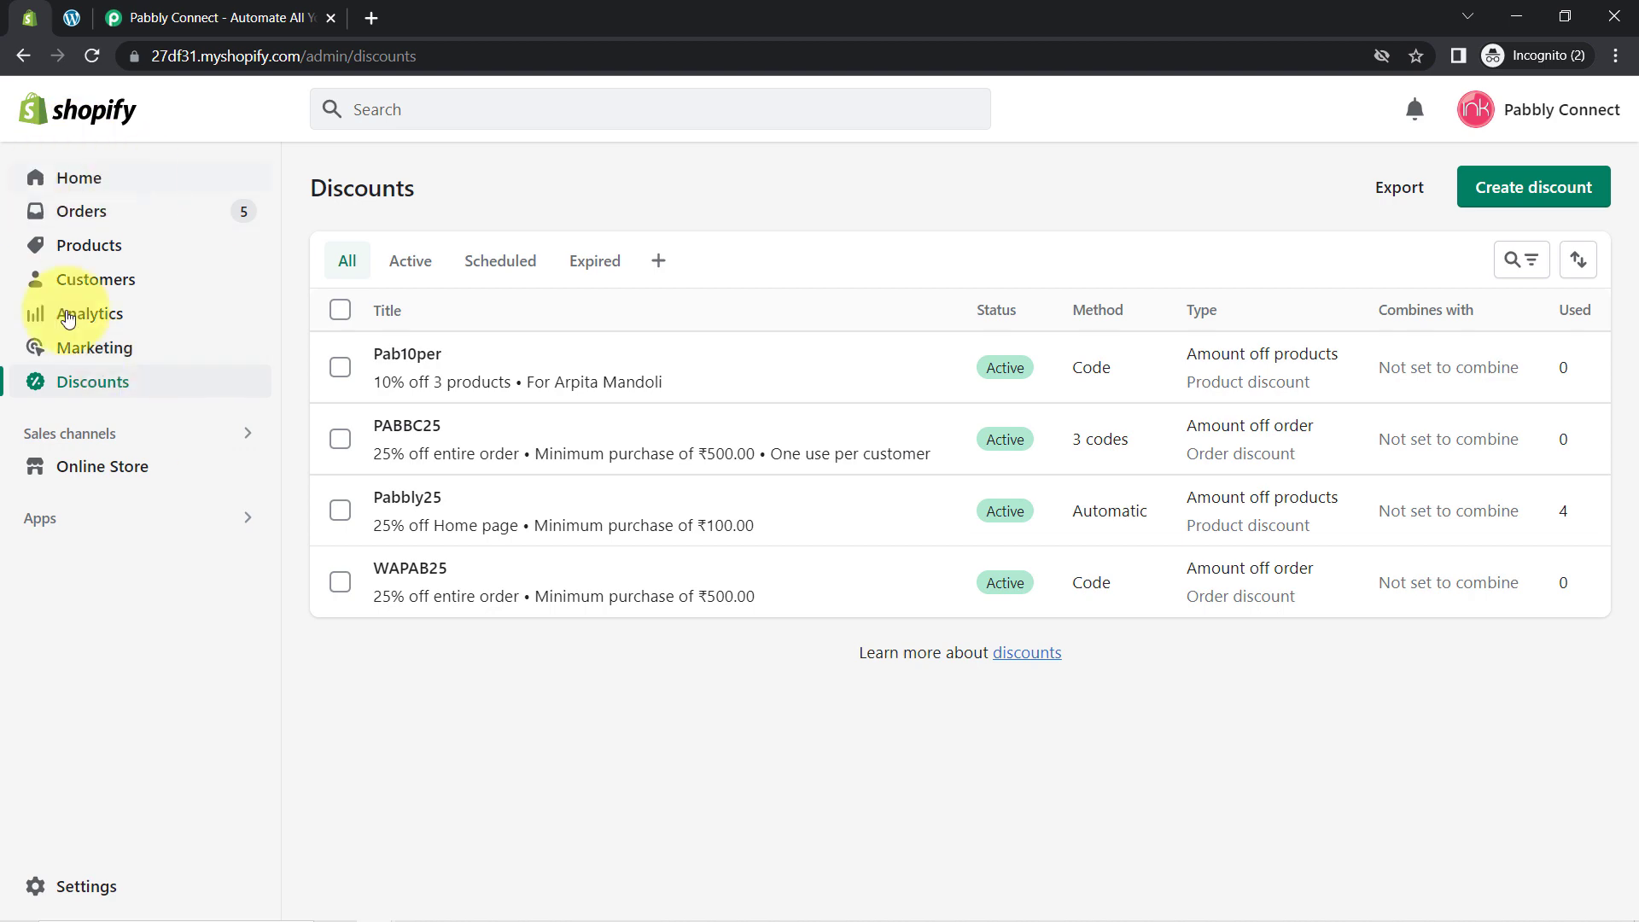
# Step: Switch back and forth between the WordPress memberships list and the Shopify discounts page
pyautogui.click(72, 18)
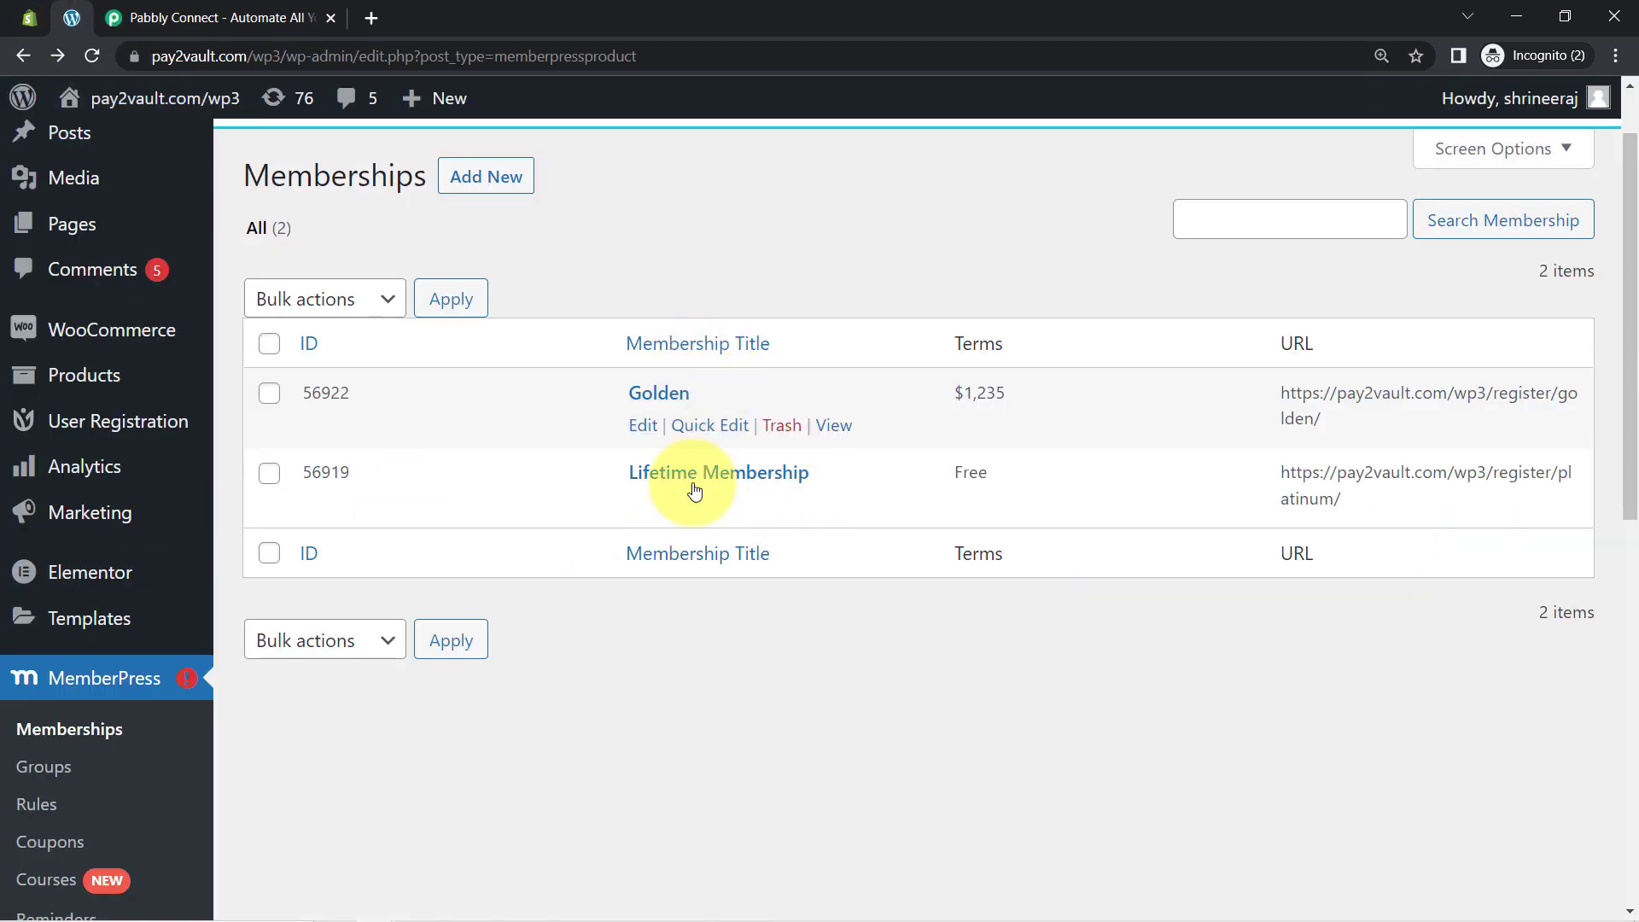
pyautogui.click(29, 18)
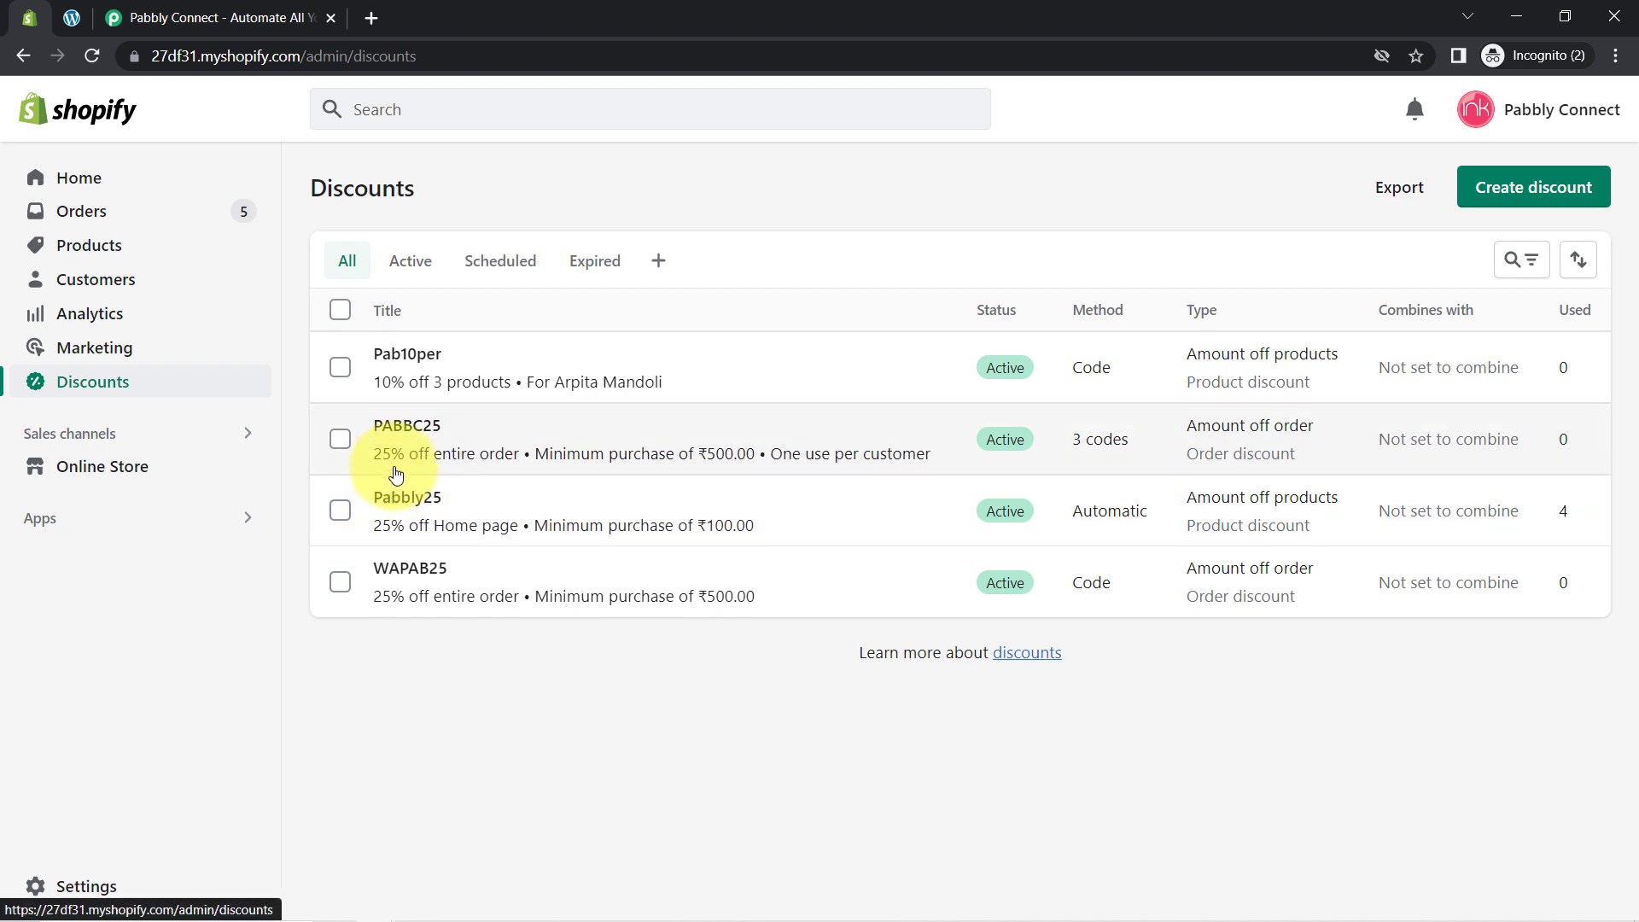
pyautogui.click(70, 17)
pyautogui.click(32, 17)
pyautogui.click(70, 17)
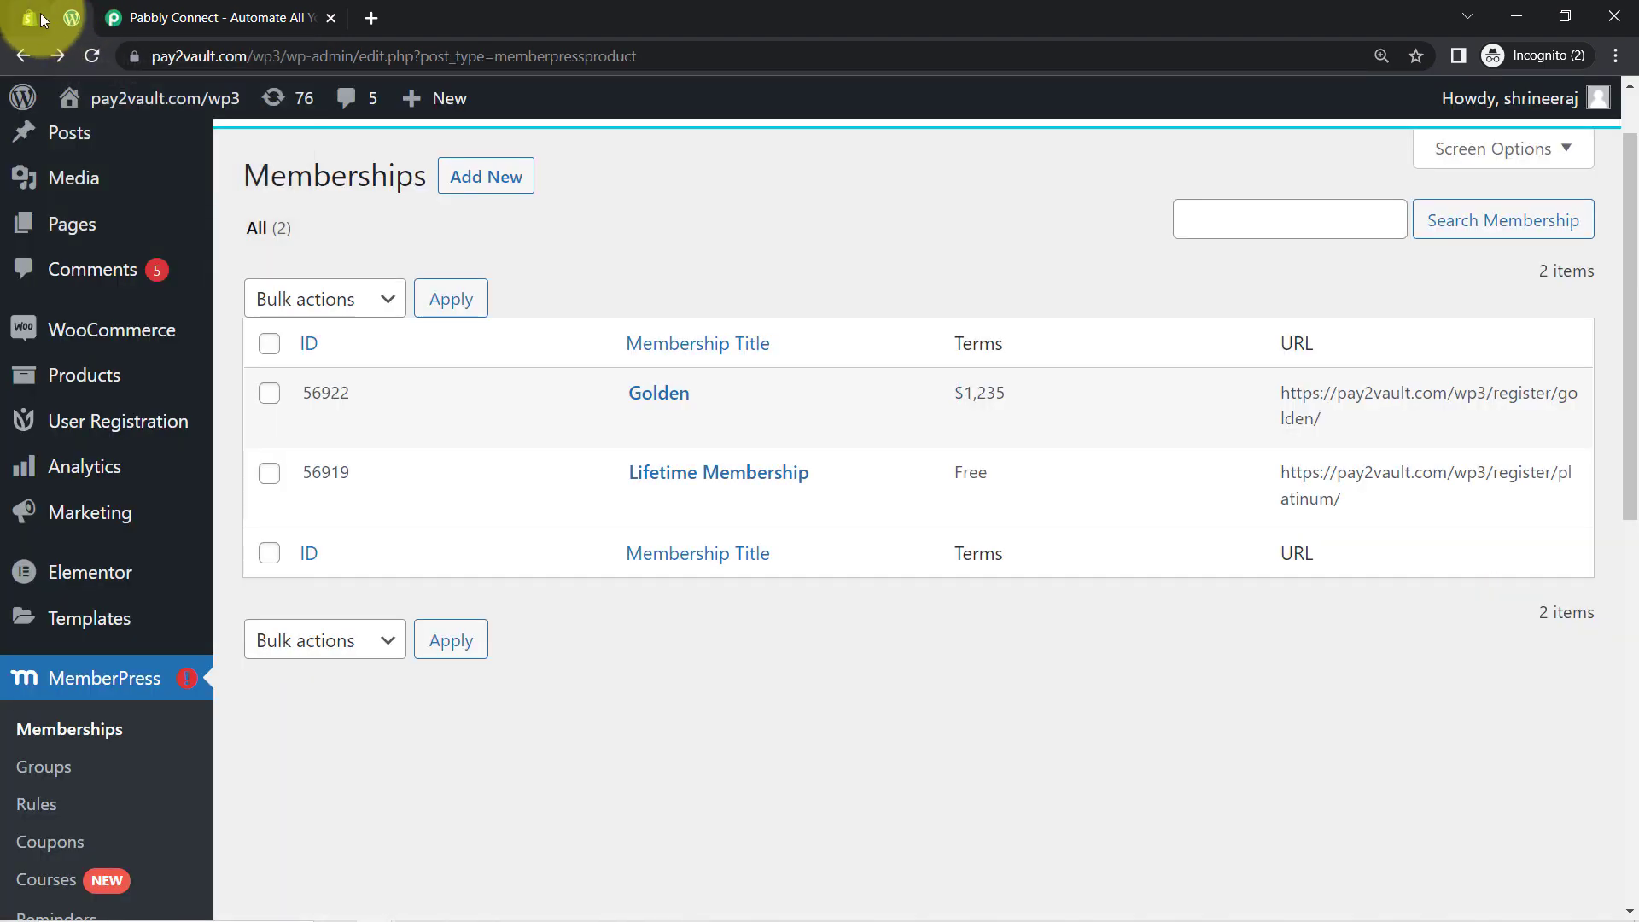
pyautogui.click(39, 18)
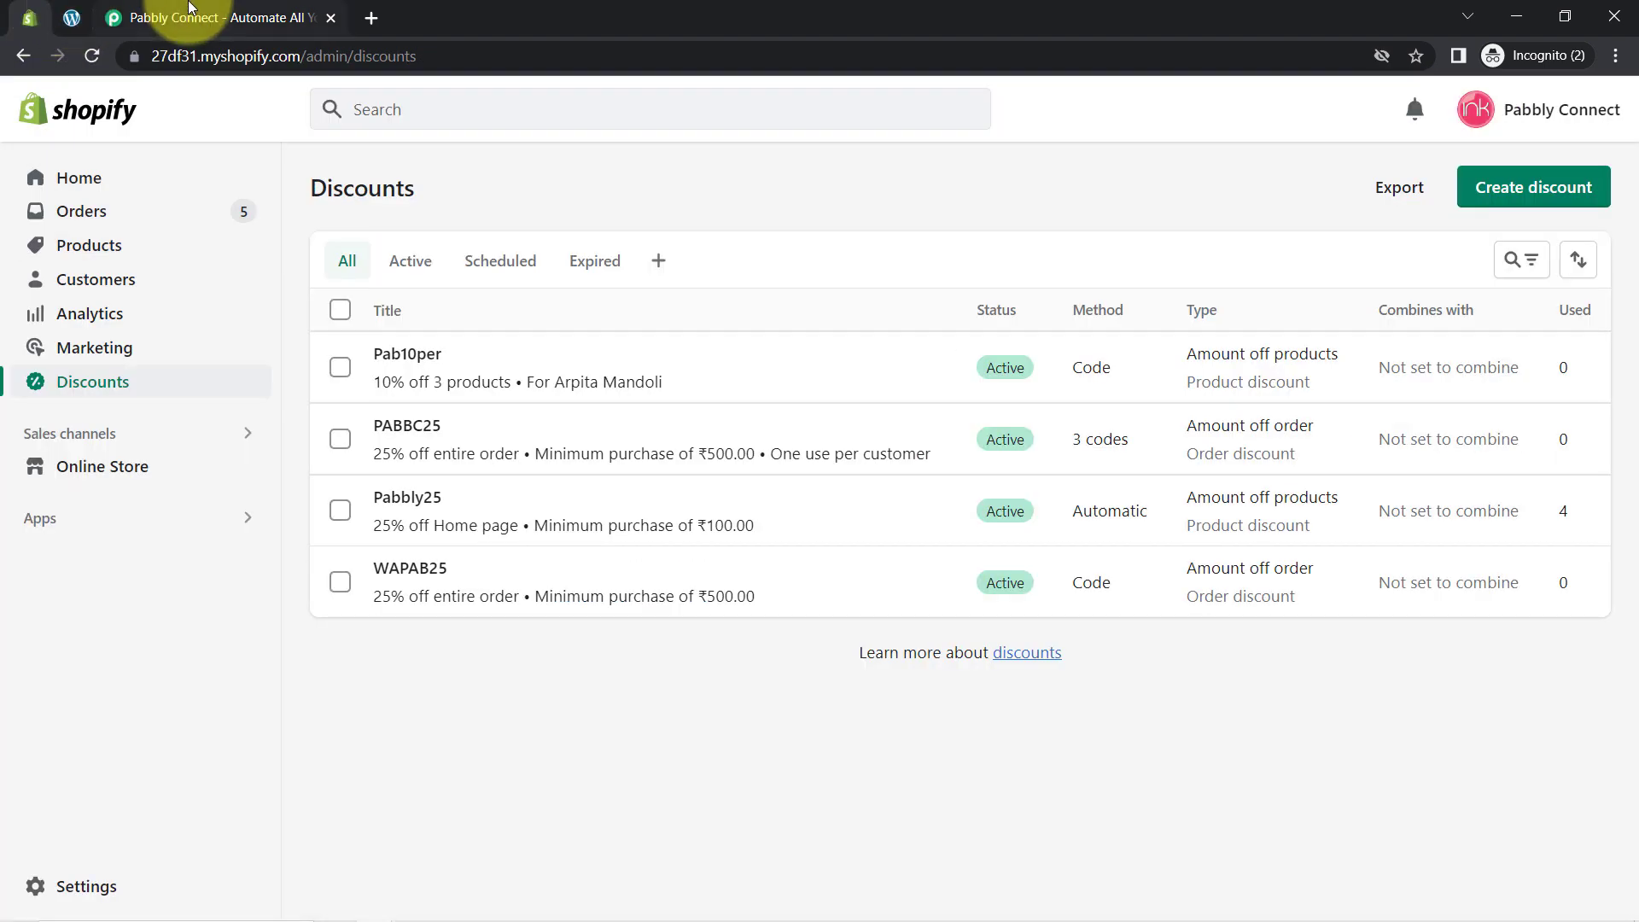
# Step: Go to the Pabbly Connect website, sign in, open Pabbly Connect and start a new workflow
pyautogui.click(223, 17)
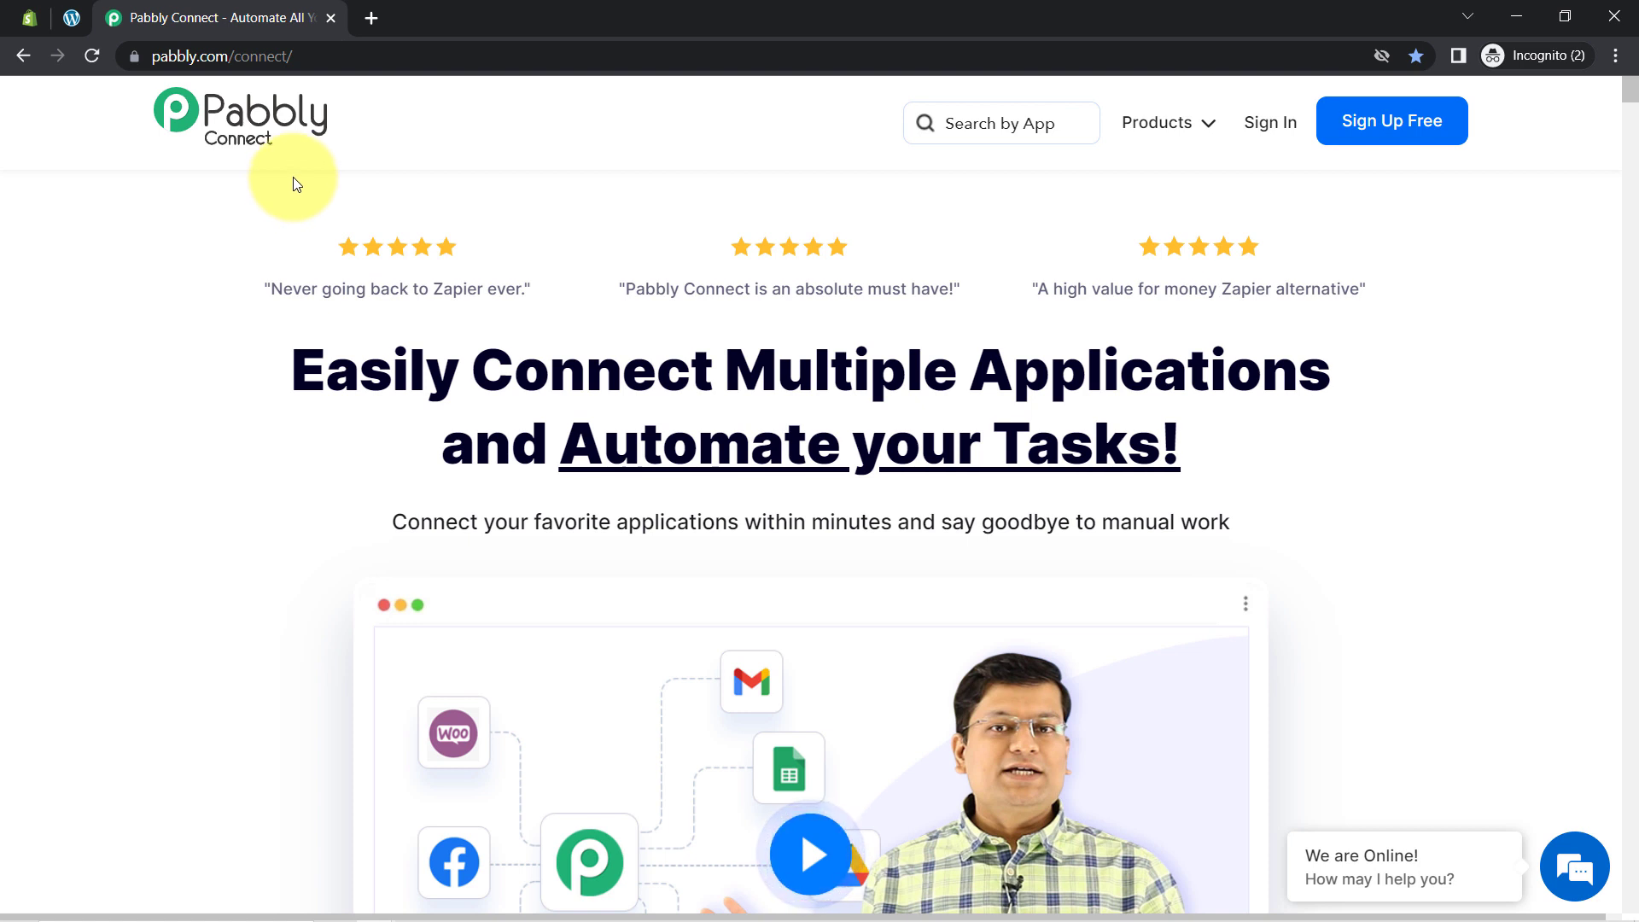
pyautogui.moveTo(359, 369); pyautogui.dragTo(1207, 458)
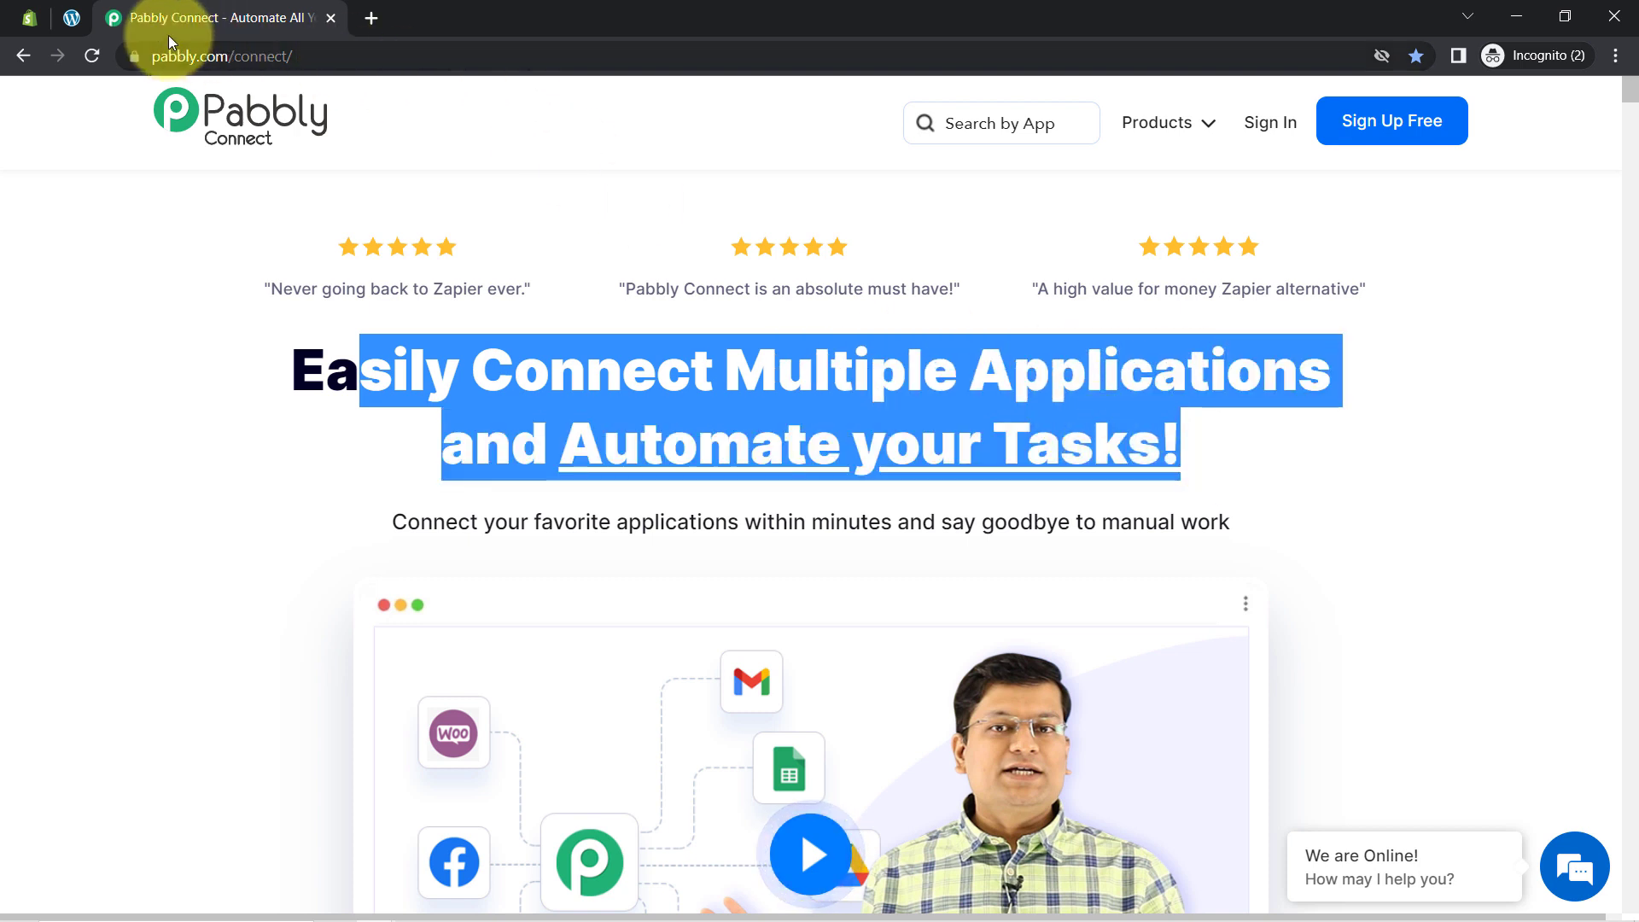
pyautogui.moveTo(141, 58); pyautogui.dragTo(402, 103)
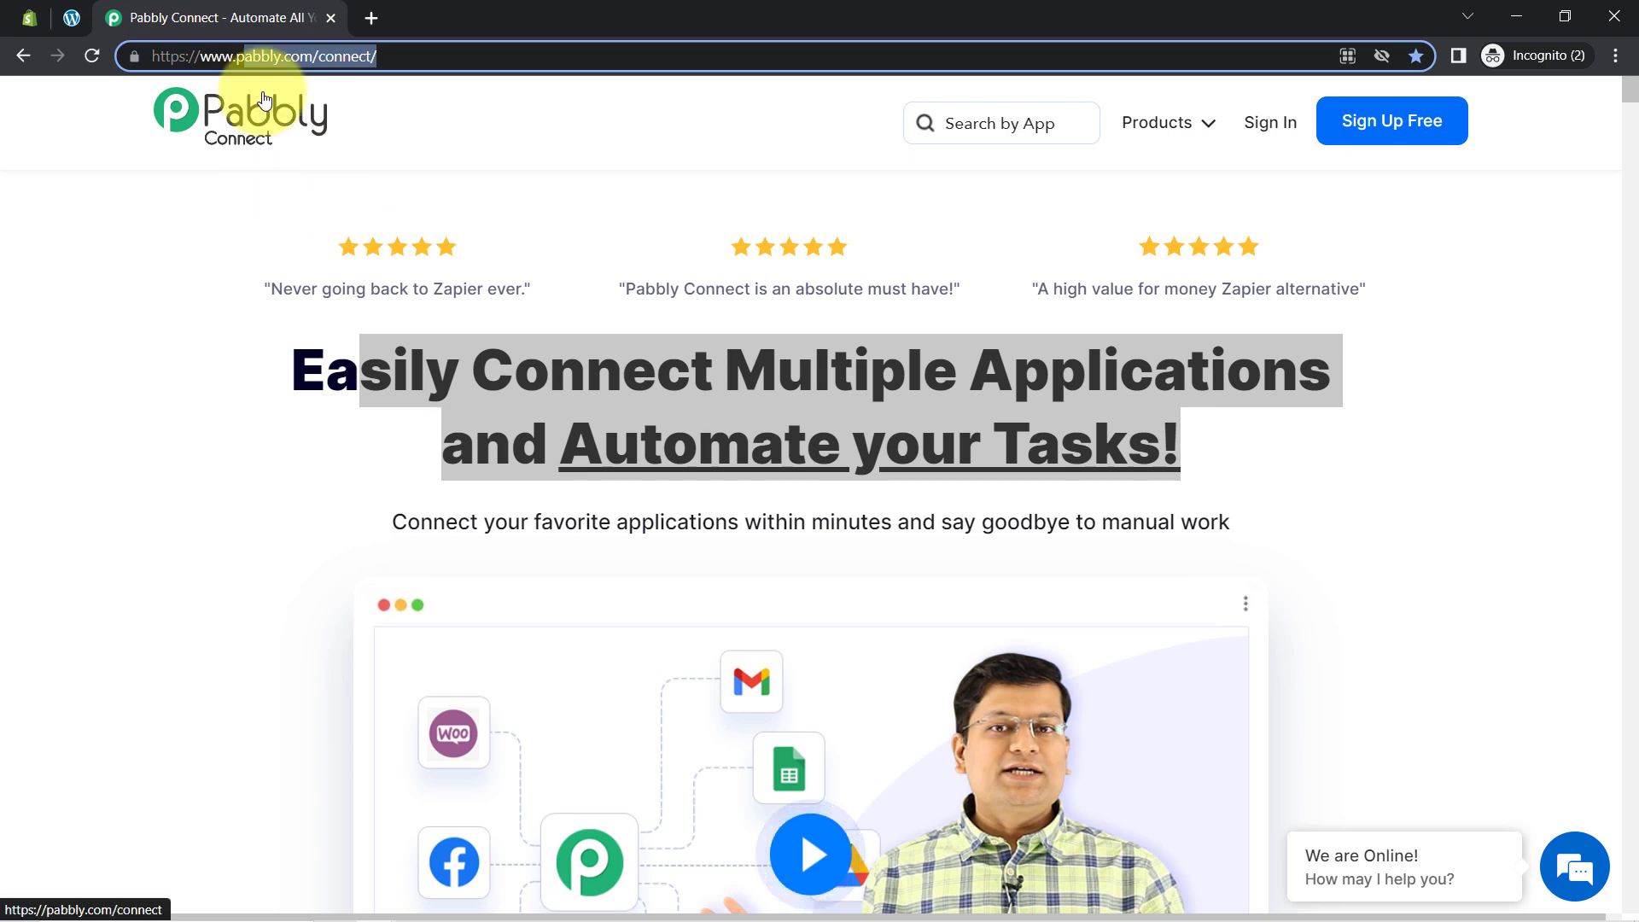
pyautogui.click(1273, 123)
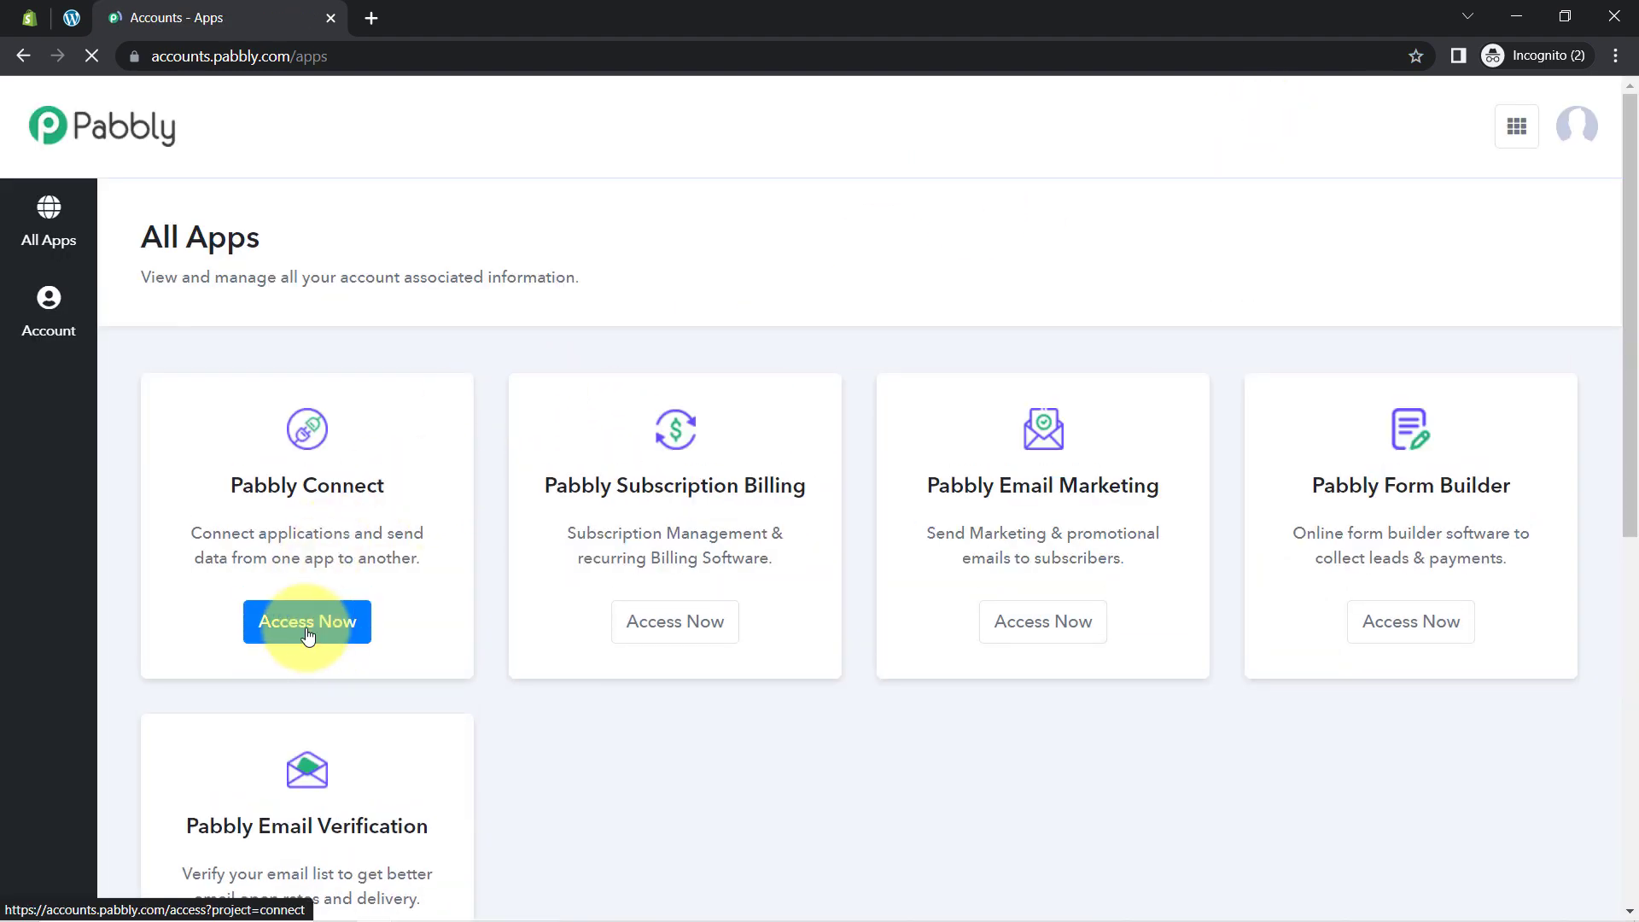
pyautogui.click(308, 636)
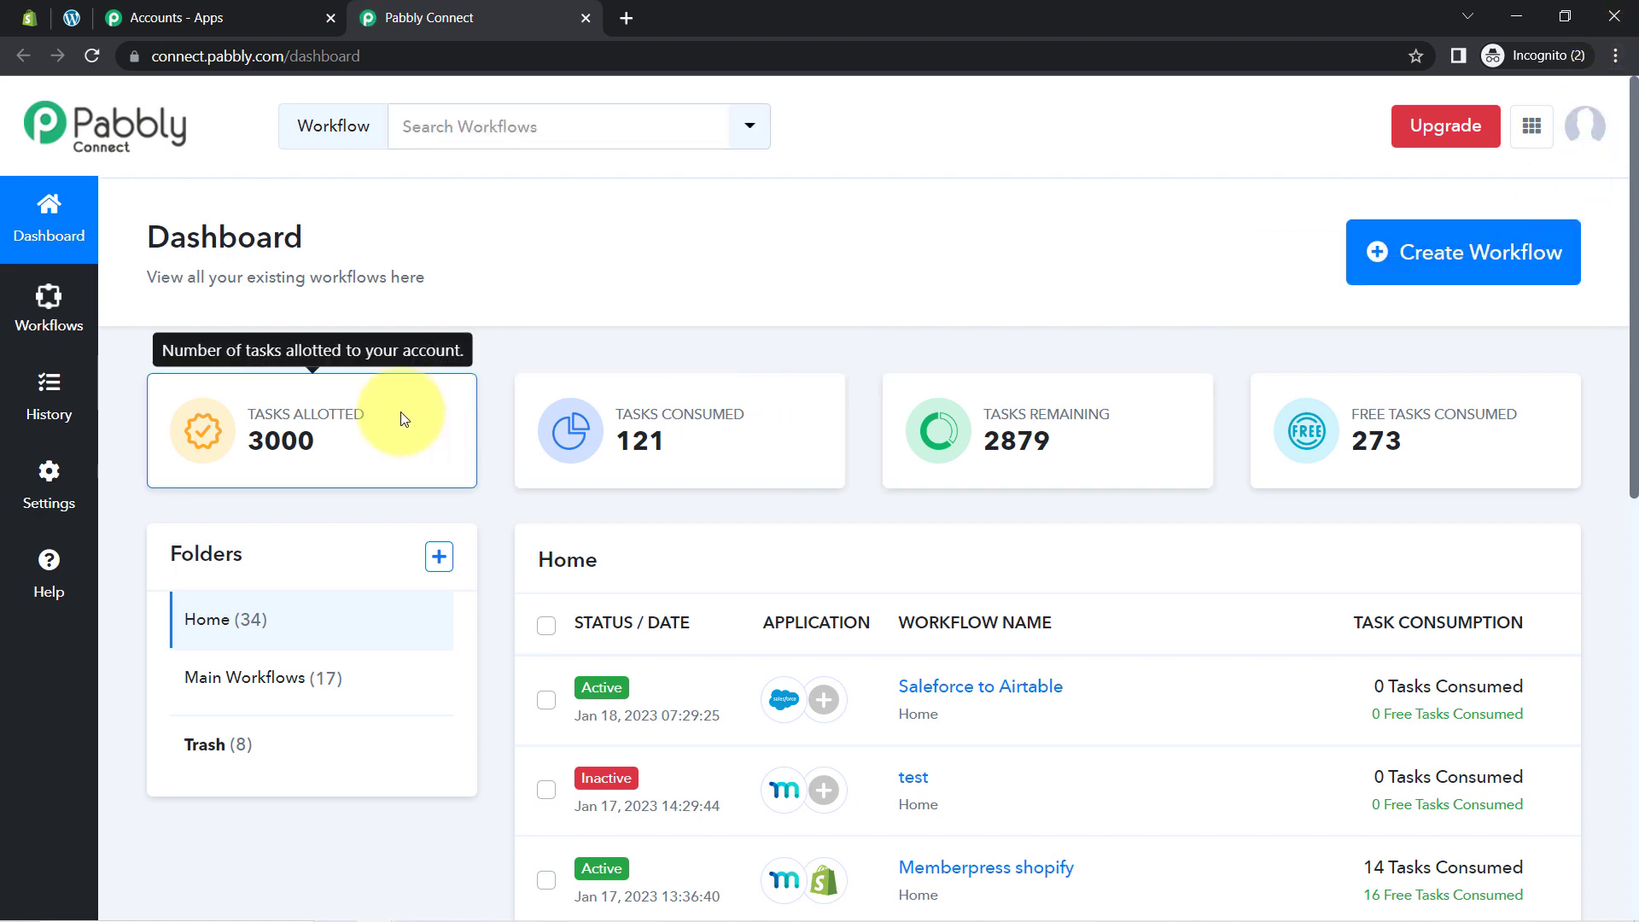
pyautogui.click(1509, 275)
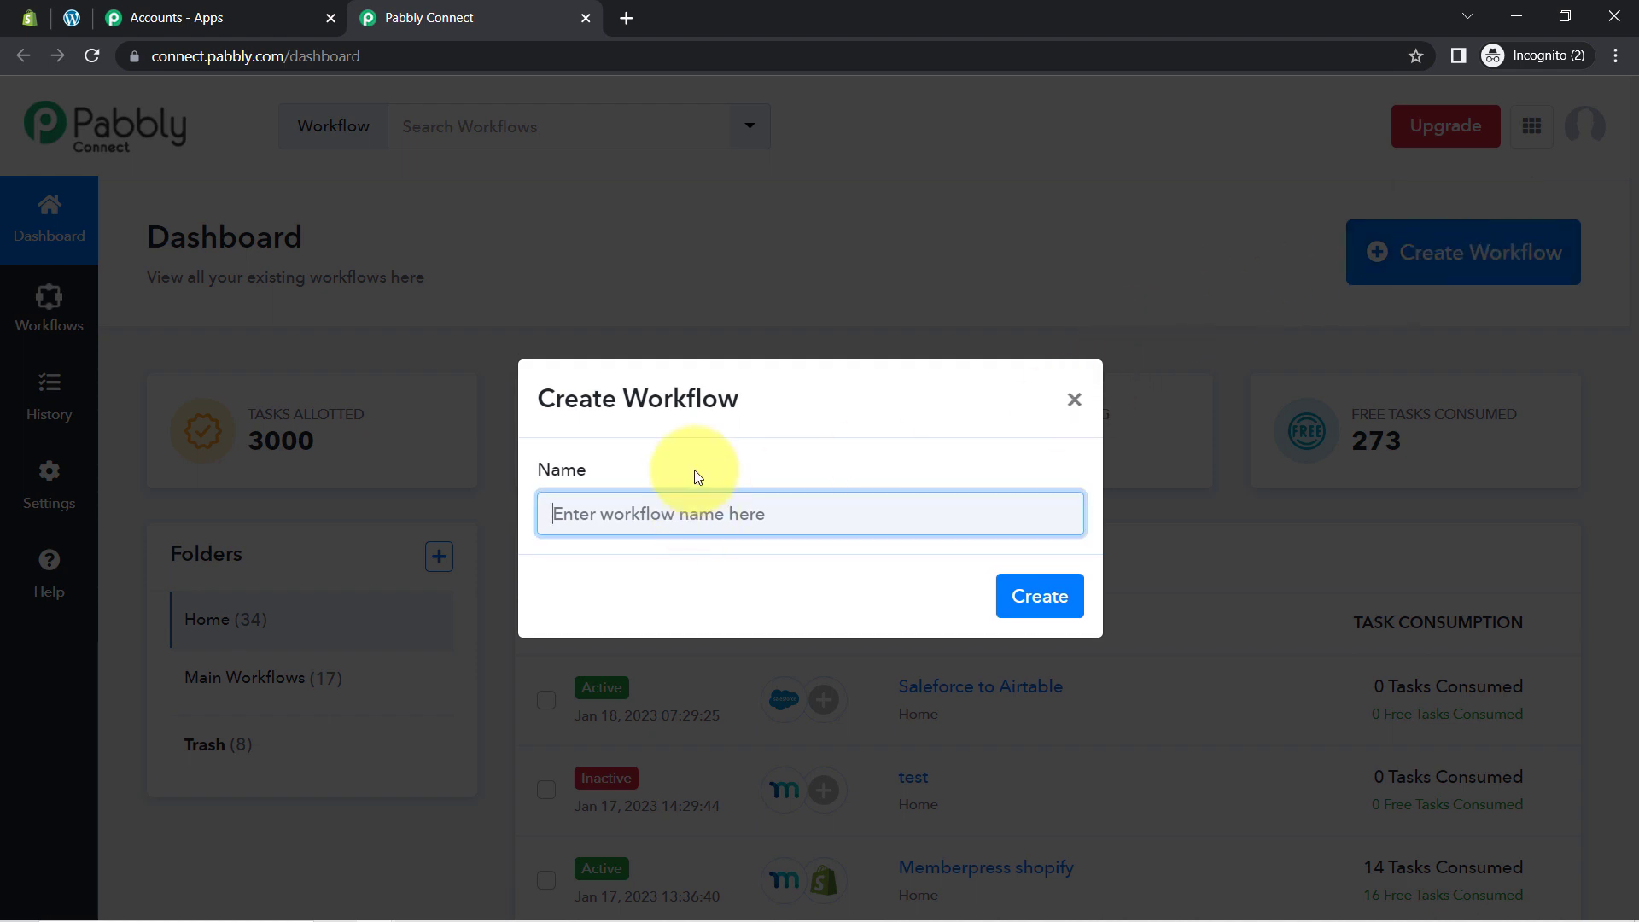
# Step: Name the workflow 'Customer signed up in MemberPress -> Assign Discount Tag in his profile Automatically' and create it
pyautogui.click(650, 407)
pyautogui.moveTo(650, 407); pyautogui.dragTo(762, 405)
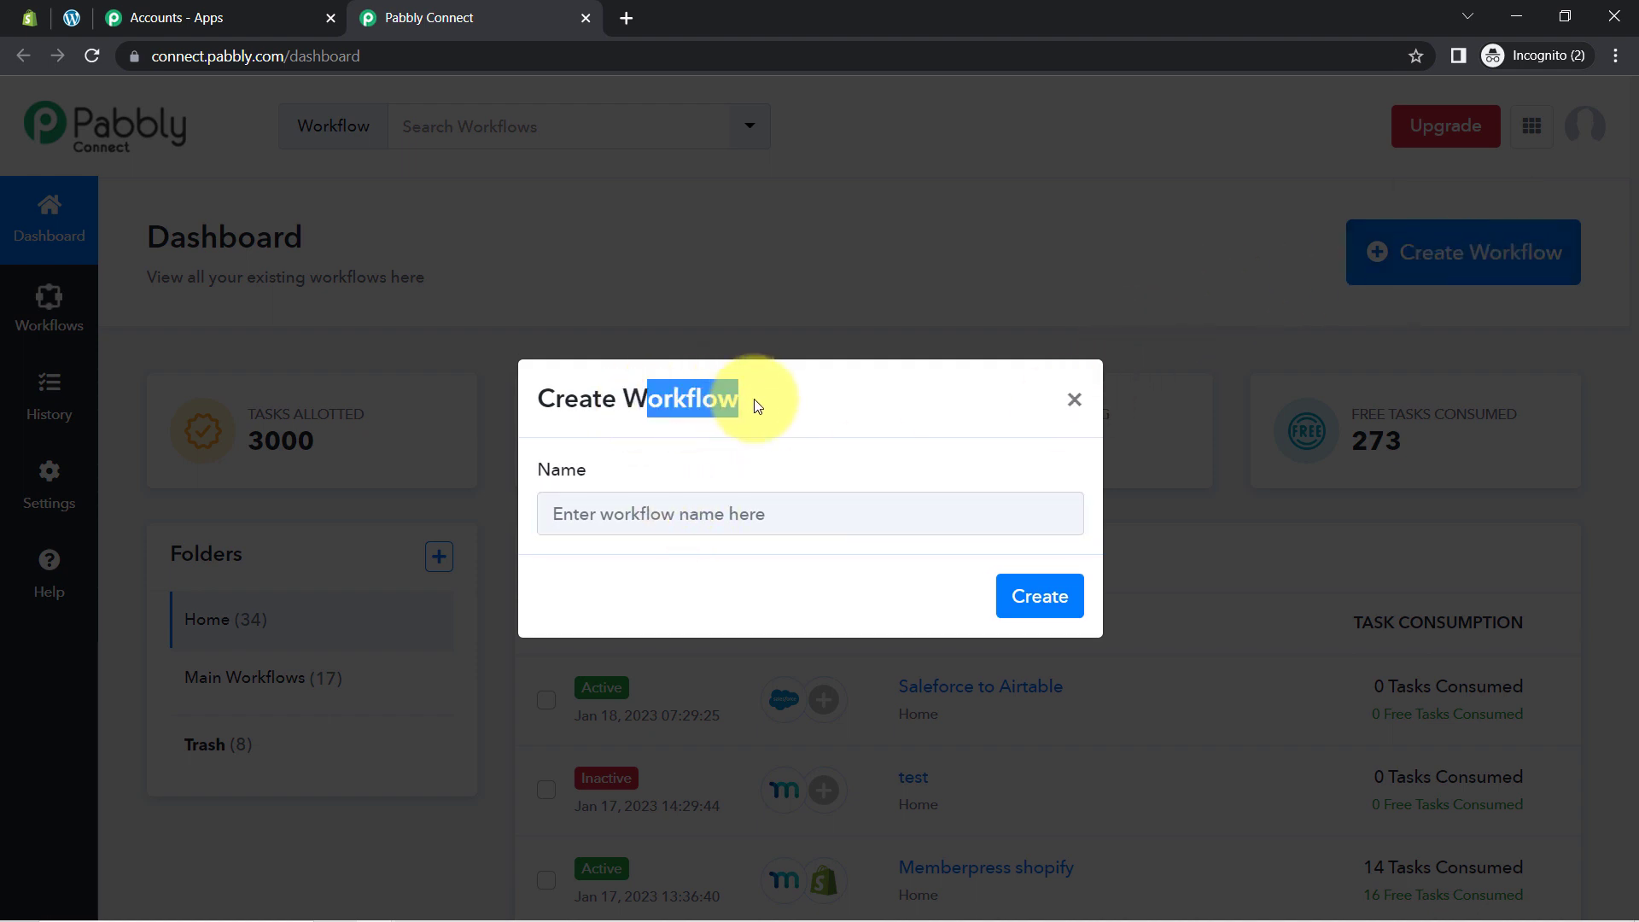
pyautogui.click(653, 508)
pyautogui.write('MemberPress -> Assign Discount Tag in his profile Automatically')
pyautogui.moveTo(675, 512); pyautogui.dragTo(485, 542)
pyautogui.moveTo(624, 517); pyautogui.dragTo(520, 518)
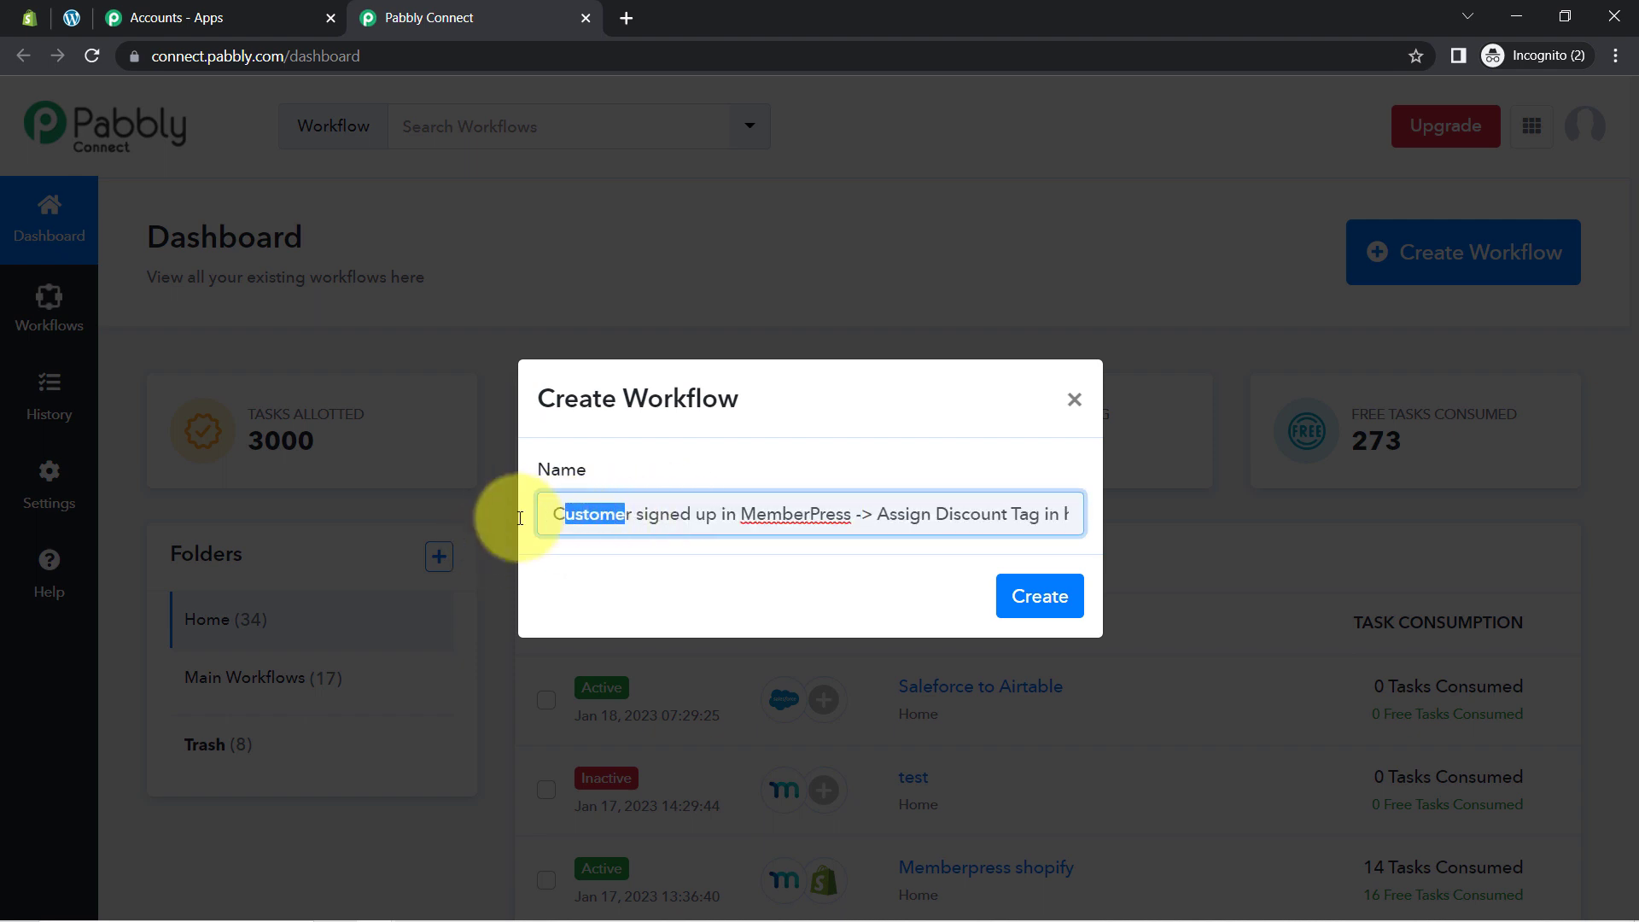
pyautogui.click(680, 513)
pyautogui.tripleClick(800, 517)
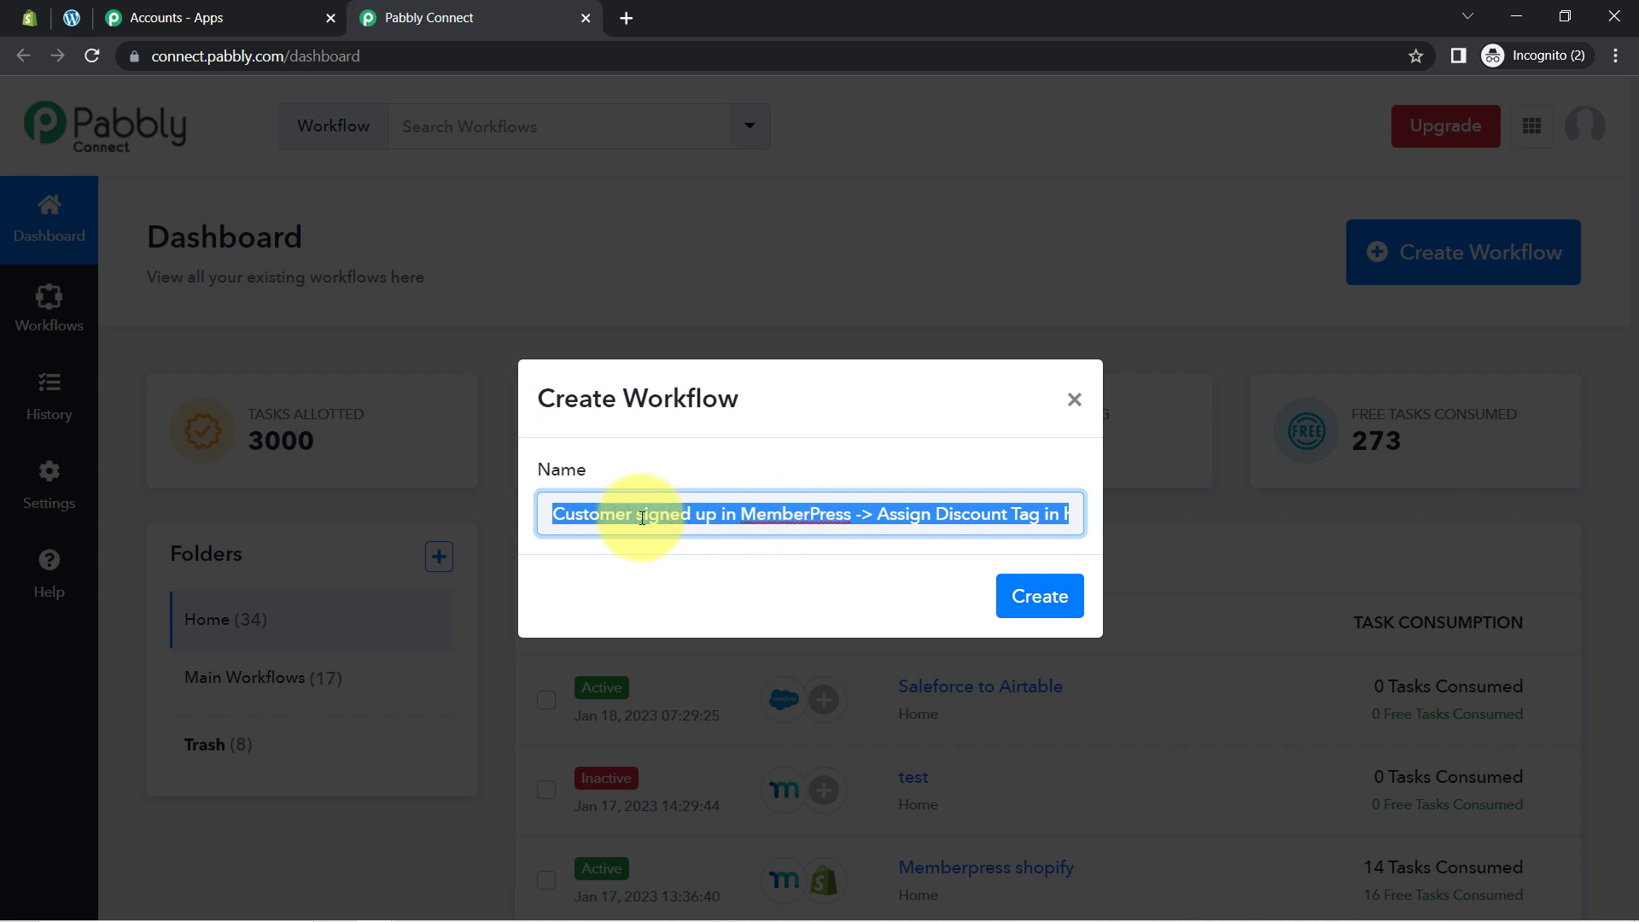
pyautogui.click(572, 513)
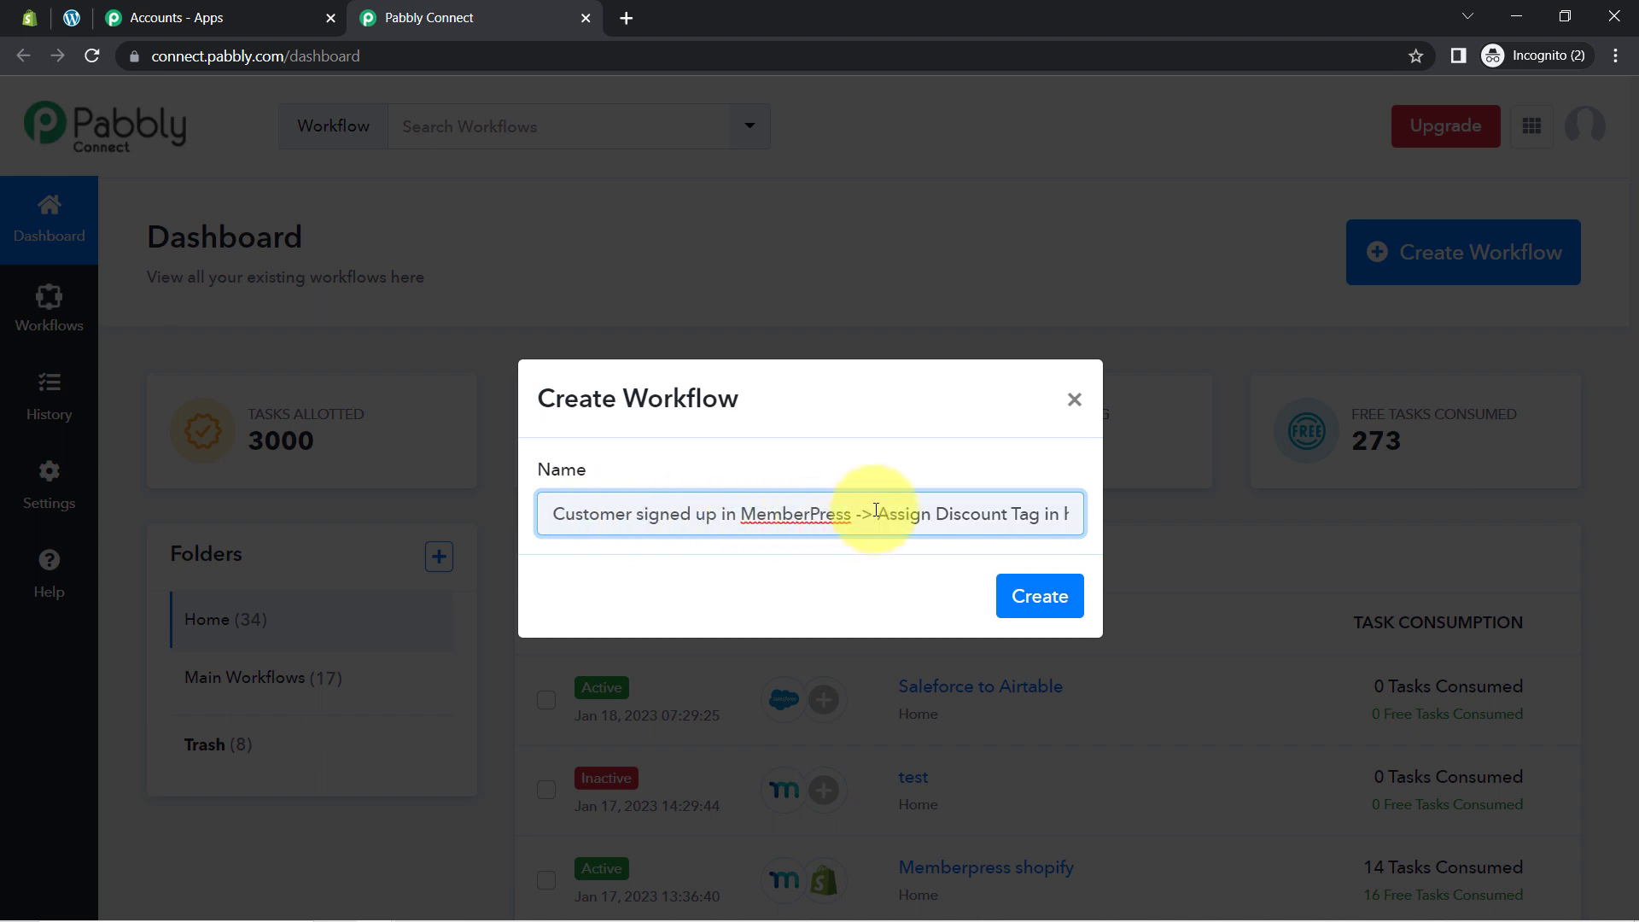
pyautogui.moveTo(876, 510); pyautogui.dragTo(1071, 525)
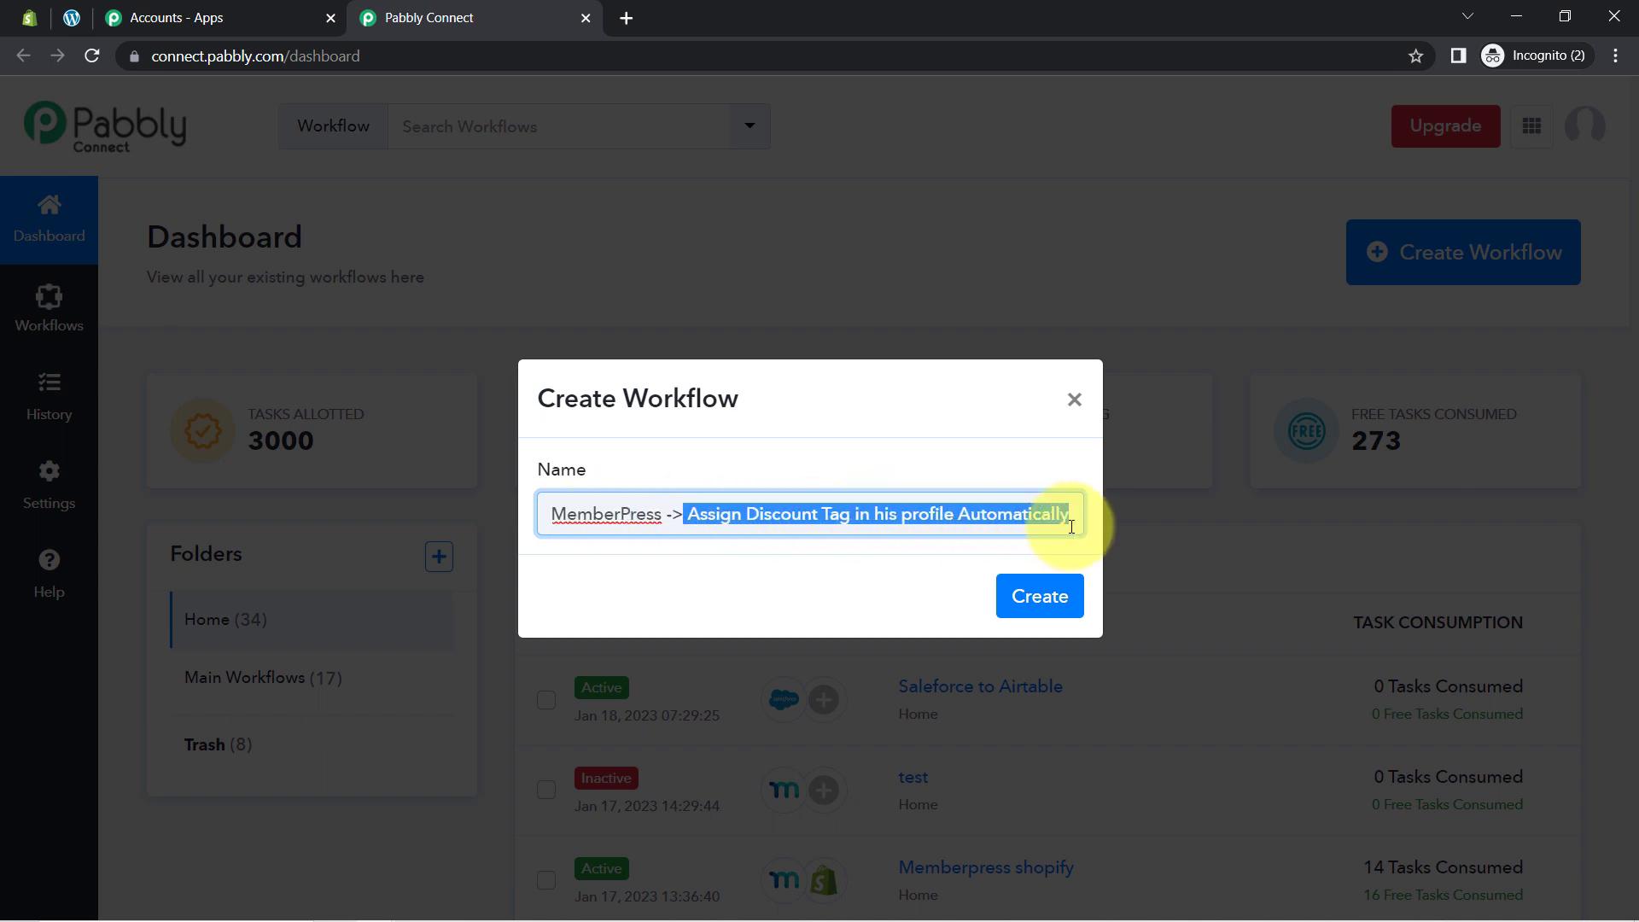
pyautogui.click(1040, 596)
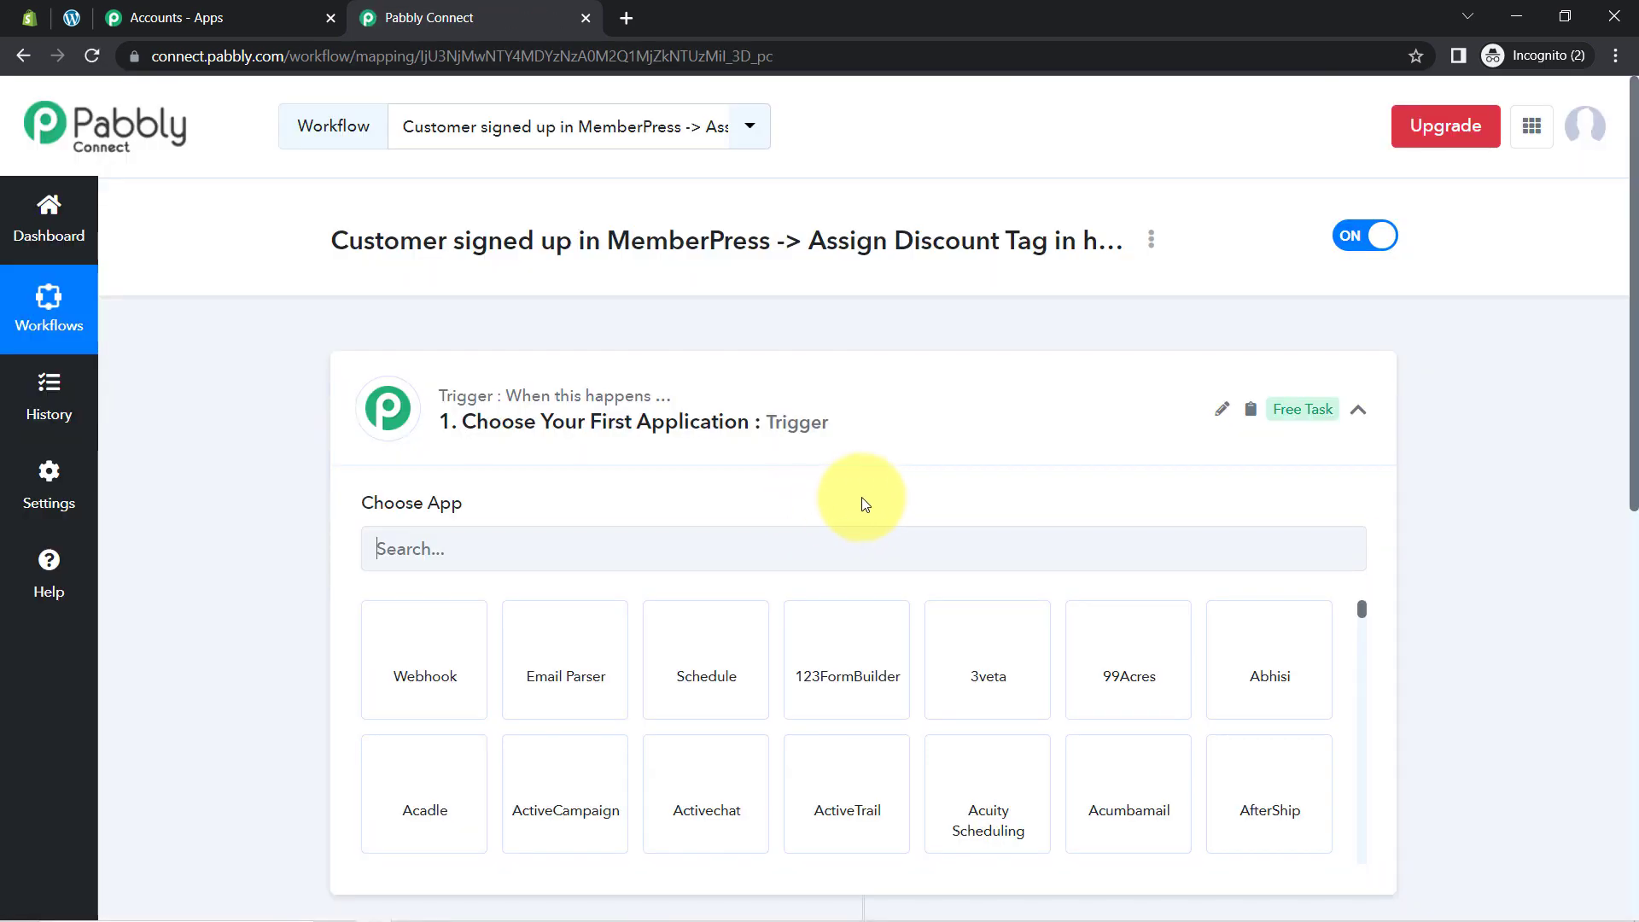
# Step: Search 'memb', pick MemberPress as the trigger app and show its trigger events
pyautogui.click(597, 416)
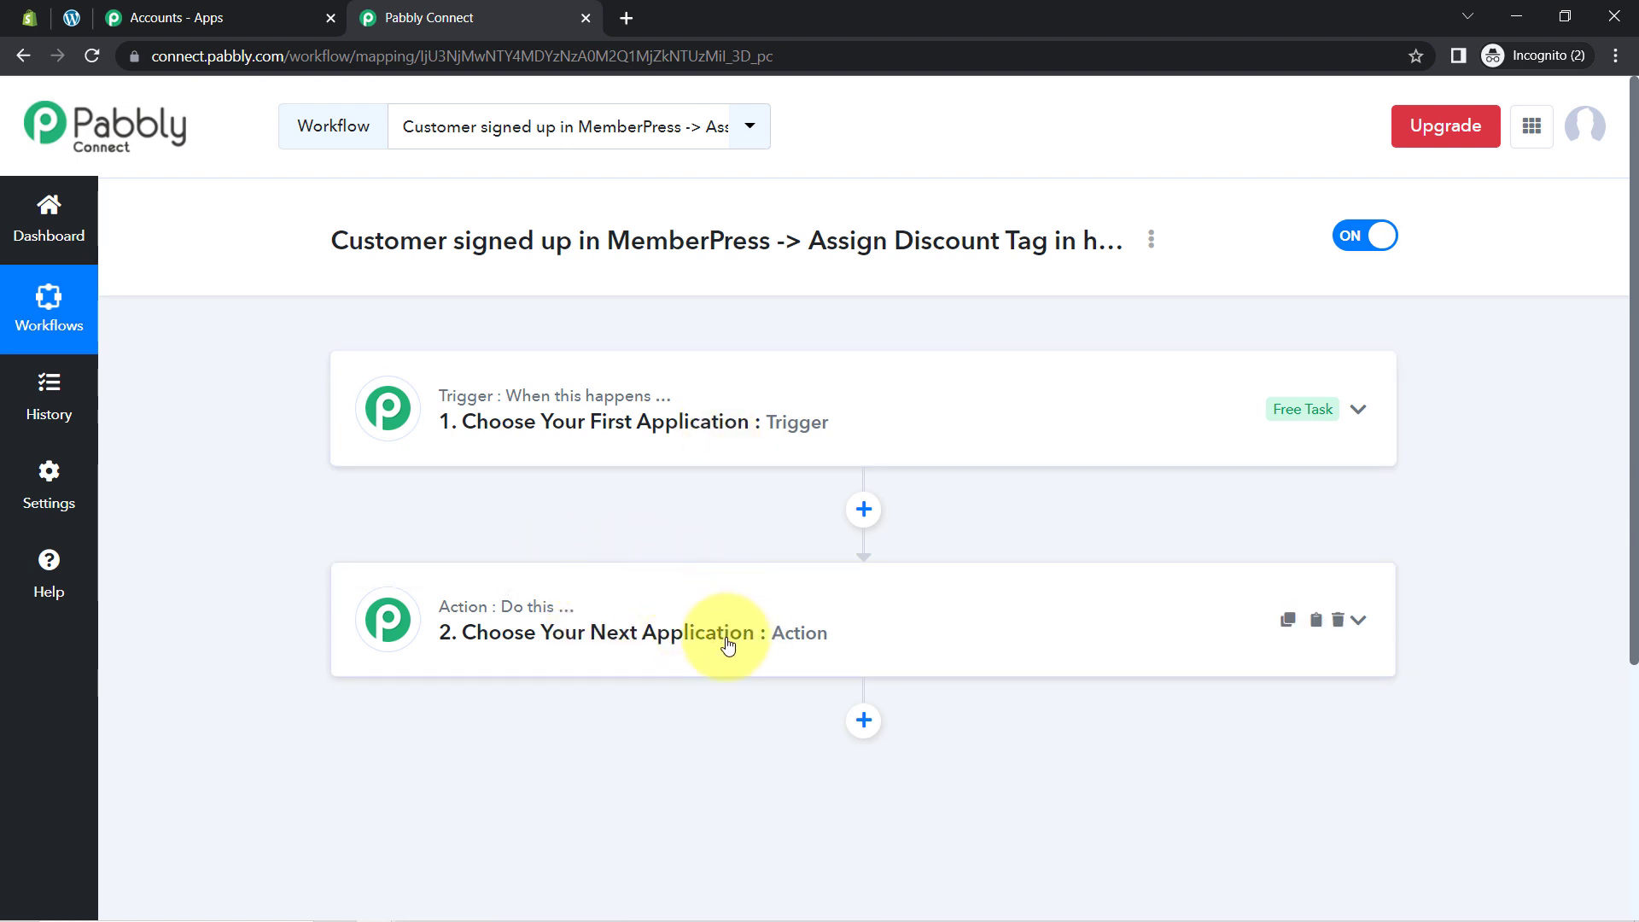
pyautogui.moveTo(379, 250); pyautogui.dragTo(952, 239)
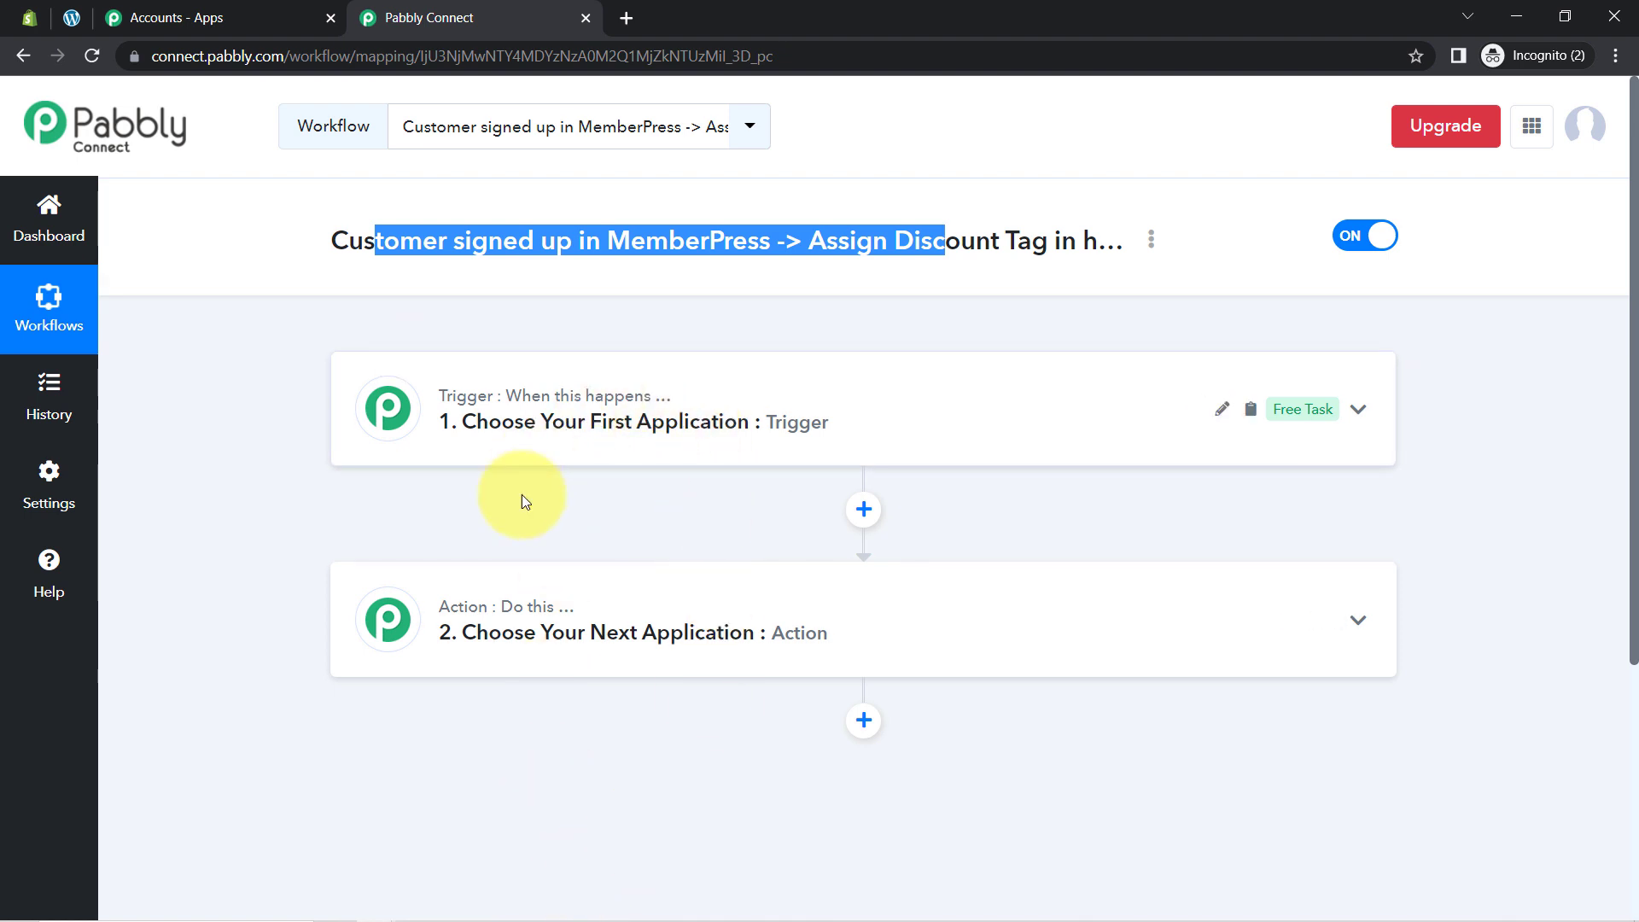
pyautogui.click(644, 424)
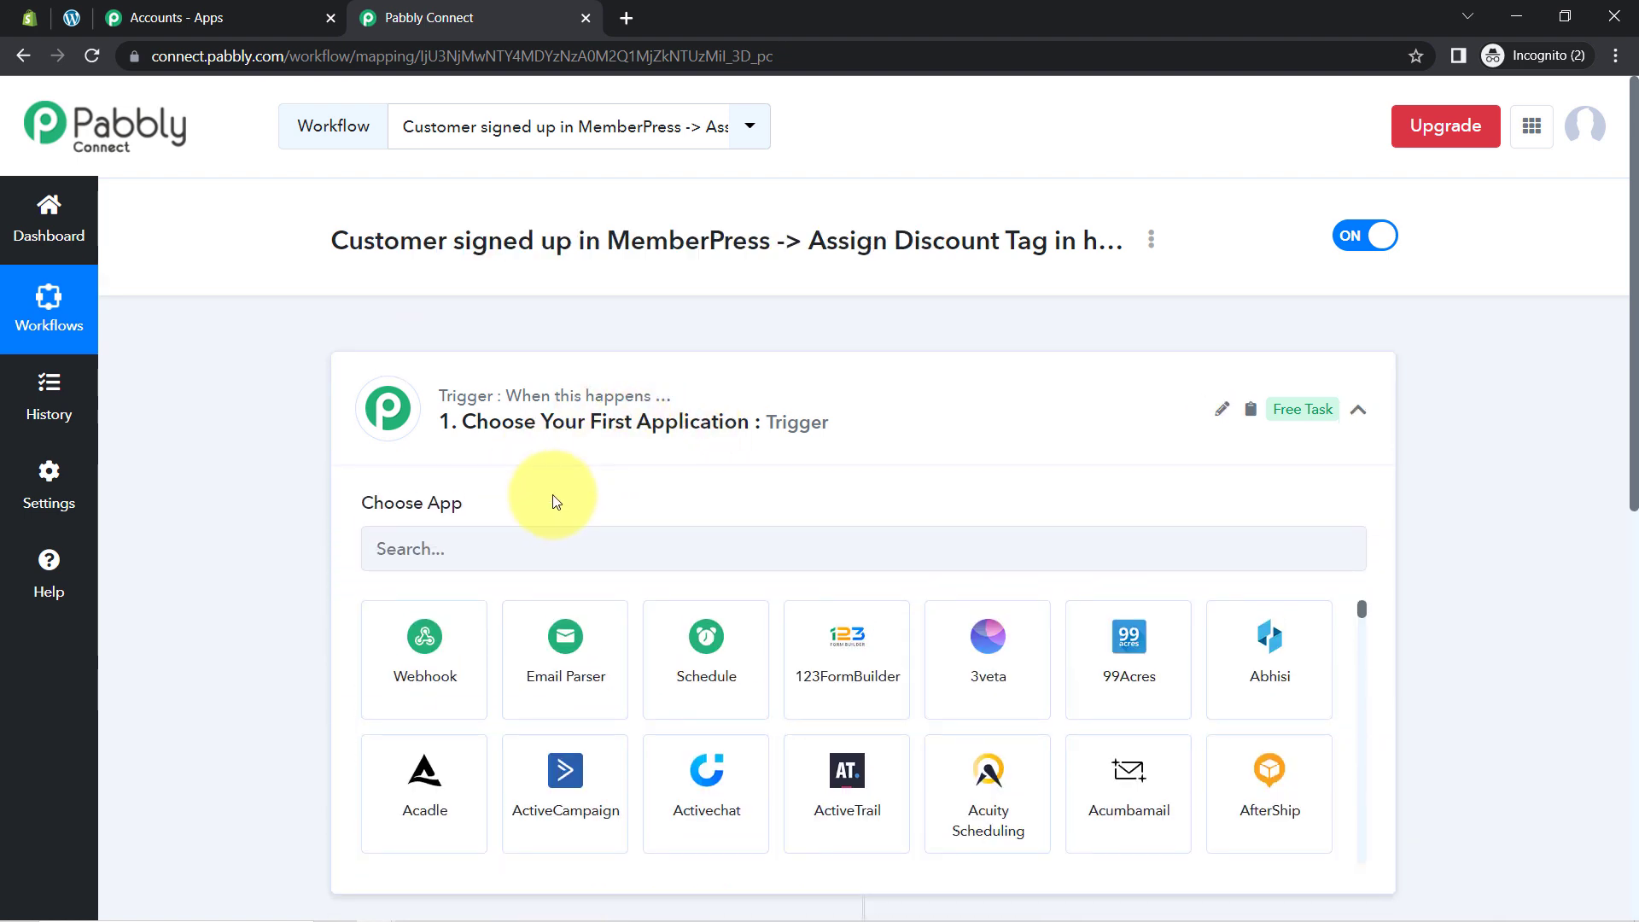
pyautogui.click(483, 543)
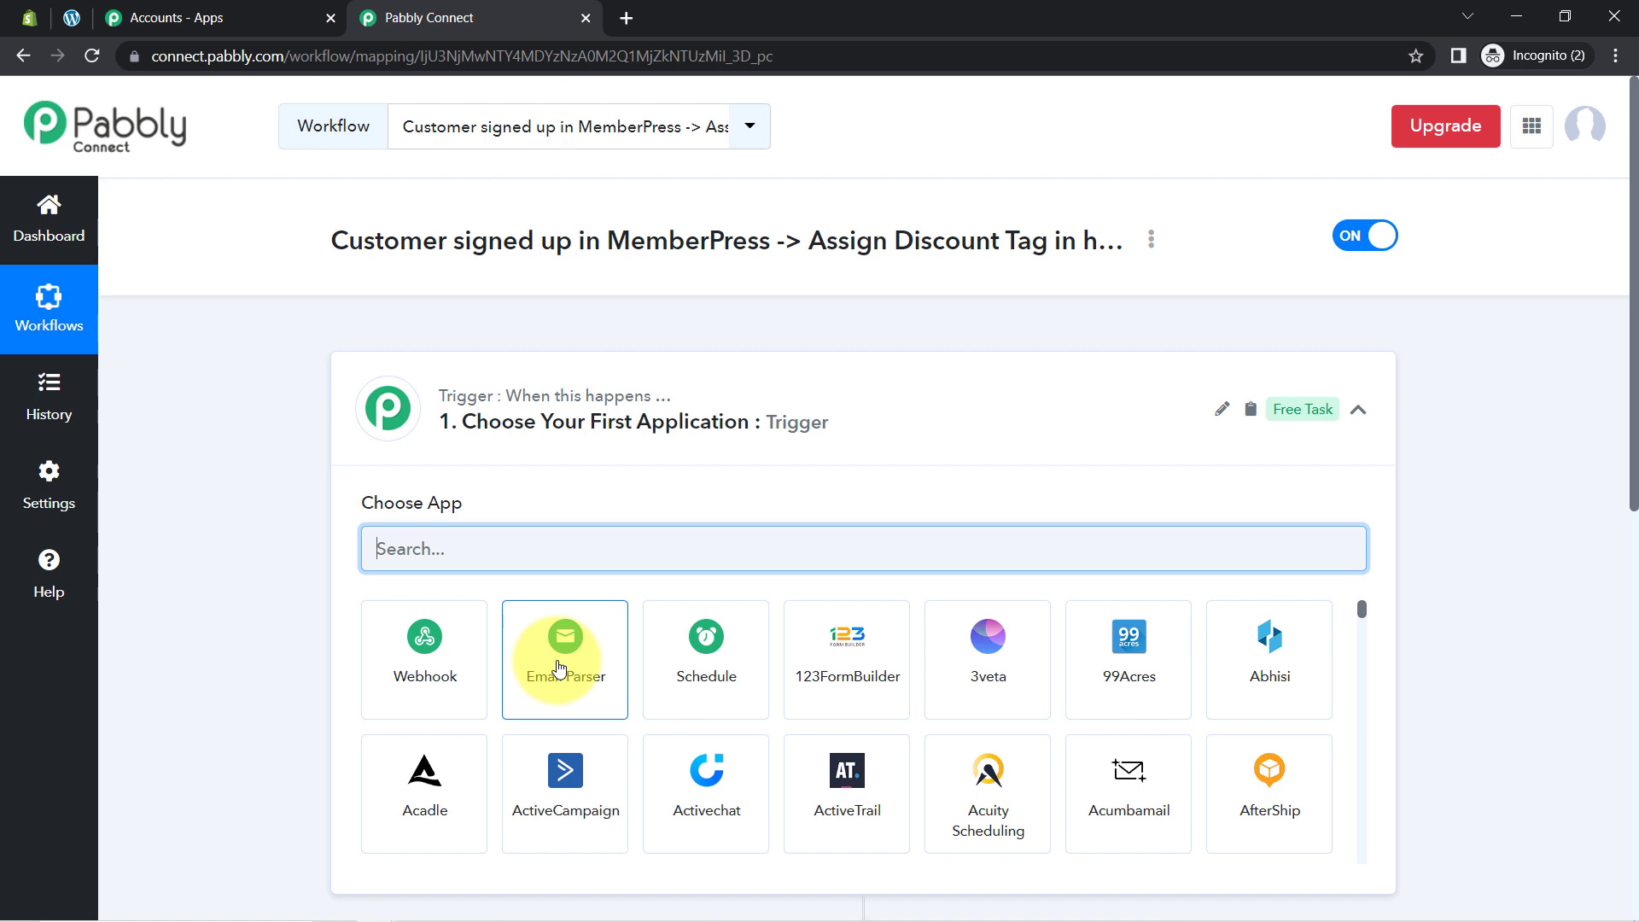
pyautogui.write('membe')
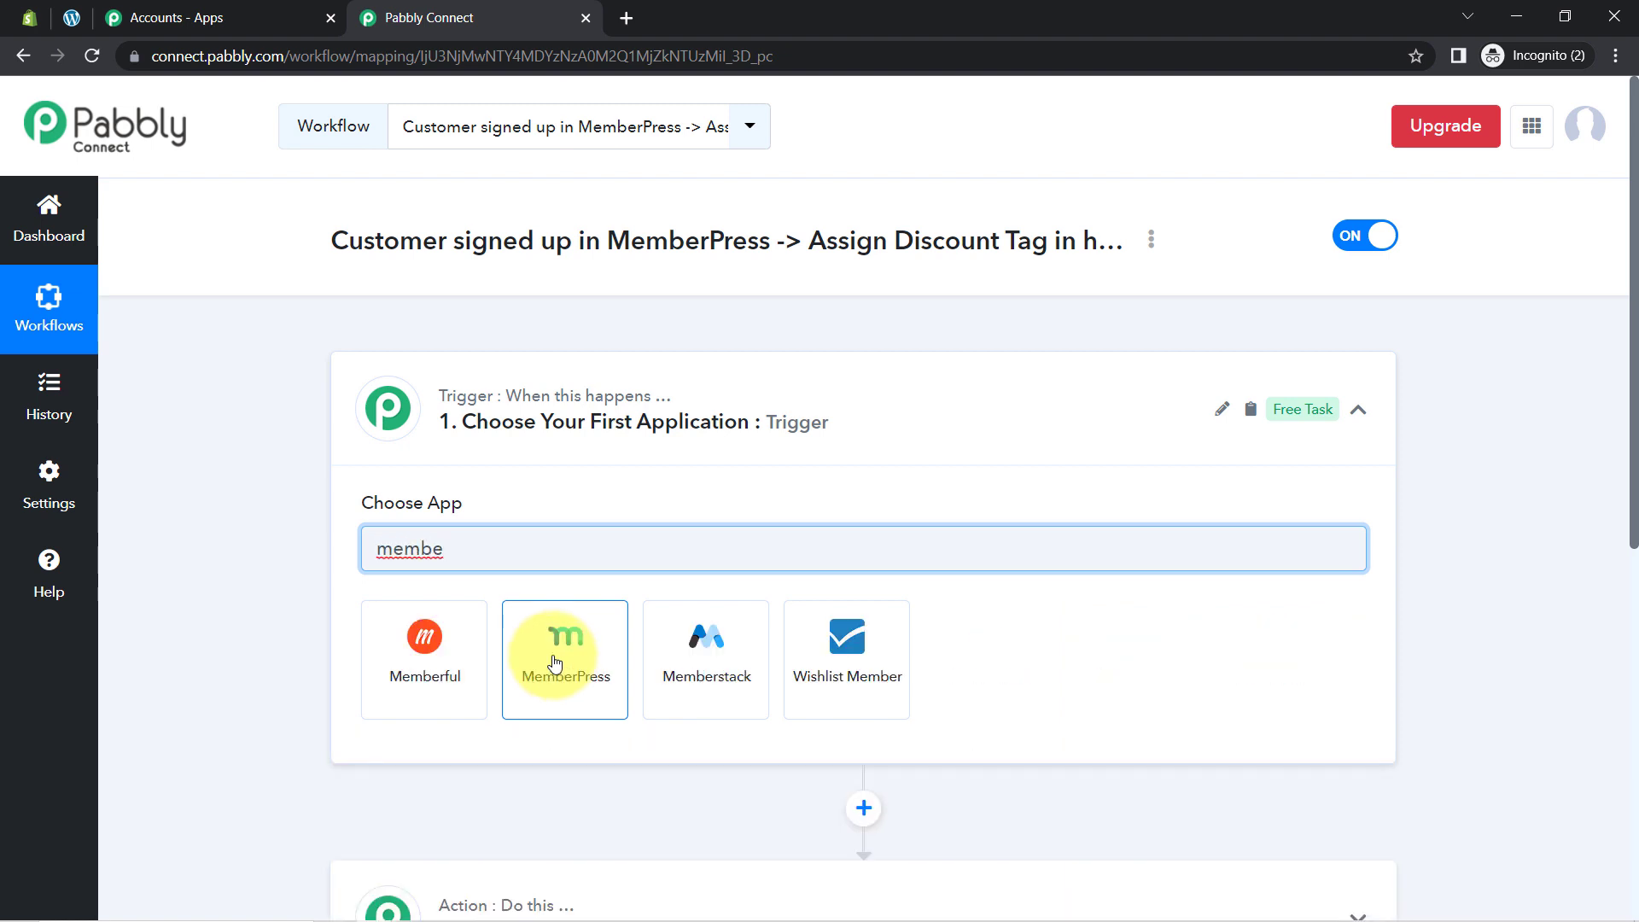
pyautogui.click(546, 636)
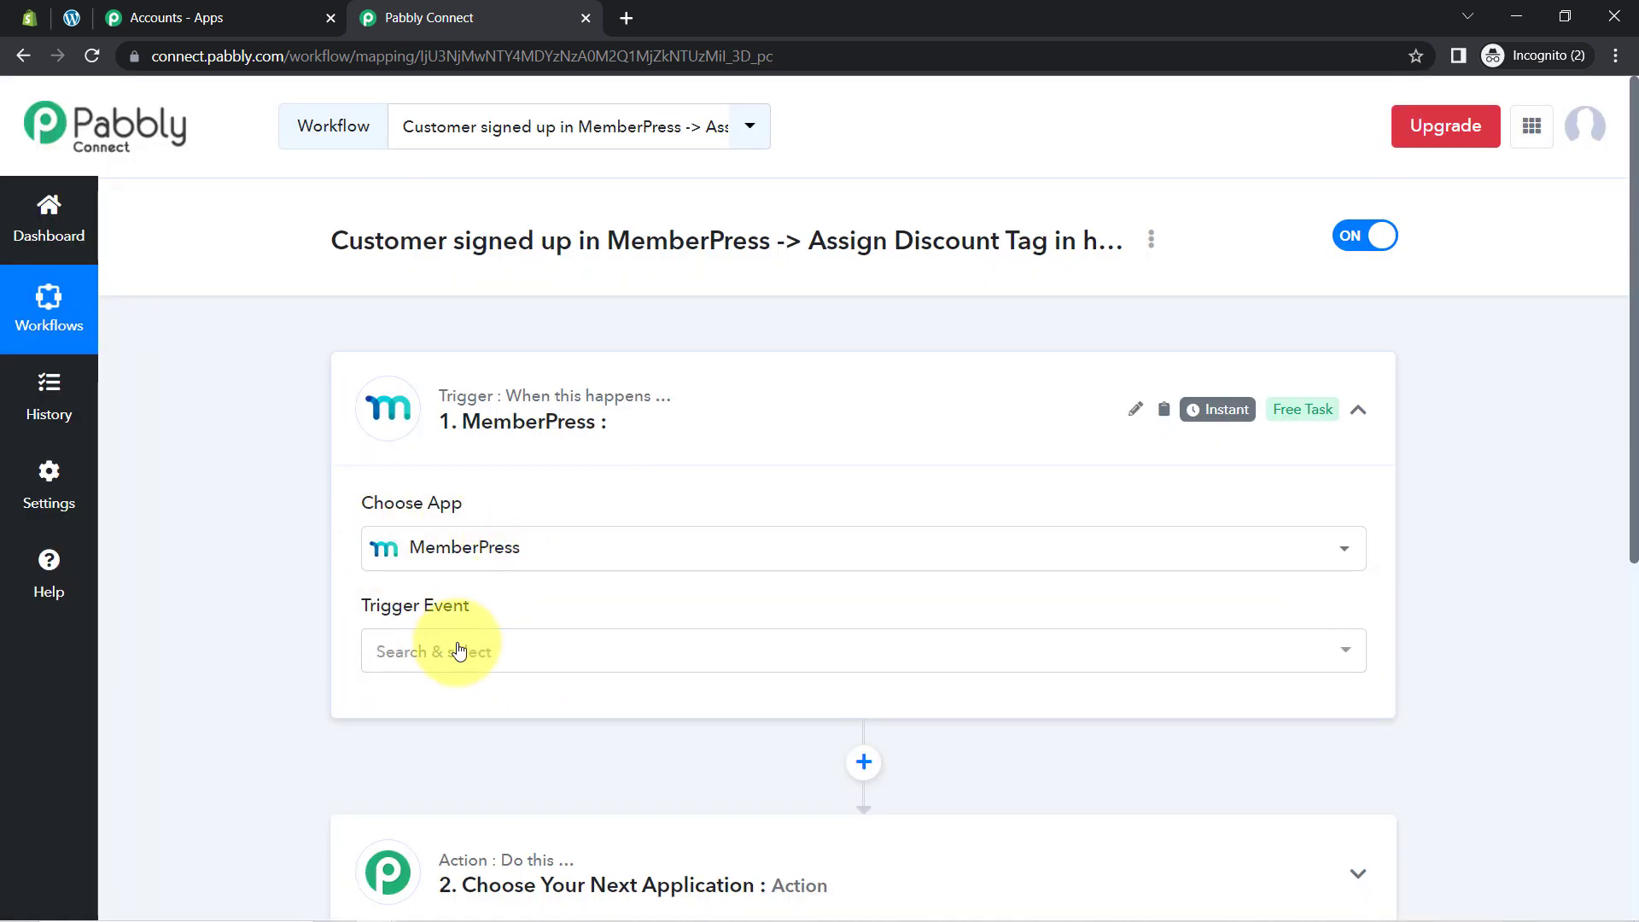
pyautogui.click(382, 656)
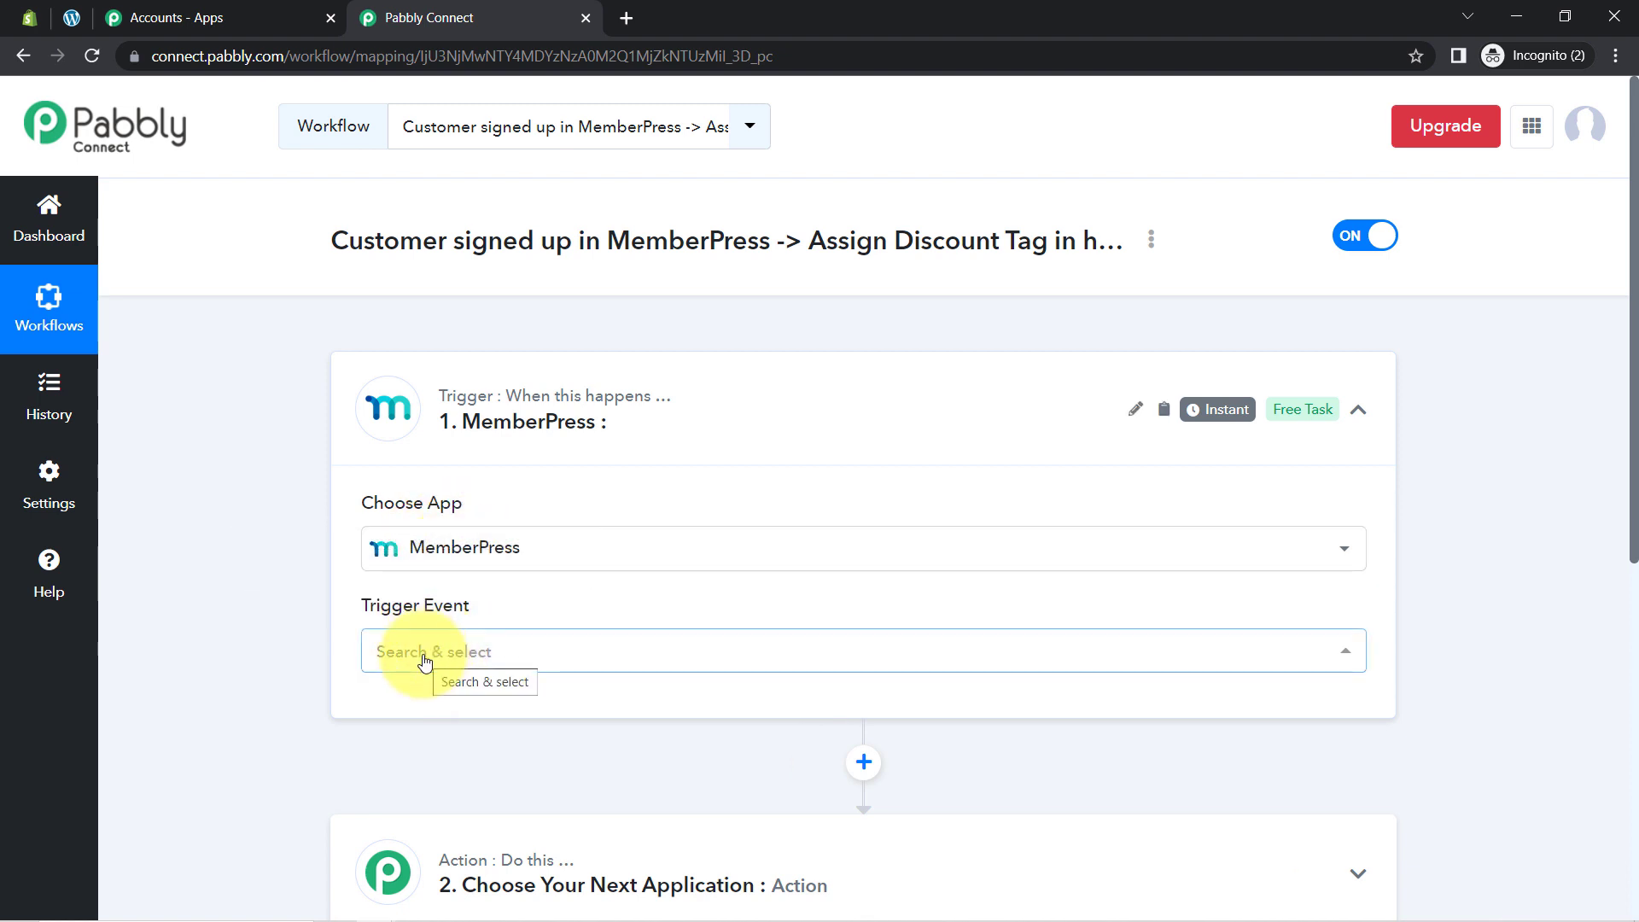
pyautogui.click(424, 662)
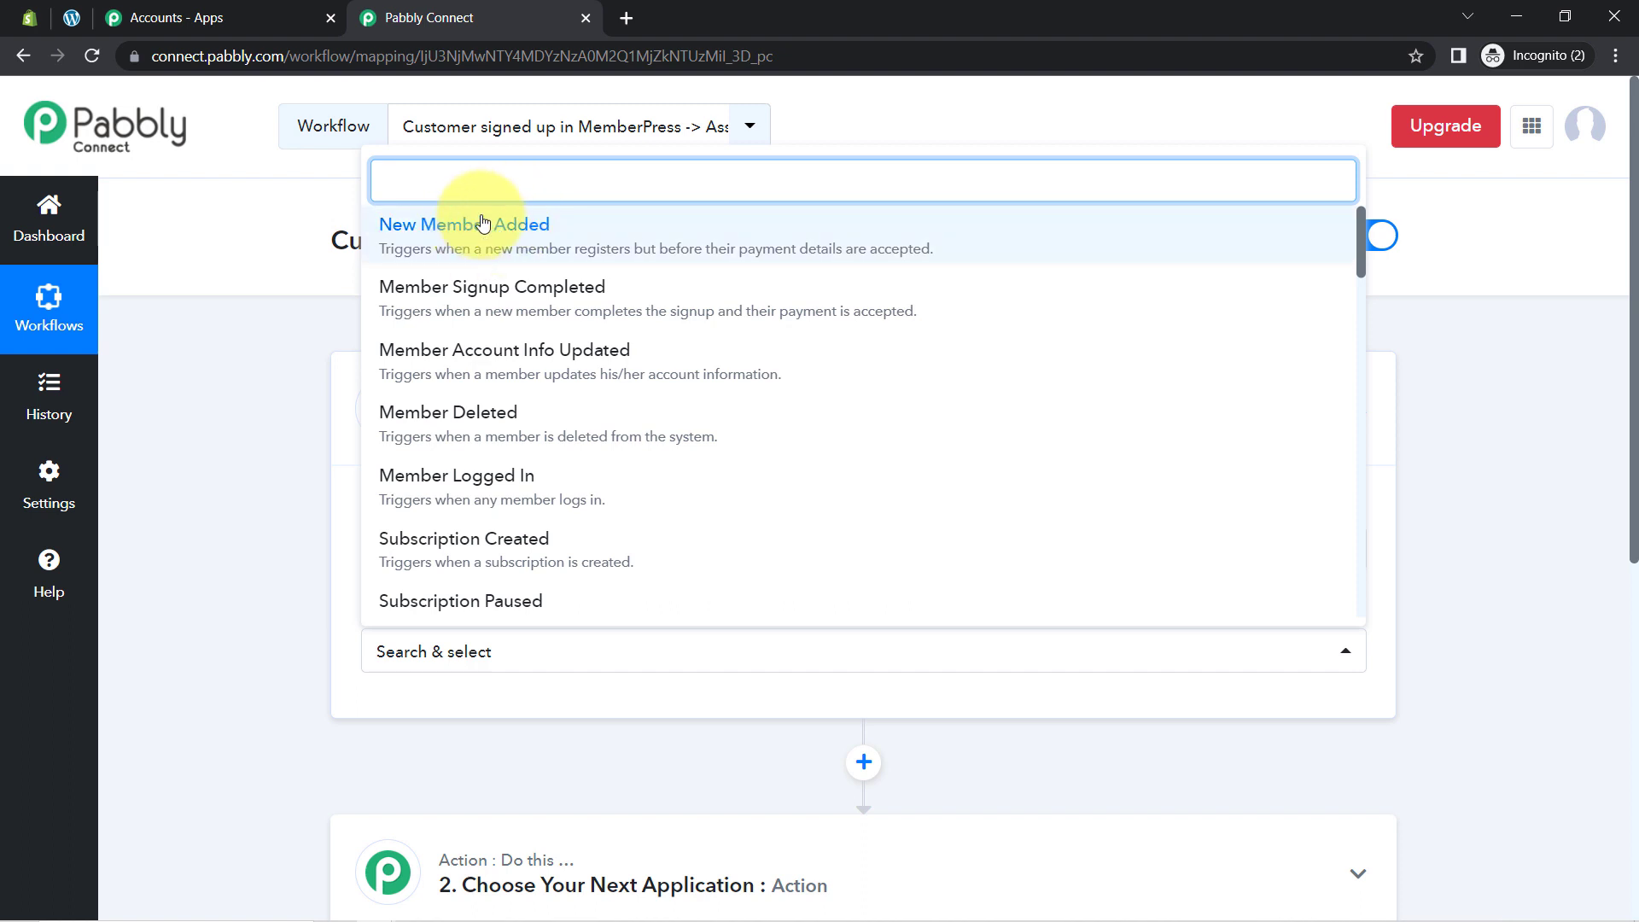
# Step: Choose Member Signup Completed as the trigger event and review the webhook setup instructions
pyautogui.click(550, 311)
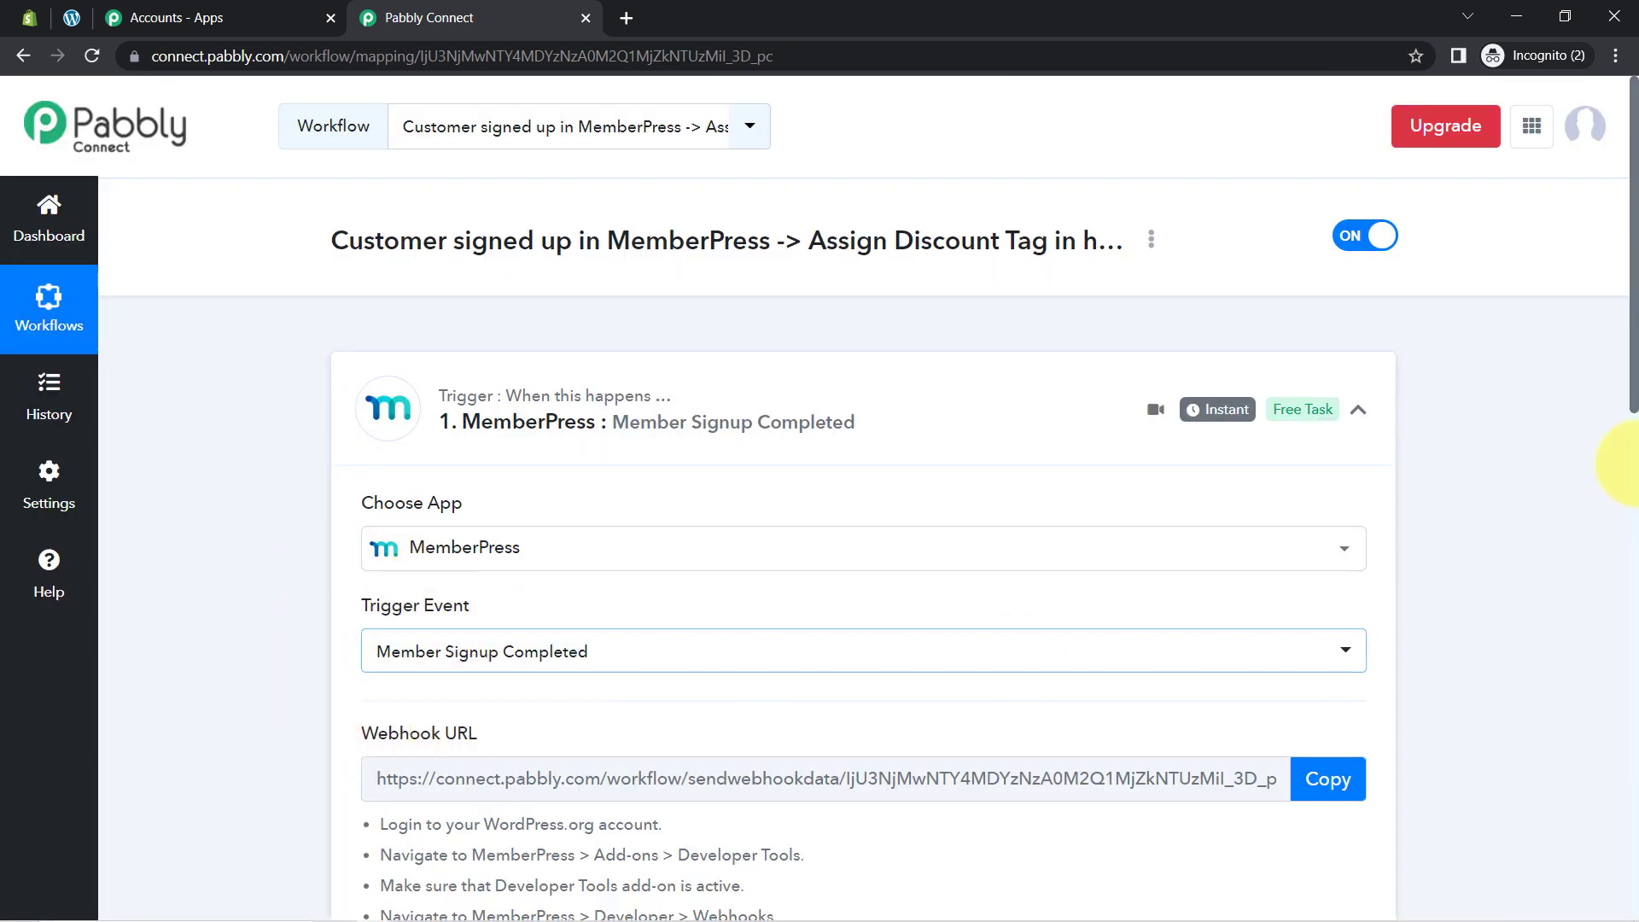
pyautogui.scroll(-1, 1634, 427)
pyautogui.scroll(-4, 1635, 427)
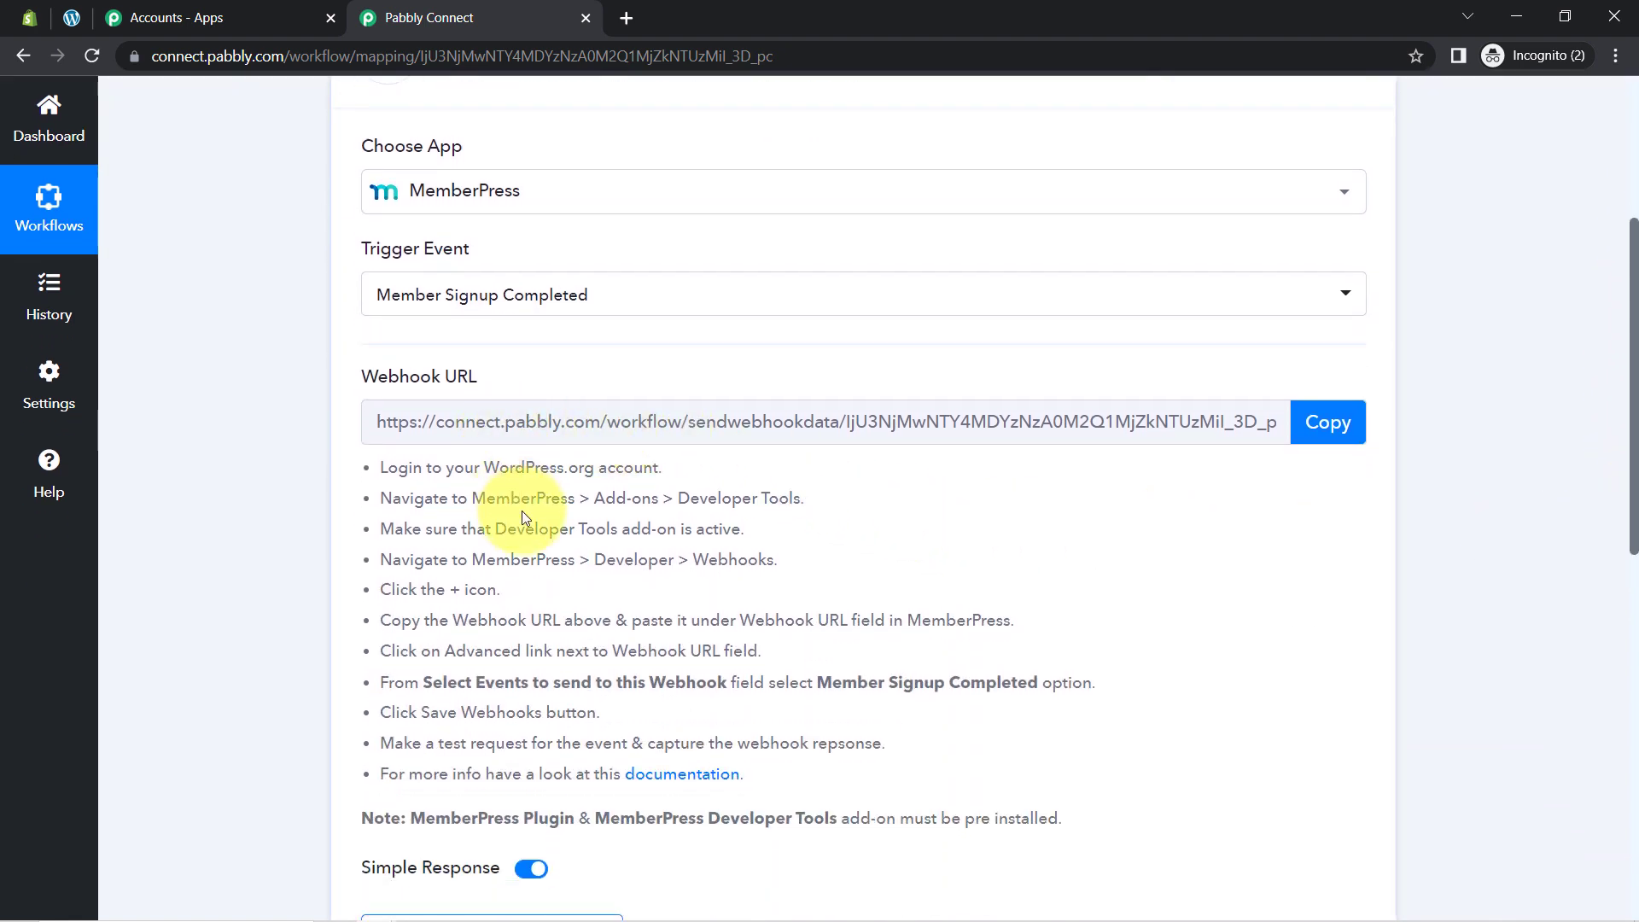
pyautogui.moveTo(407, 476); pyautogui.dragTo(871, 812)
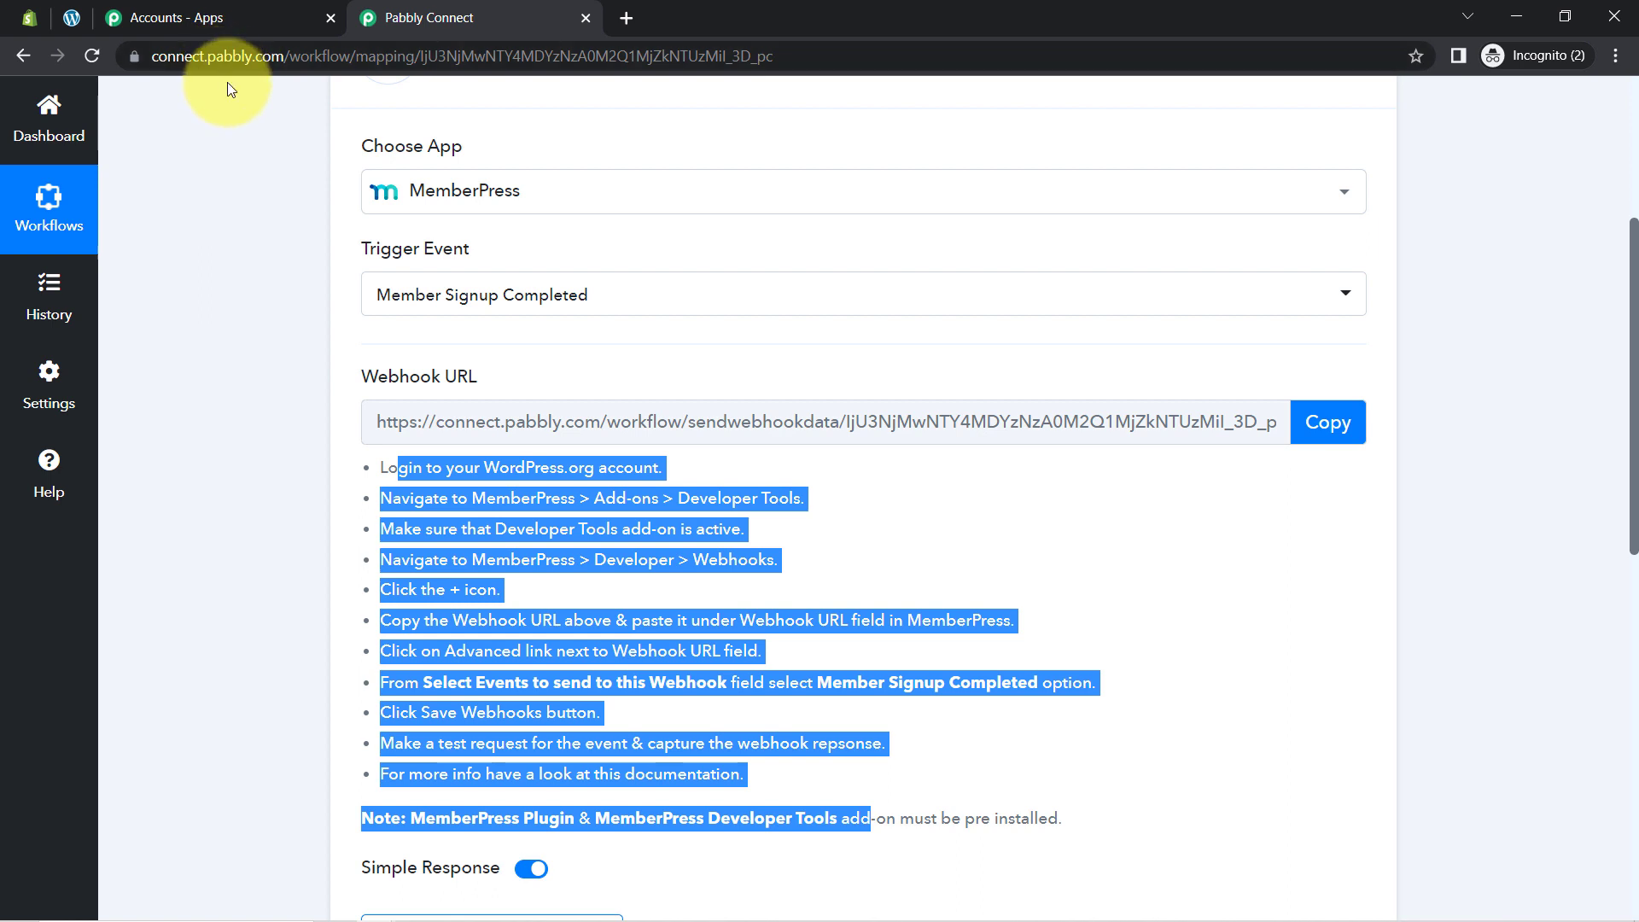
# Step: Copy the MemberPress trigger's webhook URL for use in WordPress
pyautogui.moveTo(426, 252)
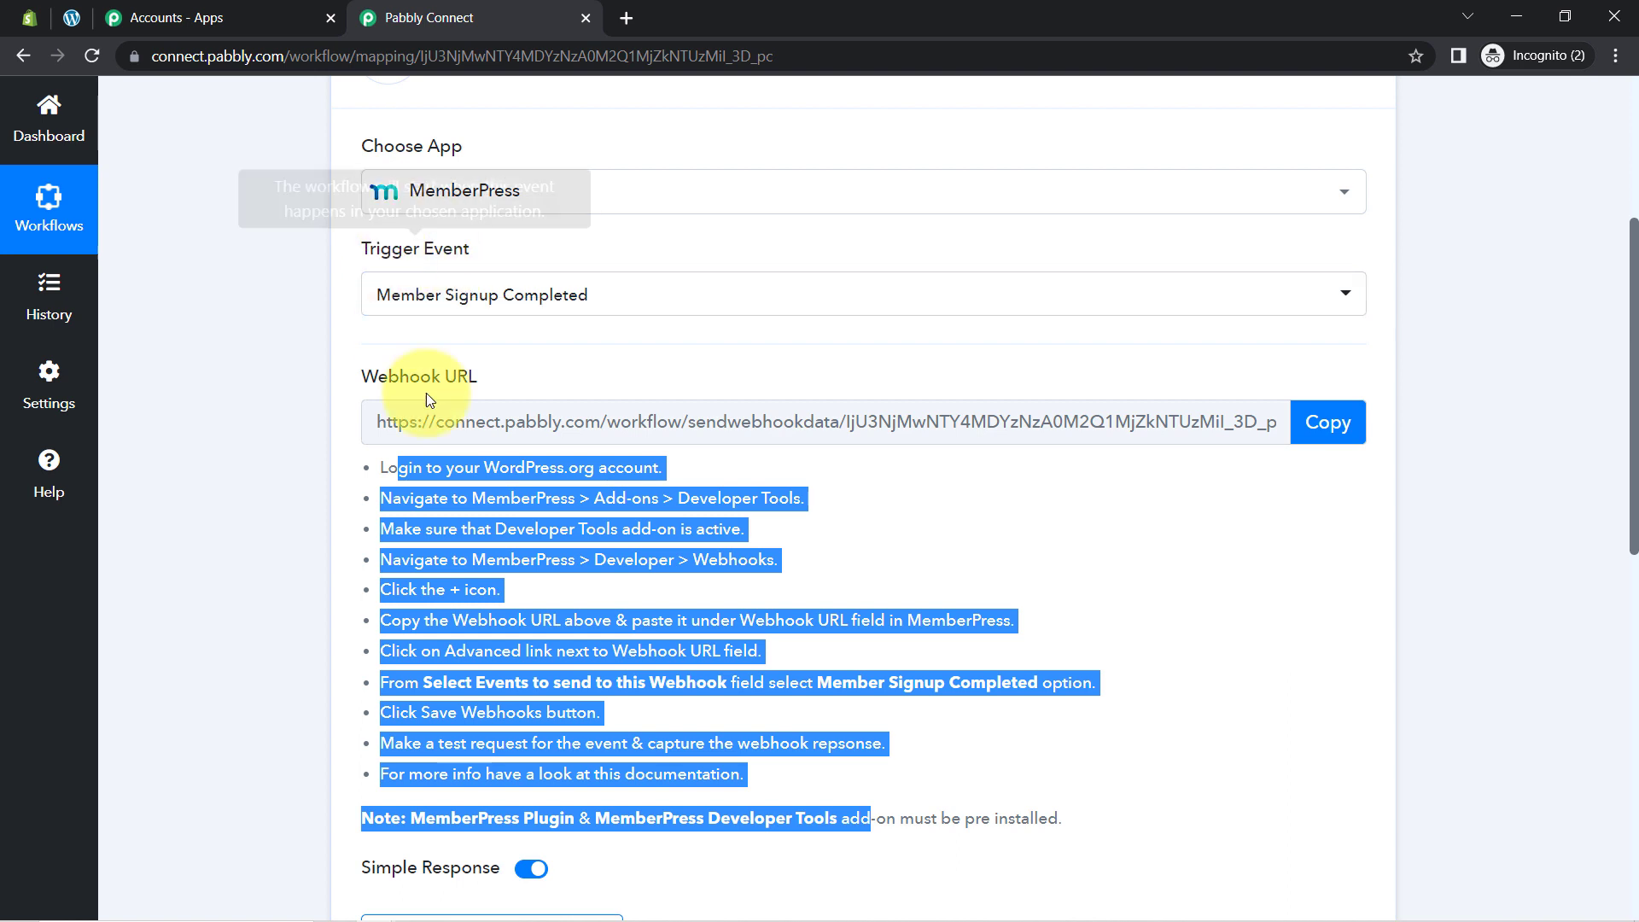
pyautogui.click(526, 570)
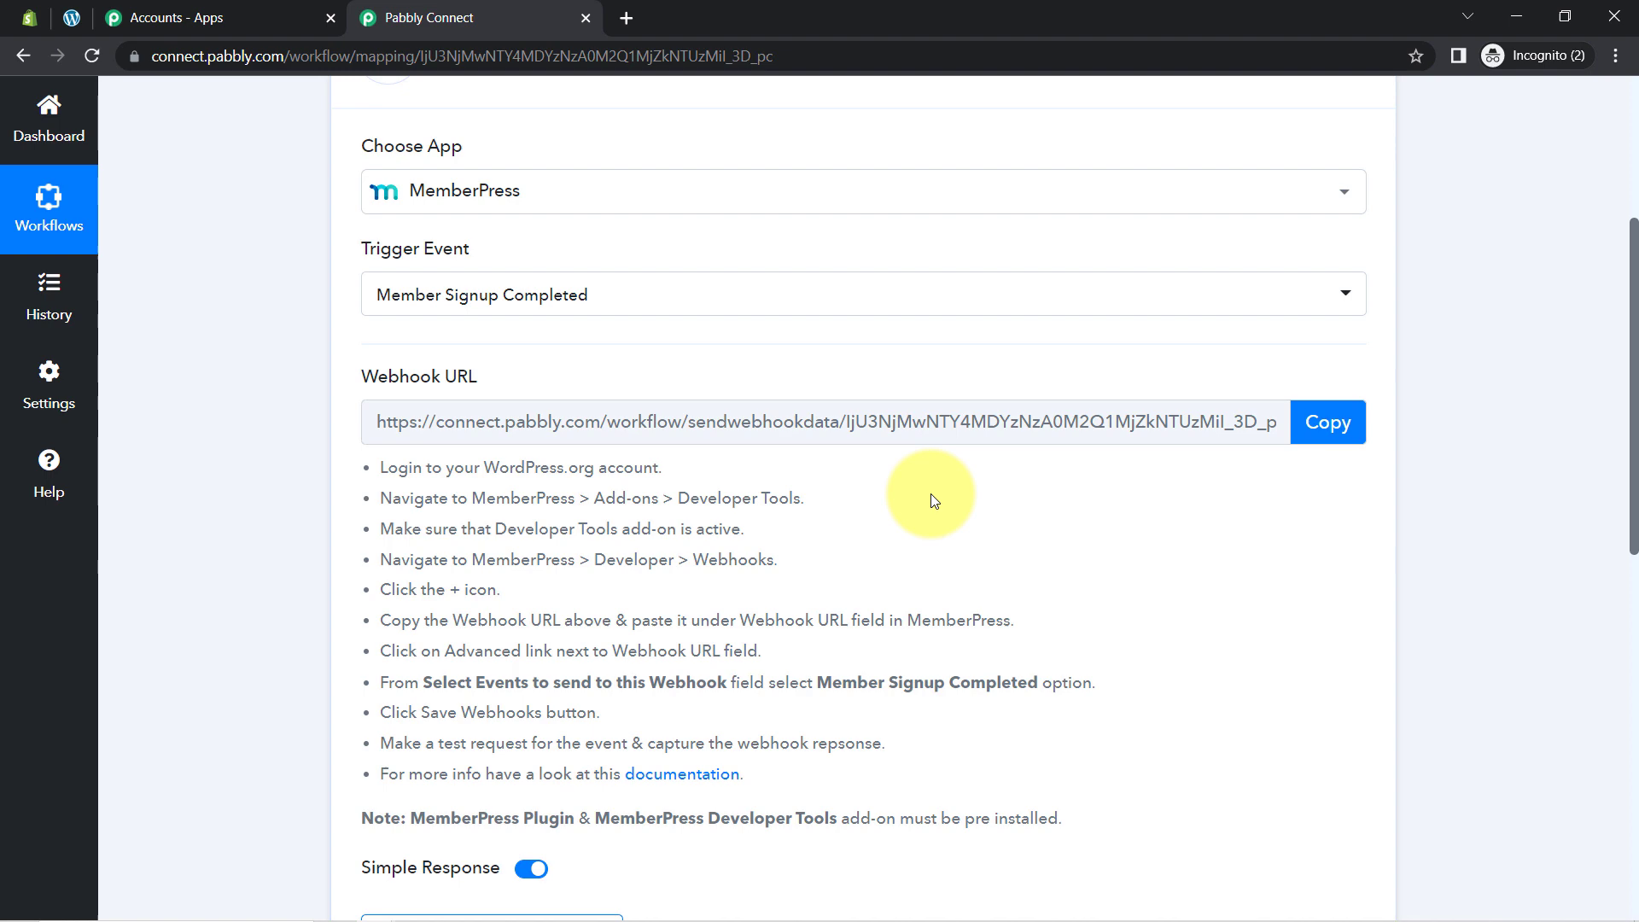
pyautogui.click(1330, 425)
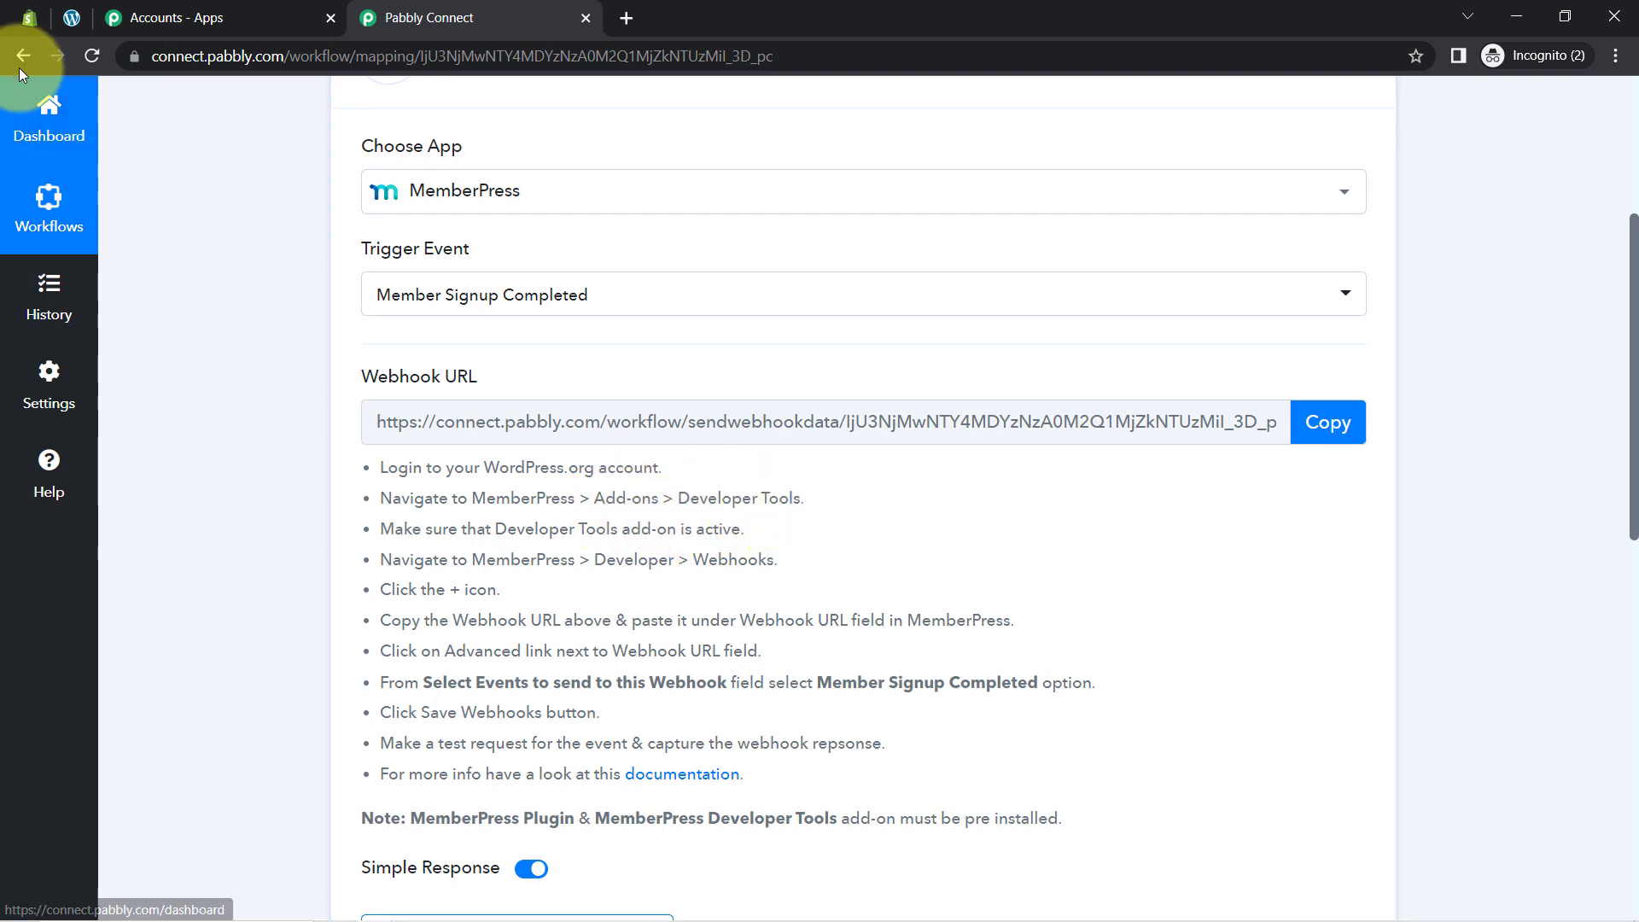
pyautogui.click(71, 17)
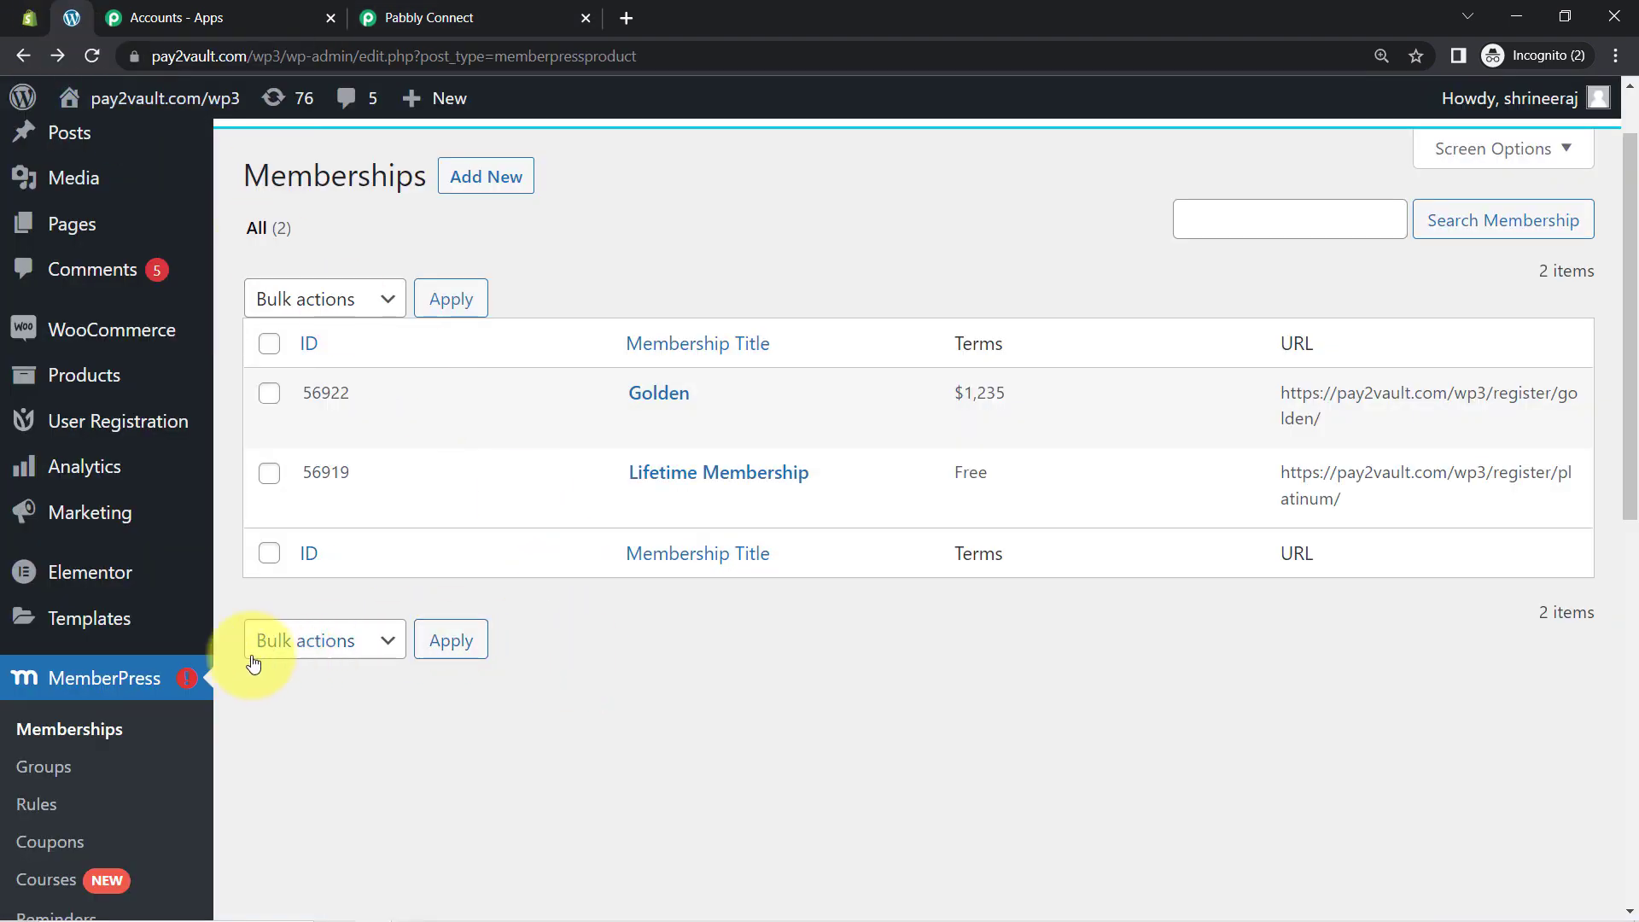
# Step: Open the MemberPress Add-ons page and confirm the Developer Tools add-on requirement
pyautogui.scroll(-5, 92, 708)
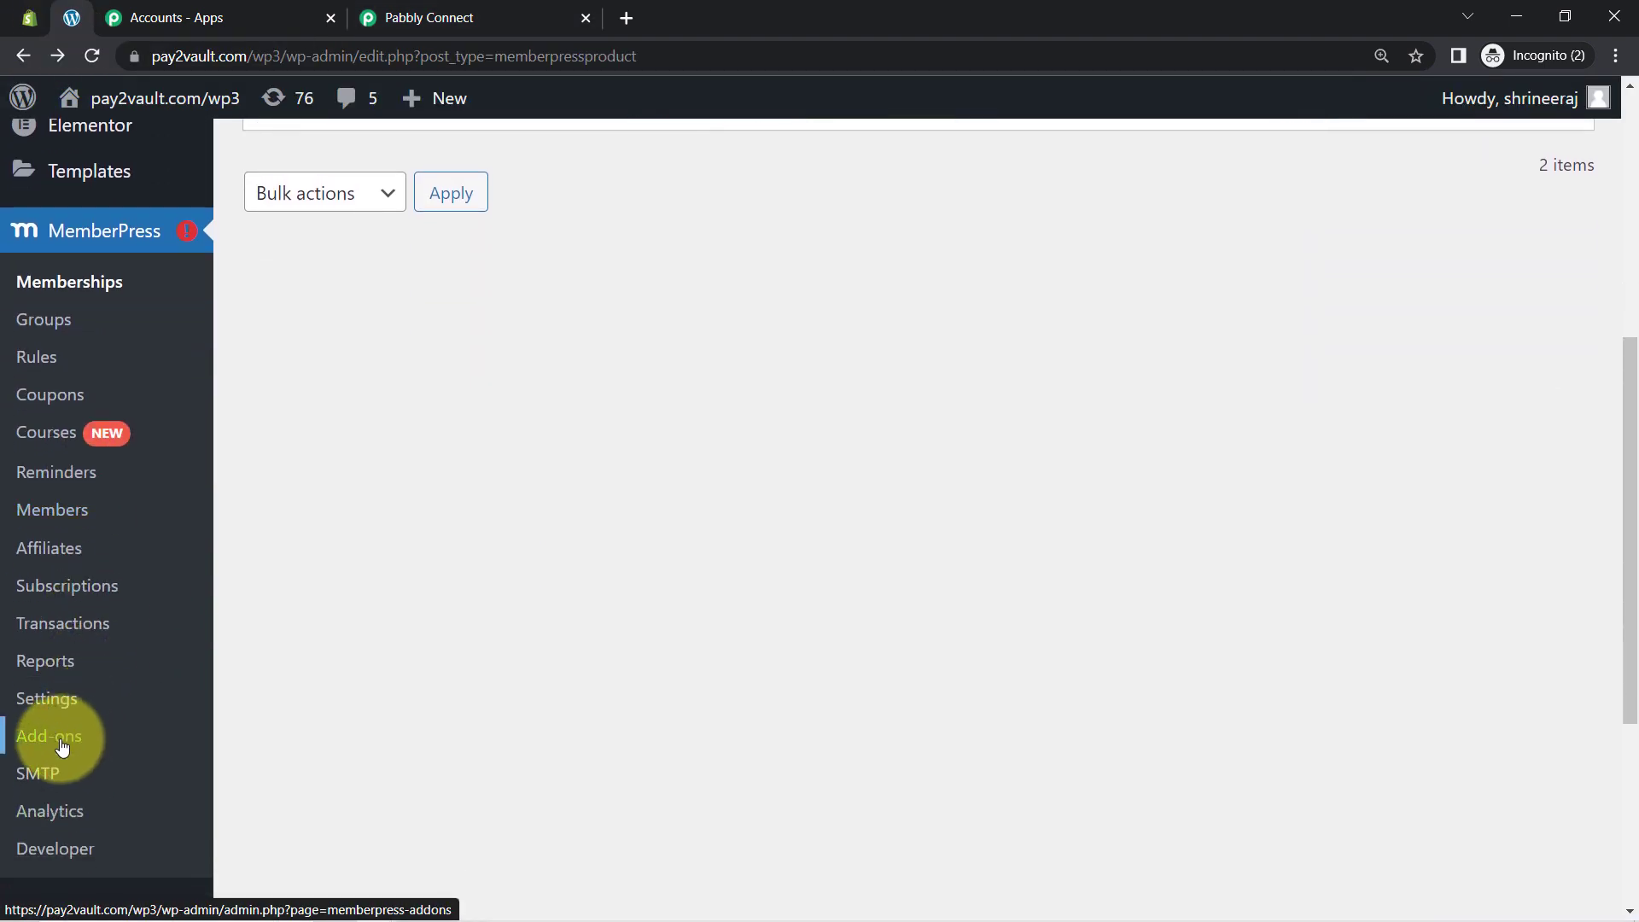
pyautogui.click(56, 739)
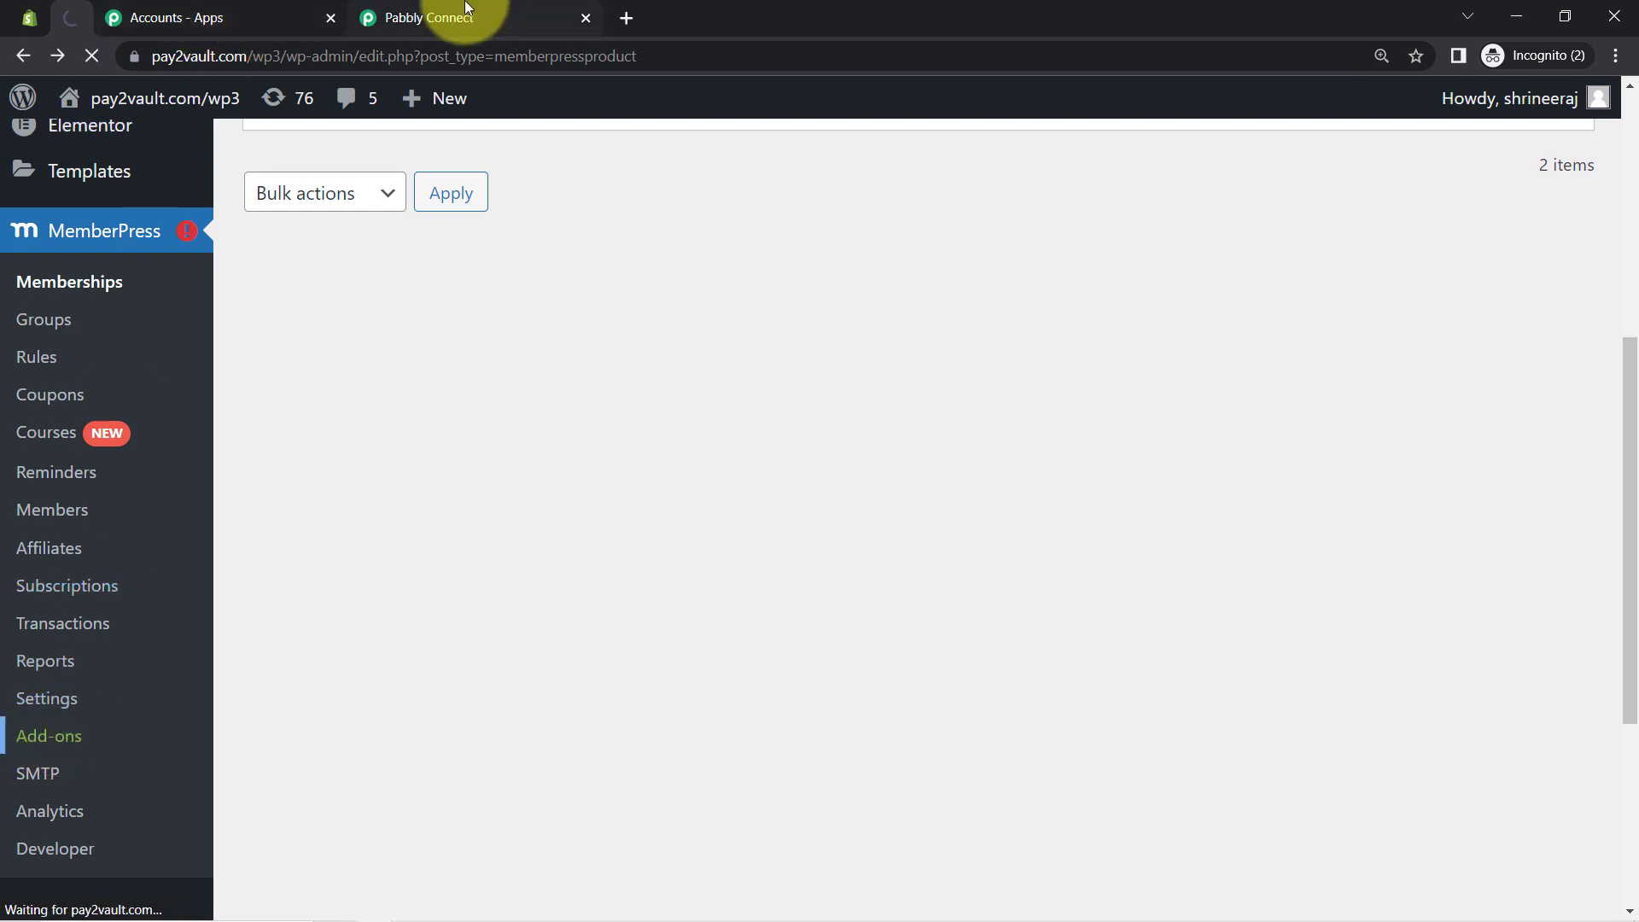
pyautogui.moveTo(468, 9); pyautogui.dragTo(355, 20)
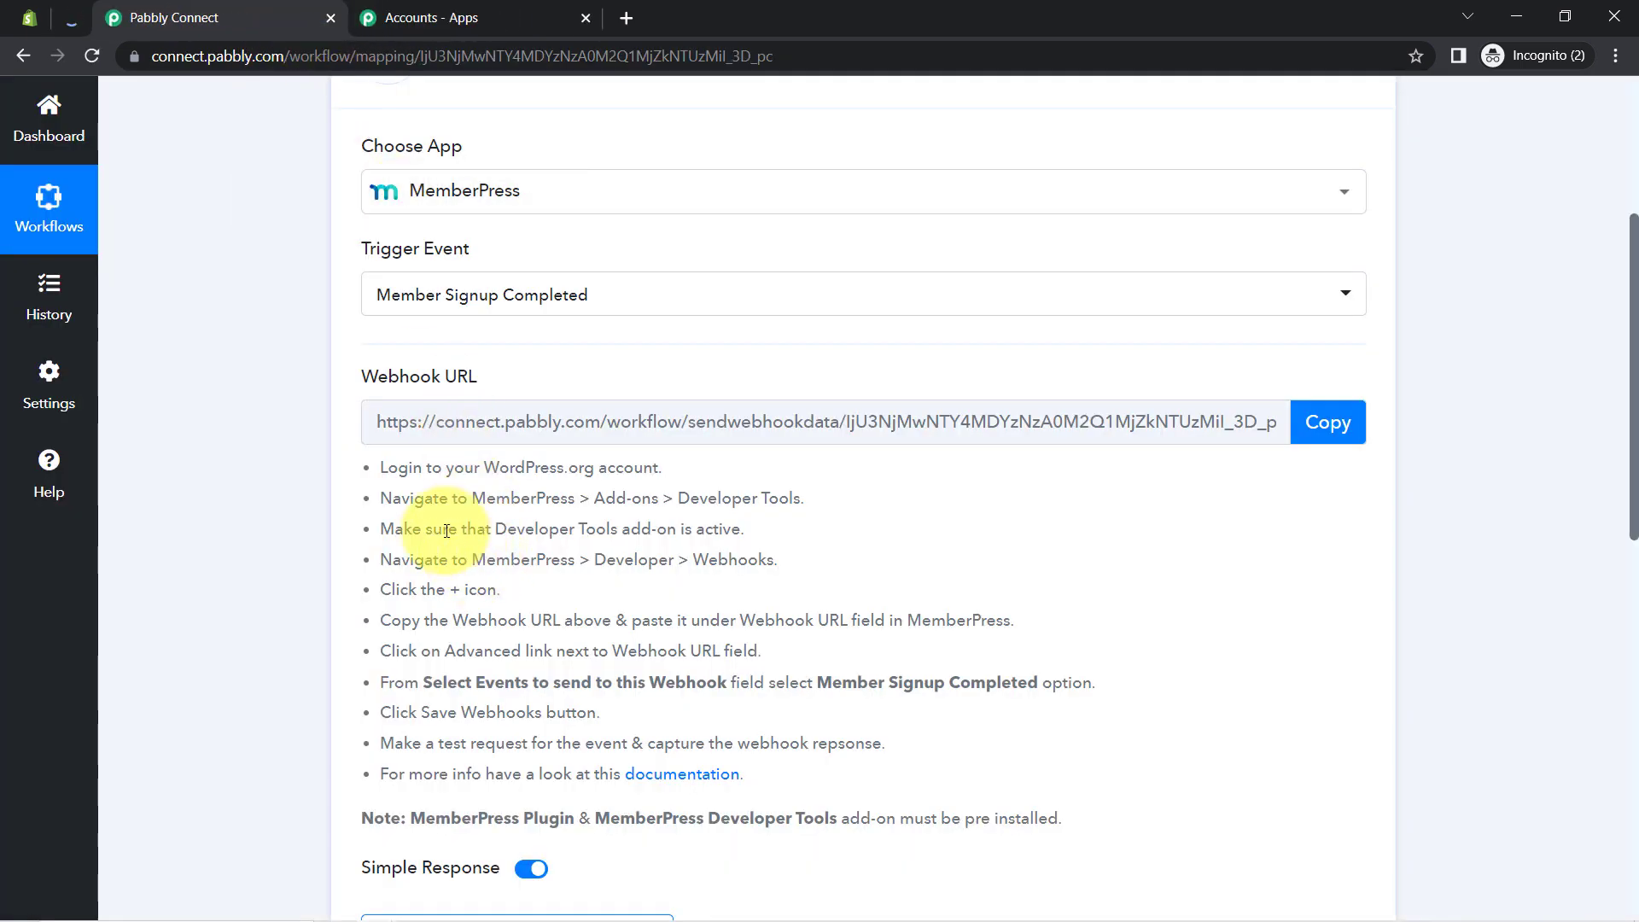
pyautogui.moveTo(434, 530); pyautogui.dragTo(719, 530)
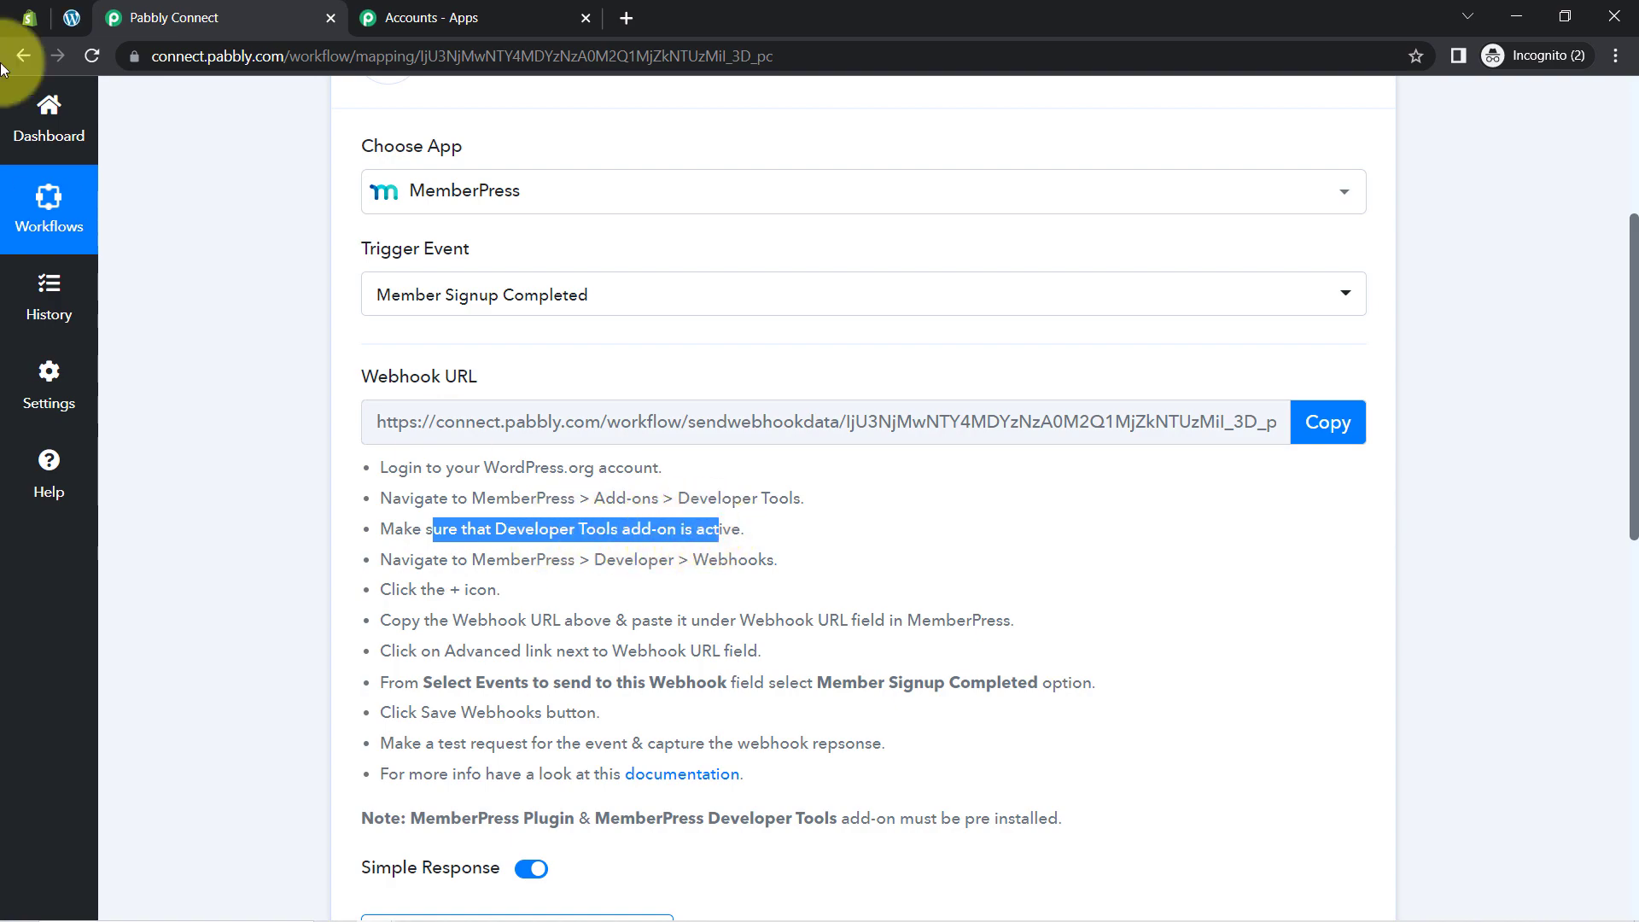
pyautogui.click(55, 23)
pyautogui.scroll(-5, 36, 566)
pyautogui.scroll(4, 110, 685)
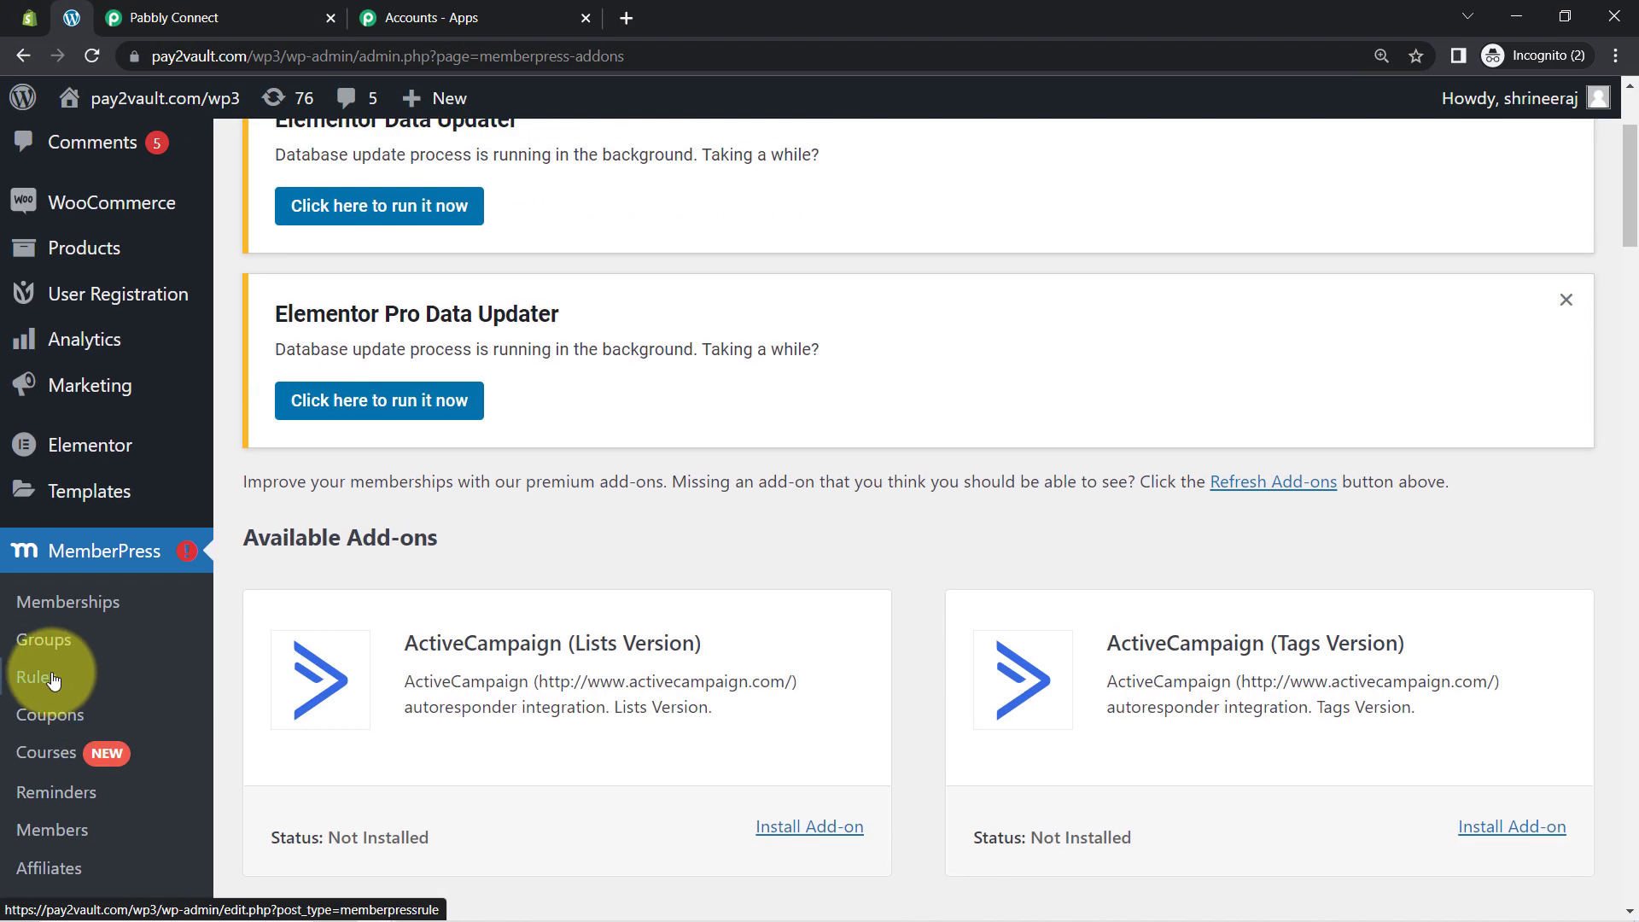
pyautogui.scroll(1, 47, 751)
pyautogui.scroll(-4, 68, 717)
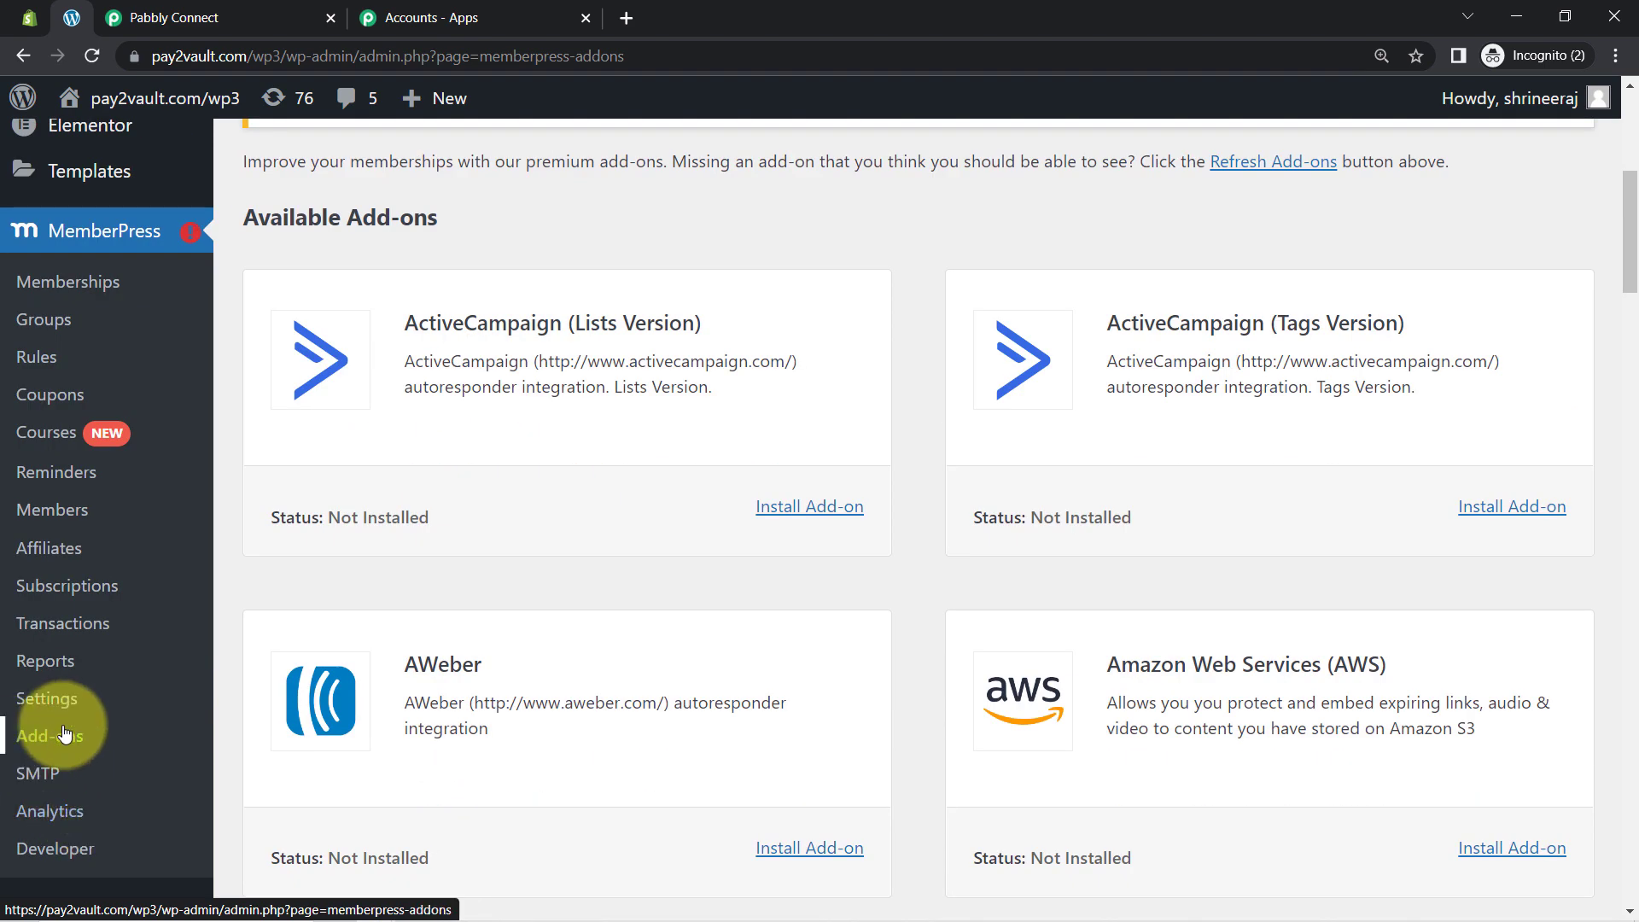
# Step: Check the Webhooks instruction, then open MemberPress Developer Tools in WordPress
pyautogui.hotkey('ctrl', 'Tab')
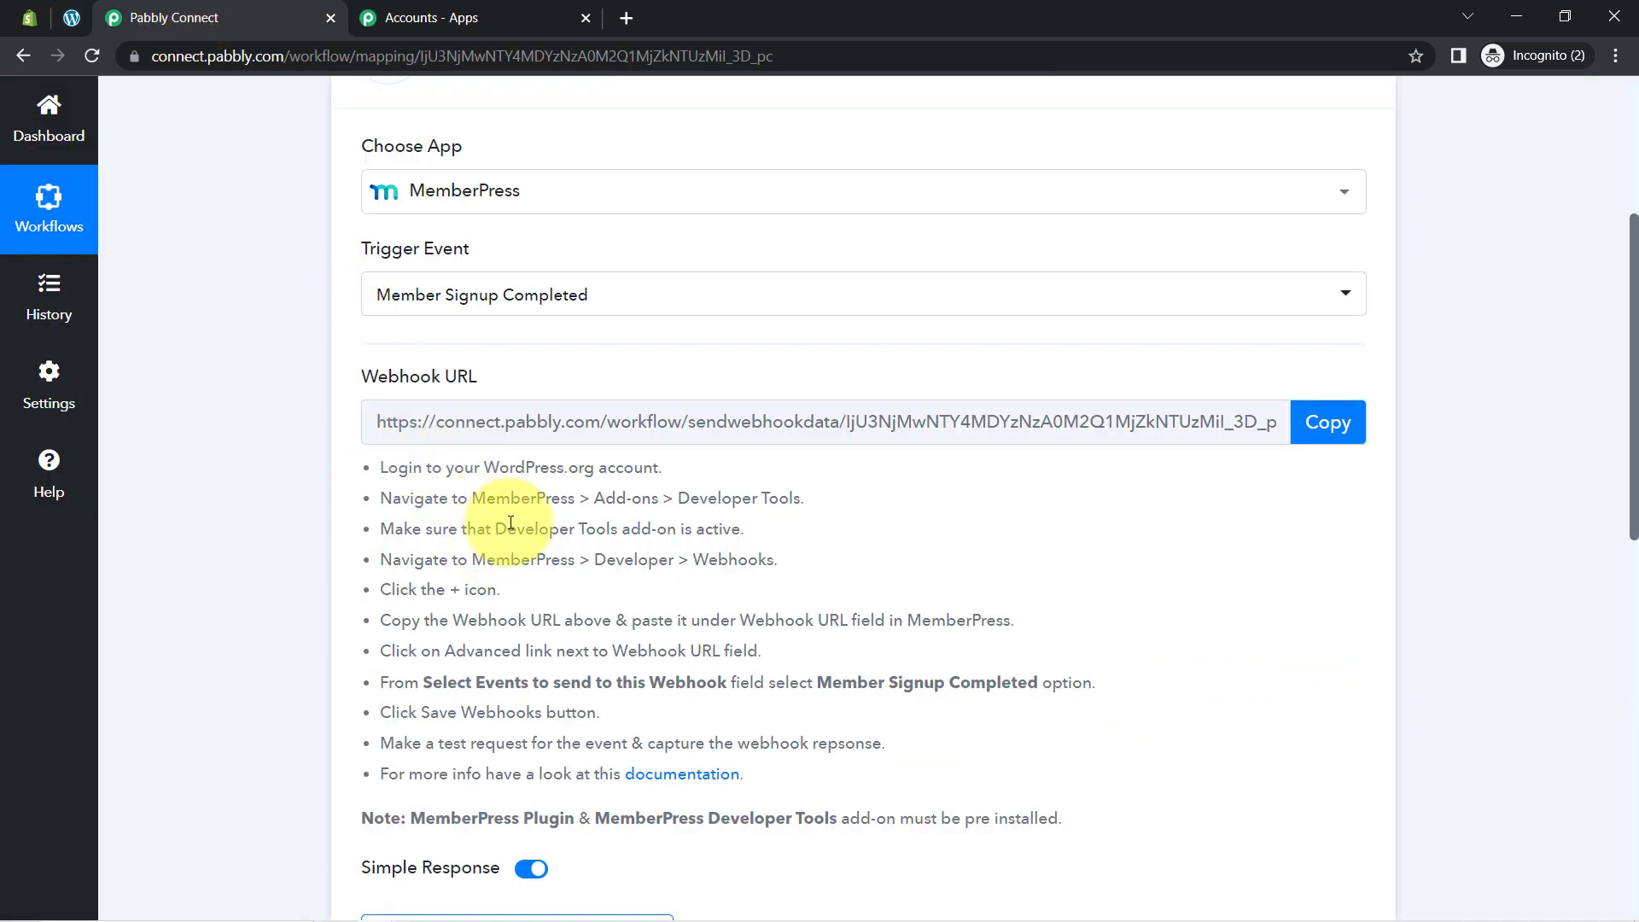
pyautogui.moveTo(506, 529); pyautogui.dragTo(640, 527)
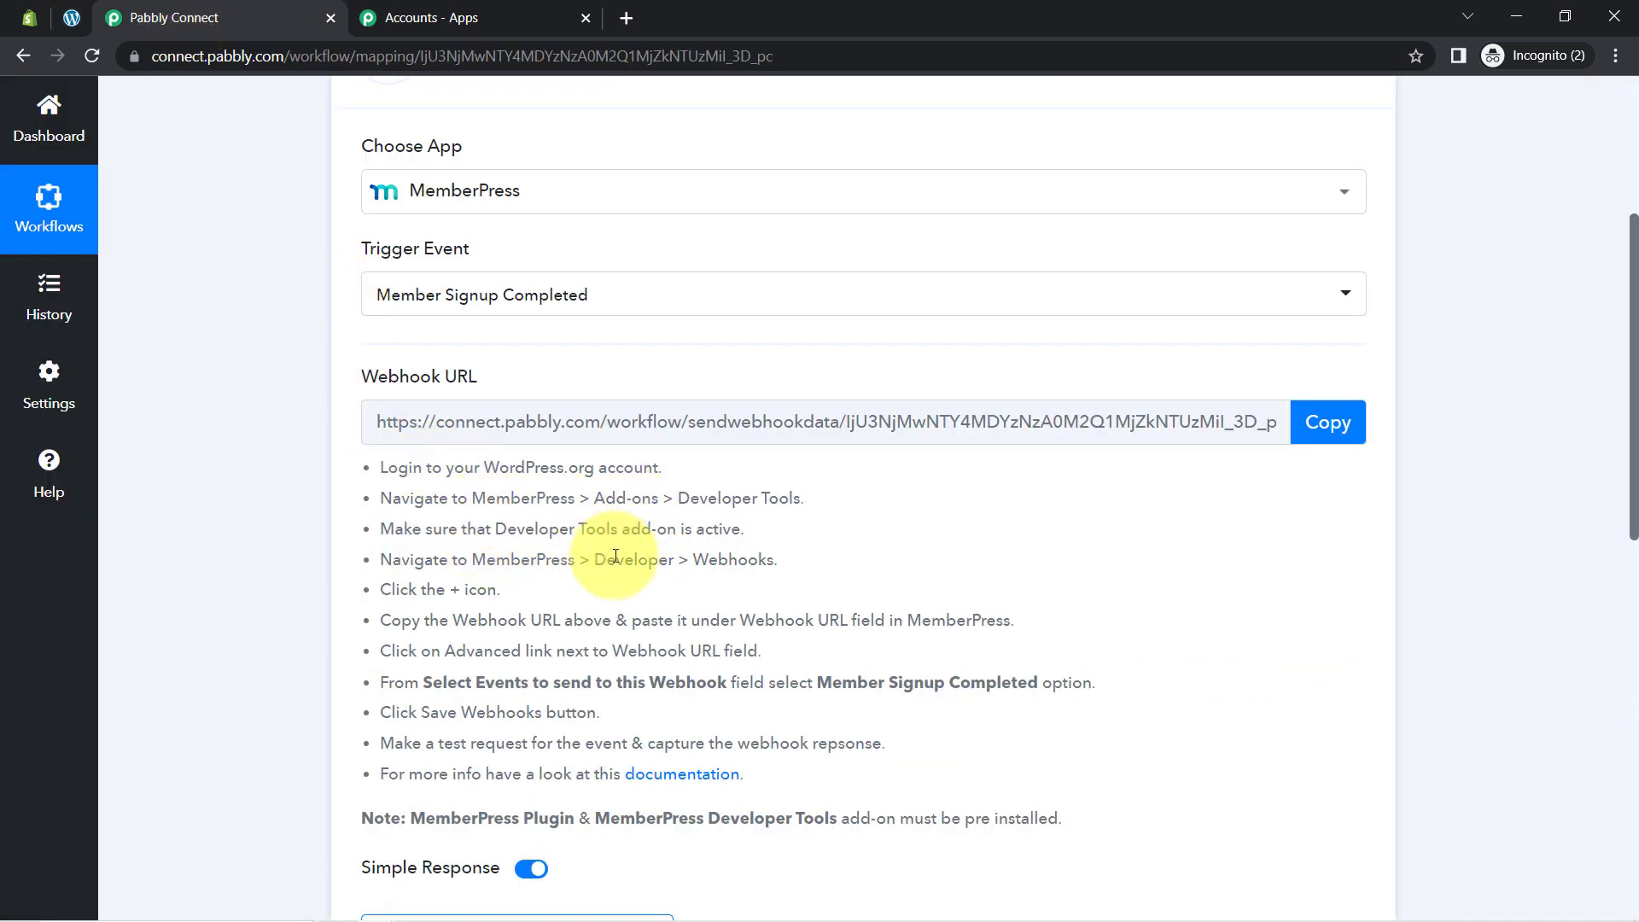
pyautogui.doubleClick(732, 559)
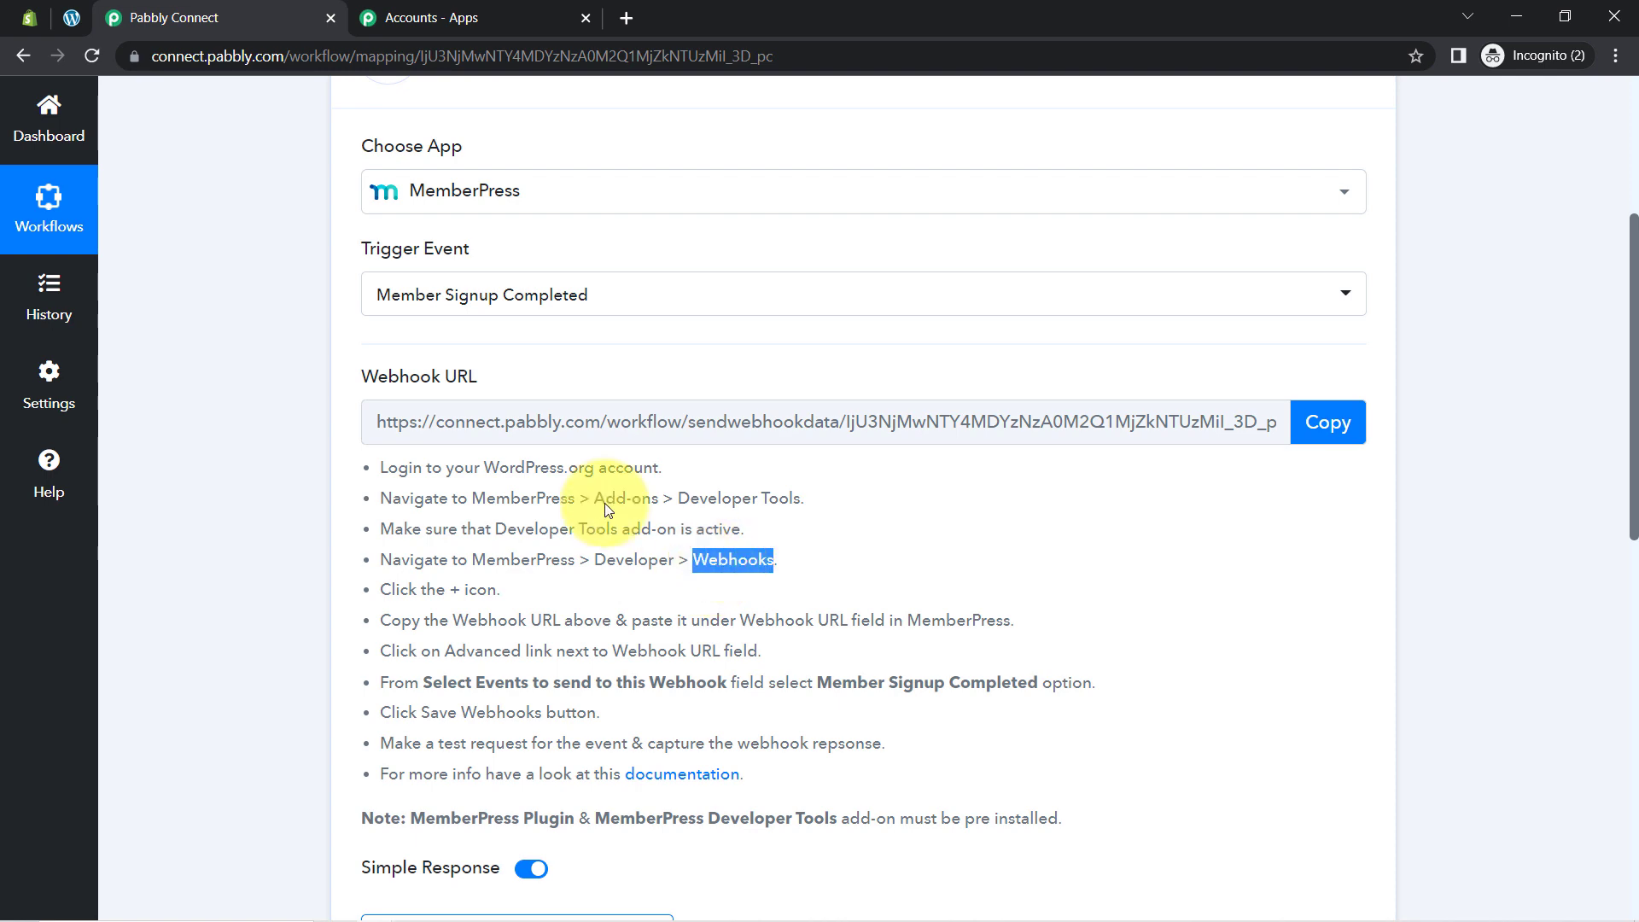
pyautogui.click(79, 19)
pyautogui.scroll(-2, 55, 811)
pyautogui.click(61, 649)
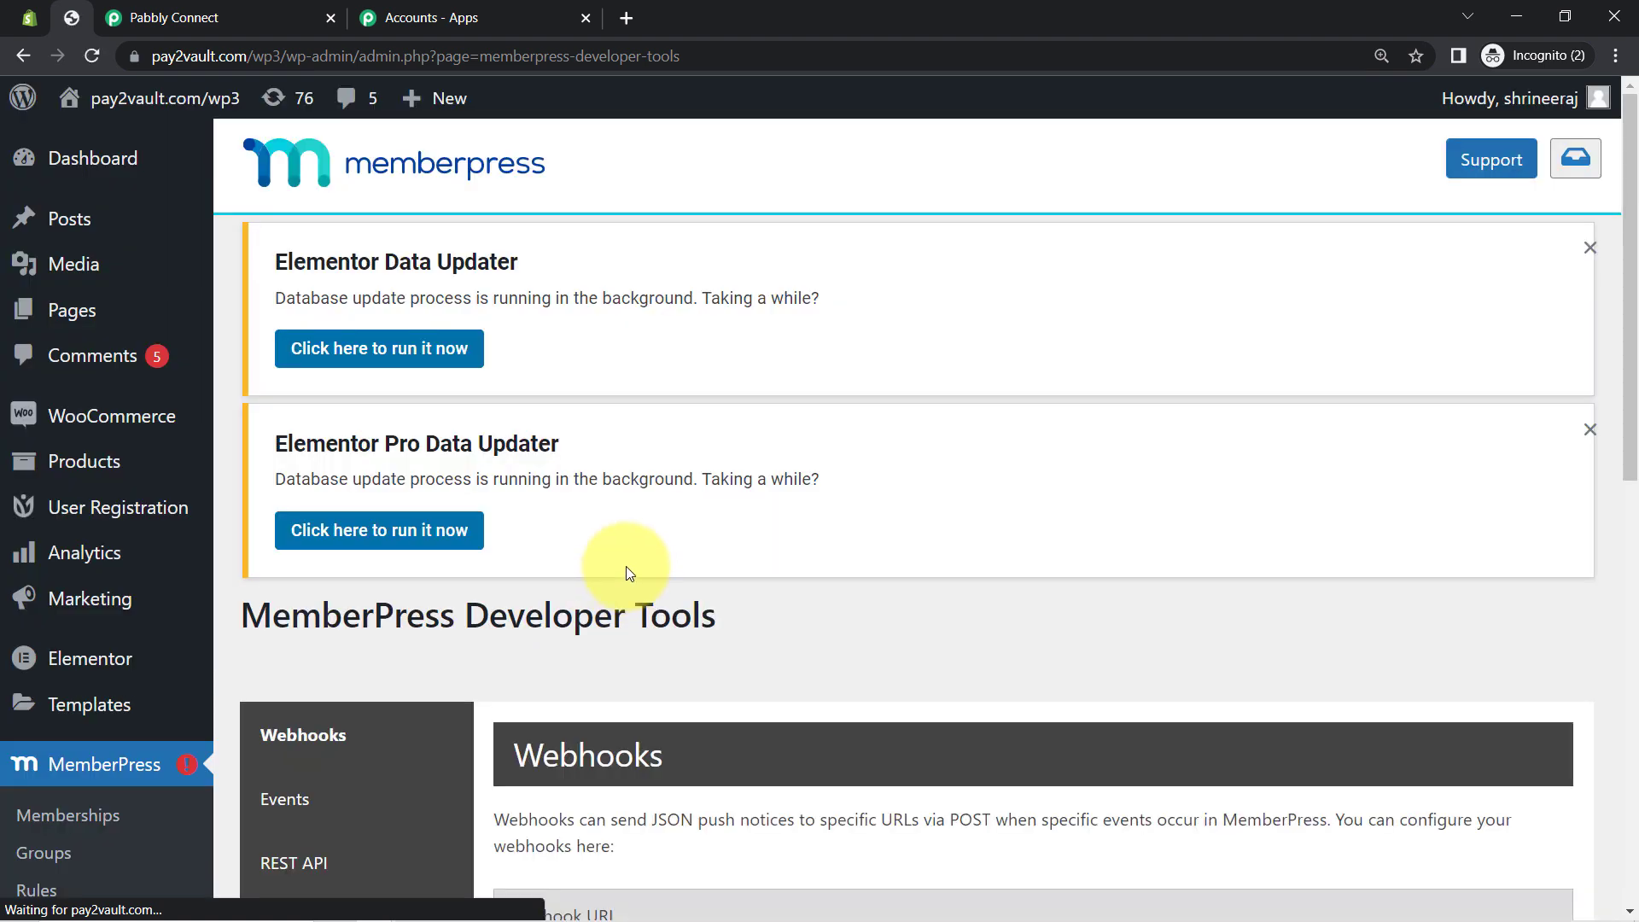
# Step: Add a fourth Webhook URL row and paste the Pabbly Connect webhook URL into it
pyautogui.scroll(-5, 832, 596)
pyautogui.scroll(2, 832, 597)
pyautogui.scroll(-1, 832, 605)
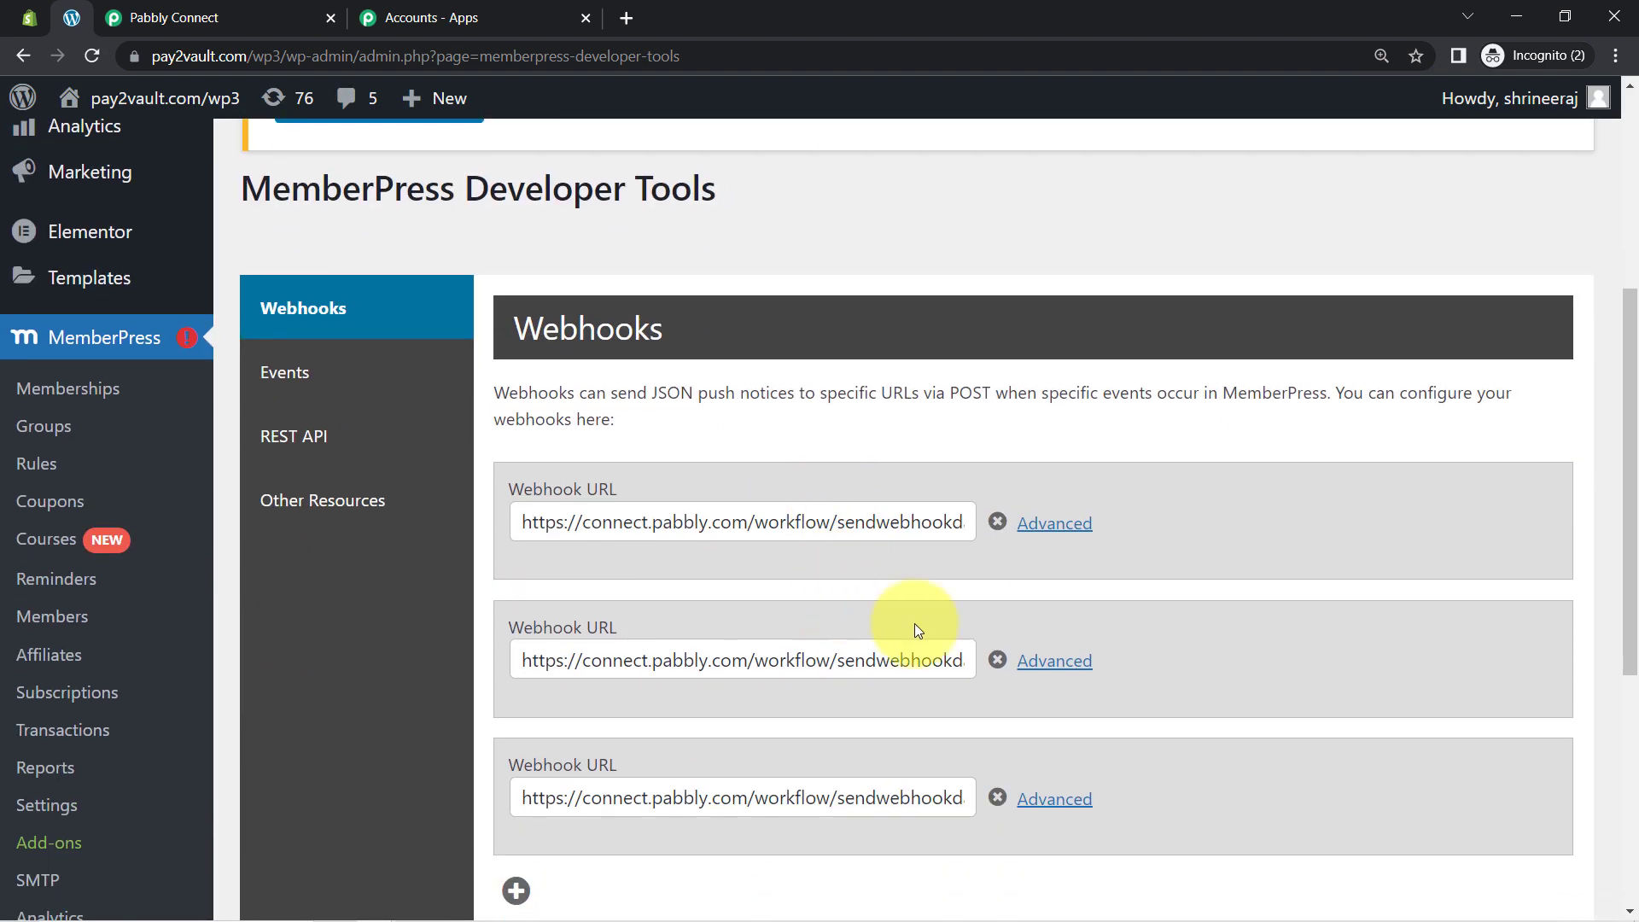
pyautogui.moveTo(1630, 404); pyautogui.dragTo(1630, 577)
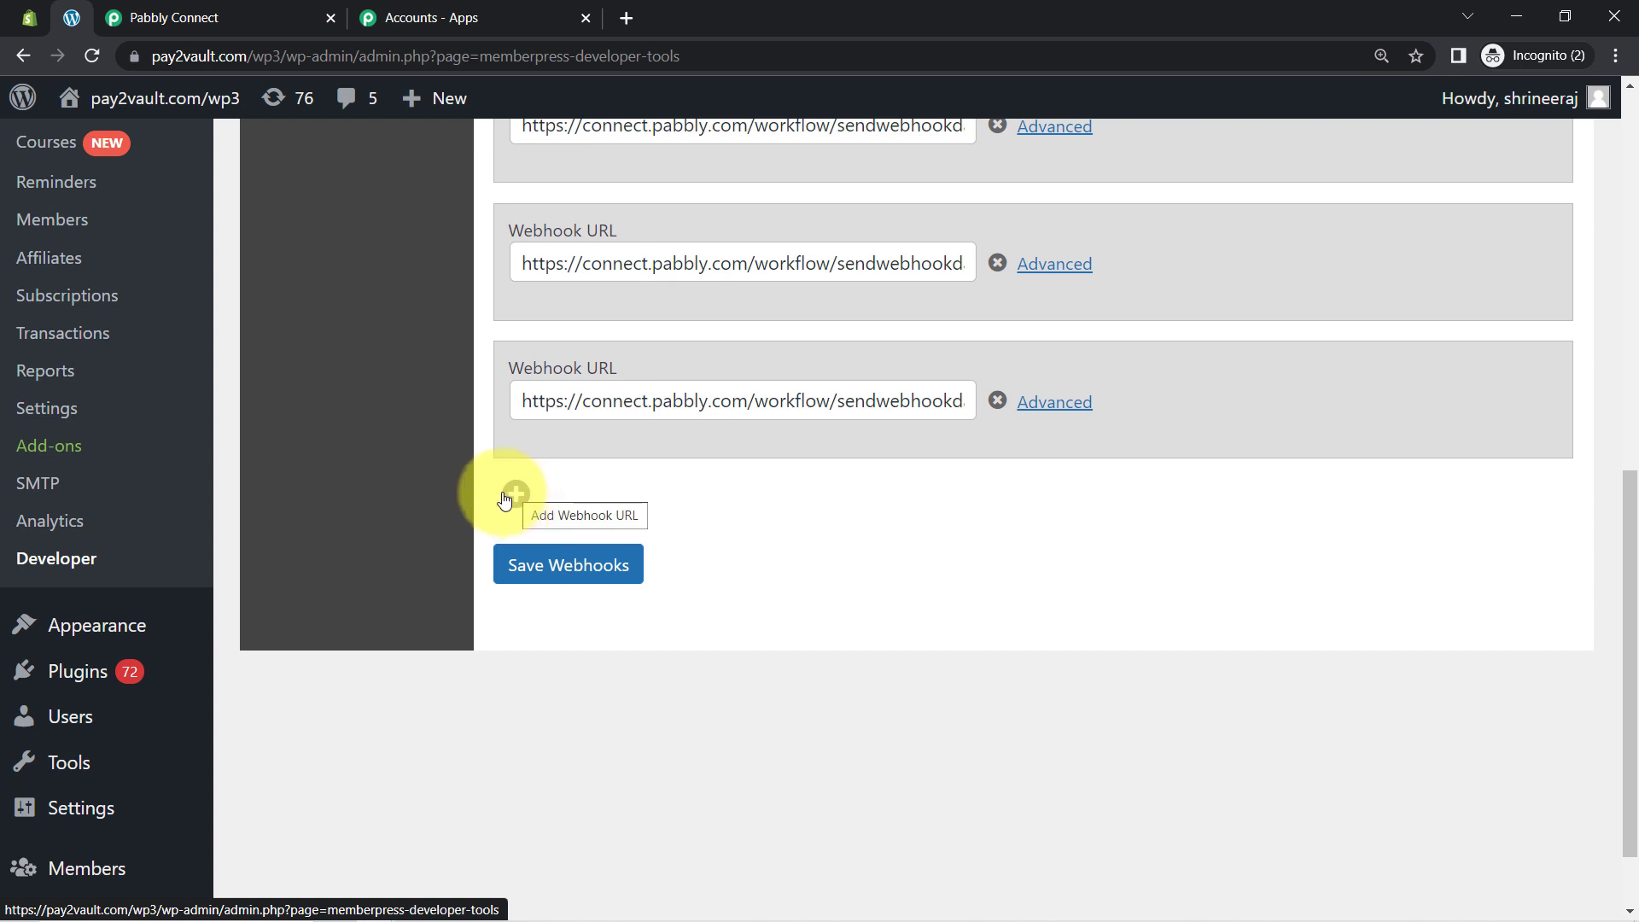
pyautogui.click(505, 498)
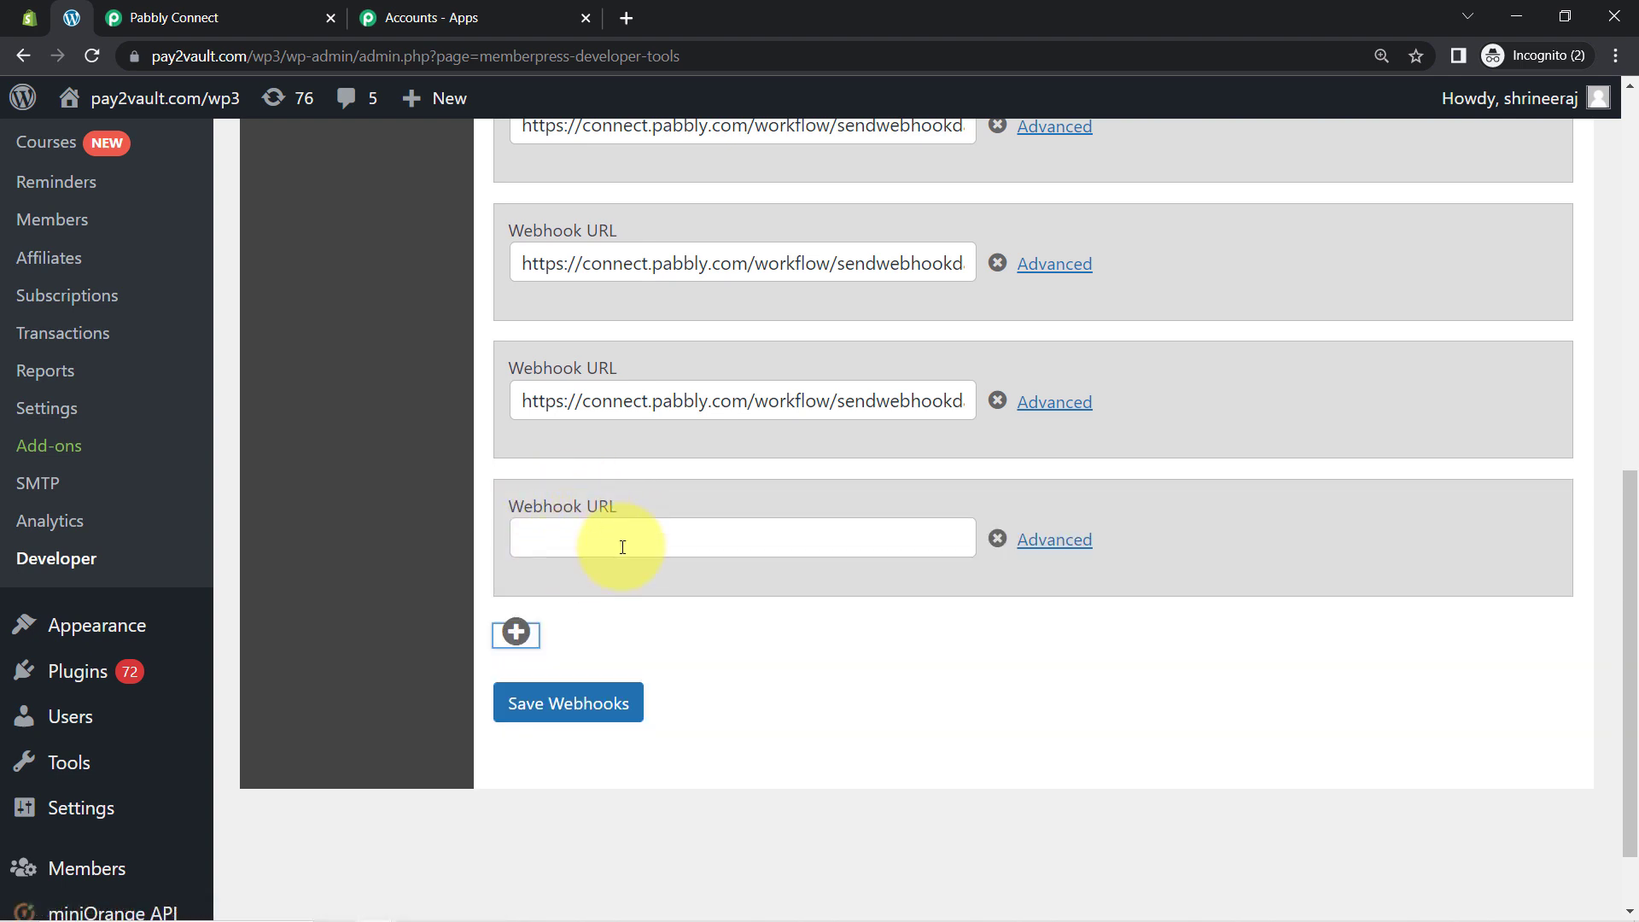
pyautogui.click(570, 541)
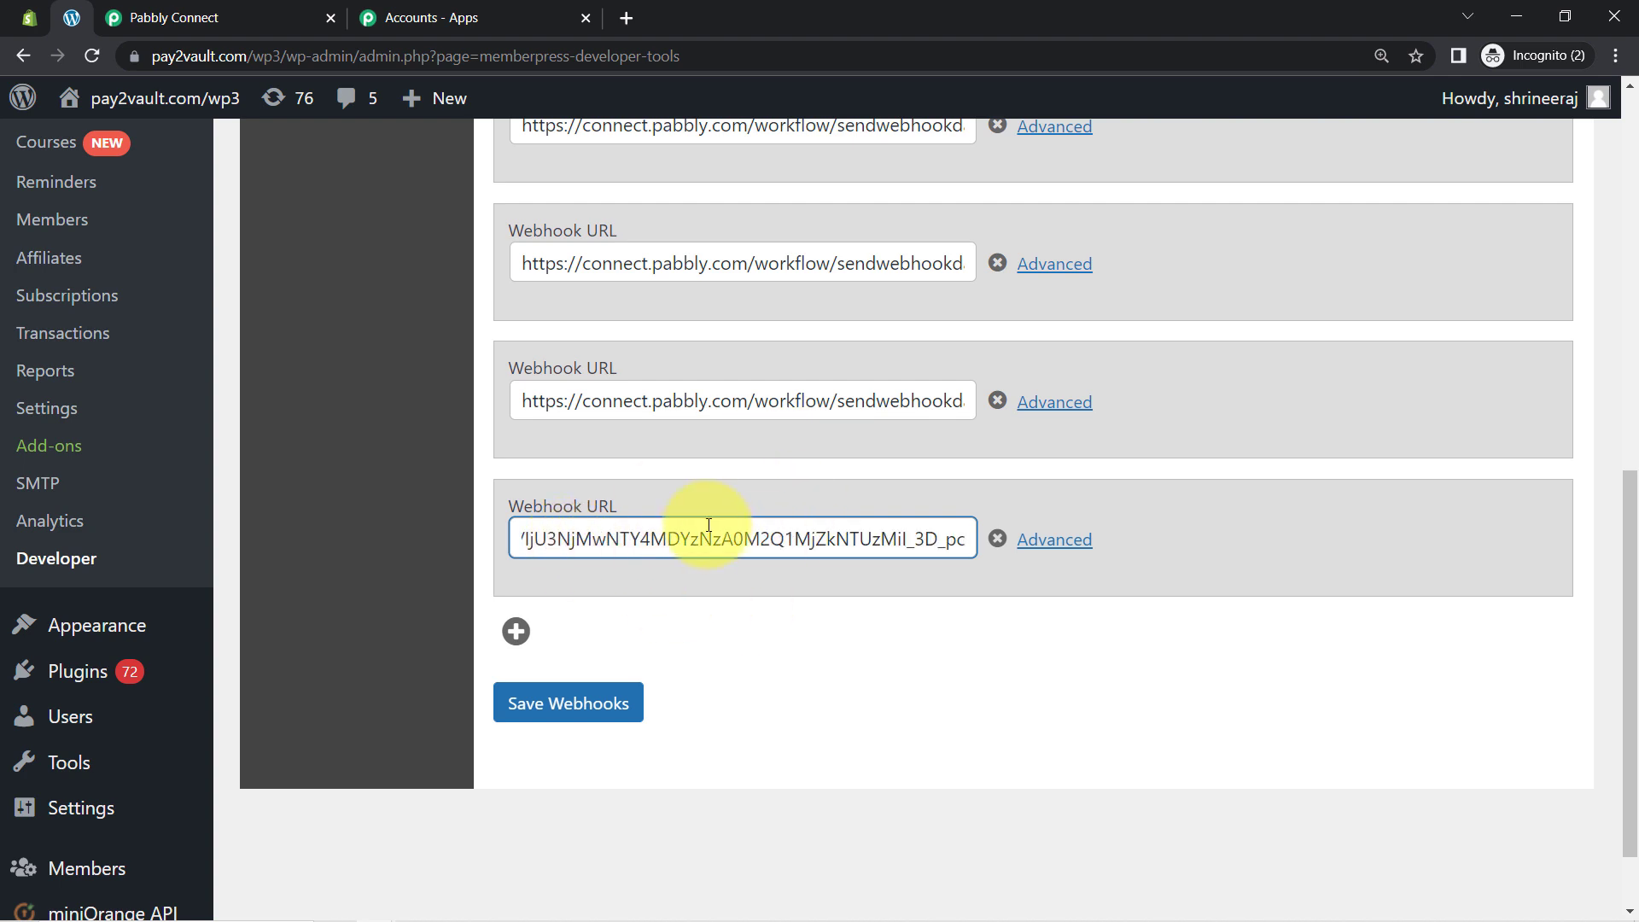
pyautogui.click(170, 18)
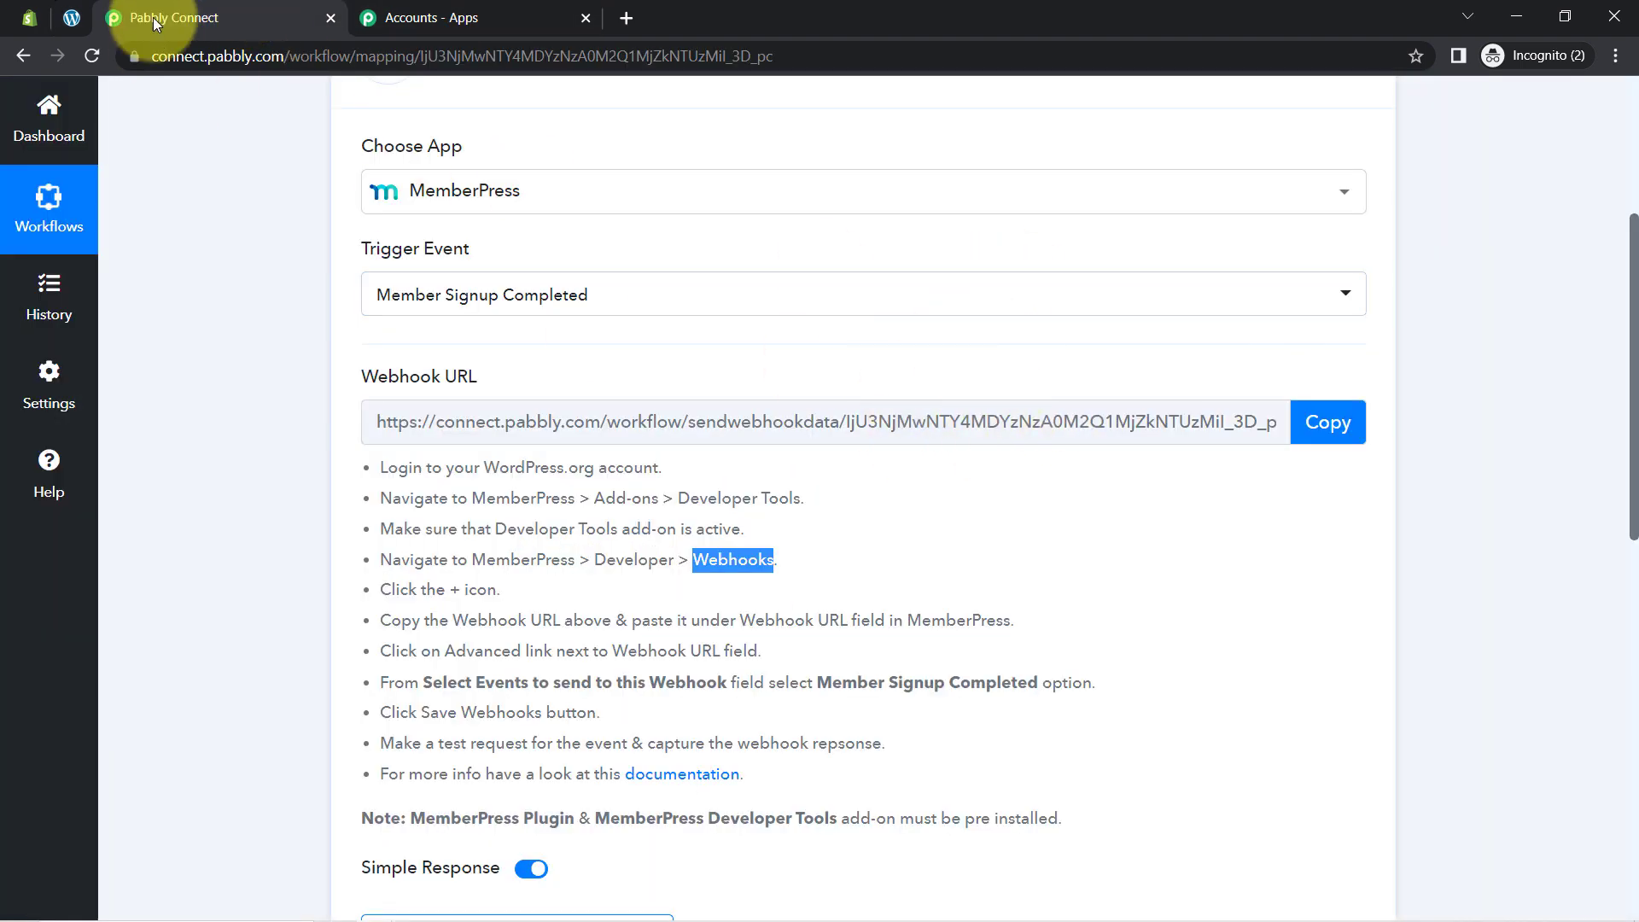
pyautogui.click(533, 633)
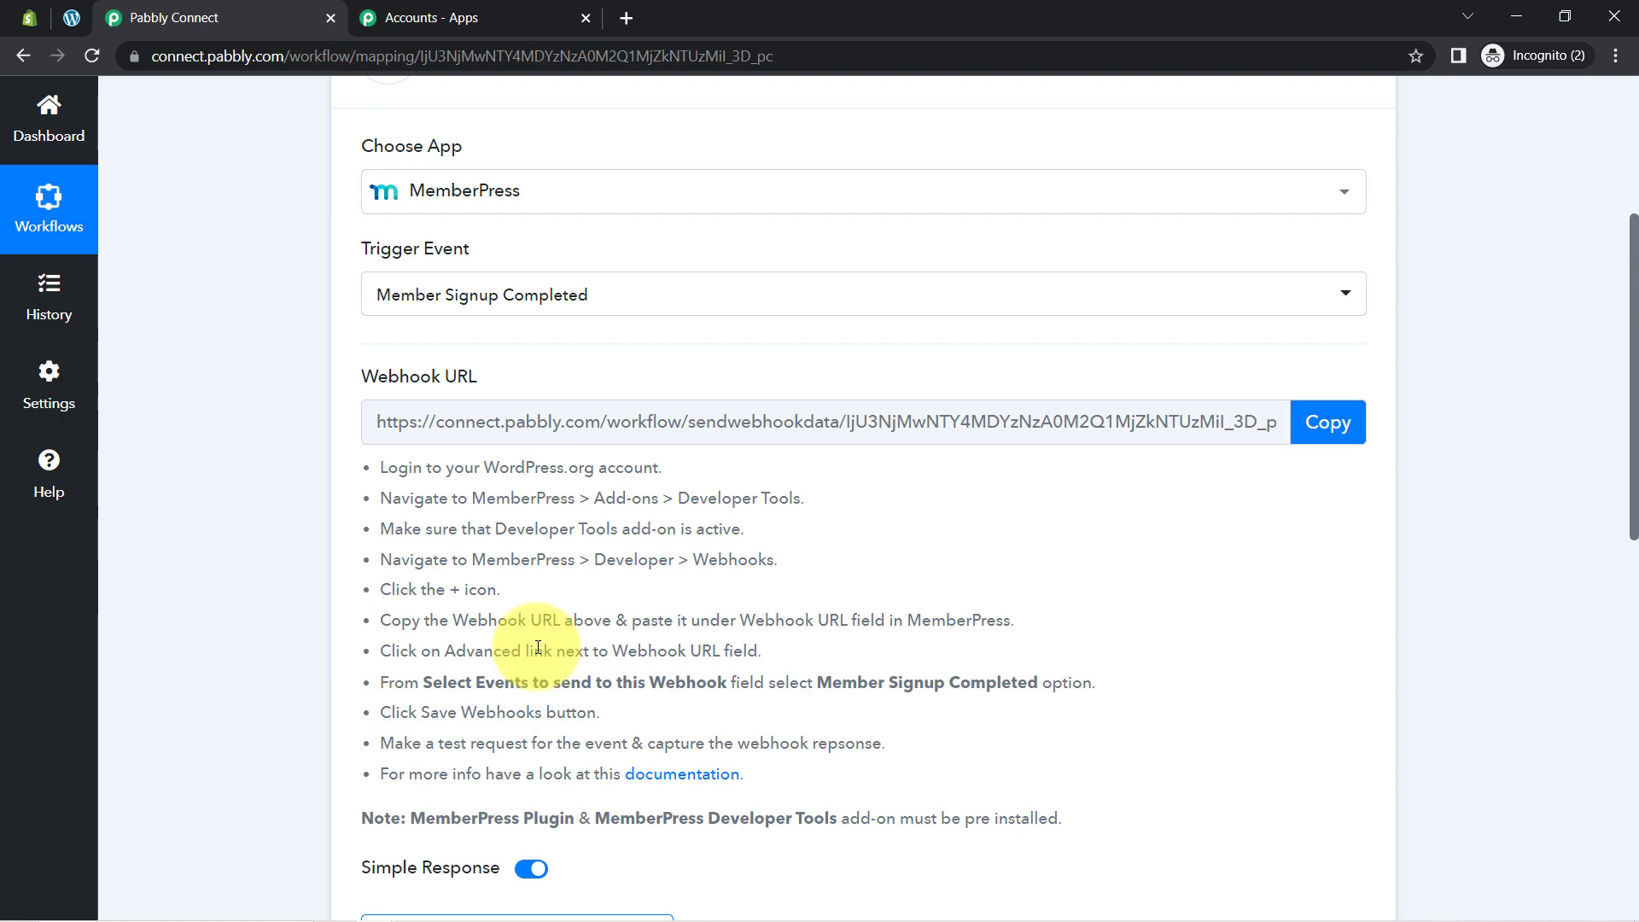
pyautogui.click(71, 17)
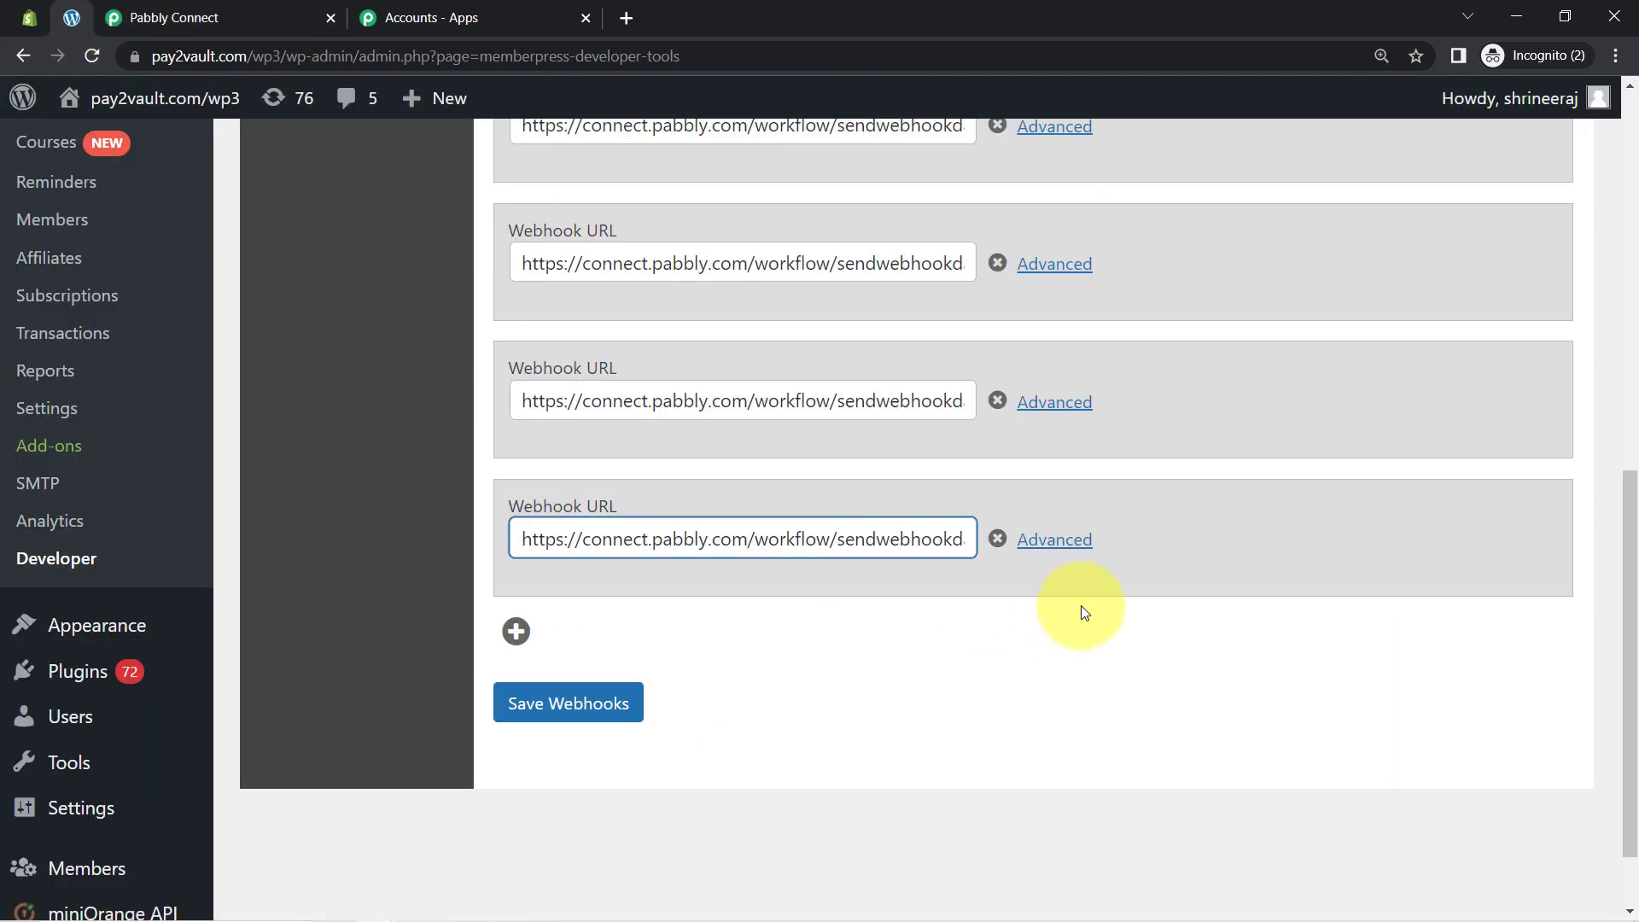
# Step: Review the new webhook's Advanced event options, keep All Events, and save the webhooks
pyautogui.click(1061, 543)
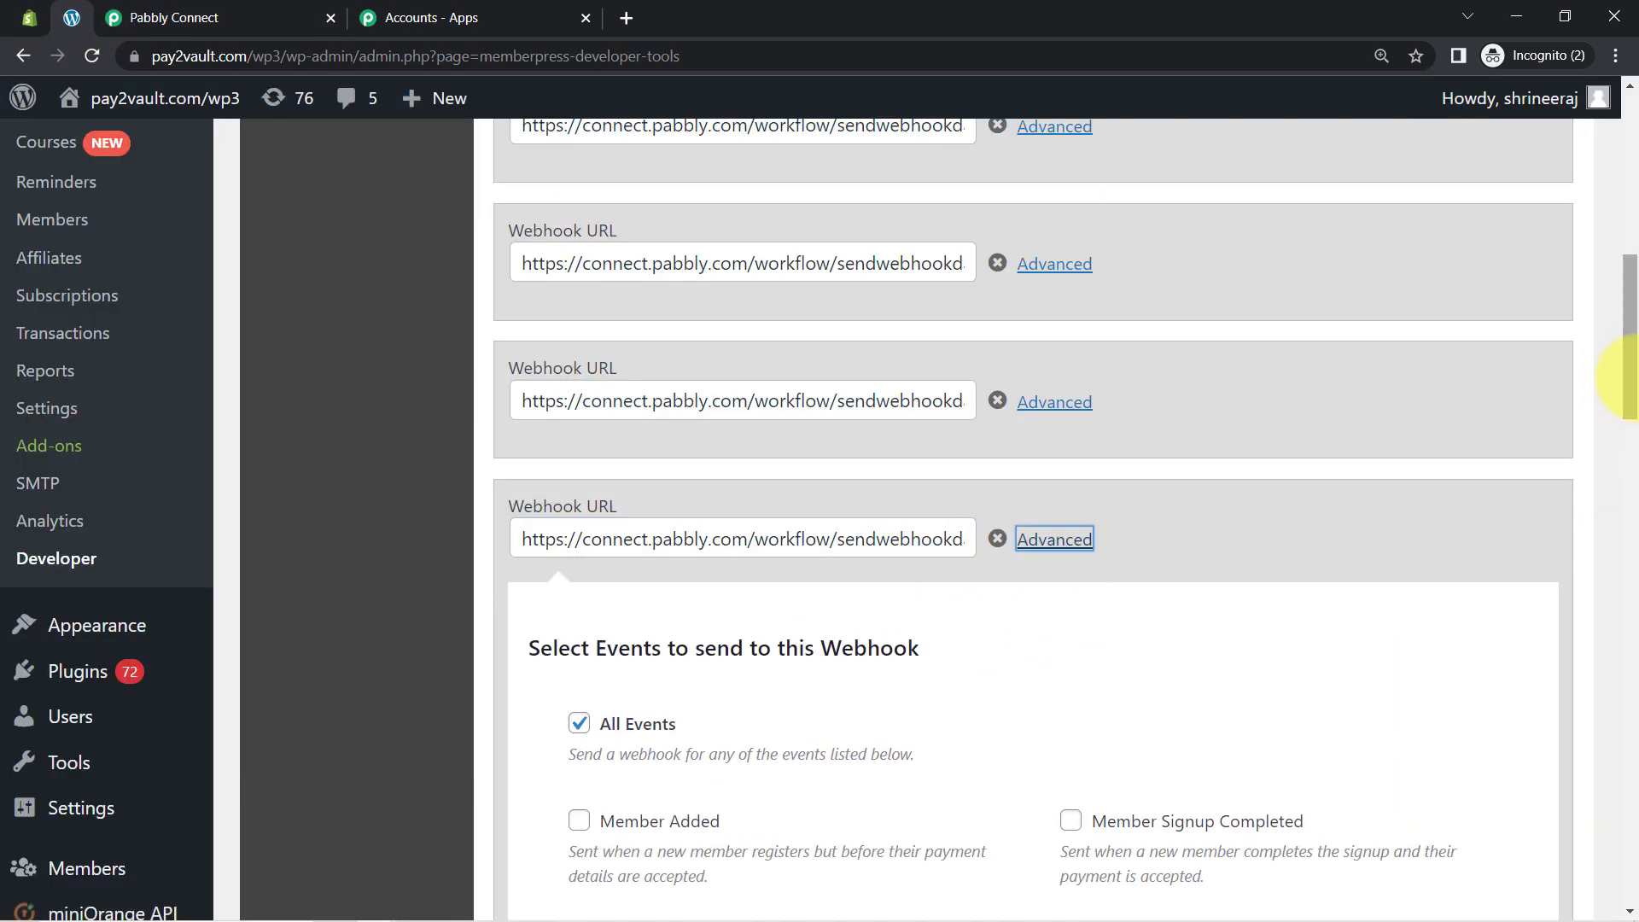
pyautogui.moveTo(1629, 395); pyautogui.dragTo(1632, 488)
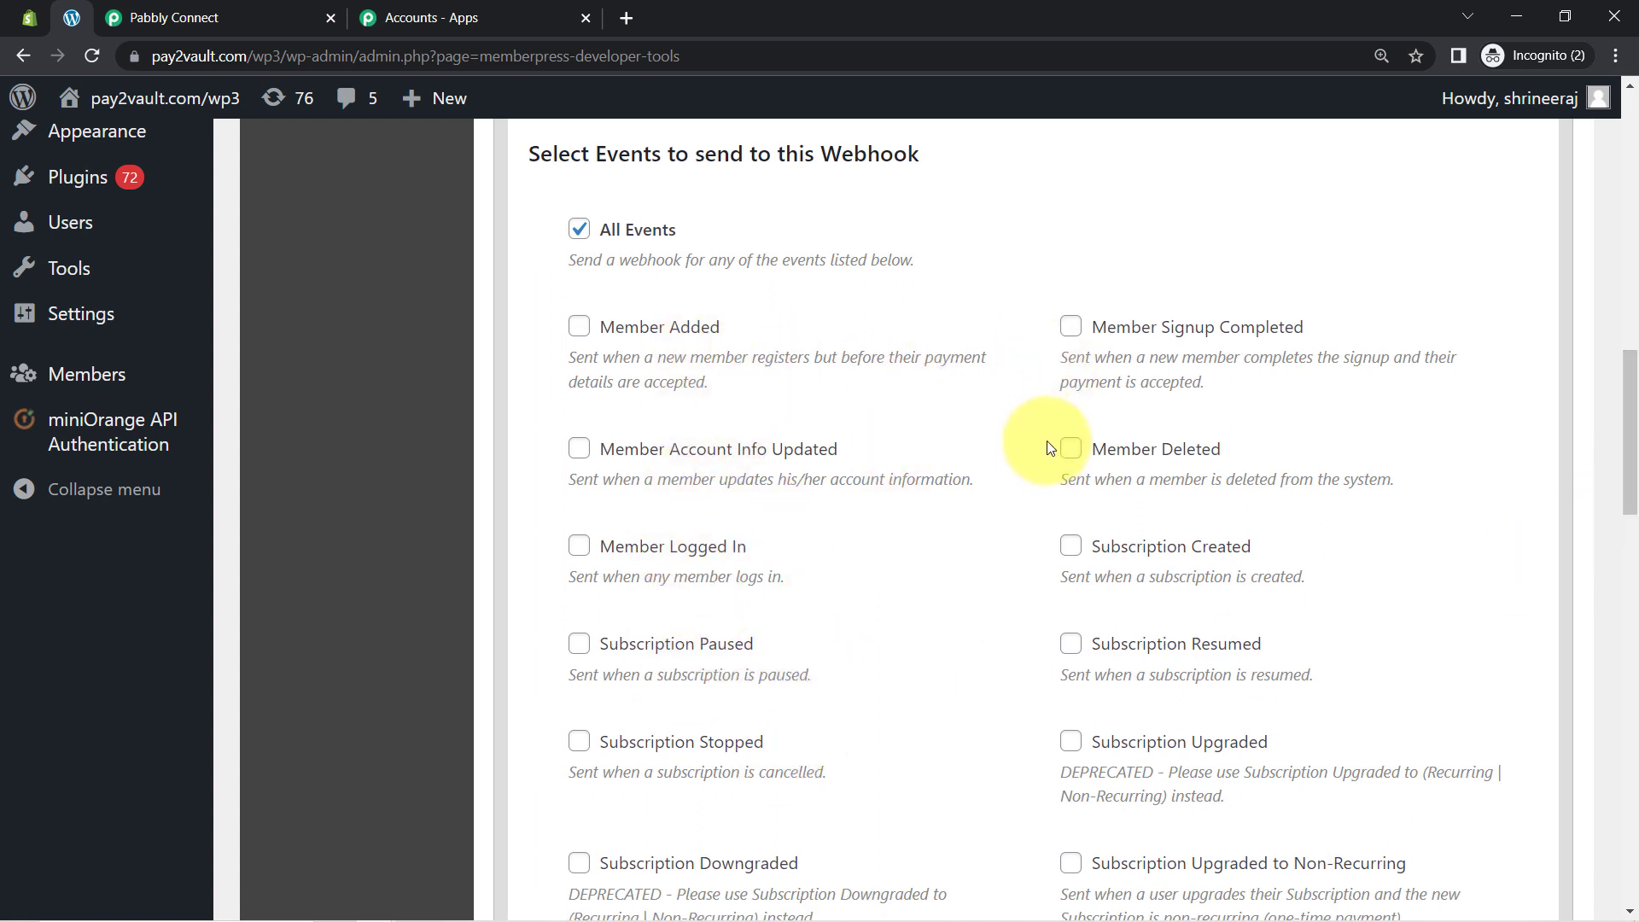
pyautogui.click(579, 228)
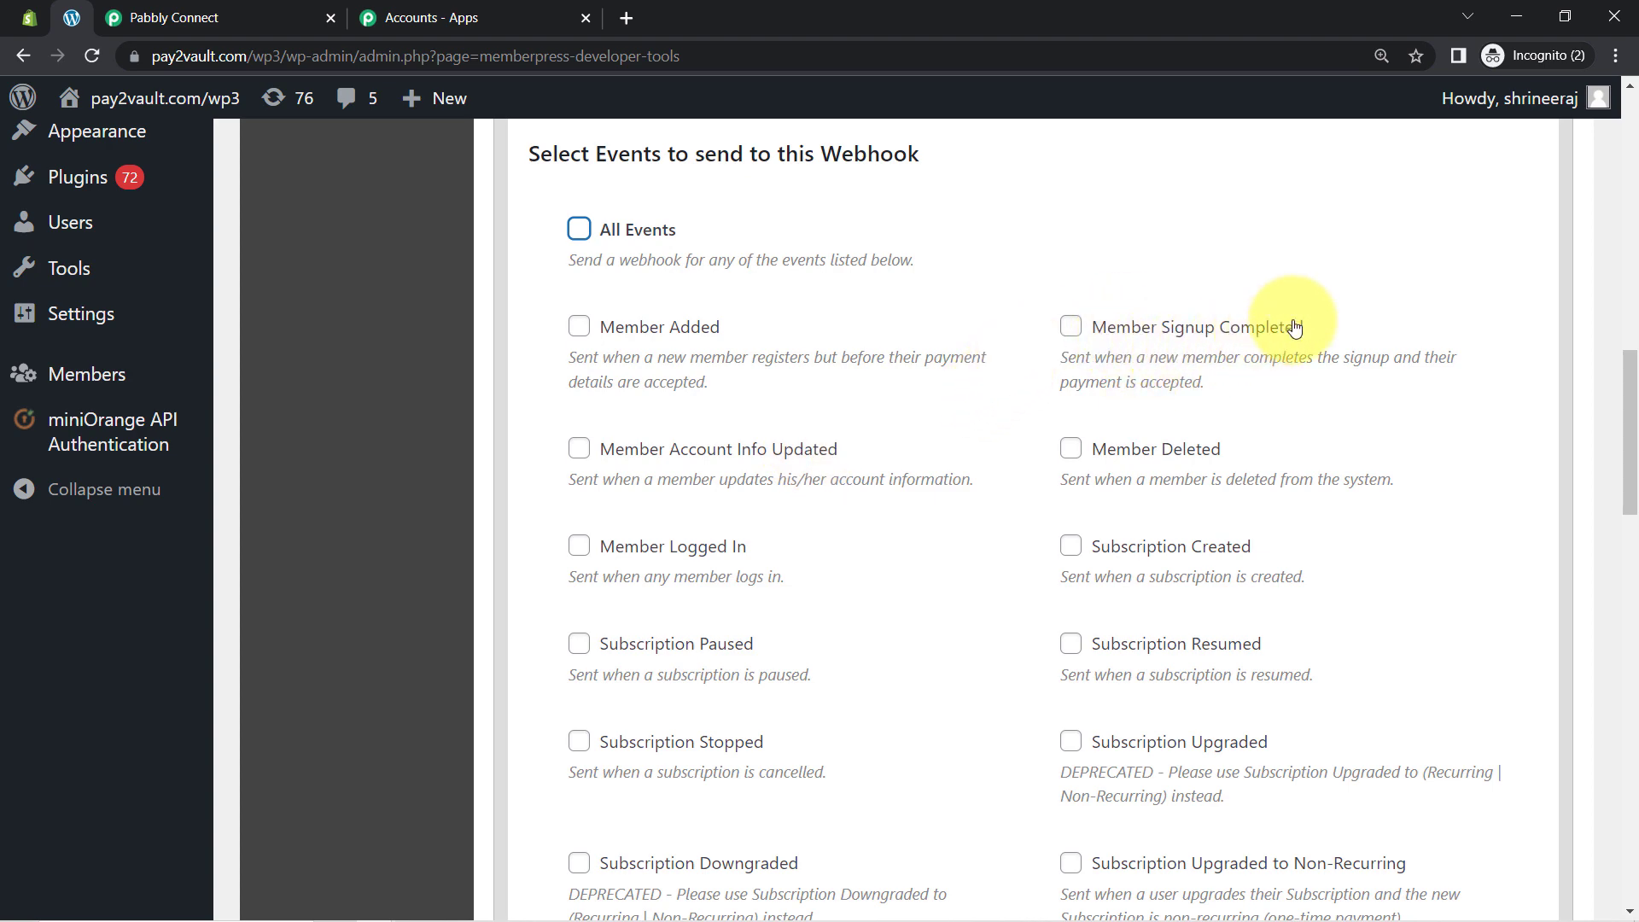
pyautogui.click(191, 4)
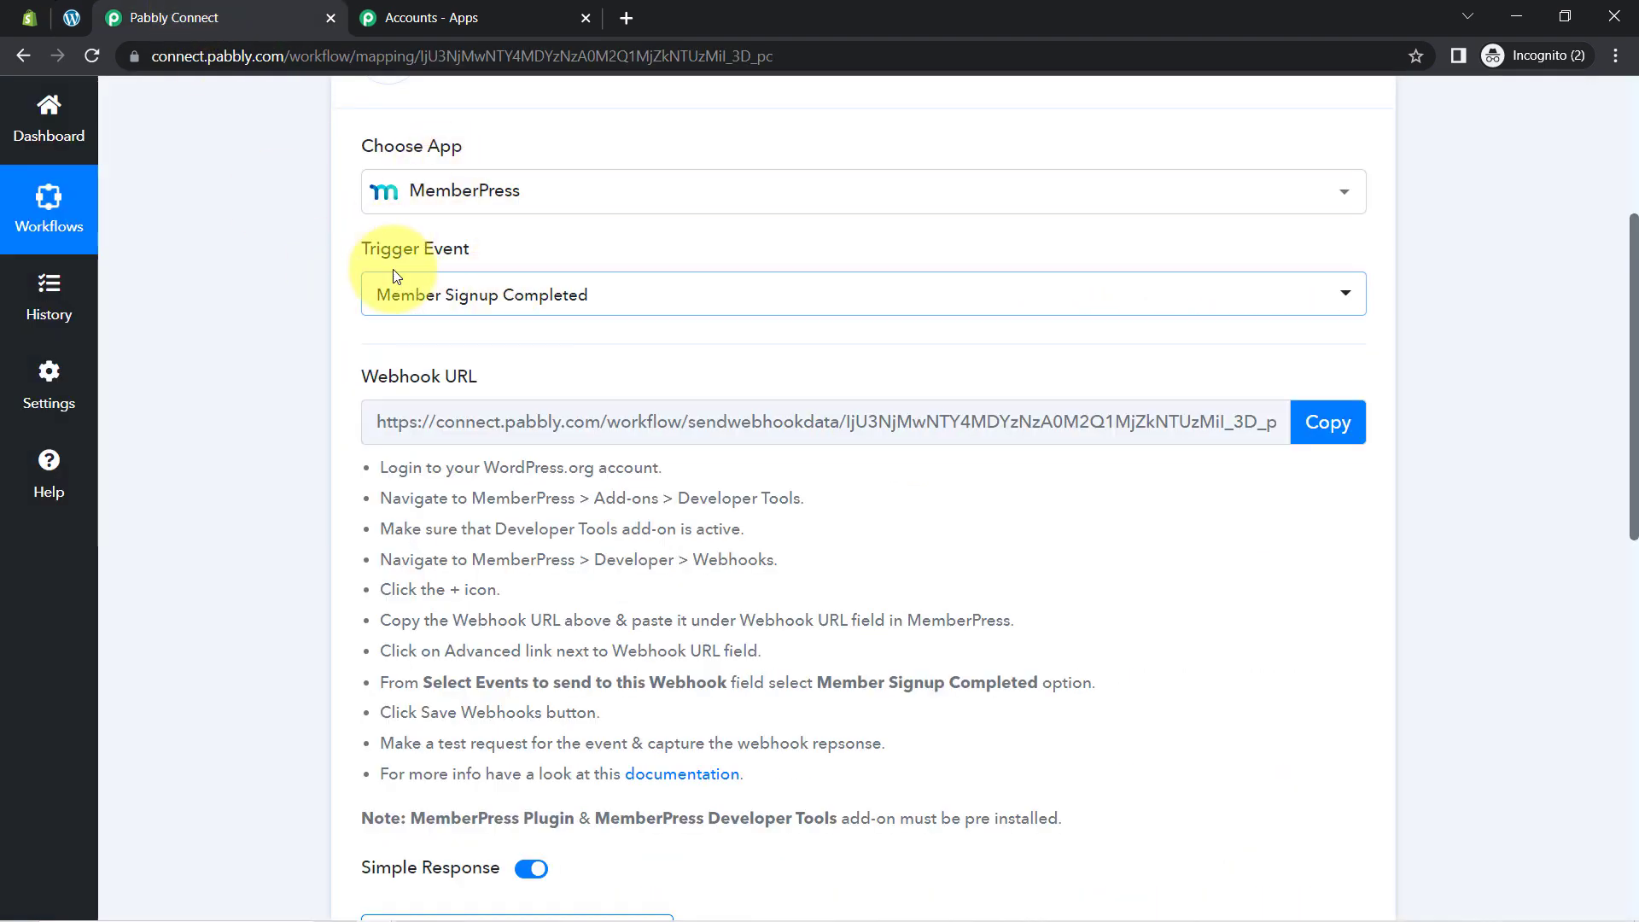
pyautogui.click(63, 28)
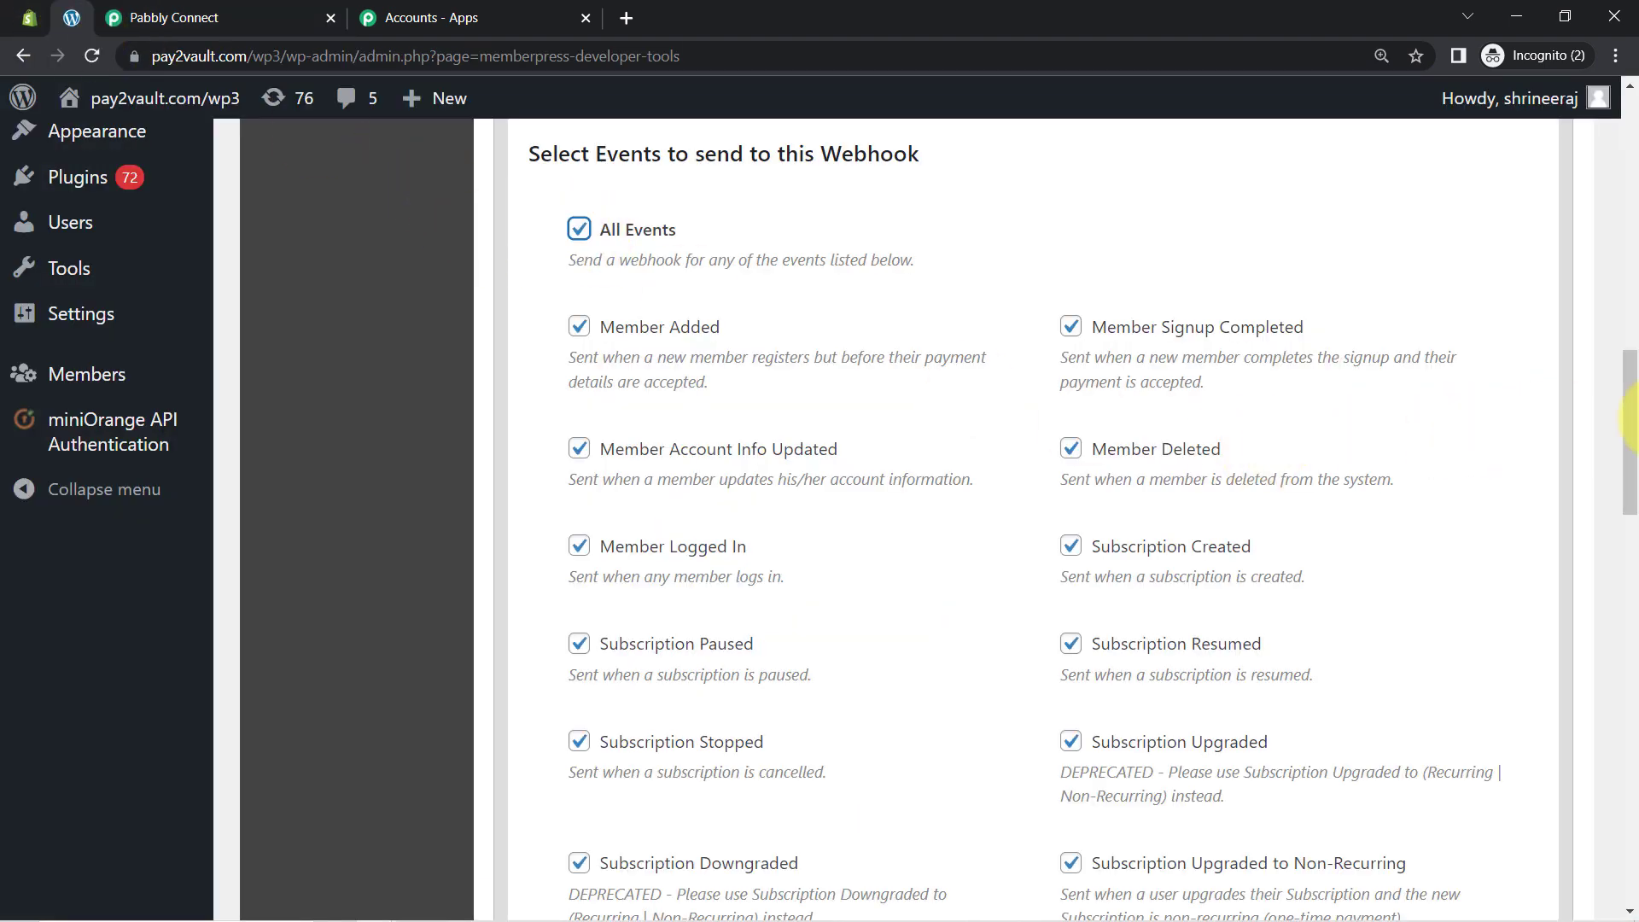
pyautogui.moveTo(1631, 395); pyautogui.dragTo(1622, 876)
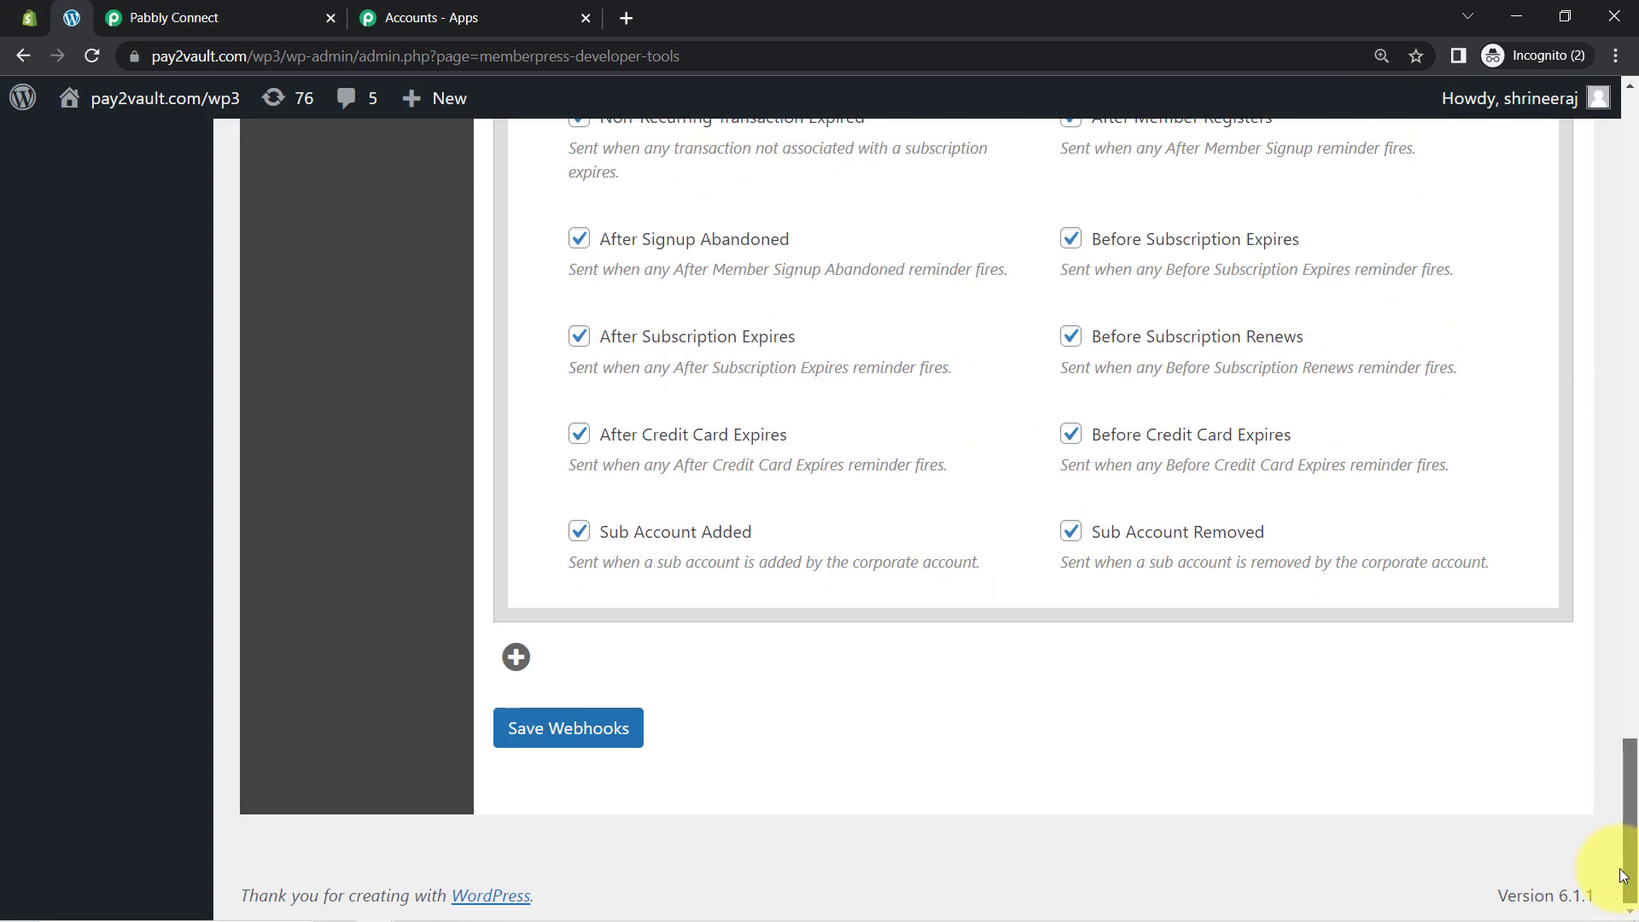
pyautogui.click(544, 748)
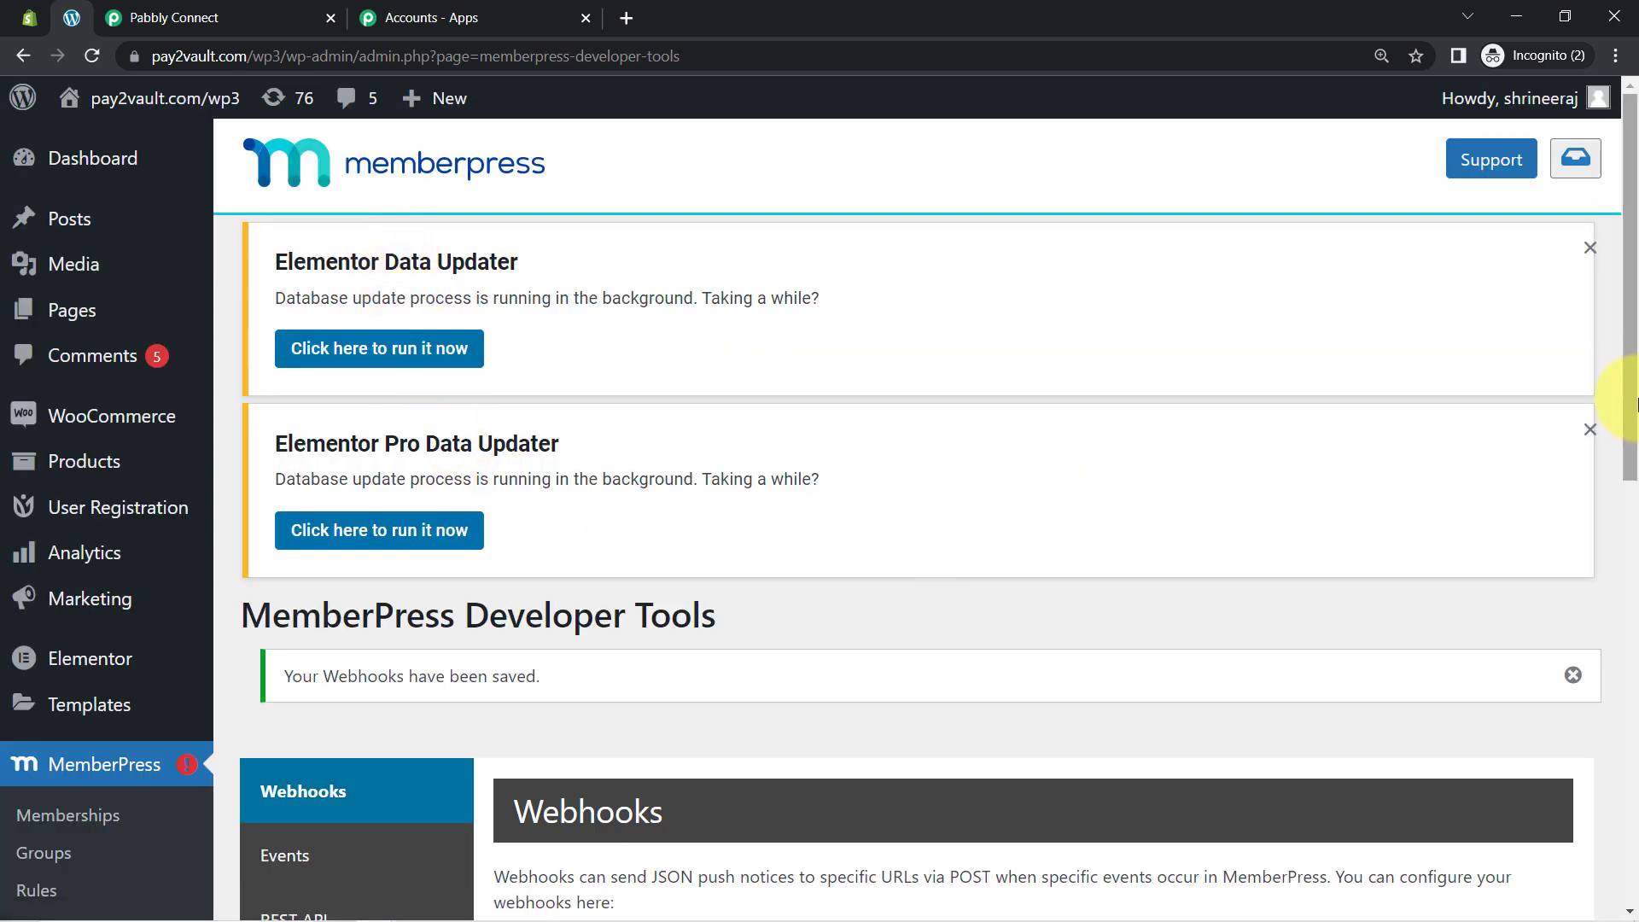
pyautogui.moveTo(1634, 390); pyautogui.dragTo(1630, 531)
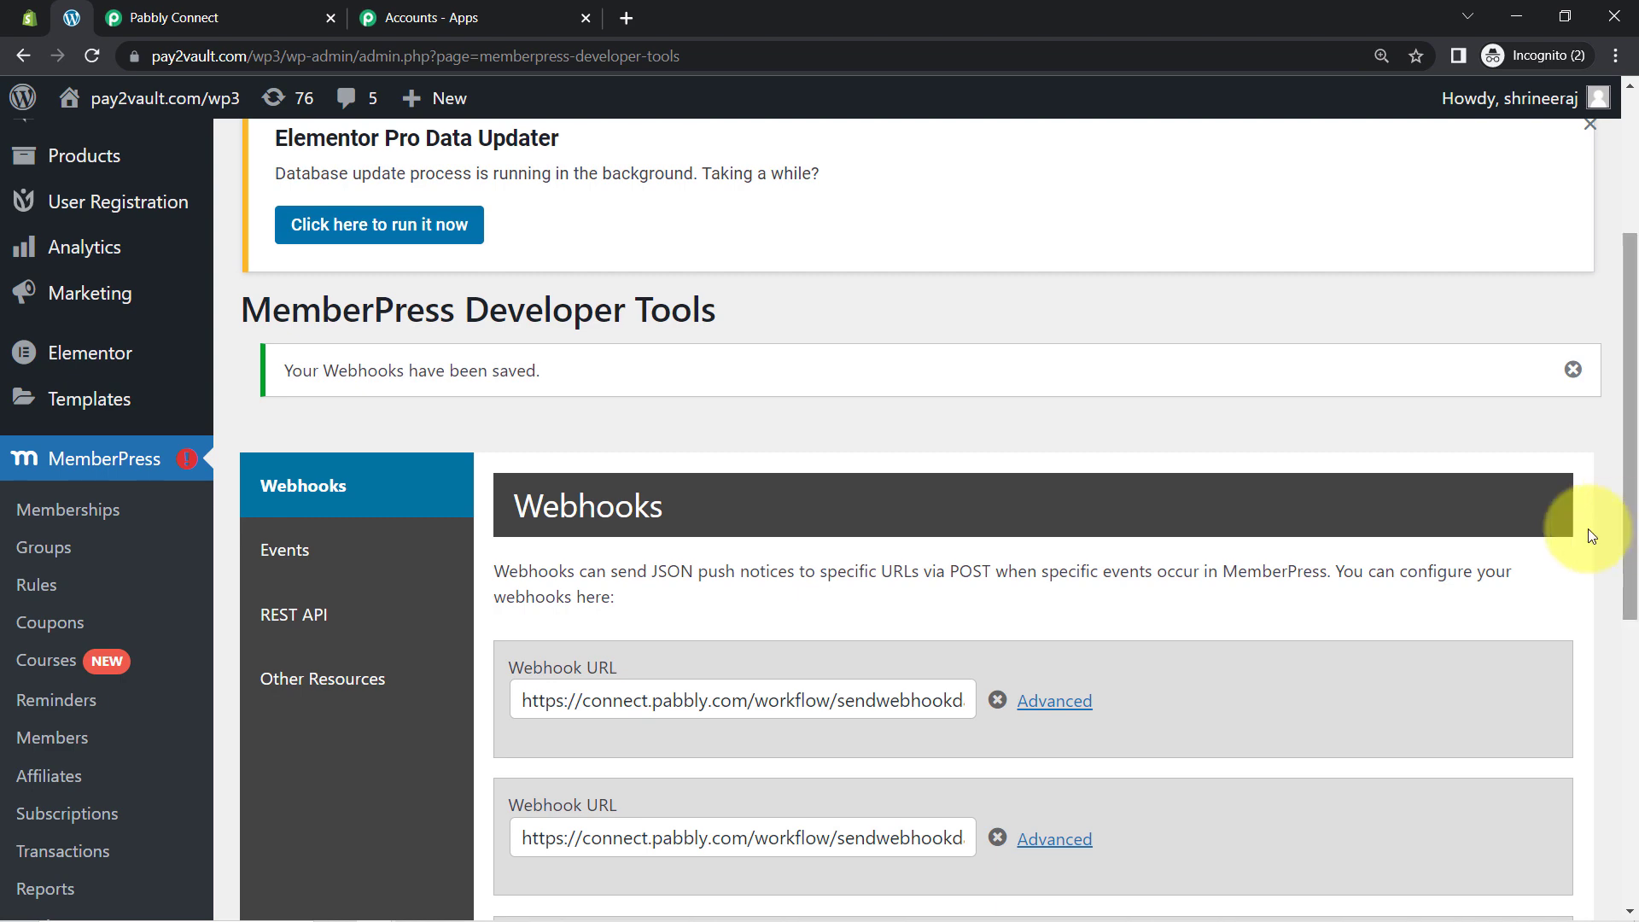
pyautogui.click(158, 18)
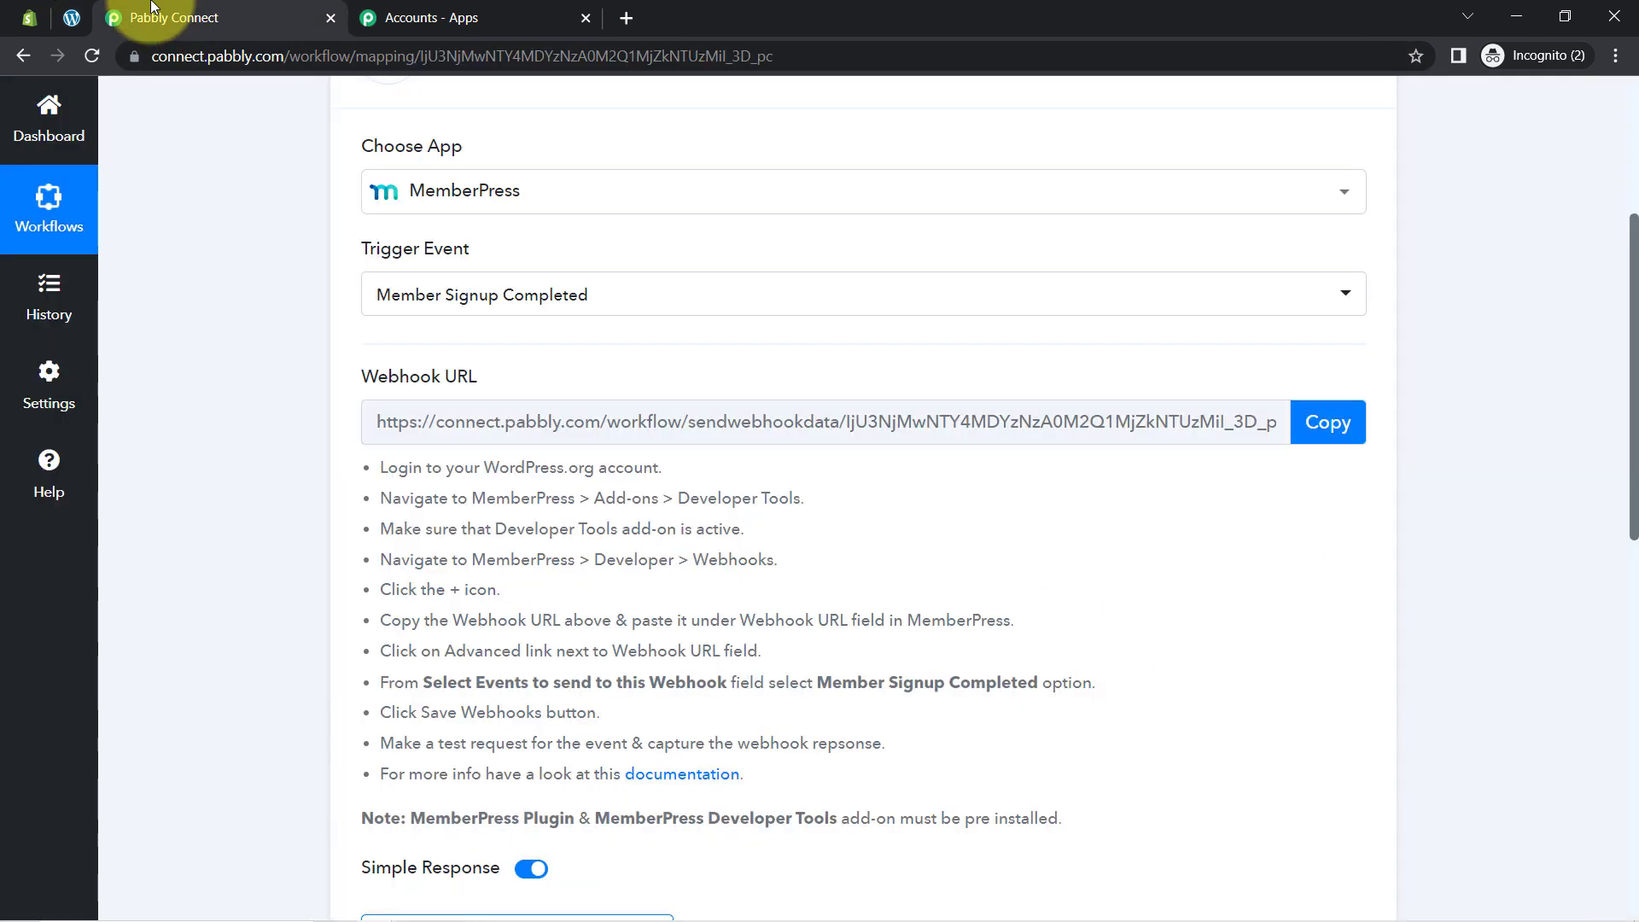
pyautogui.scroll(-2, 597, 694)
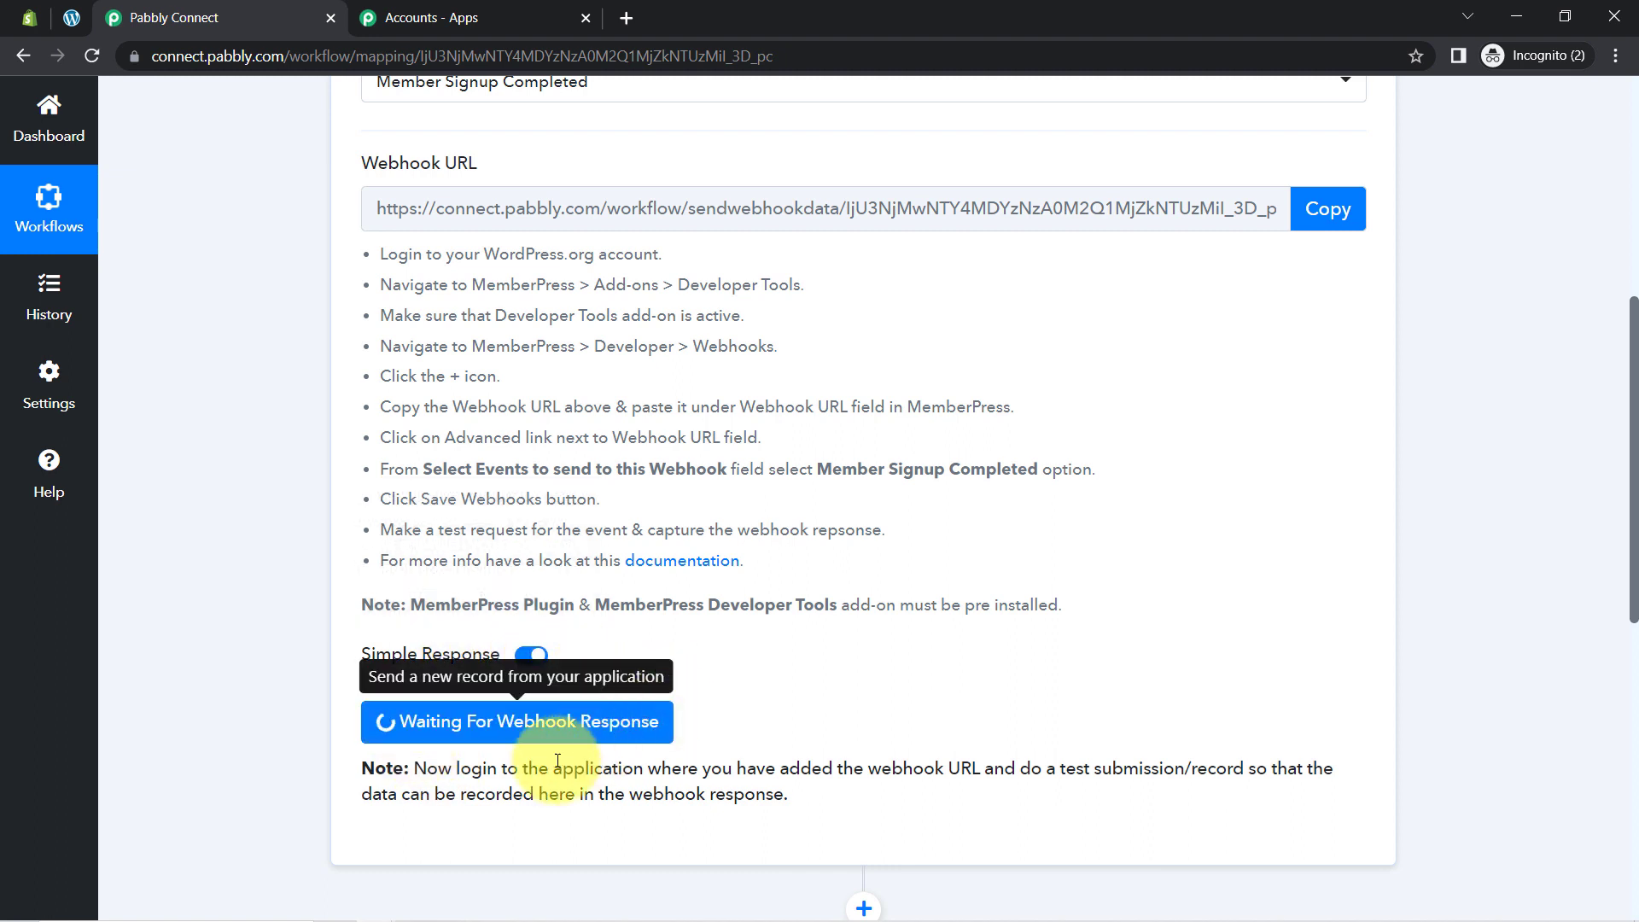
pyautogui.moveTo(471, 768); pyautogui.dragTo(973, 761)
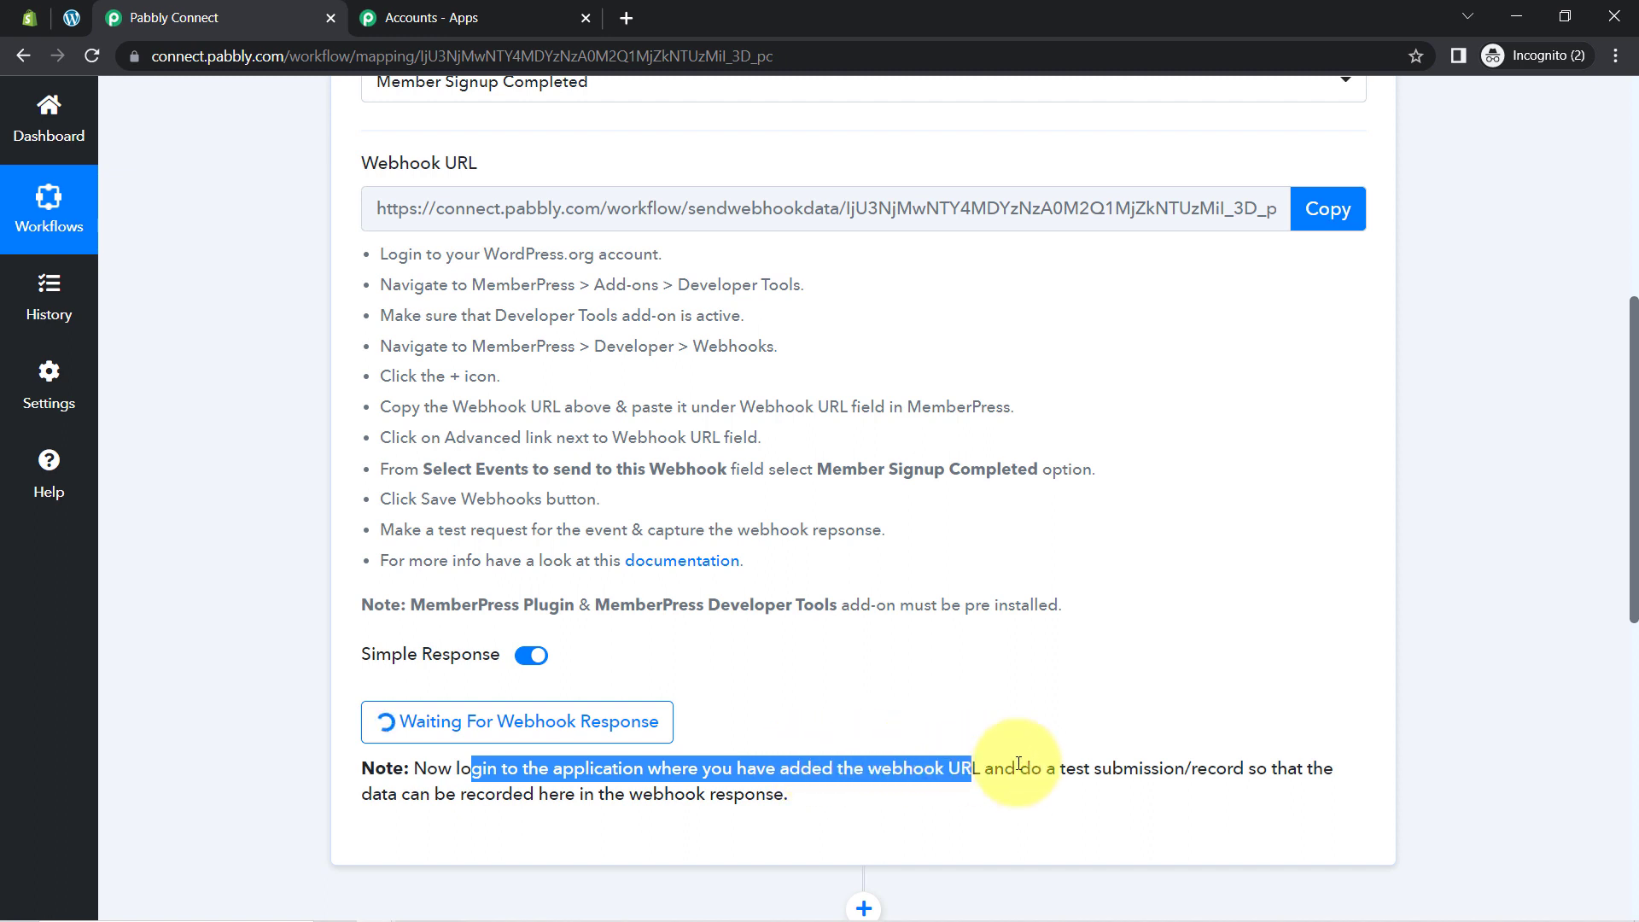
pyautogui.click(1081, 769)
pyautogui.moveTo(1080, 770); pyautogui.dragTo(774, 795)
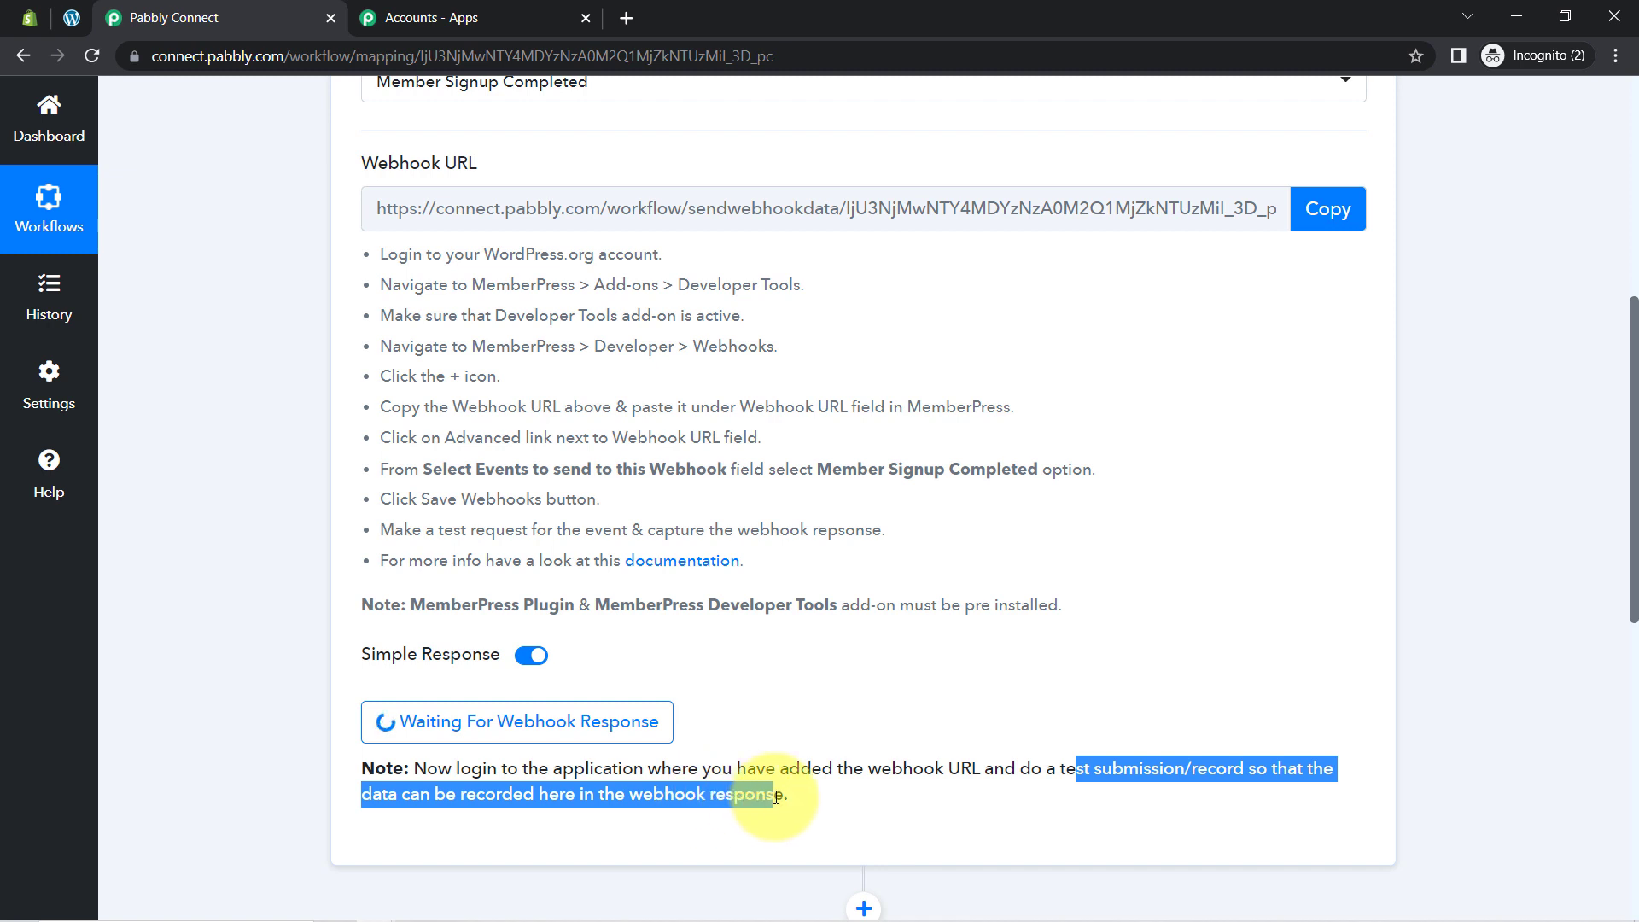
pyautogui.click(880, 783)
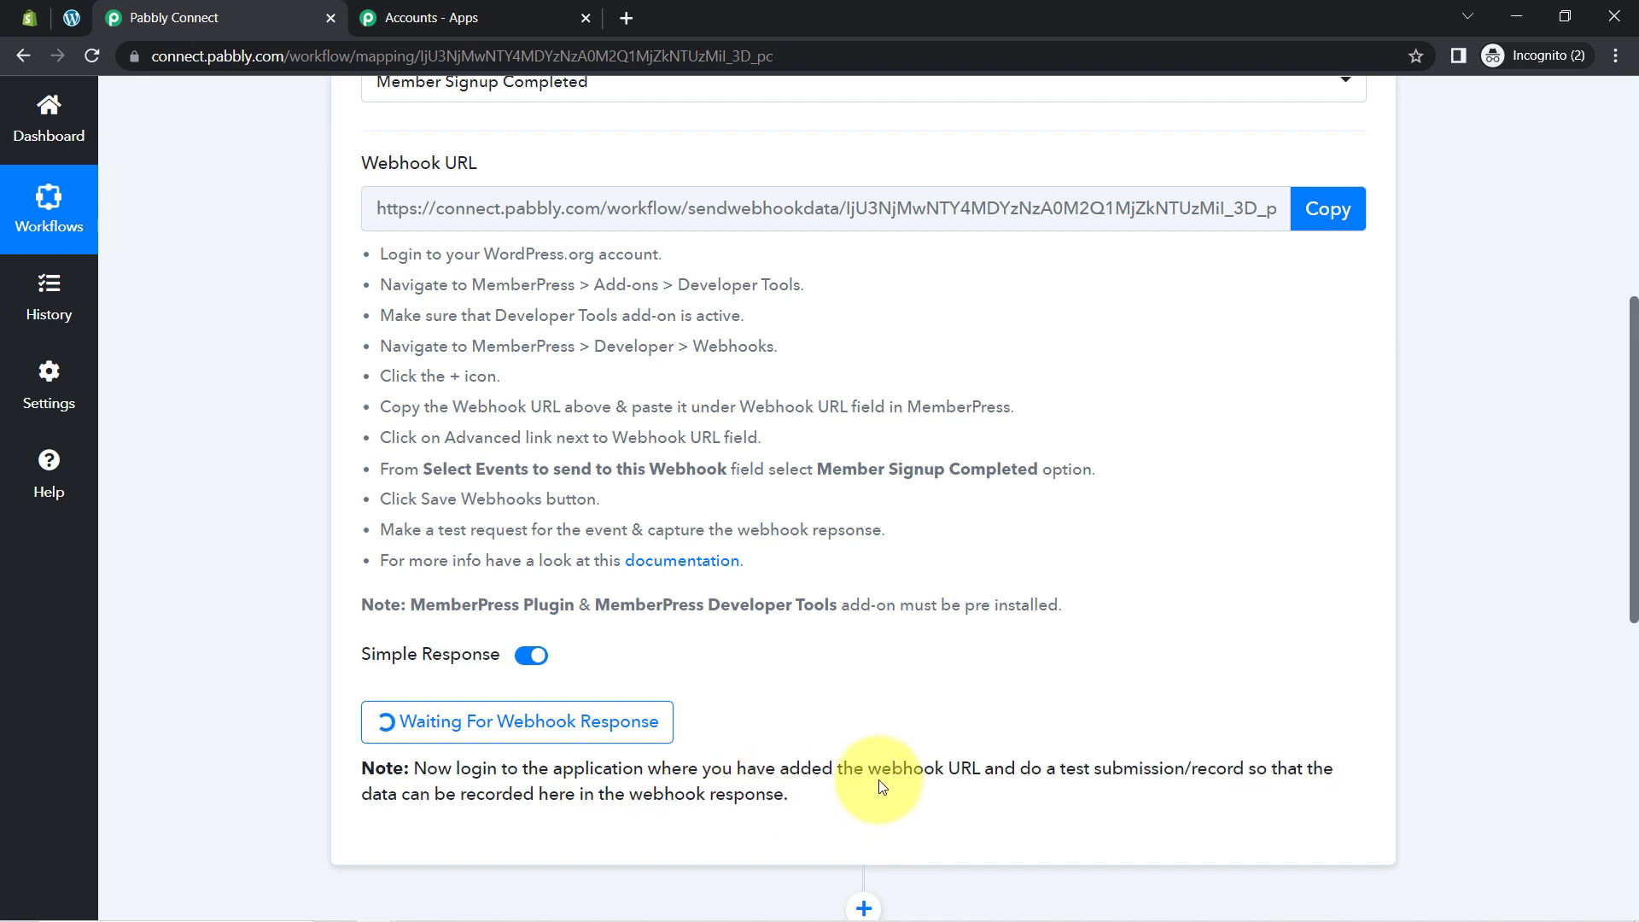
pyautogui.moveTo(1055, 765); pyautogui.dragTo(1233, 777)
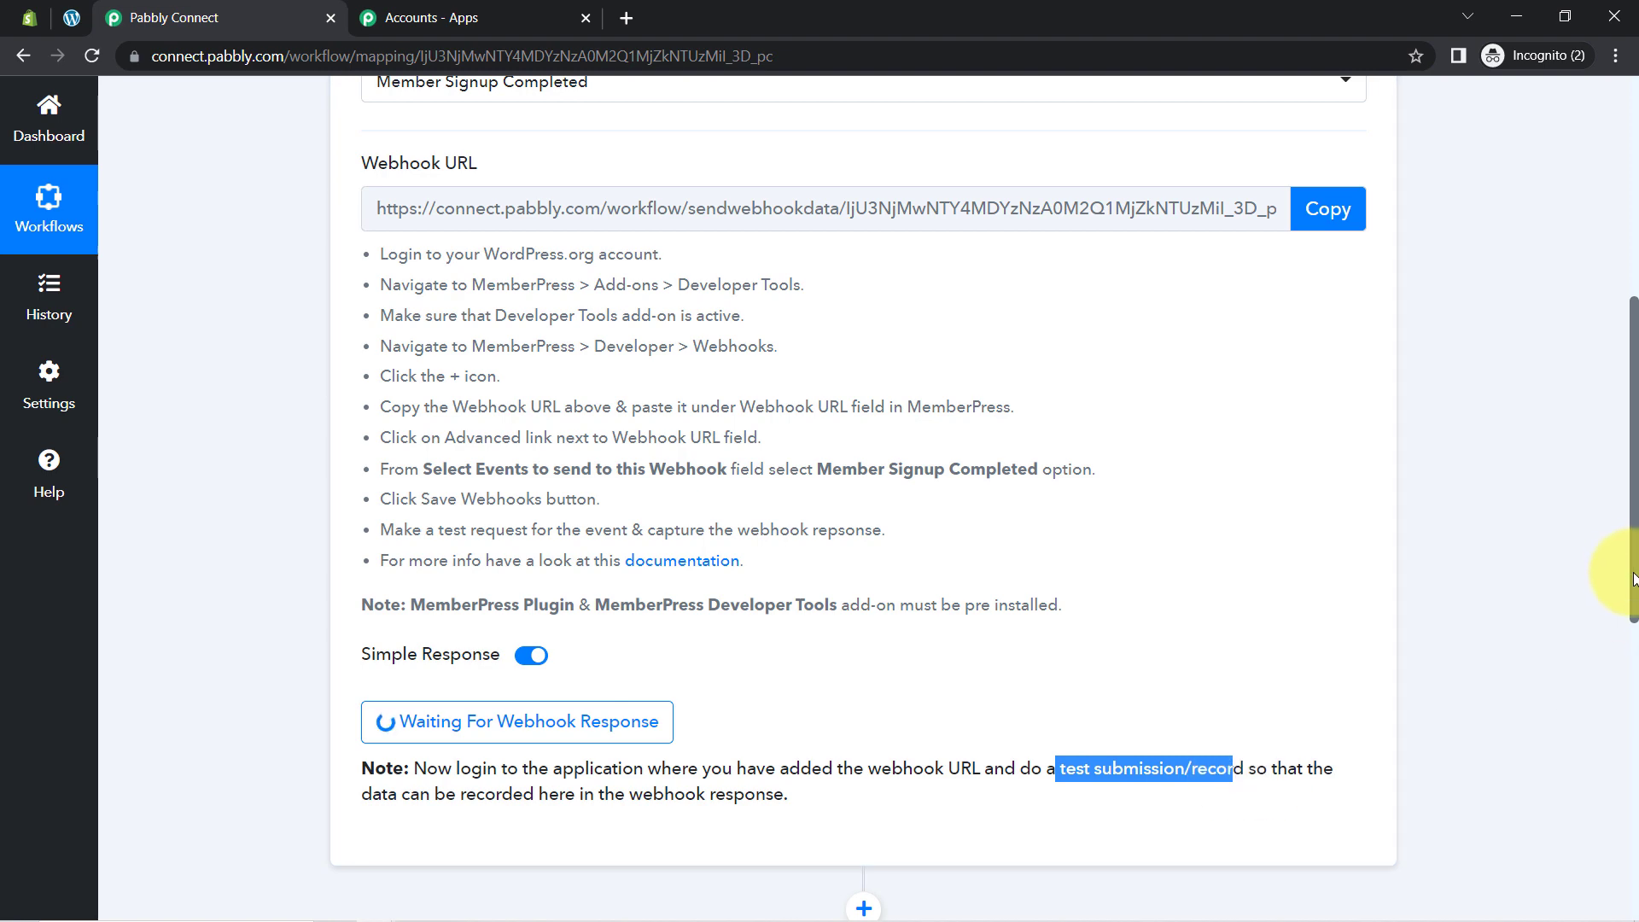
pyautogui.moveTo(1632, 579); pyautogui.dragTo(1599, 451)
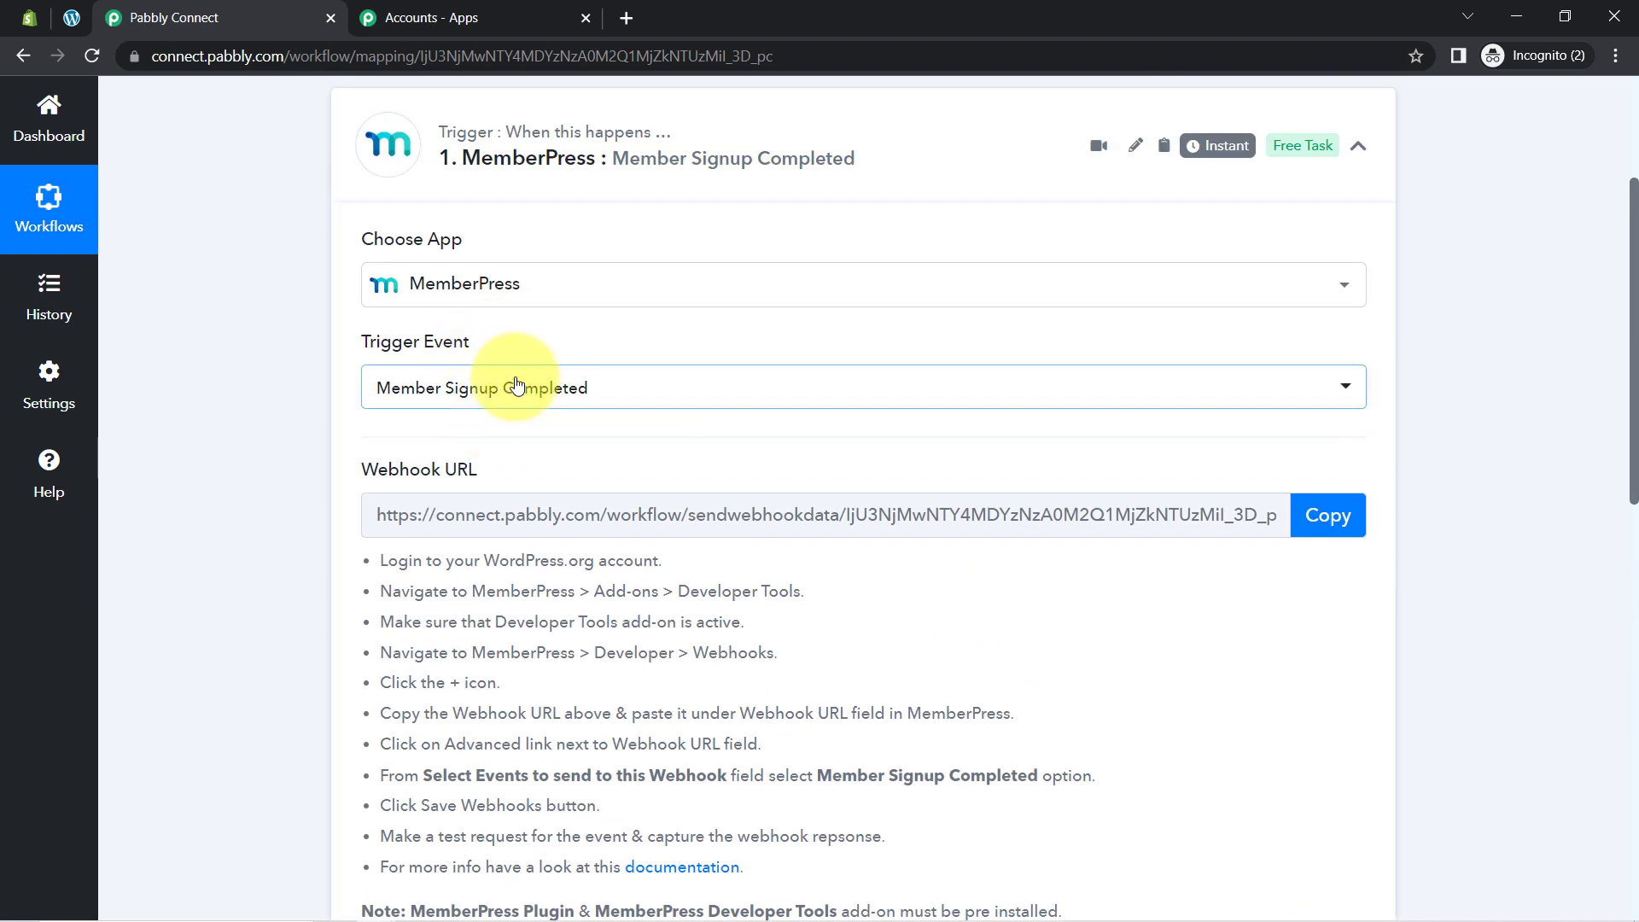
# Step: Copy the View link of Lifetime Membership from the MemberPress Memberships list
pyautogui.click(79, 25)
pyautogui.click(72, 522)
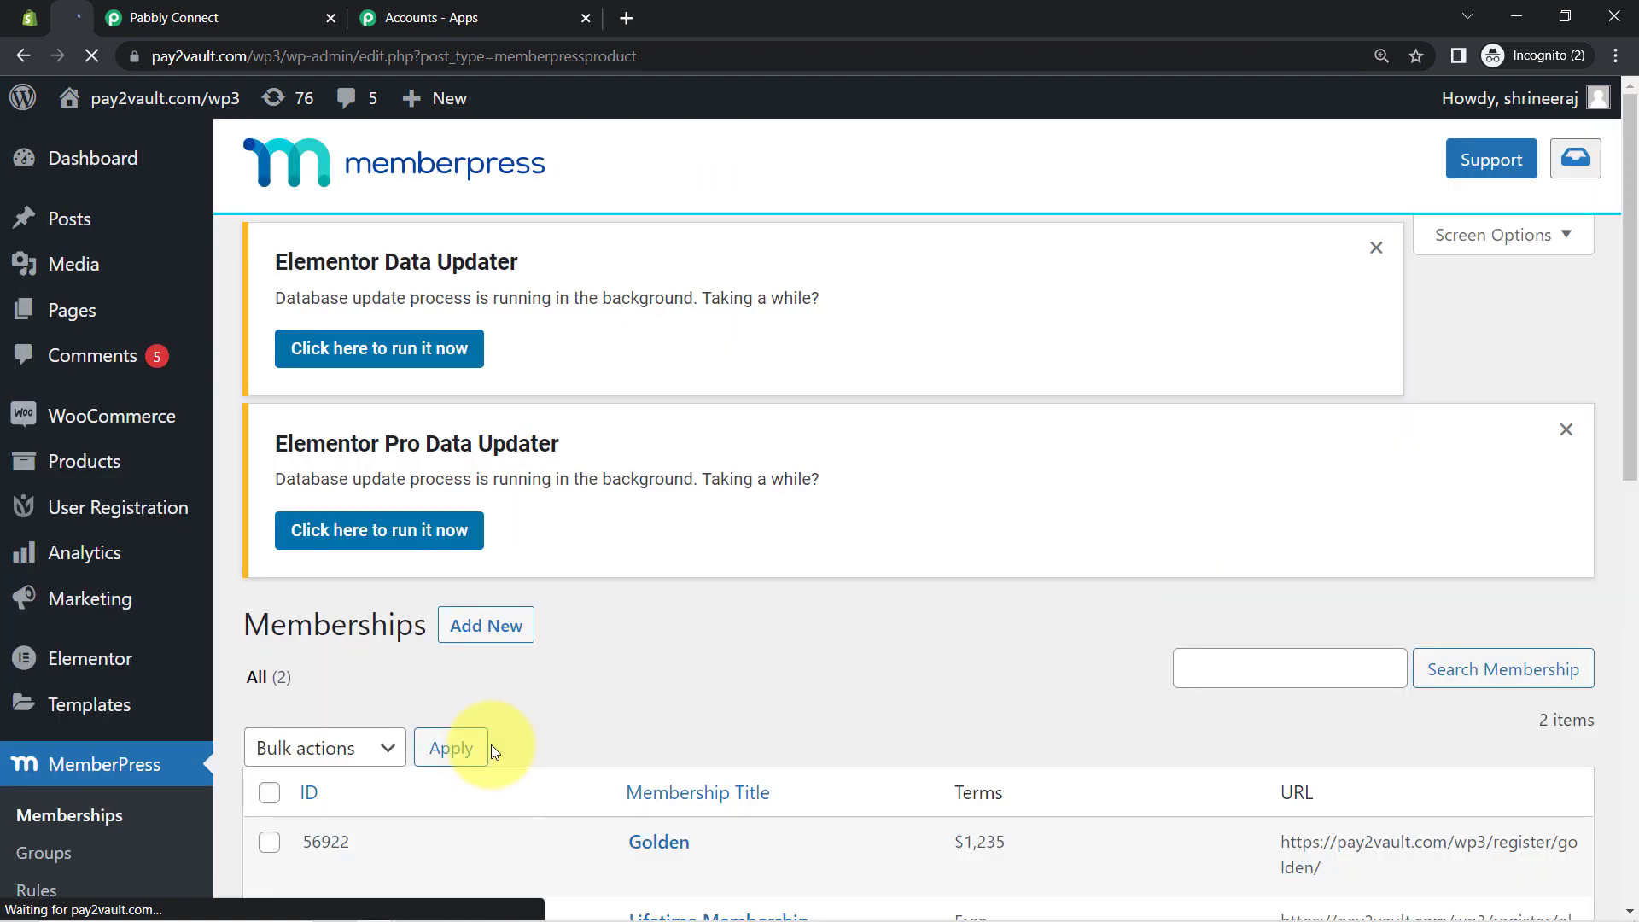
pyautogui.scroll(-10, 640, 652)
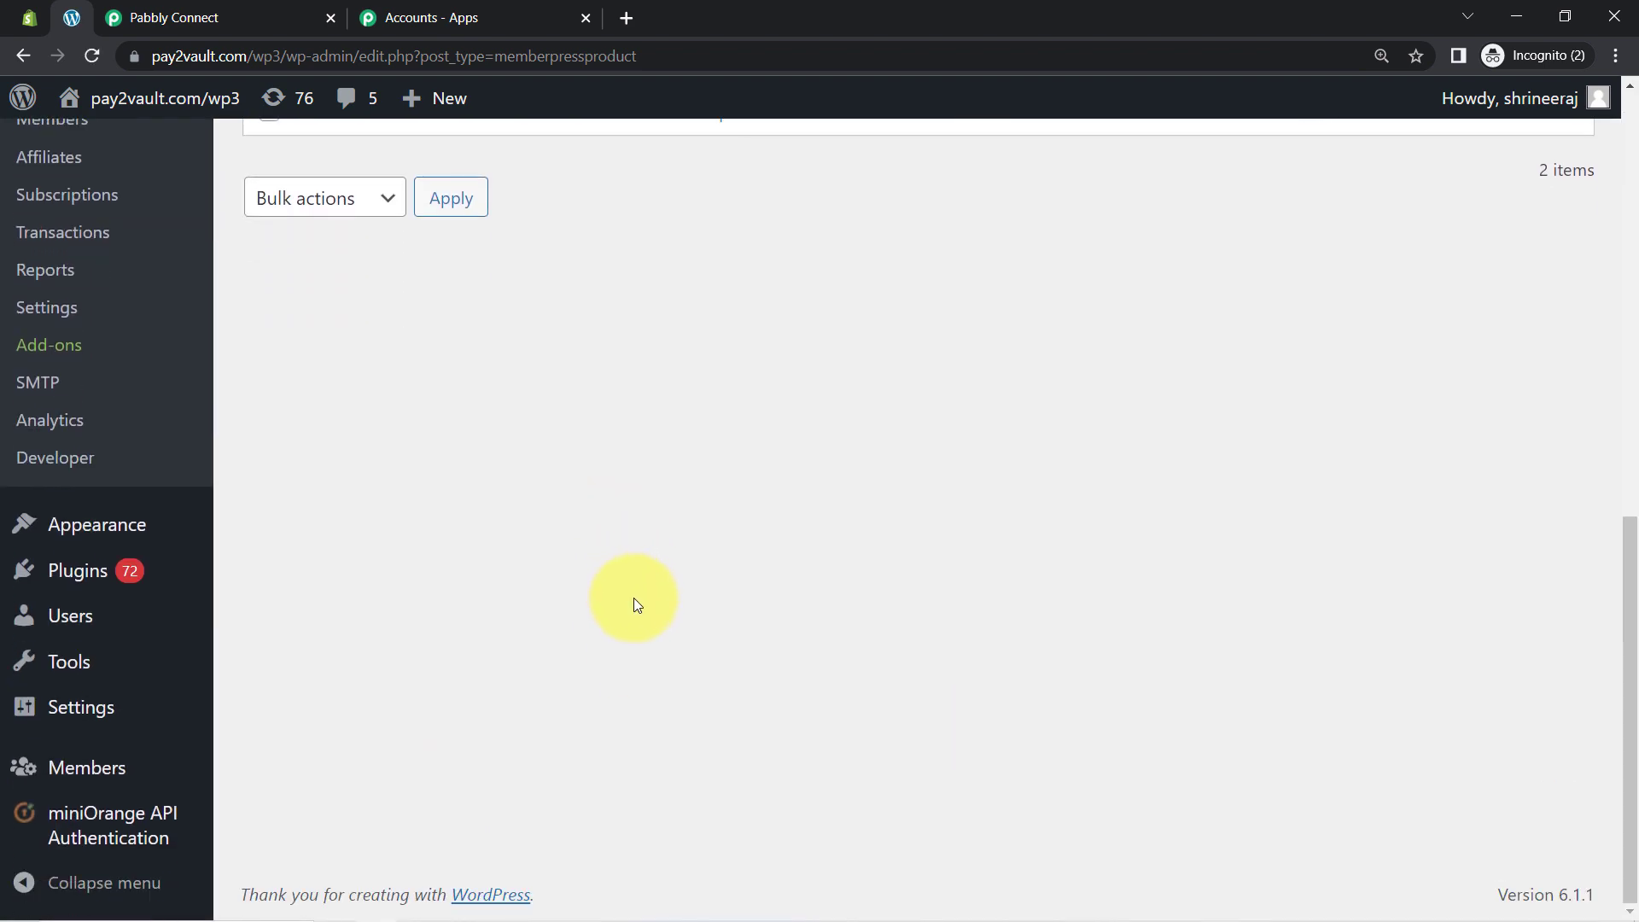
pyautogui.scroll(5, 1619, 630)
pyautogui.moveTo(662, 450)
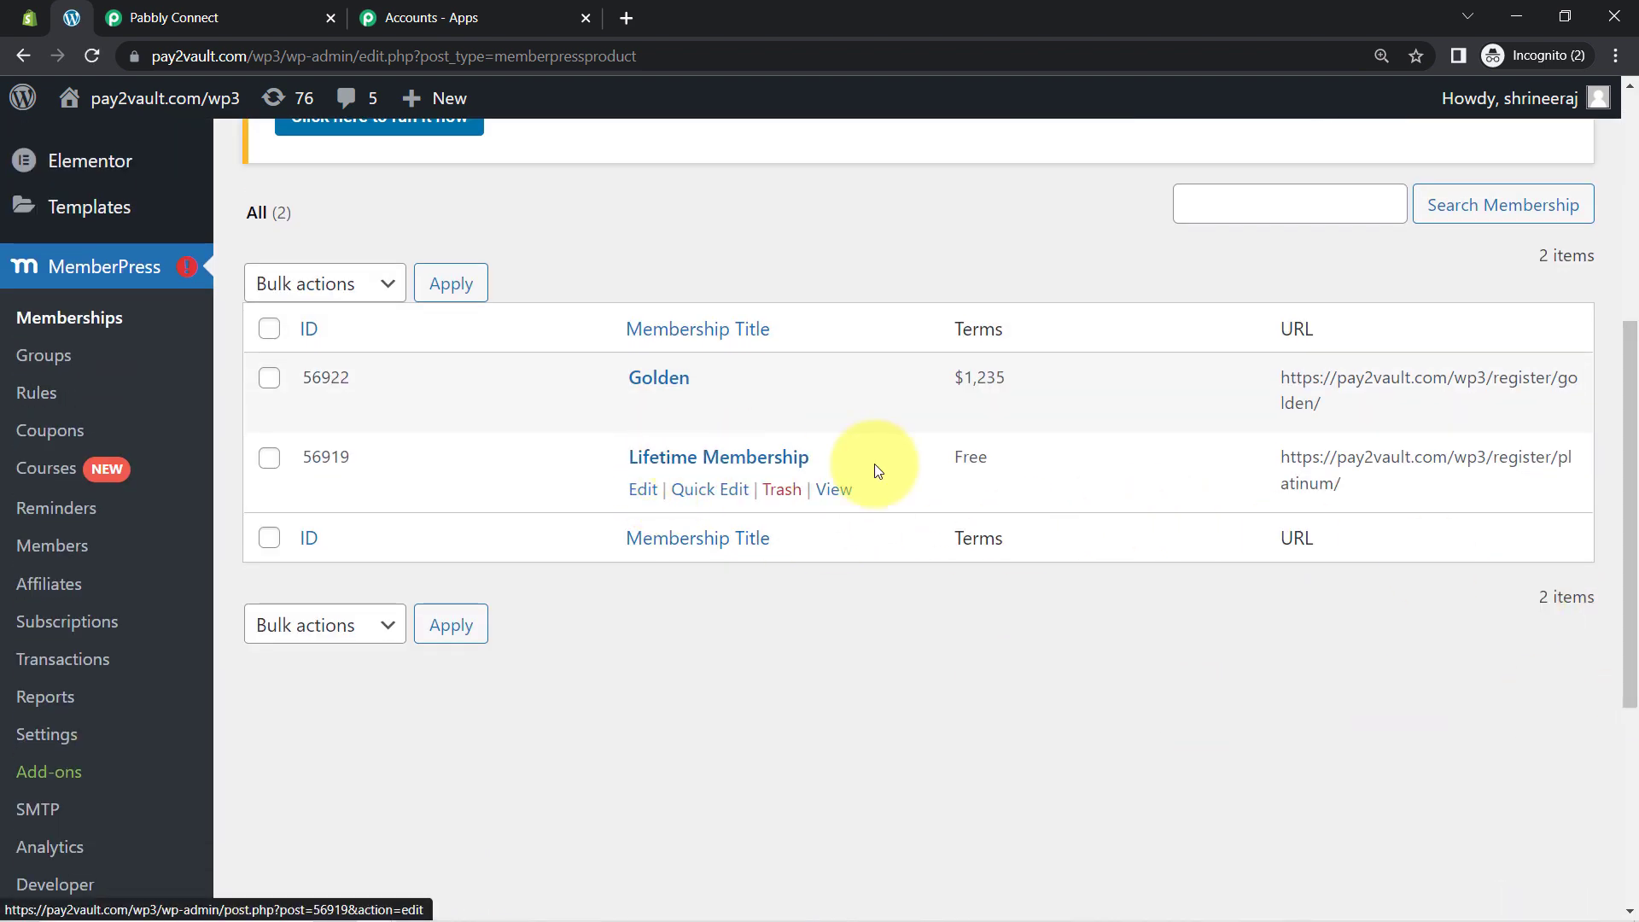
pyautogui.rightClick(832, 497)
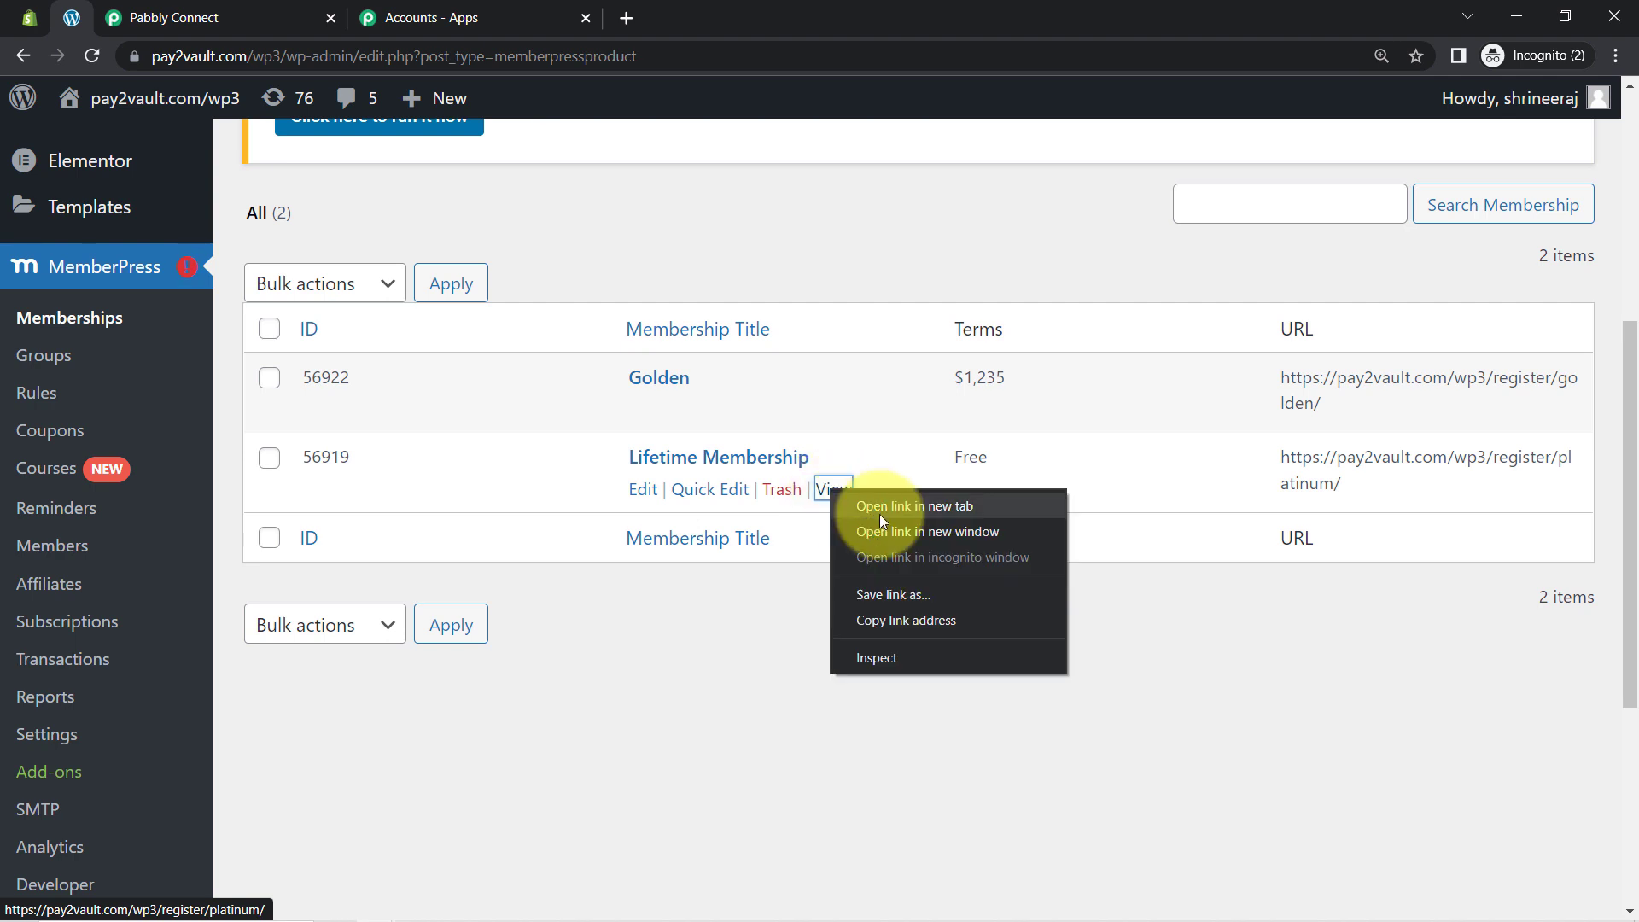
pyautogui.click(861, 618)
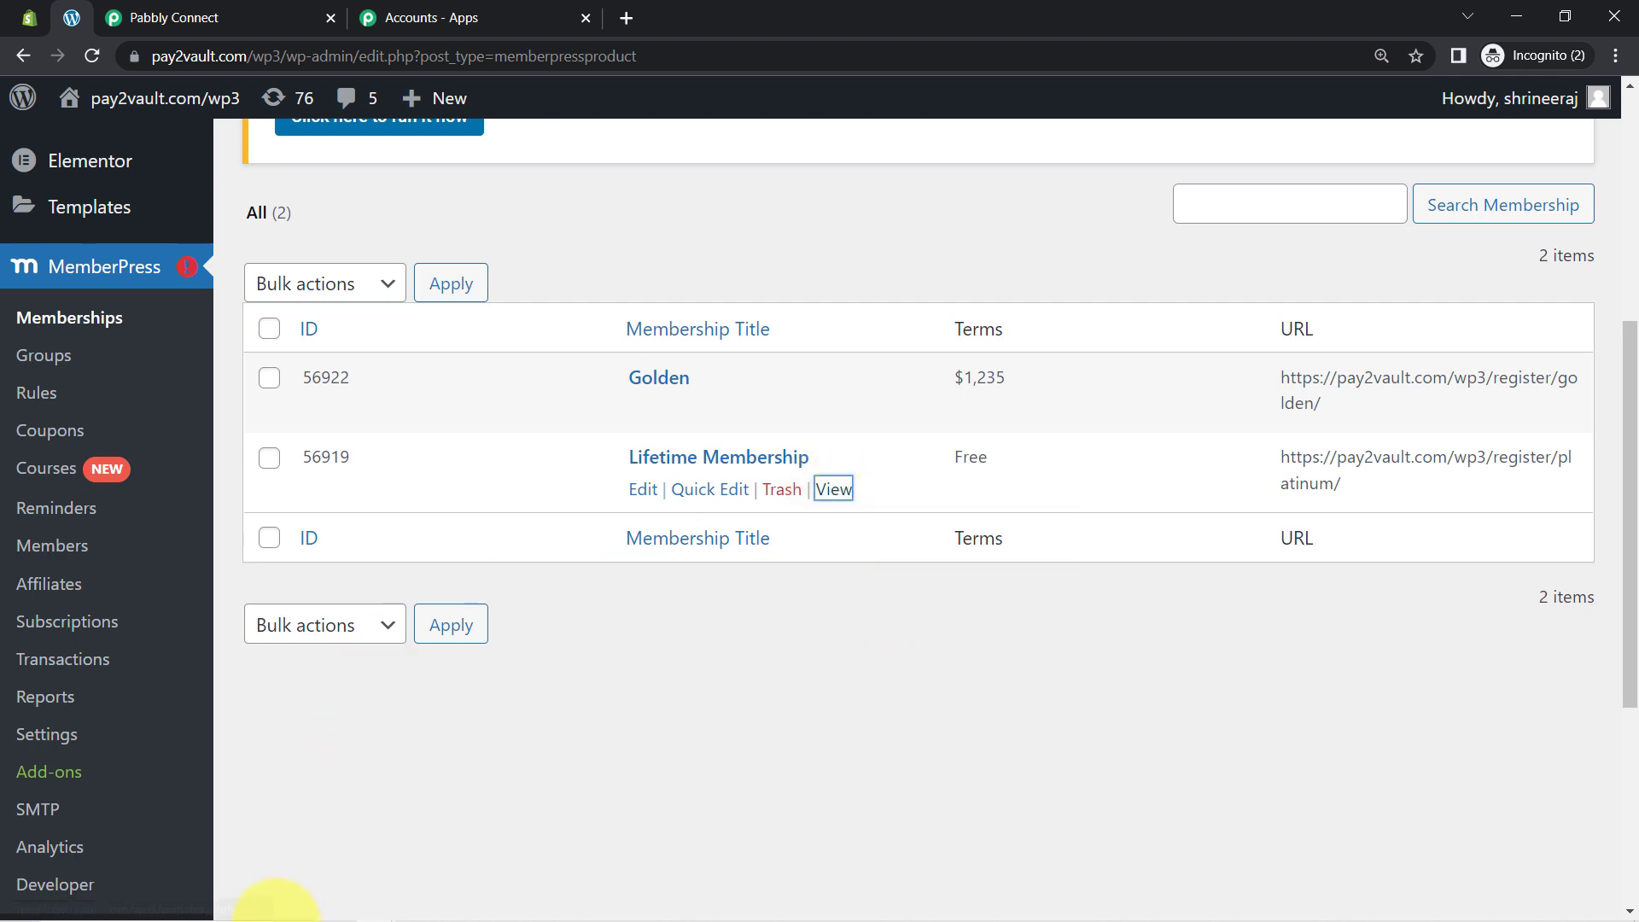
# Step: Load the copied Lifetime Membership URL in the other browser window to show its Free signup form
pyautogui.moveTo(369, 908)
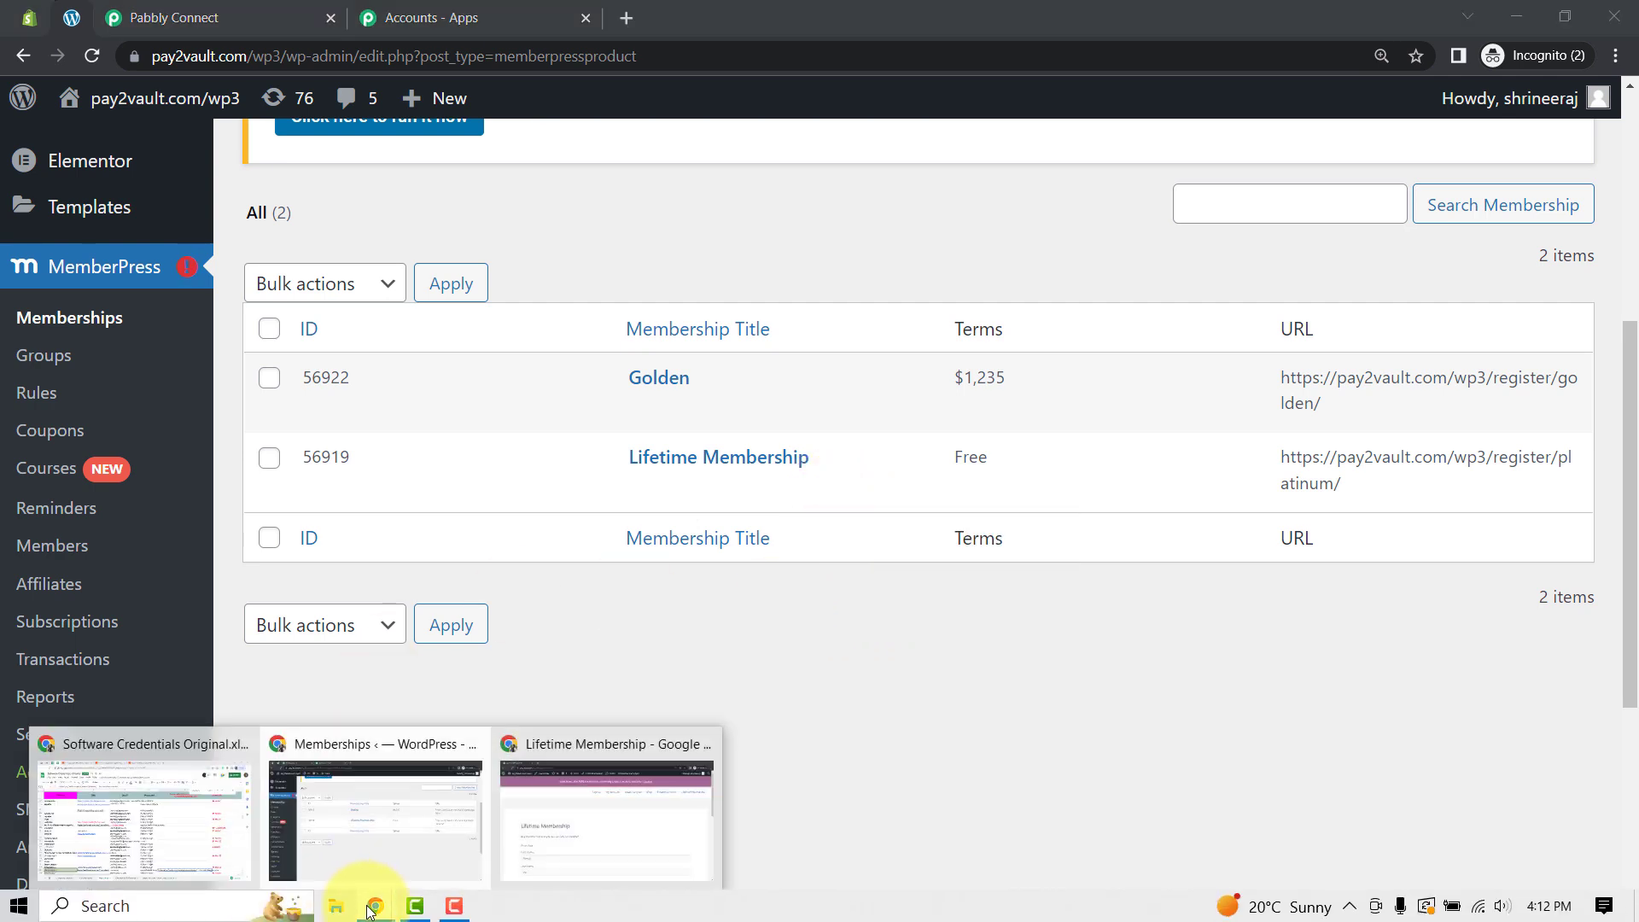
pyautogui.click(606, 816)
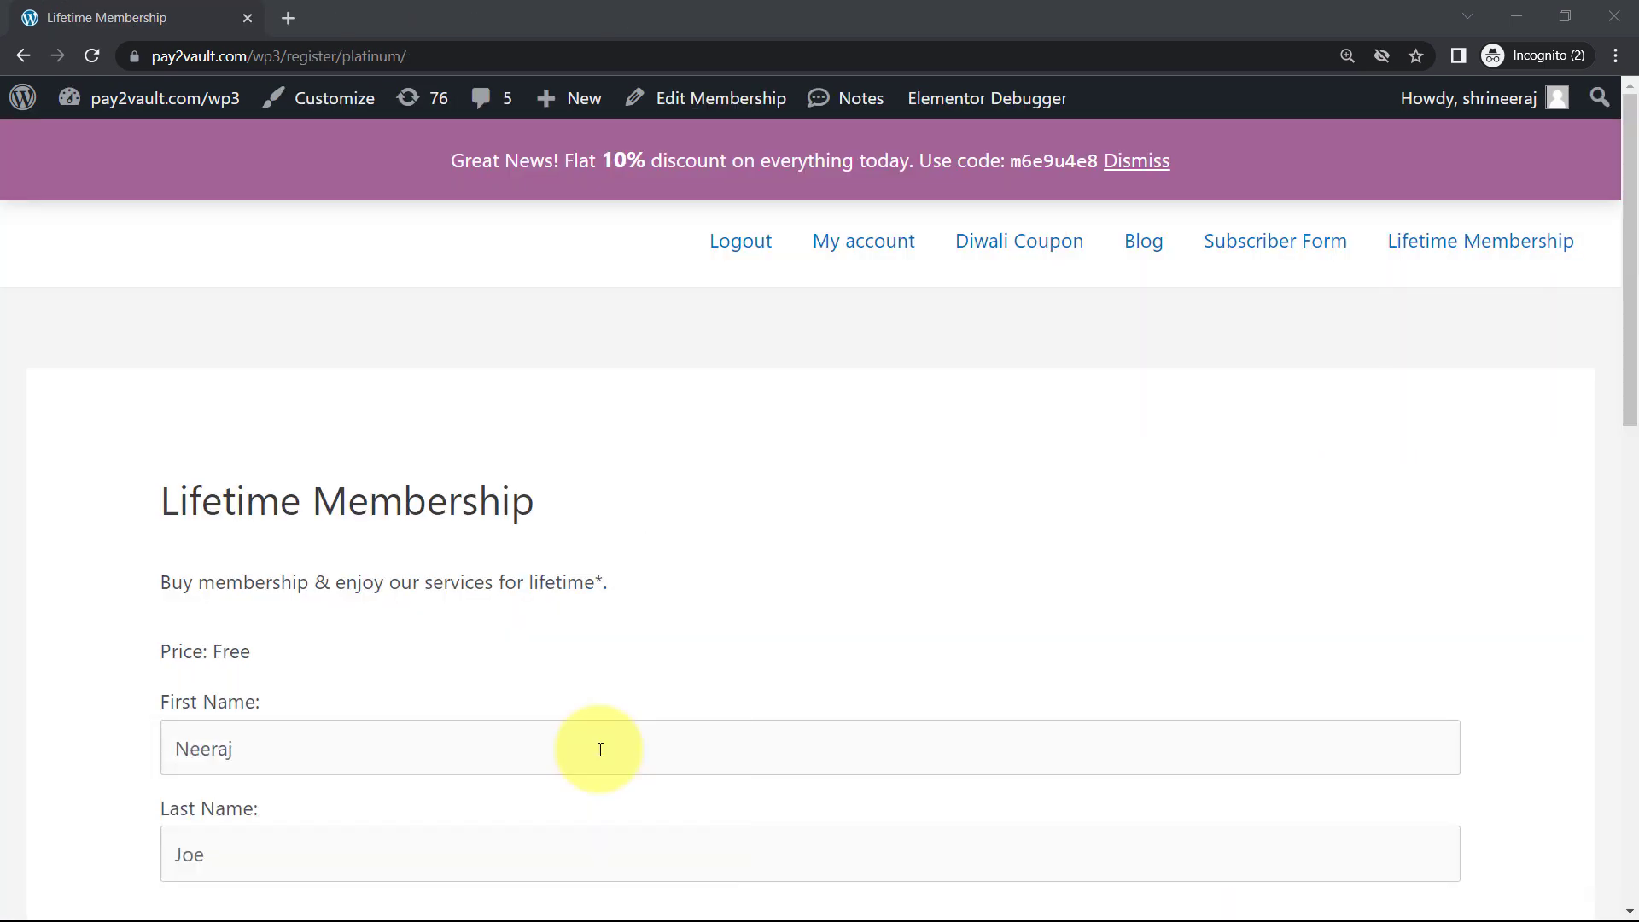
pyautogui.click(267, 68)
pyautogui.hotkey('ctrl', 'v')
pyautogui.press('Return')
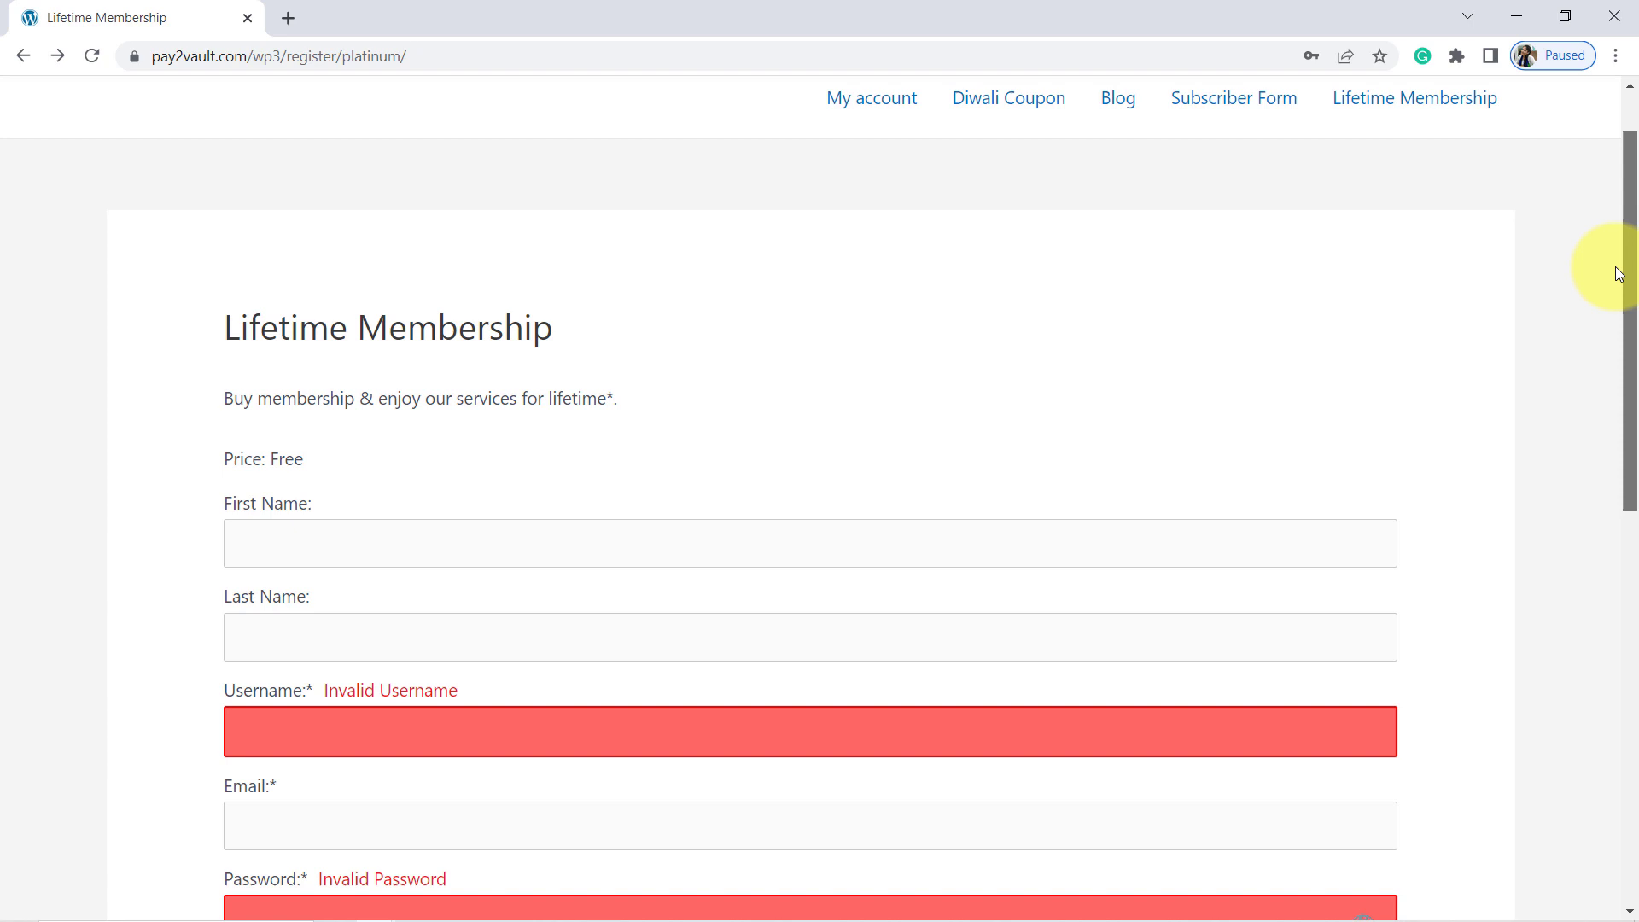
pyautogui.moveTo(1620, 267); pyautogui.dragTo(1617, 164)
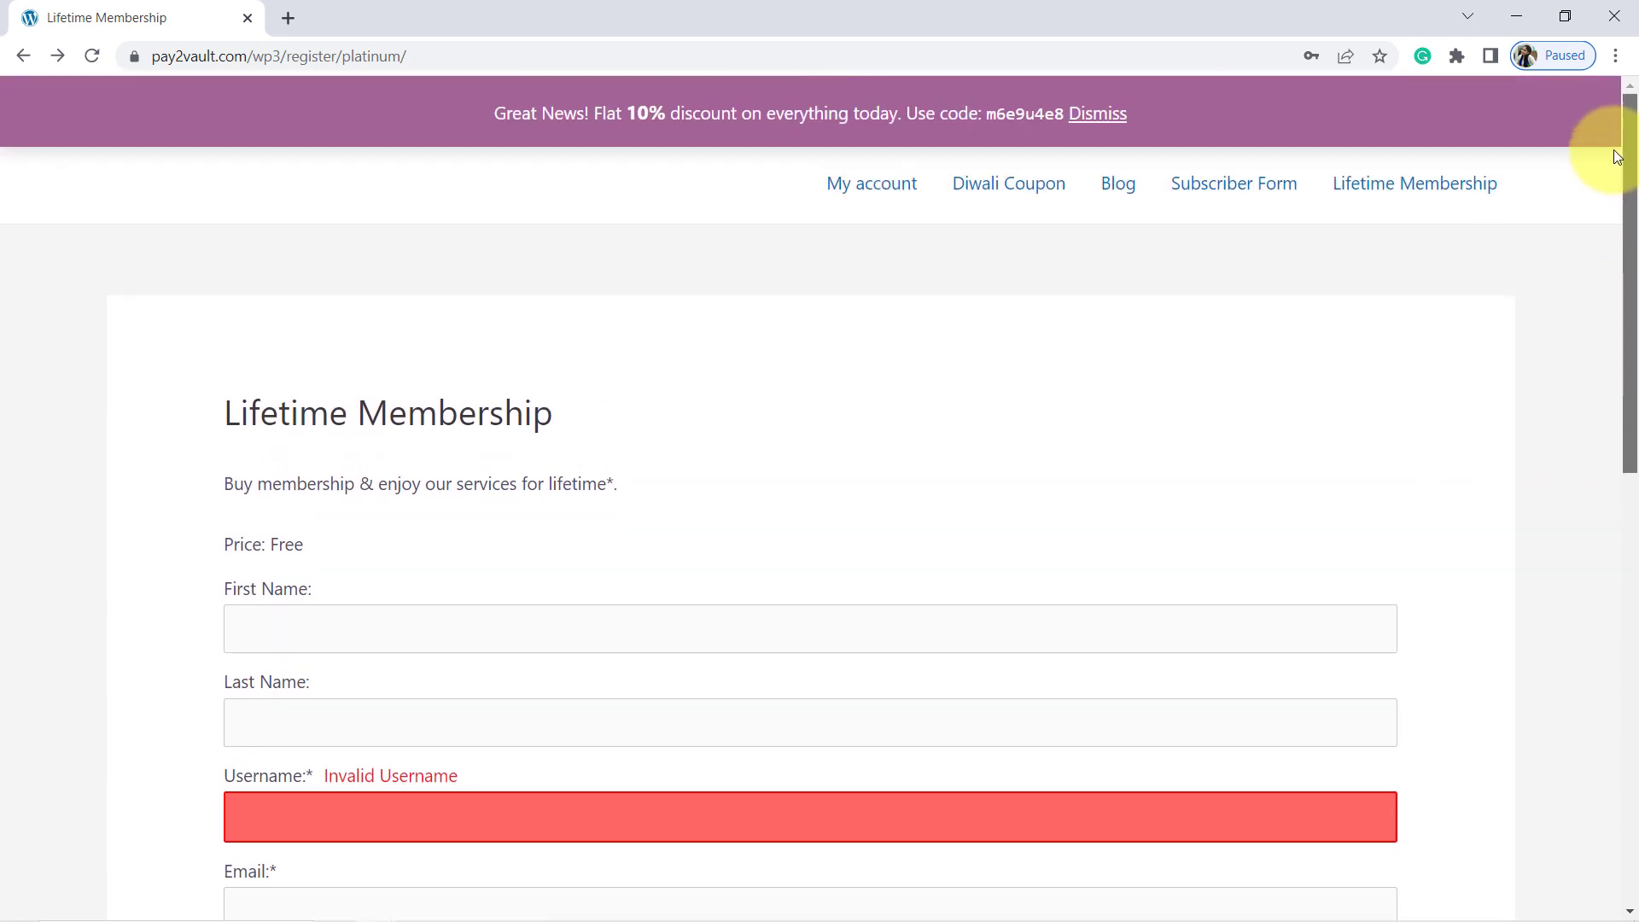
pyautogui.moveTo(1616, 157); pyautogui.dragTo(1600, 339)
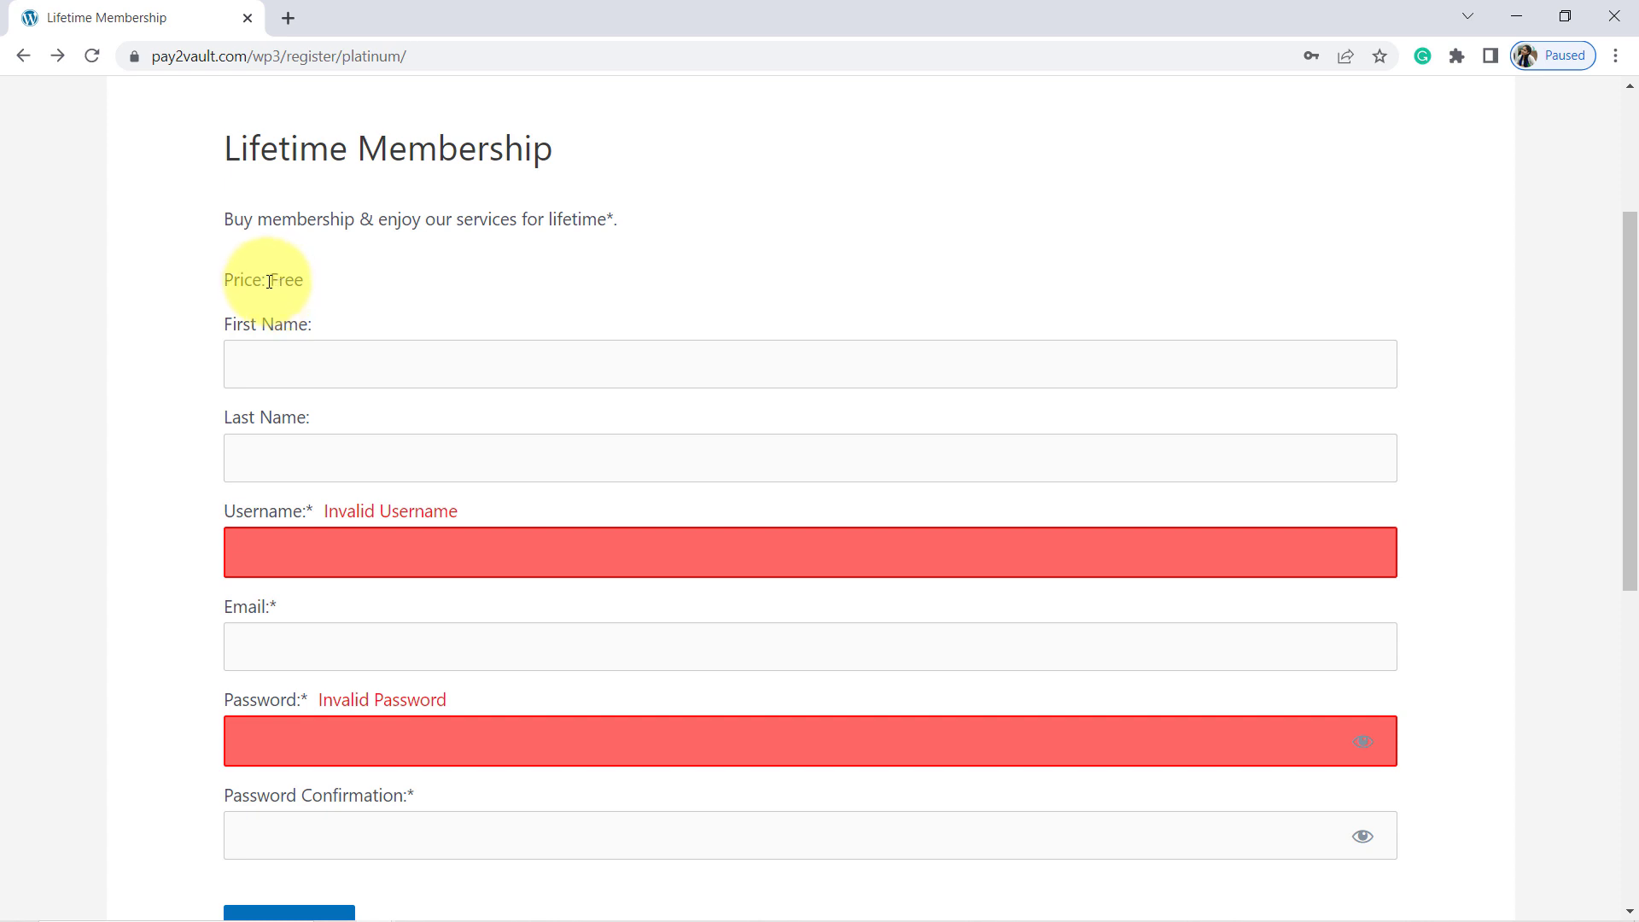
pyautogui.moveTo(269, 281); pyautogui.dragTo(308, 281)
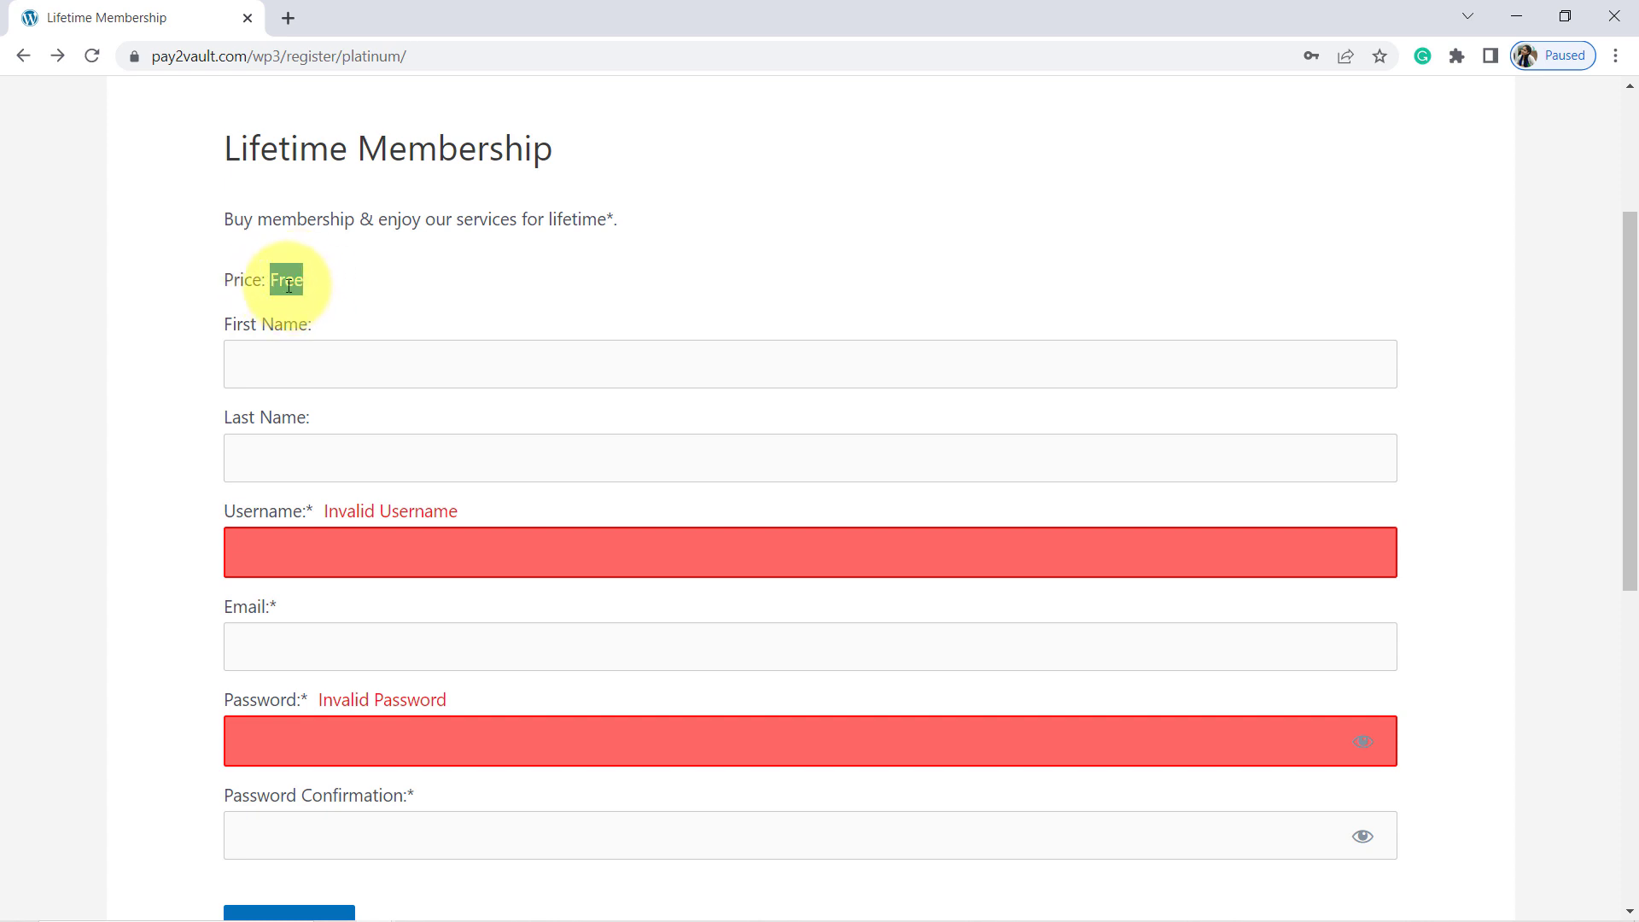
# Step: Enter the test member's first name, last name and username in the signup form
pyautogui.click(262, 359)
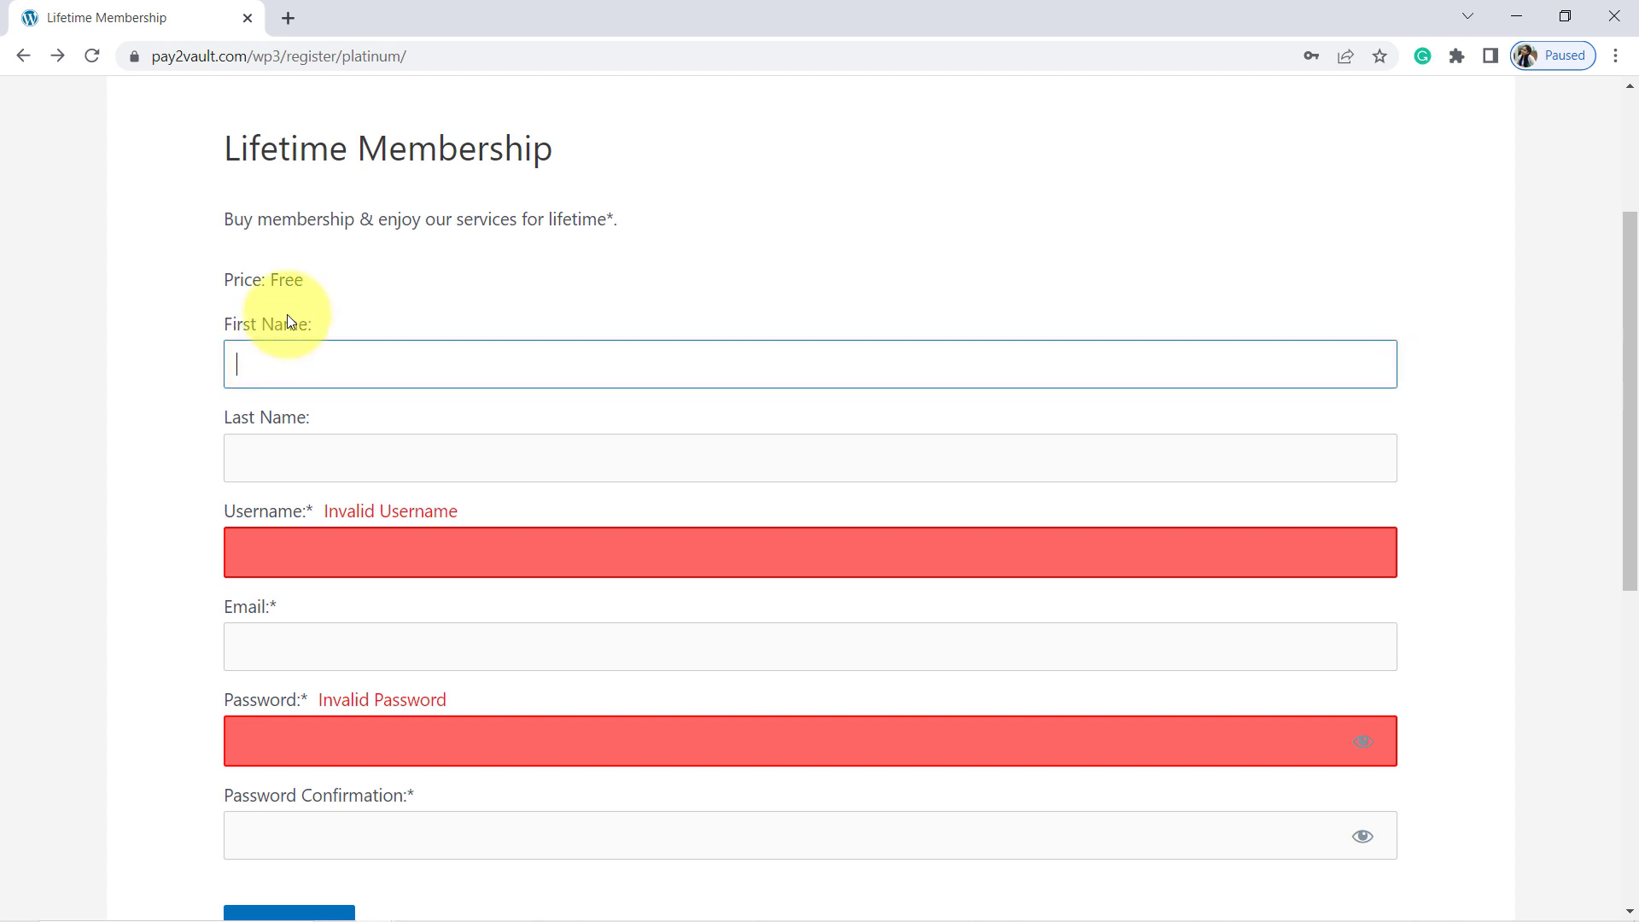
pyautogui.write('Dummy')
pyautogui.press('Tab')
pyautogui.write('Customer')
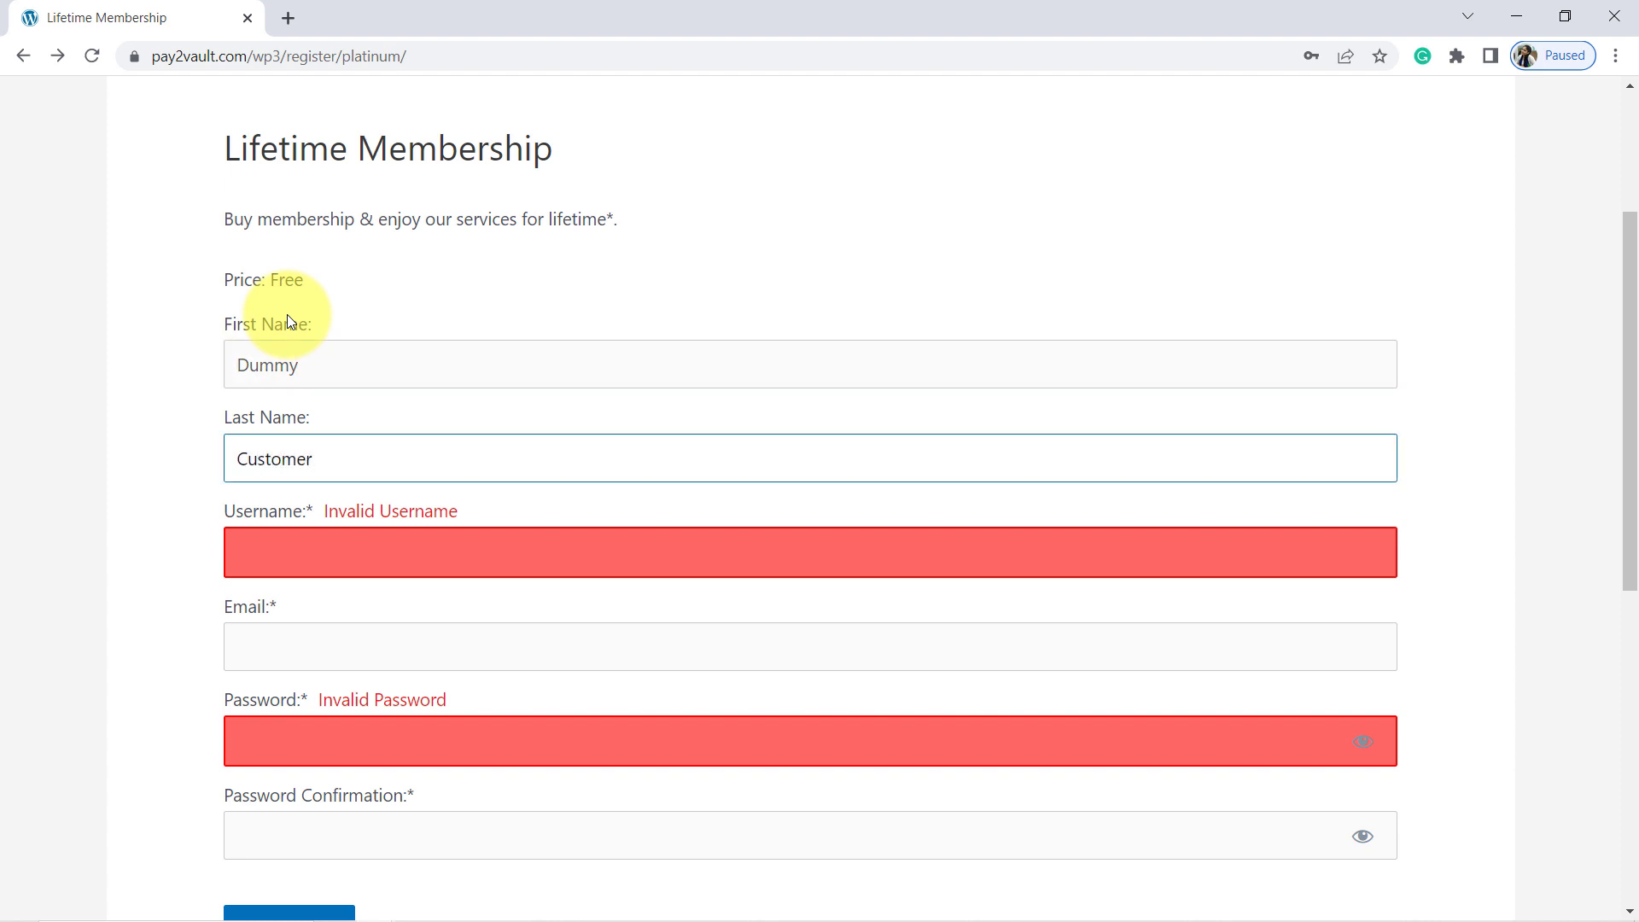
pyautogui.press('Tab')
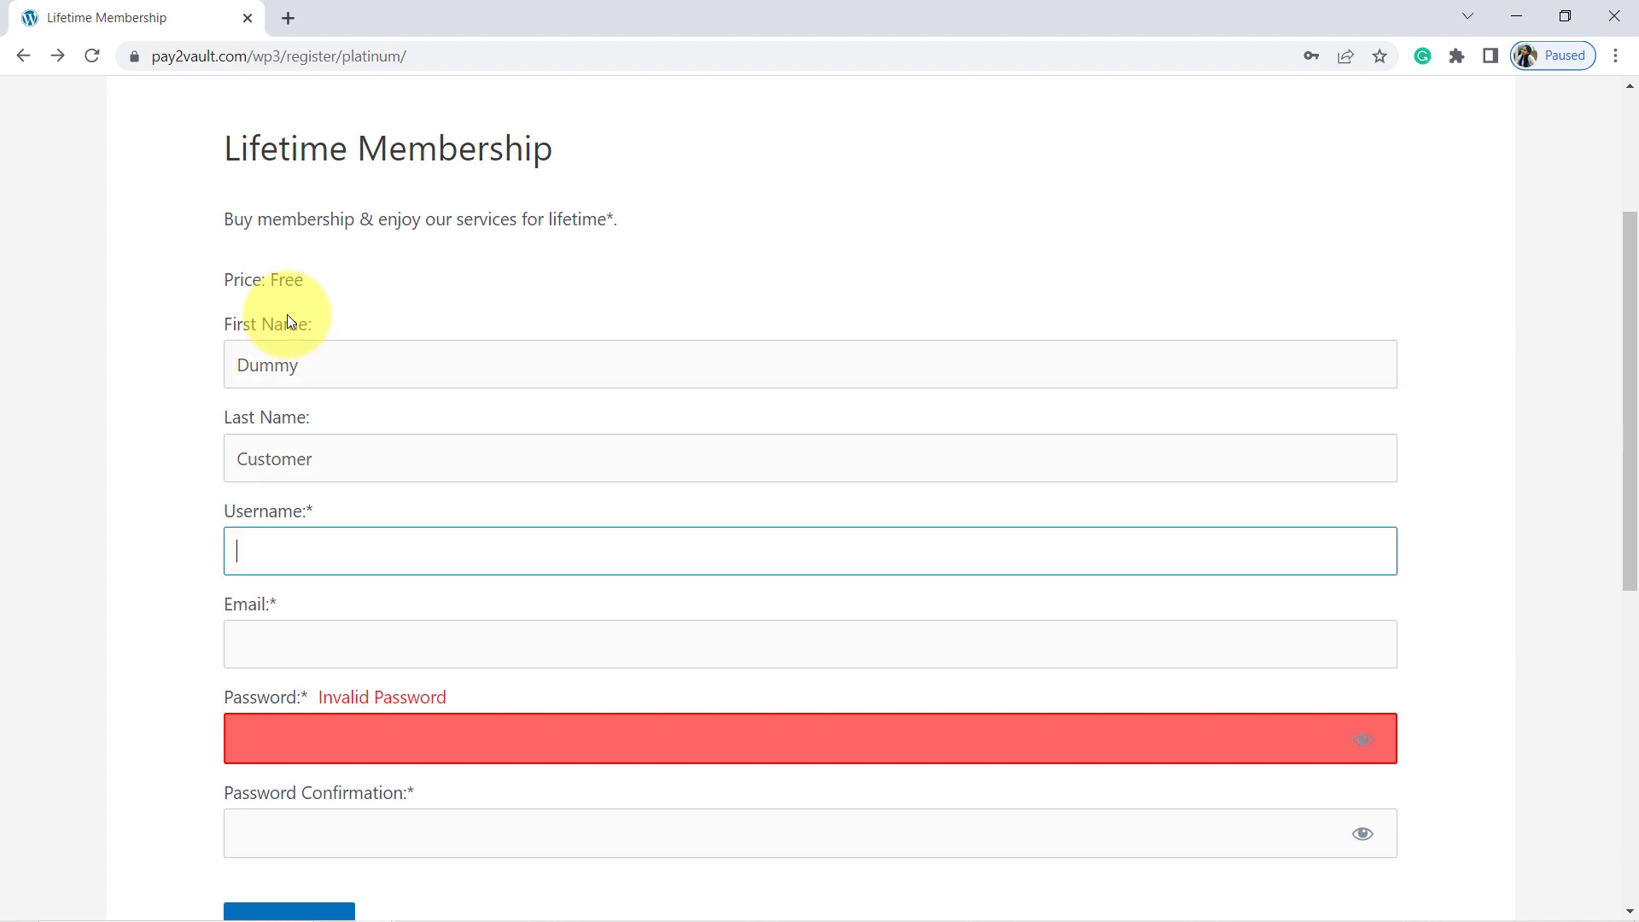
pyautogui.write('Dummy123456')
pyautogui.press('Tab')
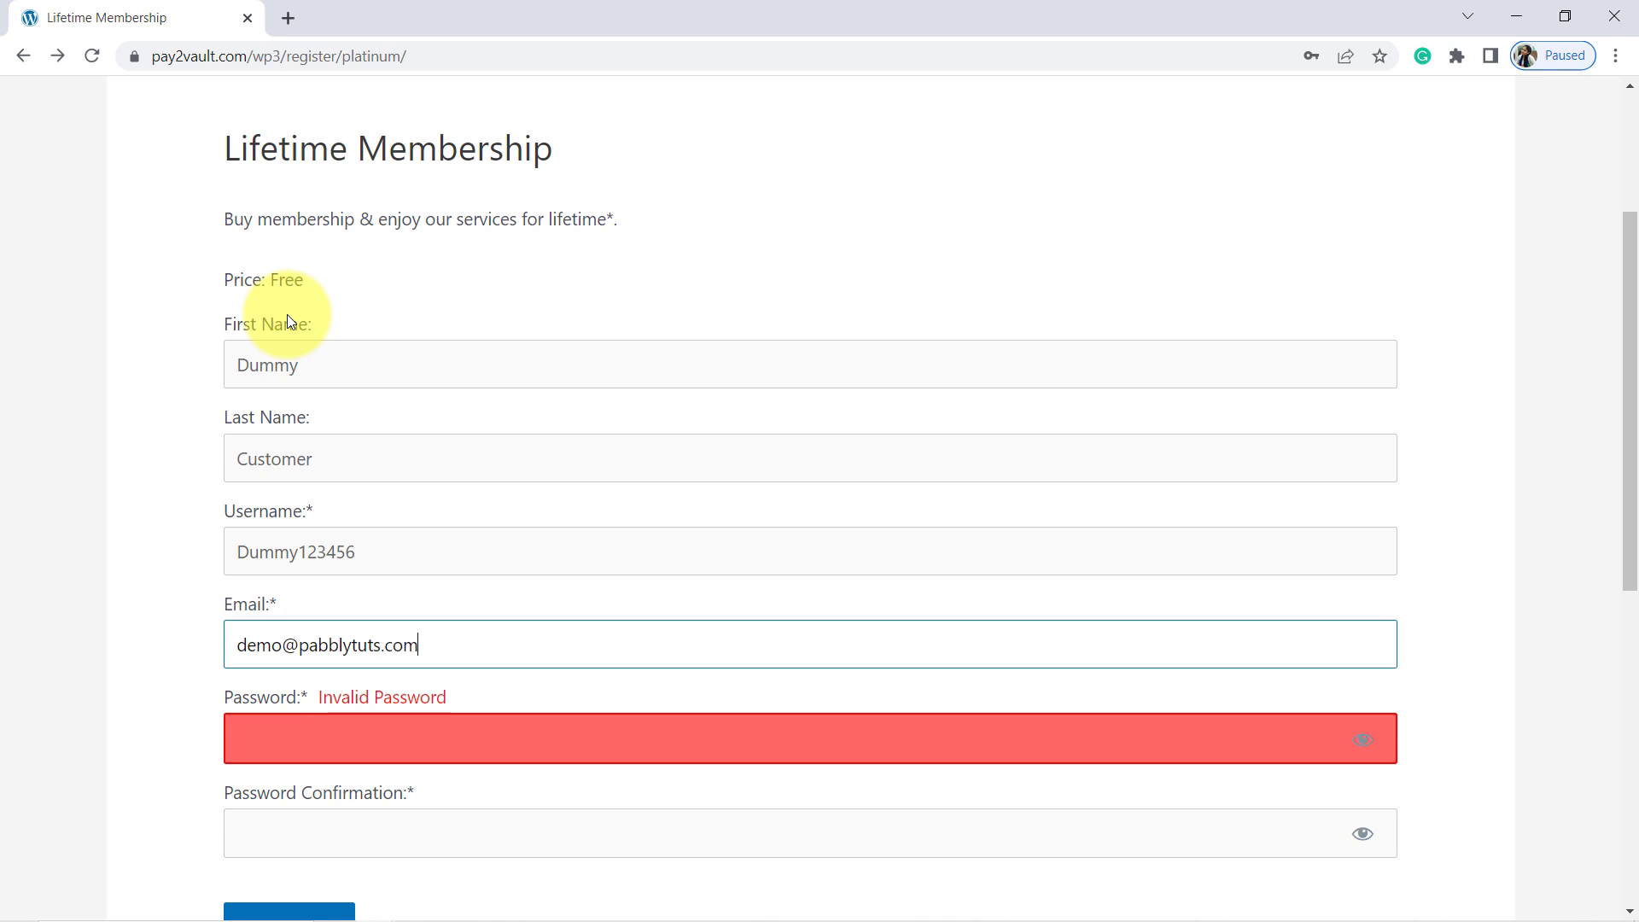
# Step: Reuse the username as password and confirmation, then submit the signup
pyautogui.doubleClick(291, 556)
pyautogui.click(261, 745)
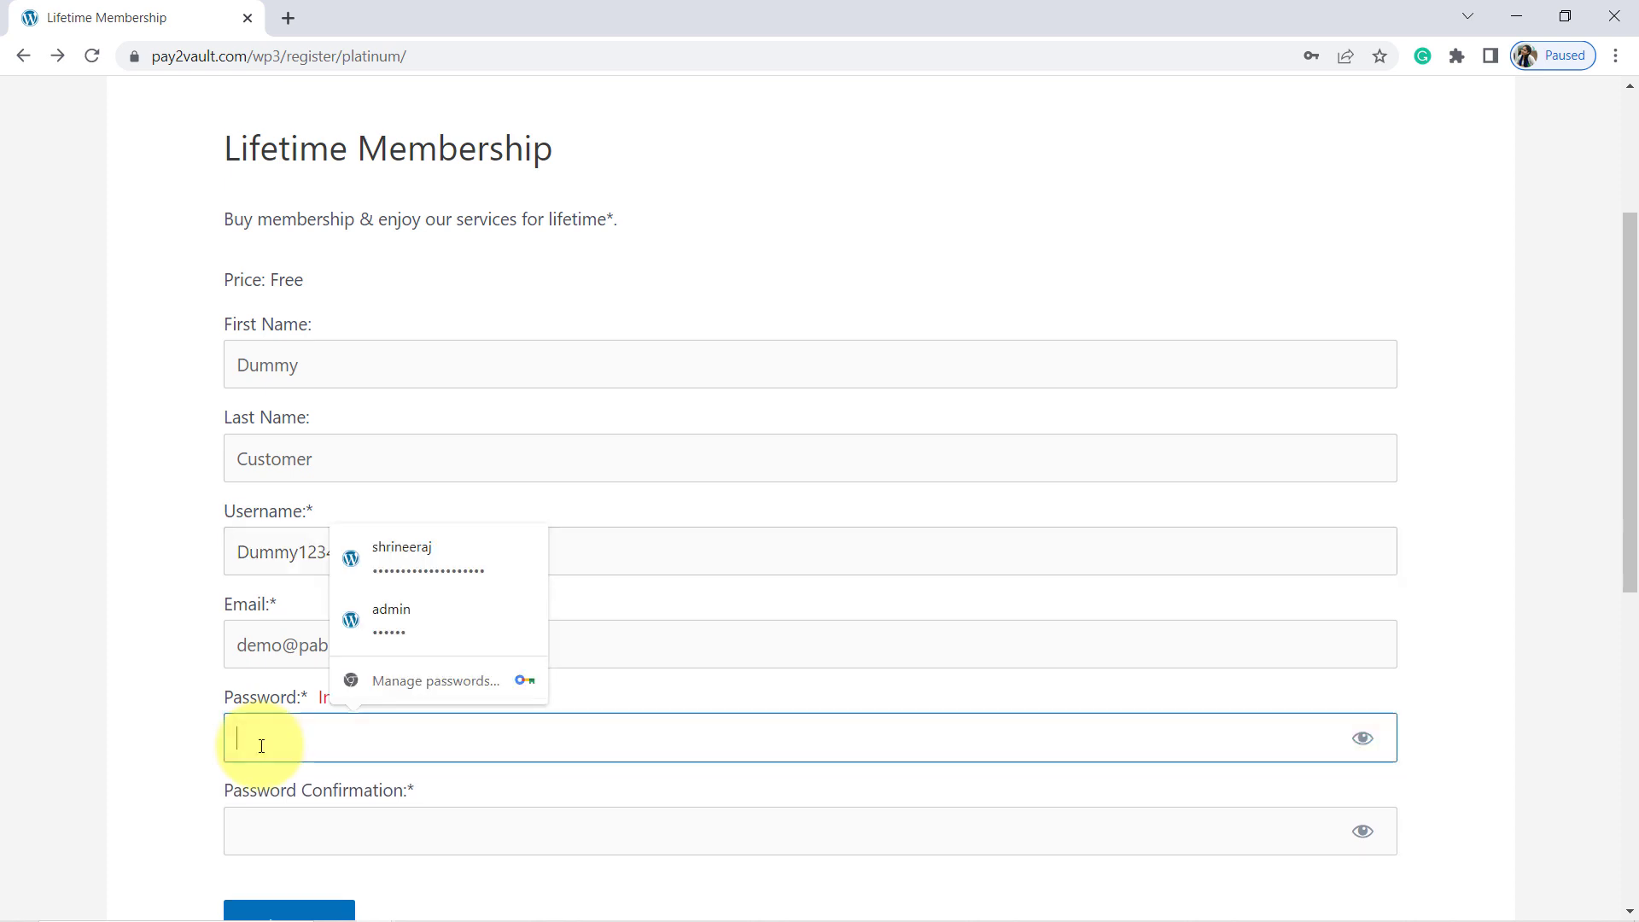
pyautogui.hotkey('ctrl', 'v')
pyautogui.click(281, 824)
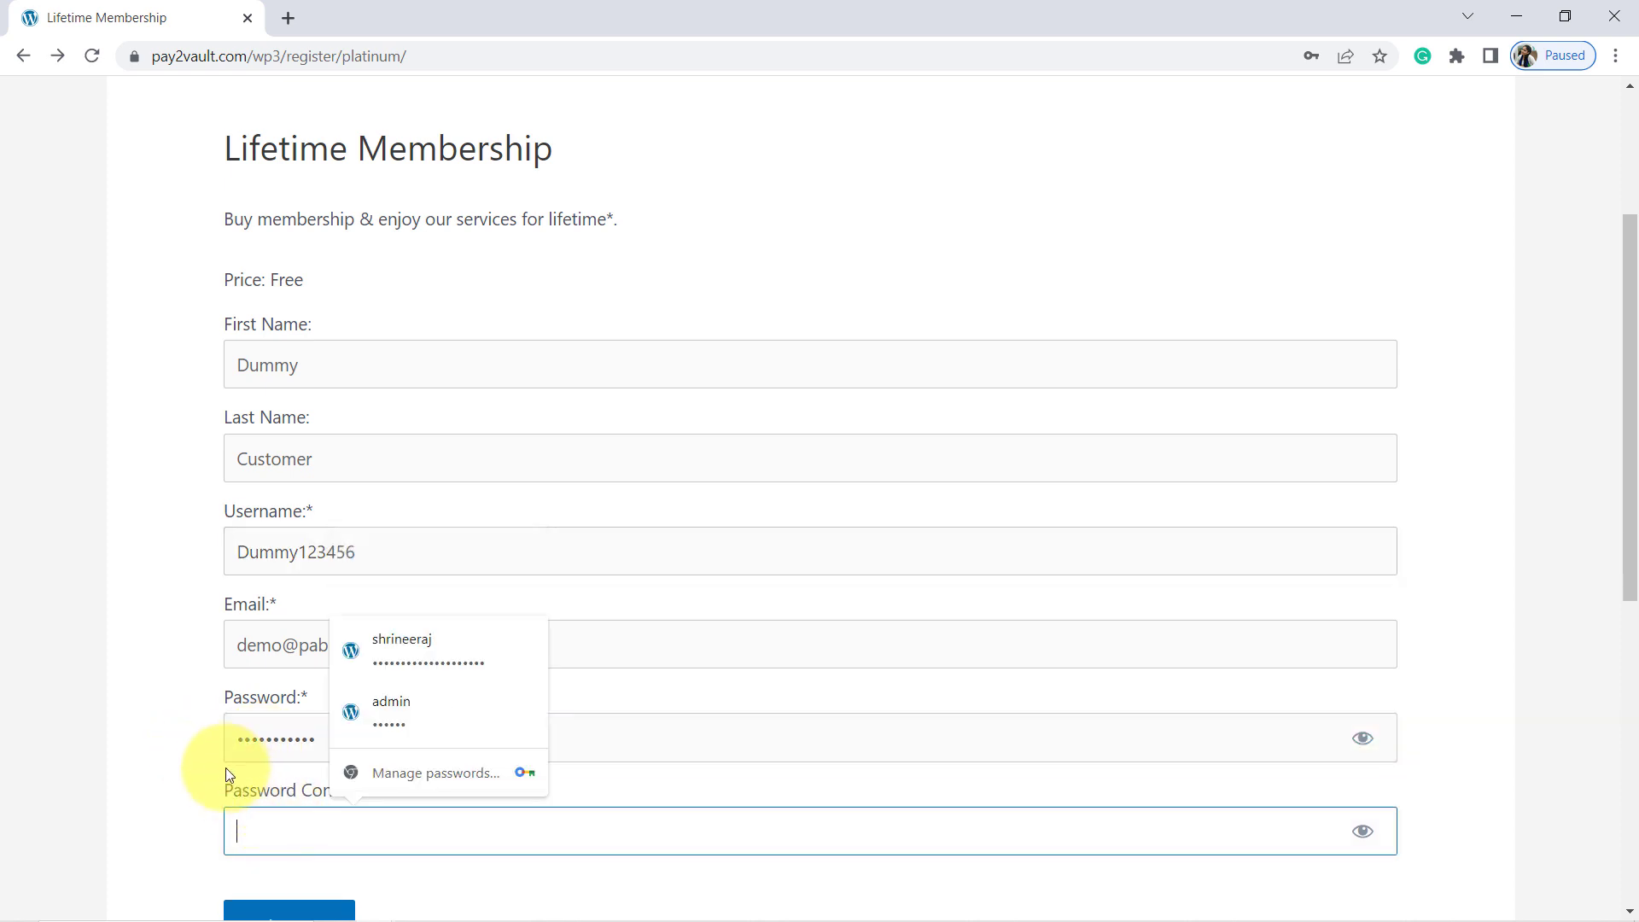
pyautogui.hotkey('ctrl', 'v')
pyautogui.scroll(-1, 85, 716)
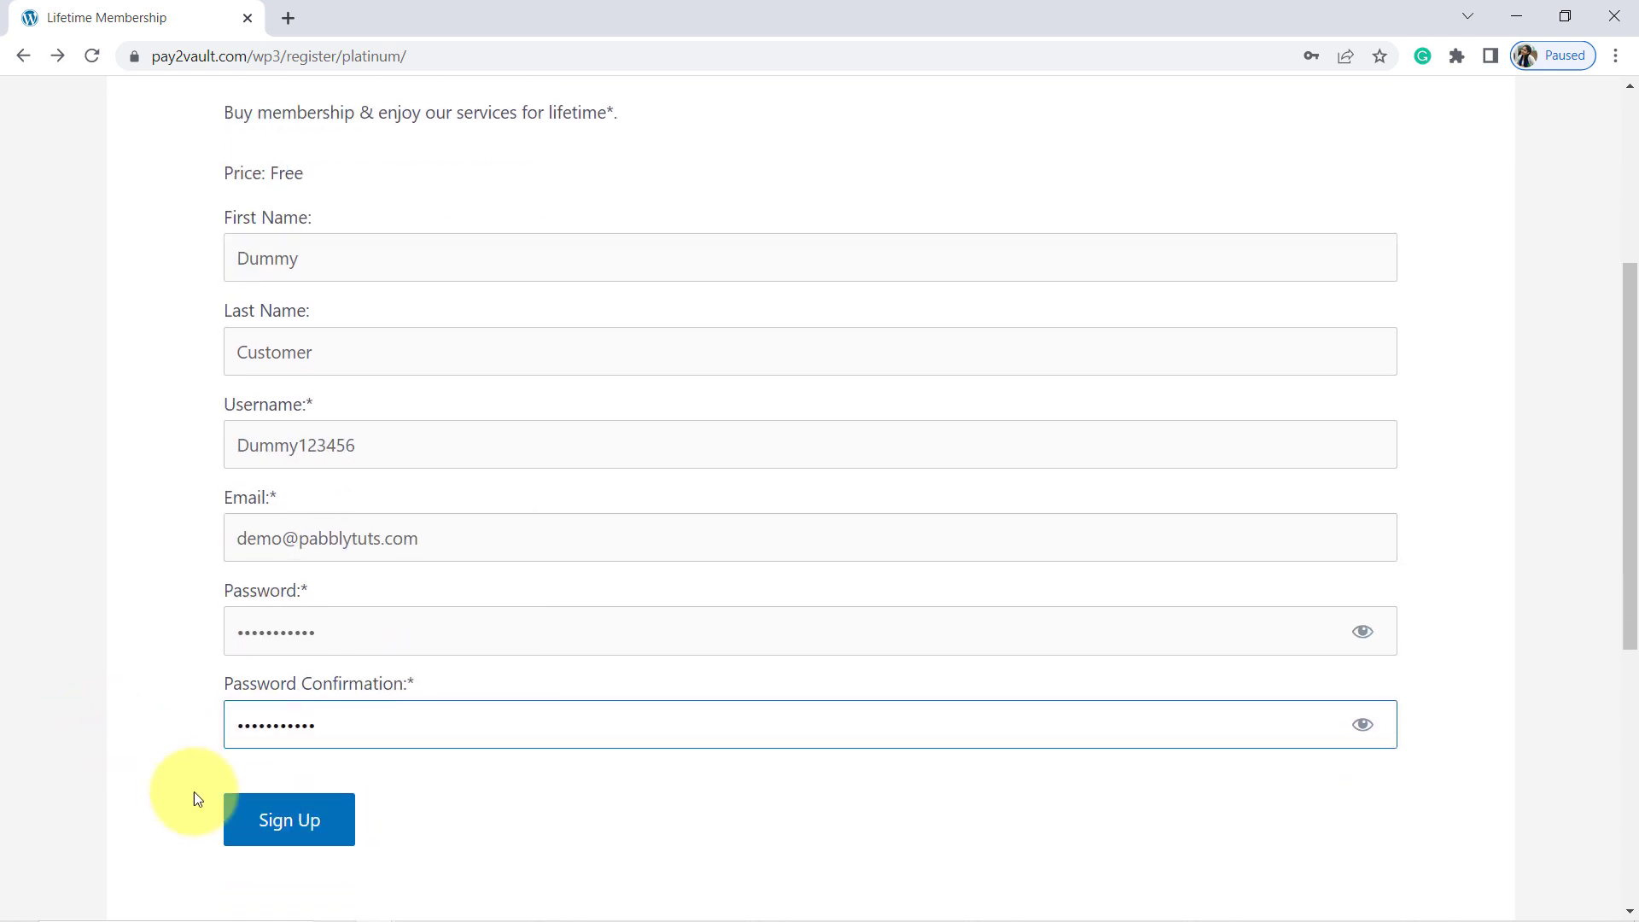
pyautogui.click(279, 824)
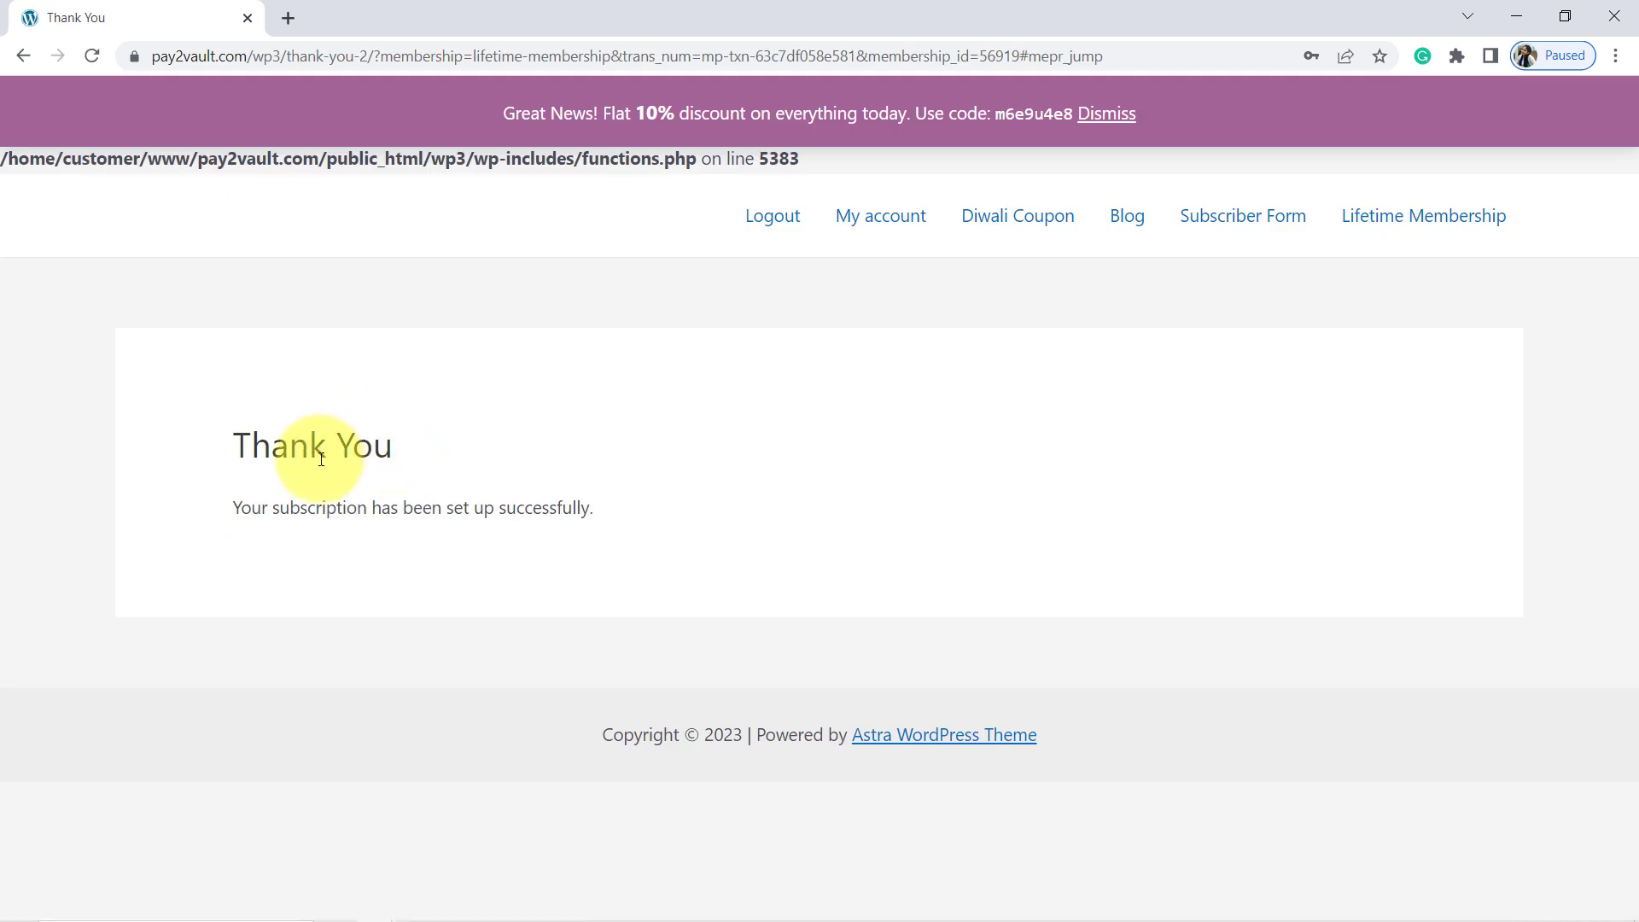
pyautogui.moveTo(271, 442); pyautogui.dragTo(562, 508)
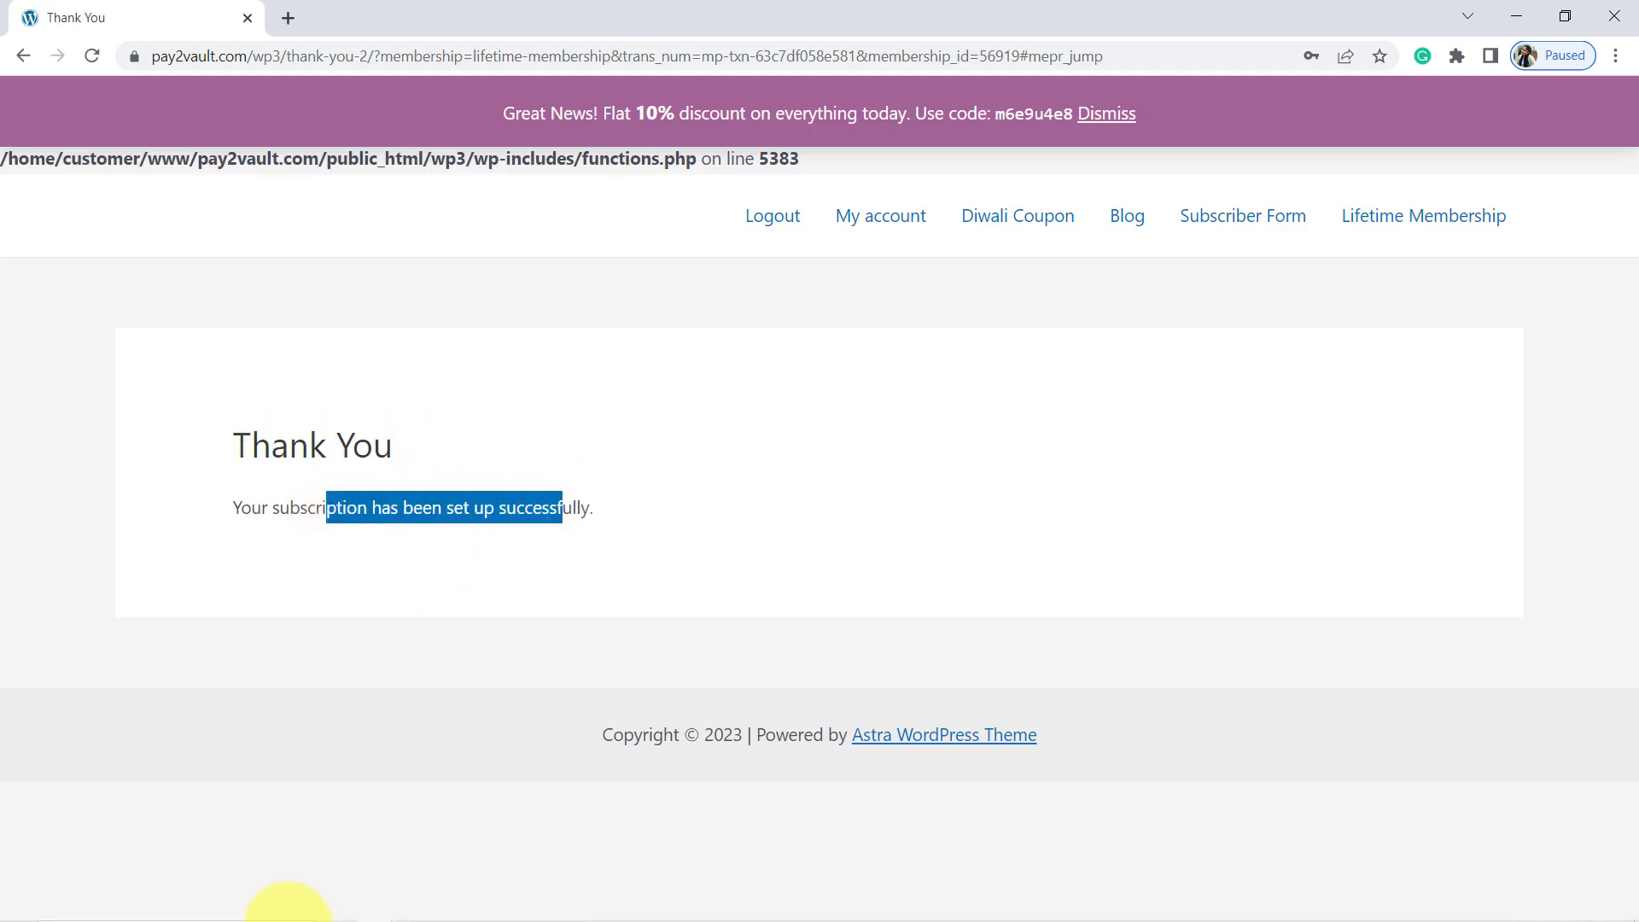
# Step: Return to the Pabbly Connect workflow and scroll to the captured webhook response
pyautogui.click(373, 905)
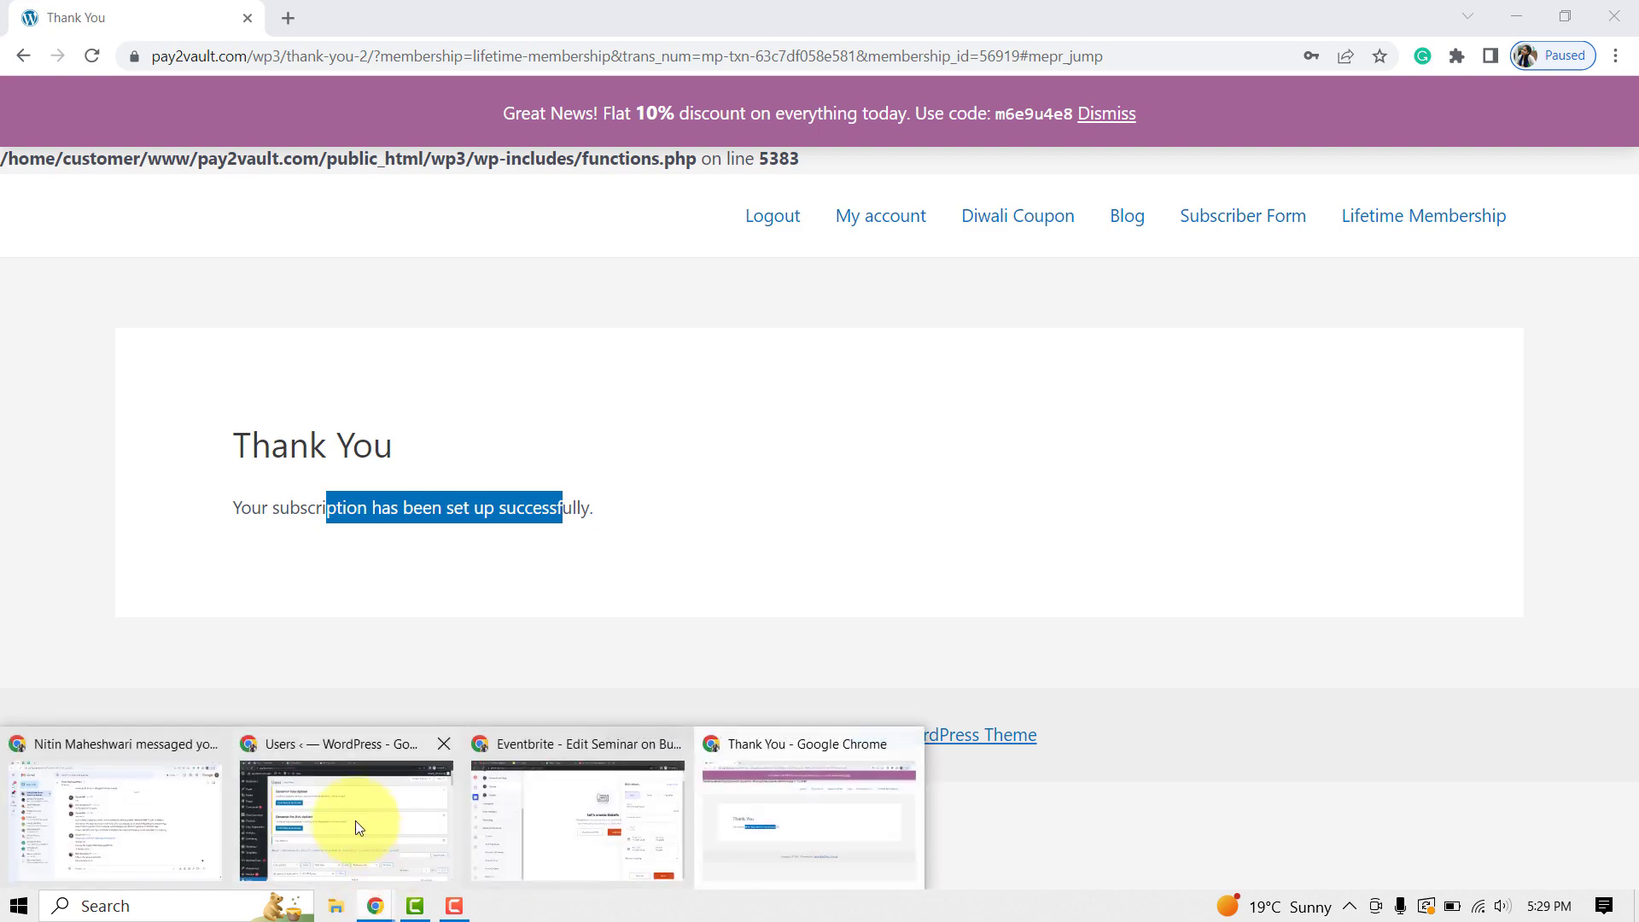
pyautogui.click(343, 811)
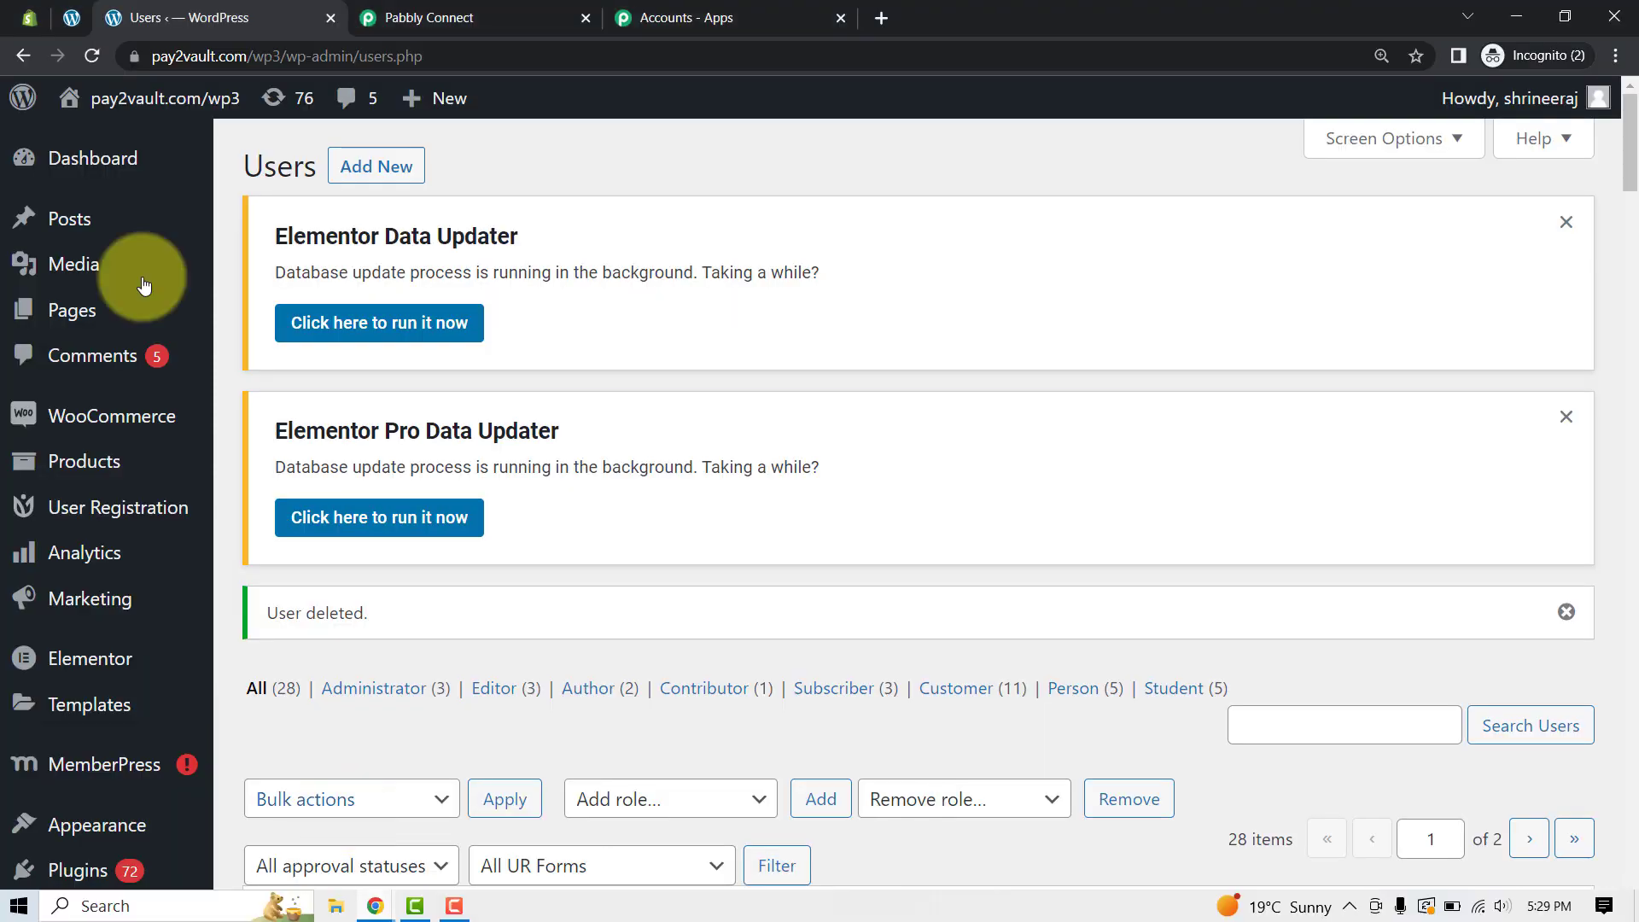
pyautogui.click(408, 10)
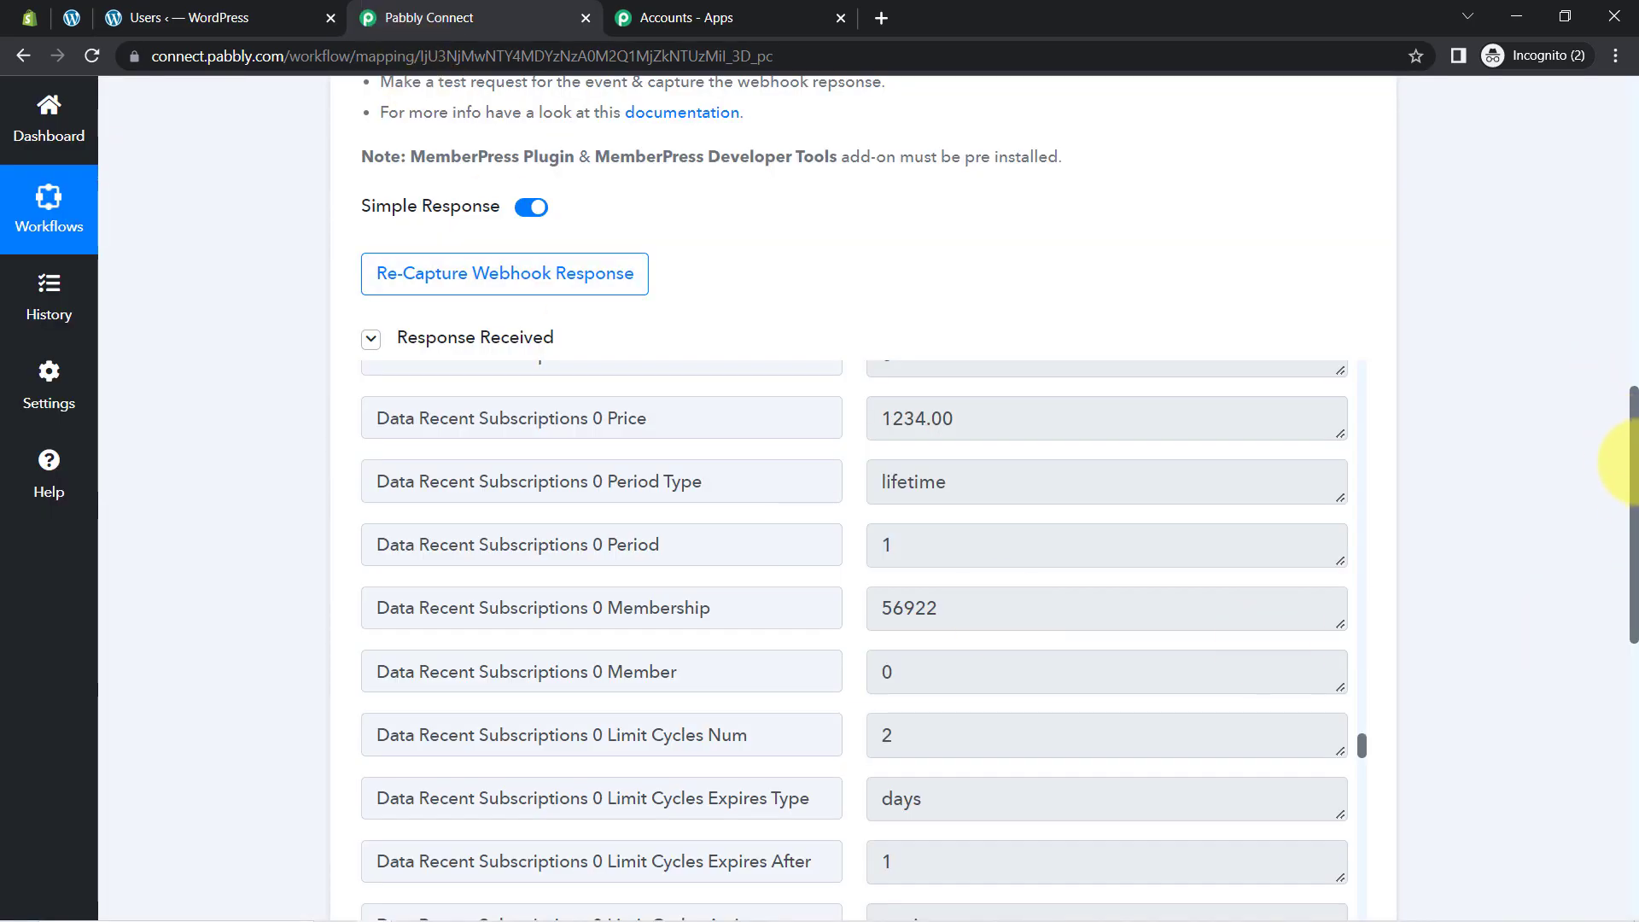
pyautogui.moveTo(1629, 460); pyautogui.dragTo(1622, 256)
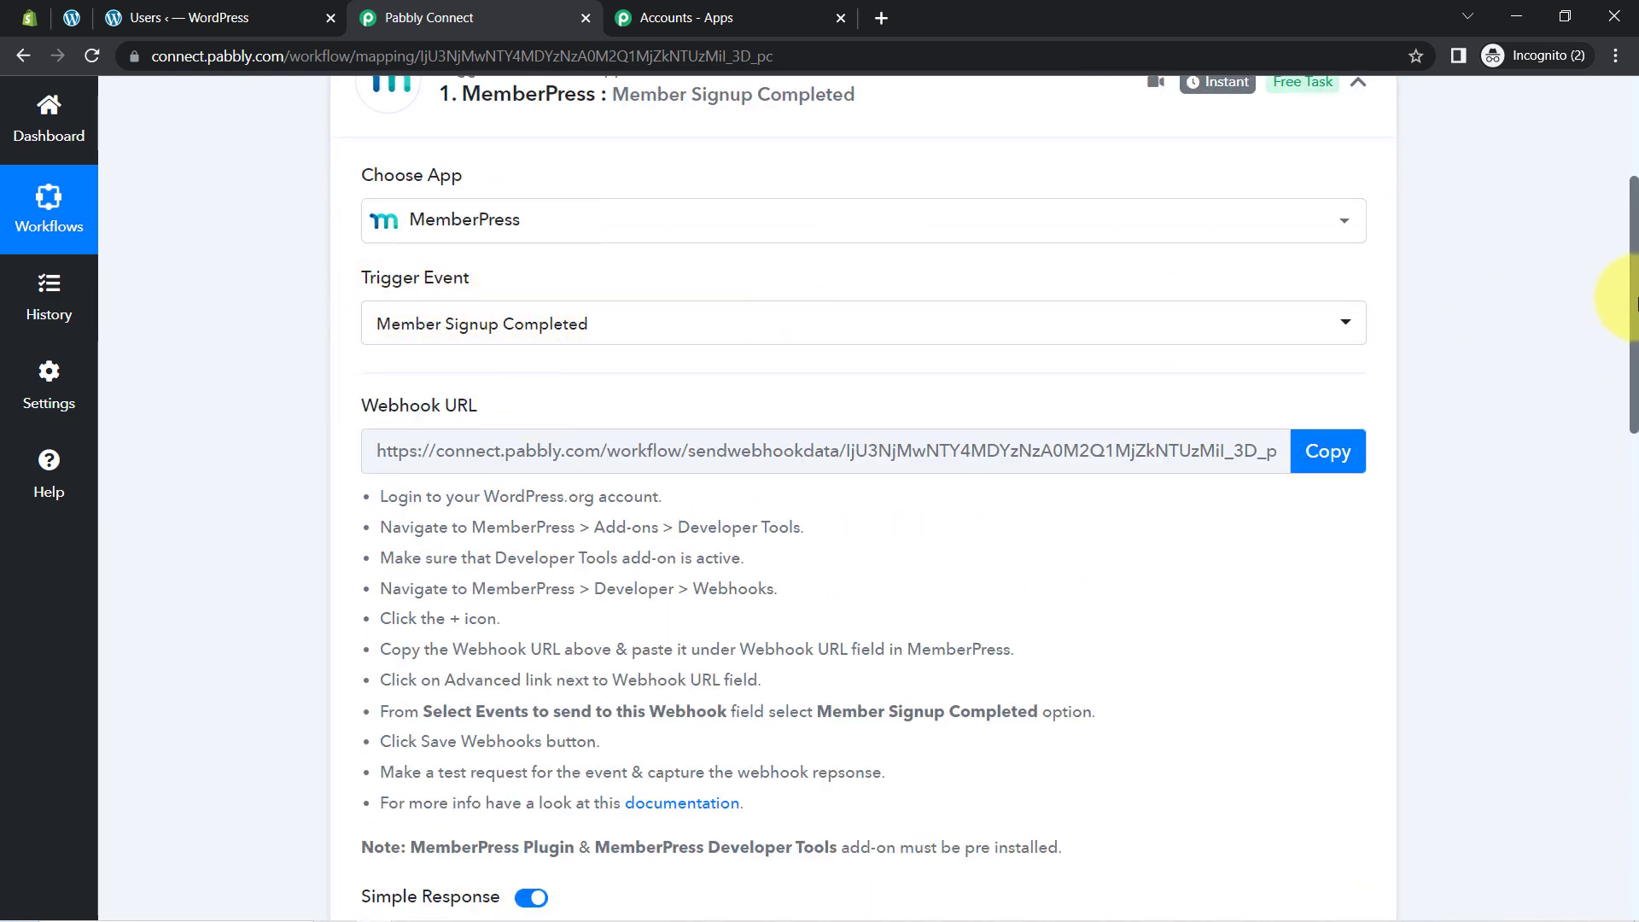
pyautogui.moveTo(1635, 301); pyautogui.dragTo(1634, 539)
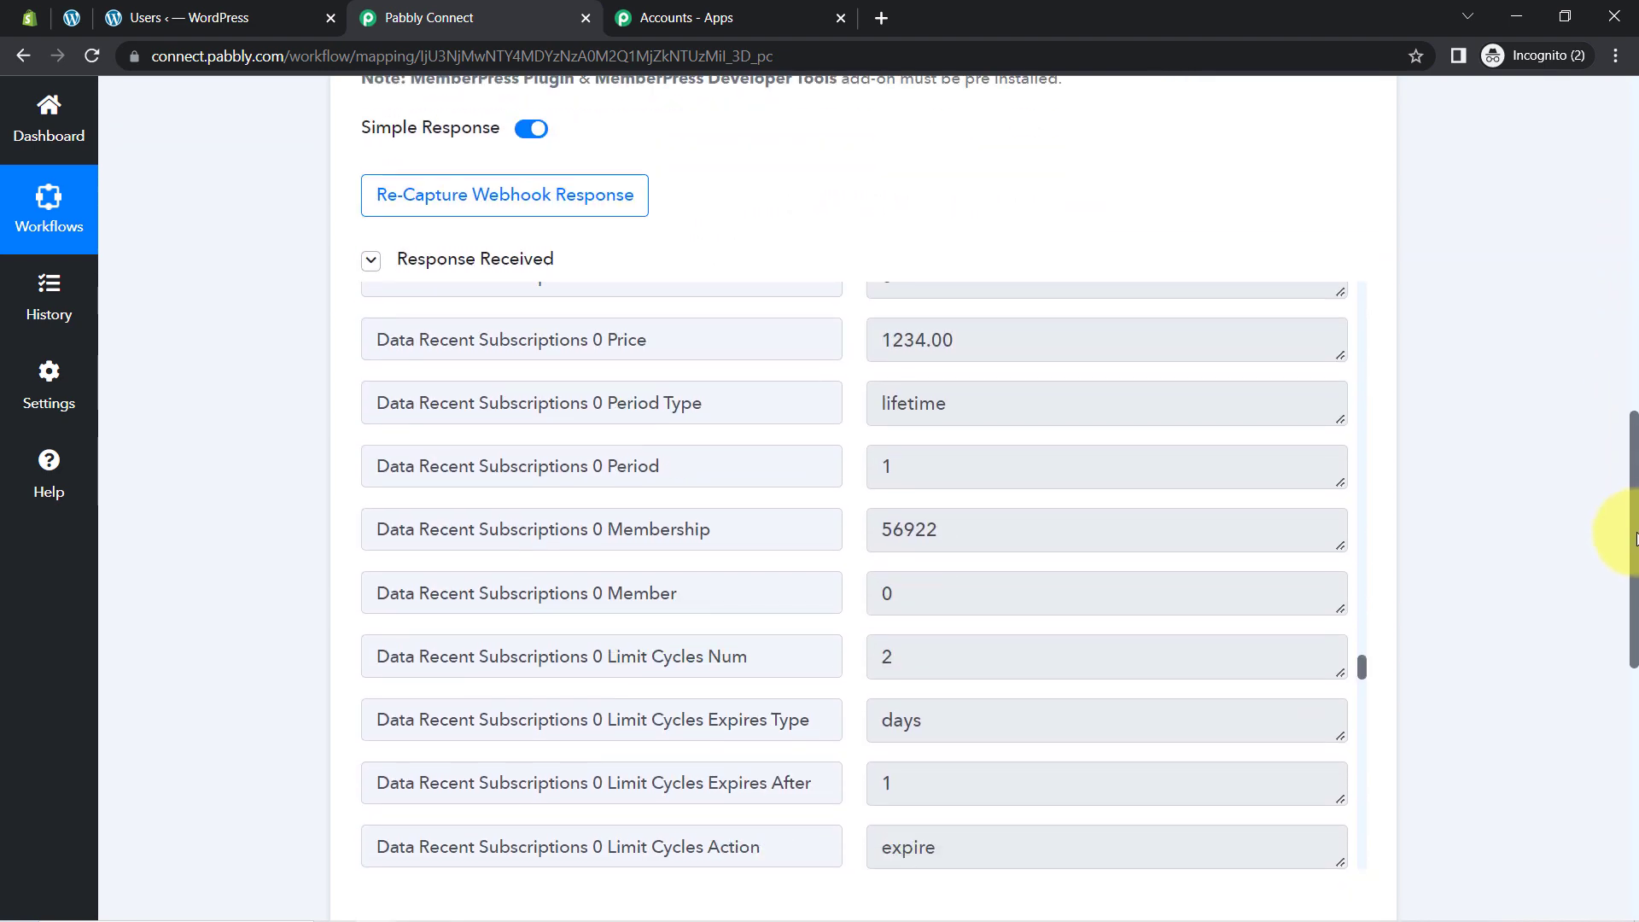
pyautogui.moveTo(1363, 672); pyautogui.dragTo(1352, 287)
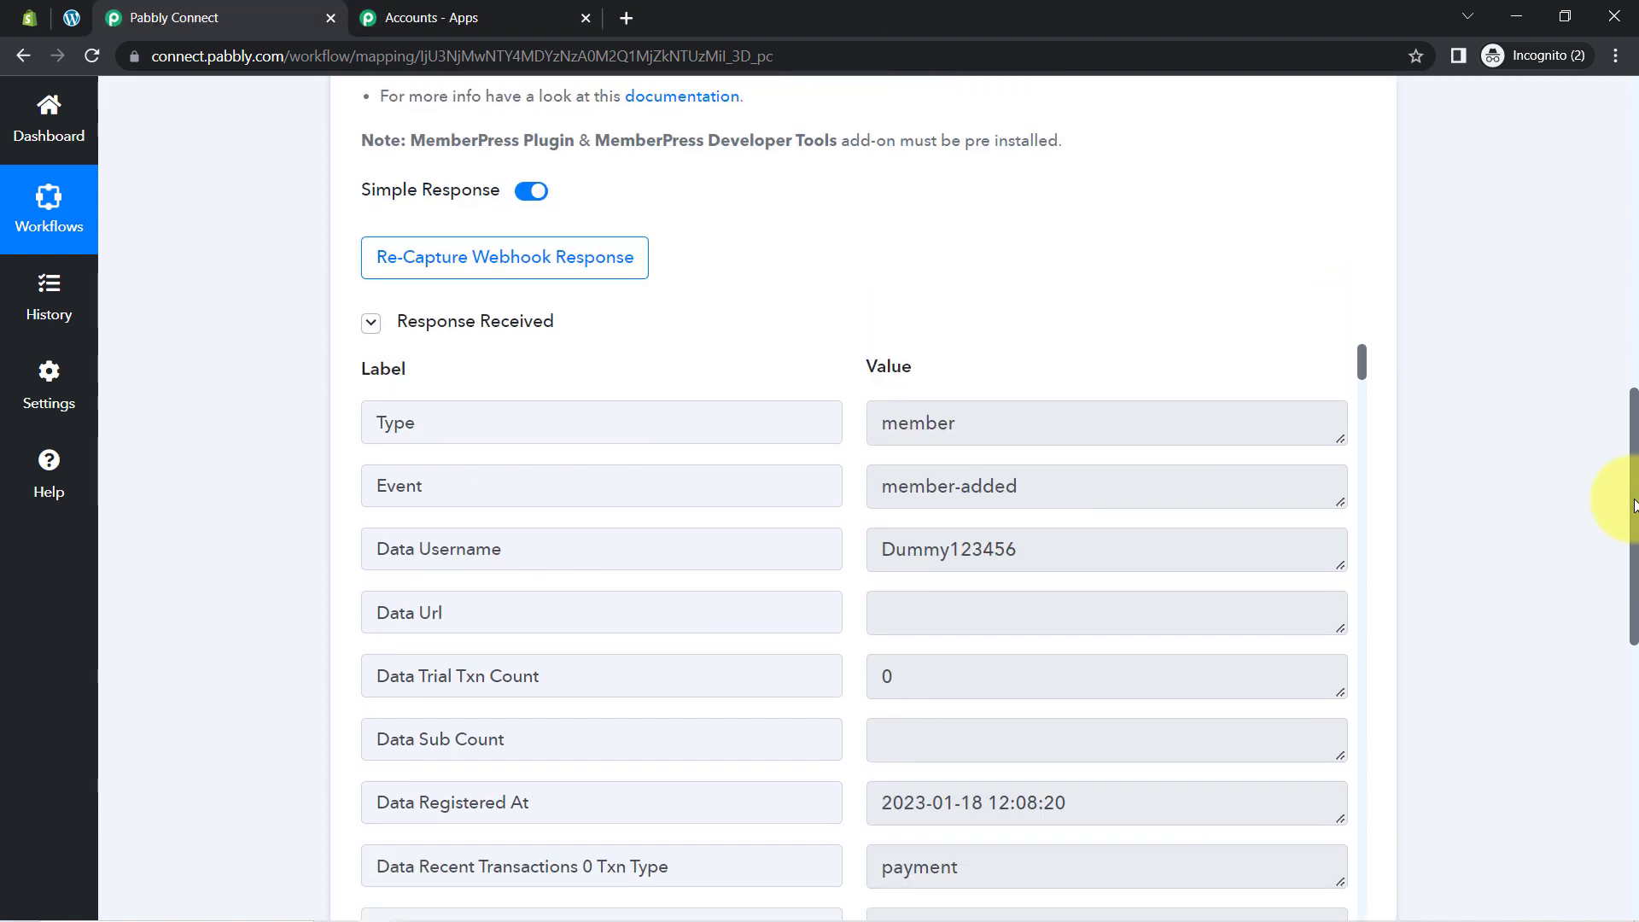
pyautogui.moveTo(1632, 503); pyautogui.dragTo(1632, 509)
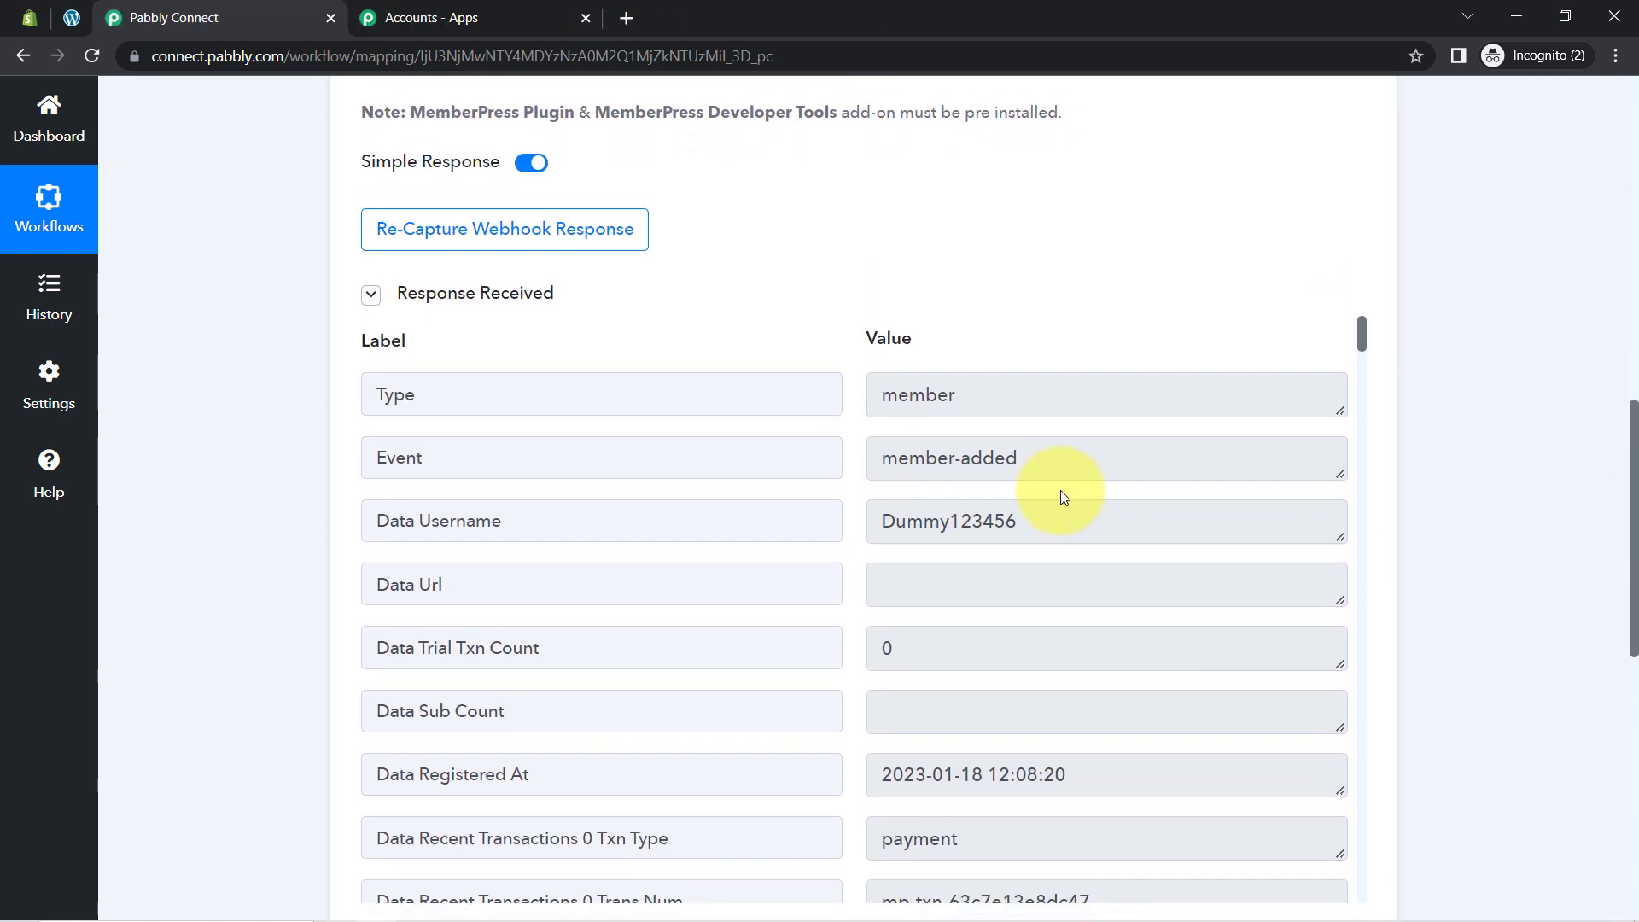
# Step: Check the response's member-added event, username, first name, e-mail and display name values
pyautogui.moveTo(907, 459); pyautogui.dragTo(1042, 466)
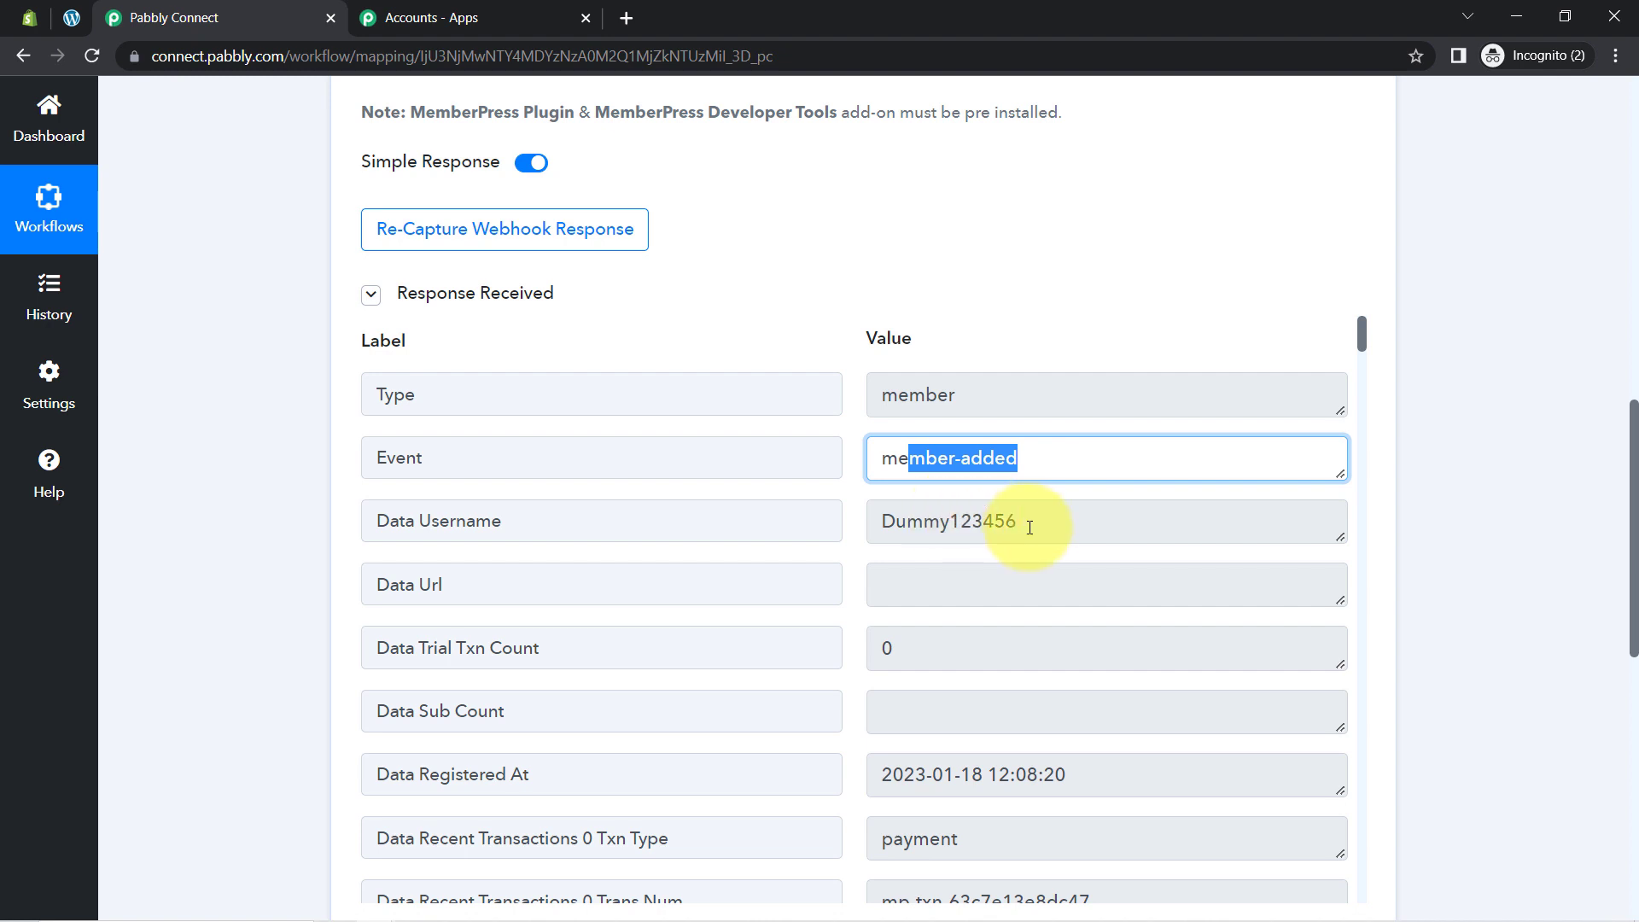
pyautogui.moveTo(1029, 527); pyautogui.dragTo(949, 522)
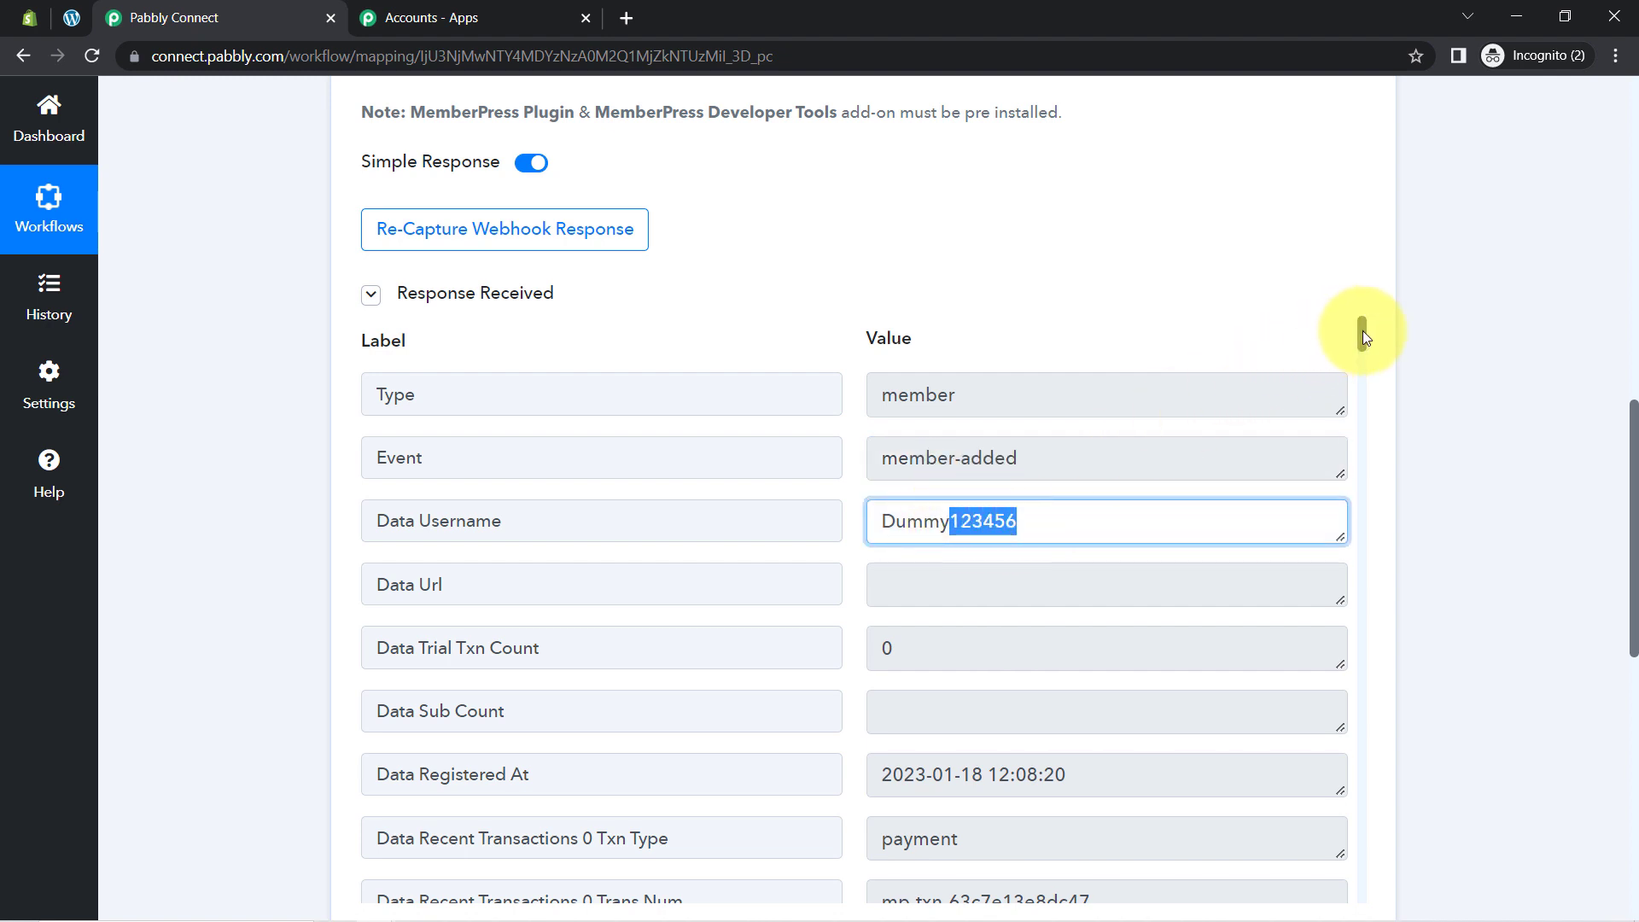
pyautogui.moveTo(1364, 332); pyautogui.dragTo(1374, 444)
pyautogui.moveTo(1371, 449); pyautogui.dragTo(1365, 531)
pyautogui.moveTo(888, 666); pyautogui.dragTo(1086, 668)
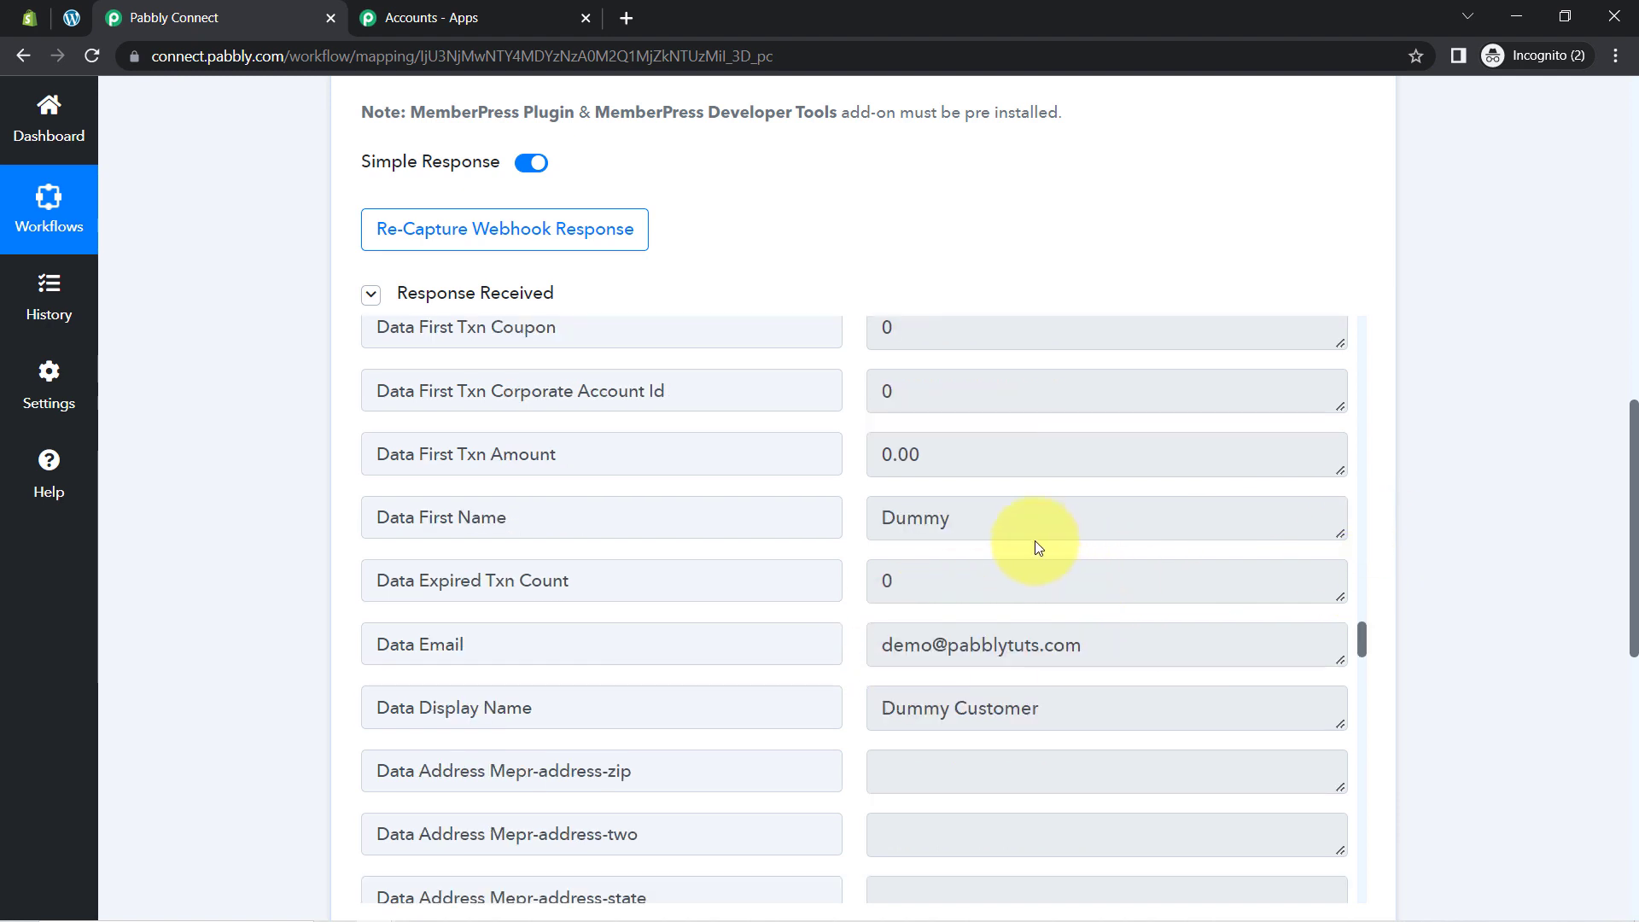
pyautogui.doubleClick(1010, 524)
pyautogui.click(952, 637)
pyautogui.tripleClick(952, 636)
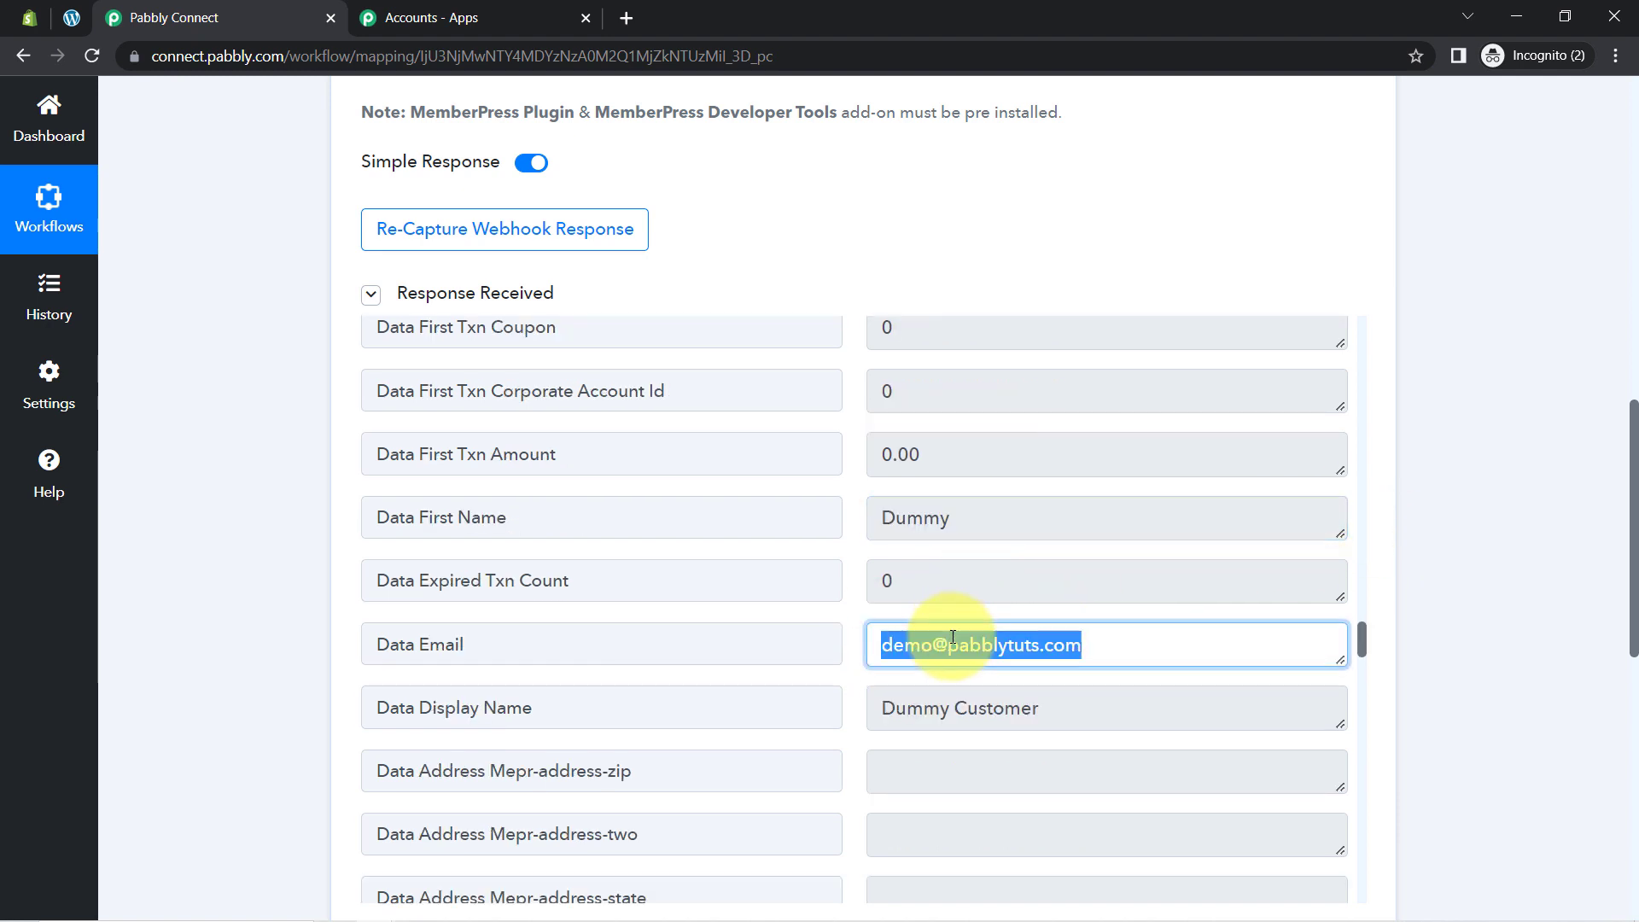
pyautogui.click(944, 707)
pyautogui.moveTo(907, 708); pyautogui.dragTo(1003, 708)
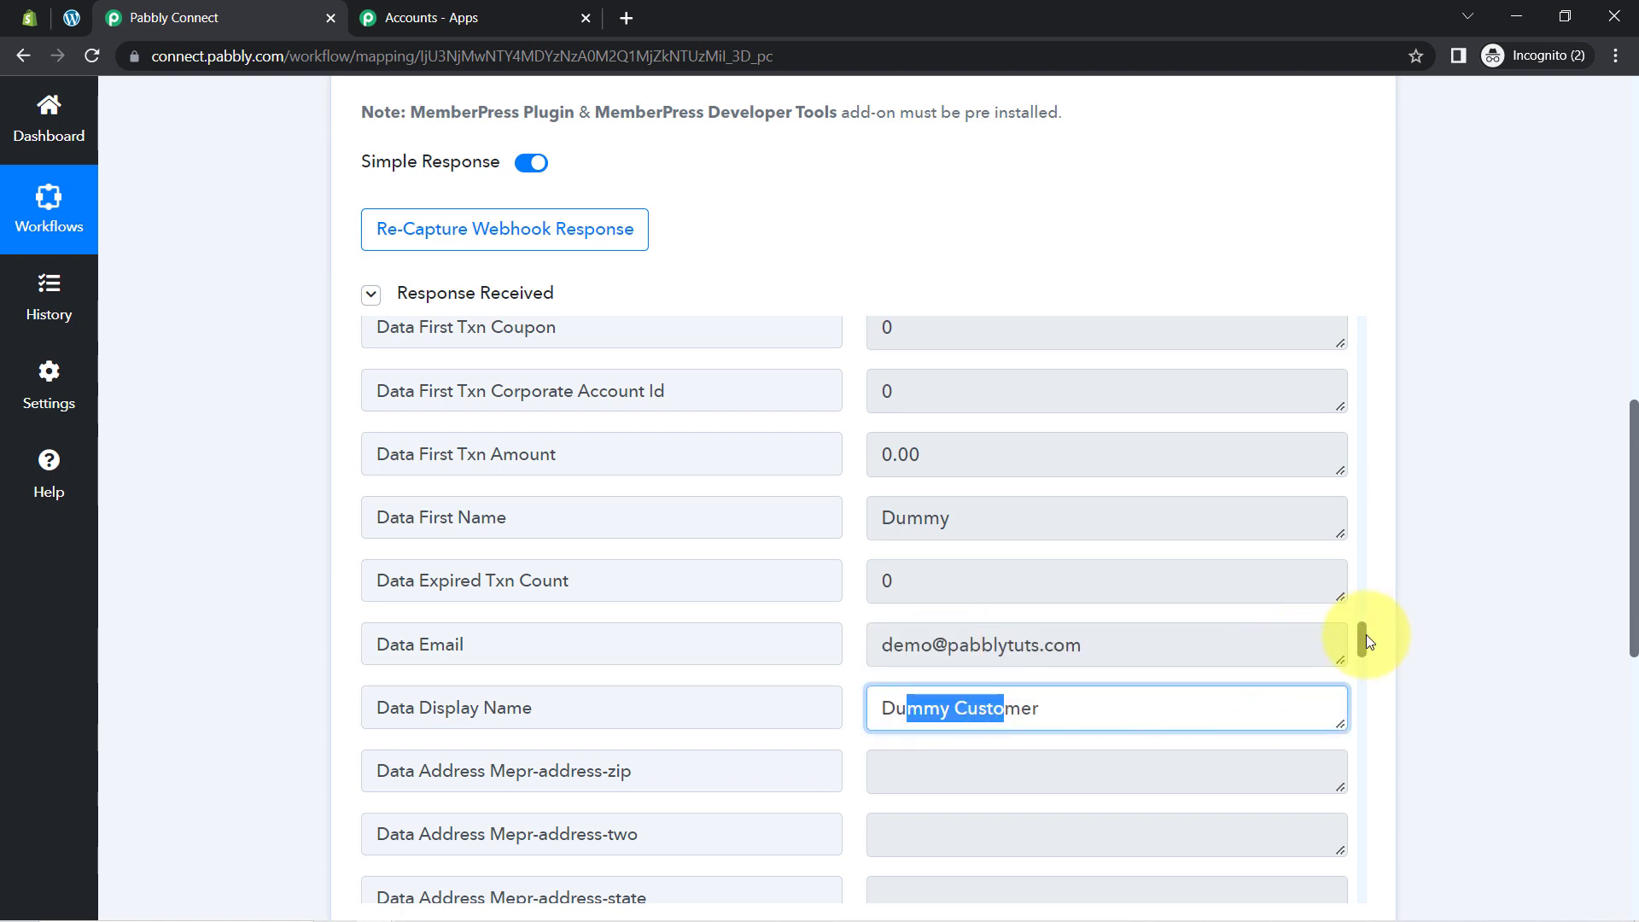
# Step: Verify the membership Title field reads 'Lifetime Membership'
pyautogui.moveTo(1364, 636); pyautogui.dragTo(1354, 699)
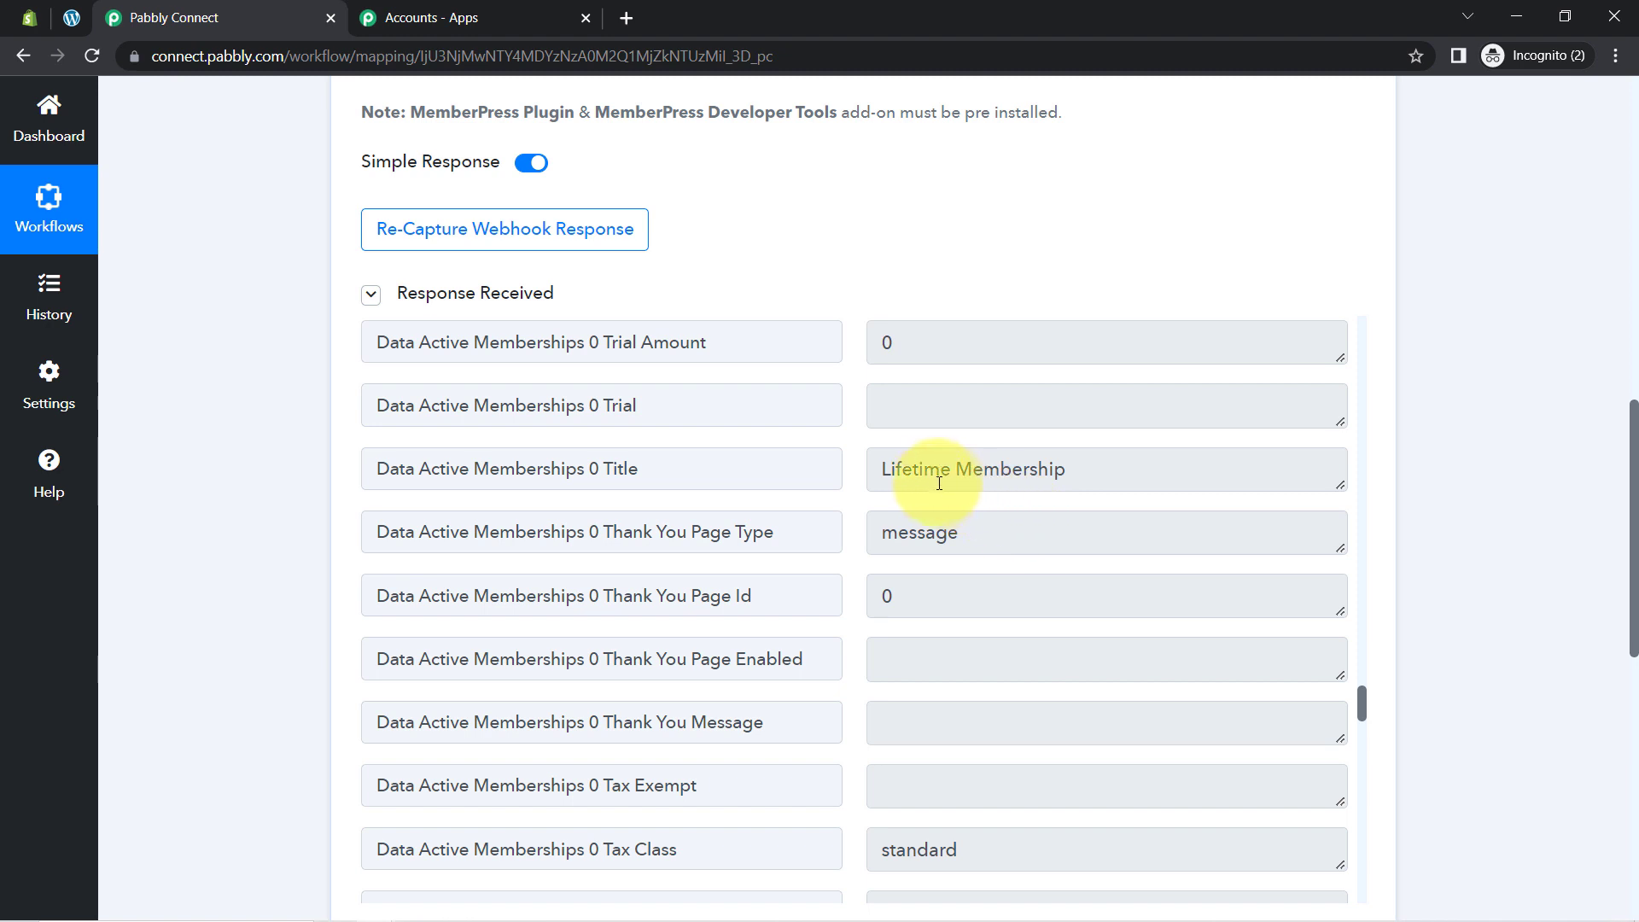
pyautogui.moveTo(921, 477); pyautogui.dragTo(1071, 472)
pyautogui.click(637, 472)
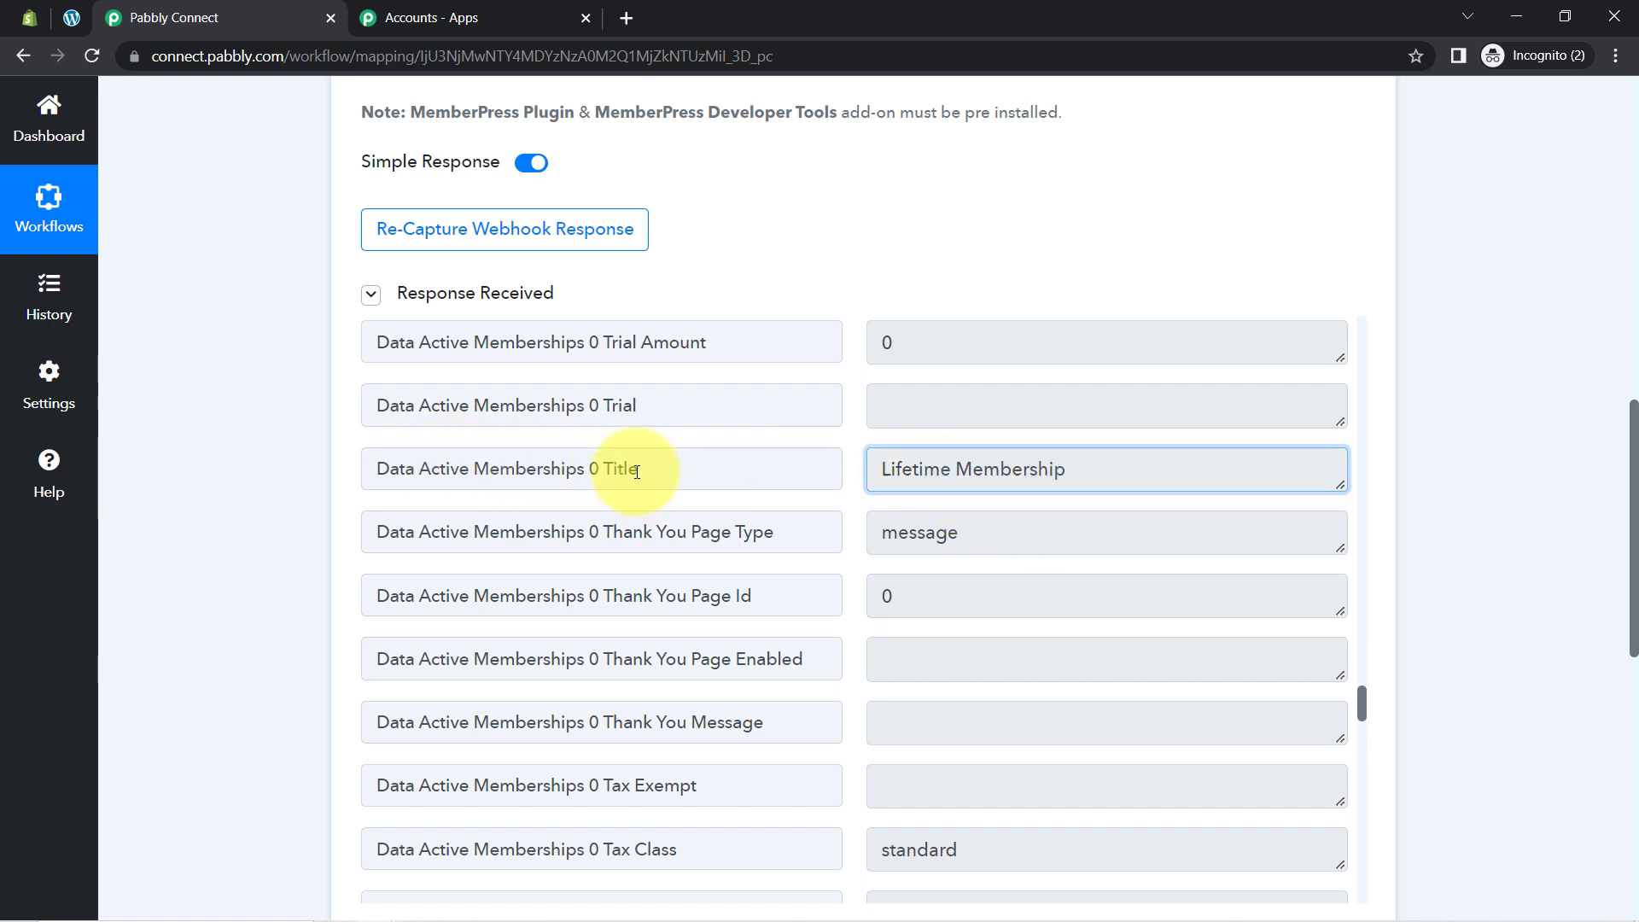
pyautogui.doubleClick(636, 471)
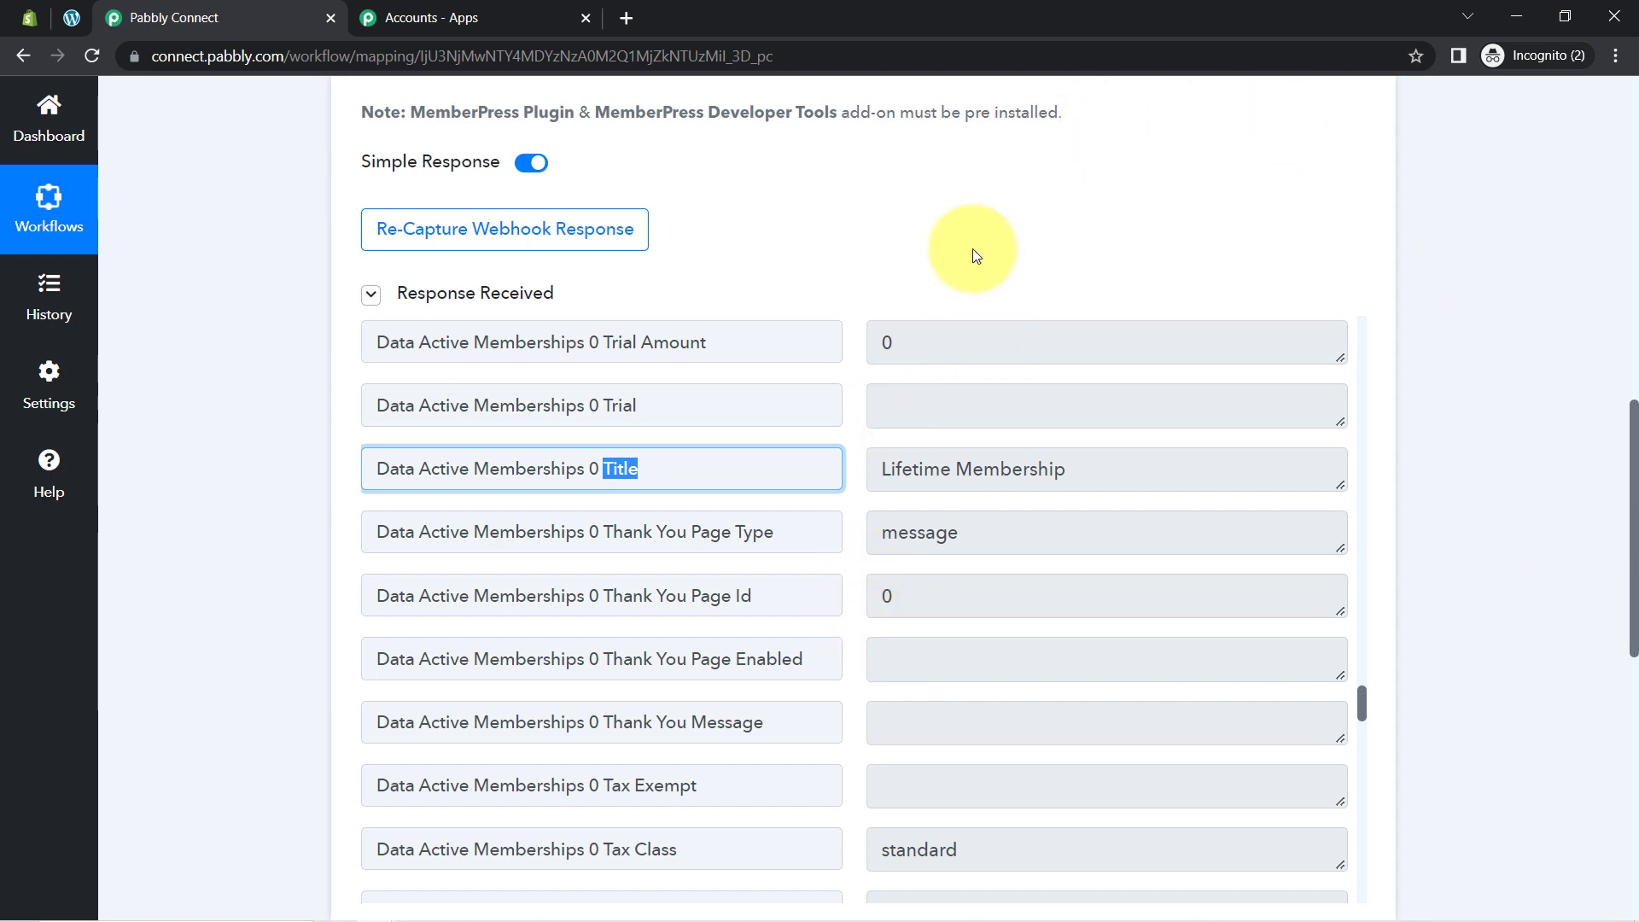
pyautogui.scroll(15, 1598, 556)
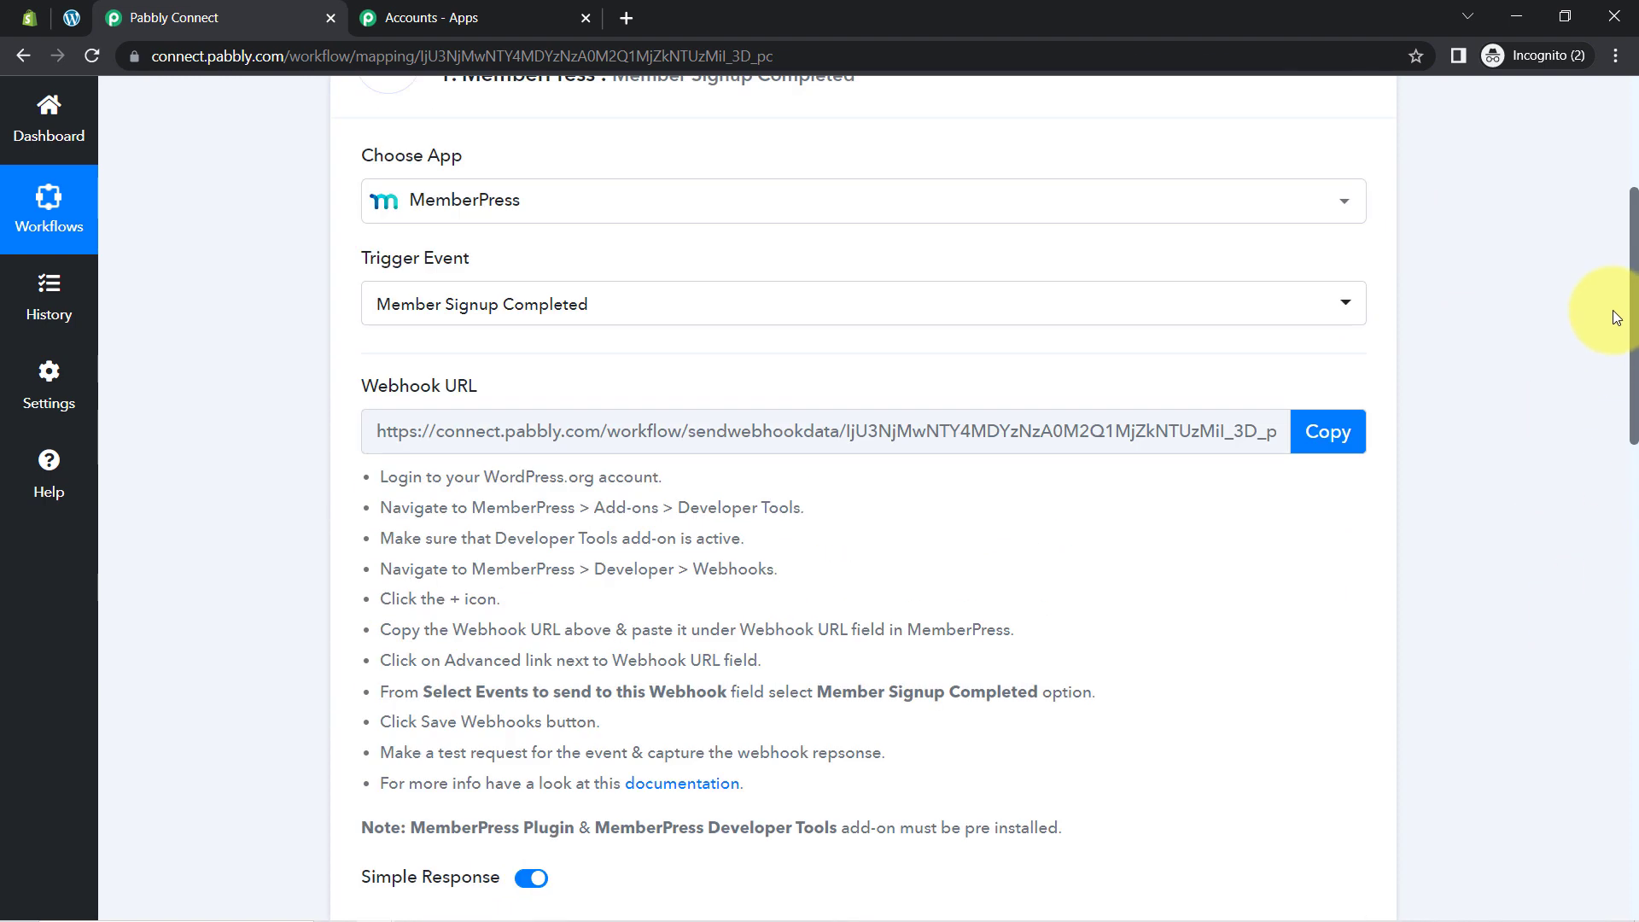
# Step: Open MemberPress Developer Tools in a new tab and review the last Pabbly webhook's events
pyautogui.click(71, 17)
pyautogui.scroll(-1, 94, 701)
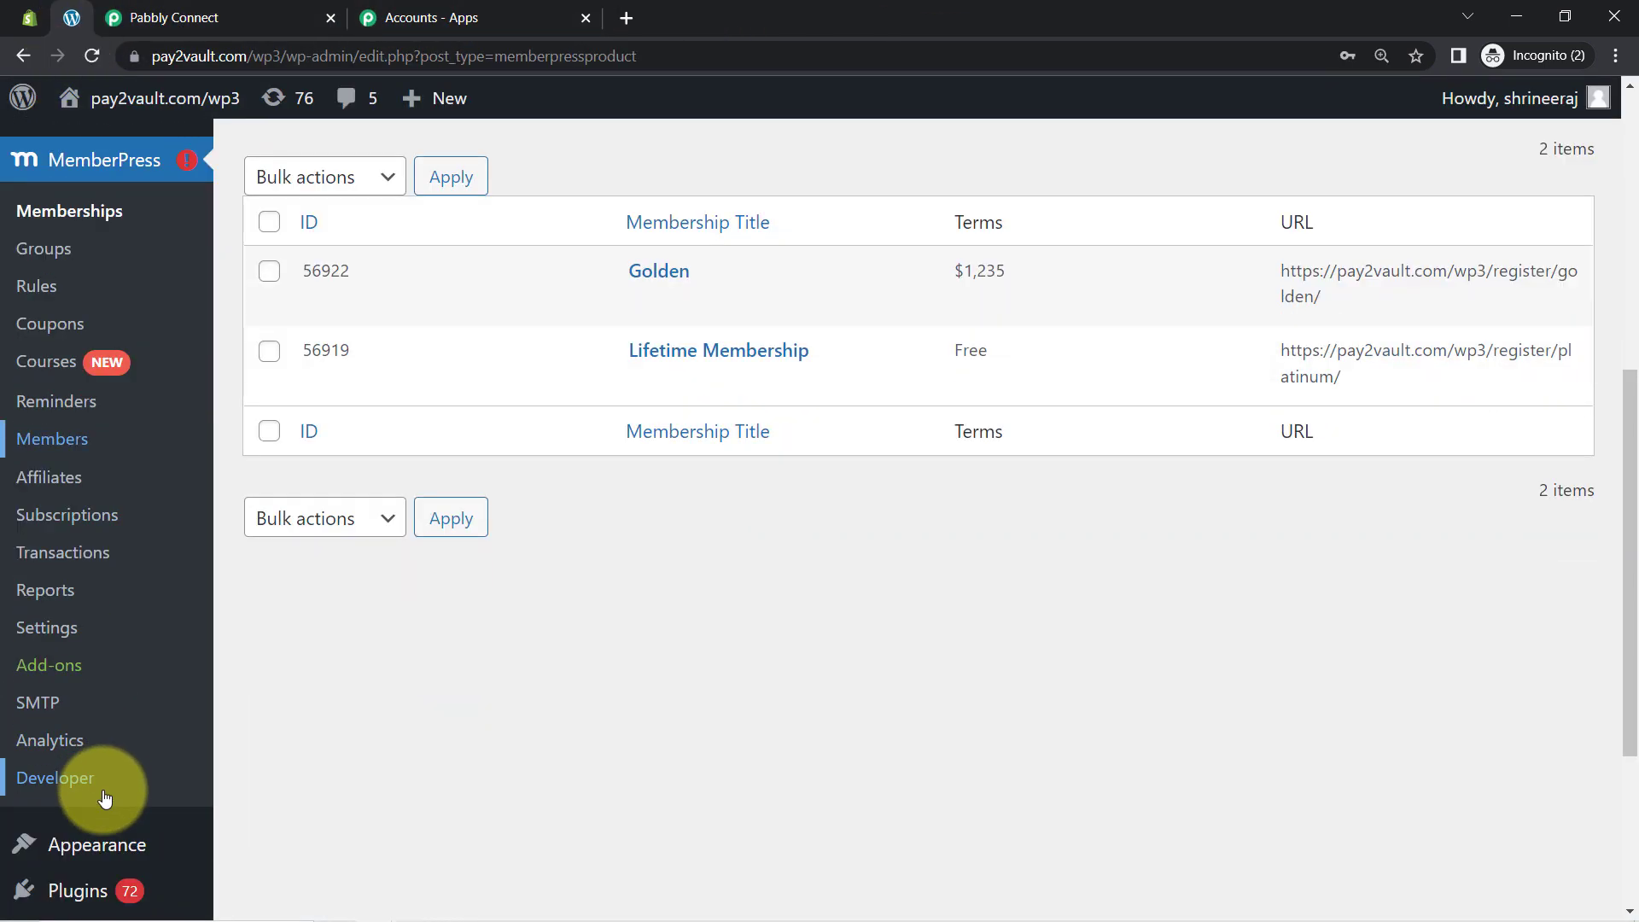
pyautogui.rightClick(59, 775)
pyautogui.click(128, 606)
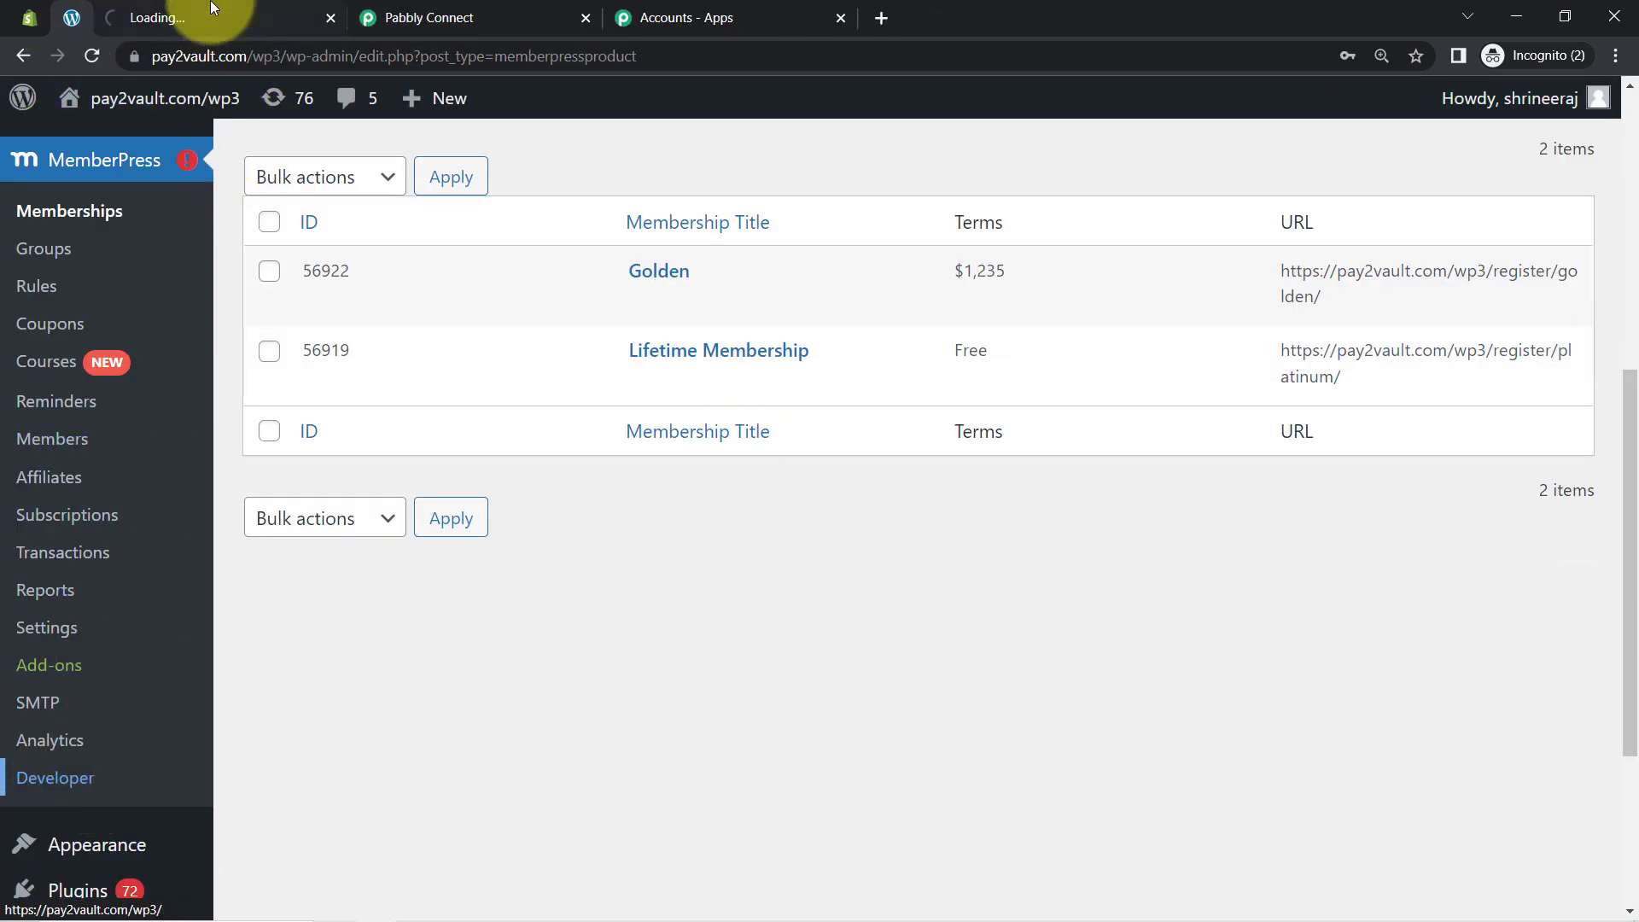
pyautogui.click(212, 9)
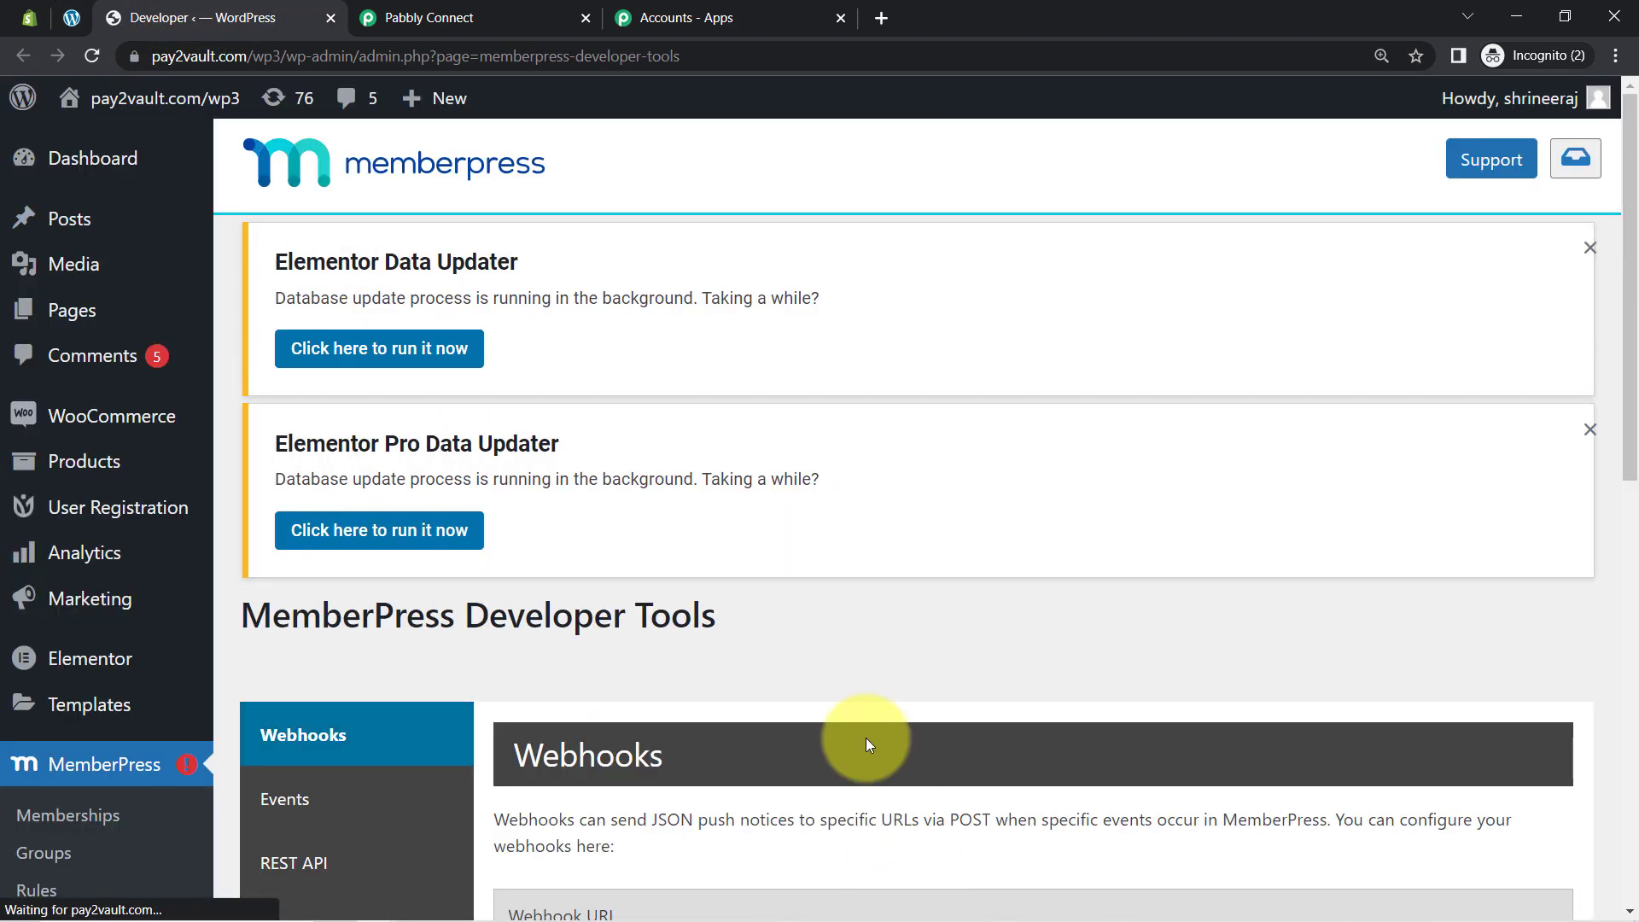
pyautogui.scroll(-10, 866, 738)
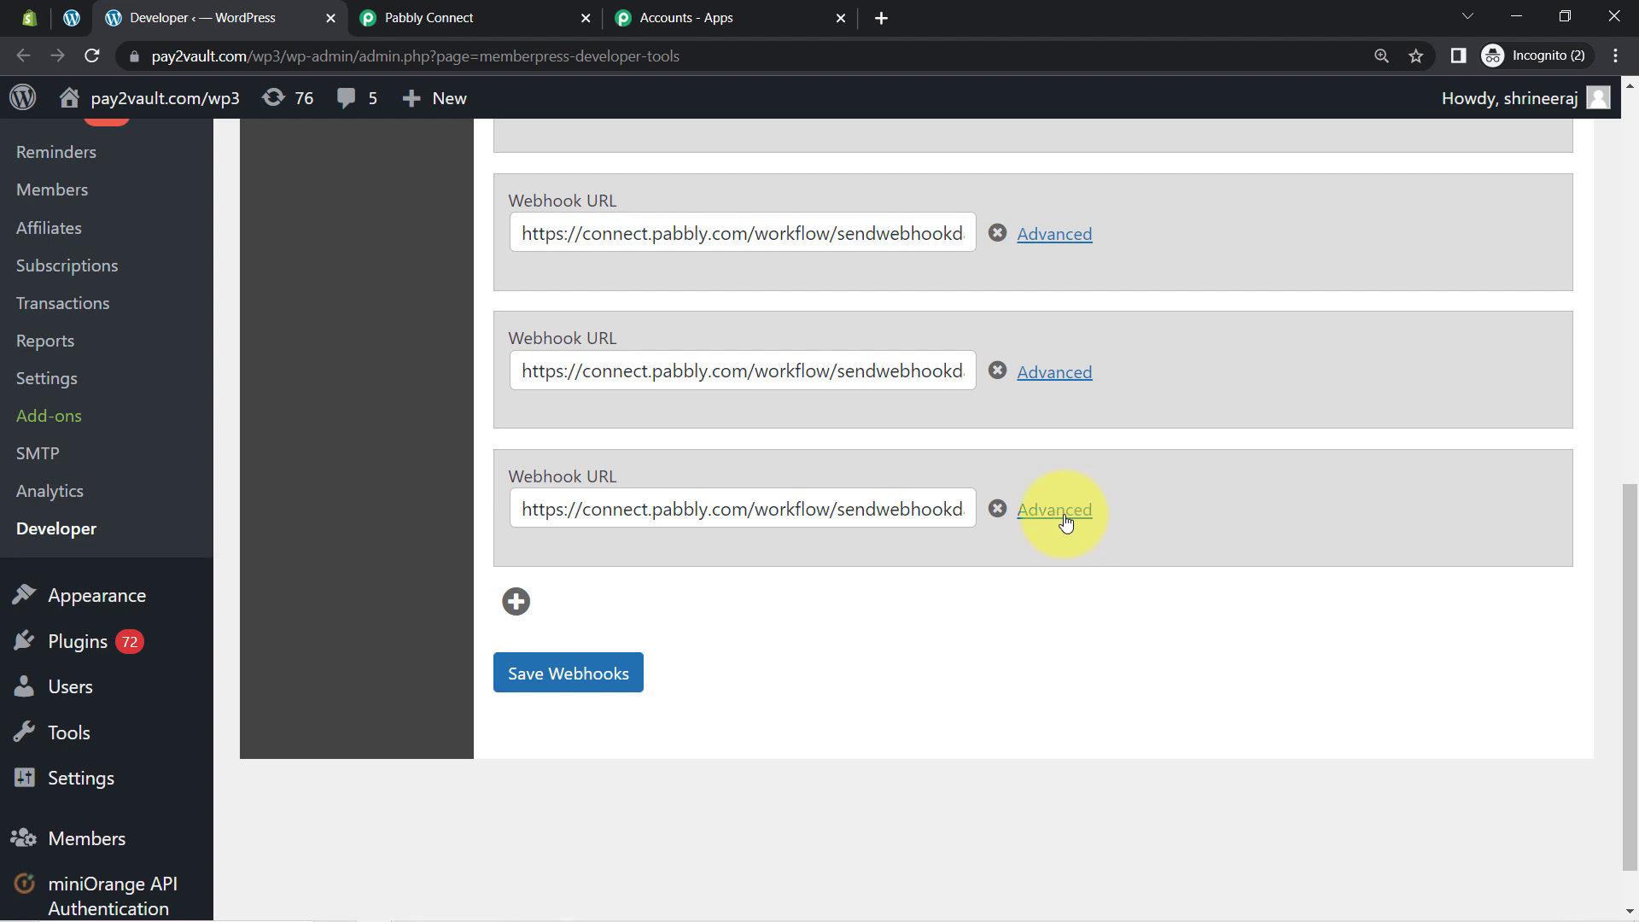
pyautogui.click(1055, 510)
pyautogui.scroll(-3, 651, 560)
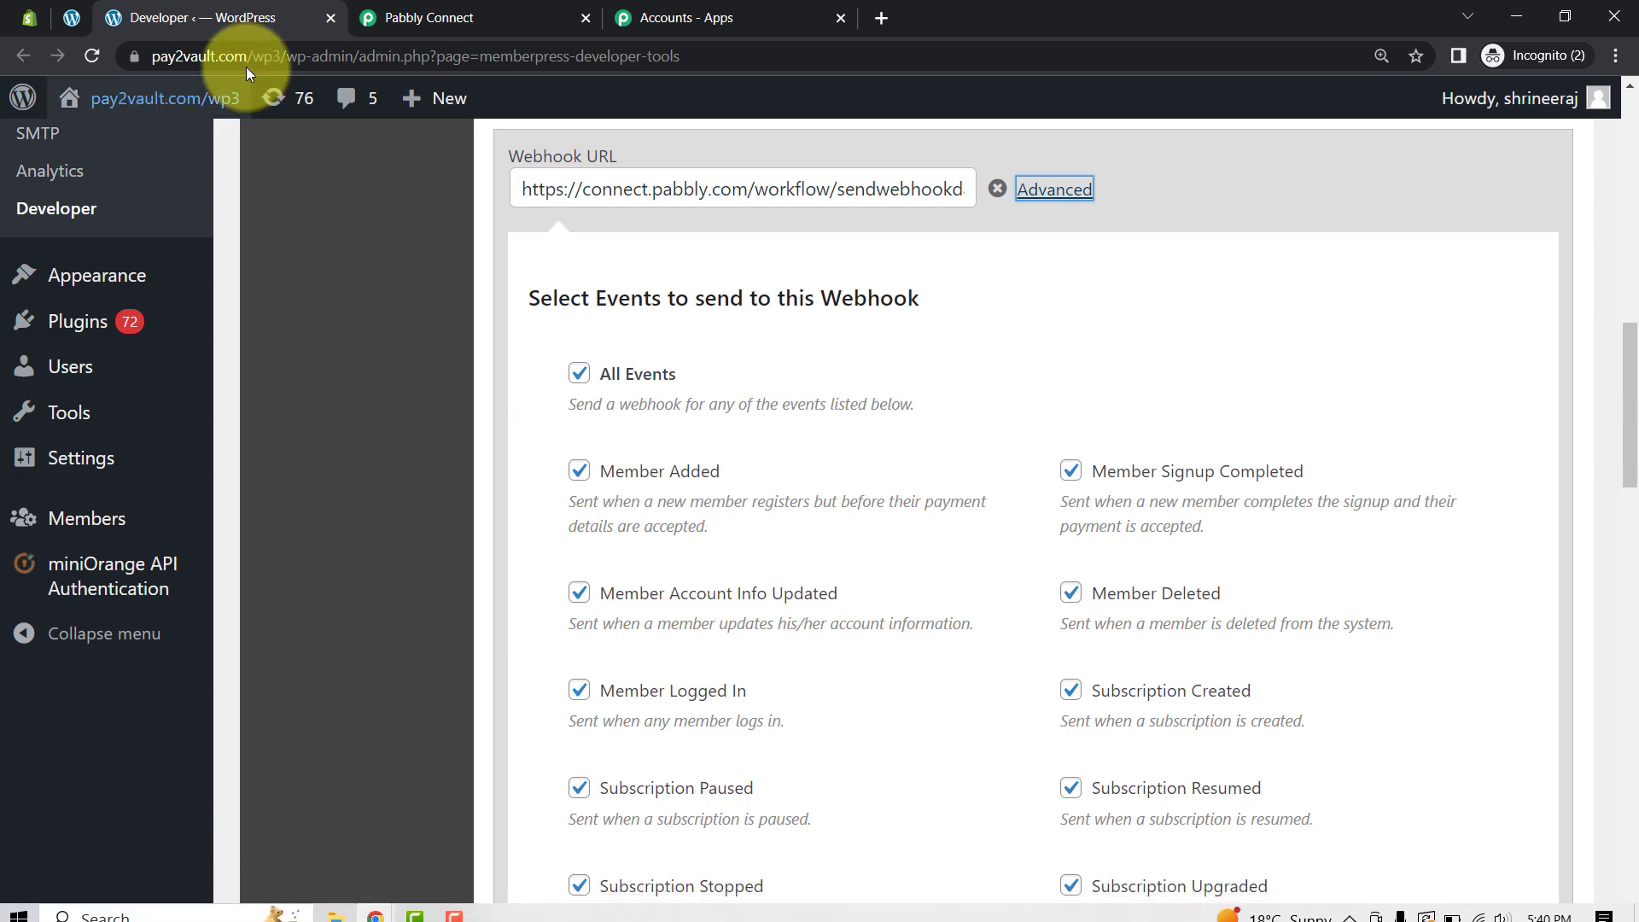
pyautogui.click(444, 7)
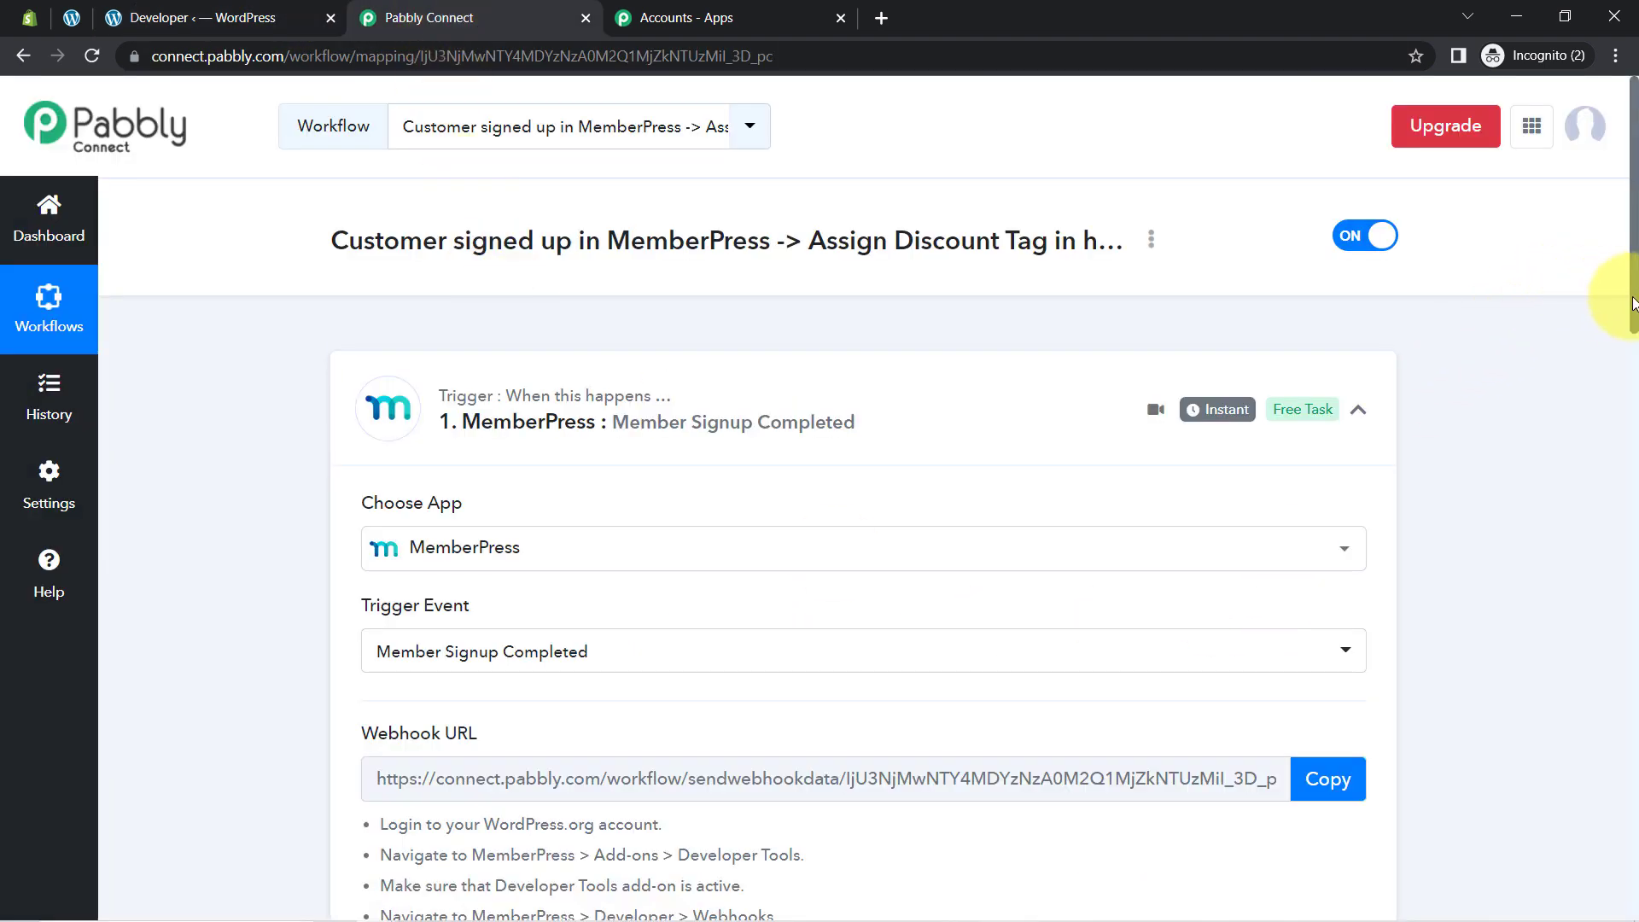
# Step: Expand the Action card, search 'shopi' and select Shopify as the action app
pyautogui.scroll(-1, 1630, 328)
pyautogui.moveTo(1632, 333); pyautogui.dragTo(1633, 384)
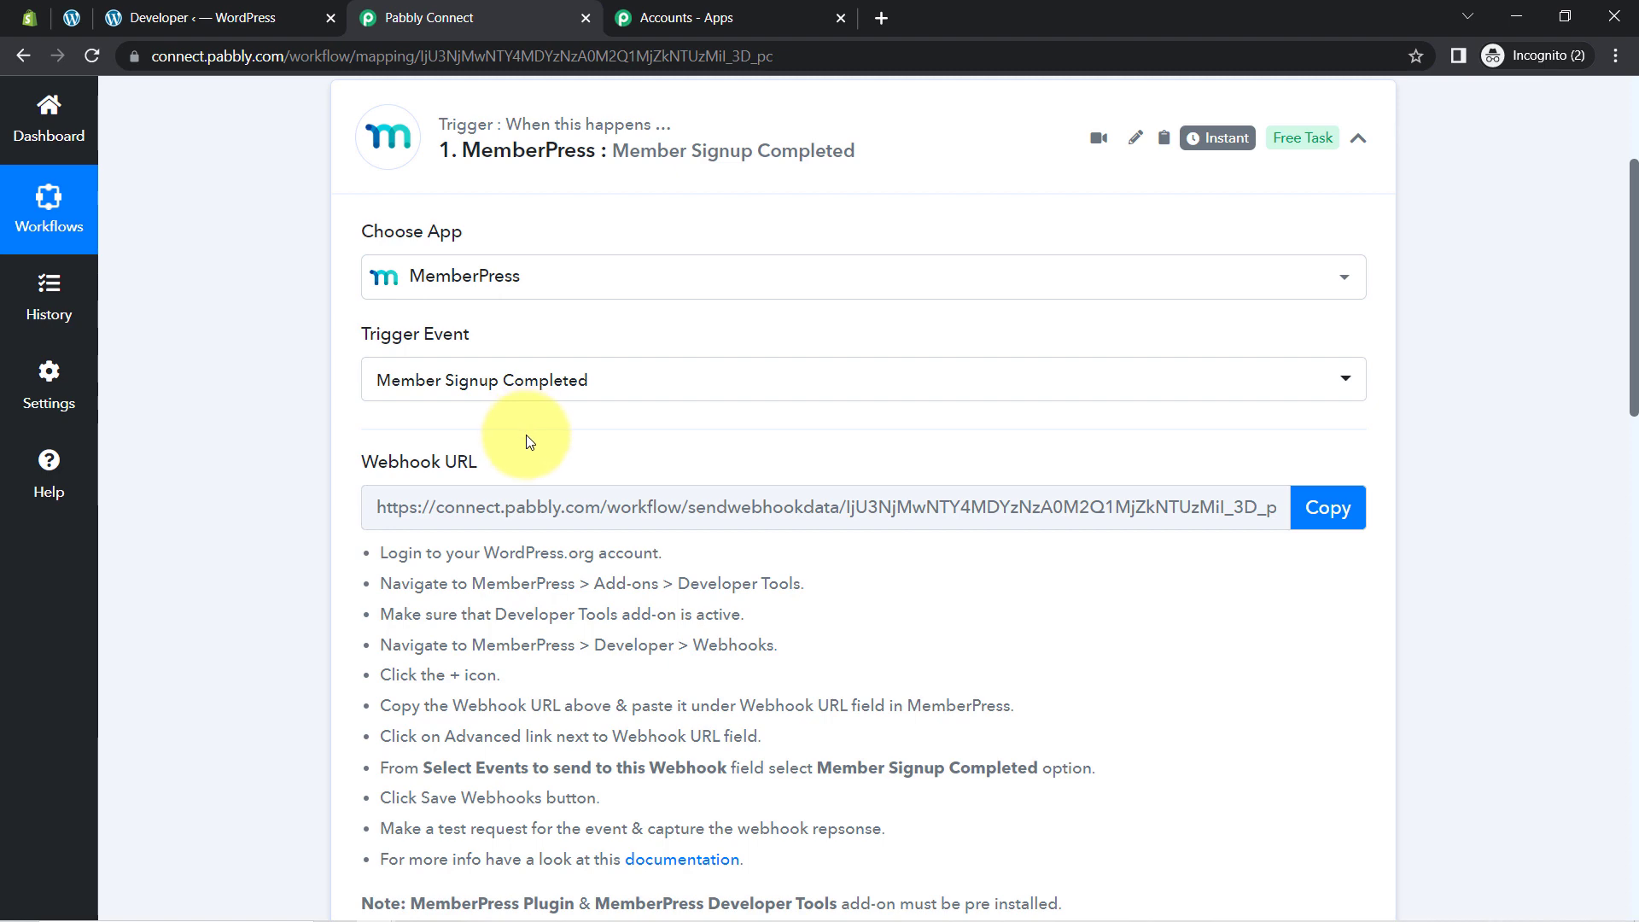
pyautogui.moveTo(1633, 347); pyautogui.dragTo(1633, 810)
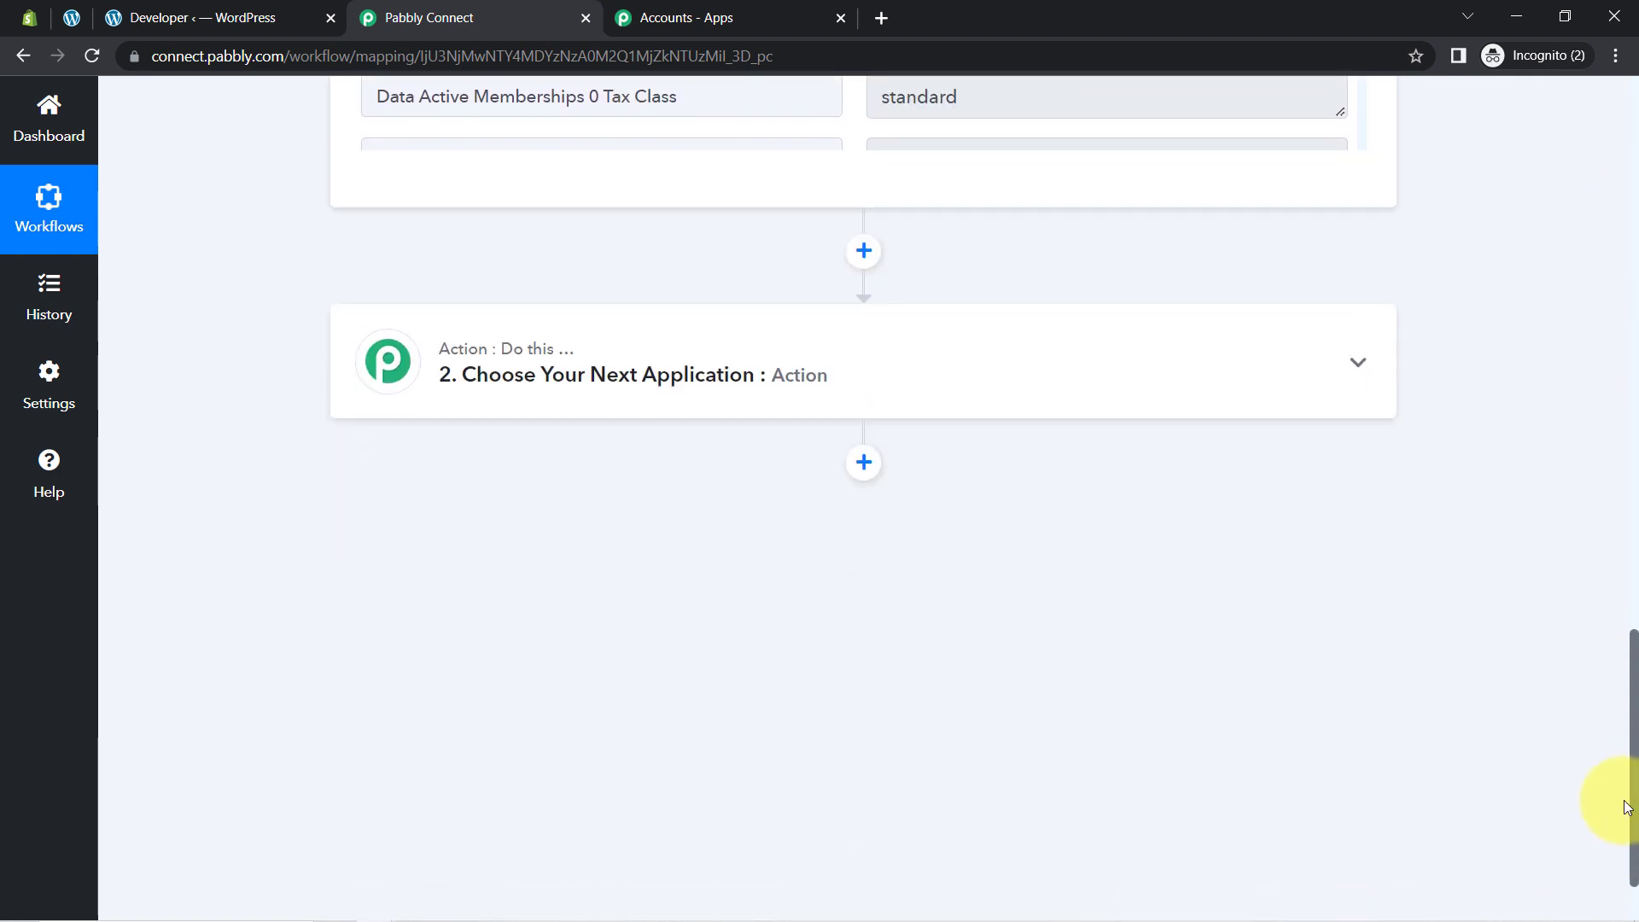
pyautogui.click(686, 388)
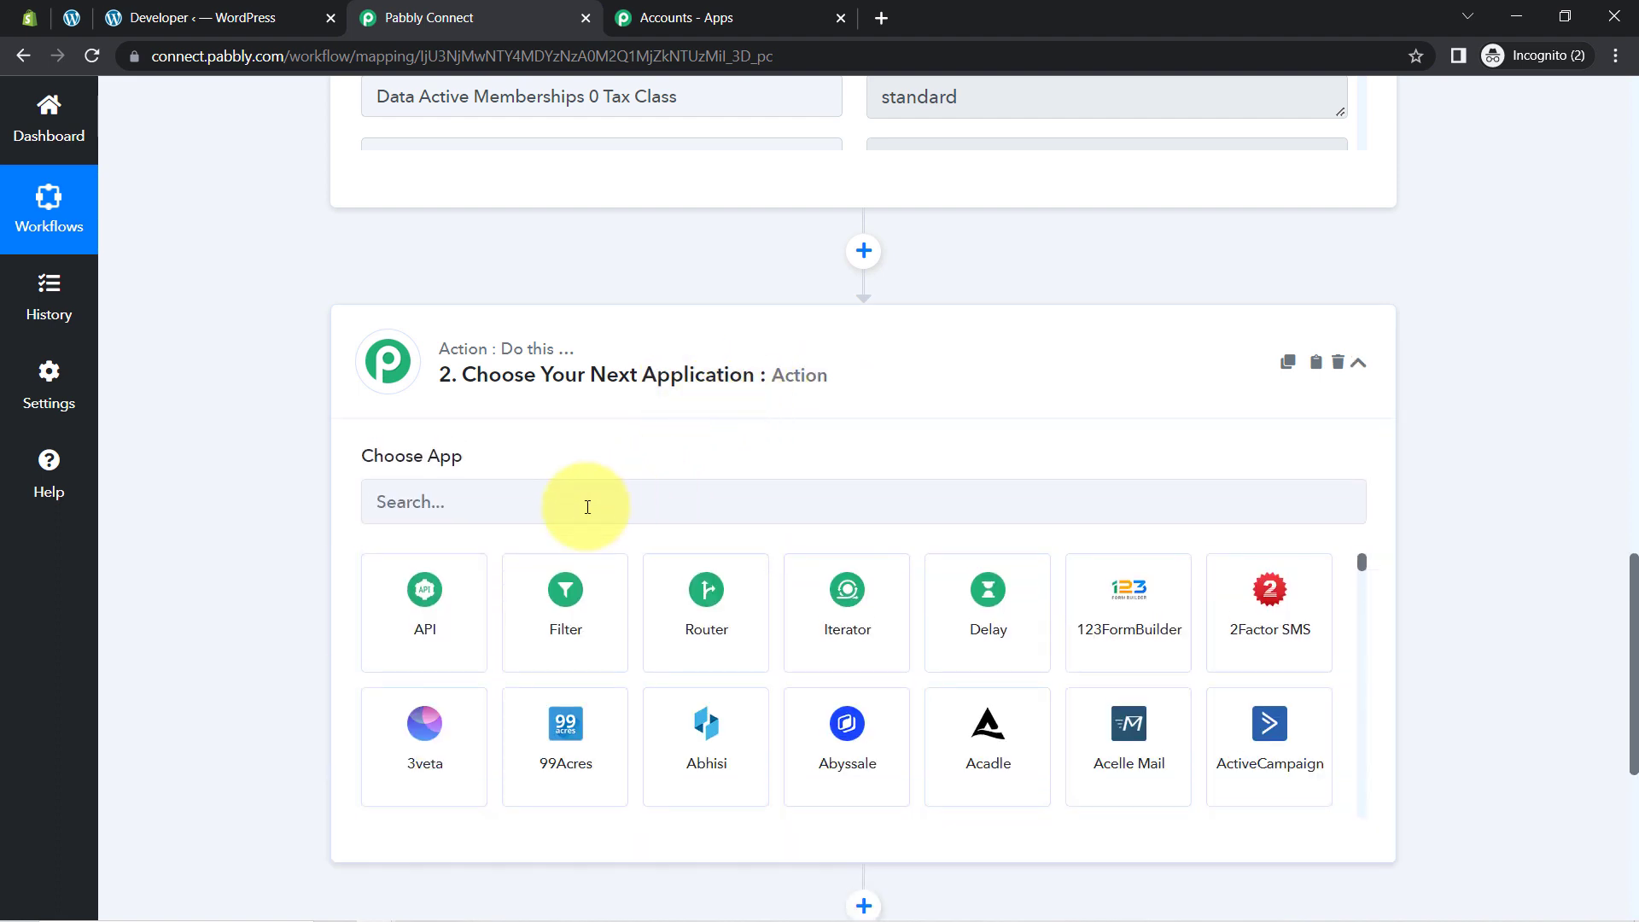
pyautogui.click(608, 483)
pyautogui.write('shopu')
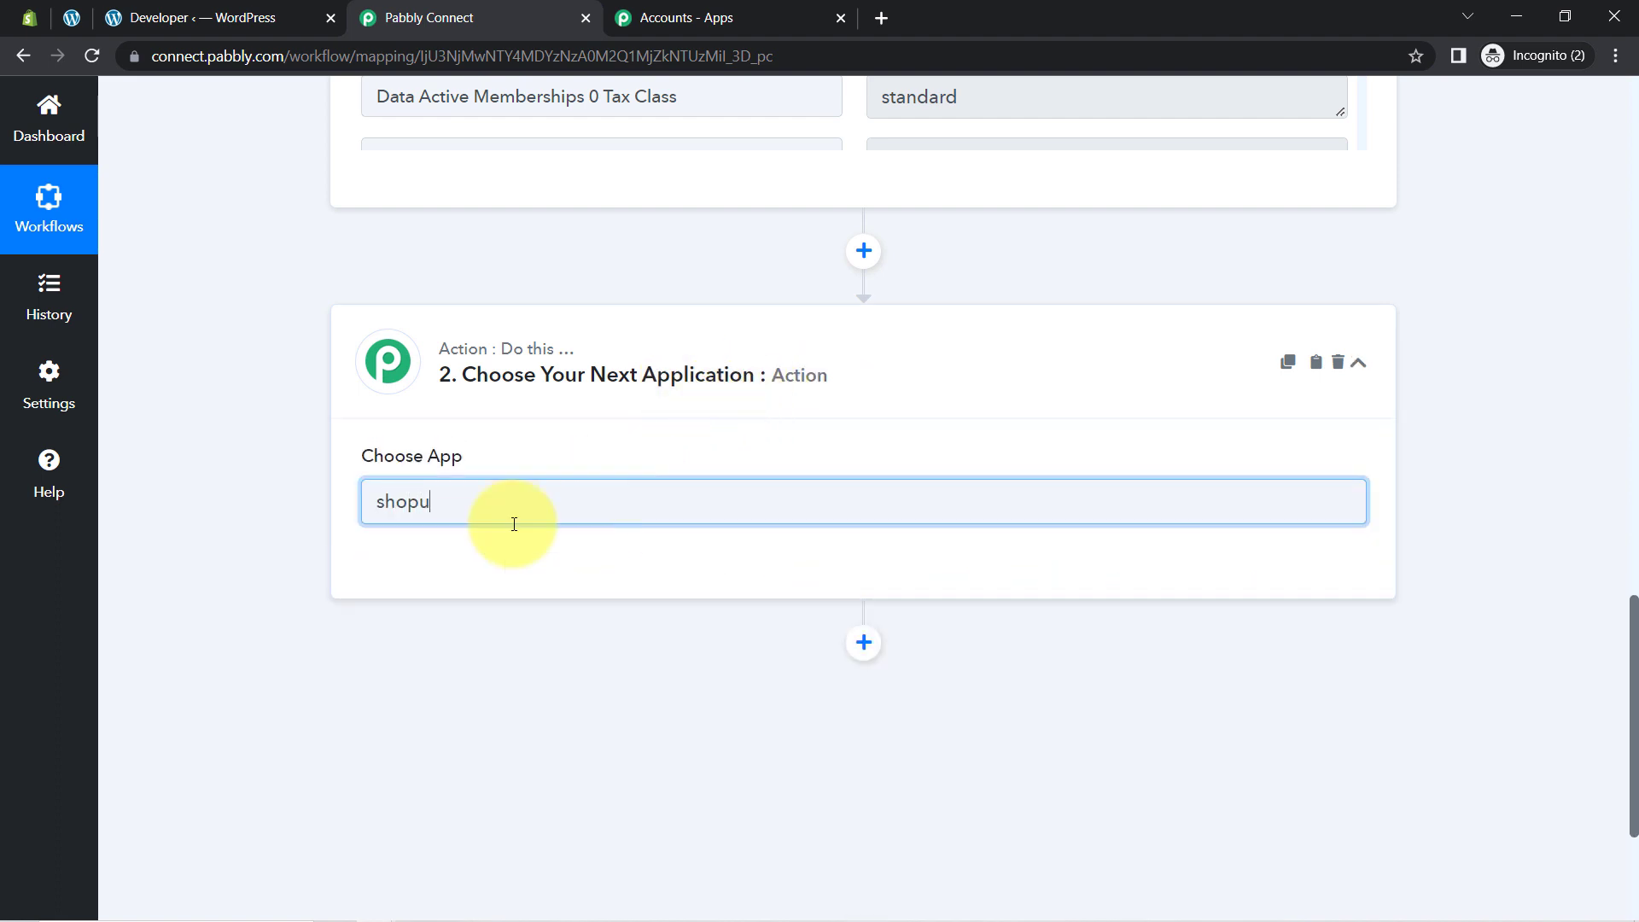
pyautogui.press('BackSpace')
pyautogui.write('i')
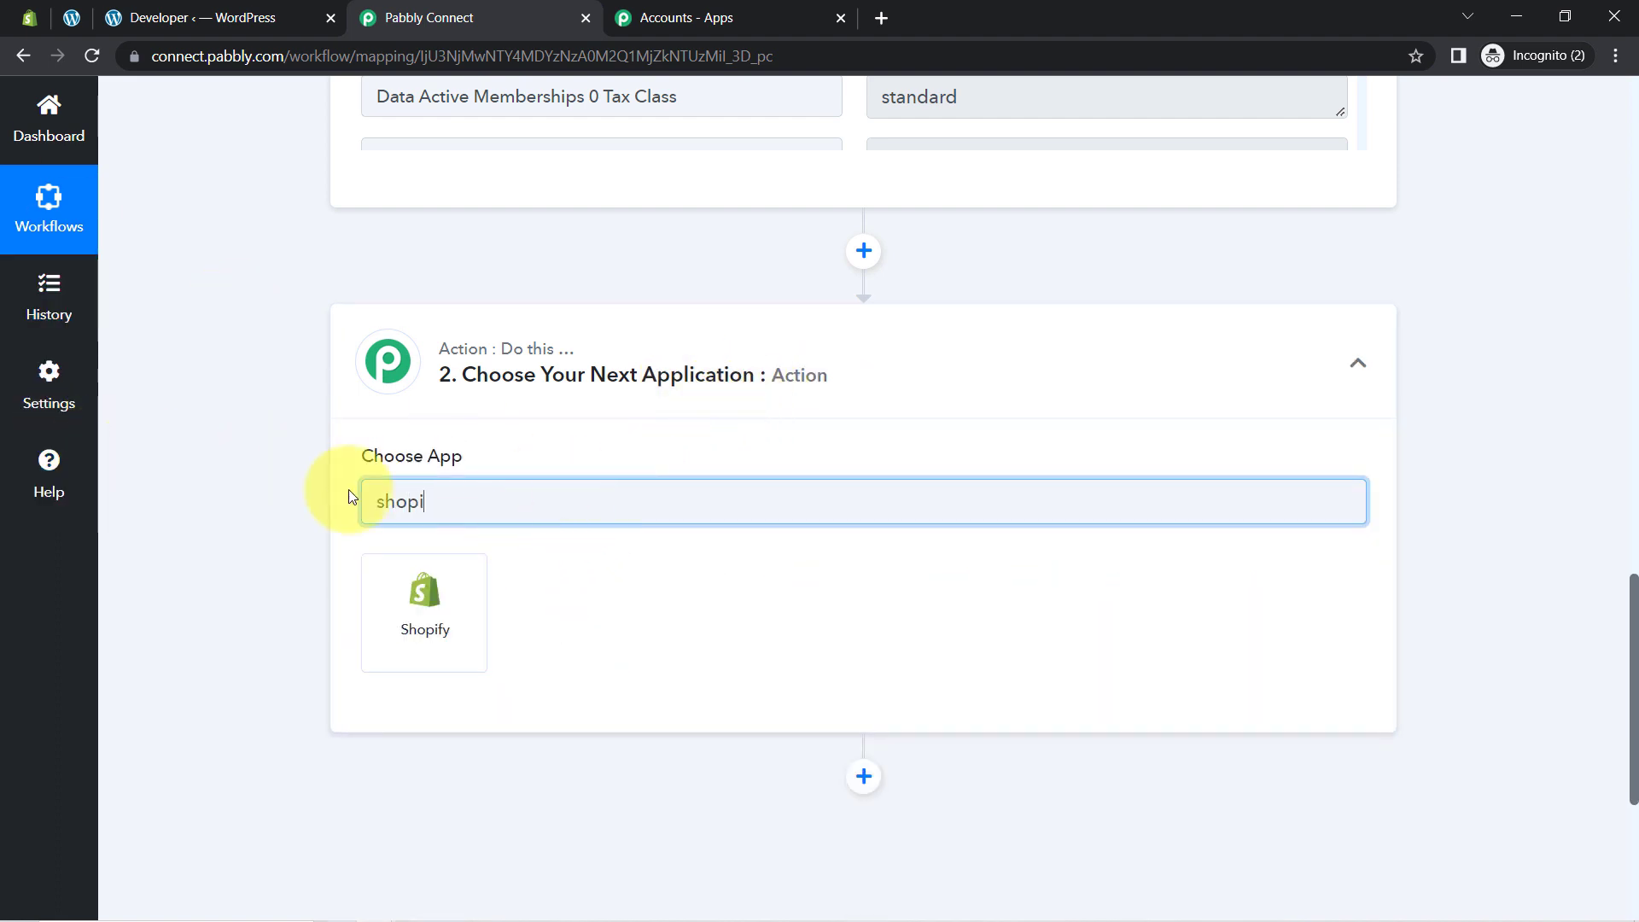
pyautogui.click(454, 627)
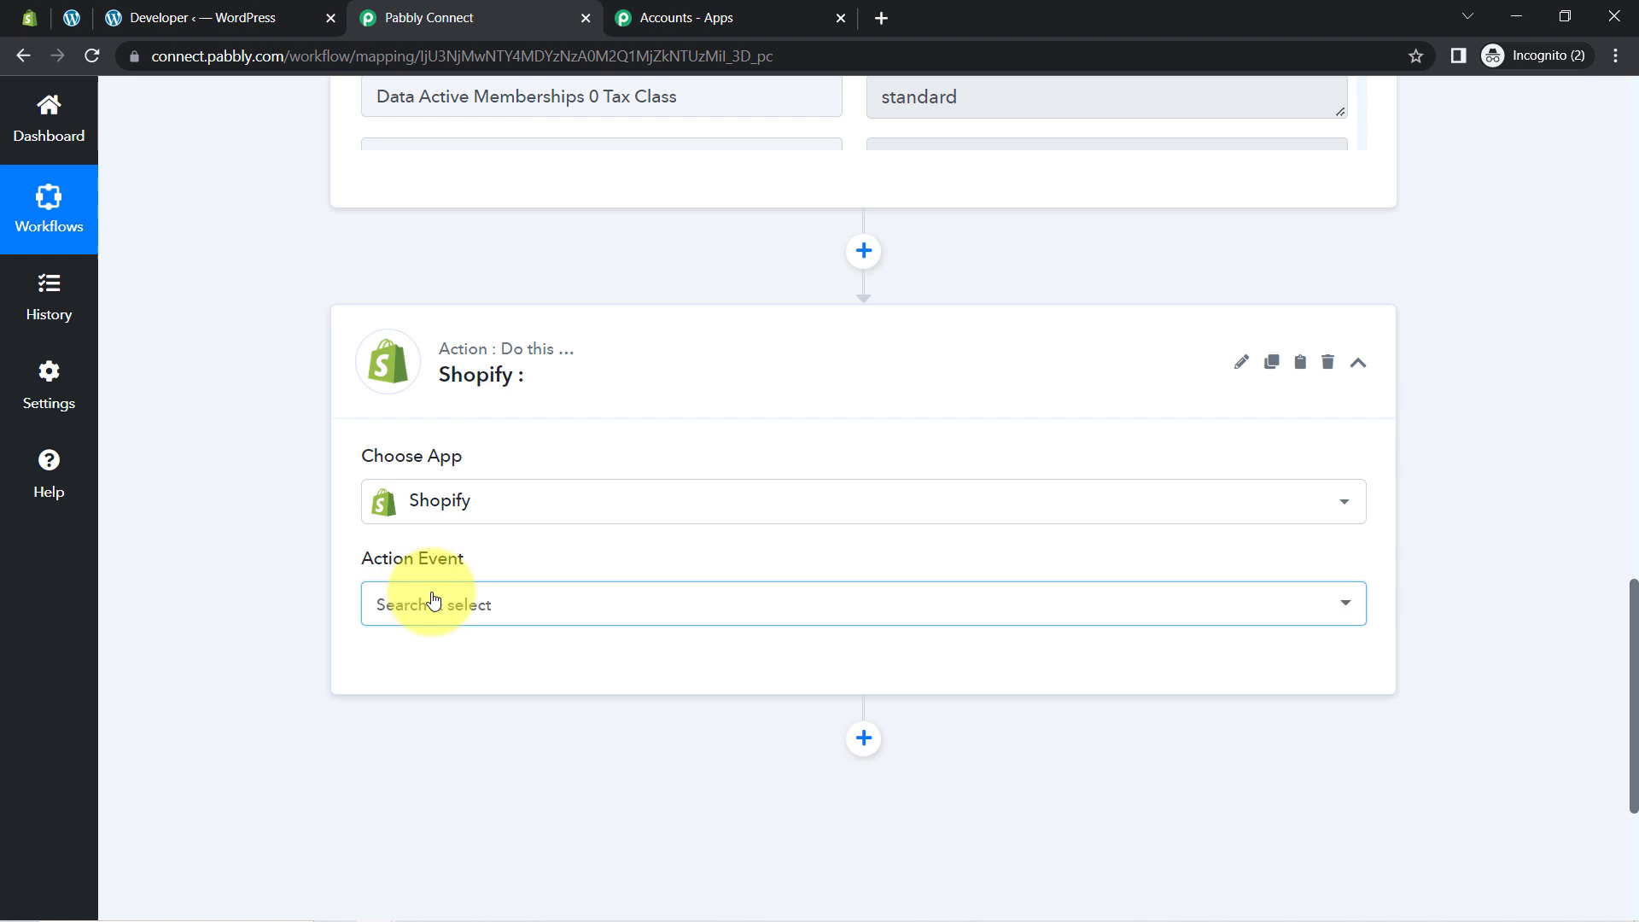
# Step: Set the Shopify action event to Find Customer by Email and start connecting the Shopify account
pyautogui.click(434, 599)
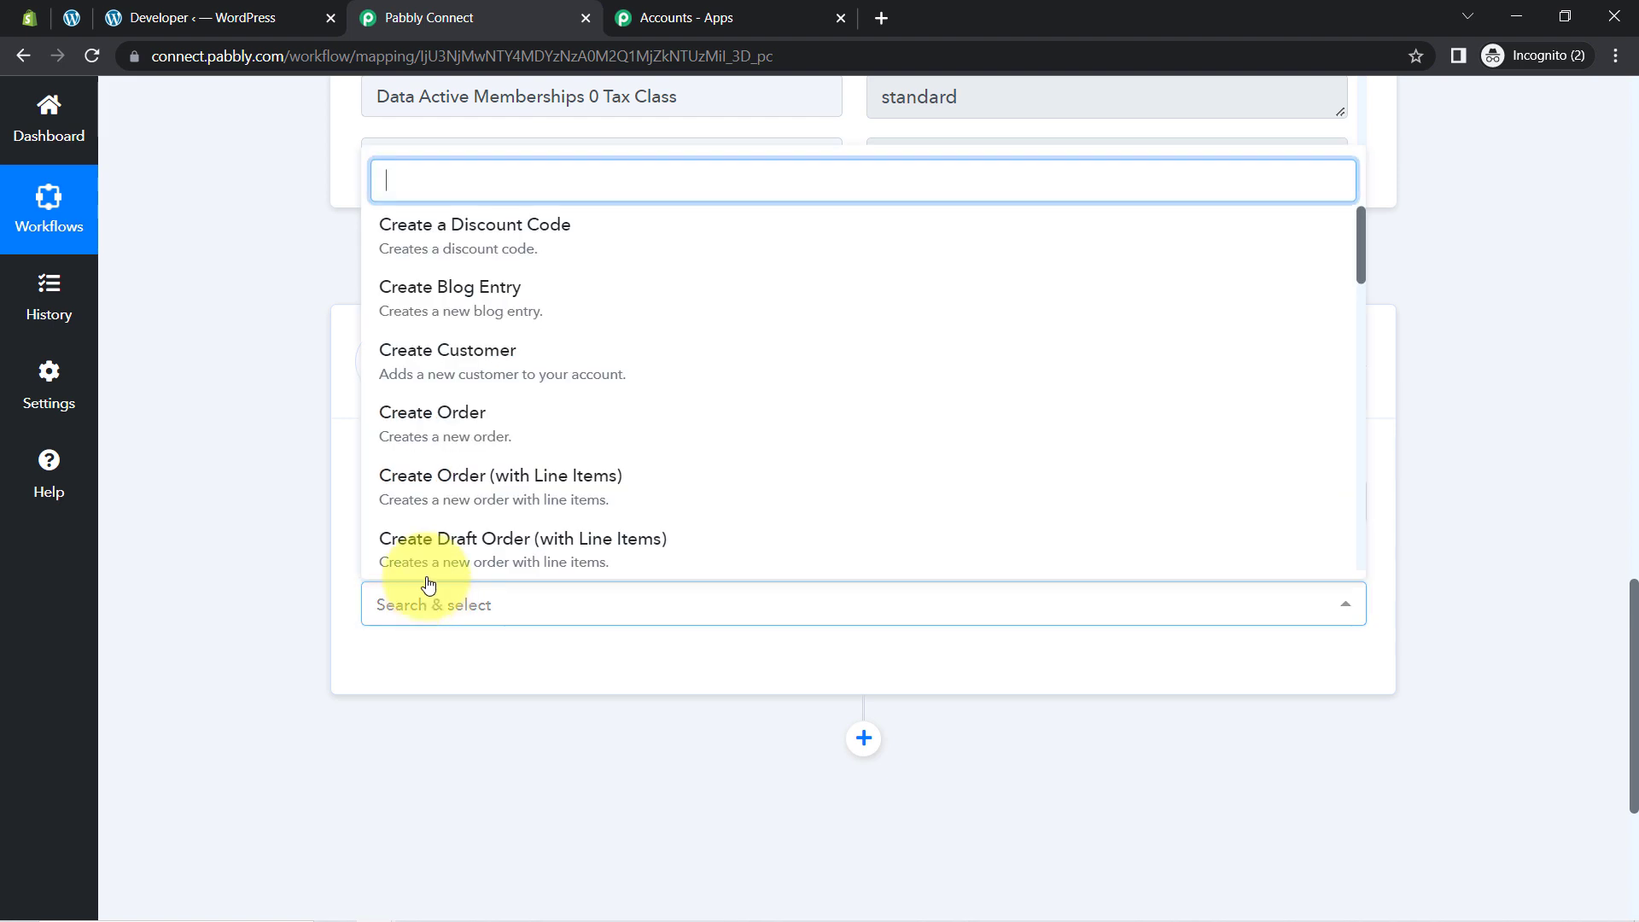
pyautogui.write('sear')
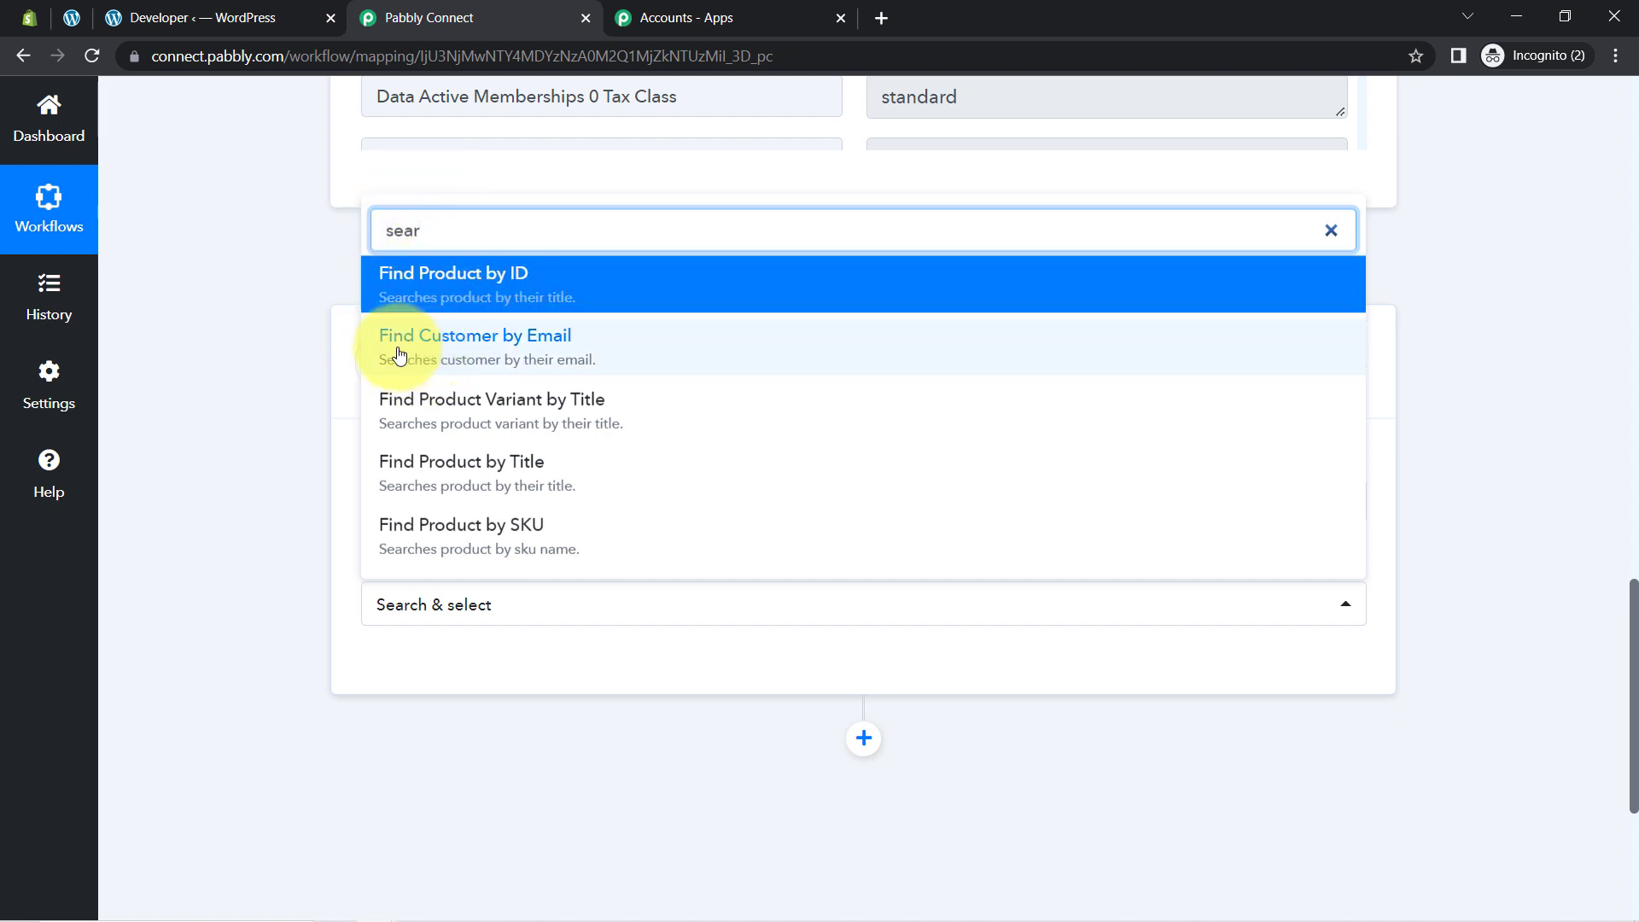
pyautogui.click(461, 355)
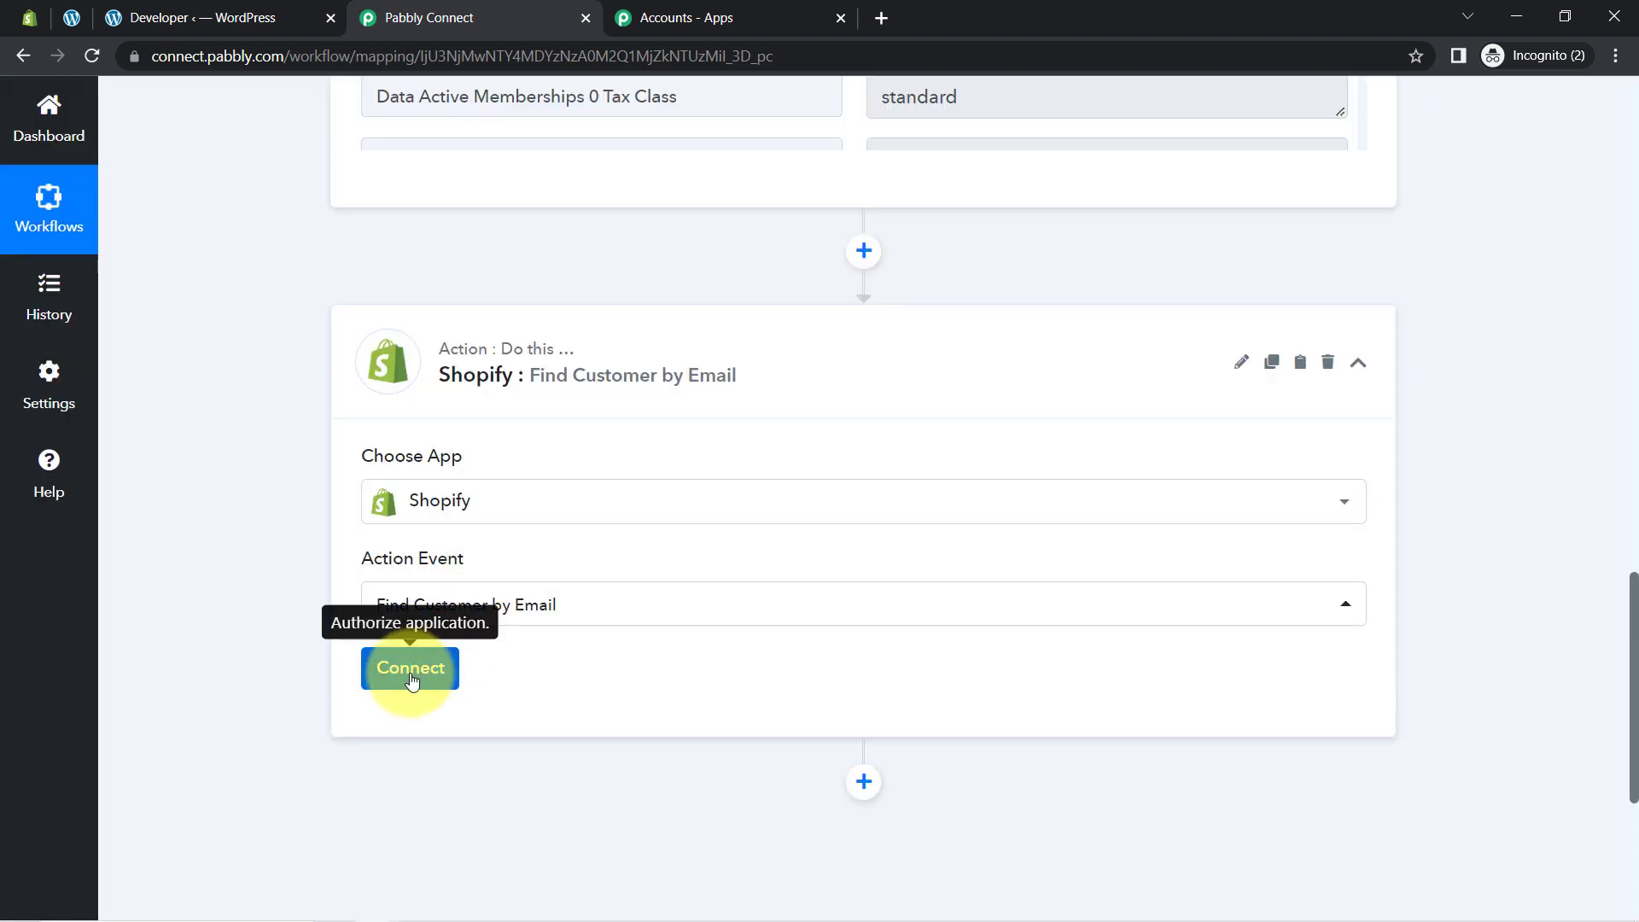
pyautogui.click(411, 679)
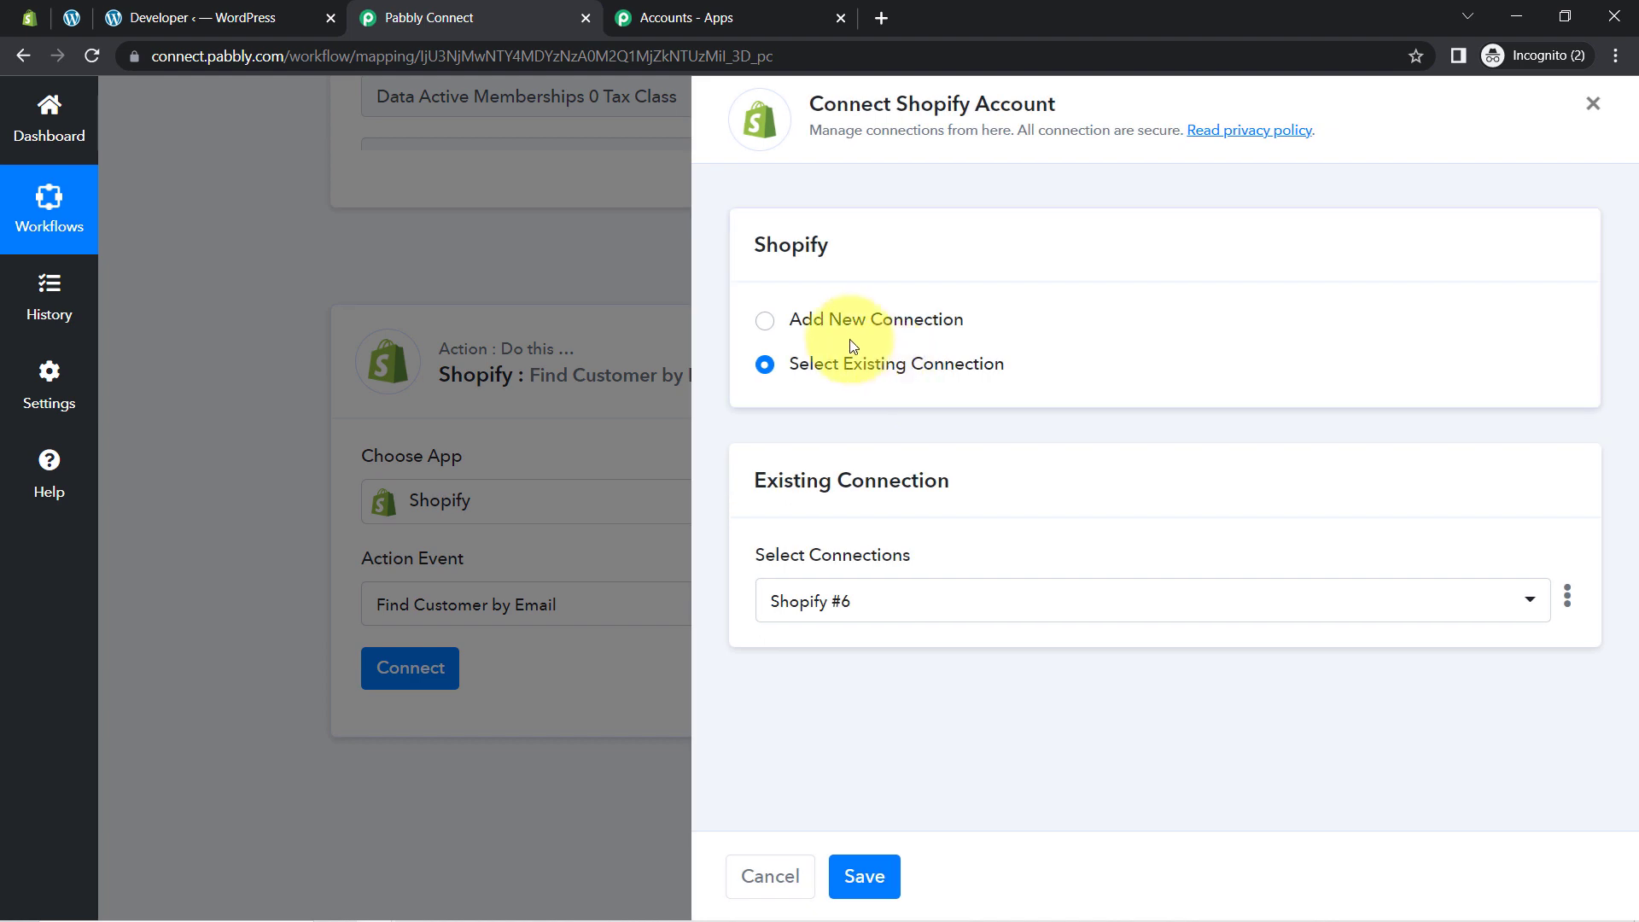
# Step: Choose to add a new Shopify connection and copy the 27df31 subdomain from the Shopify admin URL
pyautogui.click(845, 333)
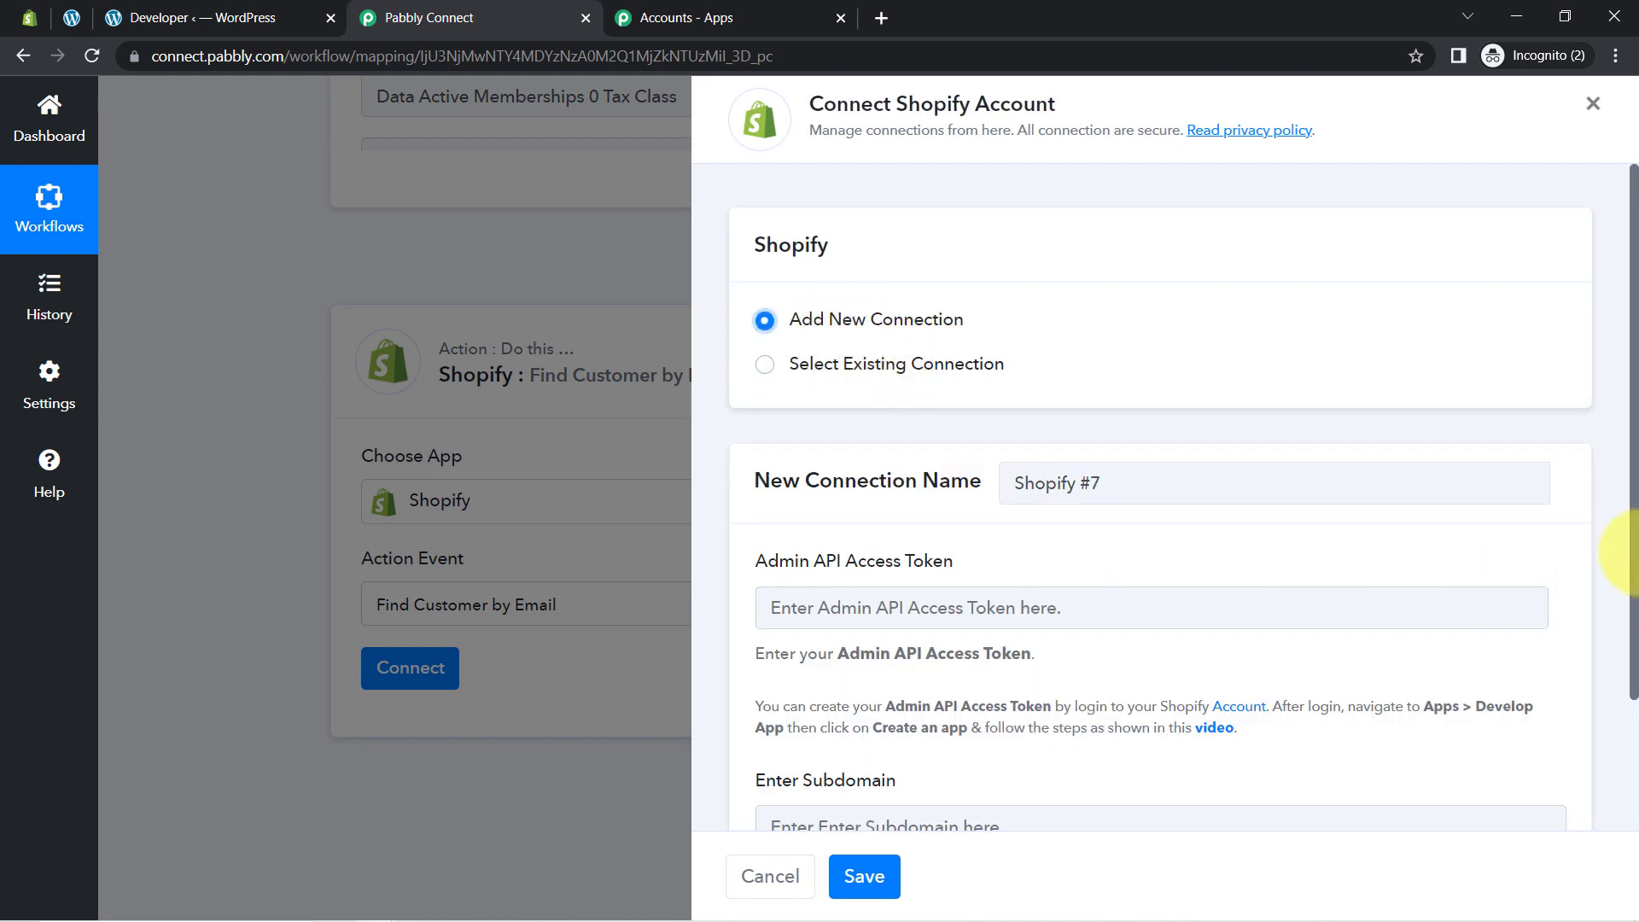
pyautogui.moveTo(1634, 551); pyautogui.dragTo(1635, 713)
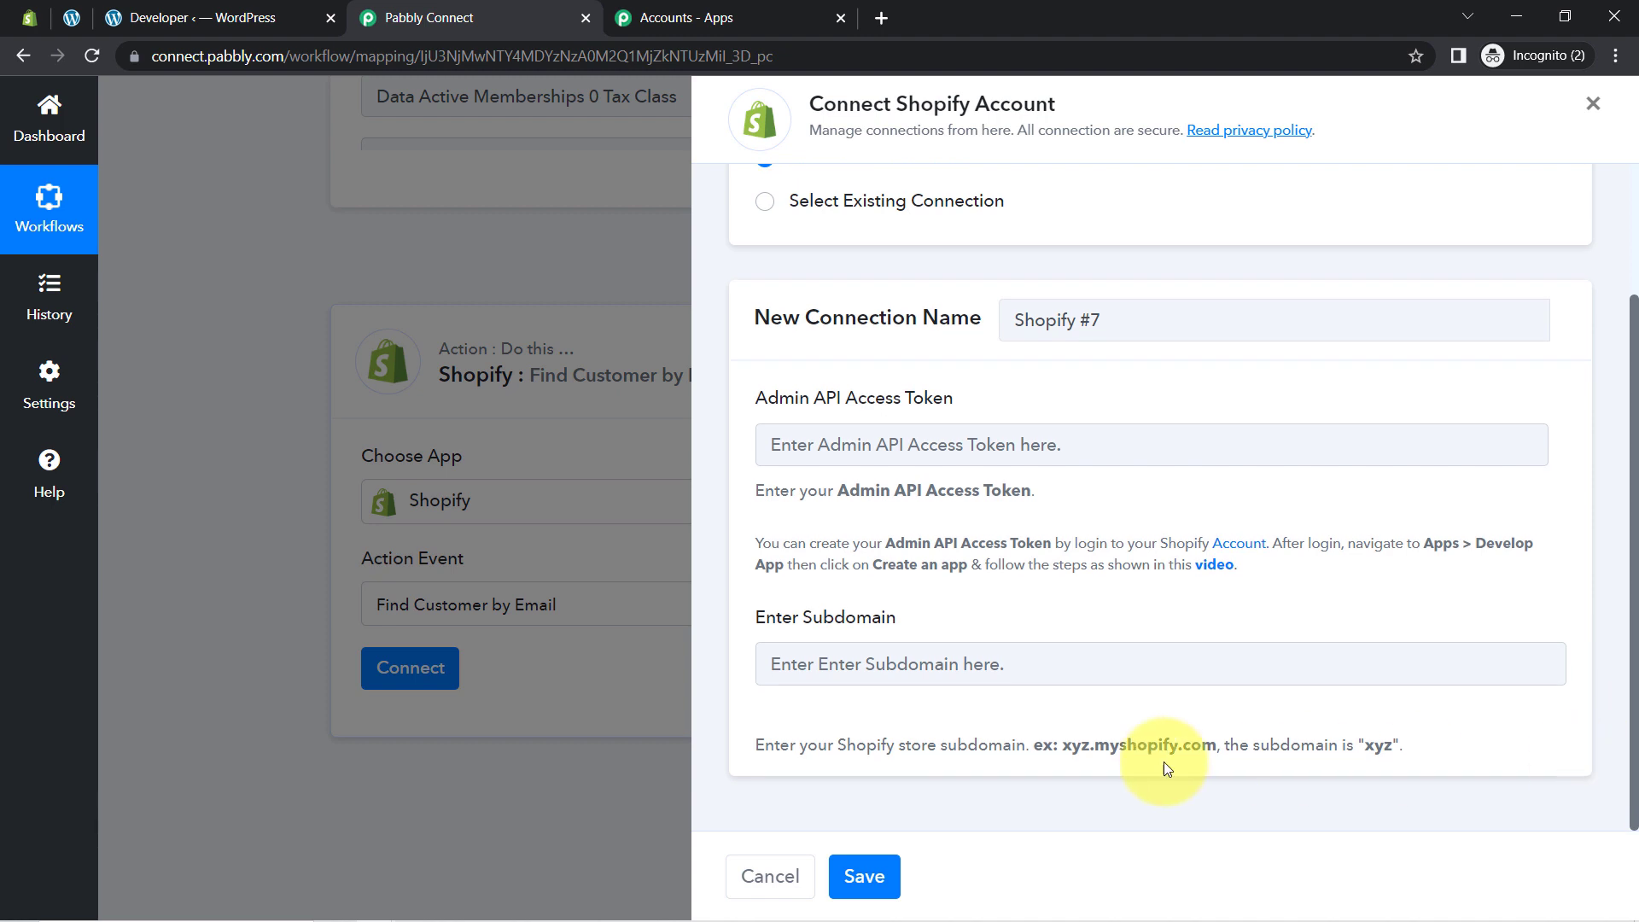
pyautogui.moveTo(837, 747); pyautogui.dragTo(1412, 769)
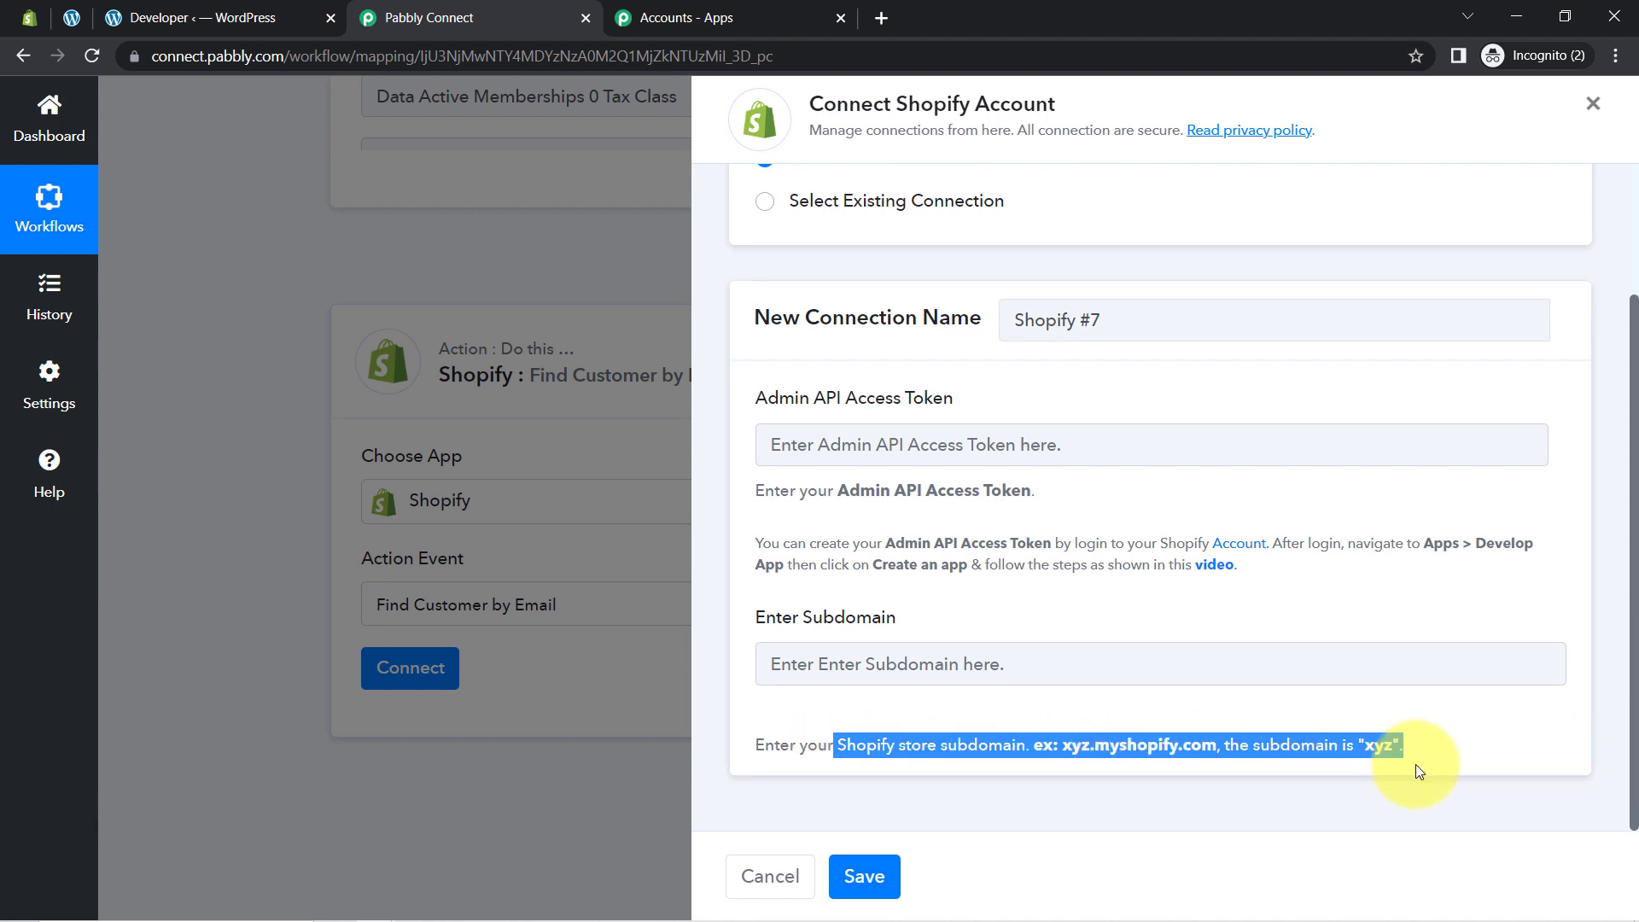
pyautogui.click(34, 29)
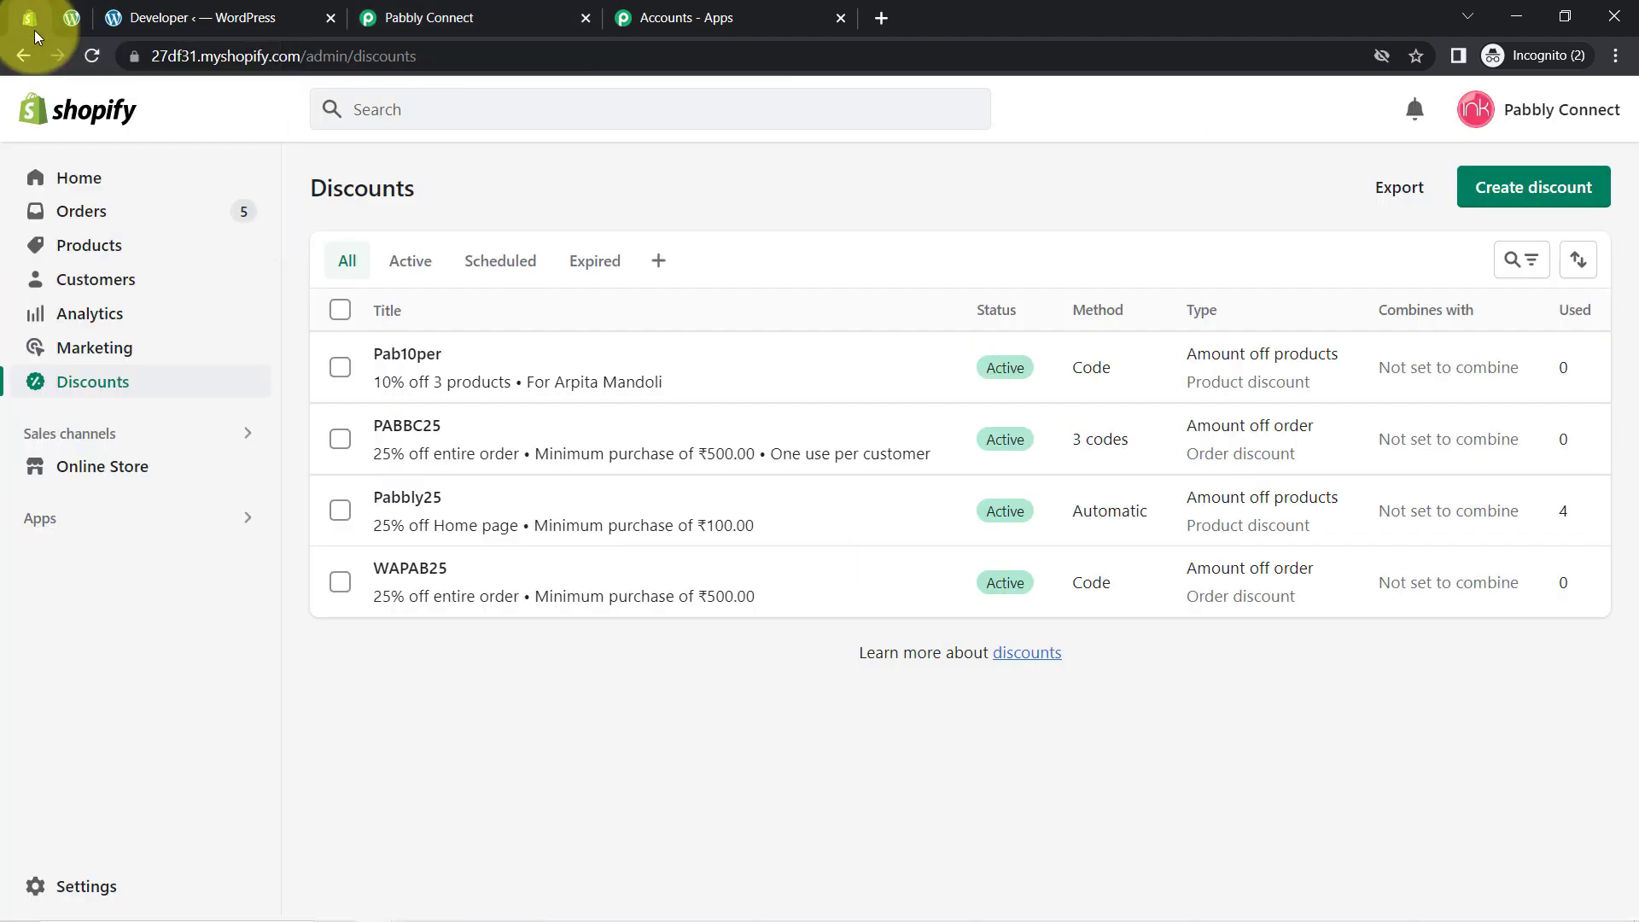
pyautogui.click(219, 55)
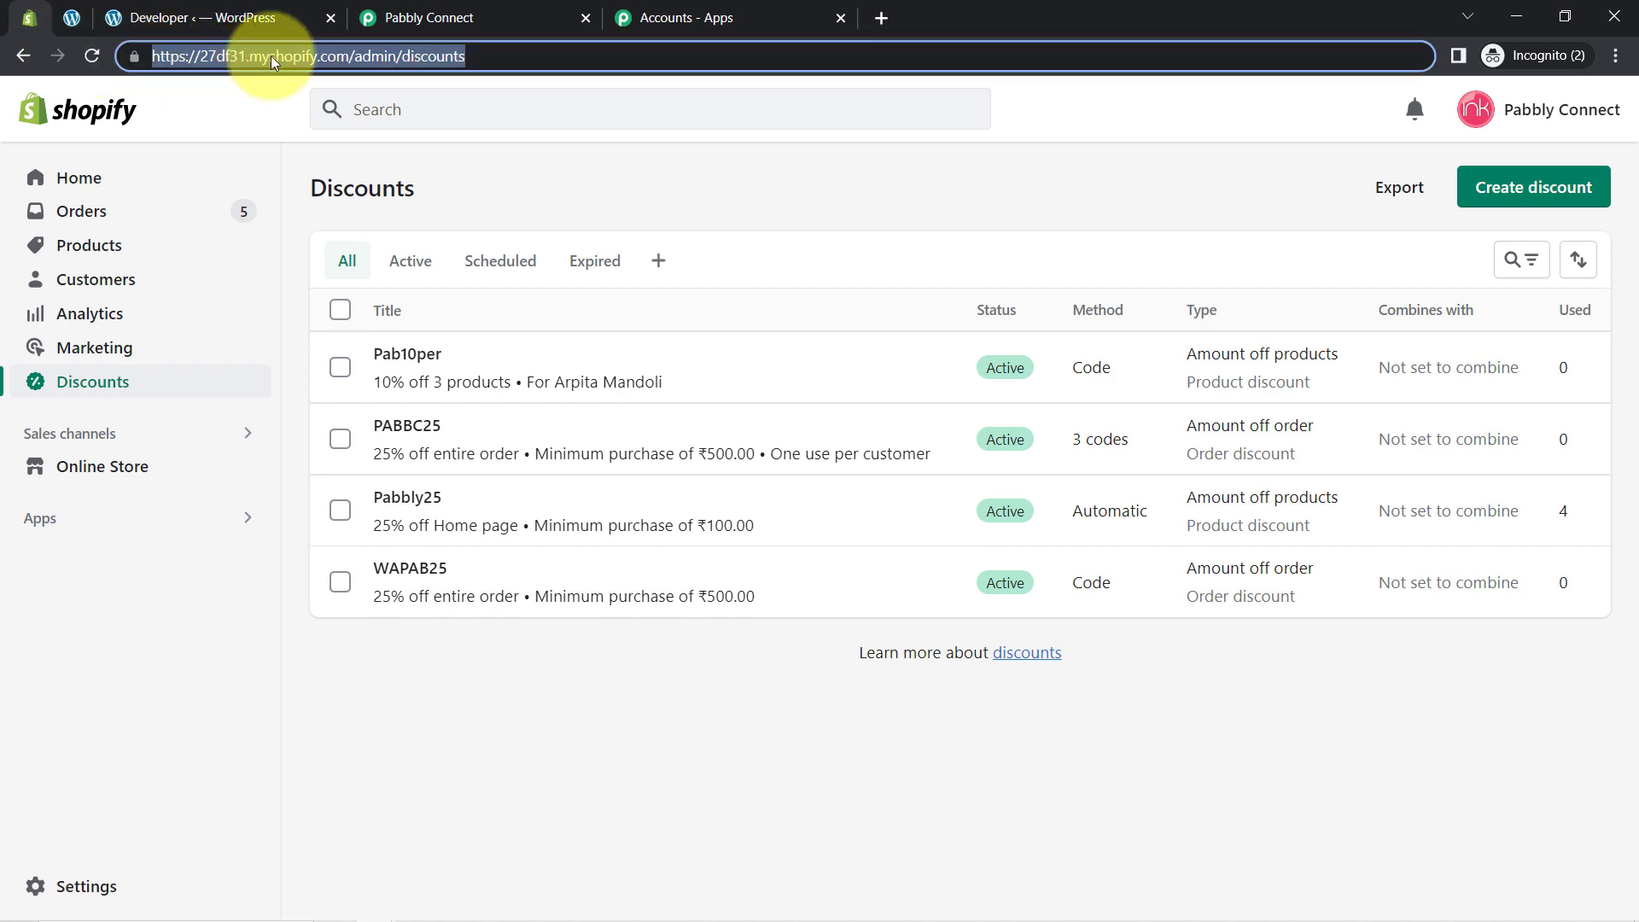
pyautogui.click(270, 55)
pyautogui.moveTo(246, 56); pyautogui.dragTo(198, 59)
pyautogui.hotkey('ctrl', 'c')
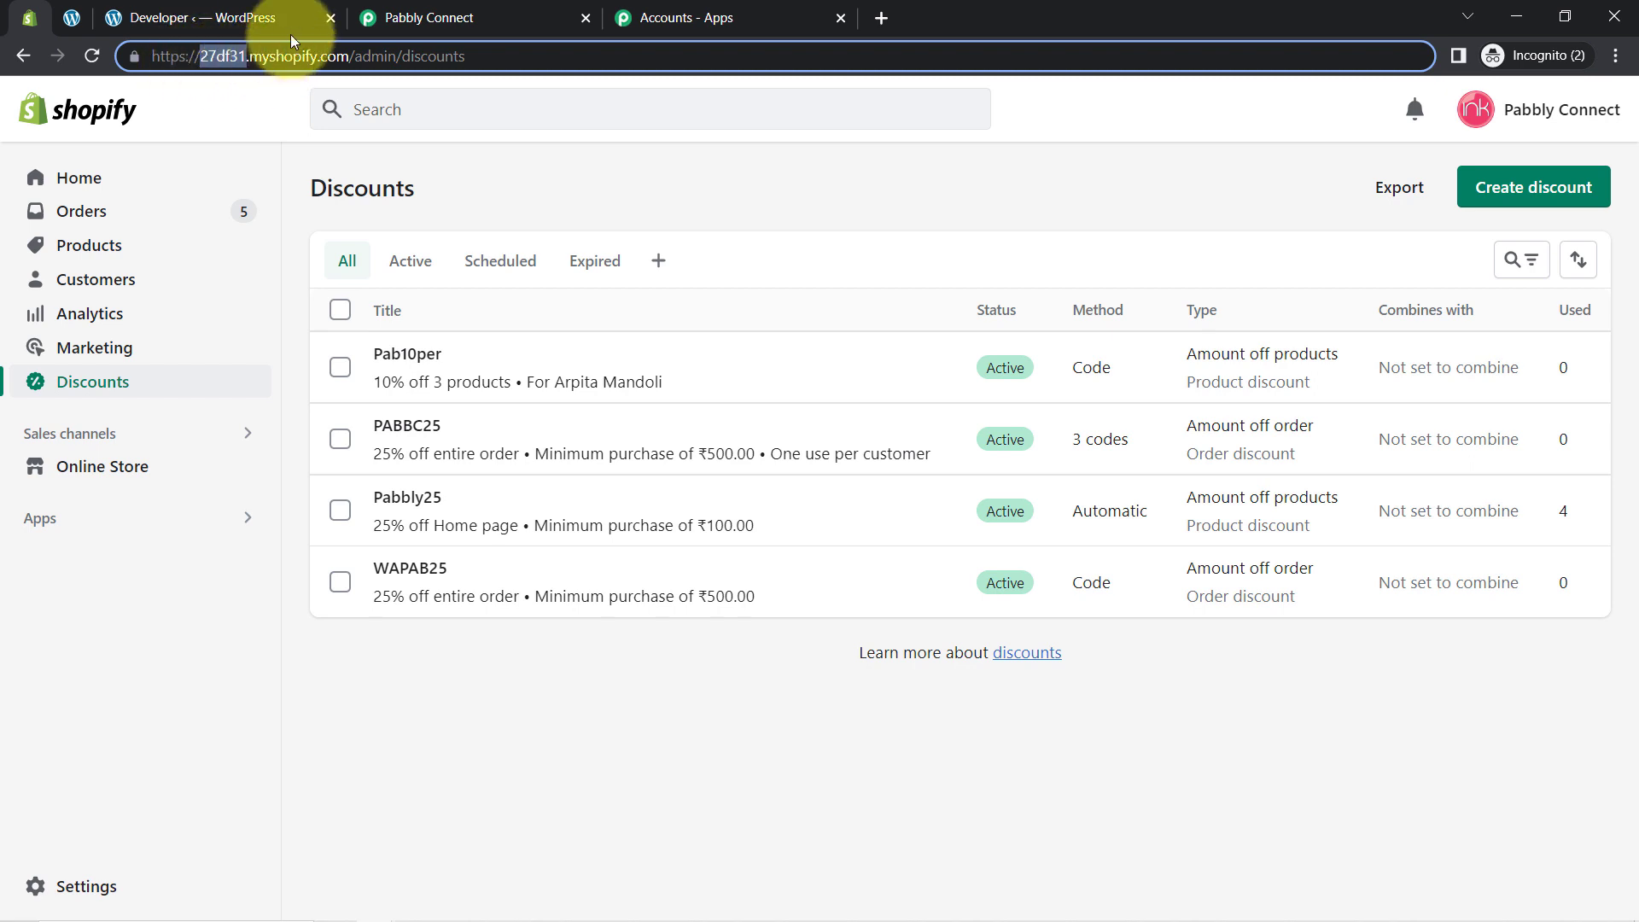
# Step: Paste 27df31 into the new connection's Enter Subdomain field
pyautogui.click(422, 17)
pyautogui.click(832, 646)
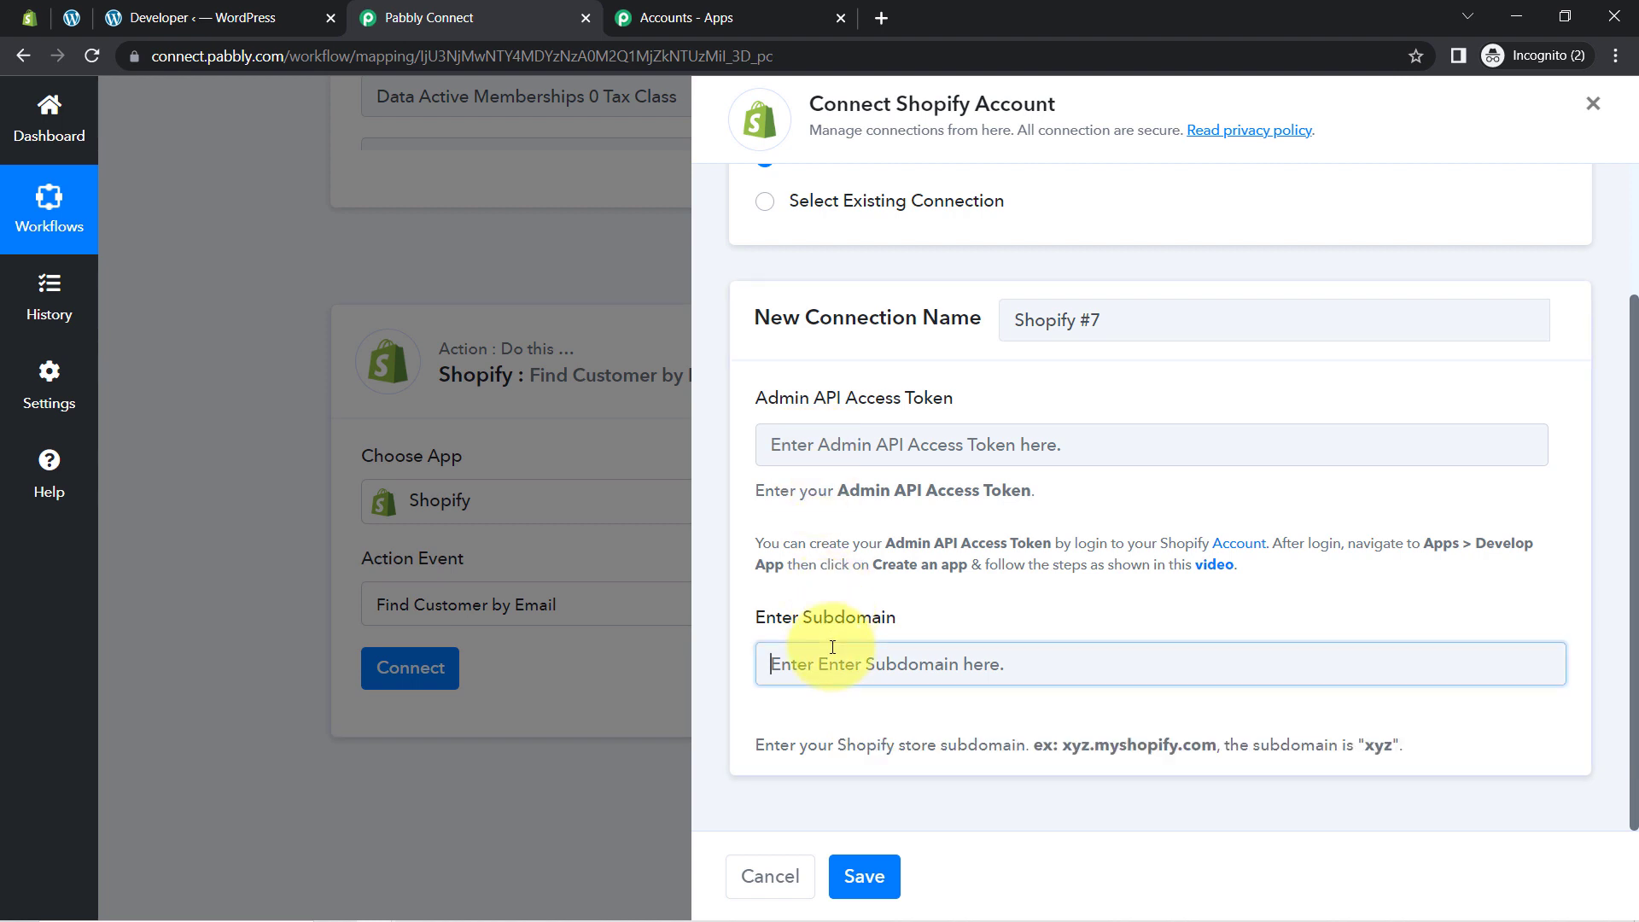
pyautogui.hotkey('ctrl', 'v')
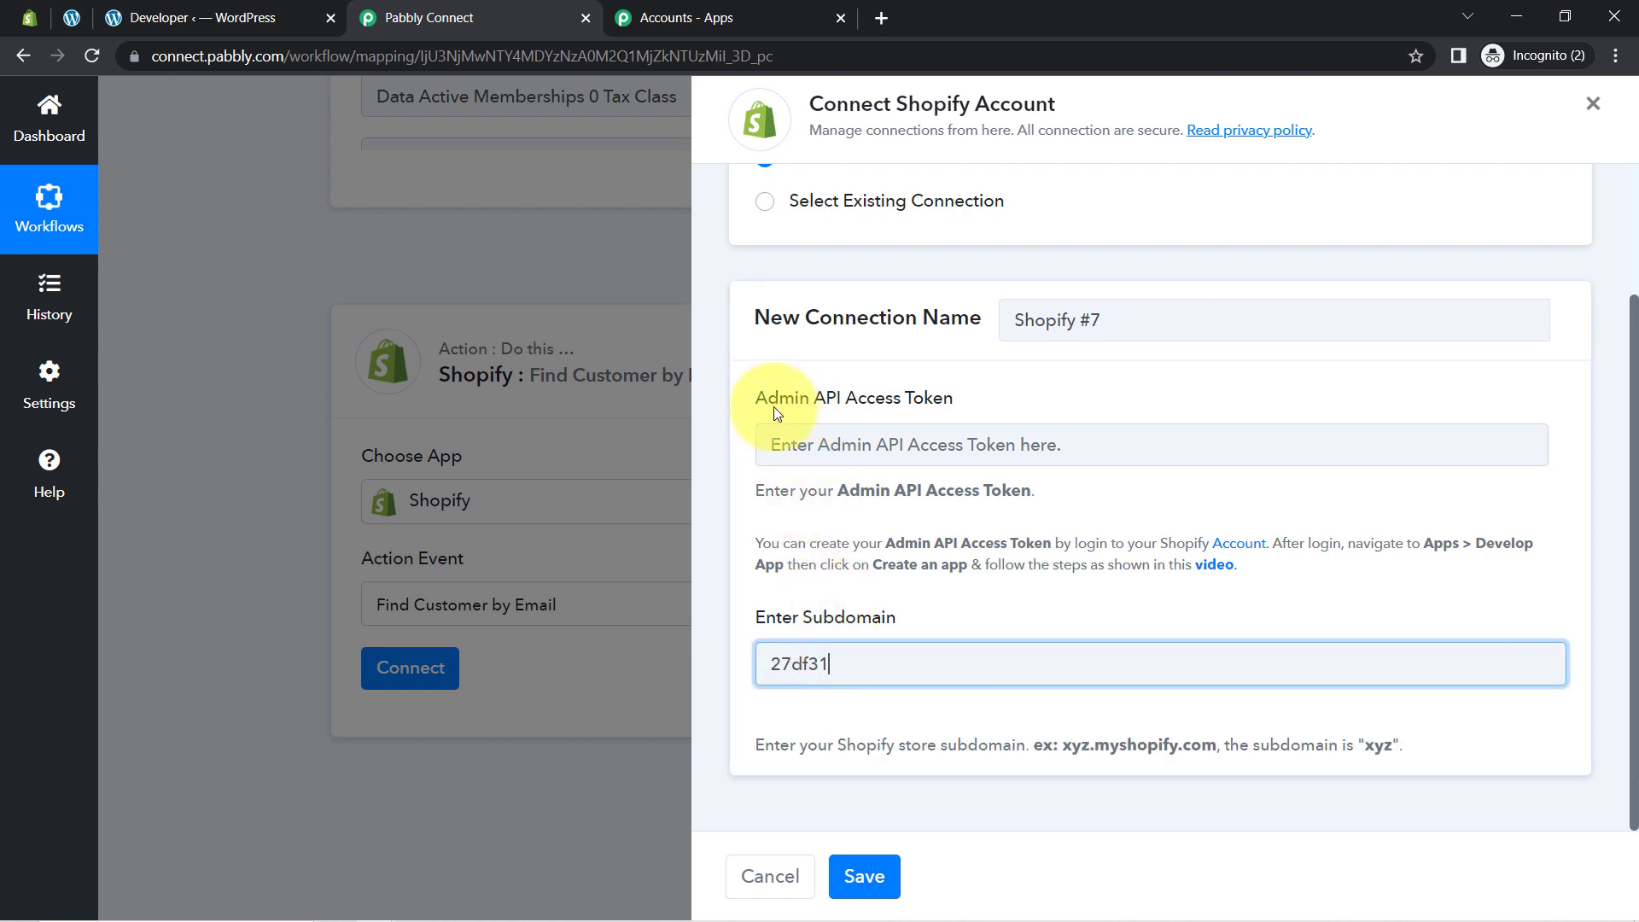
pyautogui.moveTo(778, 406); pyautogui.dragTo(951, 408)
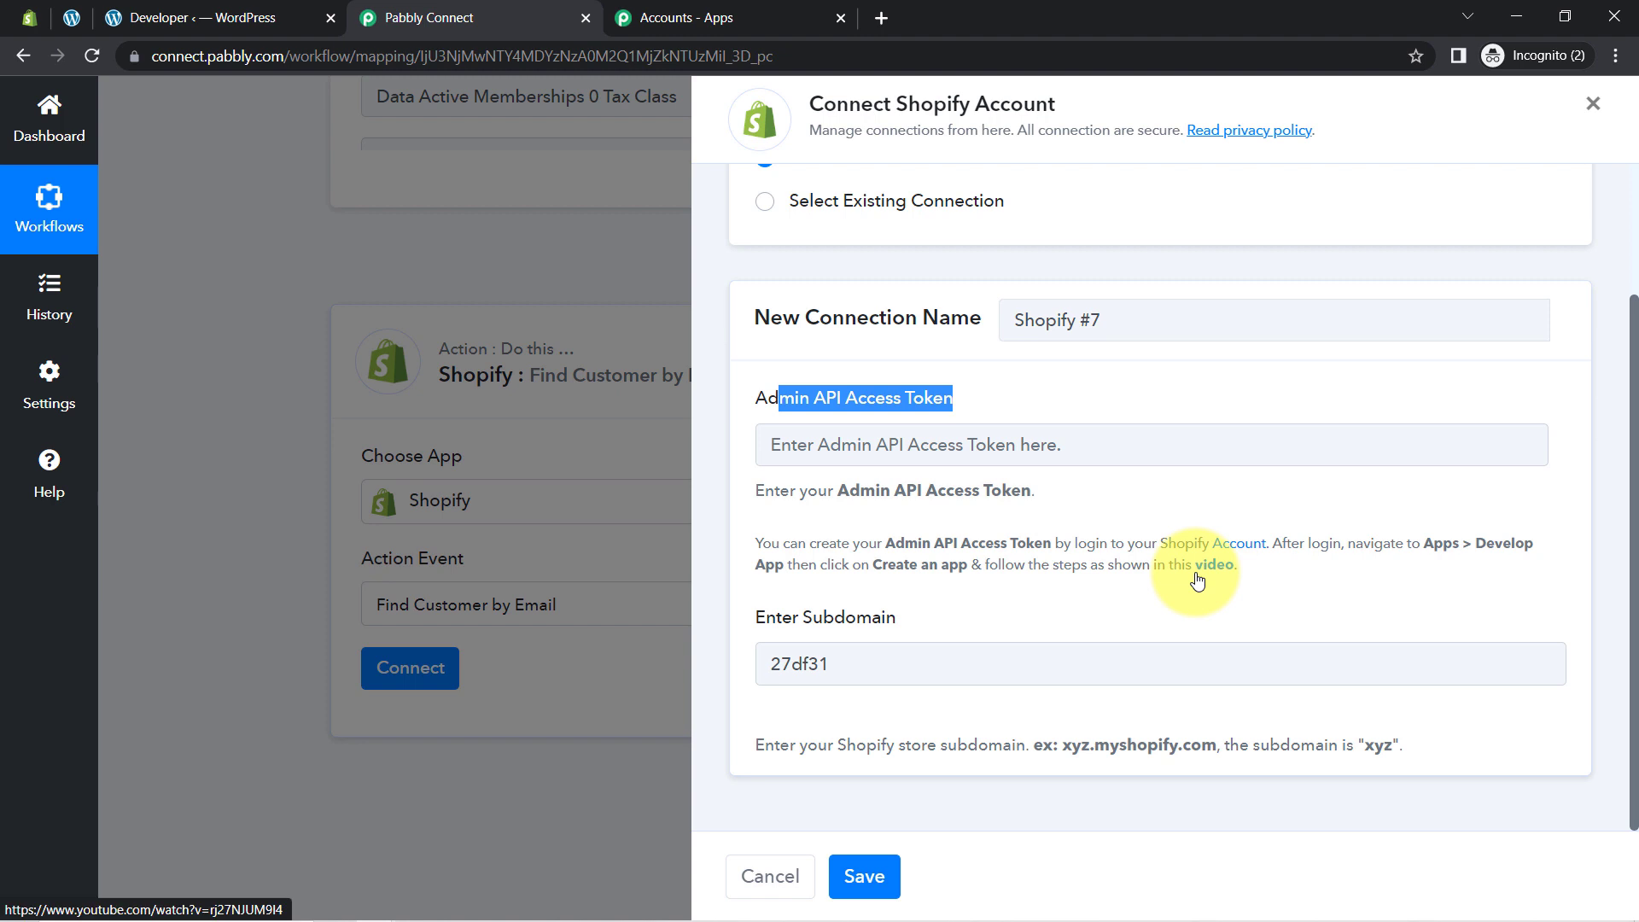
pyautogui.click(26, 25)
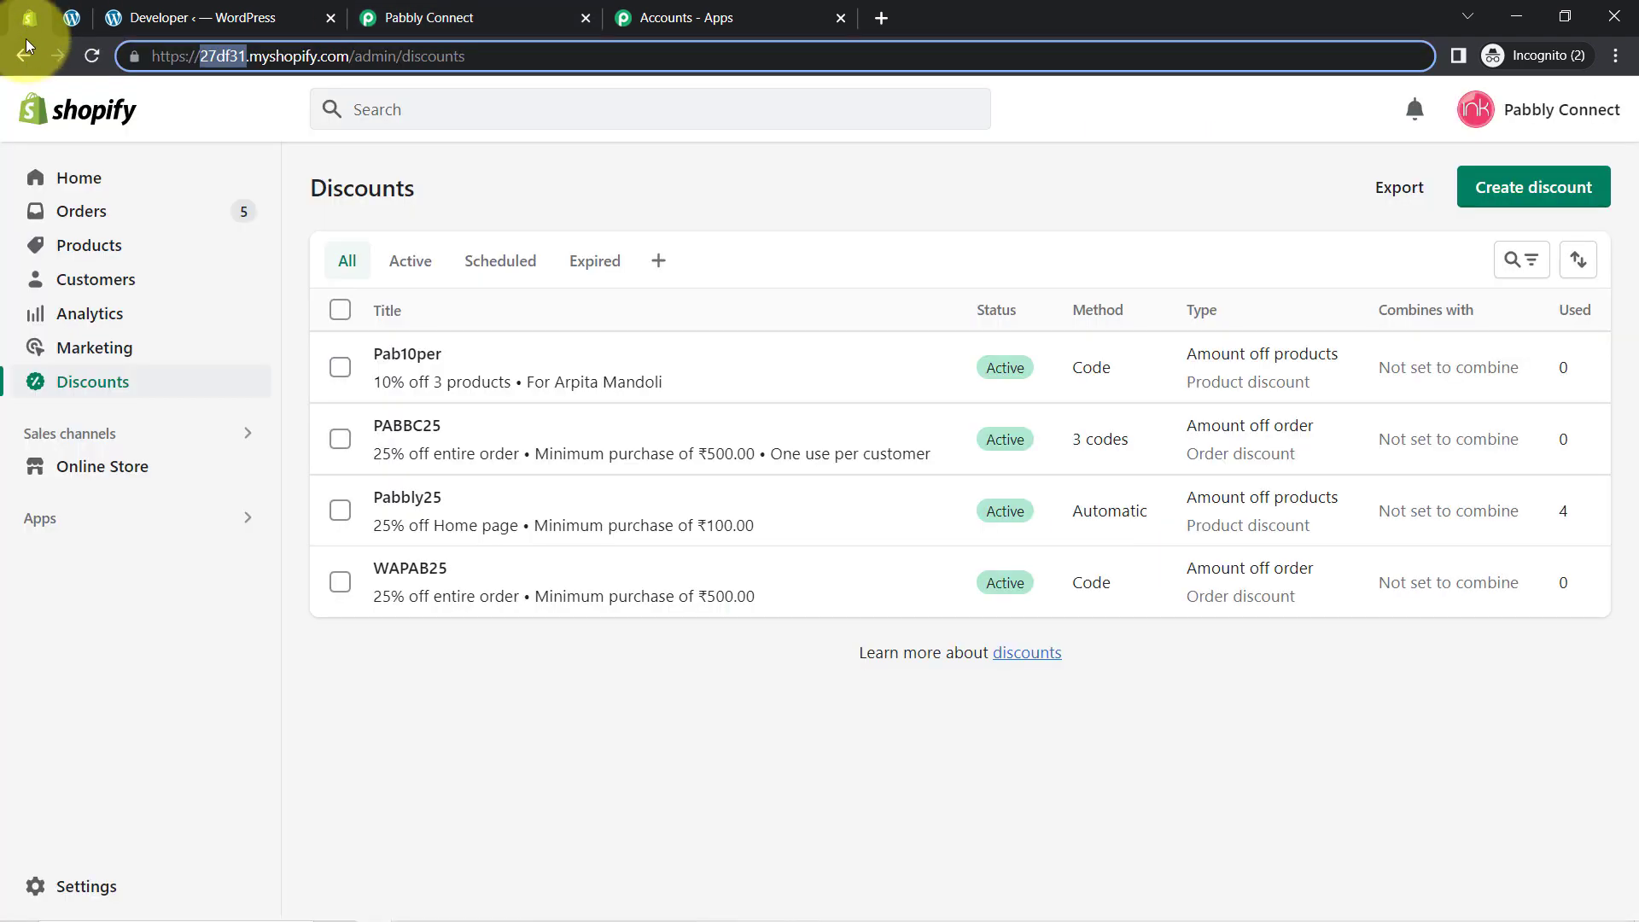
# Step: Create a Shopify custom app named 'MemberPress & Shopify Automation' under Develop apps
pyautogui.click(93, 526)
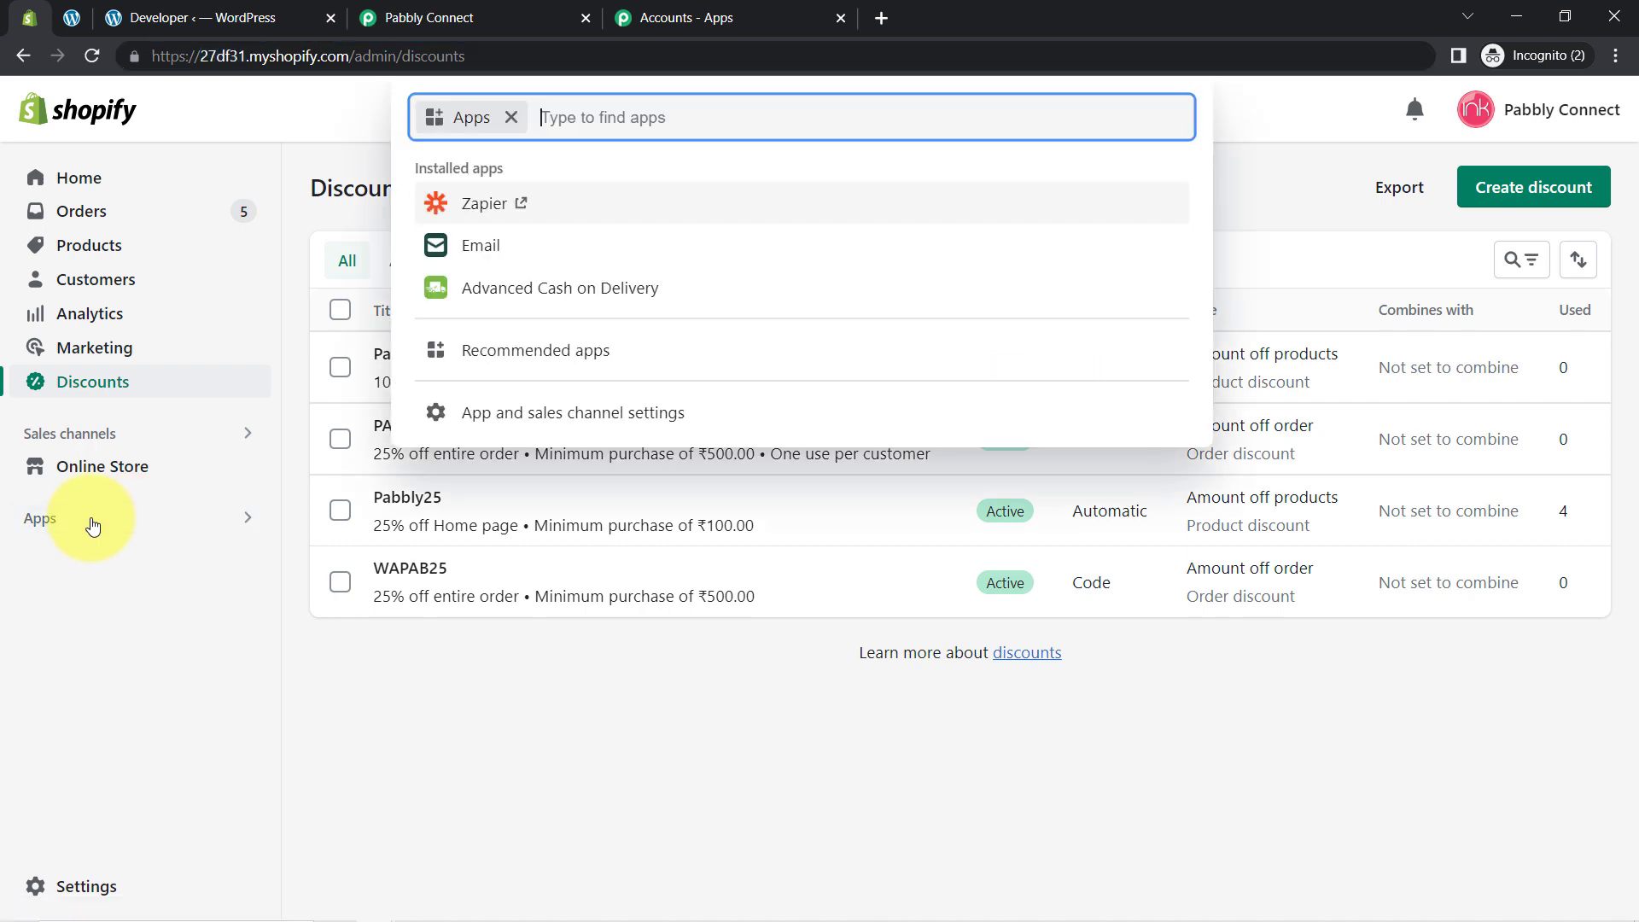
pyautogui.click(534, 416)
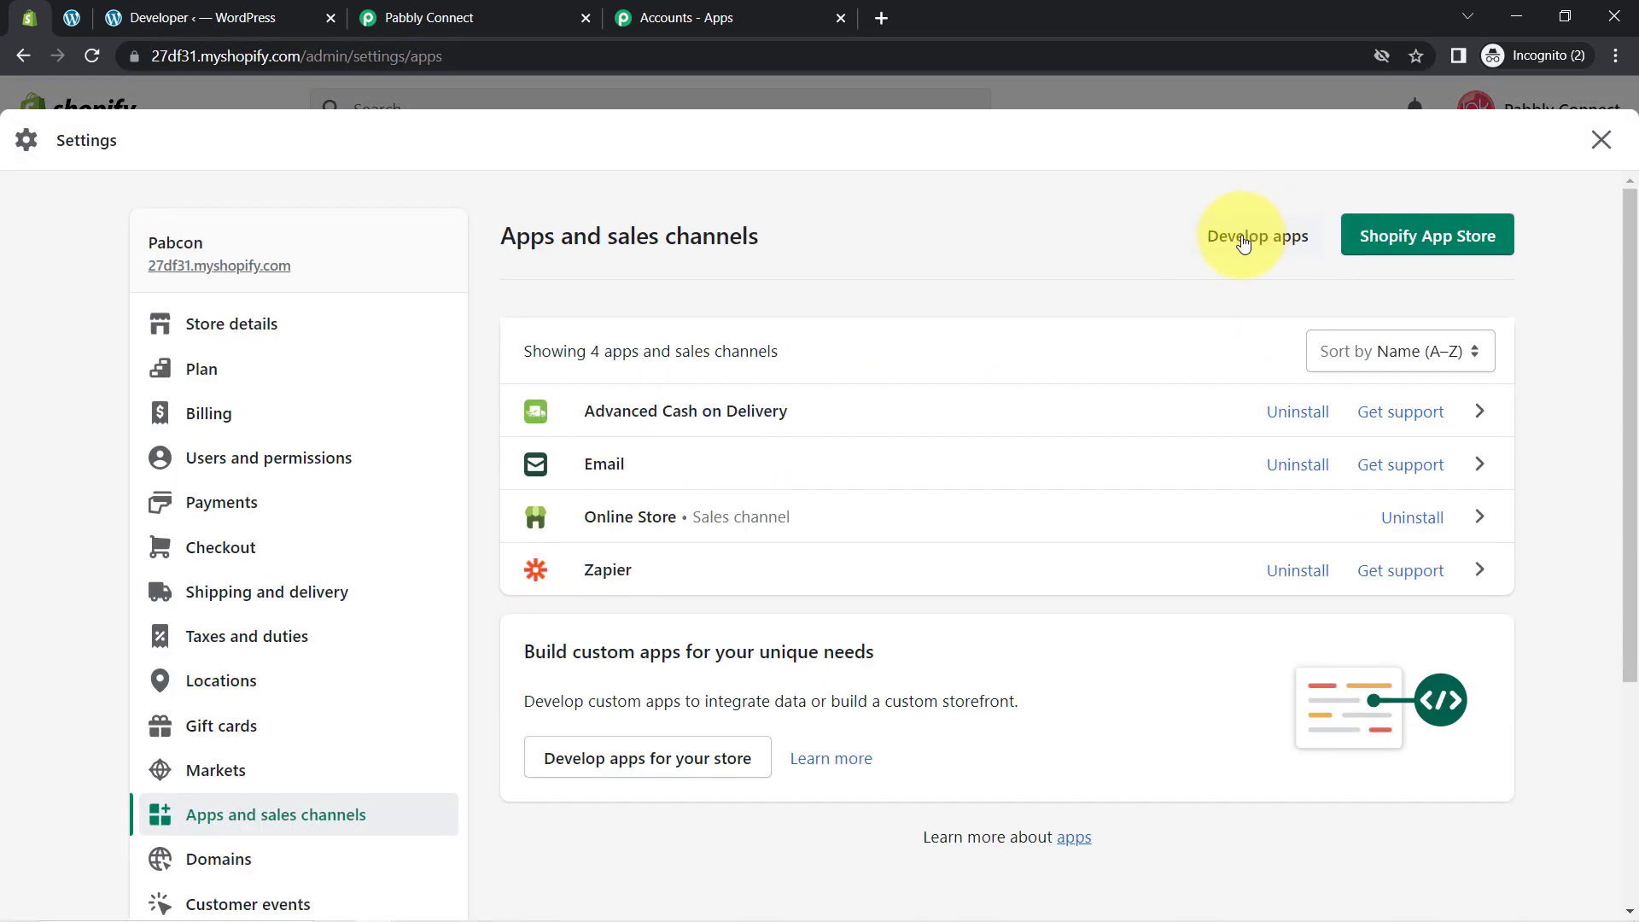
pyautogui.click(1240, 245)
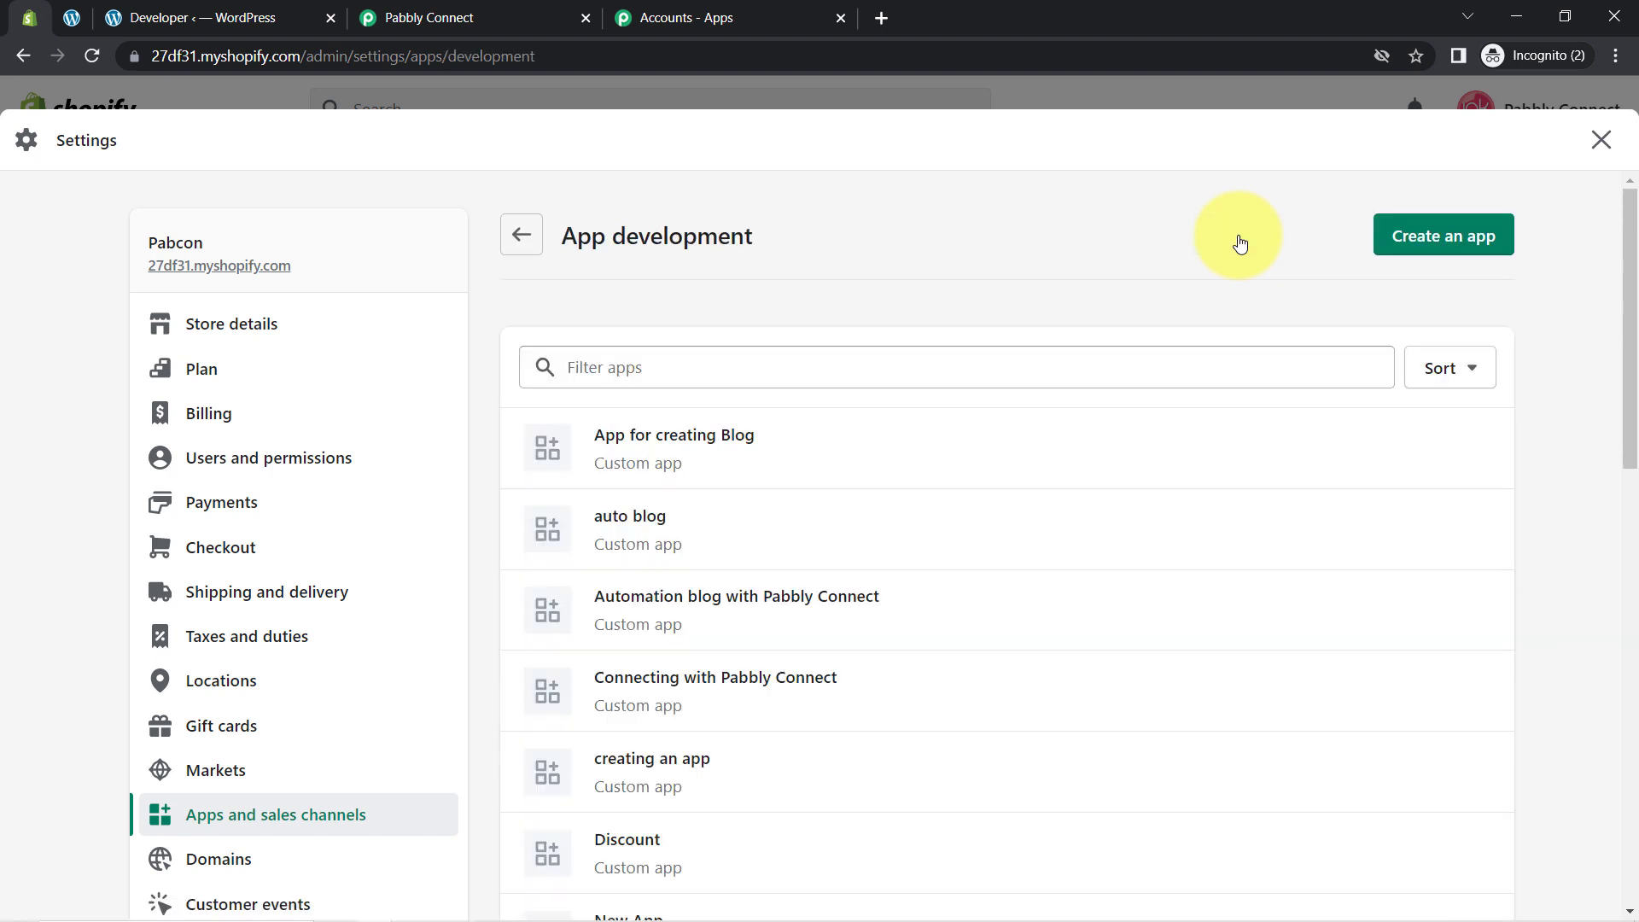
pyautogui.click(1409, 246)
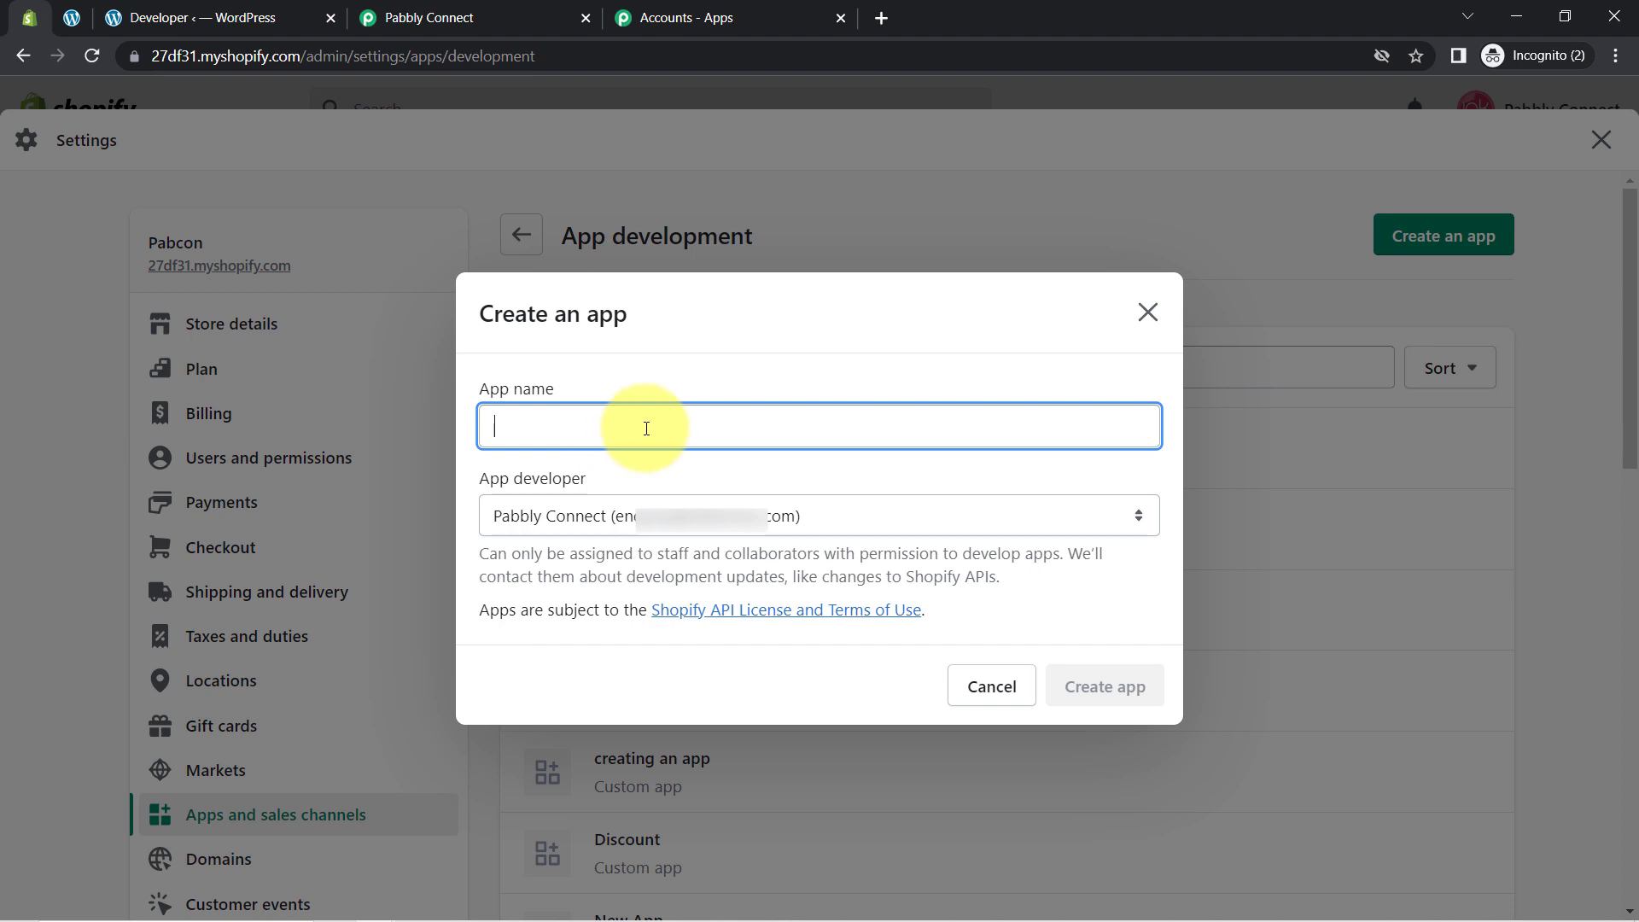
pyautogui.write('M')
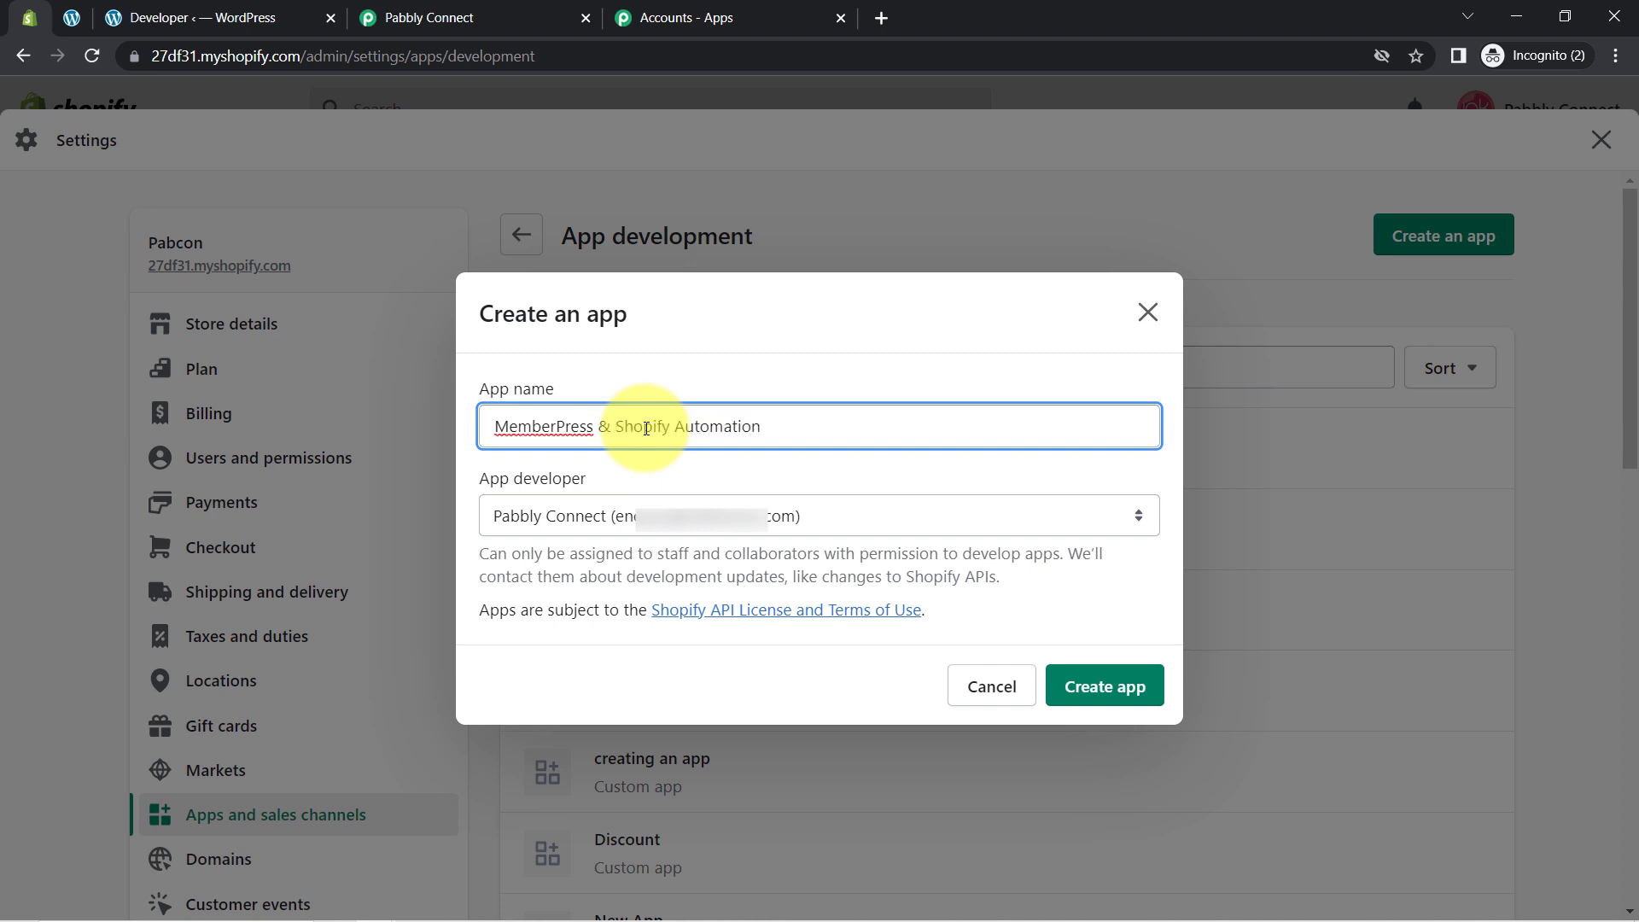
pyautogui.click(1086, 688)
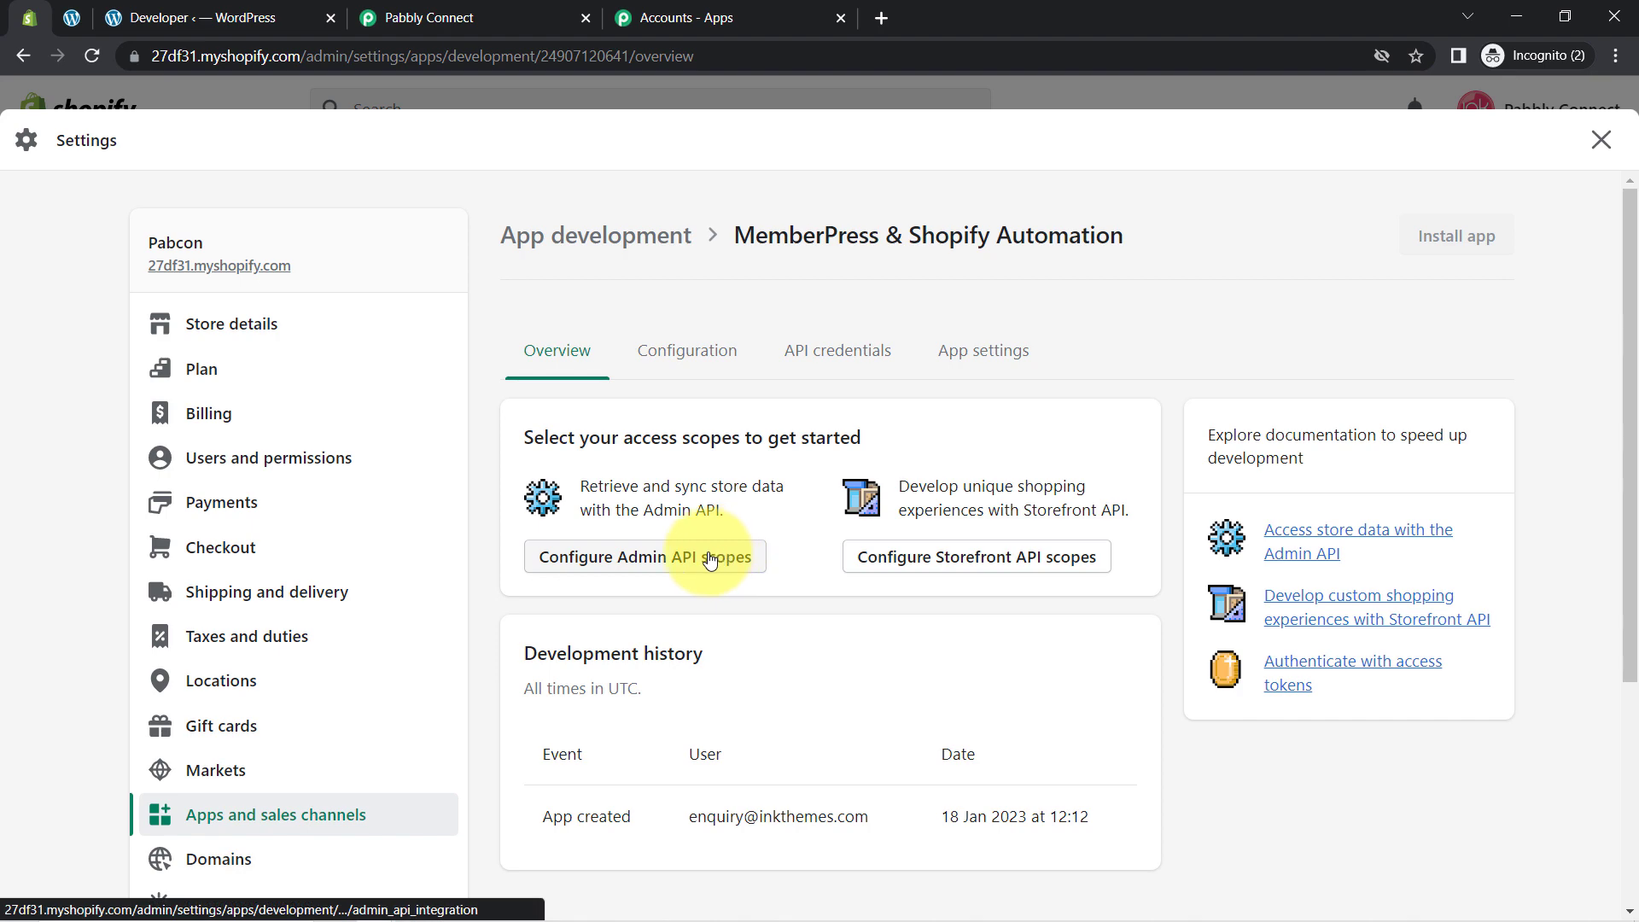
# Step: Filter Admin API scopes by 'custom', select write_customers and read_customers, and save
pyautogui.click(669, 559)
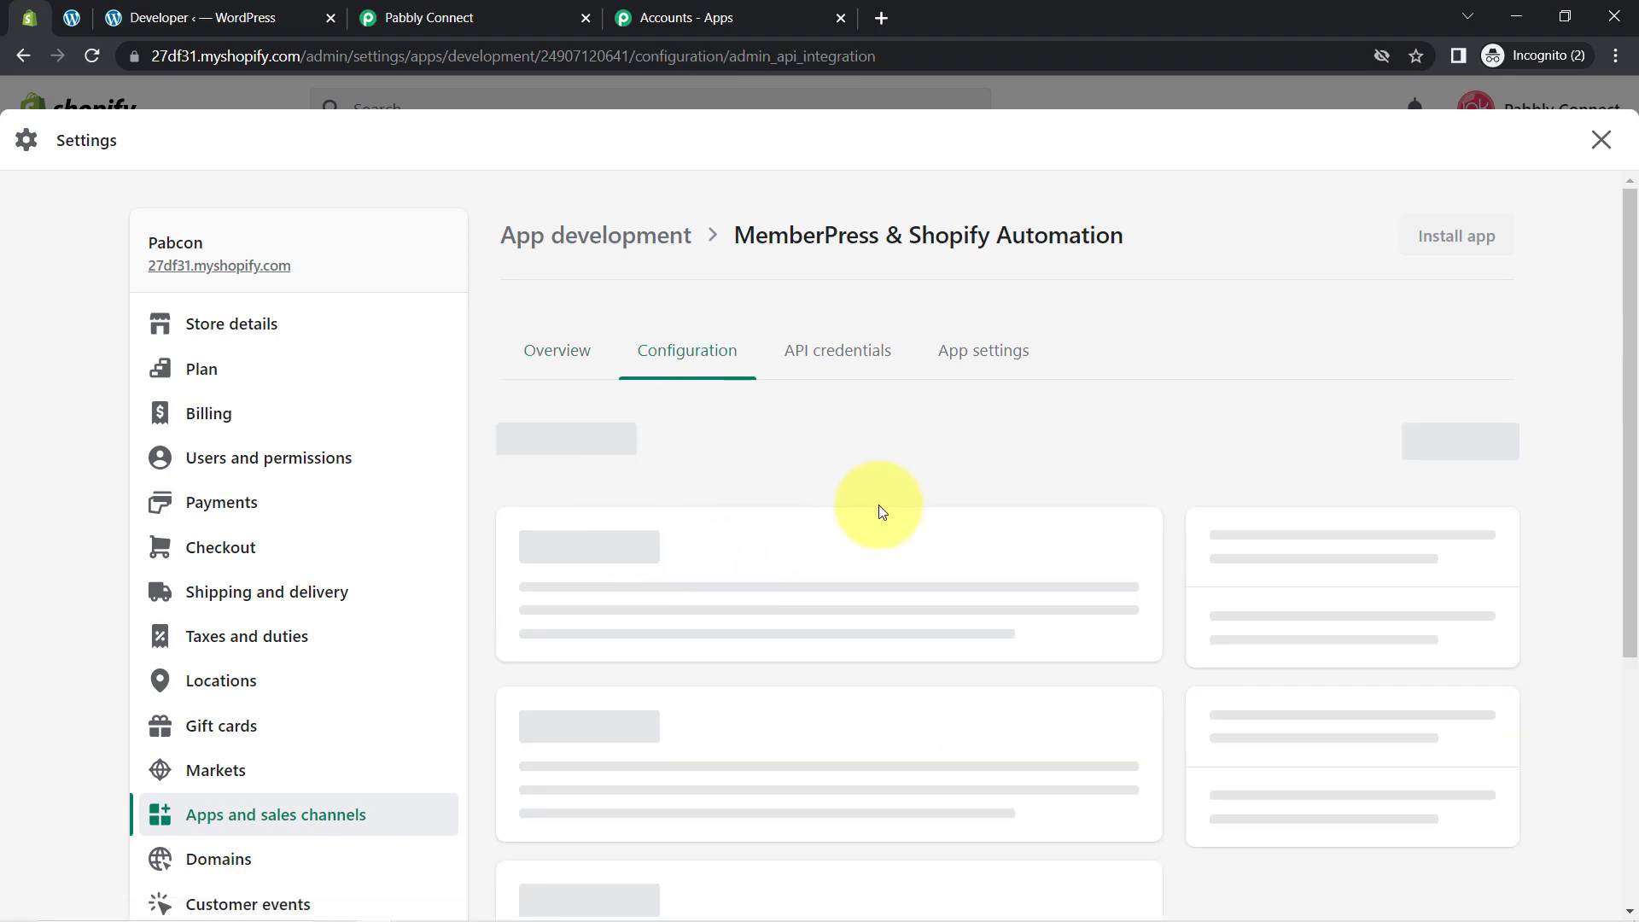
pyautogui.moveTo(1630, 367); pyautogui.dragTo(1624, 468)
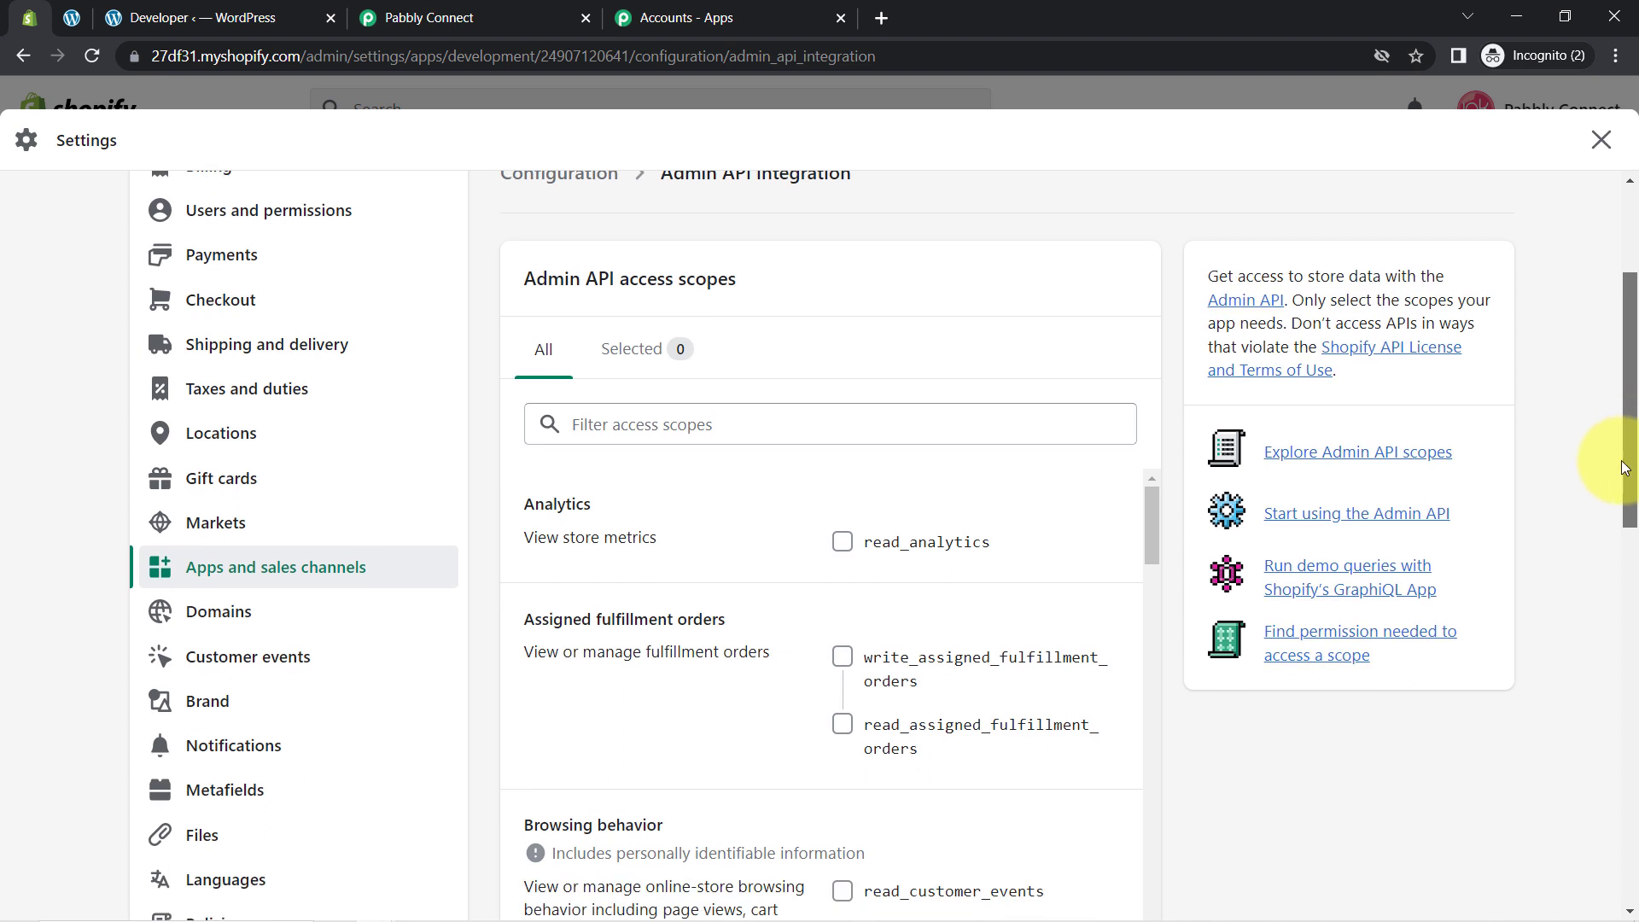
pyautogui.click(677, 422)
pyautogui.write('w')
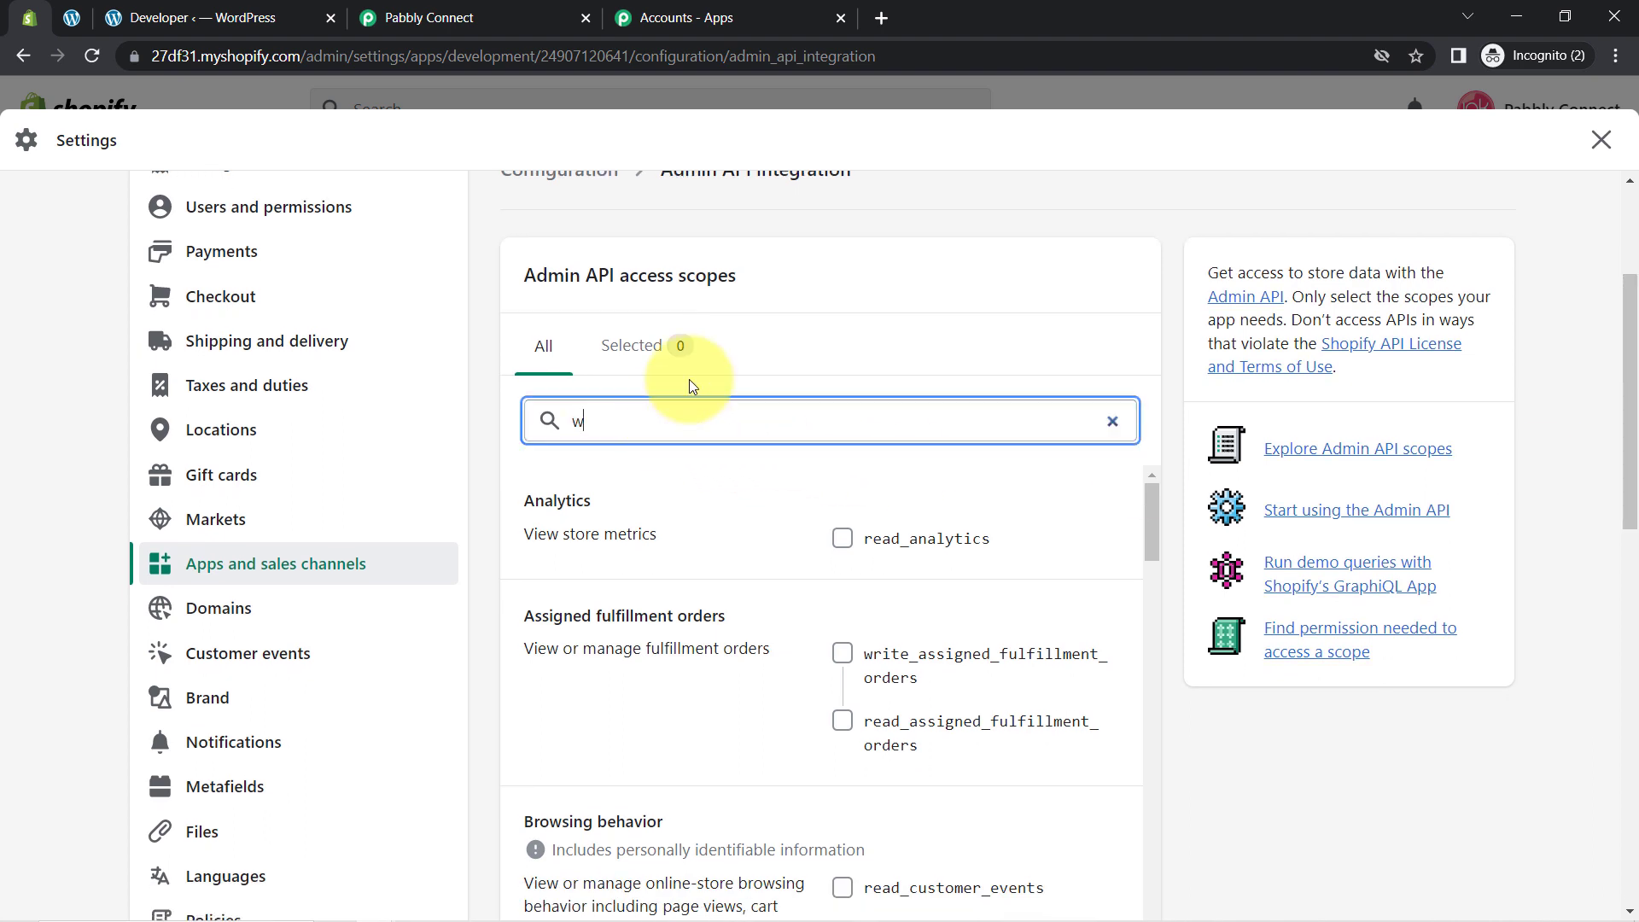
pyautogui.press('BackSpace')
pyautogui.write('custom')
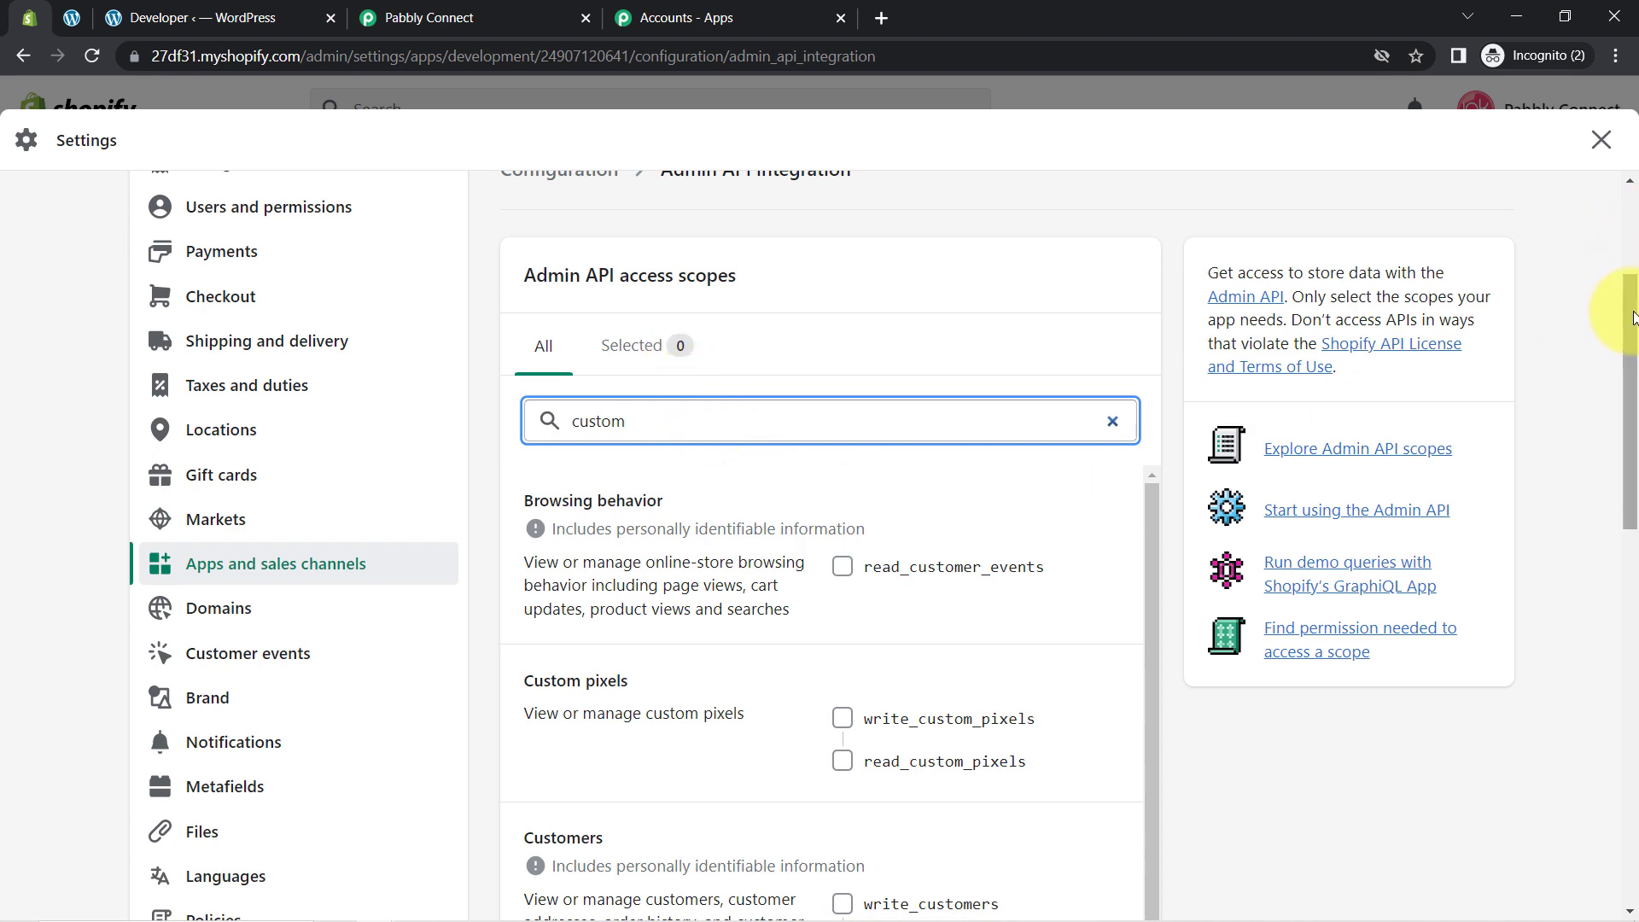
pyautogui.scroll(-3, 1626, 358)
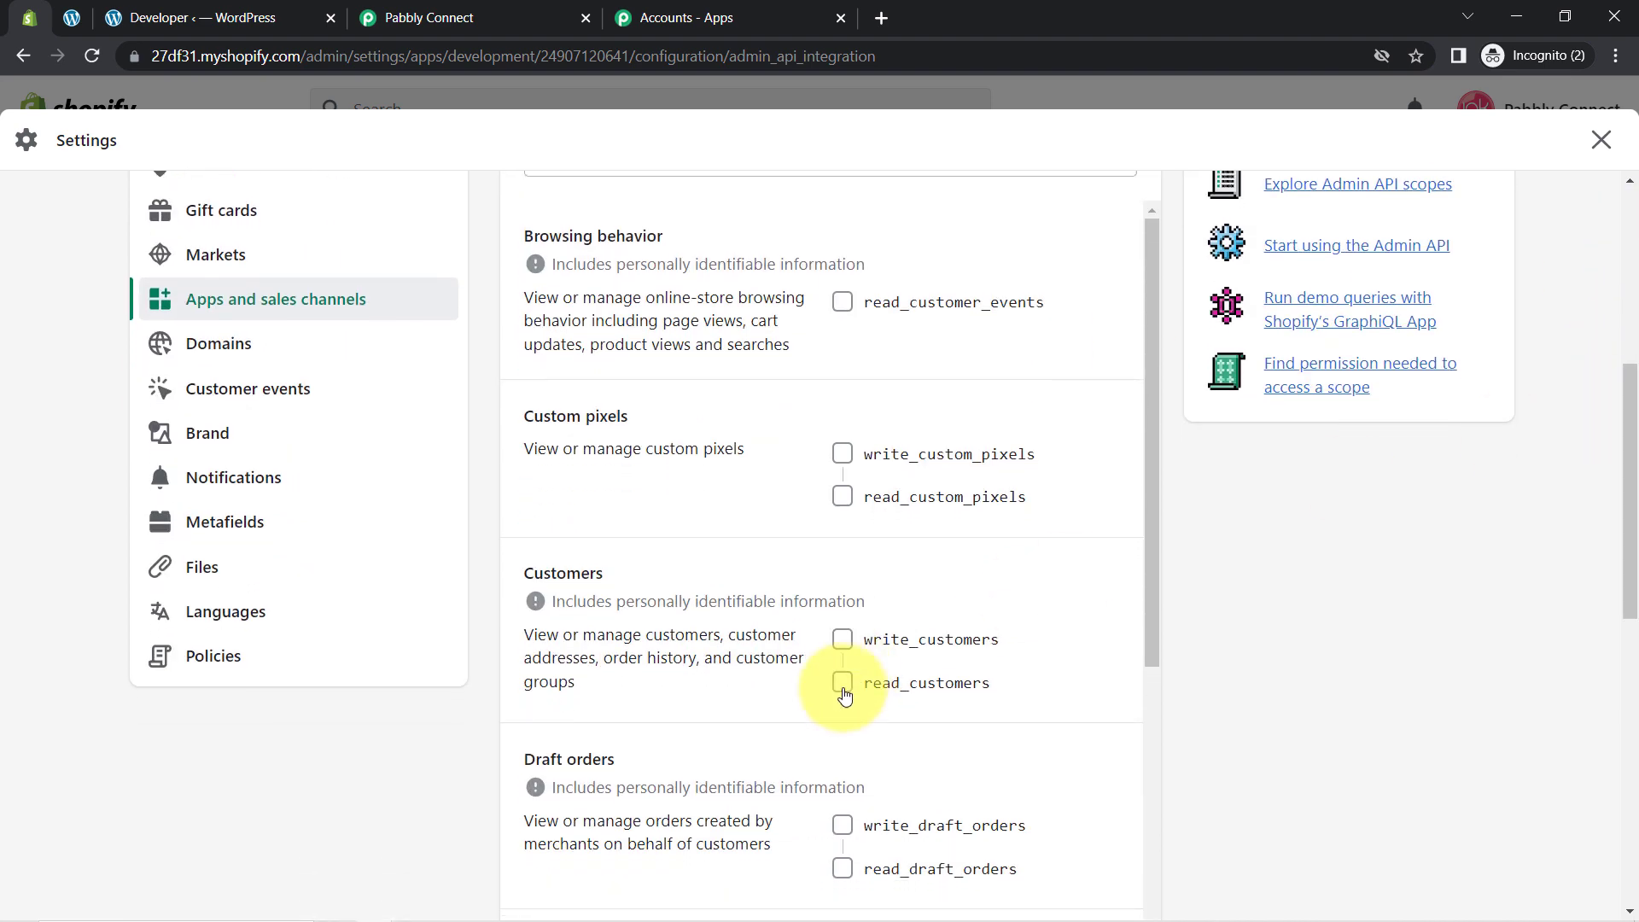
pyautogui.click(842, 638)
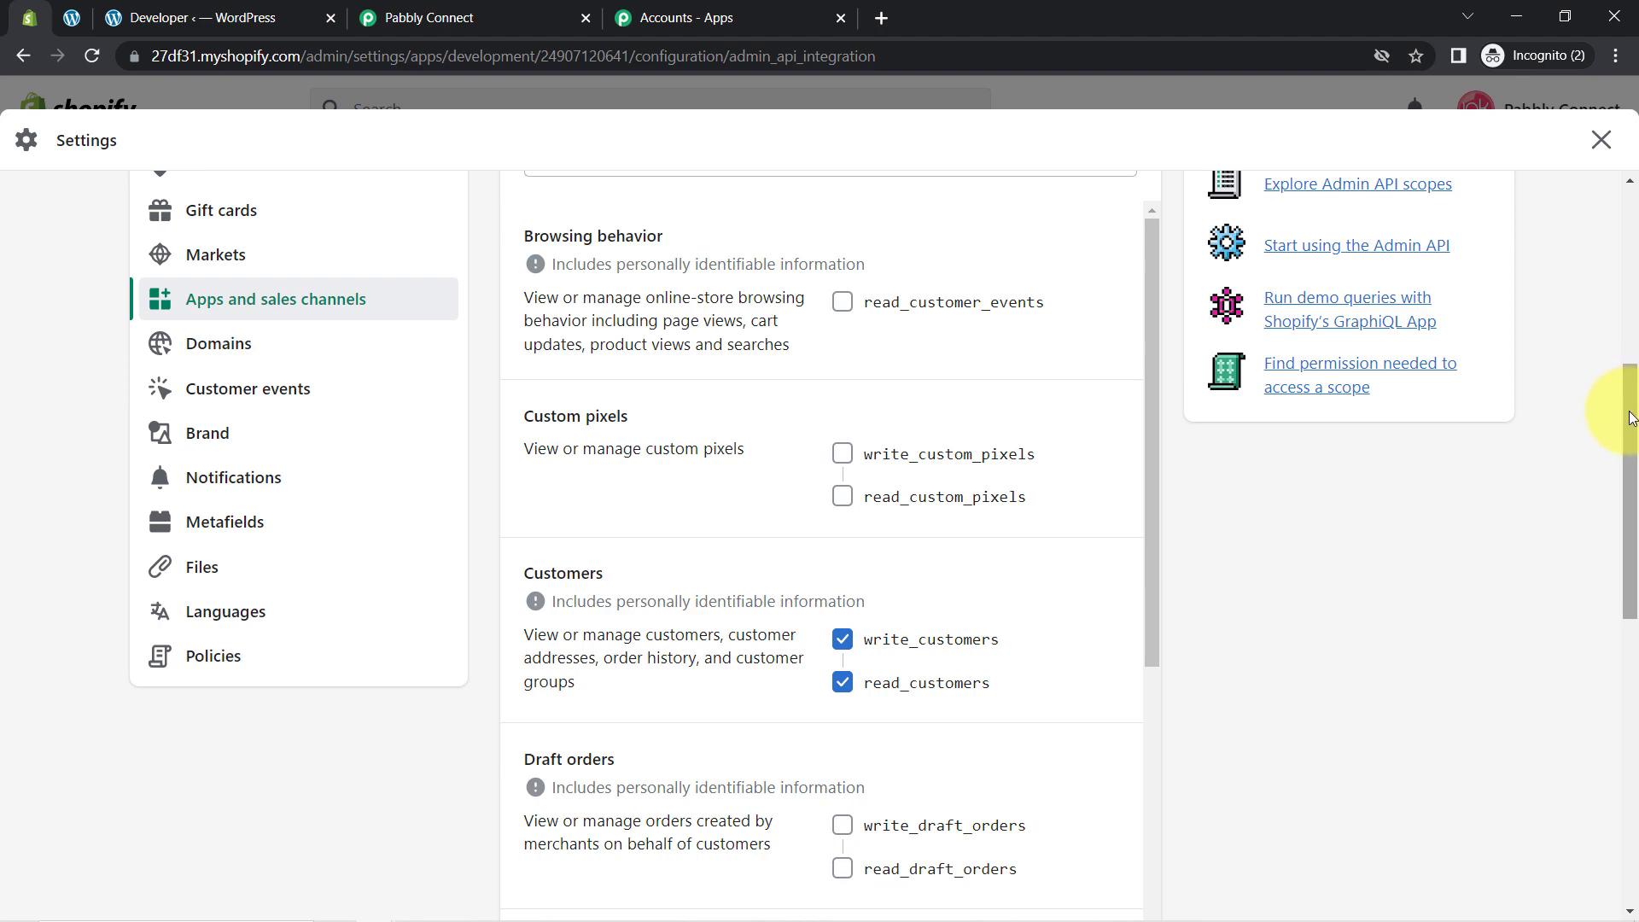
pyautogui.moveTo(1630, 417); pyautogui.dragTo(1610, 238)
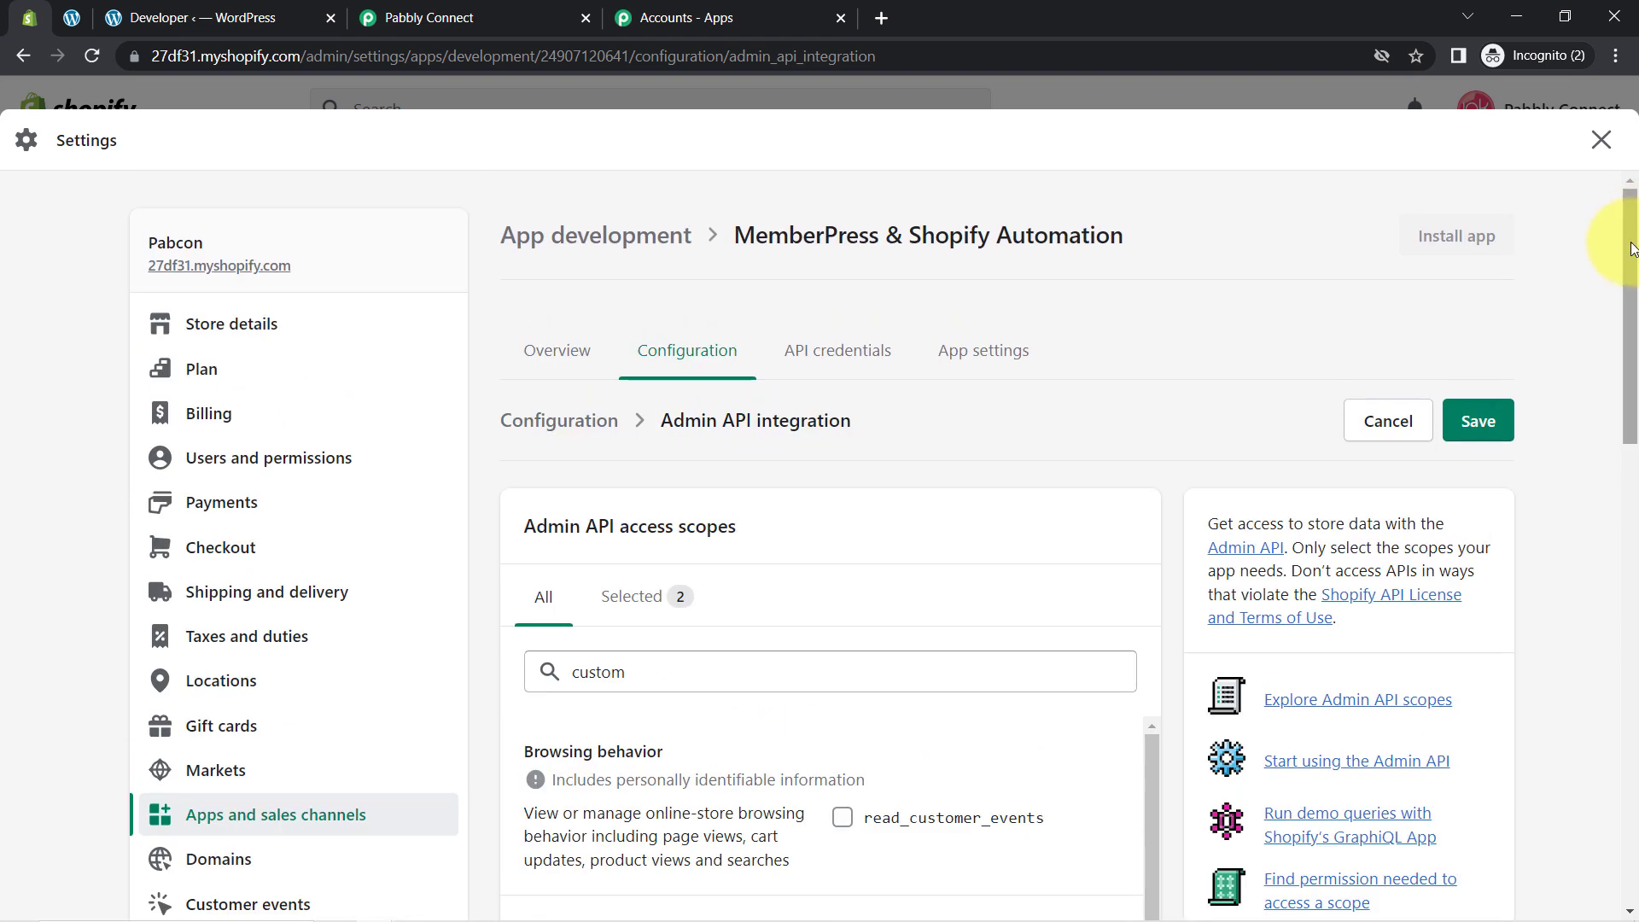
pyautogui.click(1480, 422)
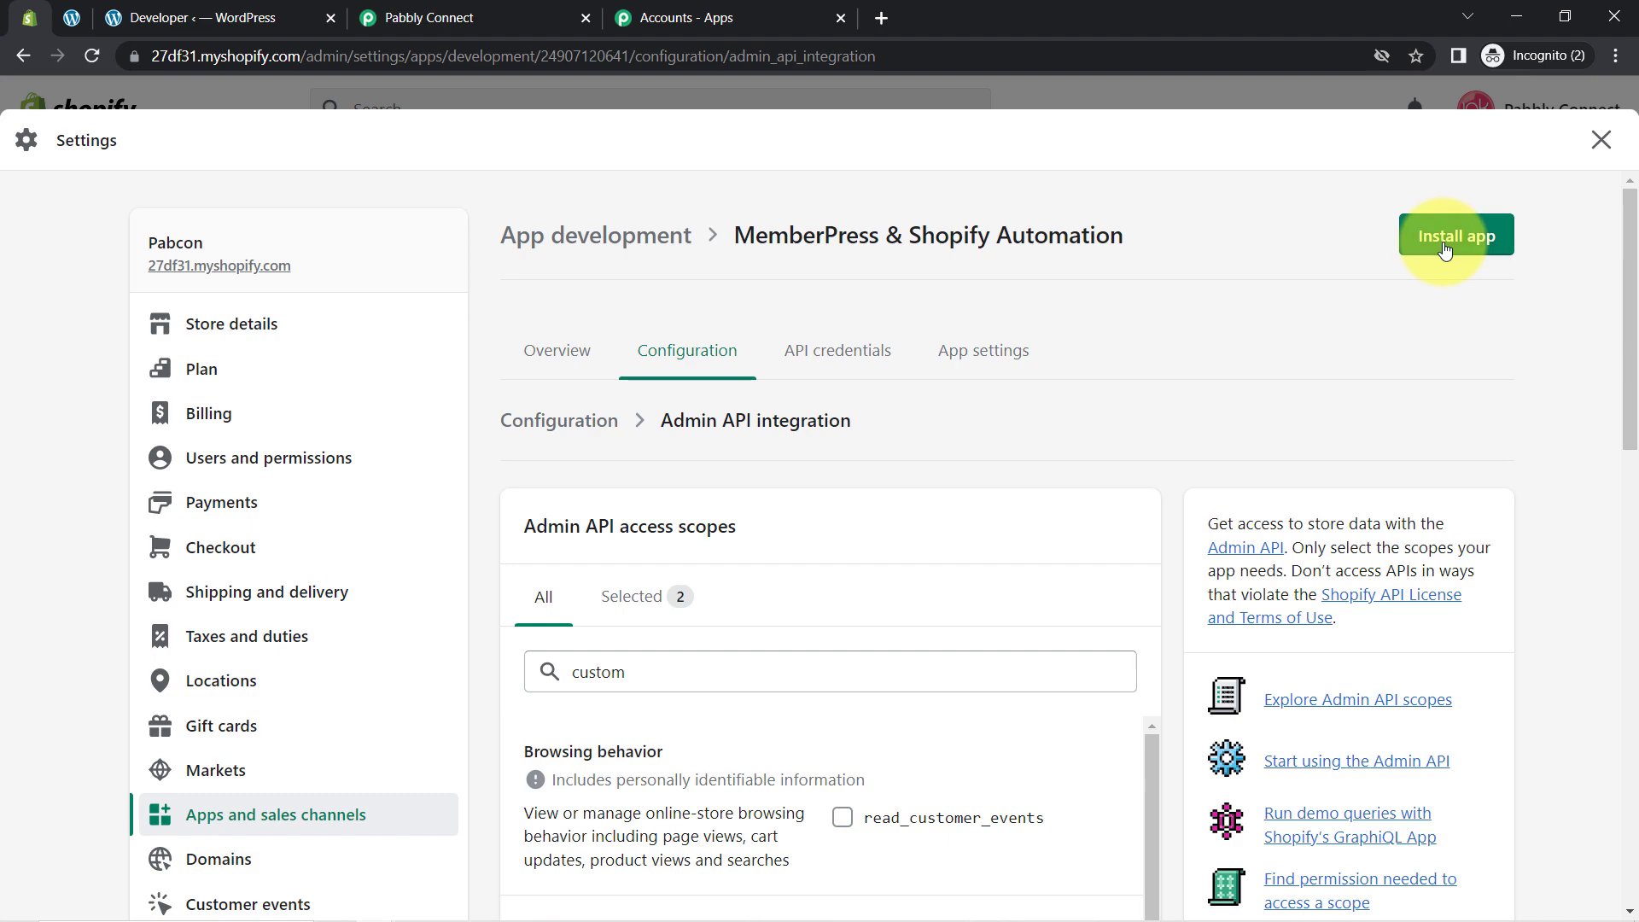
# Step: Install the custom app, reveal its Admin API access token and copy it
pyautogui.click(1443, 247)
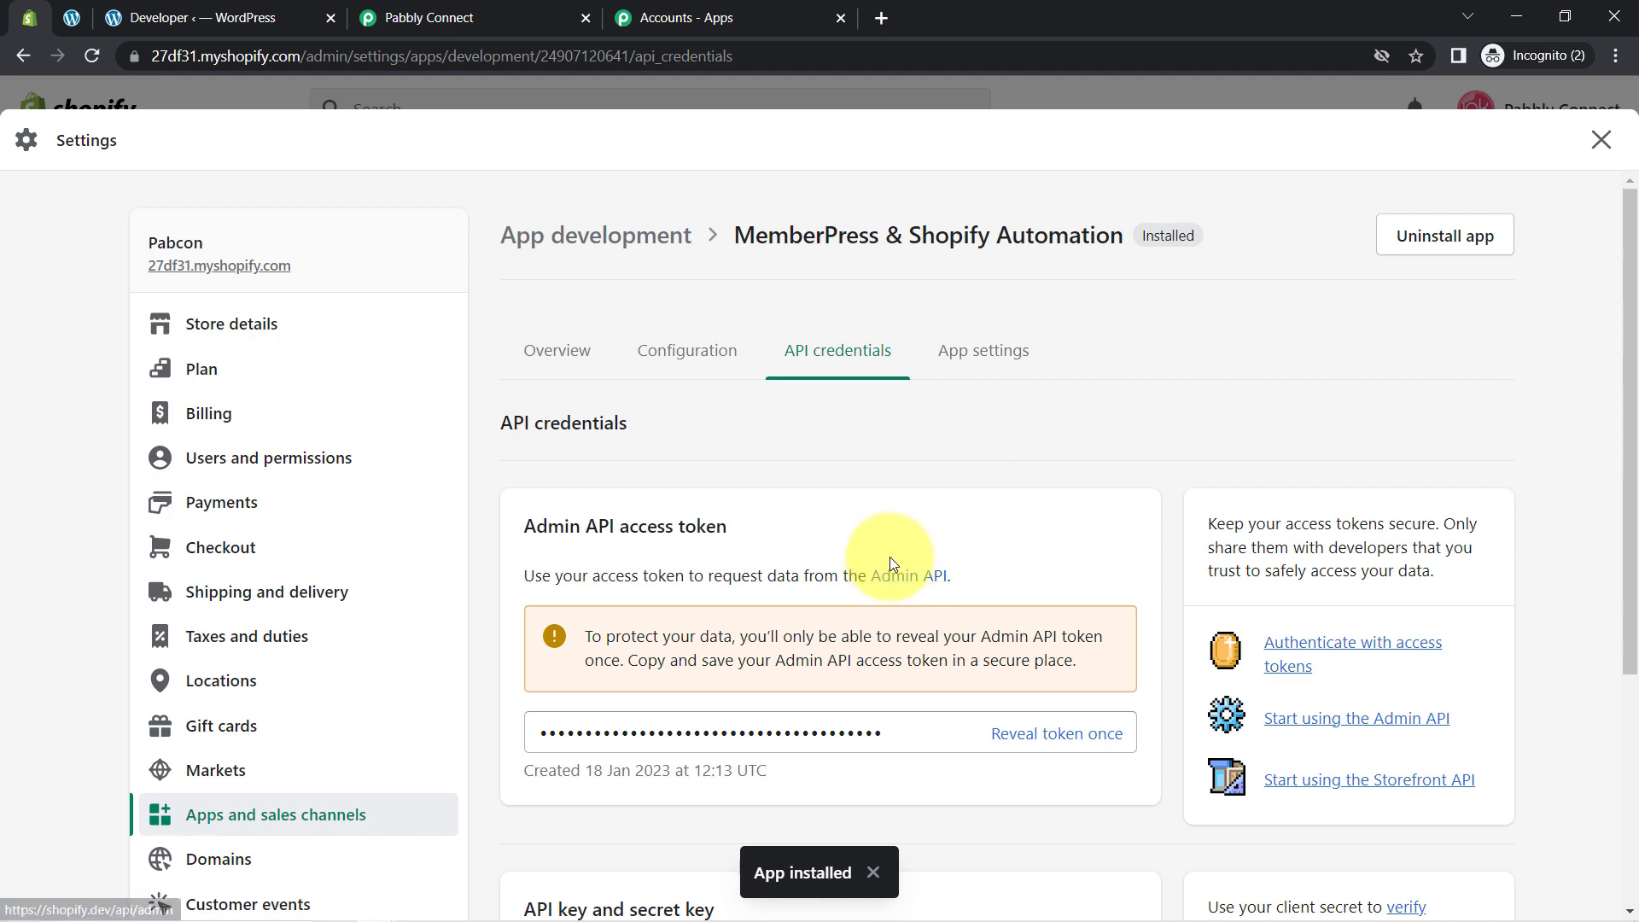
pyautogui.scroll(-2, 807, 454)
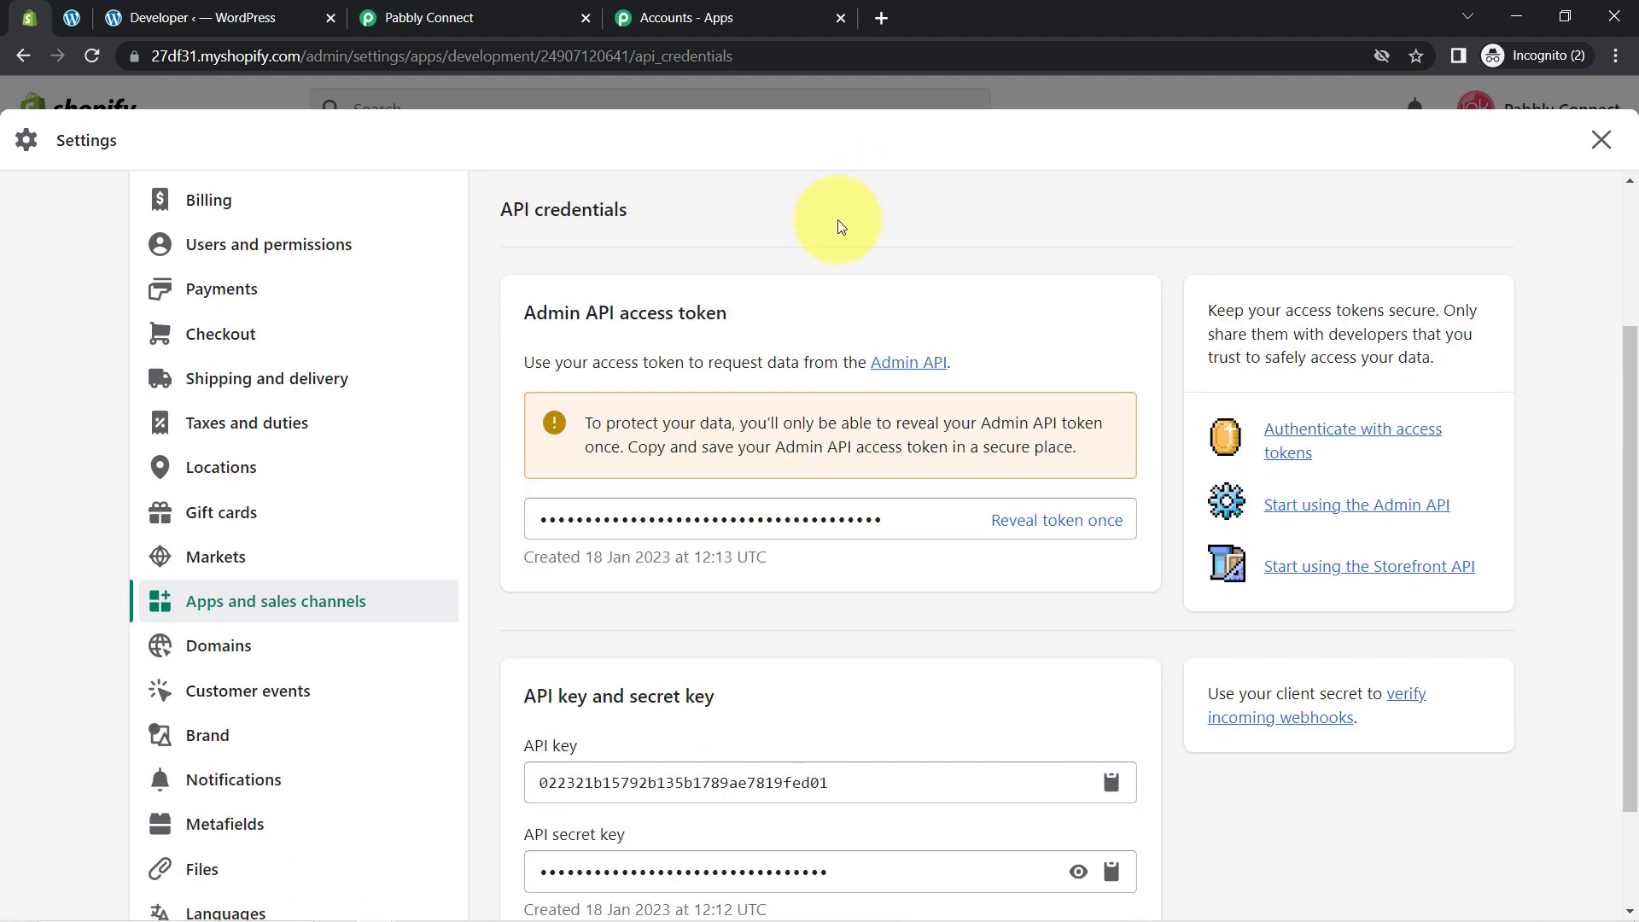
pyautogui.scroll(1, 827, 256)
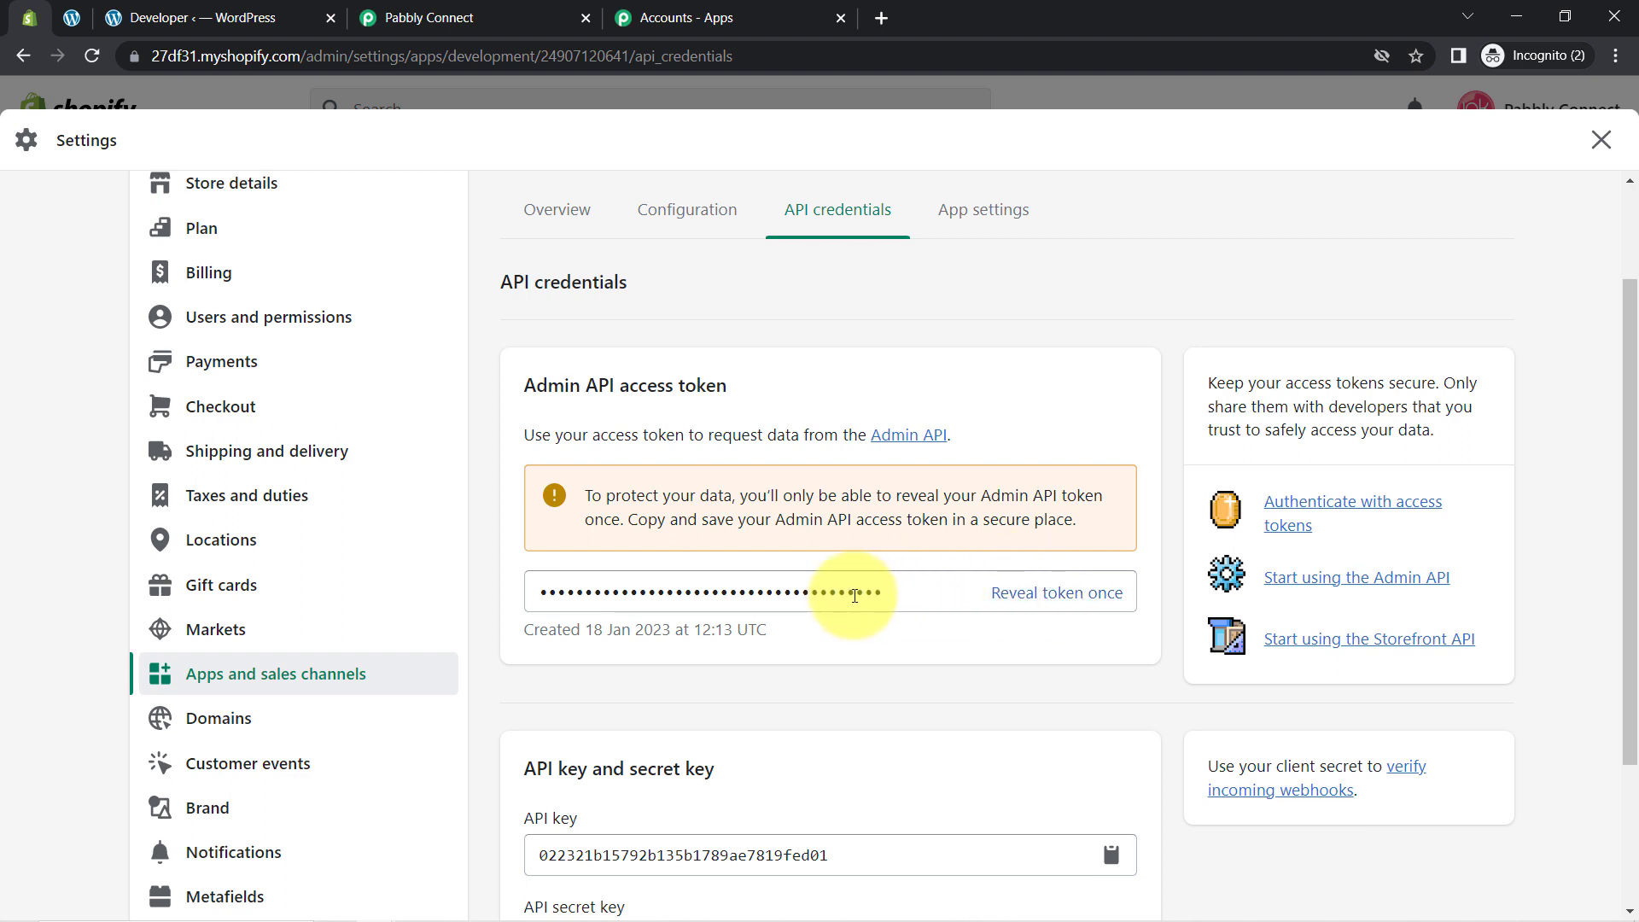
pyautogui.click(1021, 602)
pyautogui.doubleClick(834, 593)
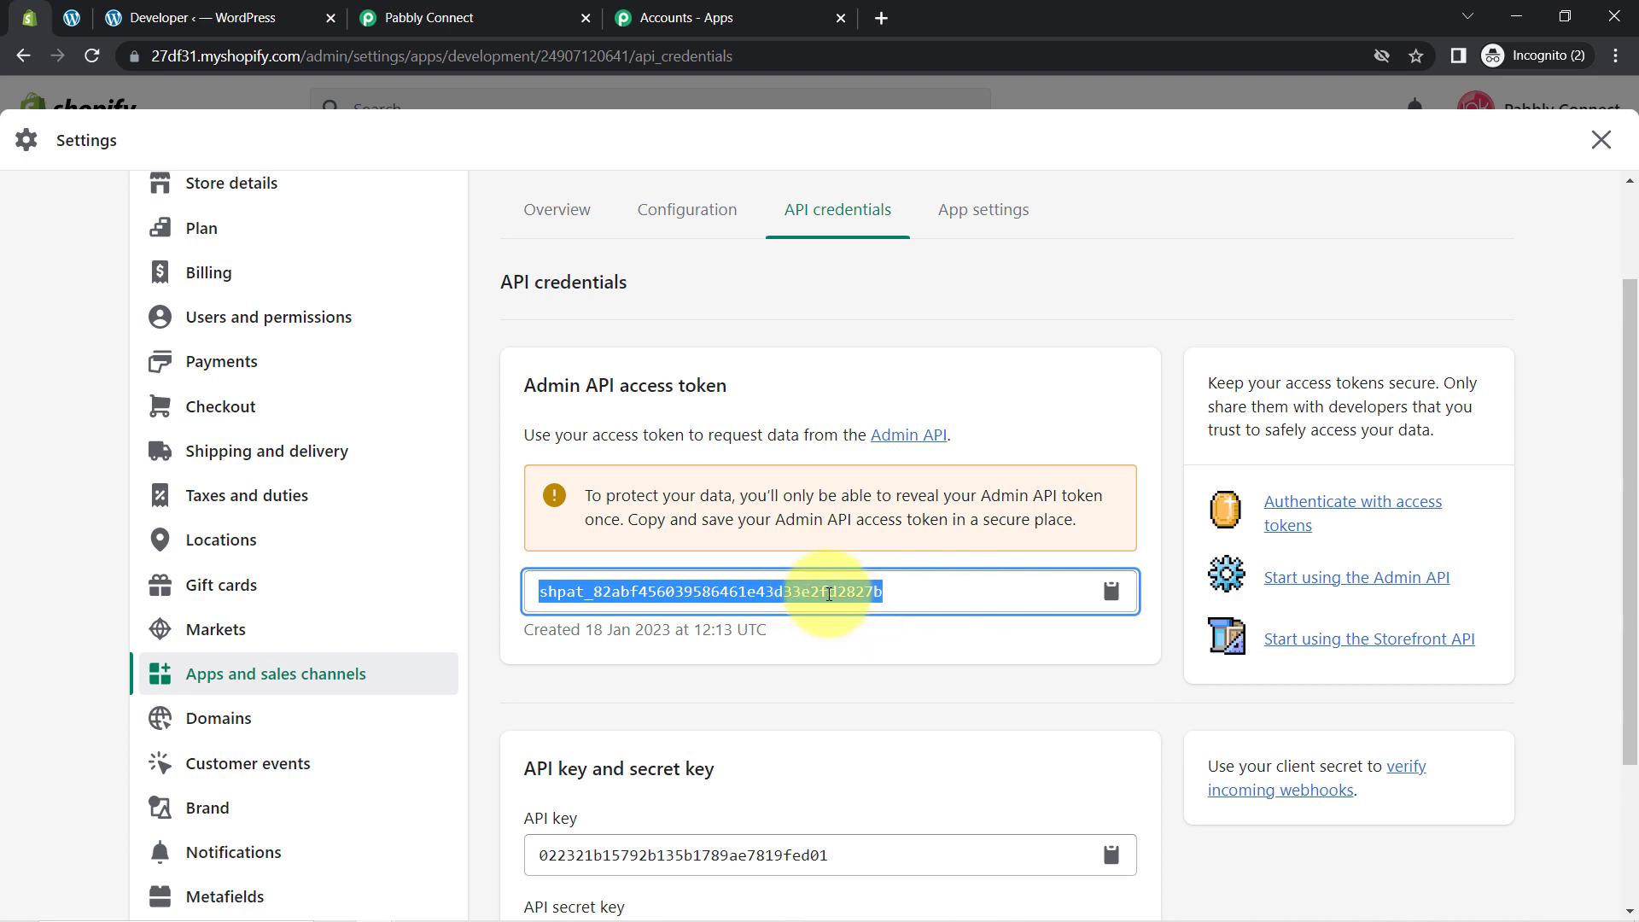
pyautogui.click(431, 18)
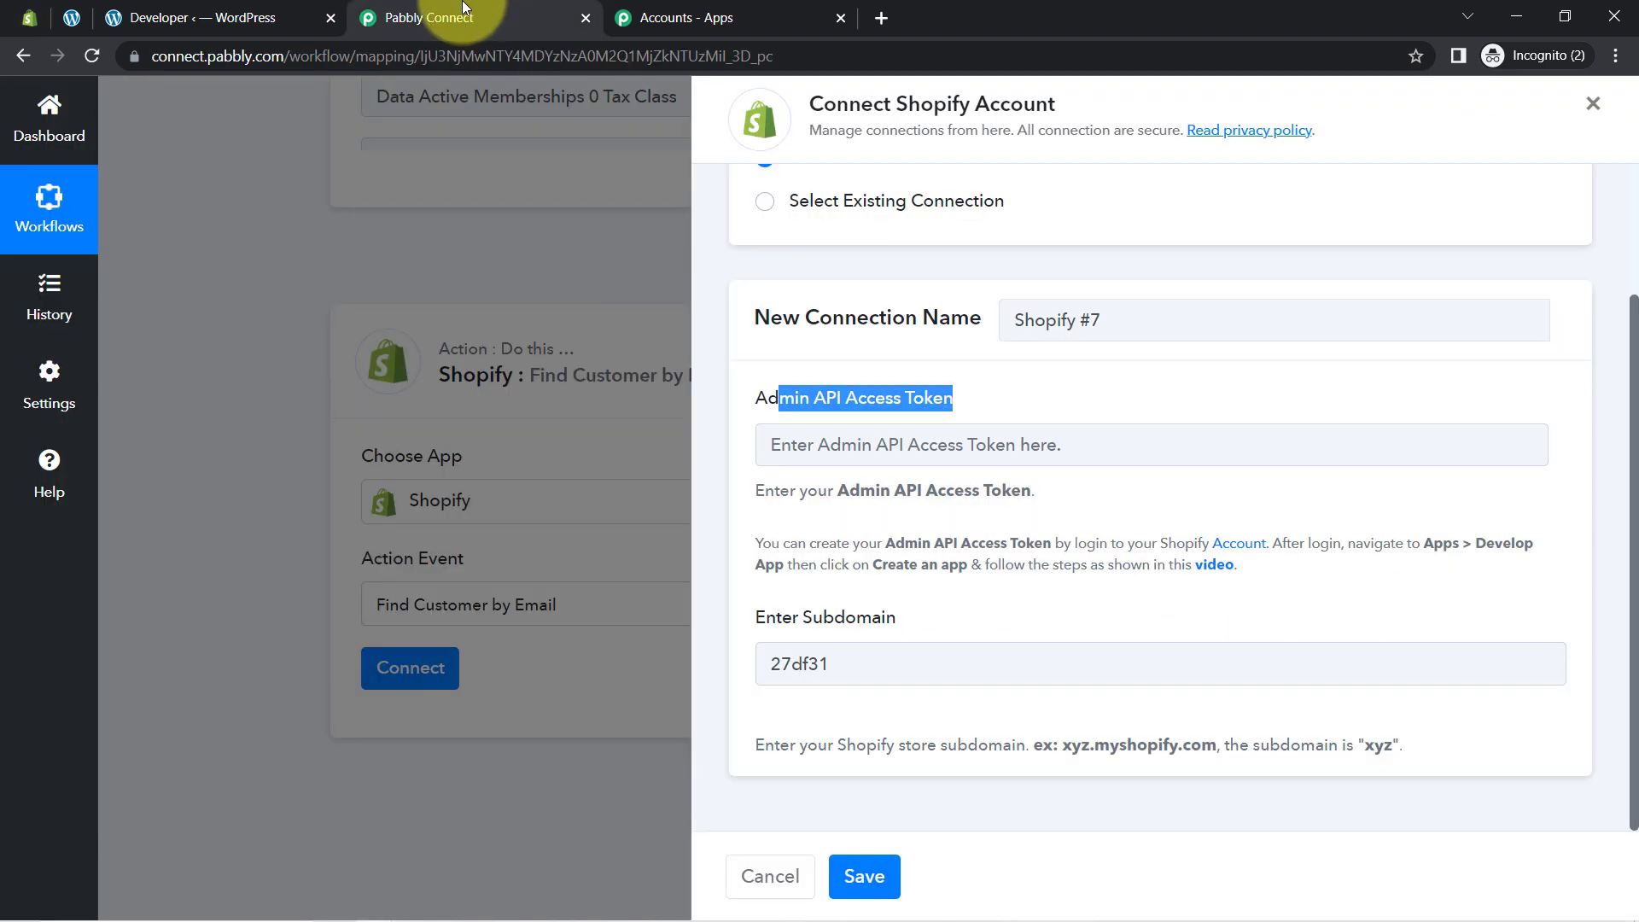
# Step: Enter the Admin API access token and save the Shopify #7 connection
pyautogui.click(835, 458)
pyautogui.click(879, 876)
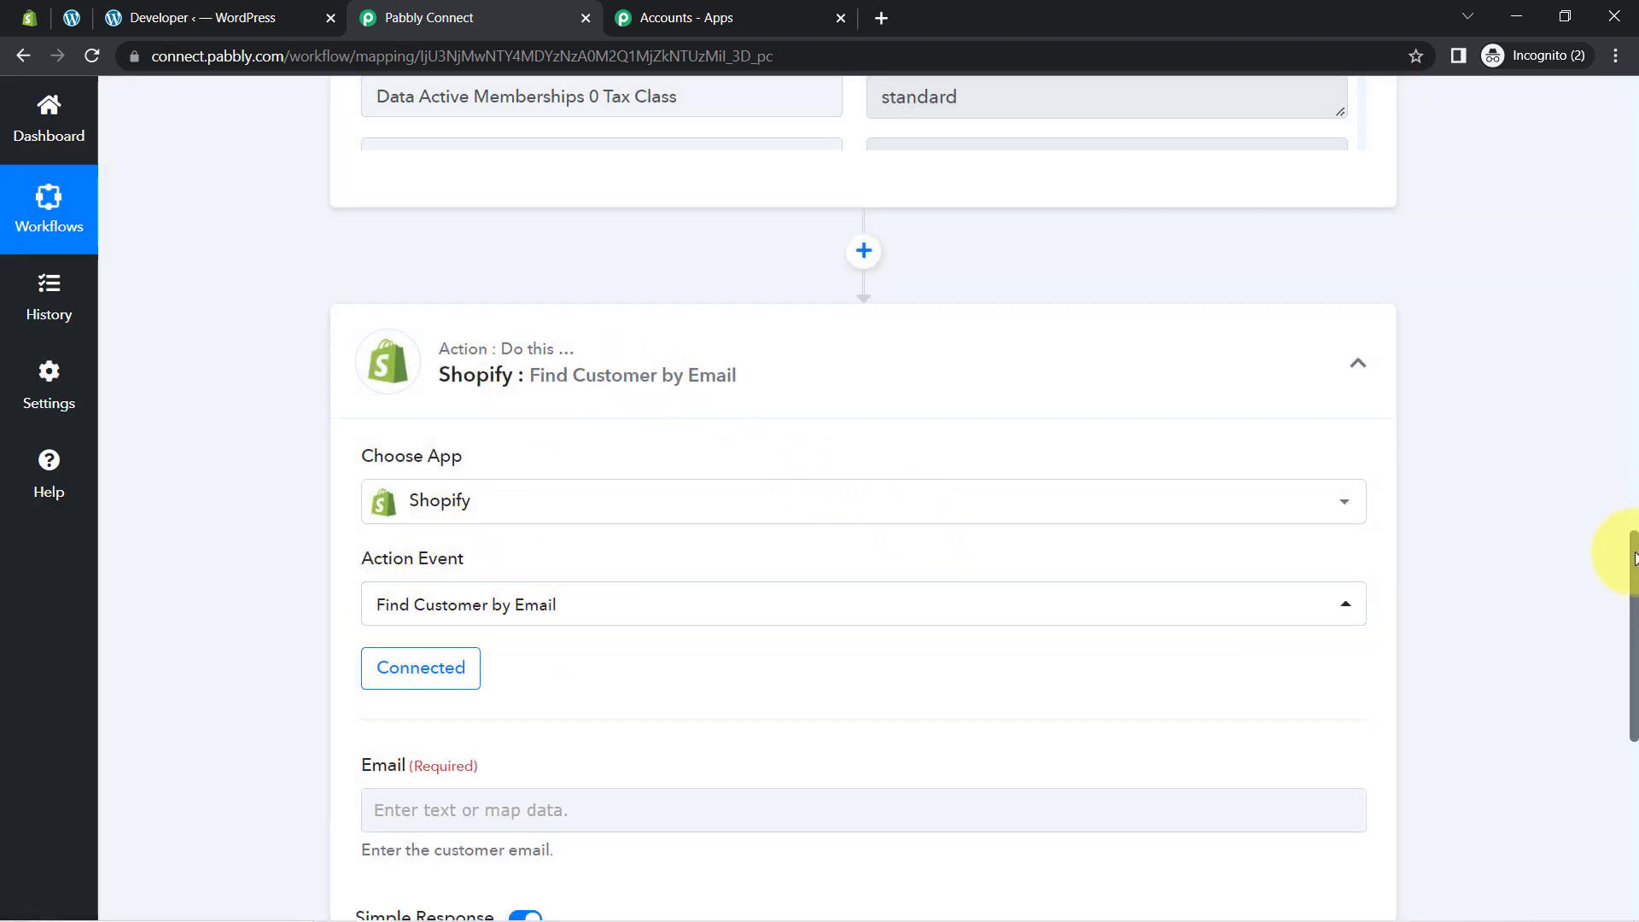
pyautogui.moveTo(1634, 559); pyautogui.dragTo(1632, 650)
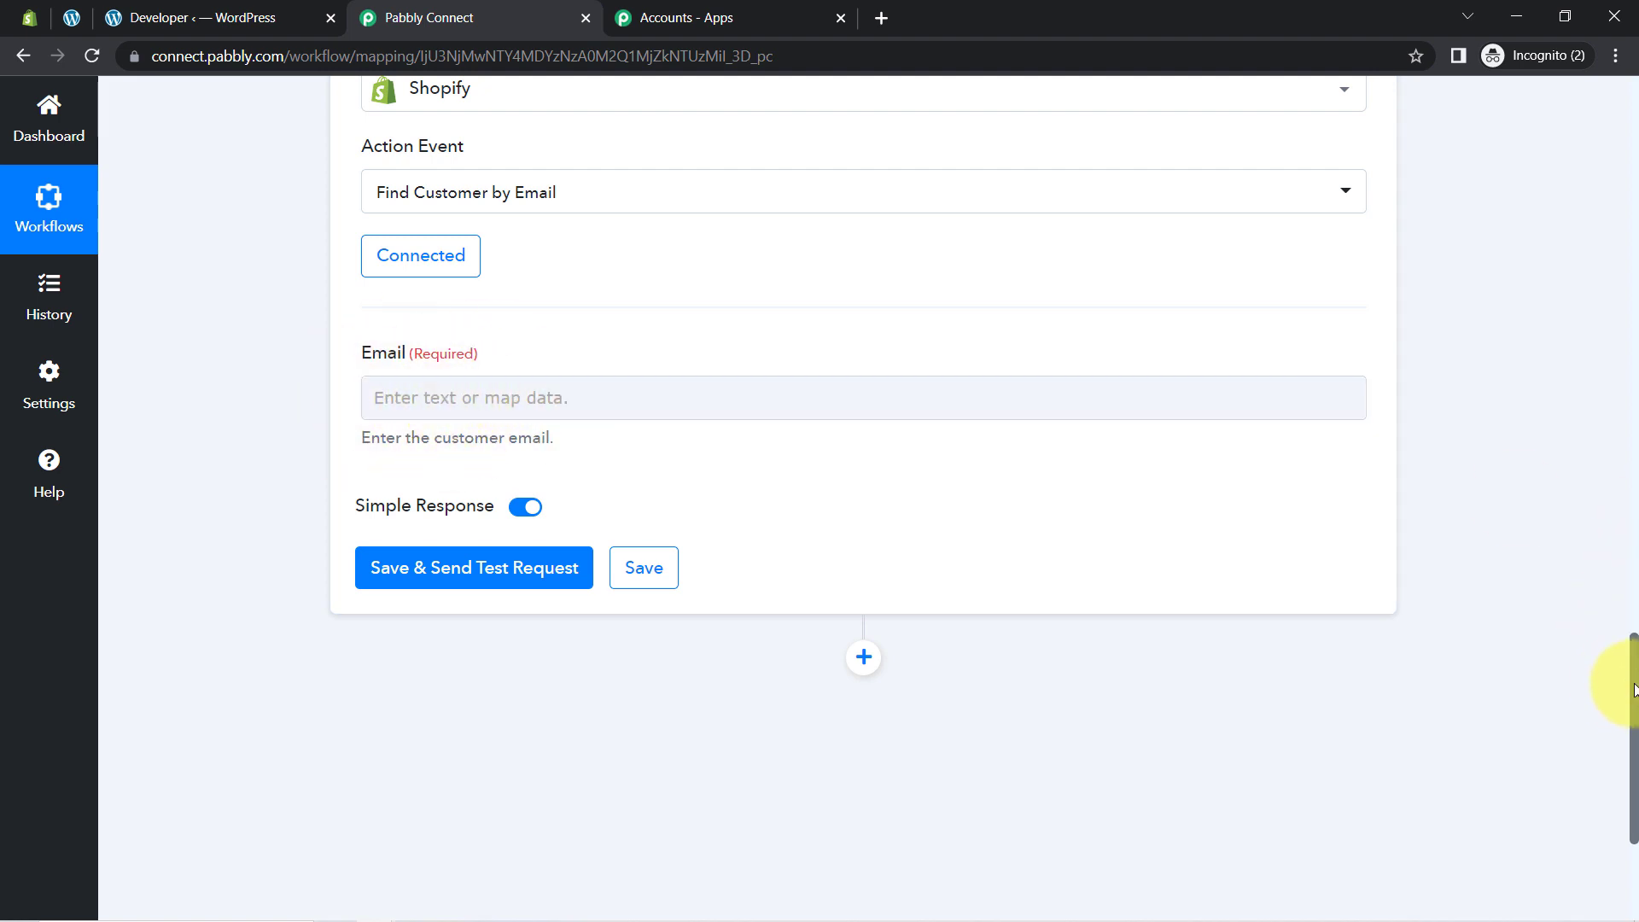
pyautogui.moveTo(1635, 632); pyautogui.dragTo(1635, 724)
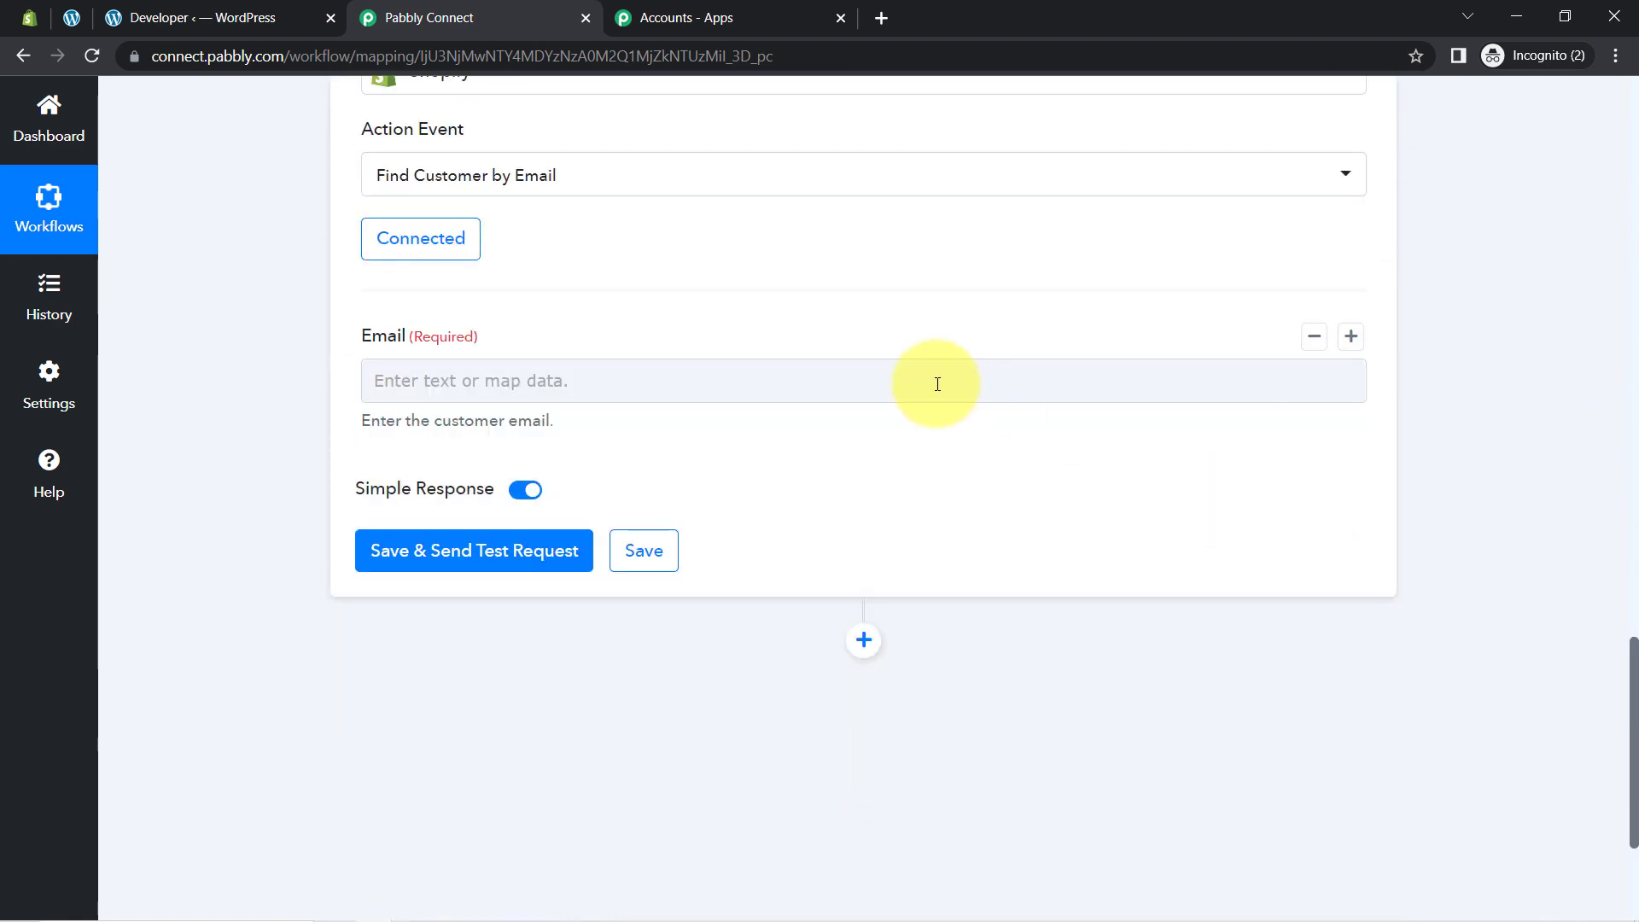
# Step: Map the Email field to Data Email from MemberPress: Member Signup Completed, searching '@'
pyautogui.click(513, 384)
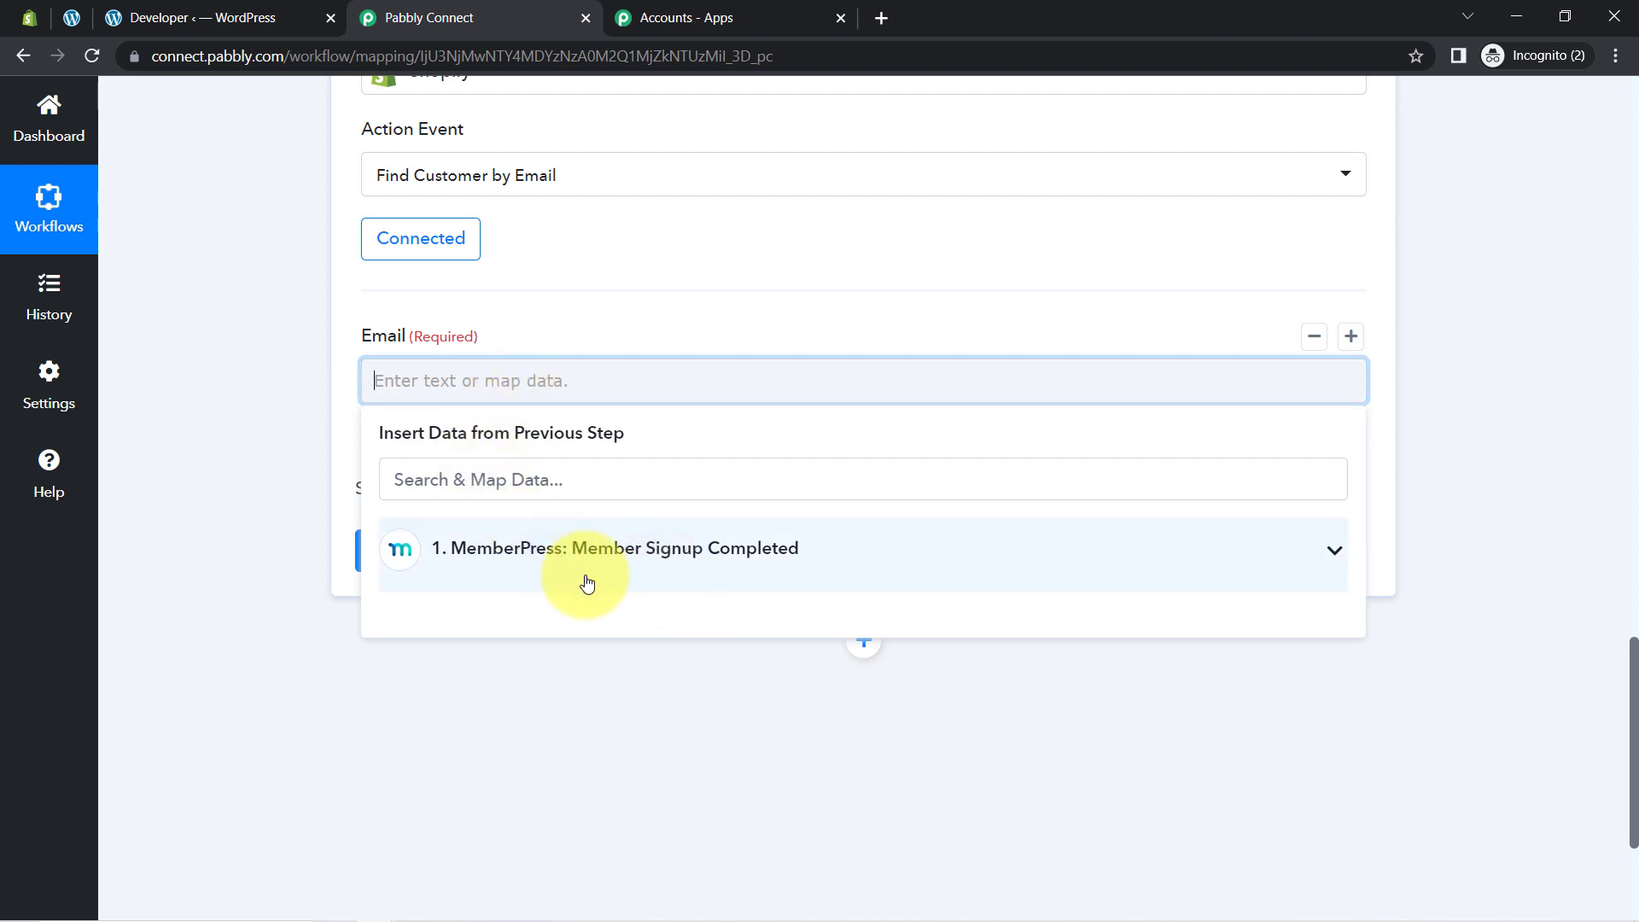
pyautogui.click(610, 557)
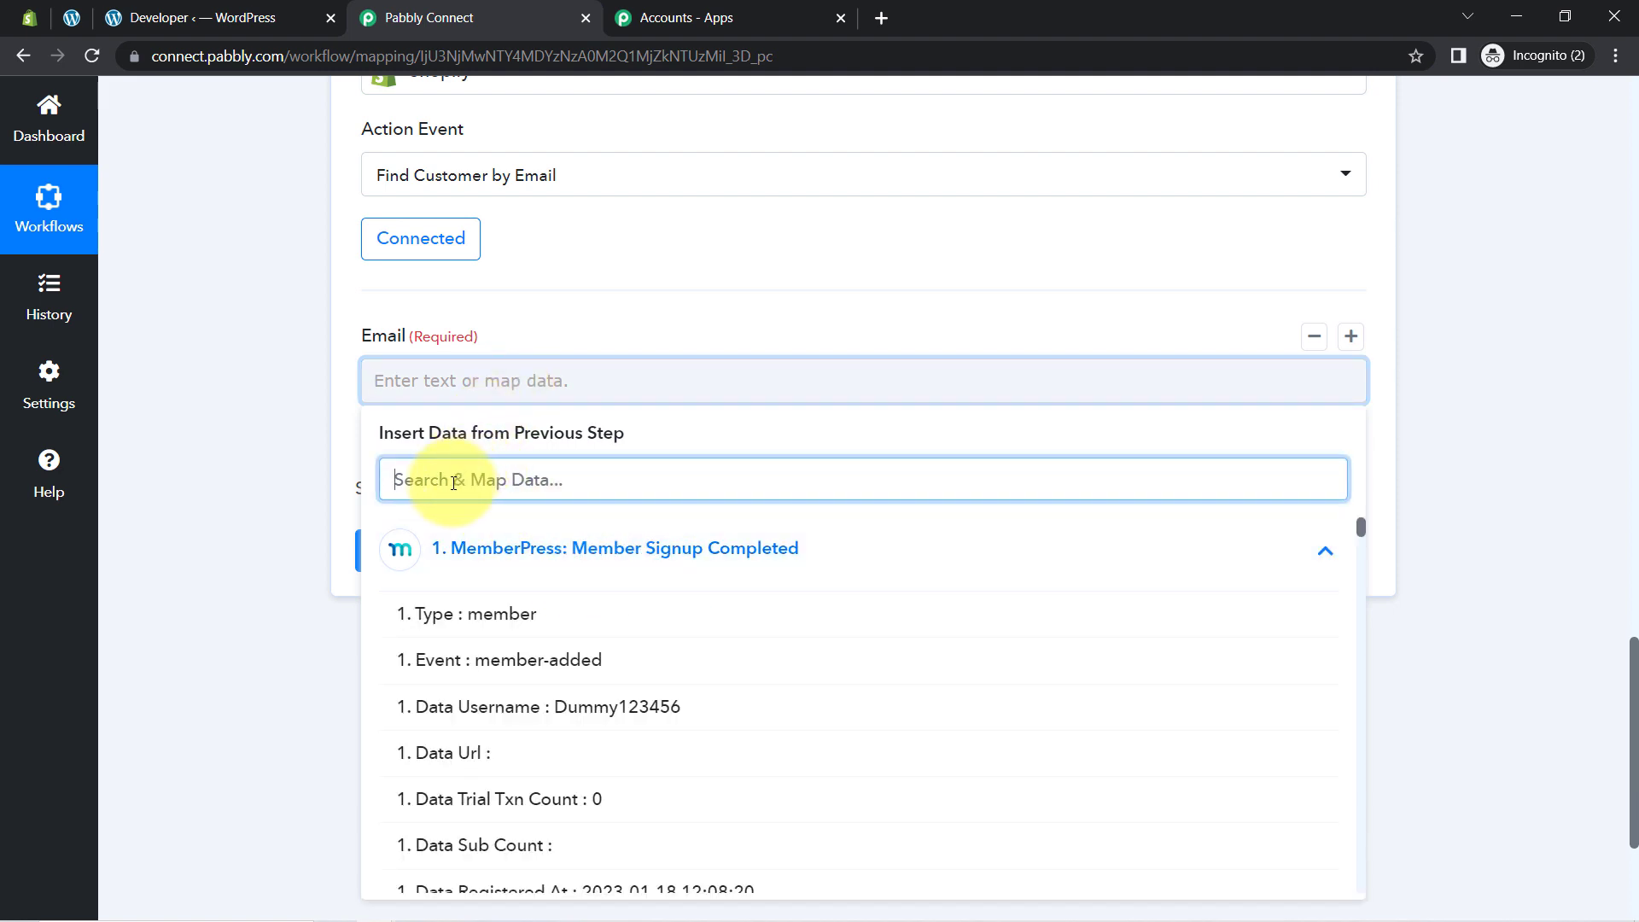
pyautogui.write('@')
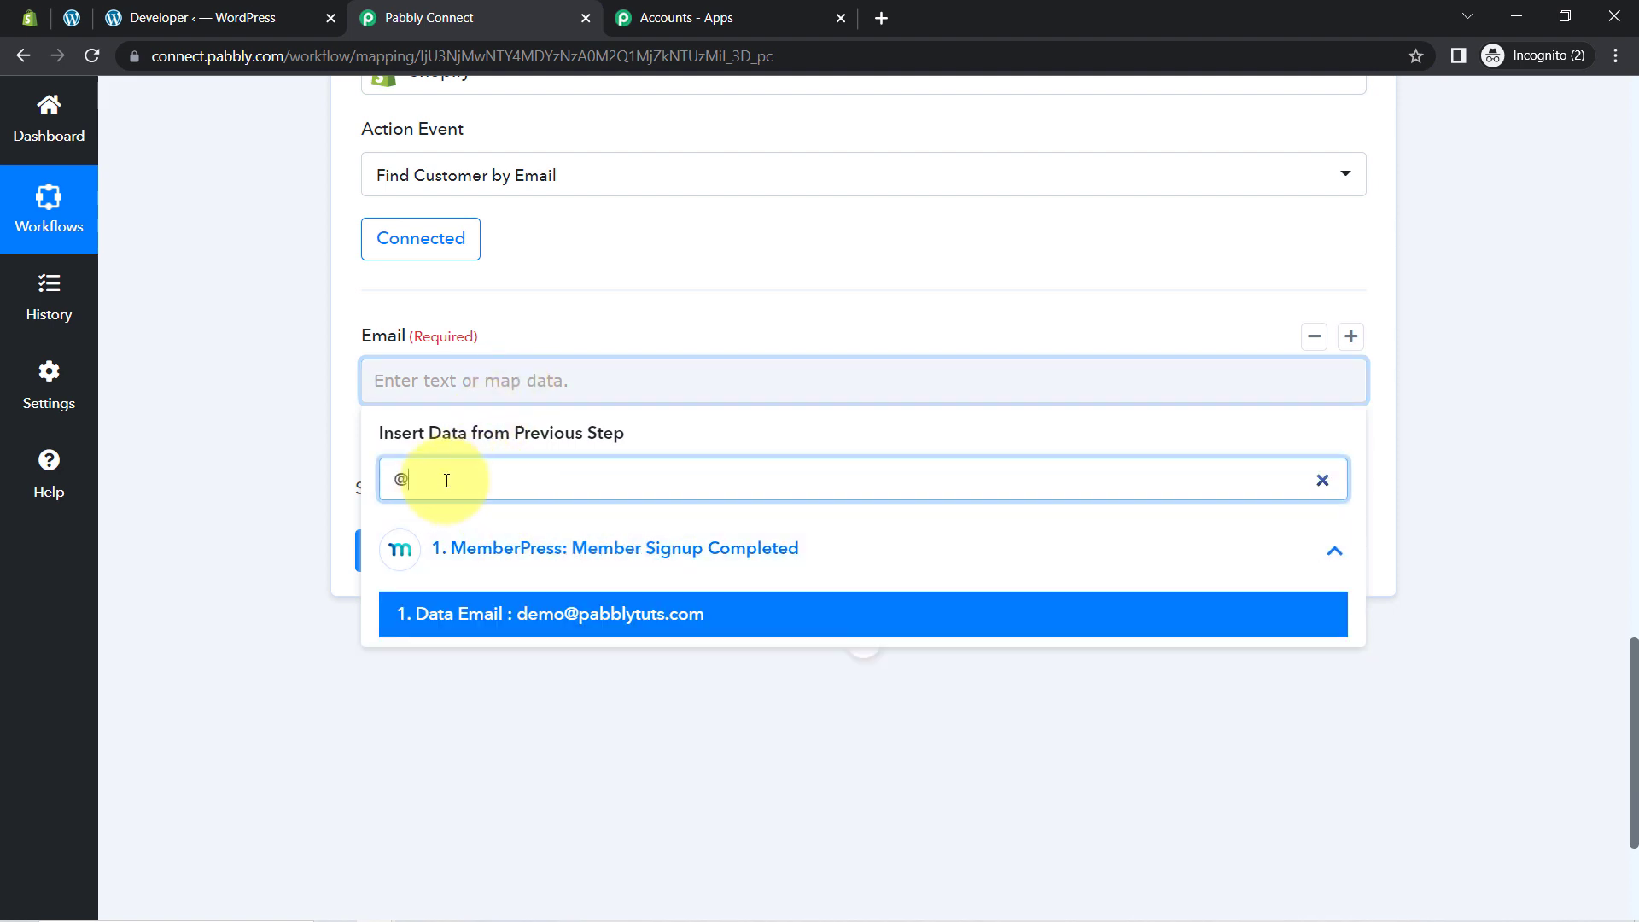
pyautogui.click(507, 625)
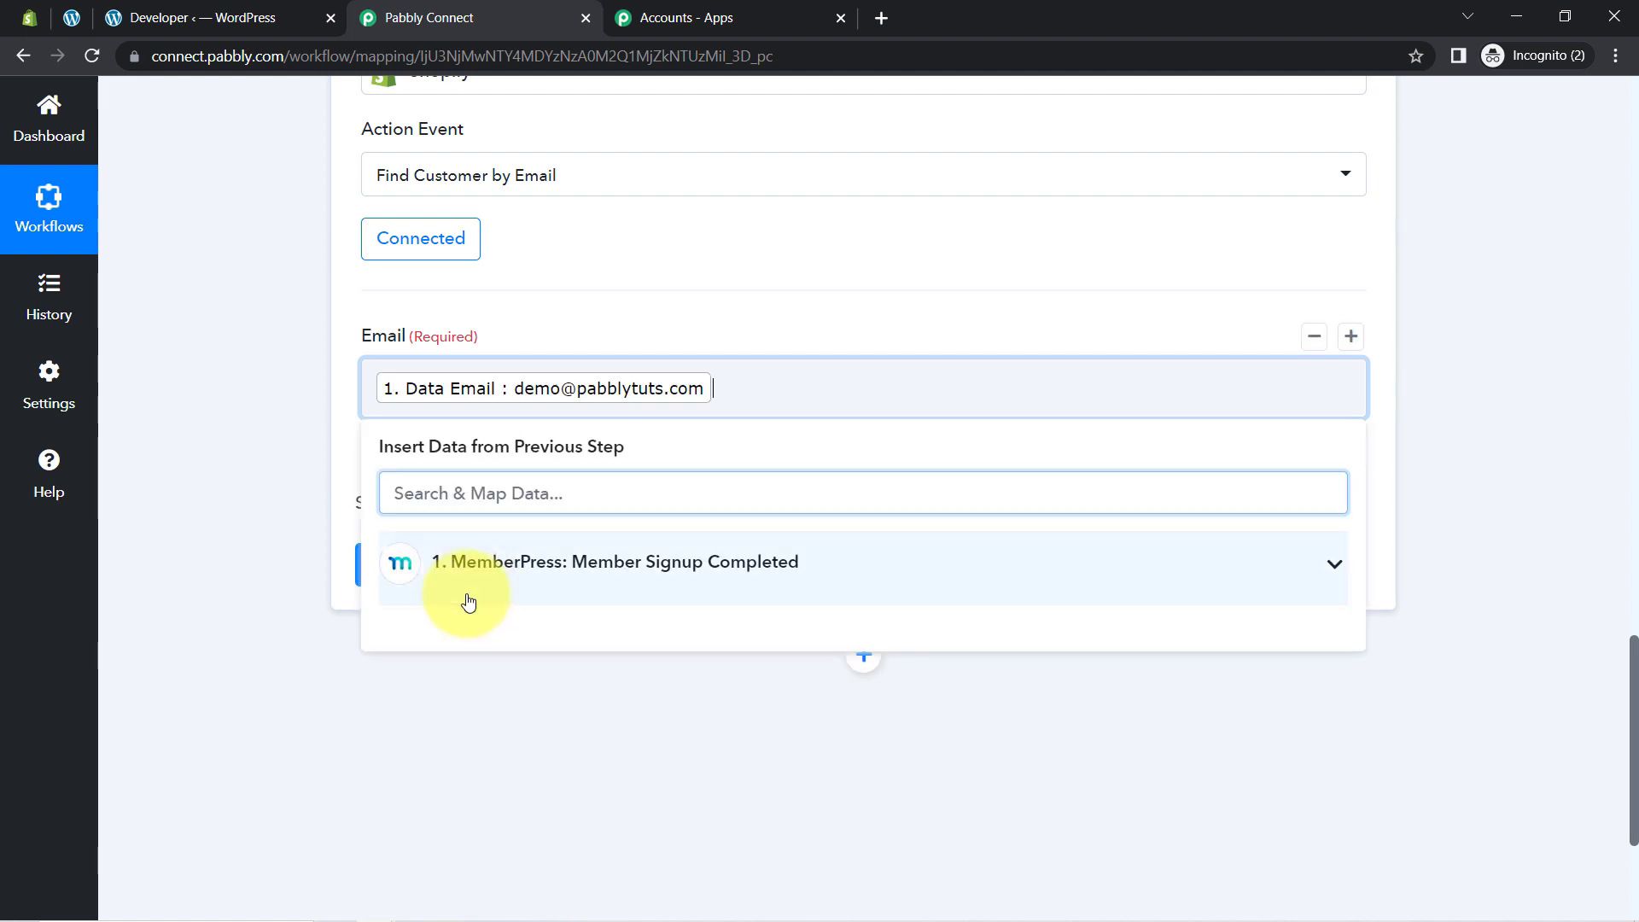
pyautogui.click(232, 621)
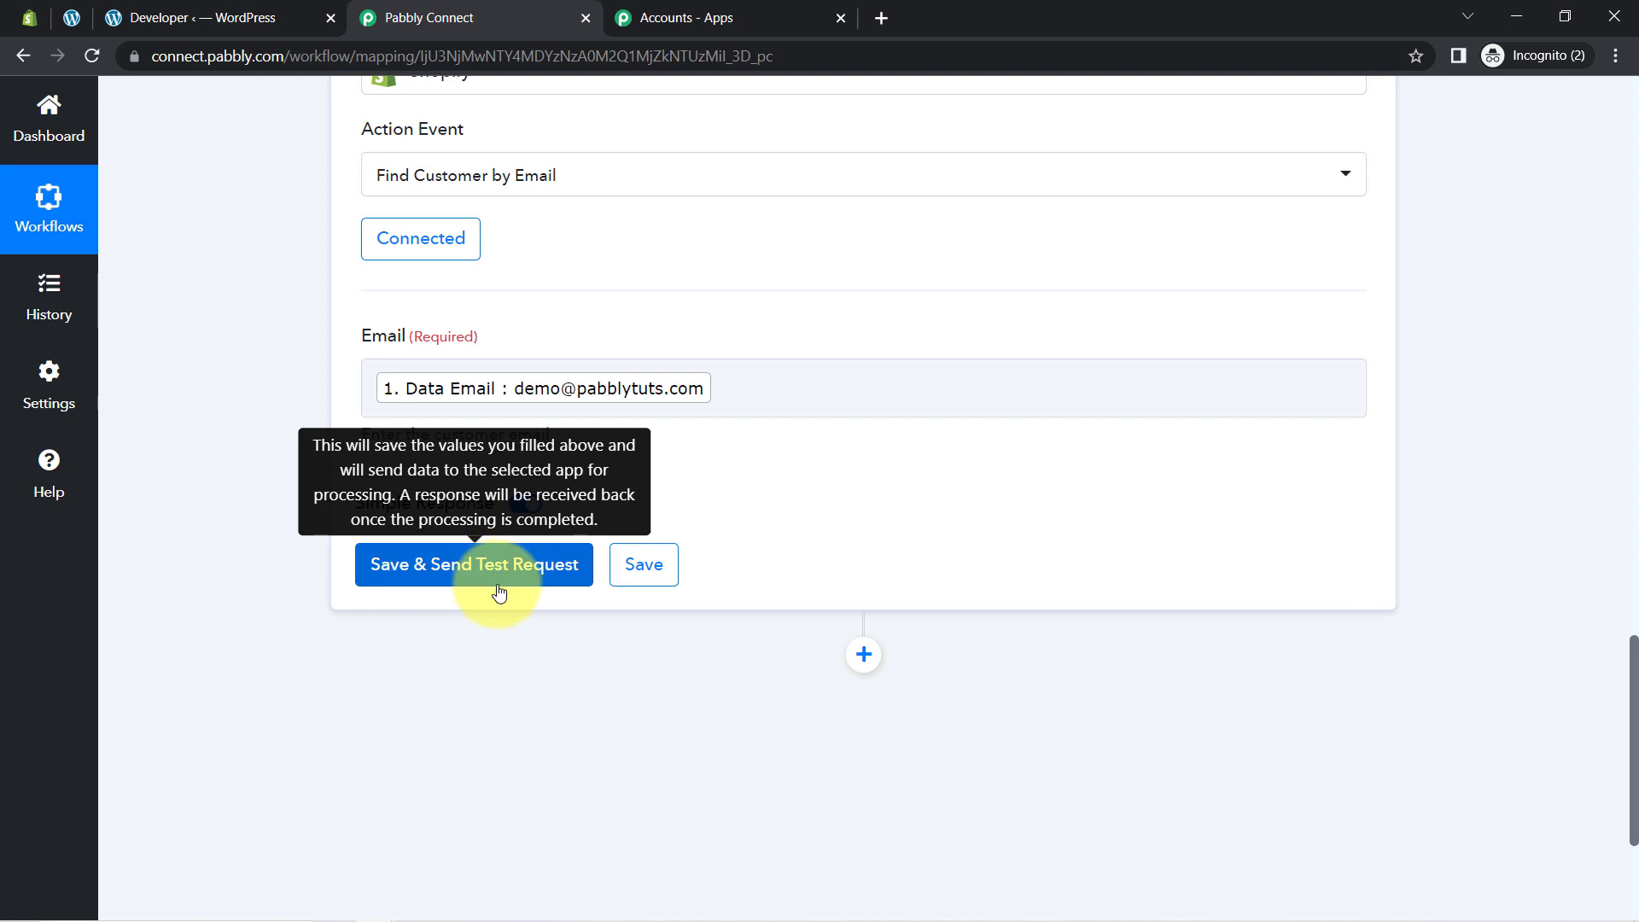
pyautogui.click(27, 19)
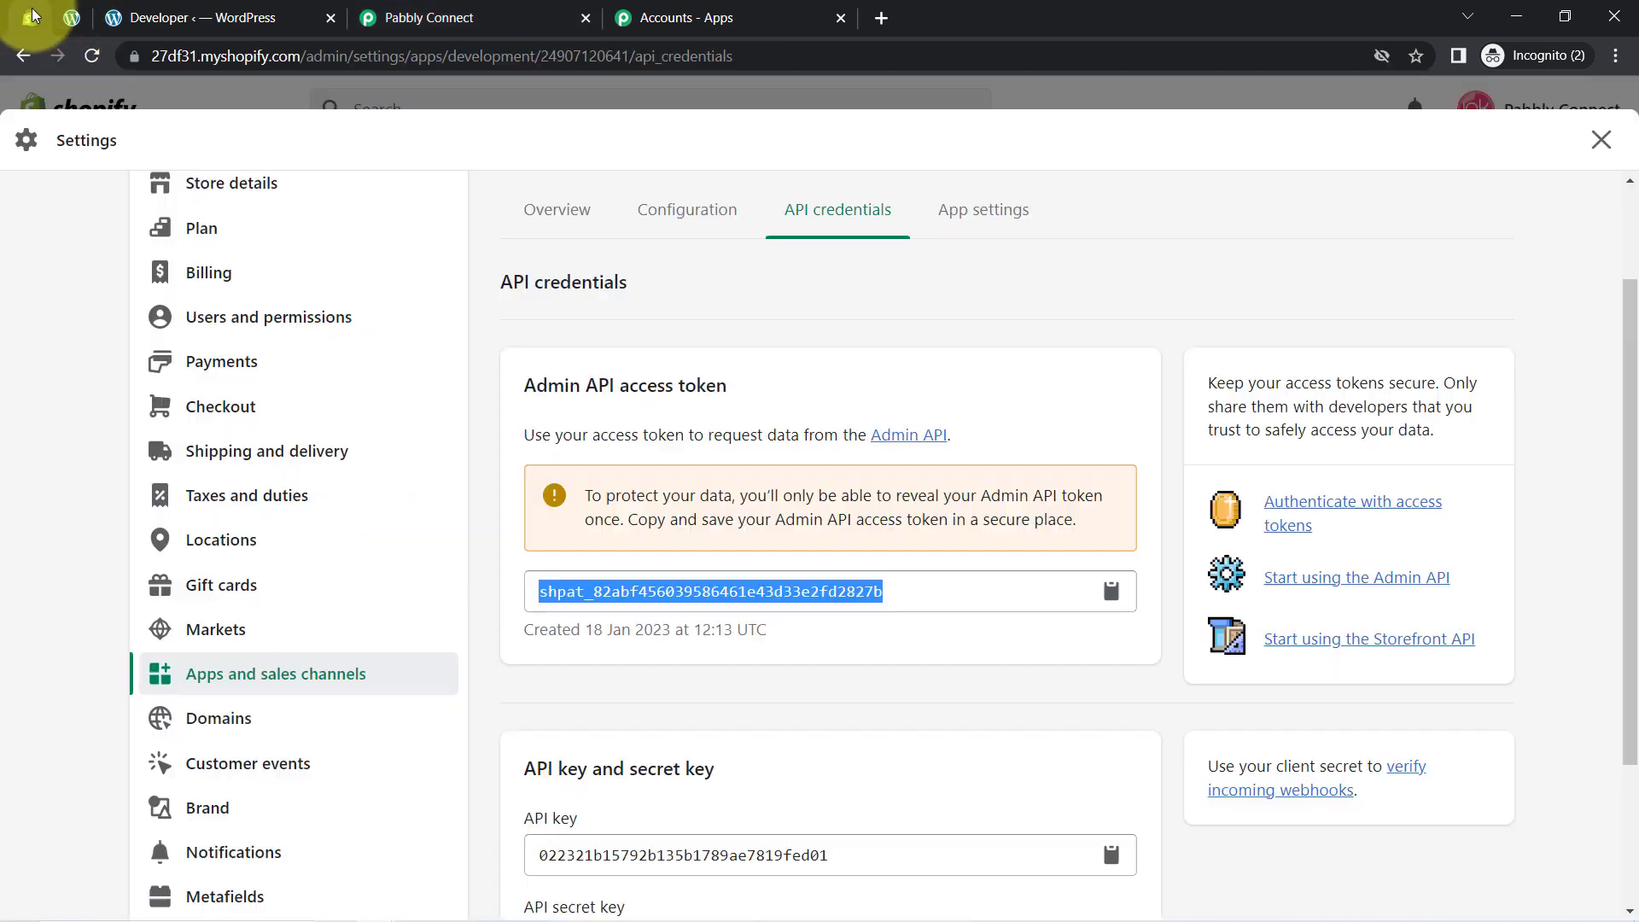
# Step: Review the test customer in Shopify Customers, then Save & Send Test Request for the lookup
pyautogui.click(92, 442)
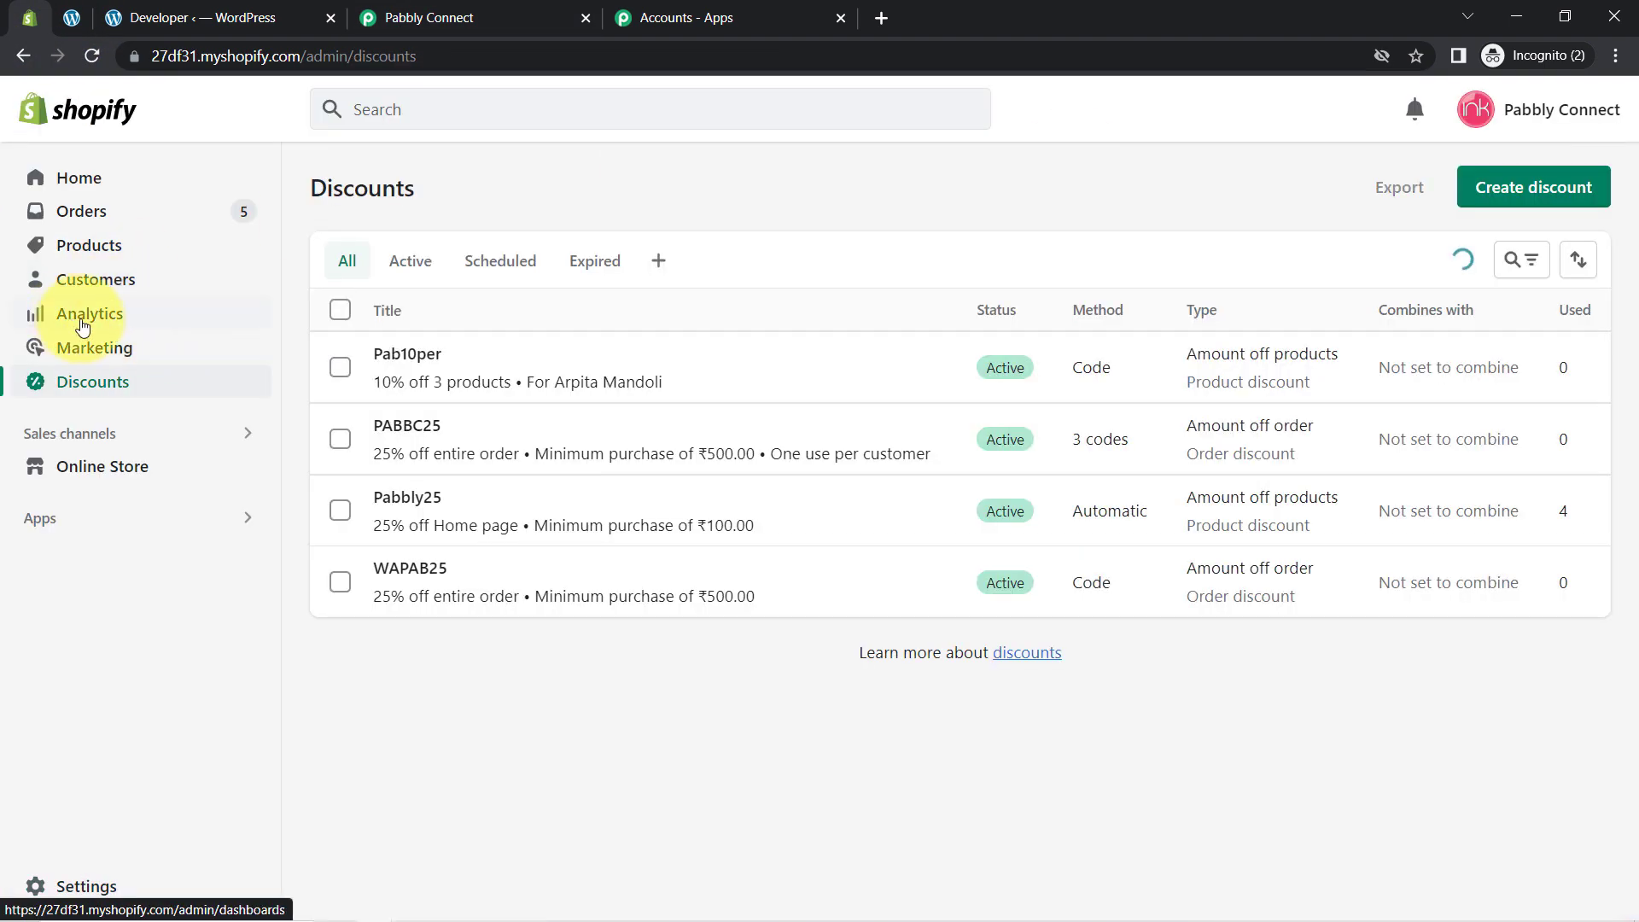
pyautogui.click(162, 293)
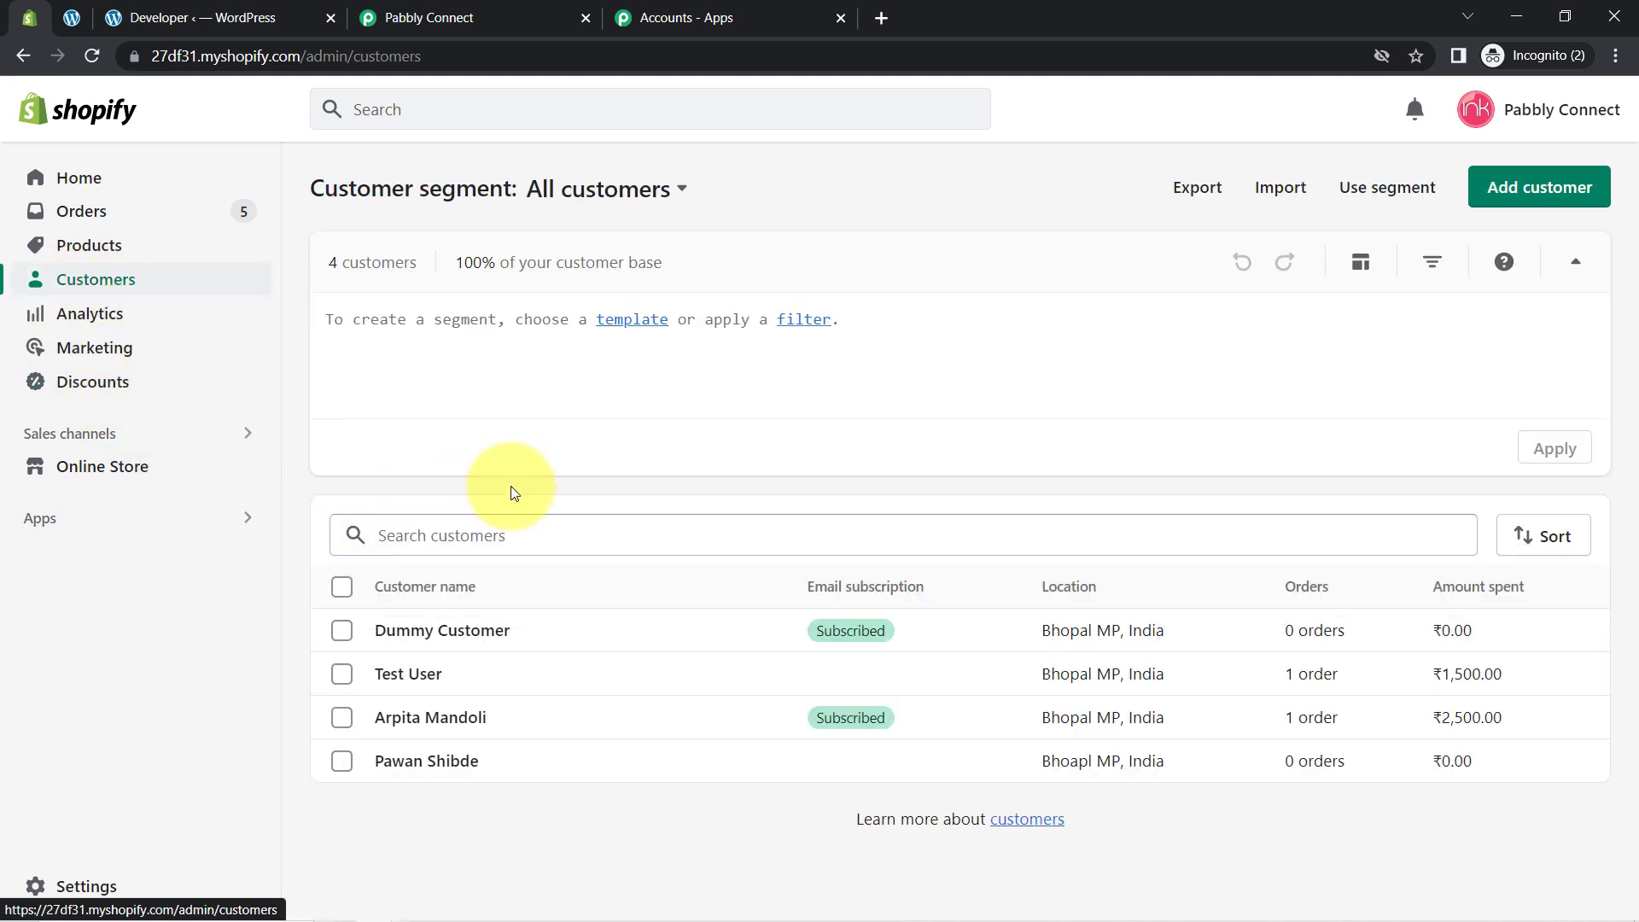
pyautogui.click(483, 632)
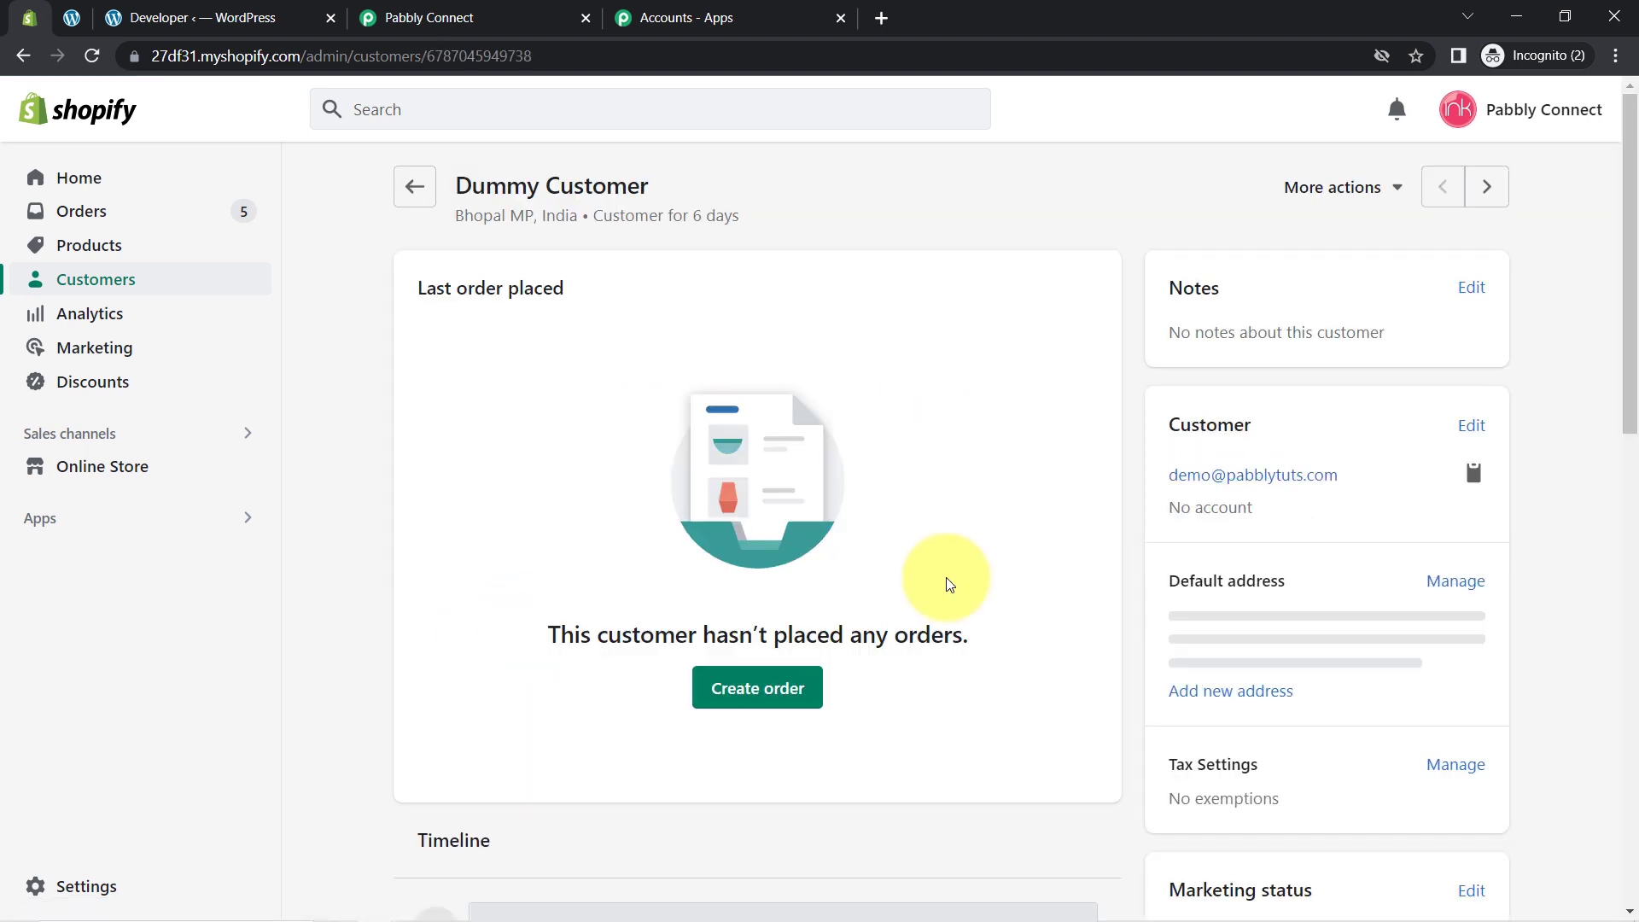
pyautogui.moveTo(1635, 350); pyautogui.dragTo(1621, 410)
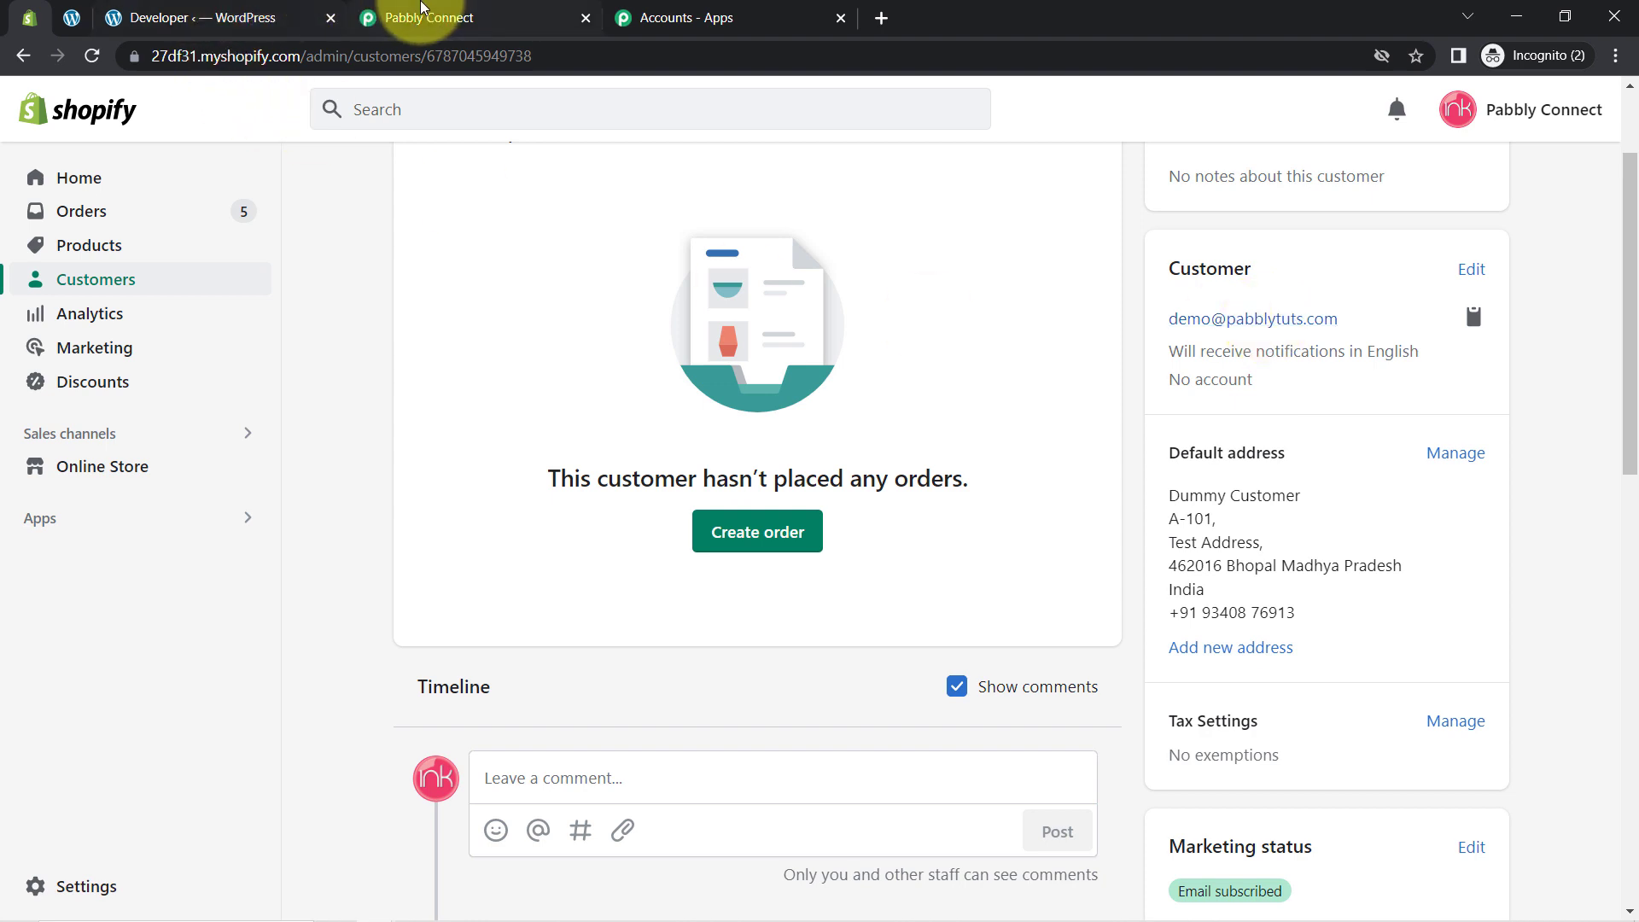
pyautogui.click(427, 18)
pyautogui.click(422, 576)
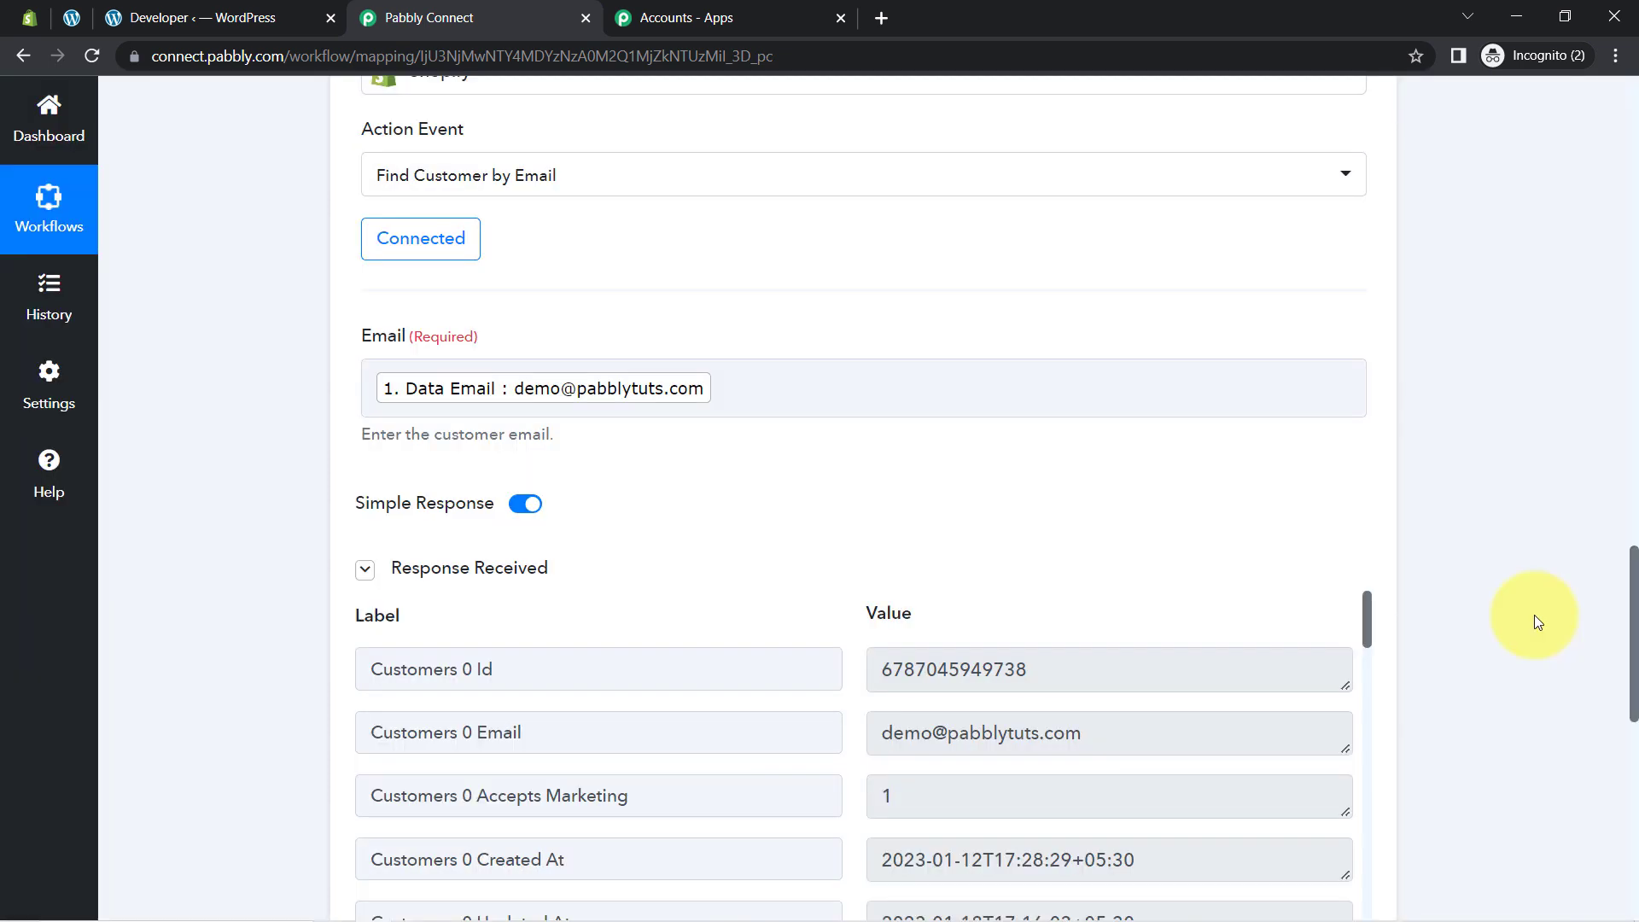
pyautogui.scroll(-1, 1633, 616)
pyautogui.scroll(-4, 1630, 648)
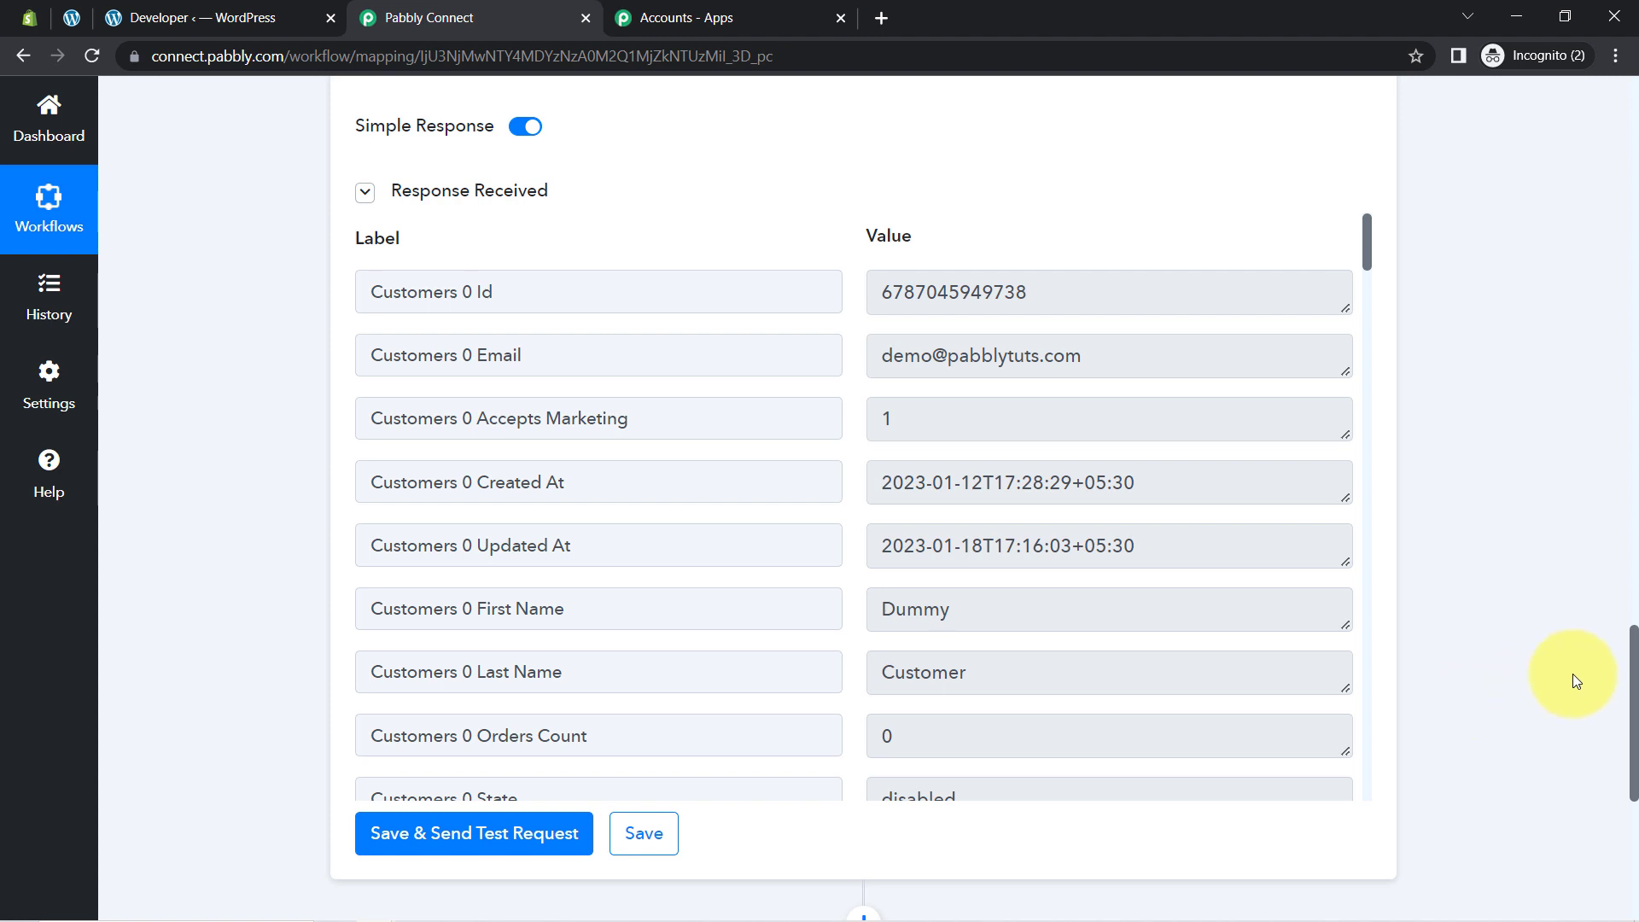
pyautogui.moveTo(1631, 670); pyautogui.dragTo(1626, 792)
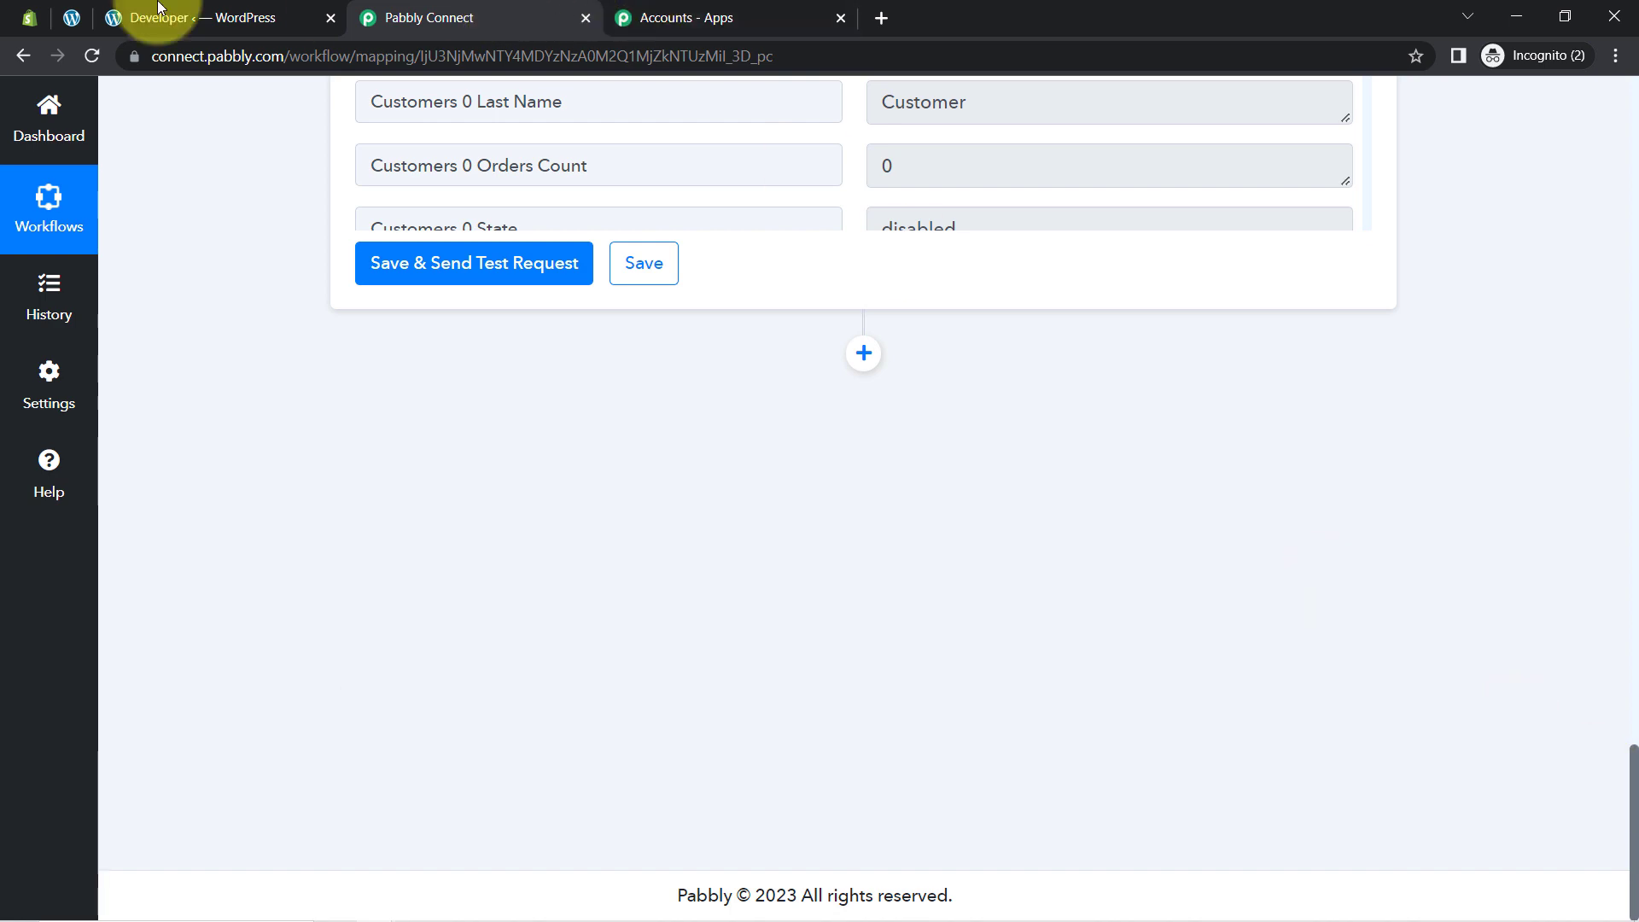
# Step: Select the Pabbly25 discount's title, then check the test customer's still-empty Tags section
pyautogui.click(13, 19)
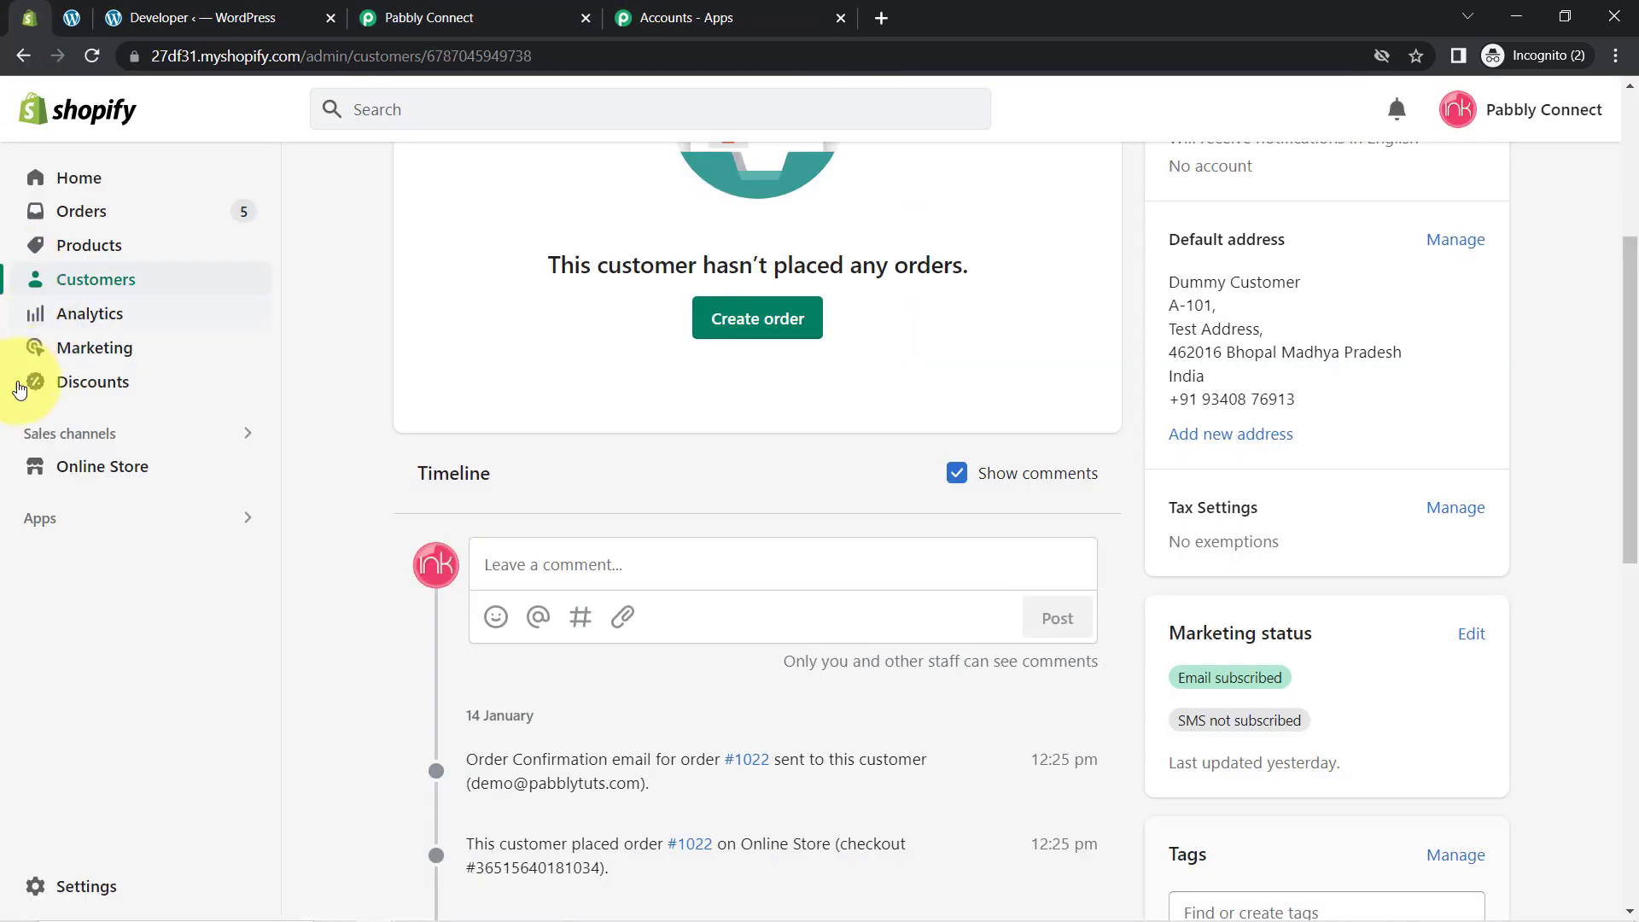
pyautogui.click(70, 393)
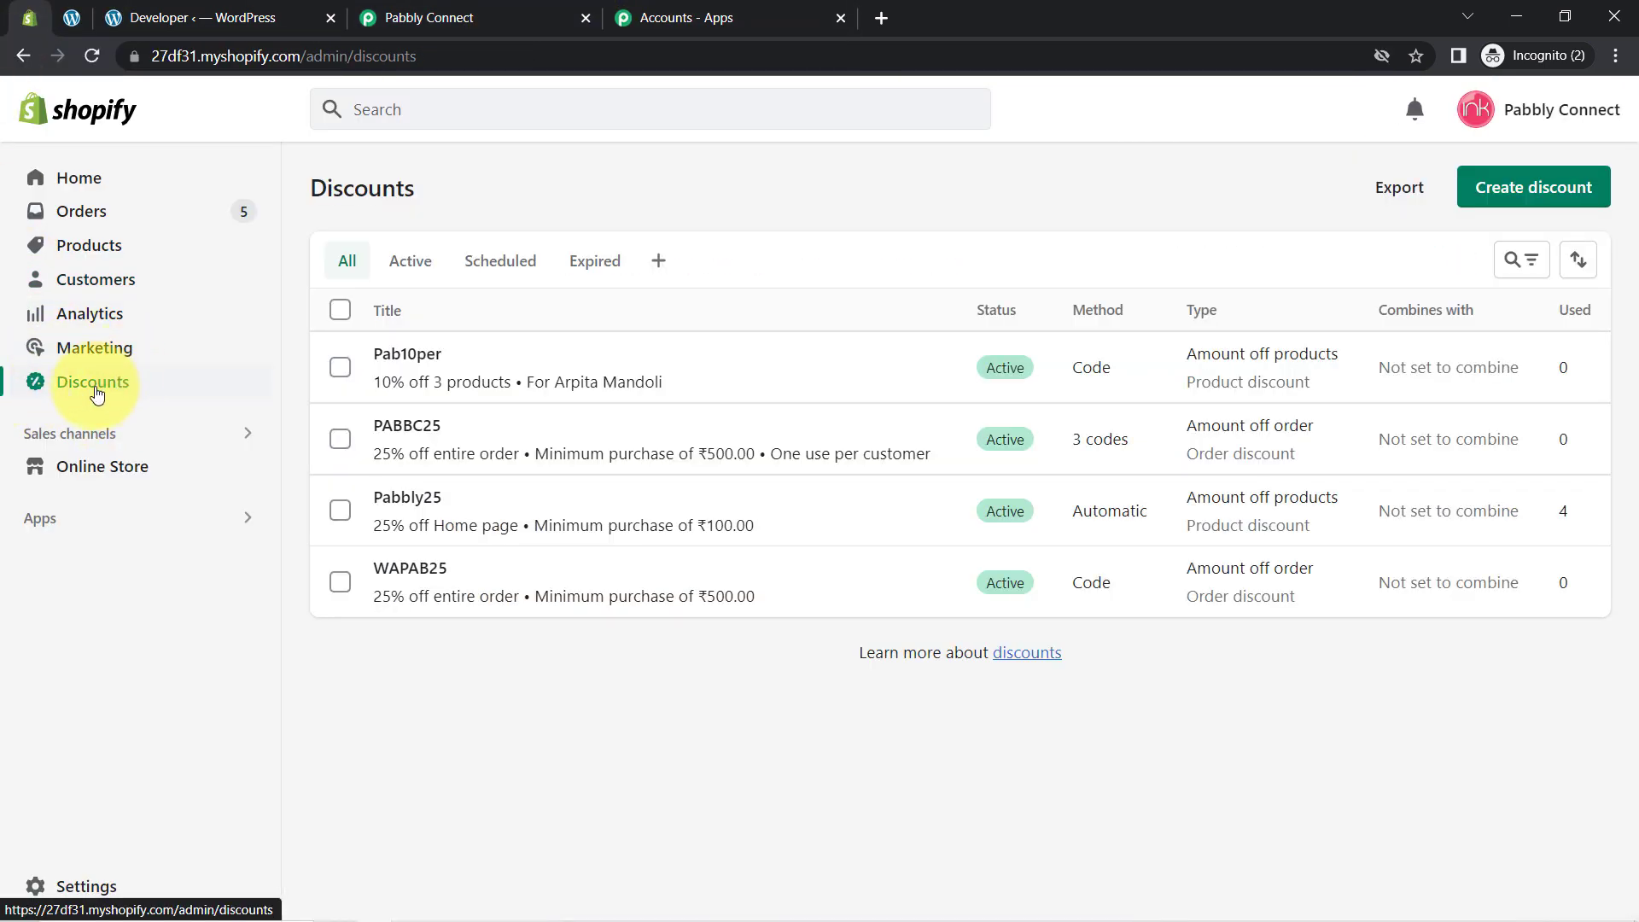
pyautogui.click(407, 497)
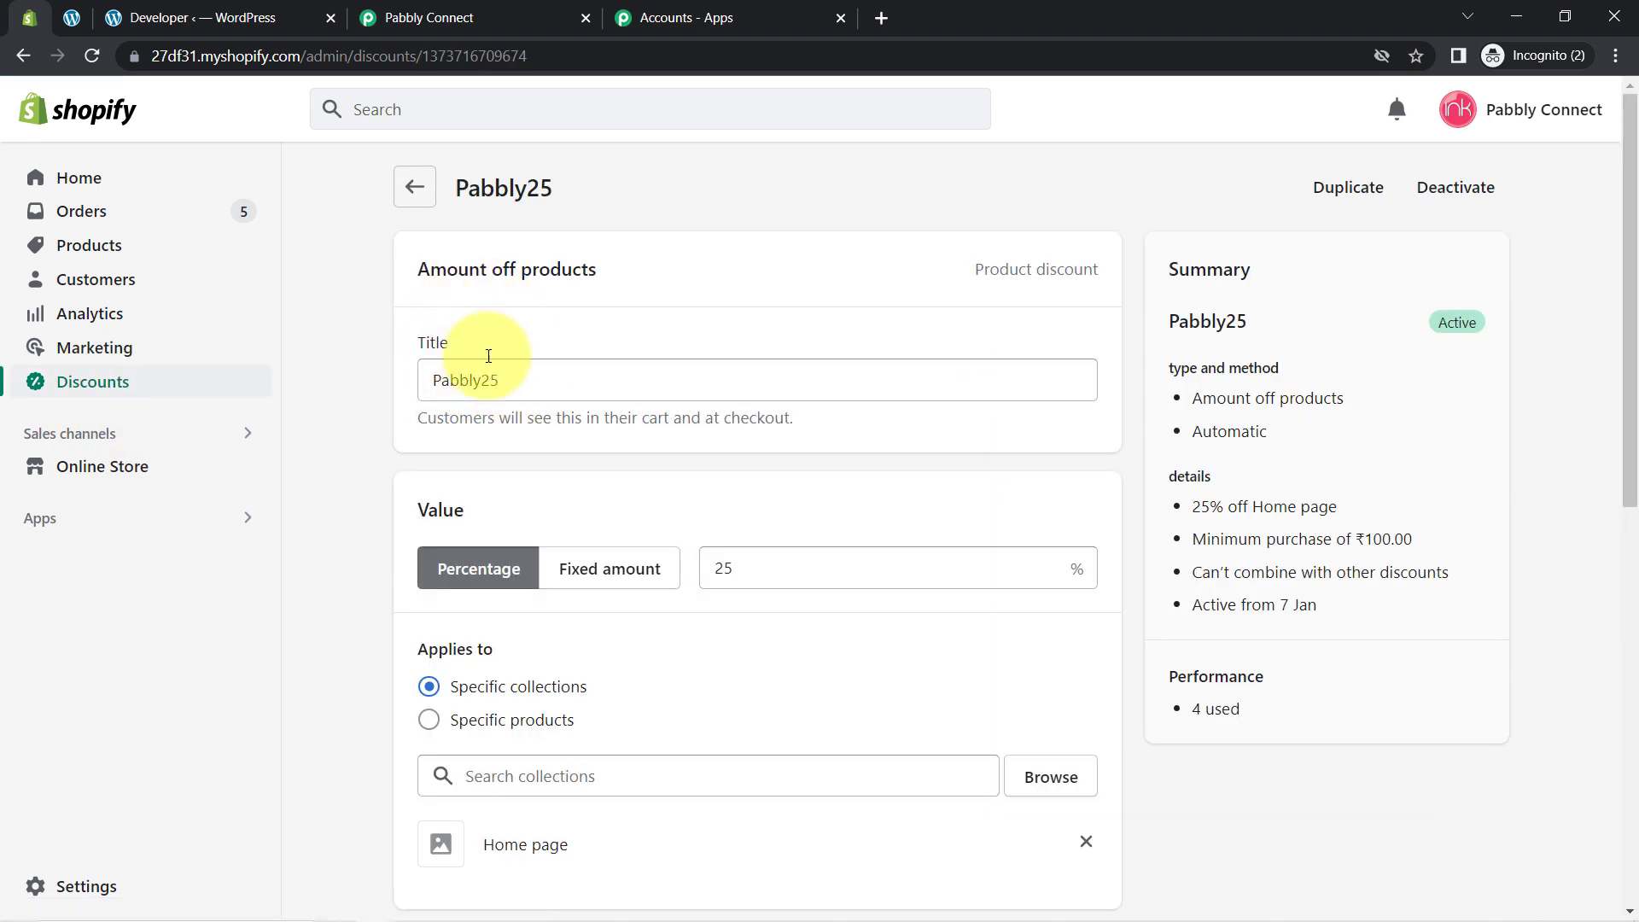
pyautogui.click(508, 384)
pyautogui.doubleClick(512, 380)
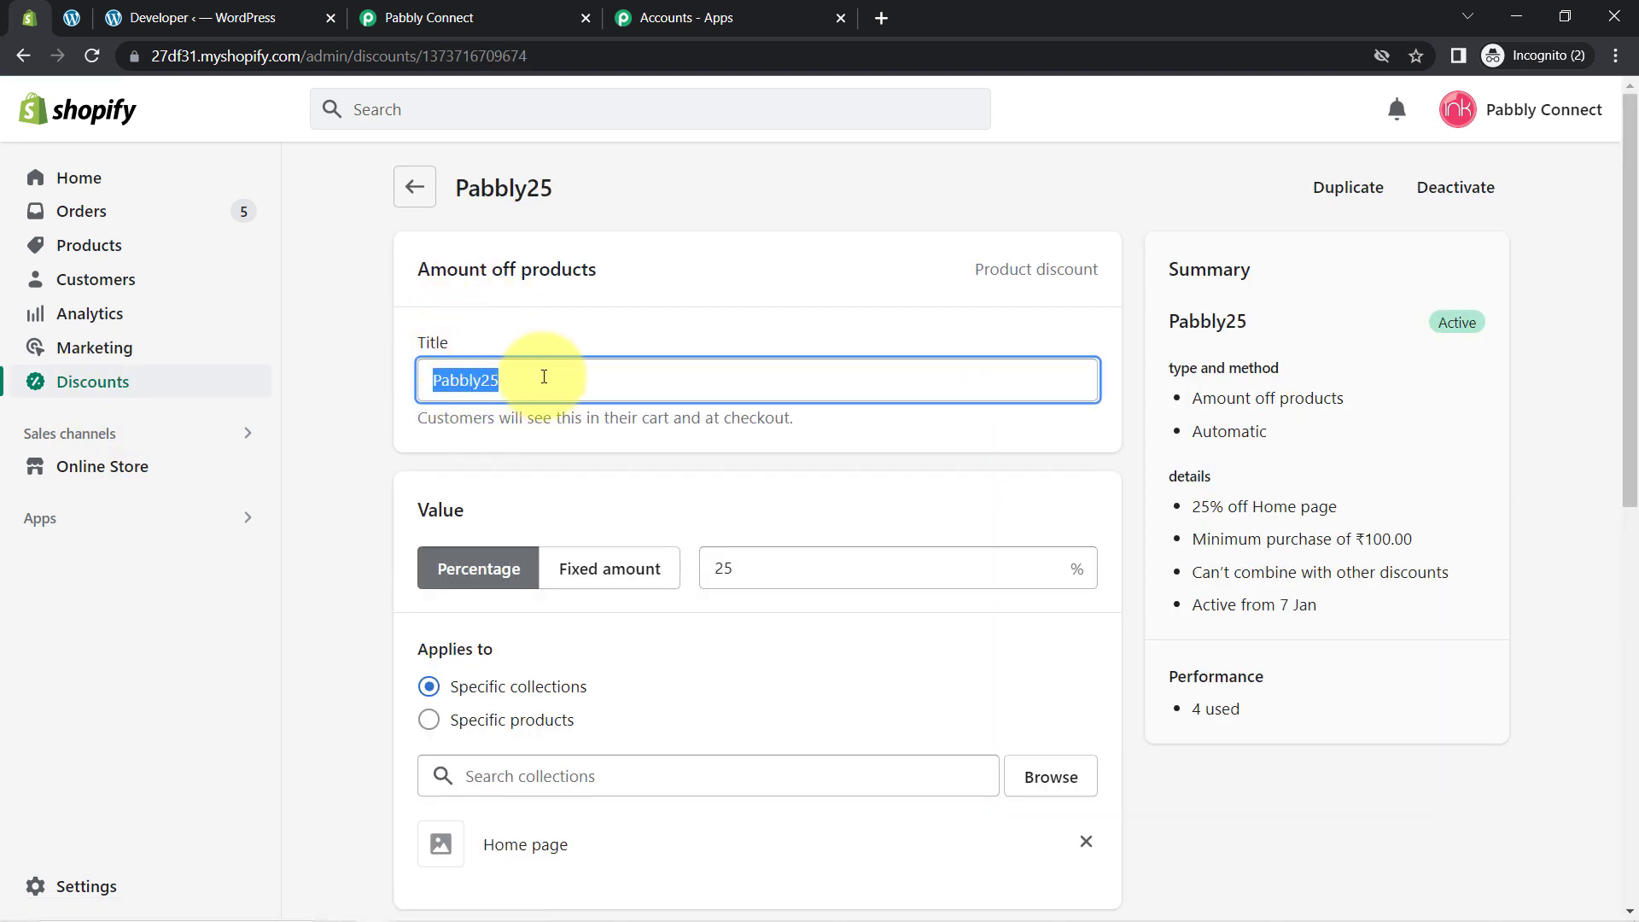
pyautogui.click(85, 283)
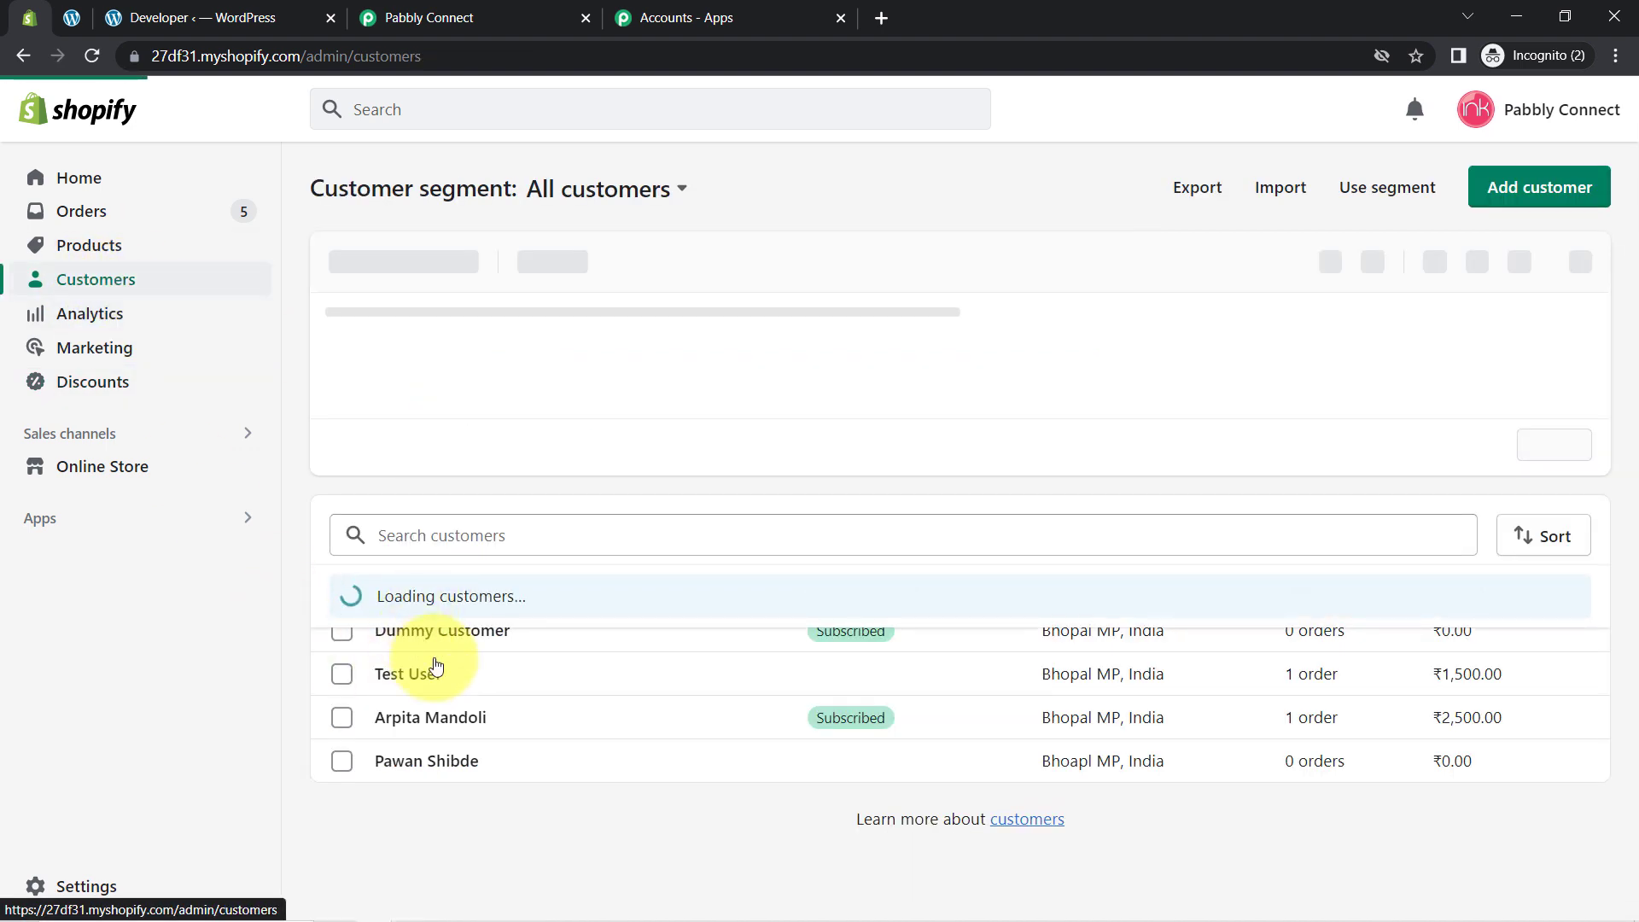
pyautogui.click(459, 632)
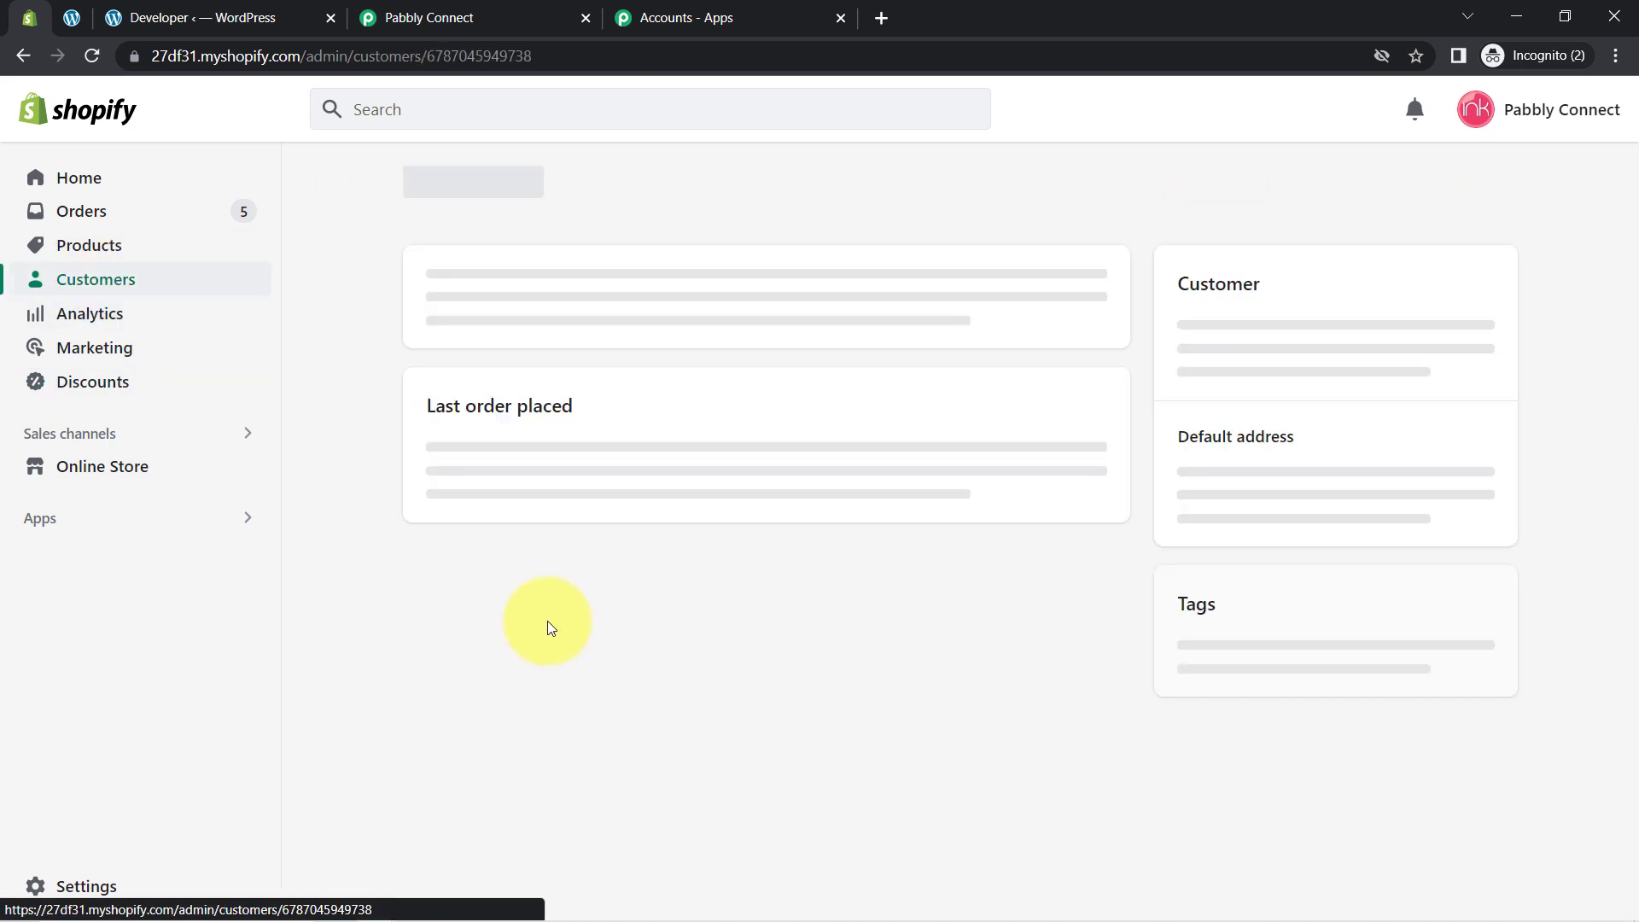
pyautogui.moveTo(1632, 359); pyautogui.dragTo(1633, 712)
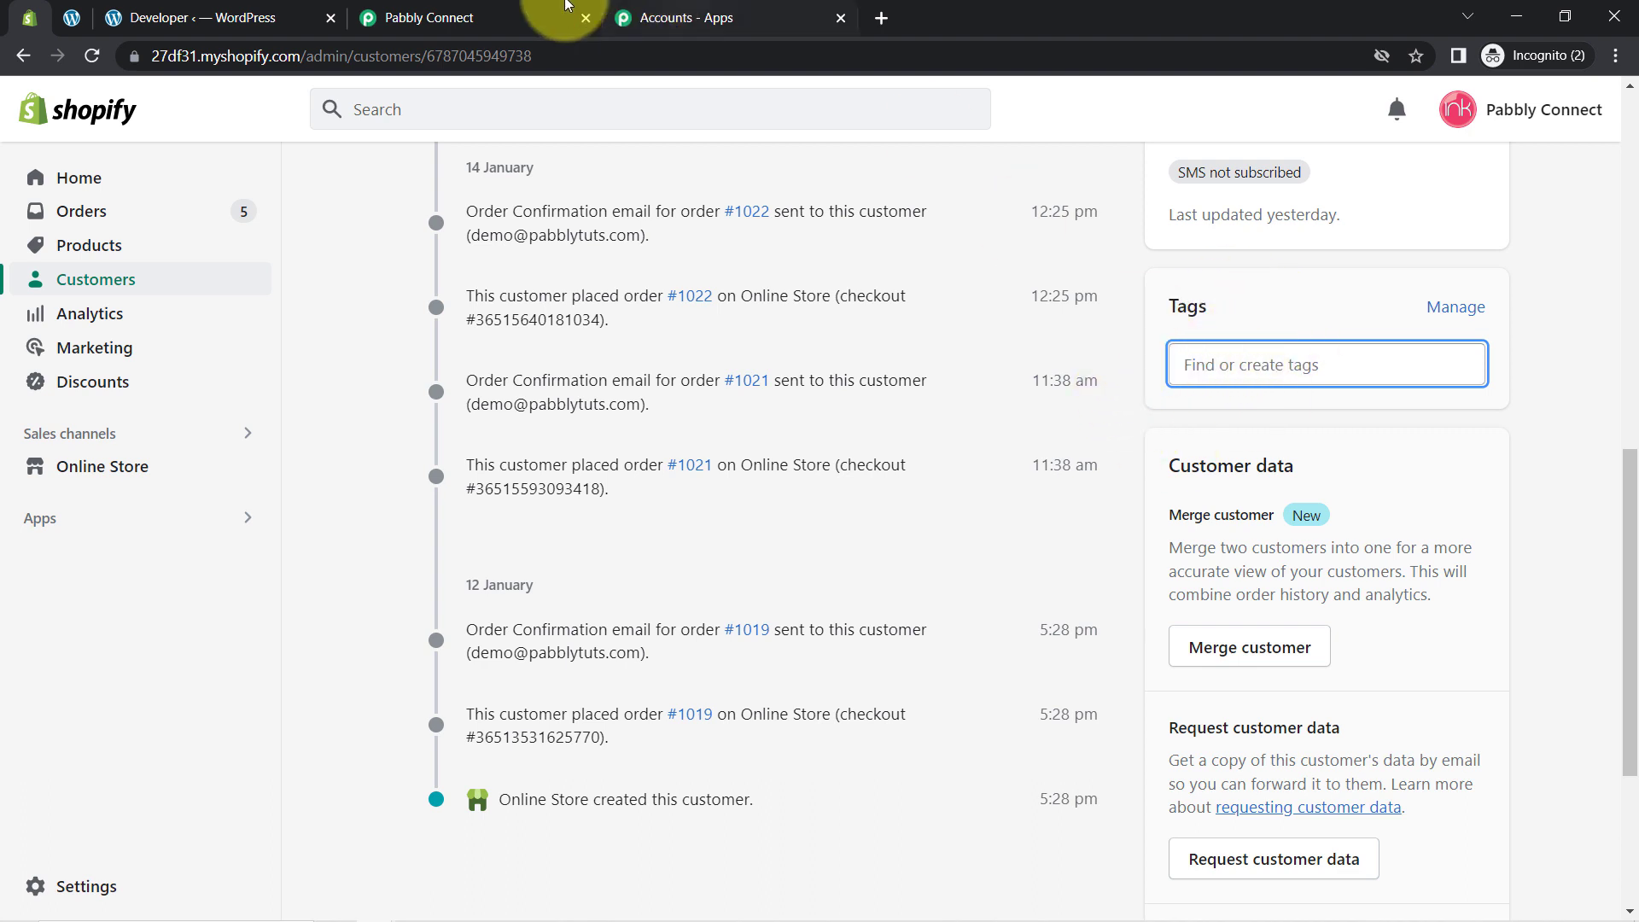
pyautogui.click(432, 19)
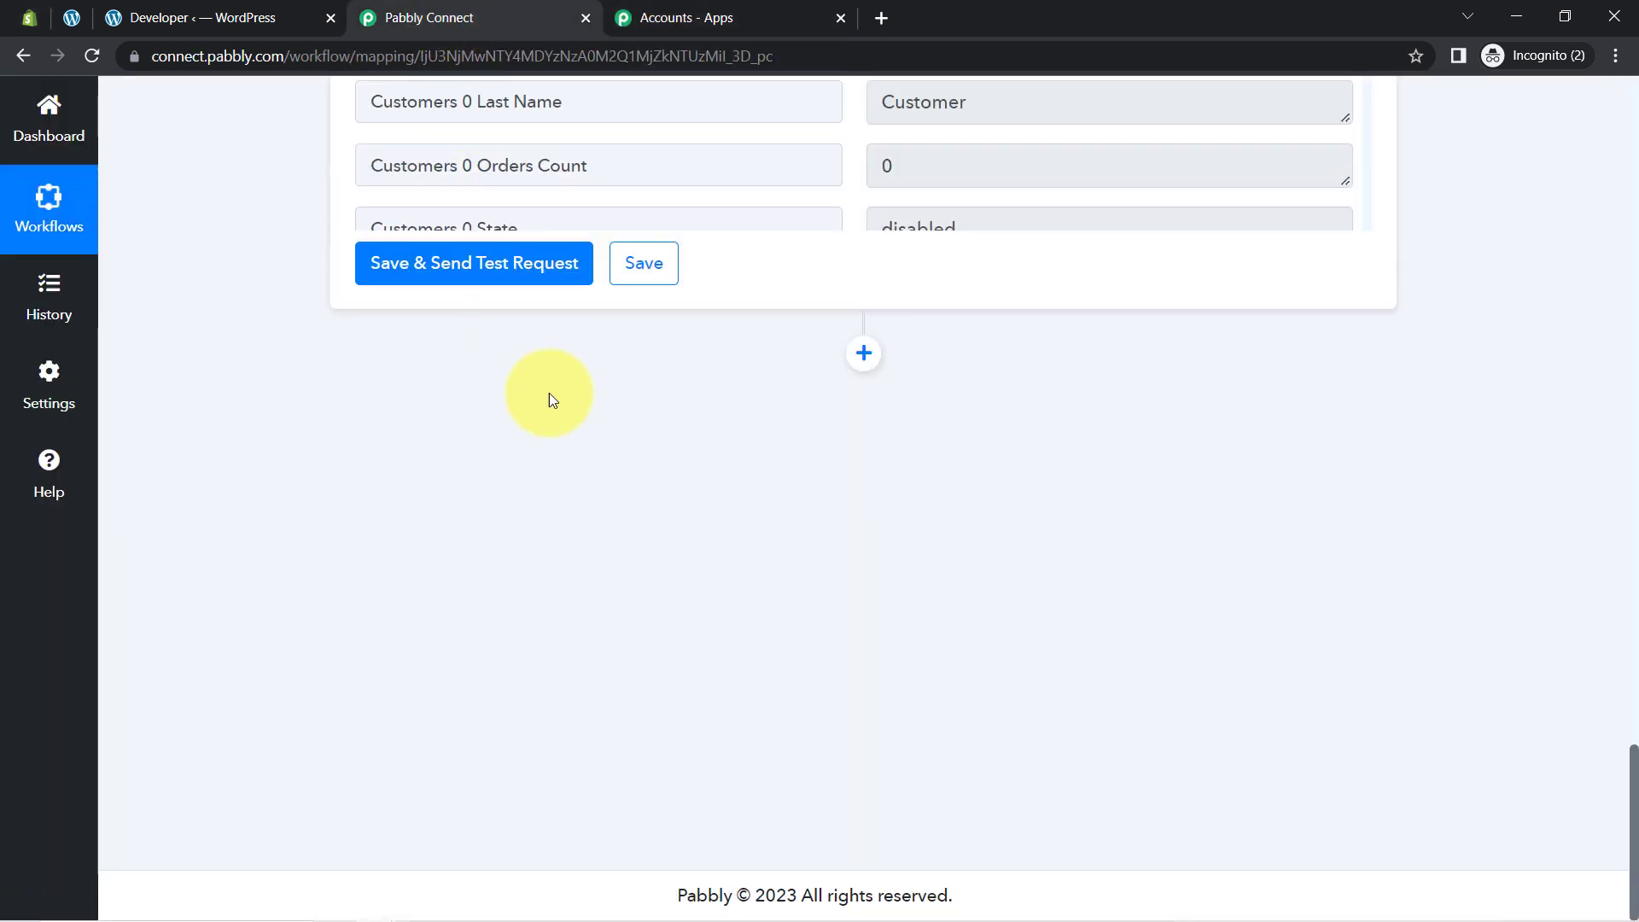
# Step: Add a Shopify Update Customer step using the existing Shopify #7 connection
pyautogui.click(866, 353)
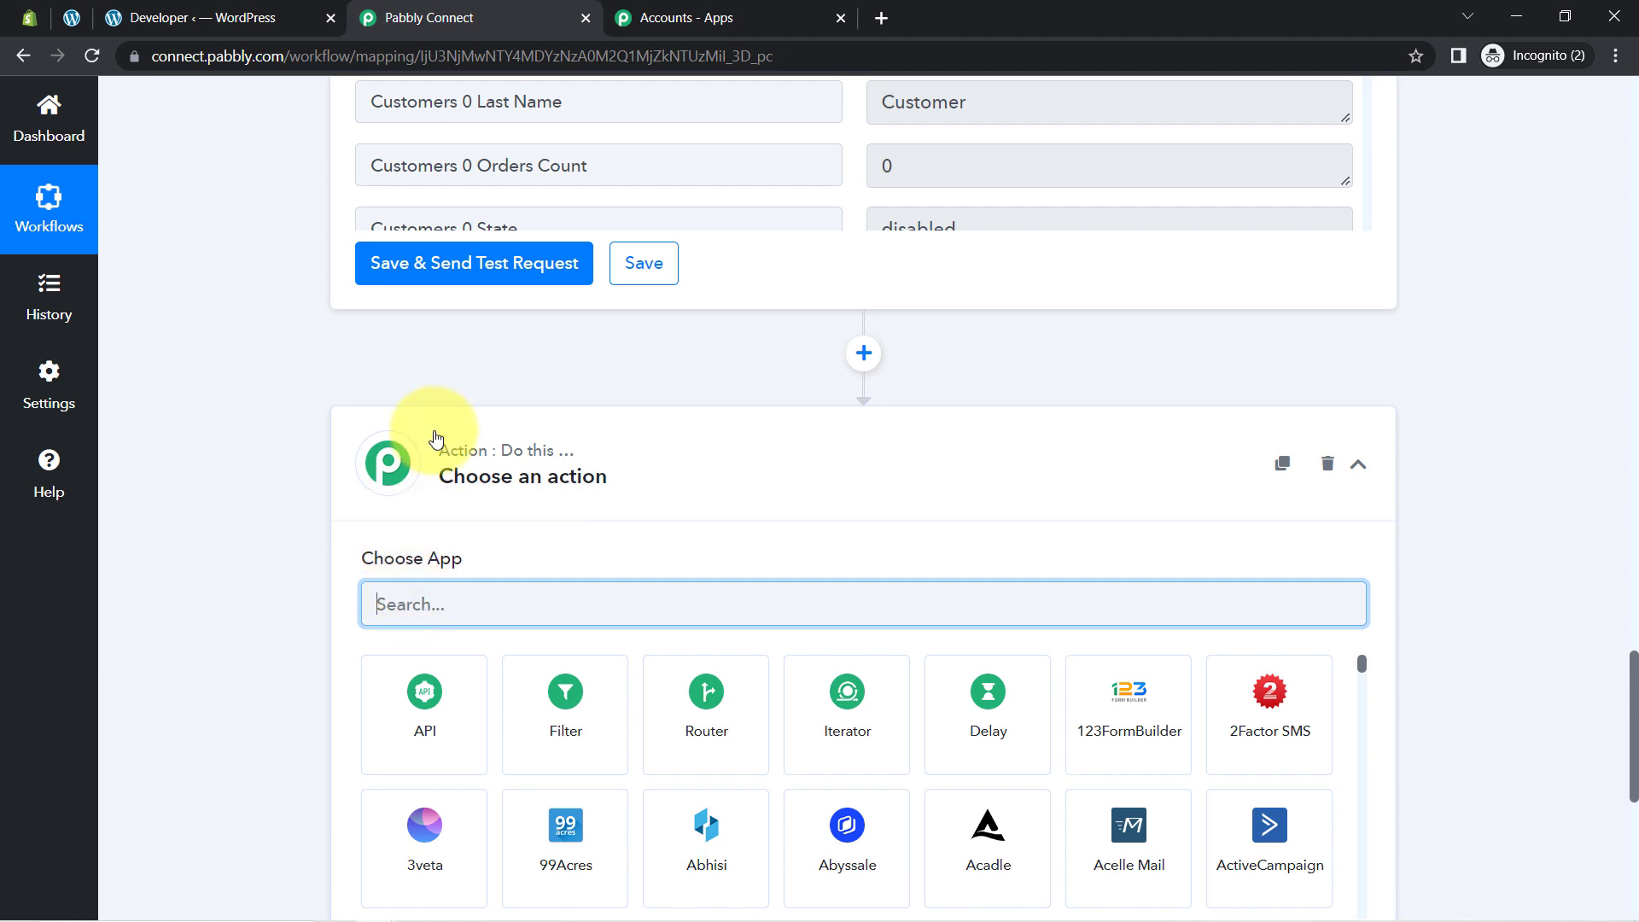
pyautogui.write('hop')
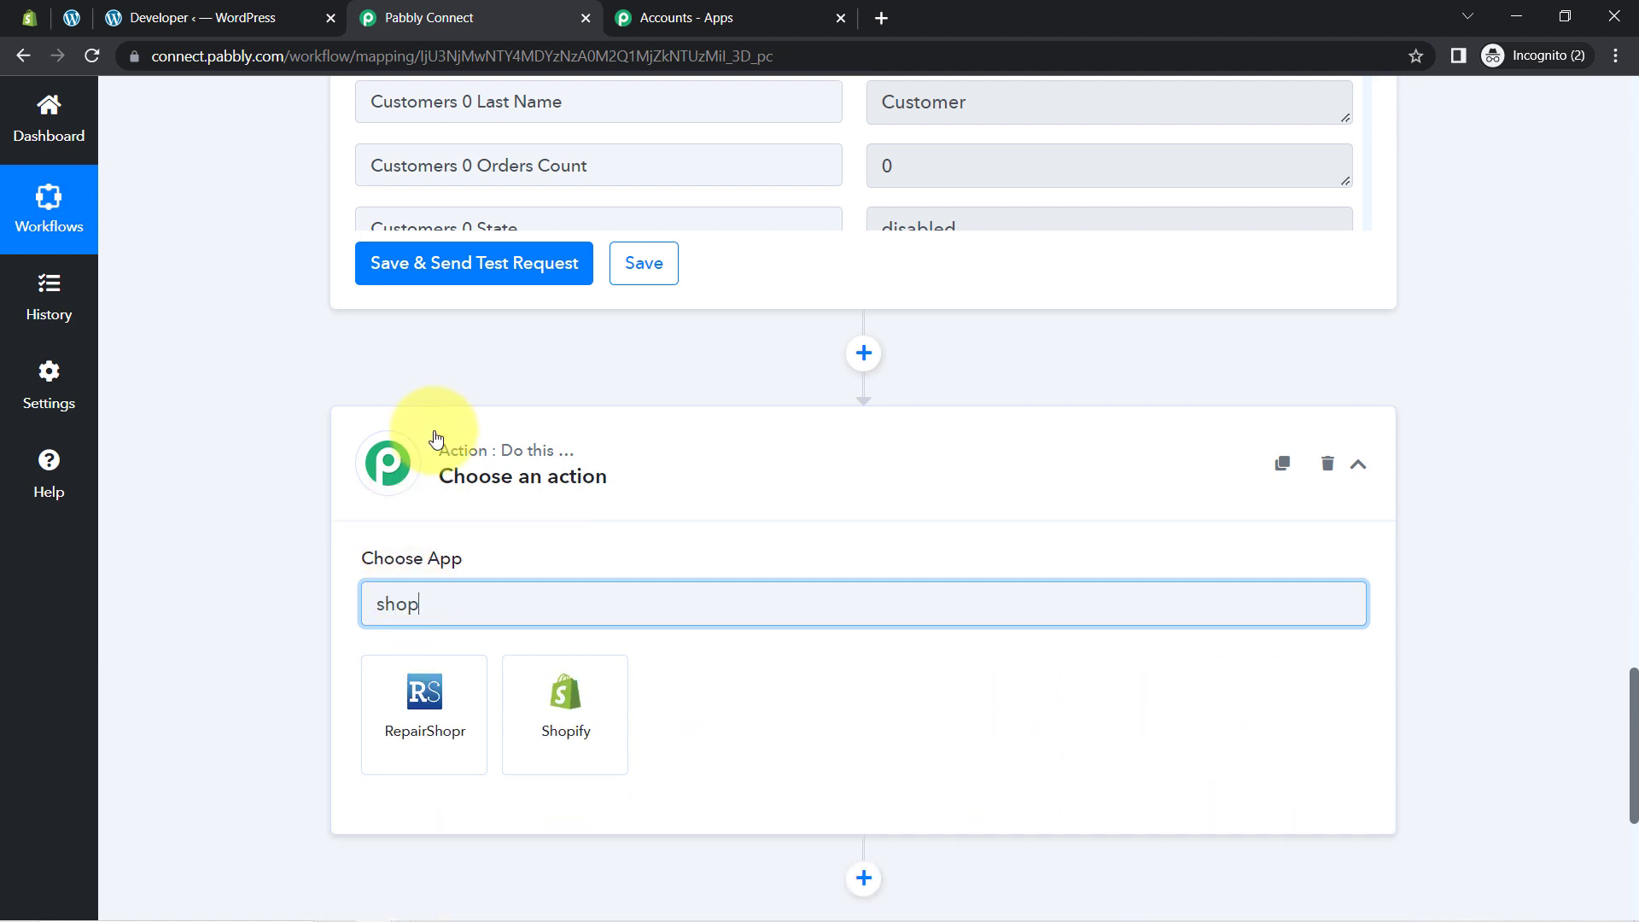
pyautogui.click(565, 708)
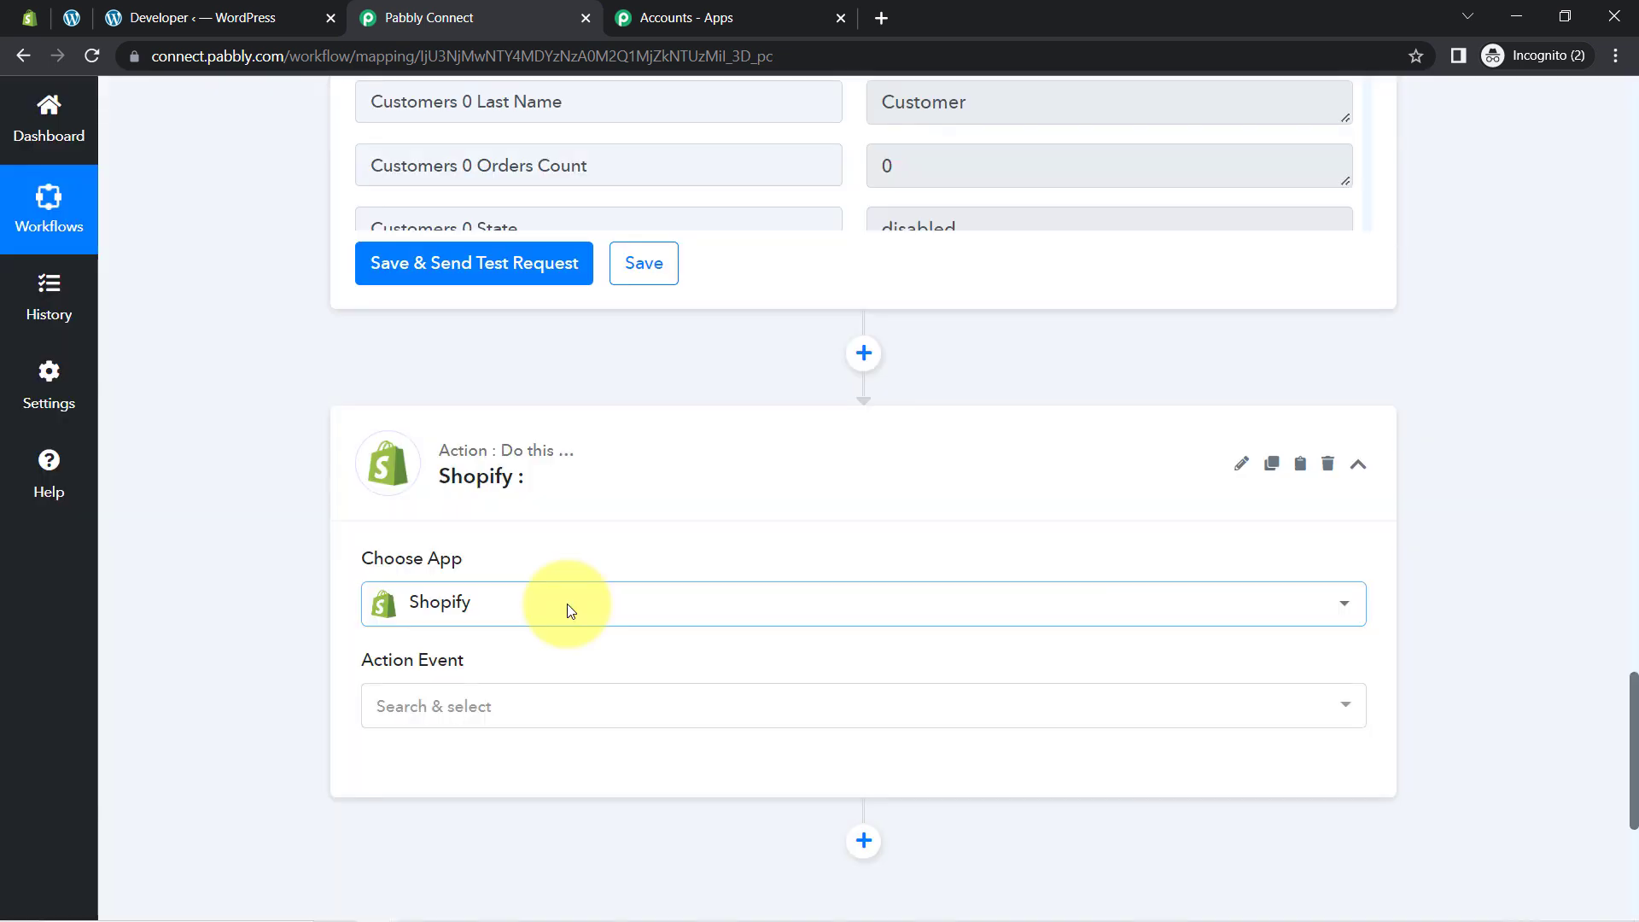
pyautogui.click(447, 705)
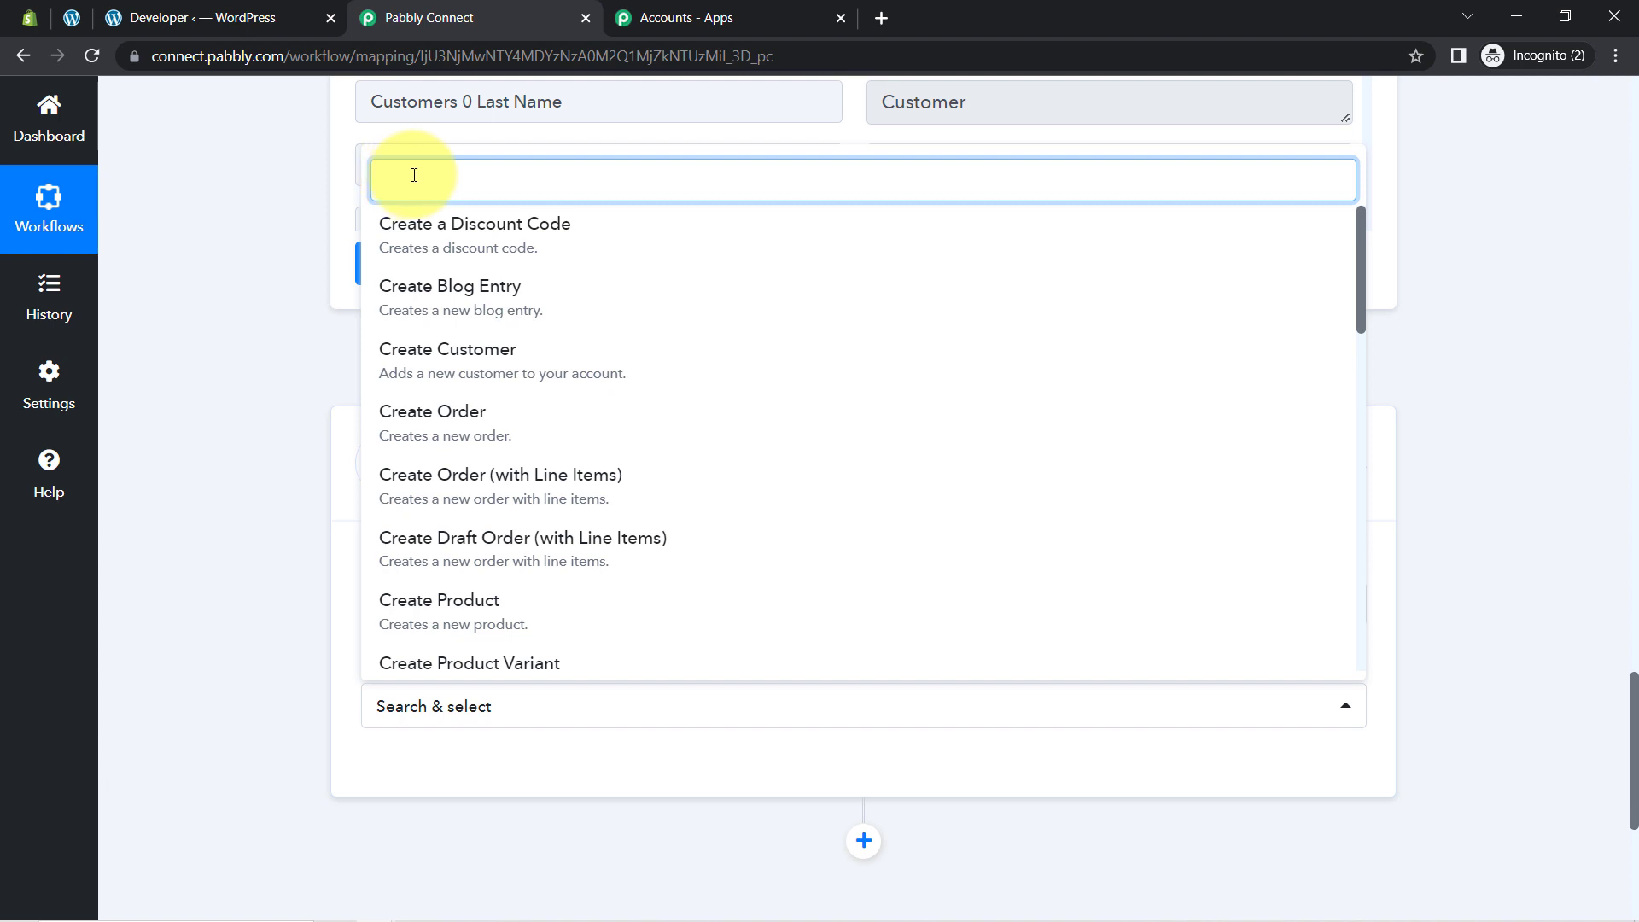
pyautogui.write('upda')
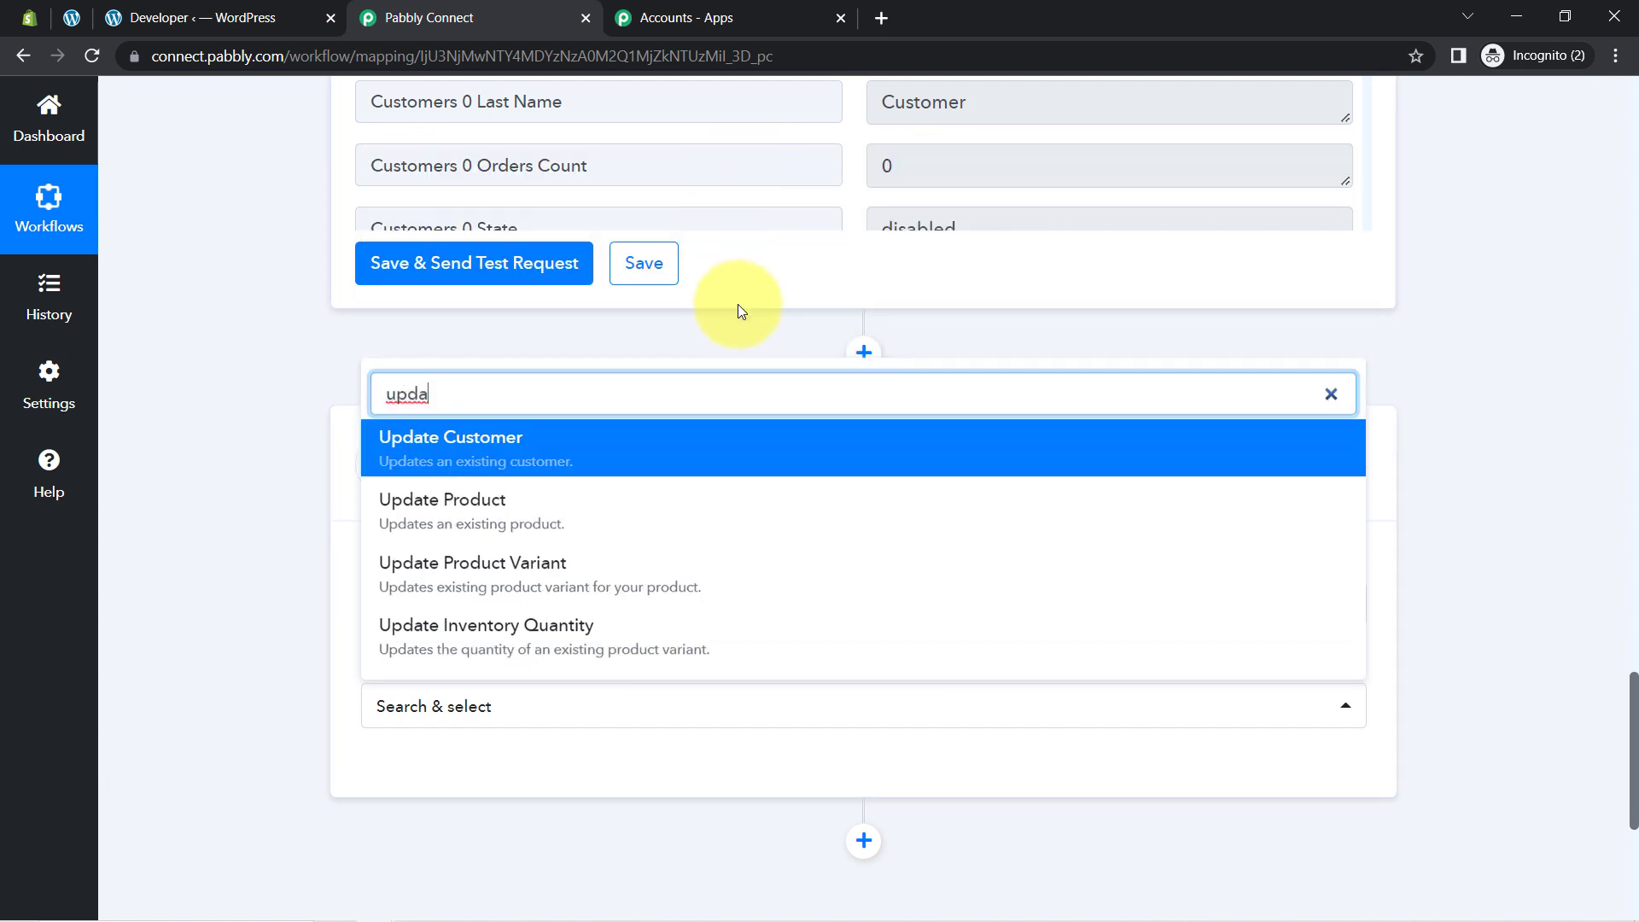
pyautogui.click(413, 450)
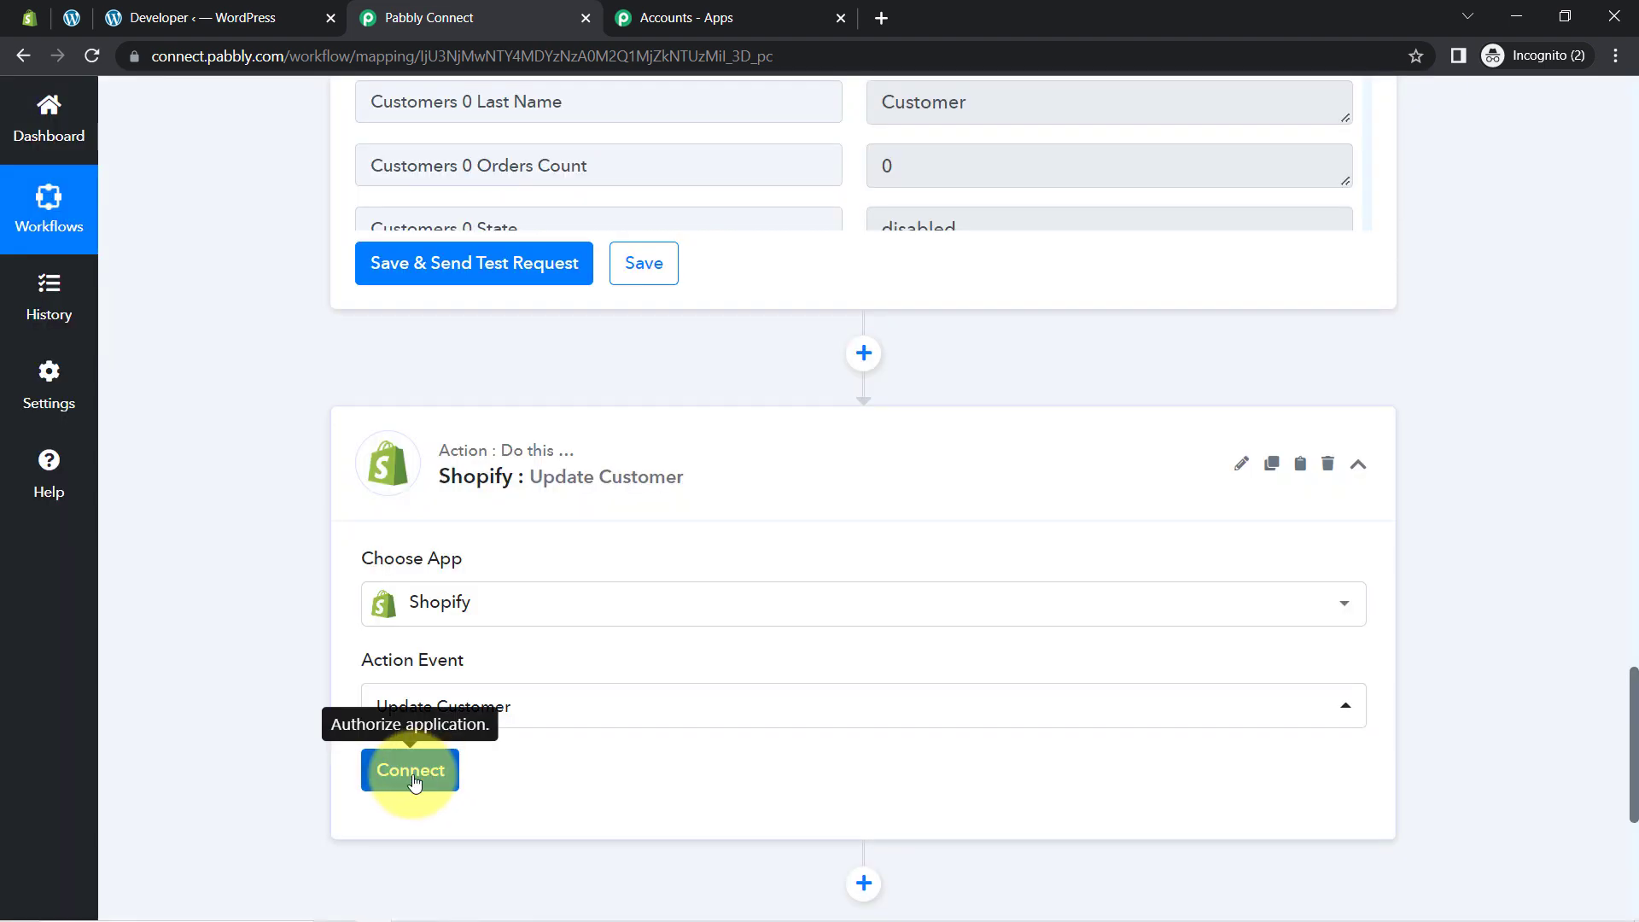
pyautogui.click(414, 782)
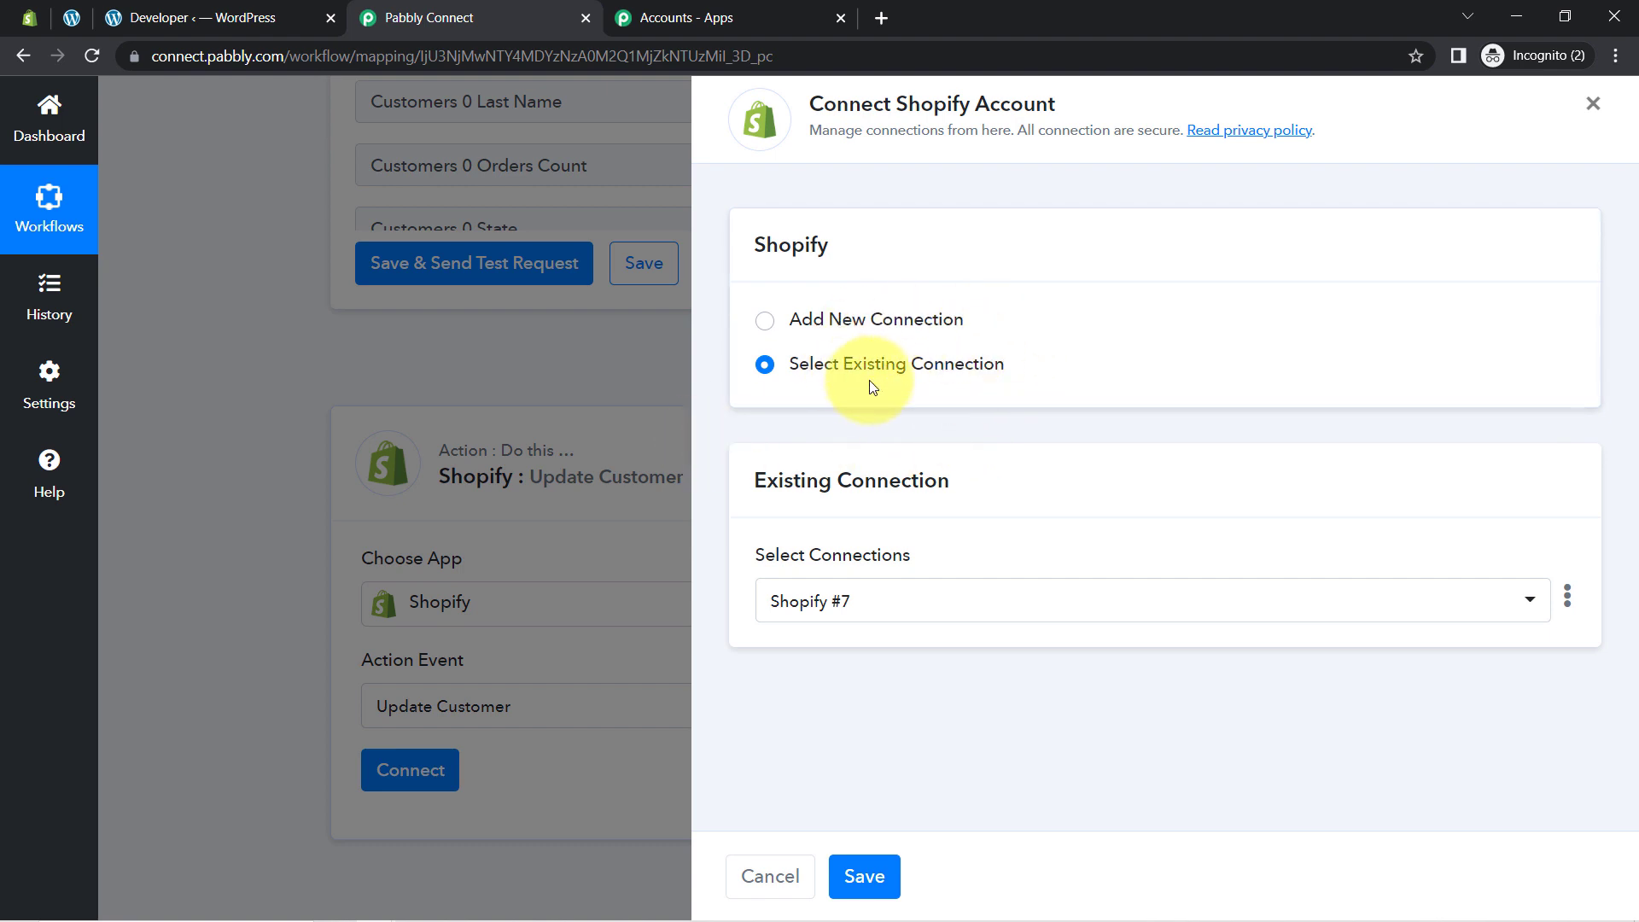
pyautogui.click(858, 876)
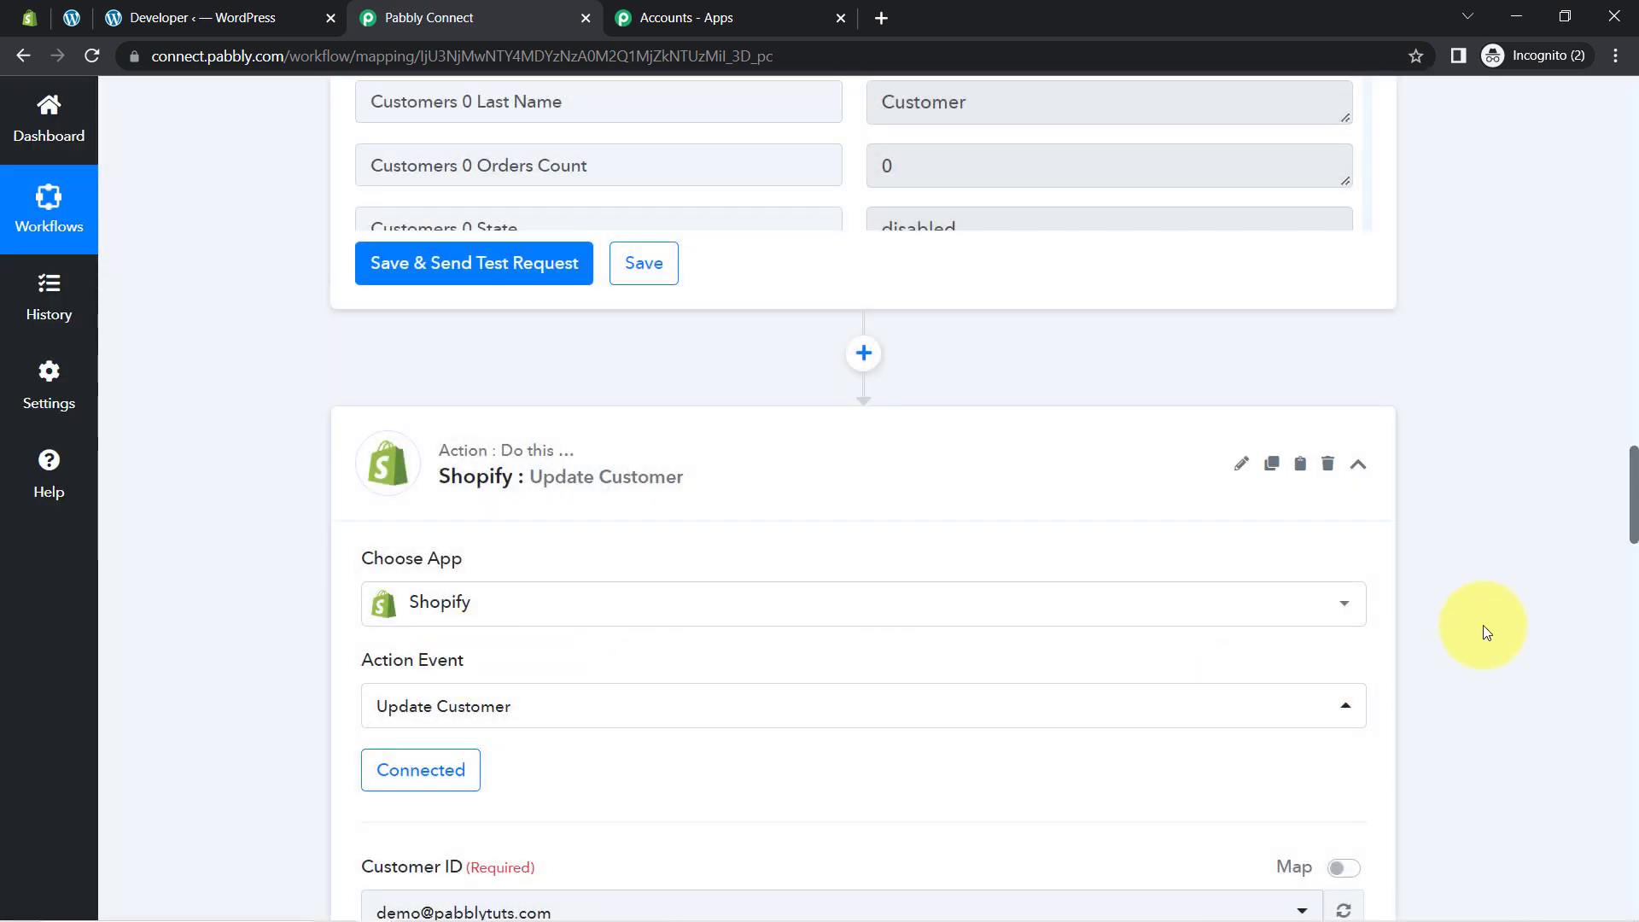
# Step: Switch Customer ID to Map and insert 2. Customers 0 Id from Find Customer by Email
pyautogui.moveTo(1634, 519); pyautogui.dragTo(1635, 591)
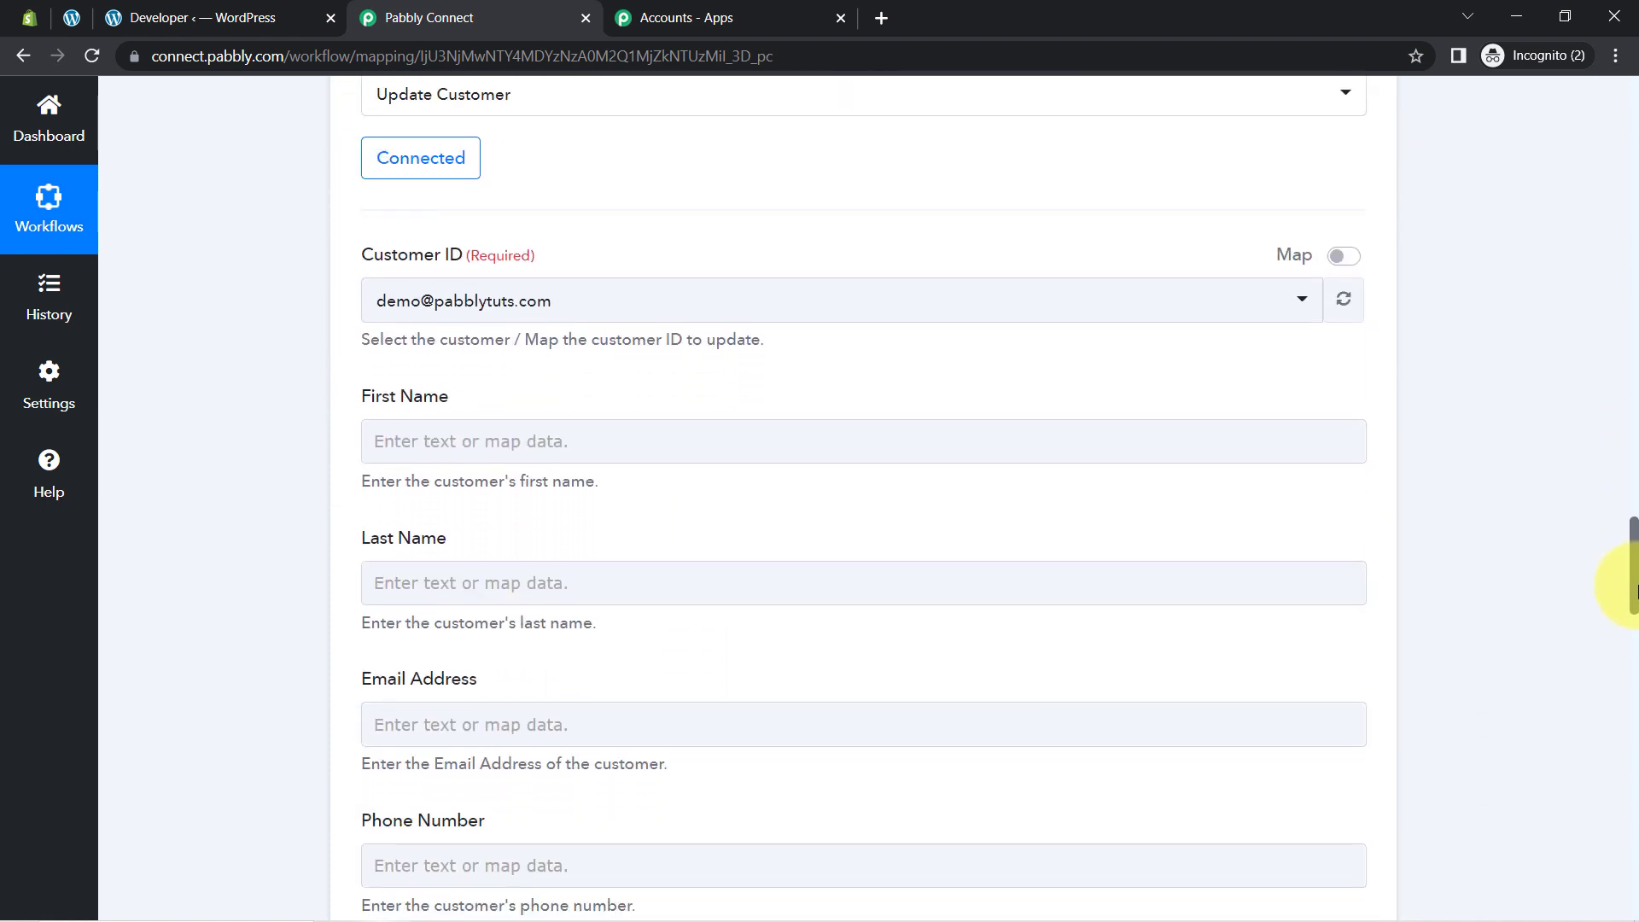
pyautogui.click(463, 307)
pyautogui.click(454, 308)
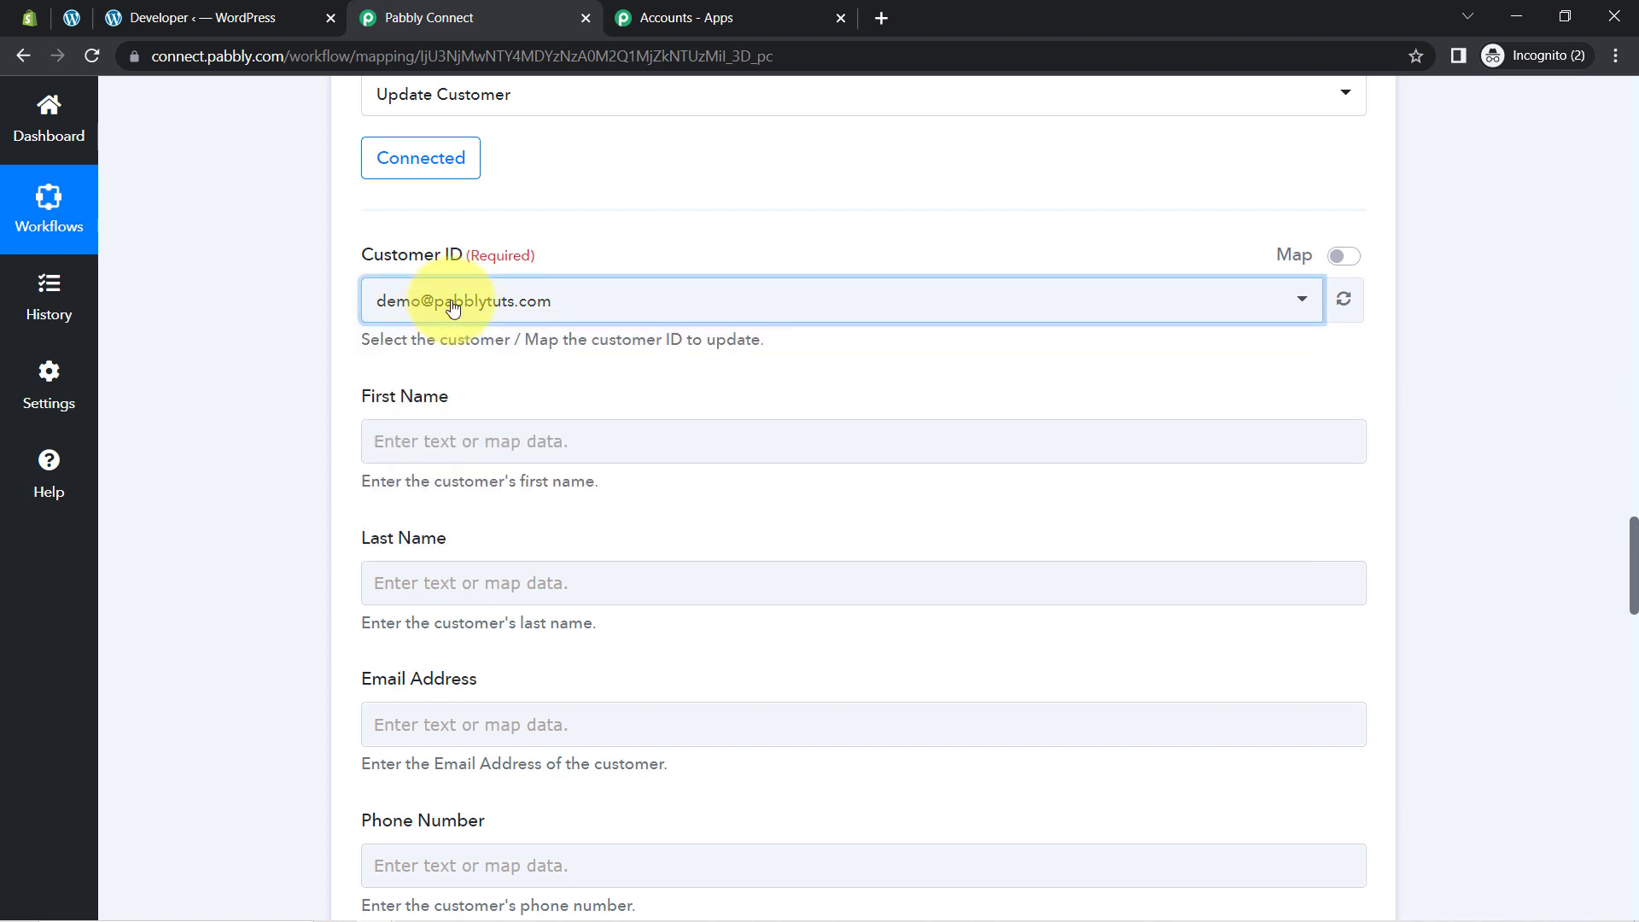
pyautogui.click(1344, 257)
pyautogui.doubleClick(452, 299)
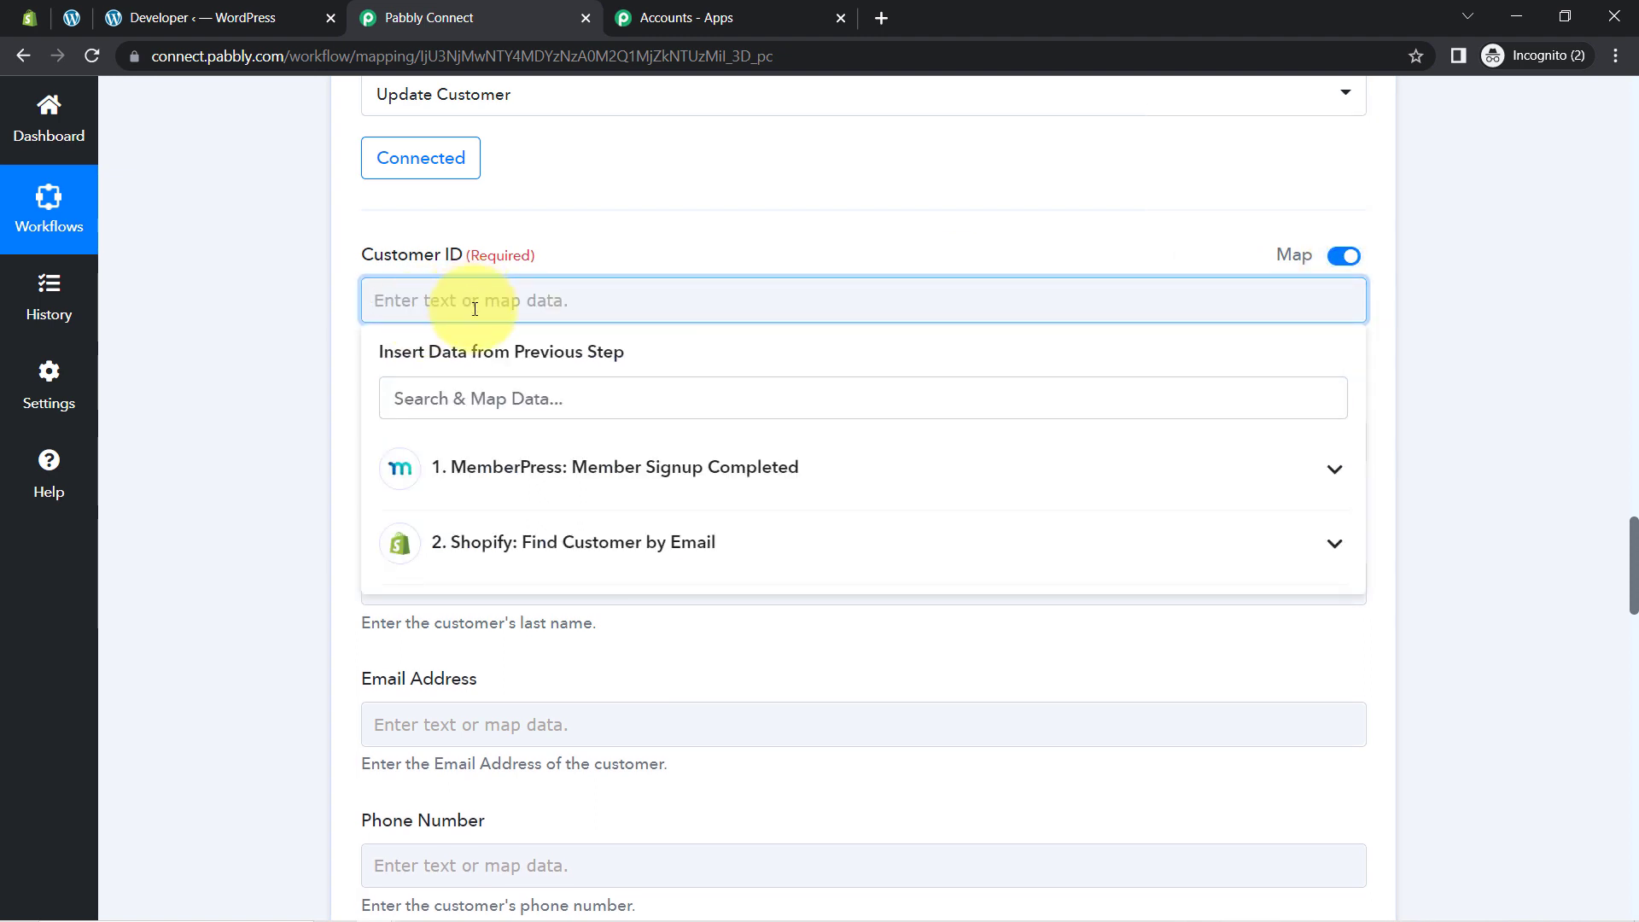
pyautogui.click(469, 546)
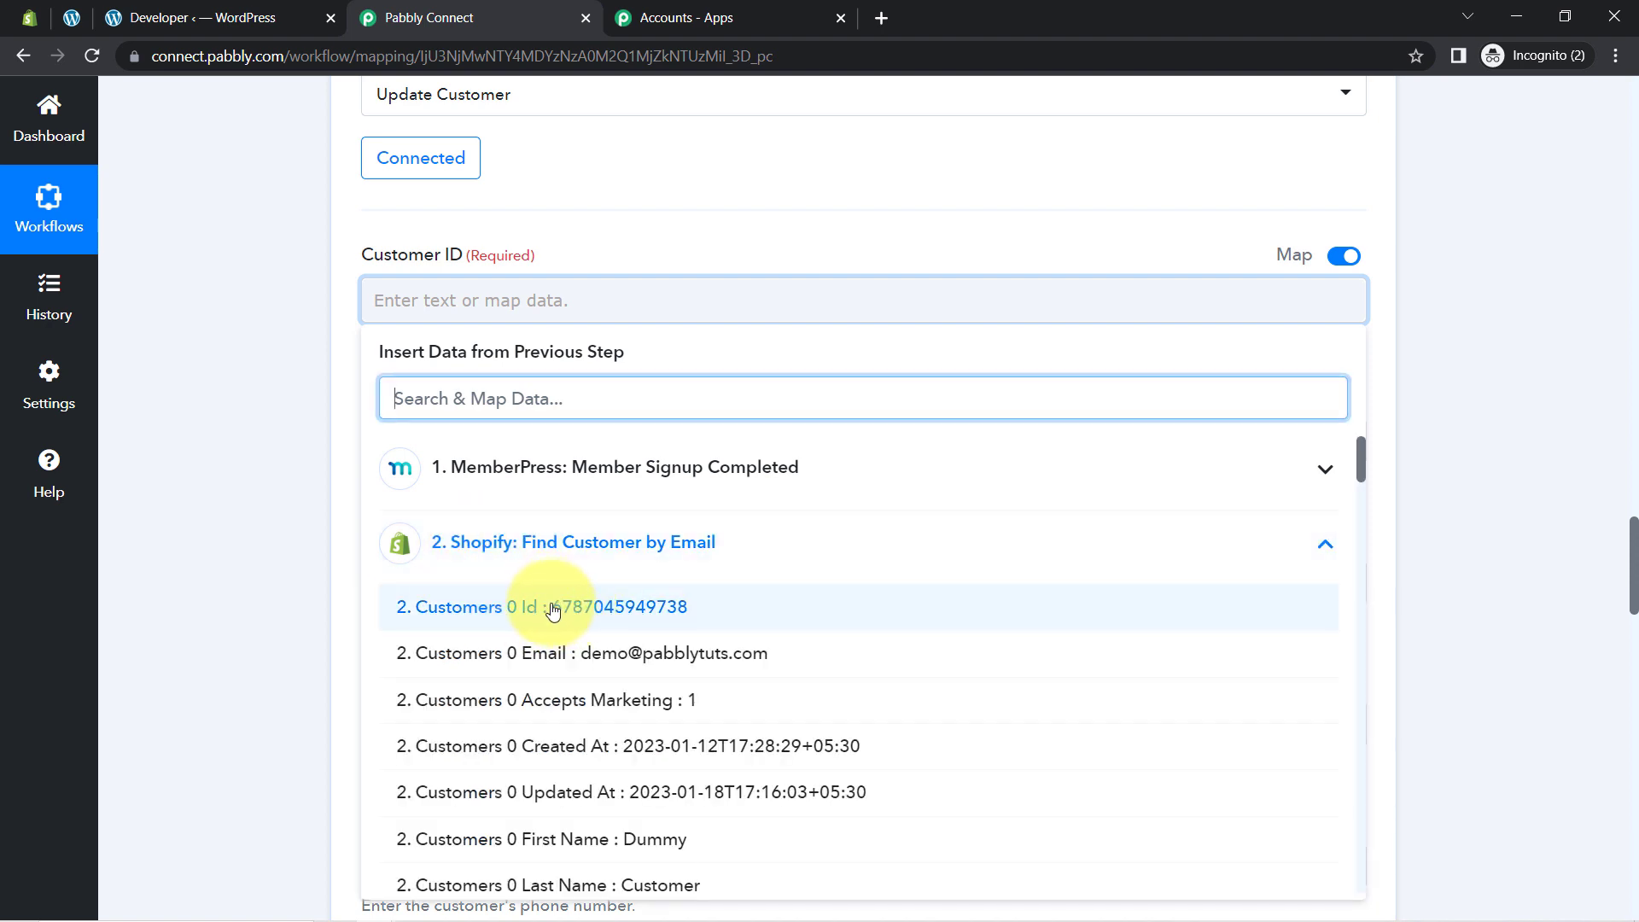
pyautogui.click(553, 608)
pyautogui.click(249, 376)
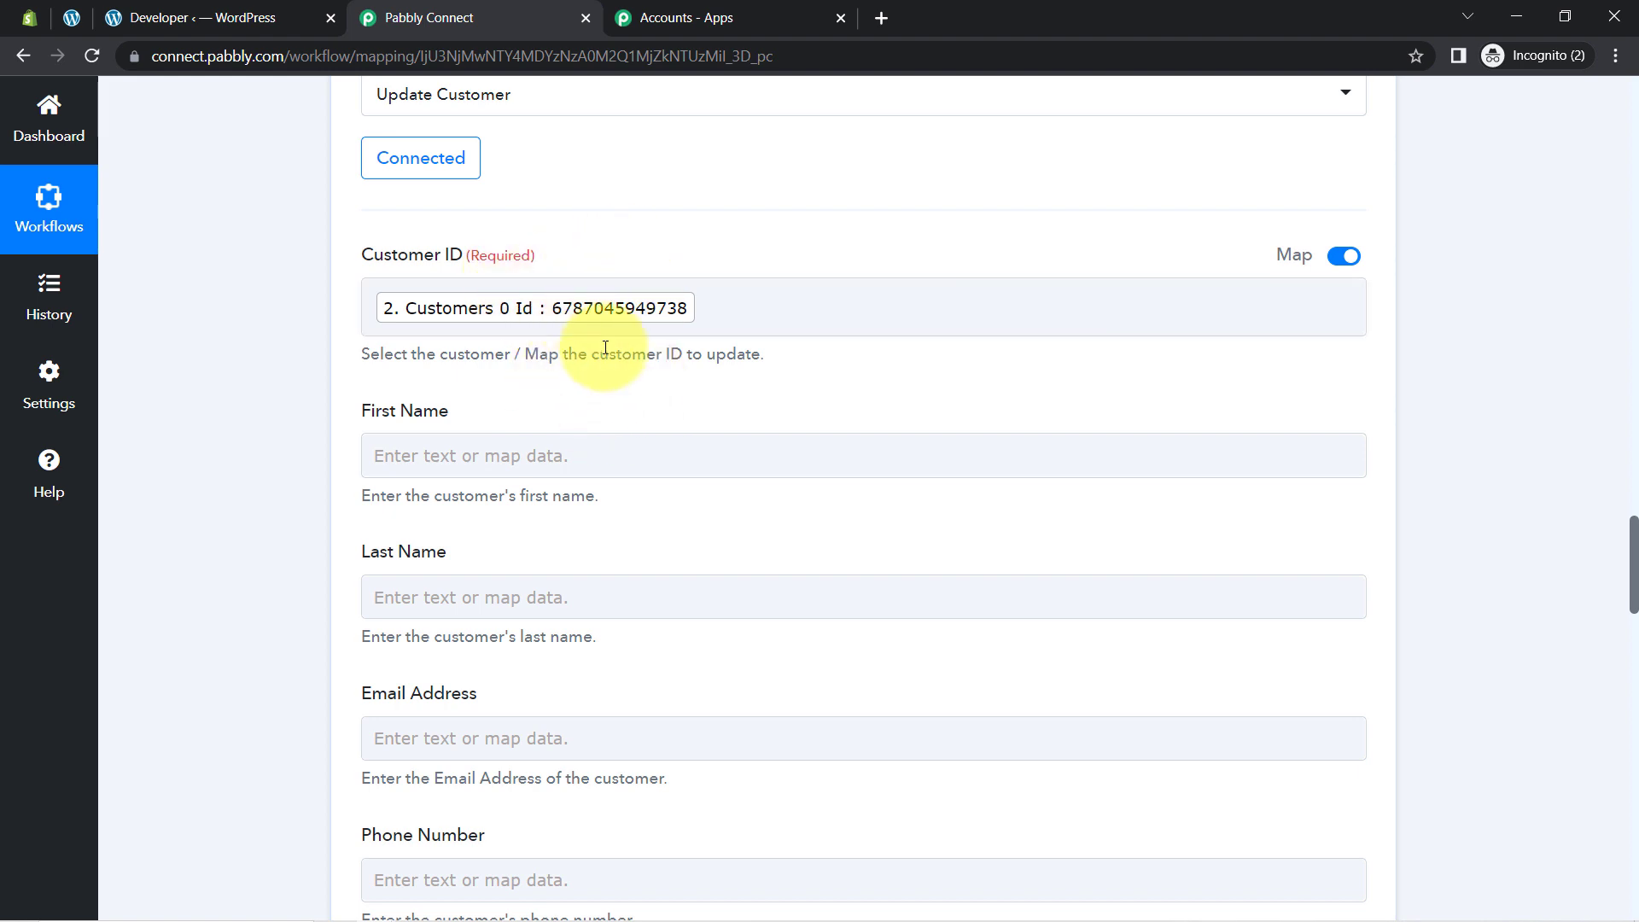
pyautogui.click(587, 297)
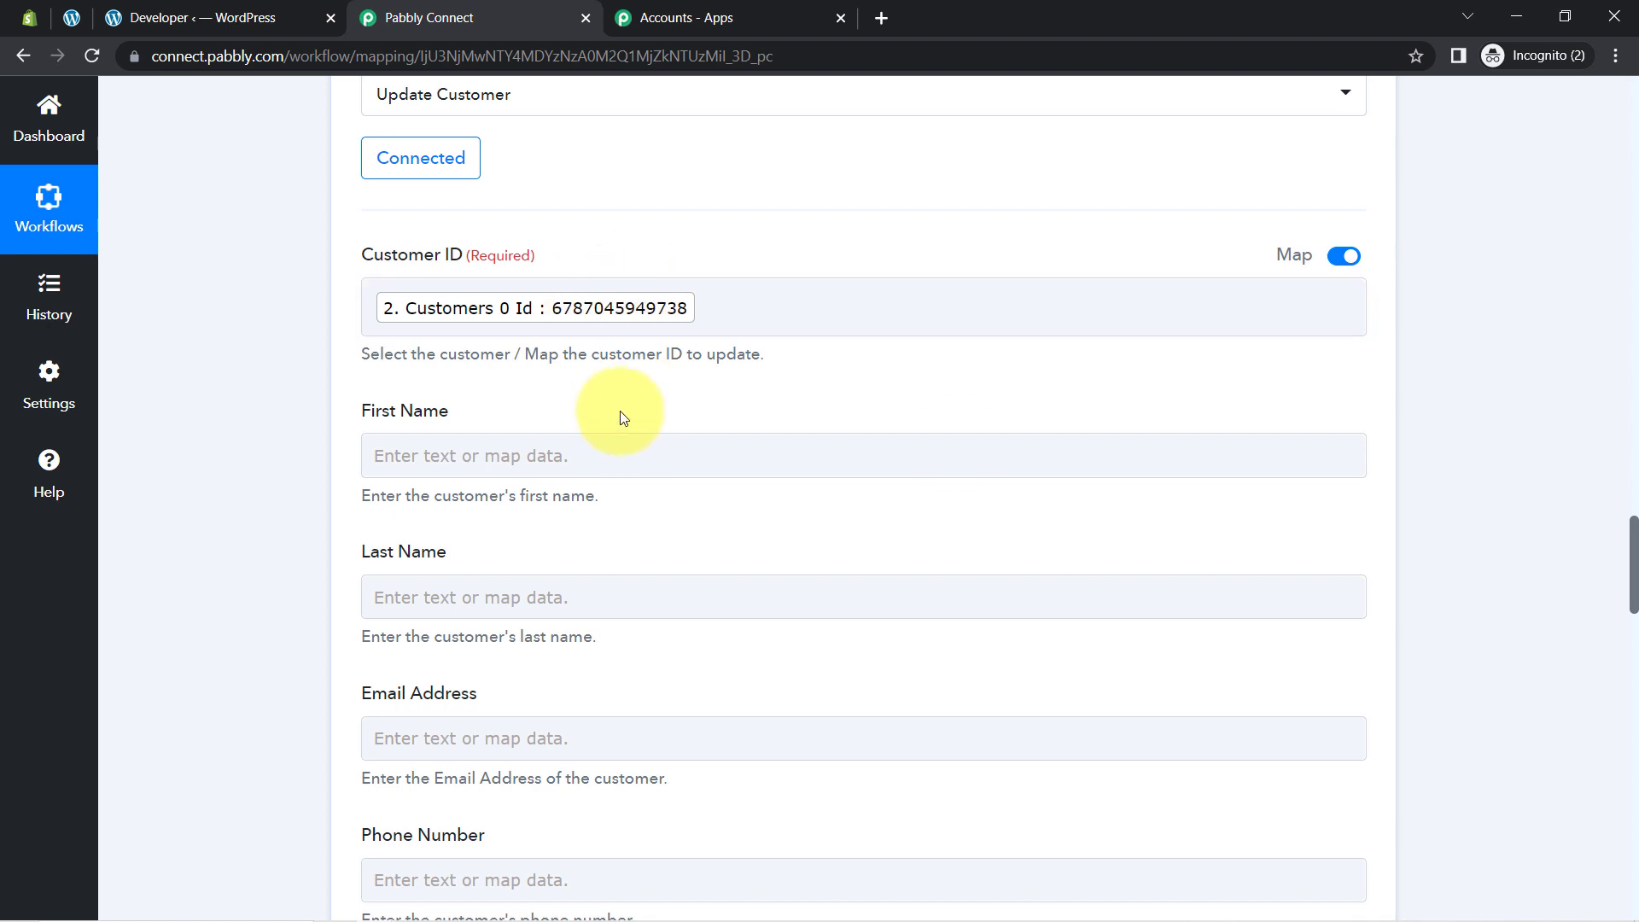
# Step: Paste the tag Pabbly25 into the Update Customer step's Tags field
pyautogui.moveTo(1635, 548)
pyautogui.mouseDown()
pyautogui.moveTo(1631, 153)
pyautogui.moveTo(1634, 517)
pyautogui.mouseUp()
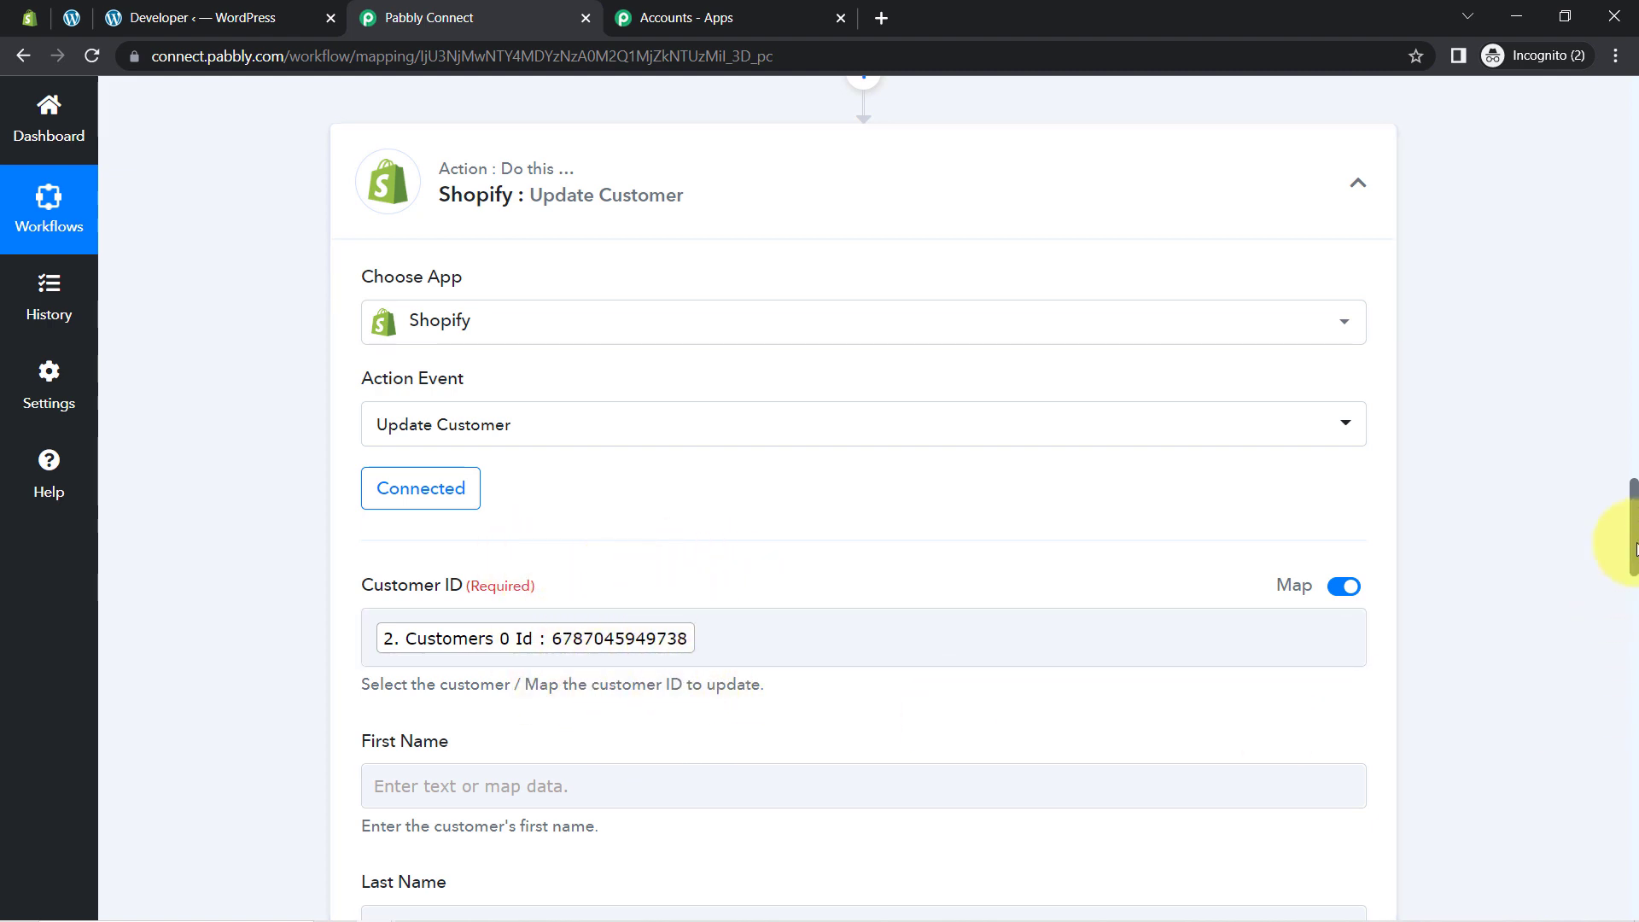
pyautogui.moveTo(1634, 547); pyautogui.dragTo(1634, 582)
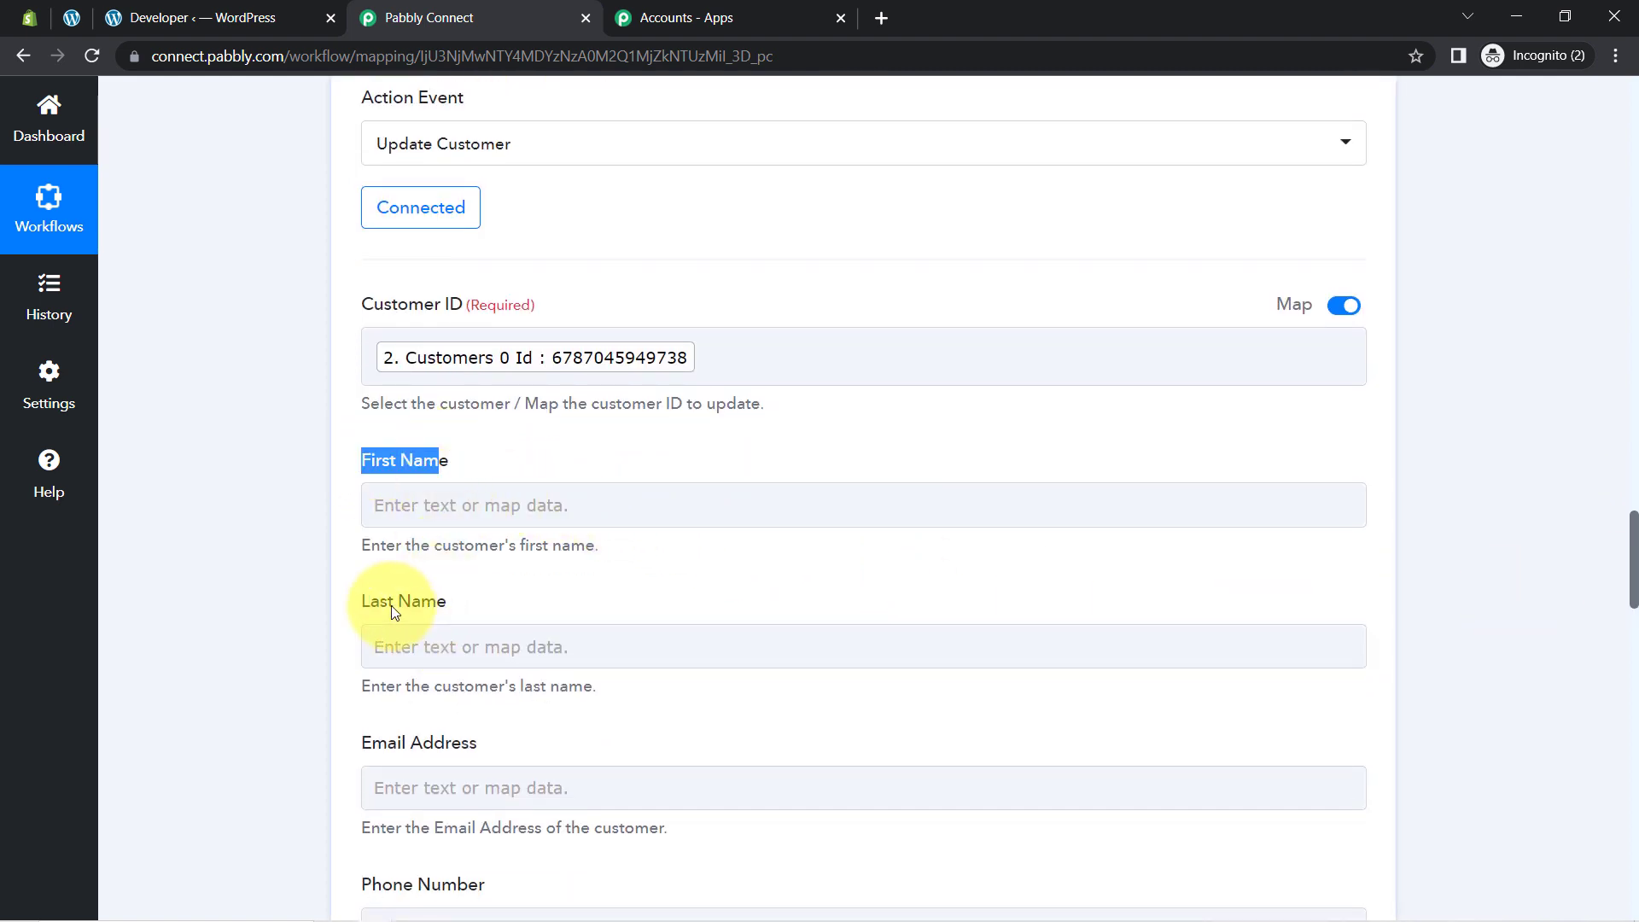
pyautogui.doubleClick(414, 601)
pyautogui.click(229, 601)
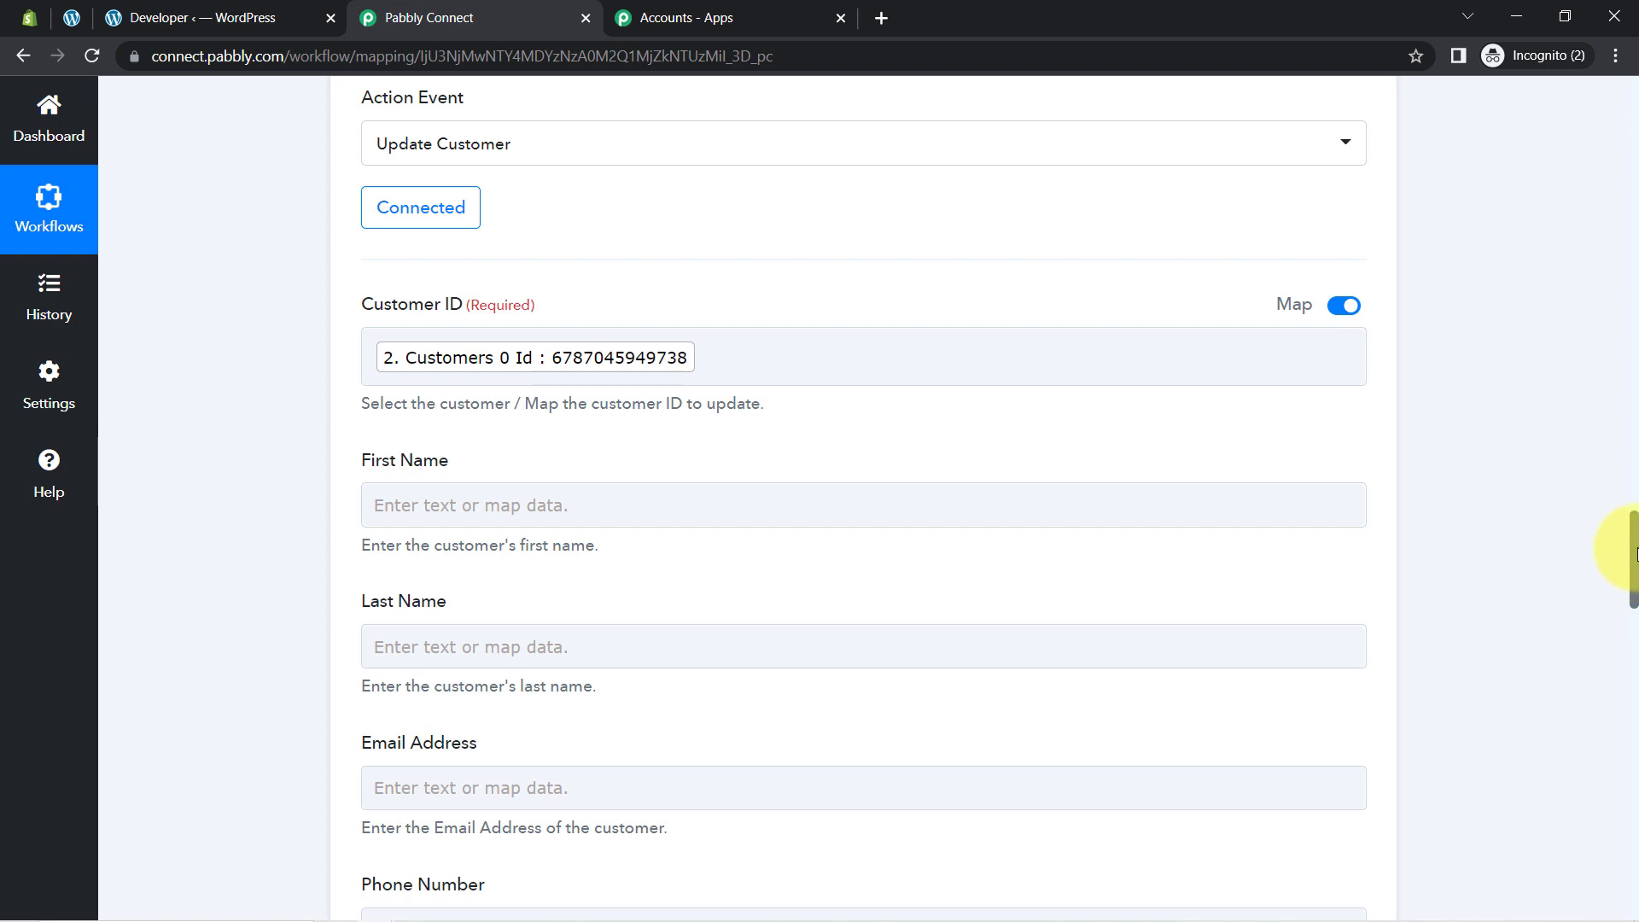
pyautogui.scroll(-5, 1632, 593)
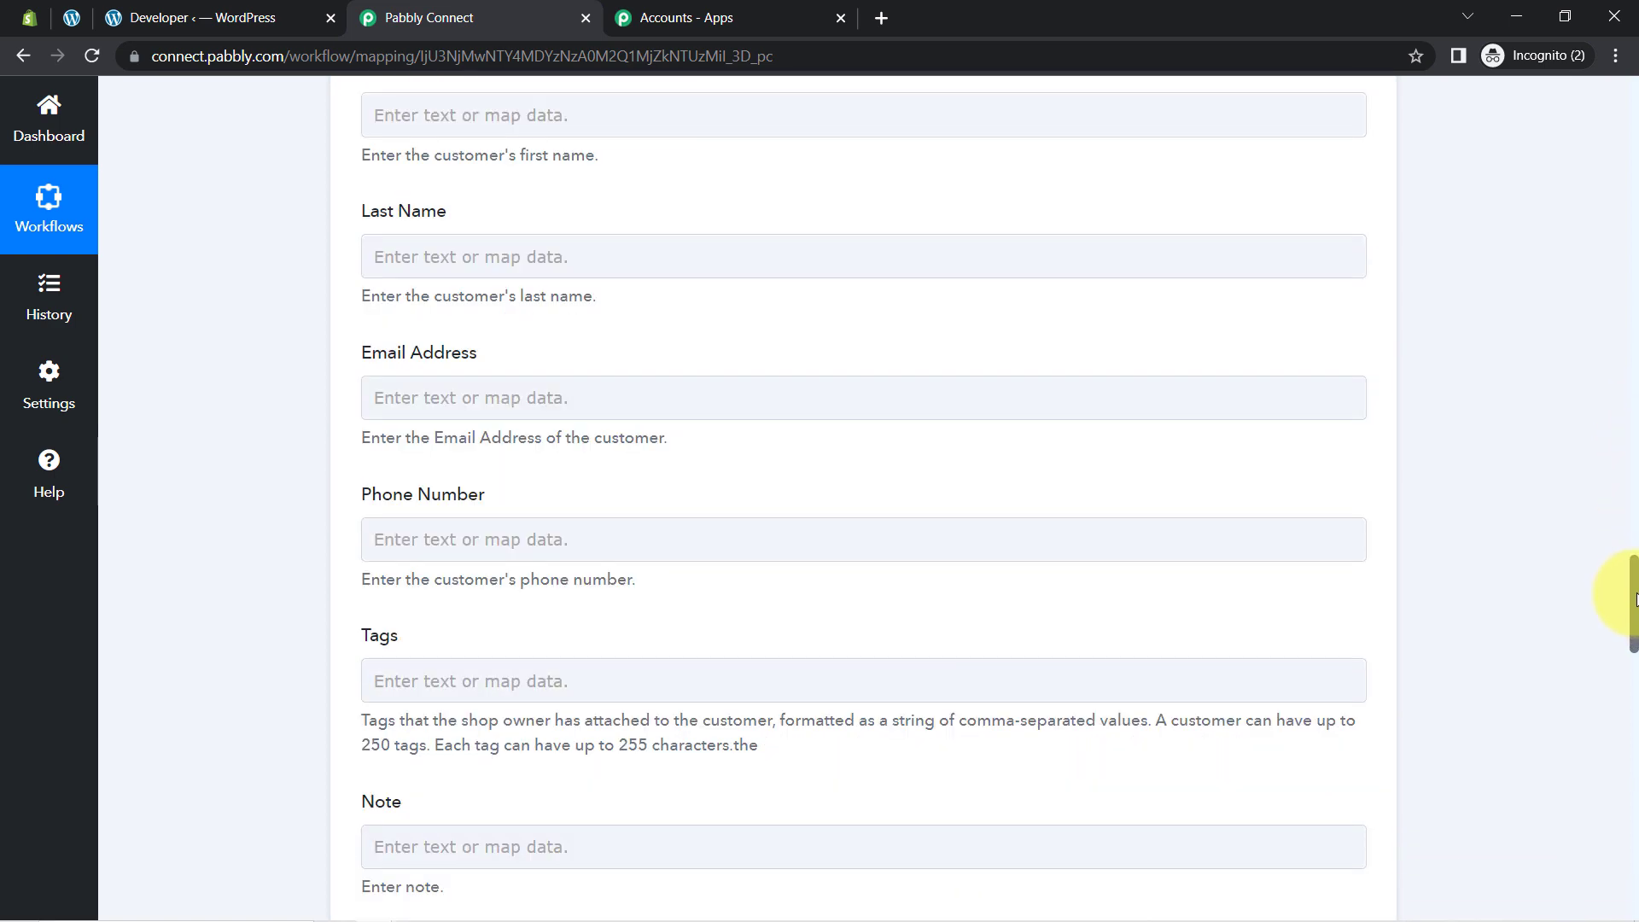
pyautogui.moveTo(1634, 598)
pyautogui.mouseDown()
pyautogui.moveTo(1635, 549)
pyautogui.moveTo(1634, 625)
pyautogui.mouseUp()
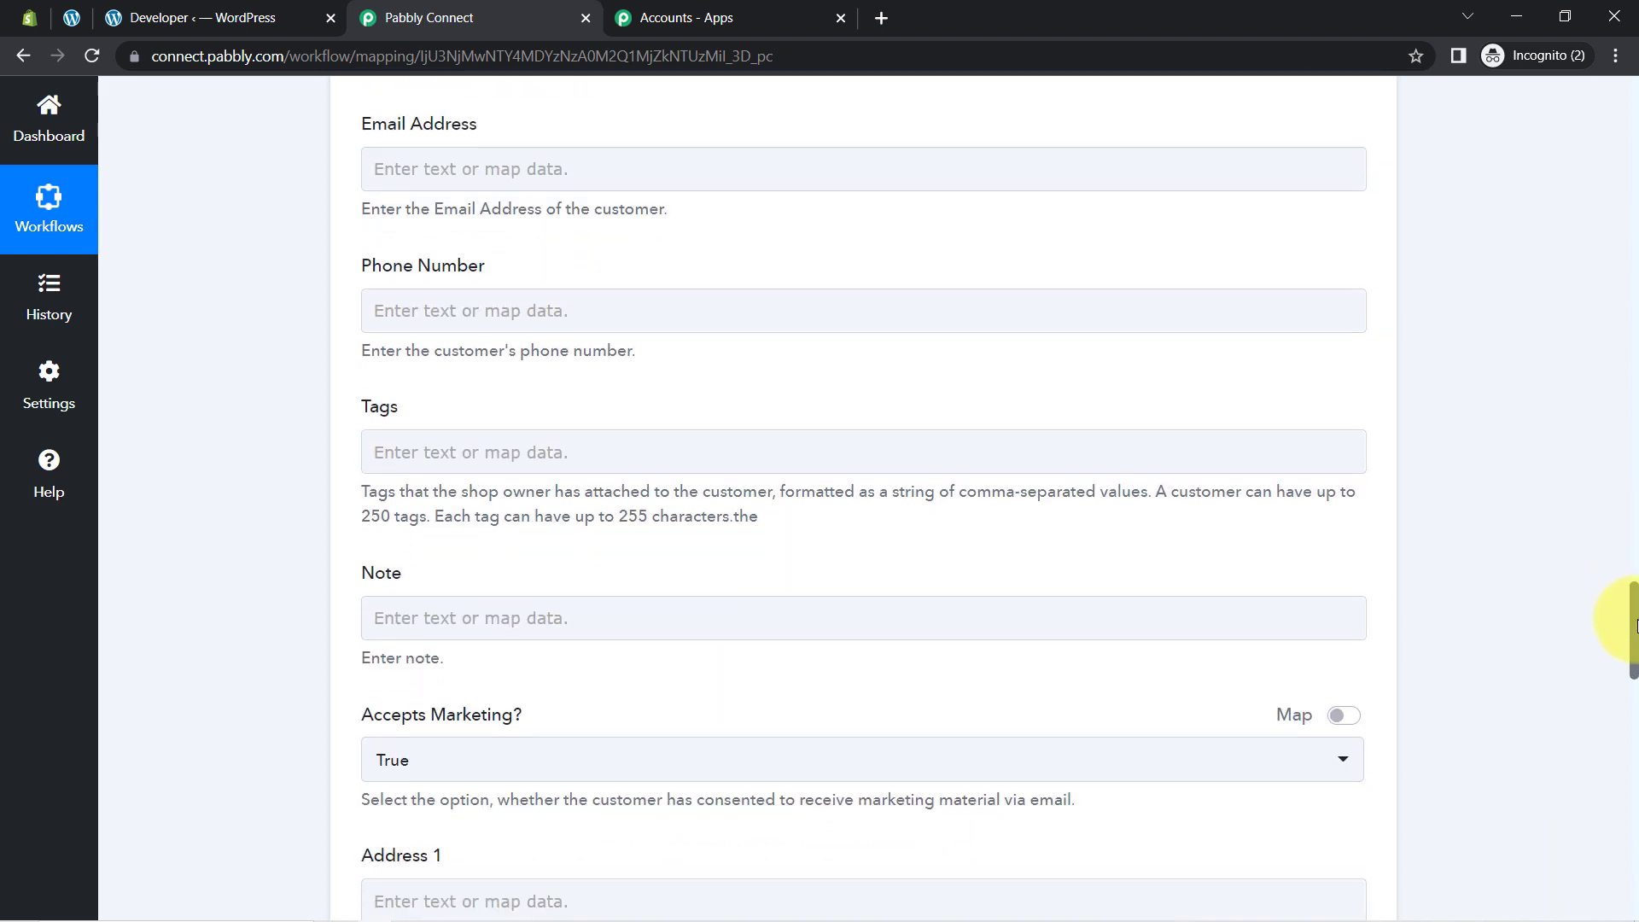
pyautogui.click(461, 463)
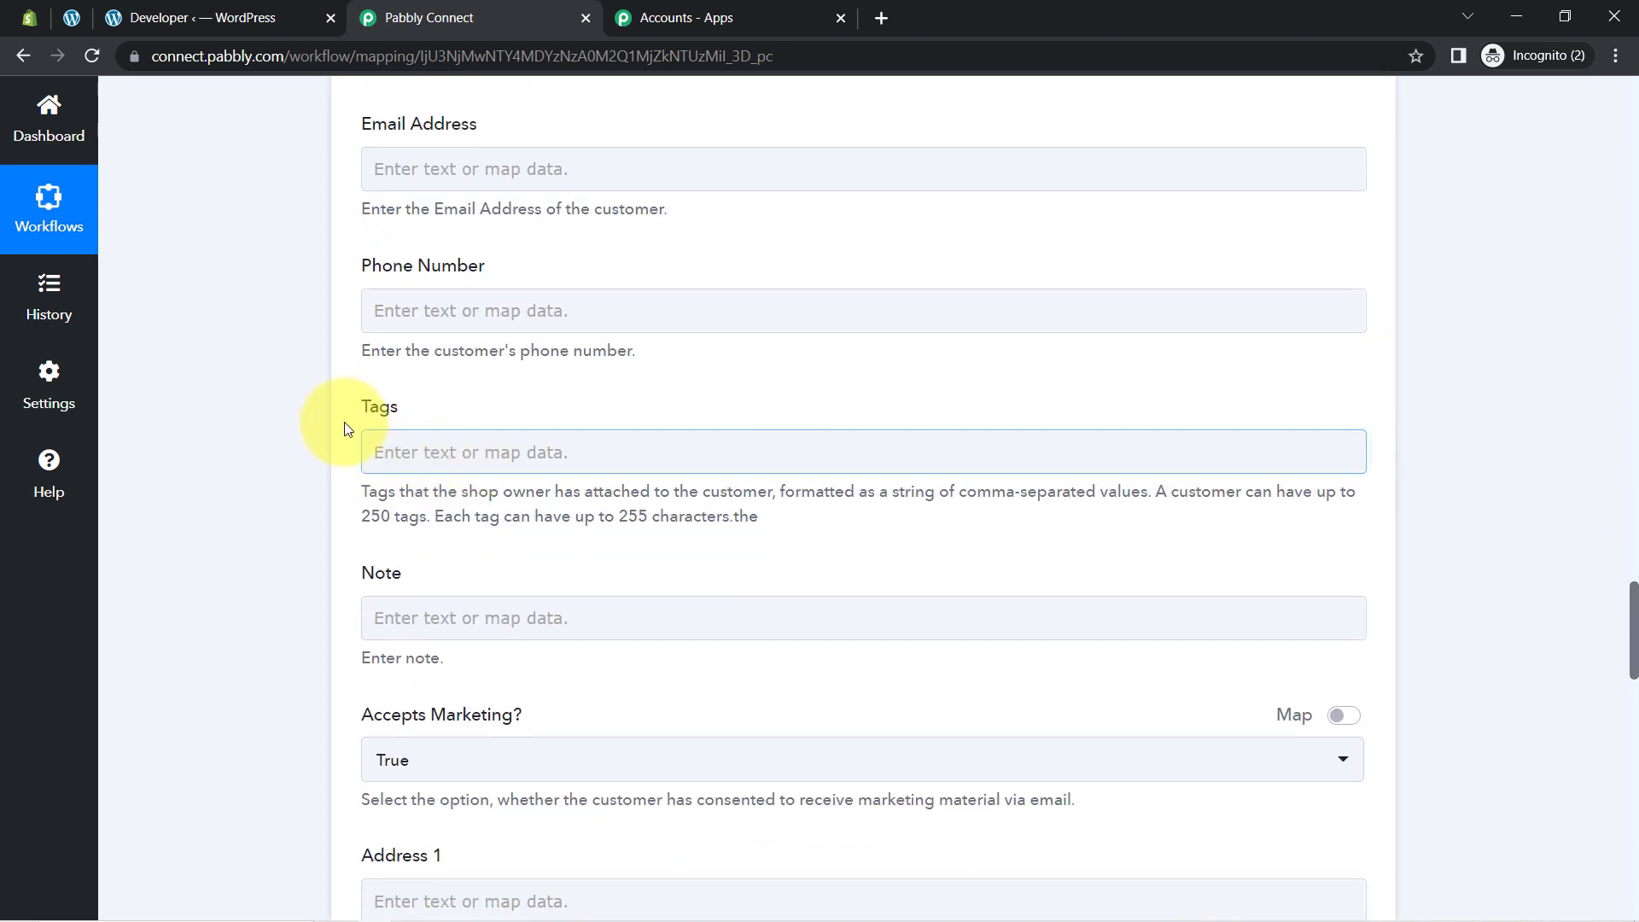
pyautogui.moveTo(347, 427); pyautogui.dragTo(423, 421)
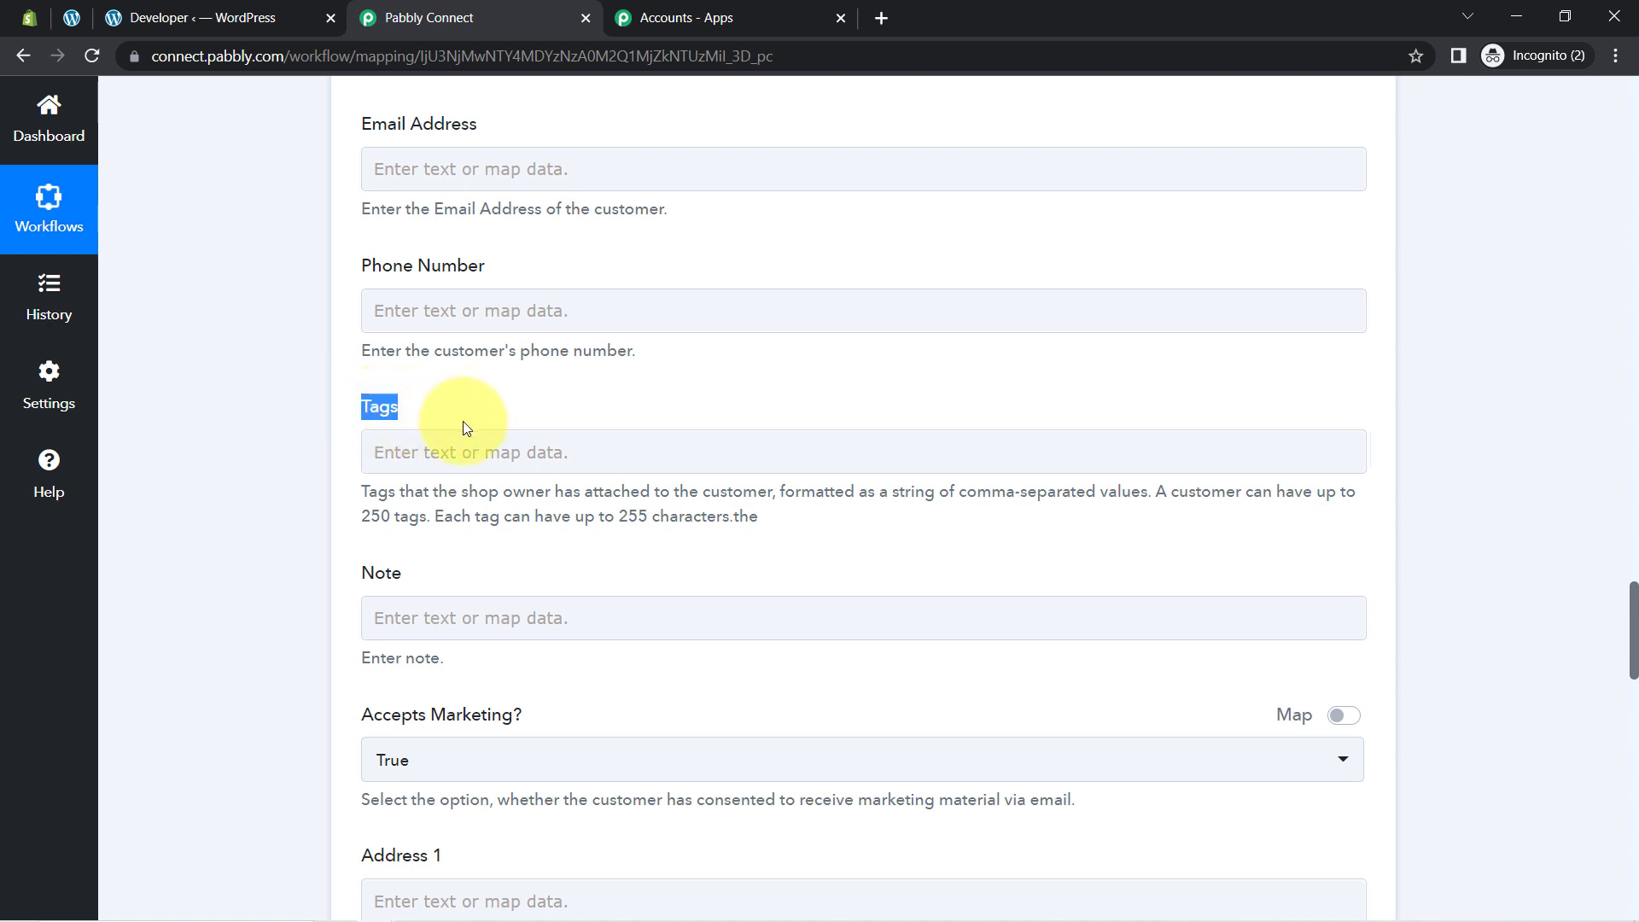
pyautogui.click(435, 470)
pyautogui.write('Pabbly25')
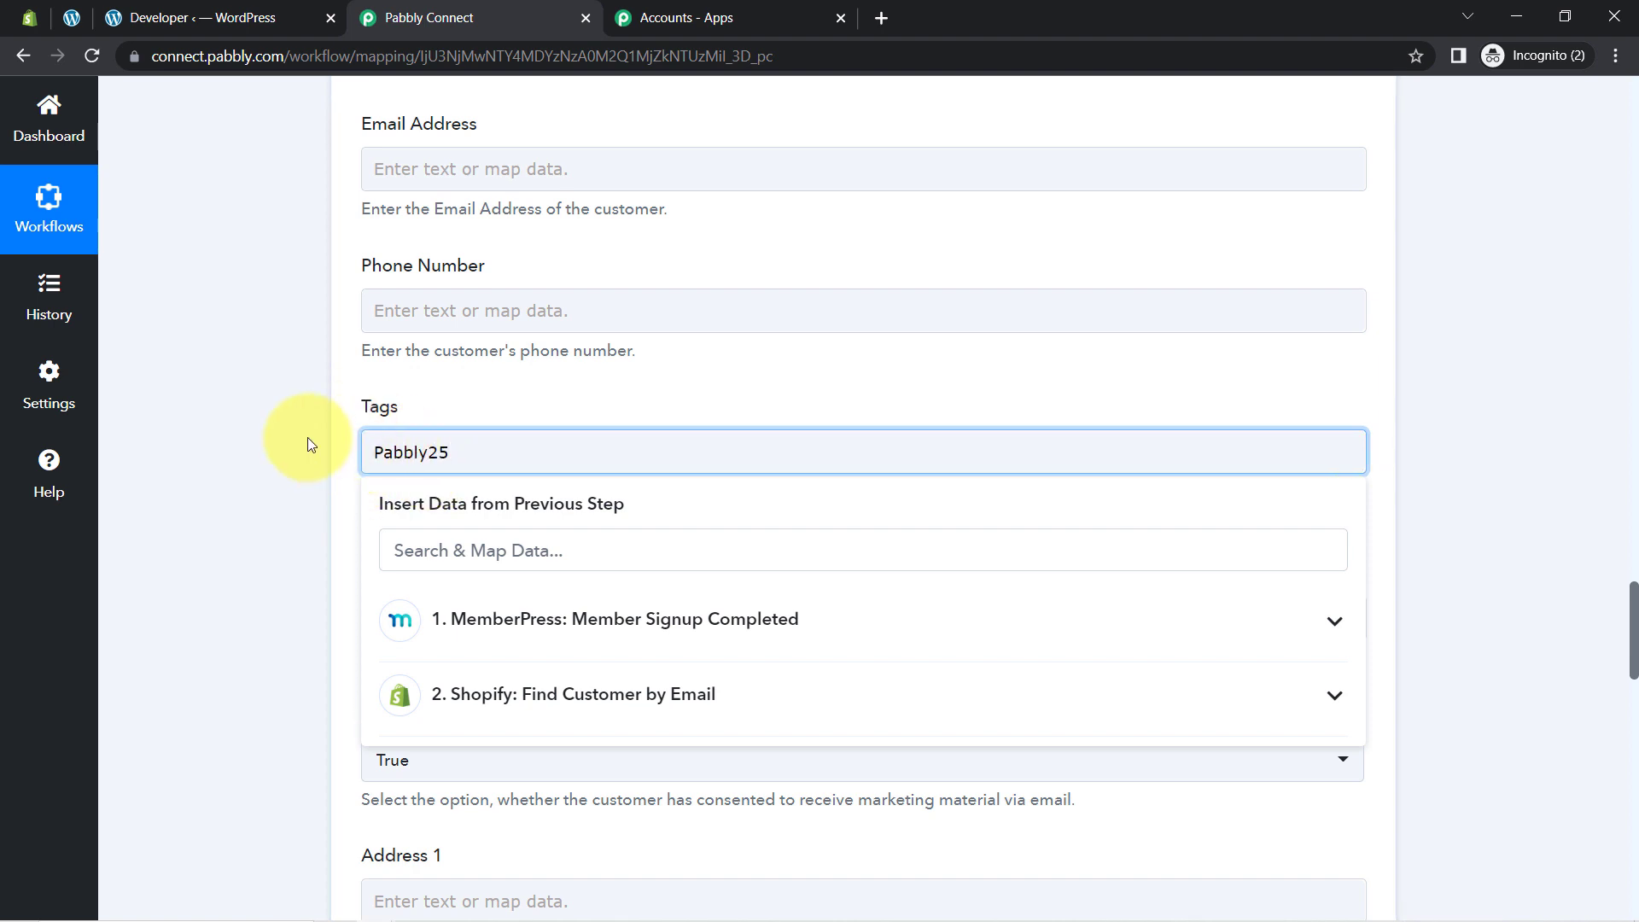
pyautogui.click(312, 446)
pyautogui.click(406, 441)
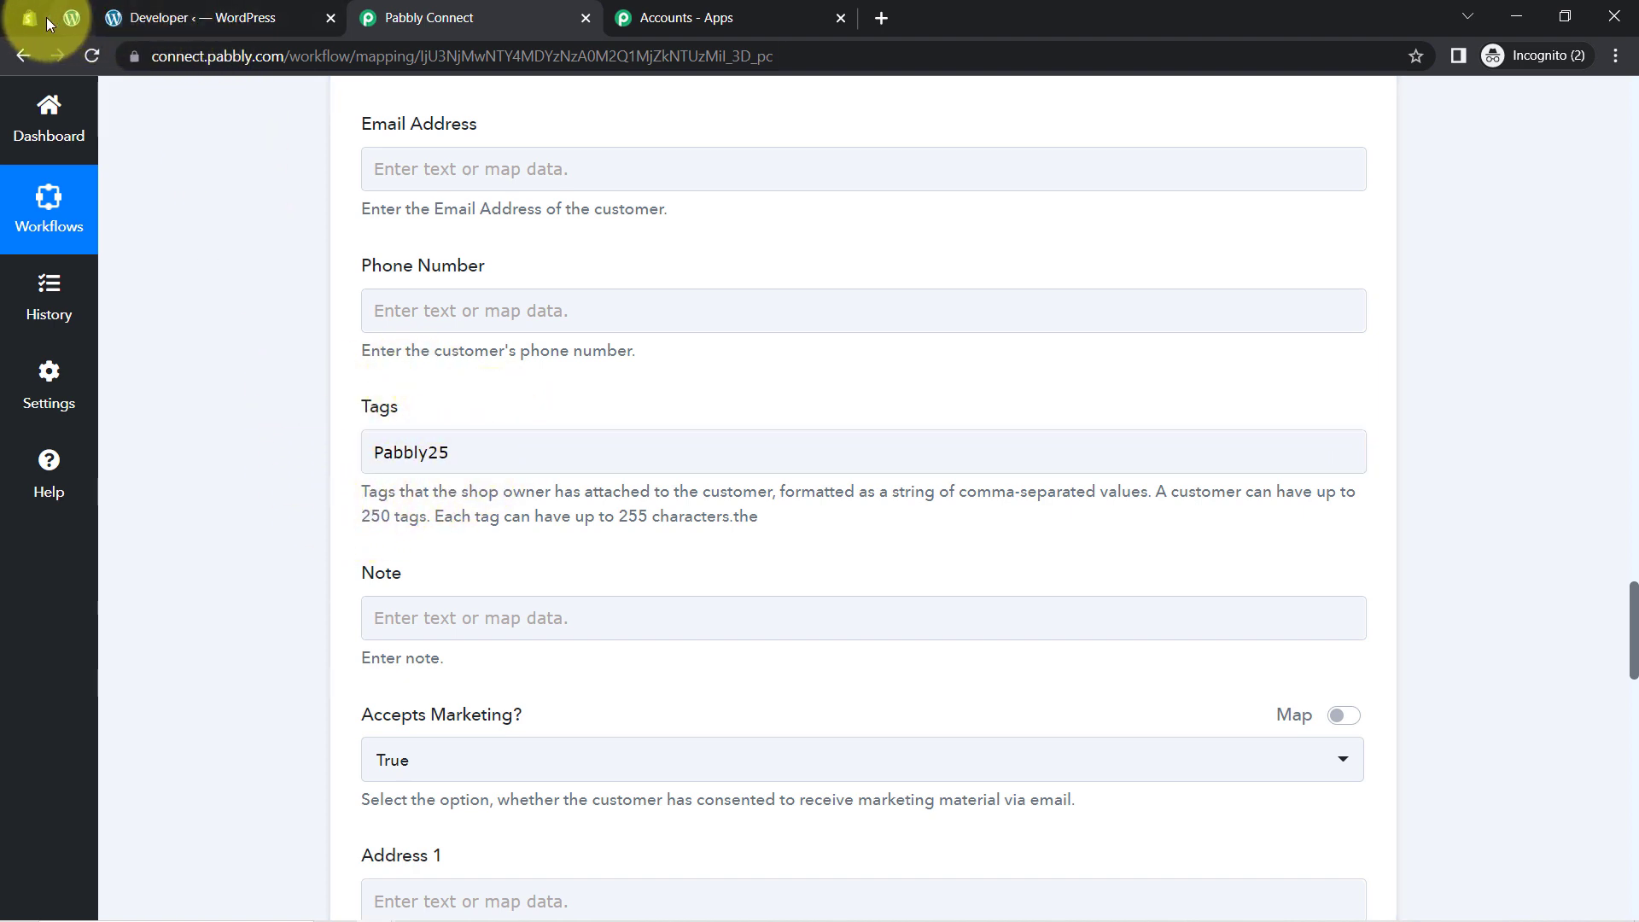
# Step: Check the Shopify customer's current tags against the workflow's Update Customer step
pyautogui.click(22, 23)
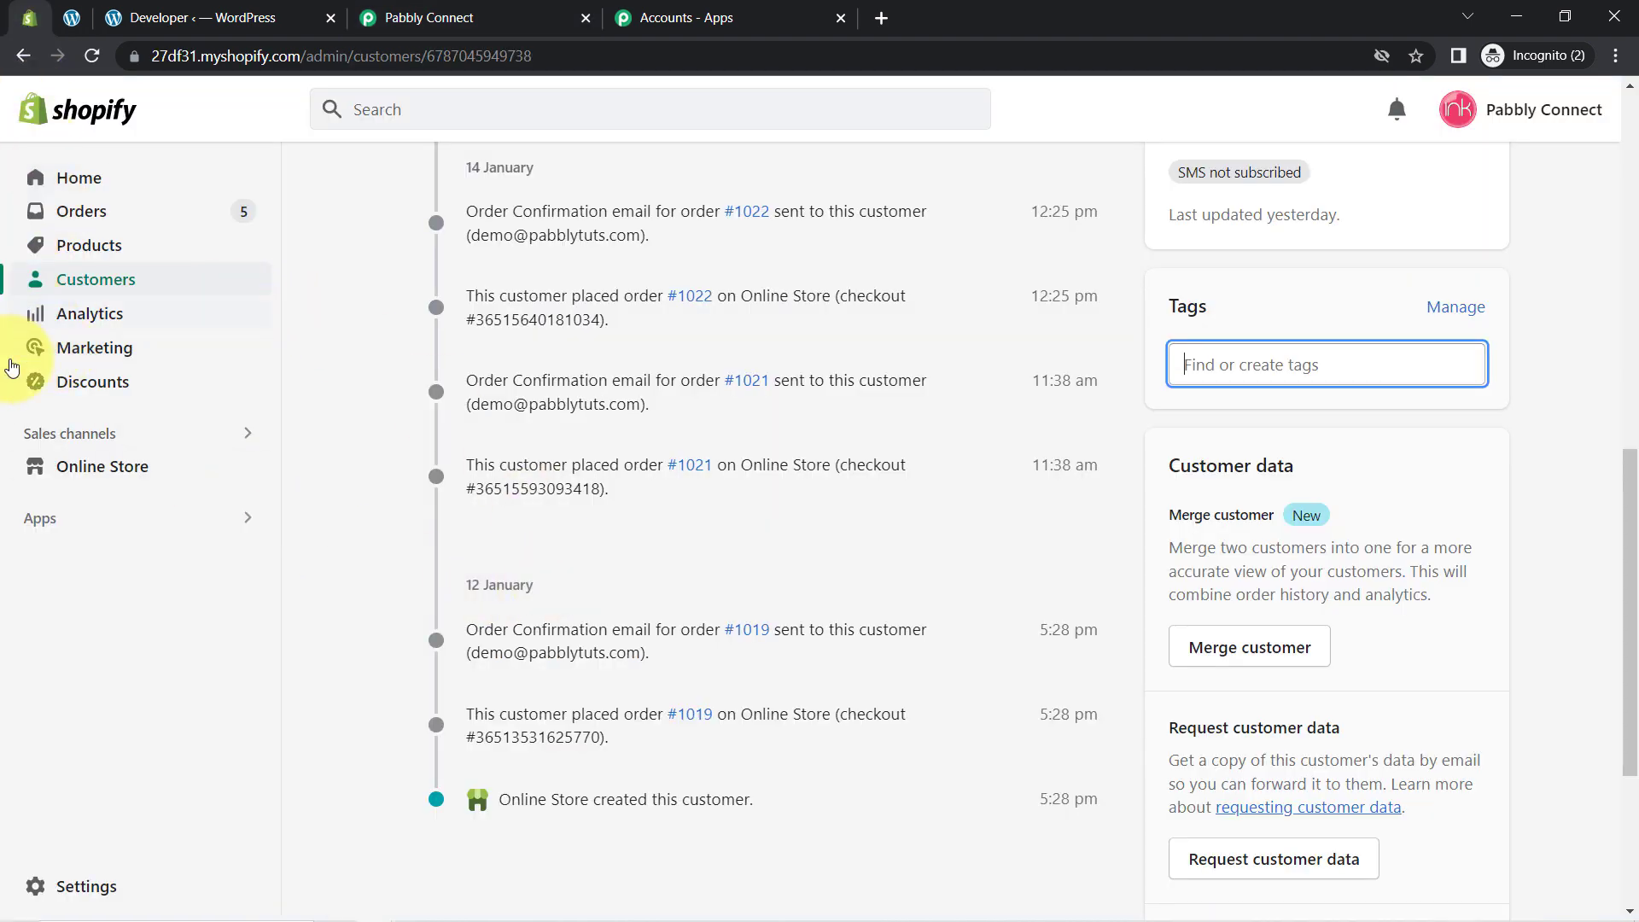
pyautogui.click(431, 18)
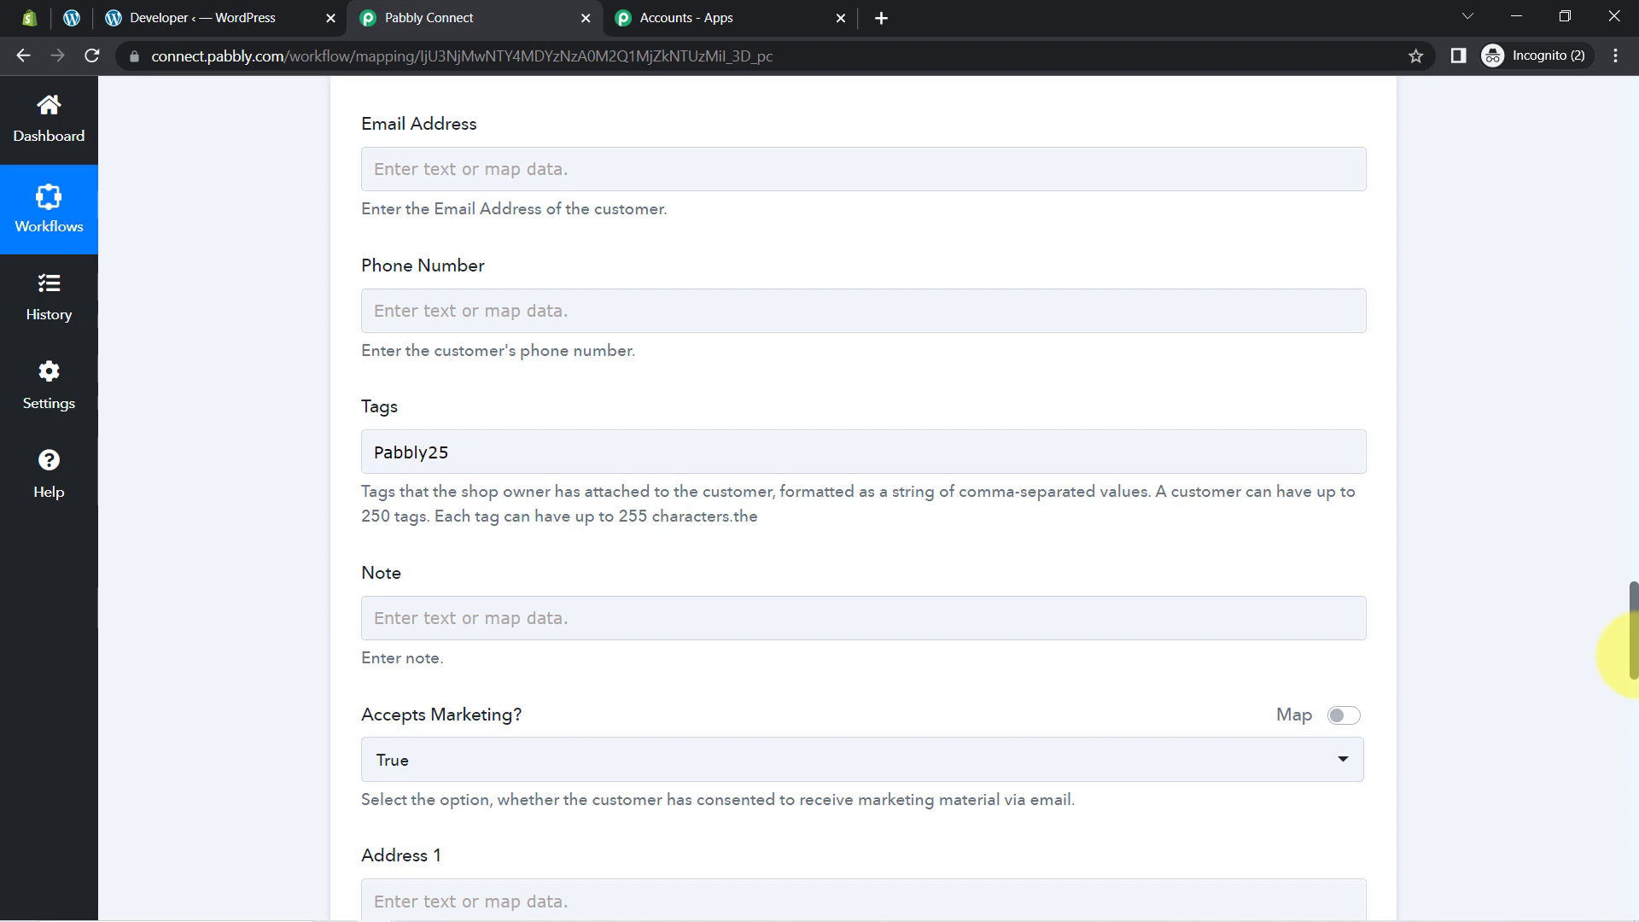
pyautogui.scroll(-13, 1628, 653)
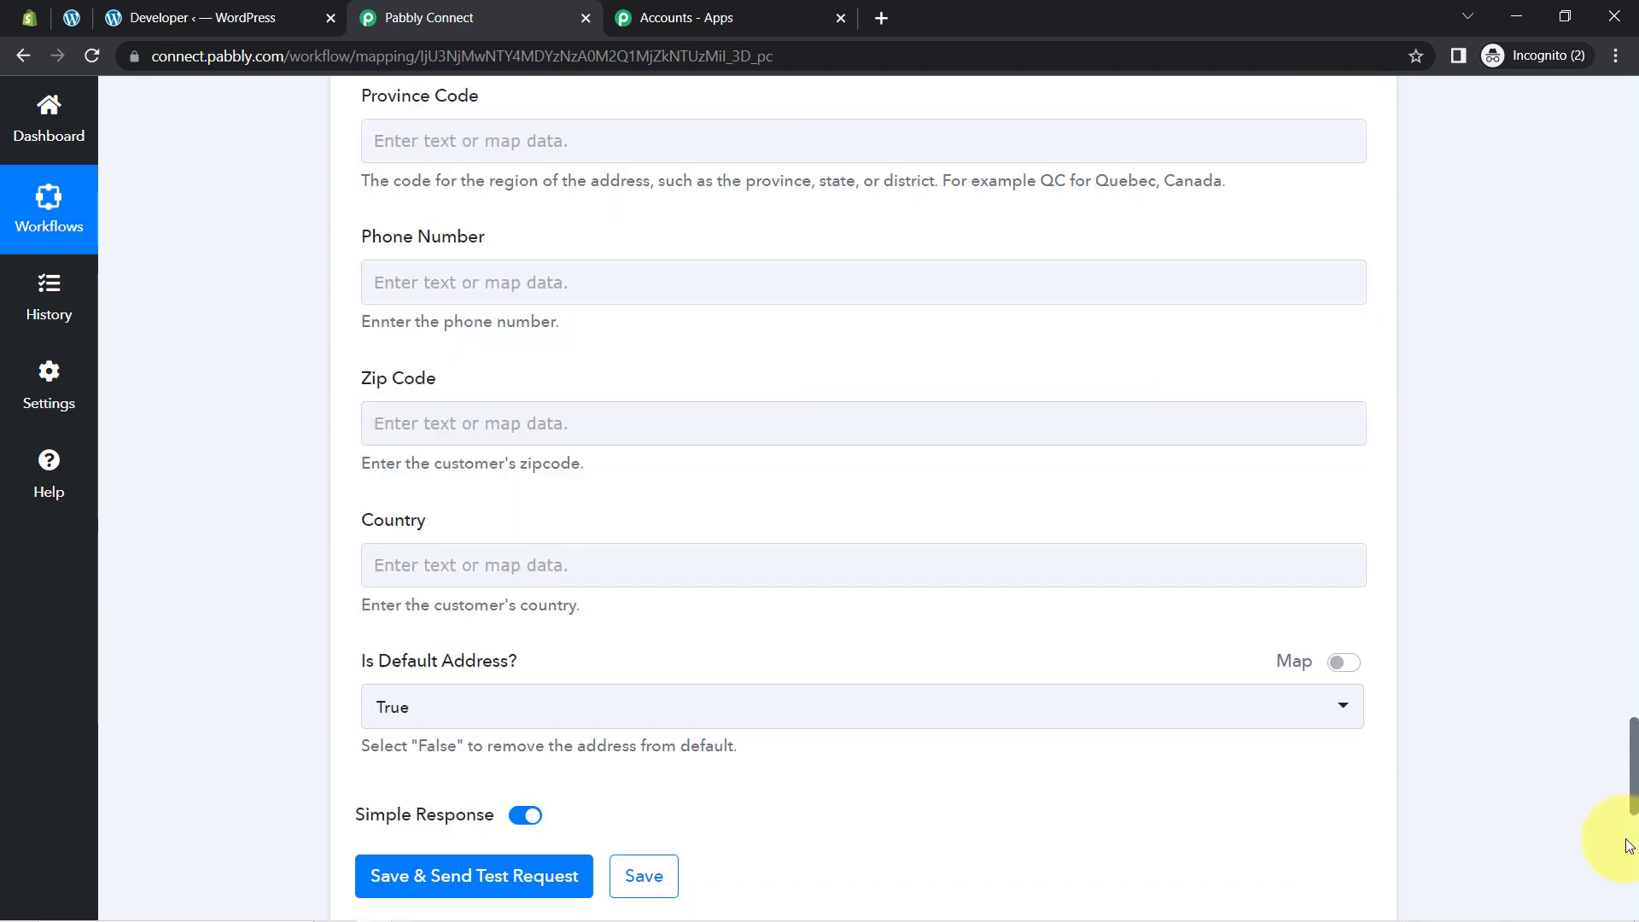
pyautogui.scroll(-6, 1628, 844)
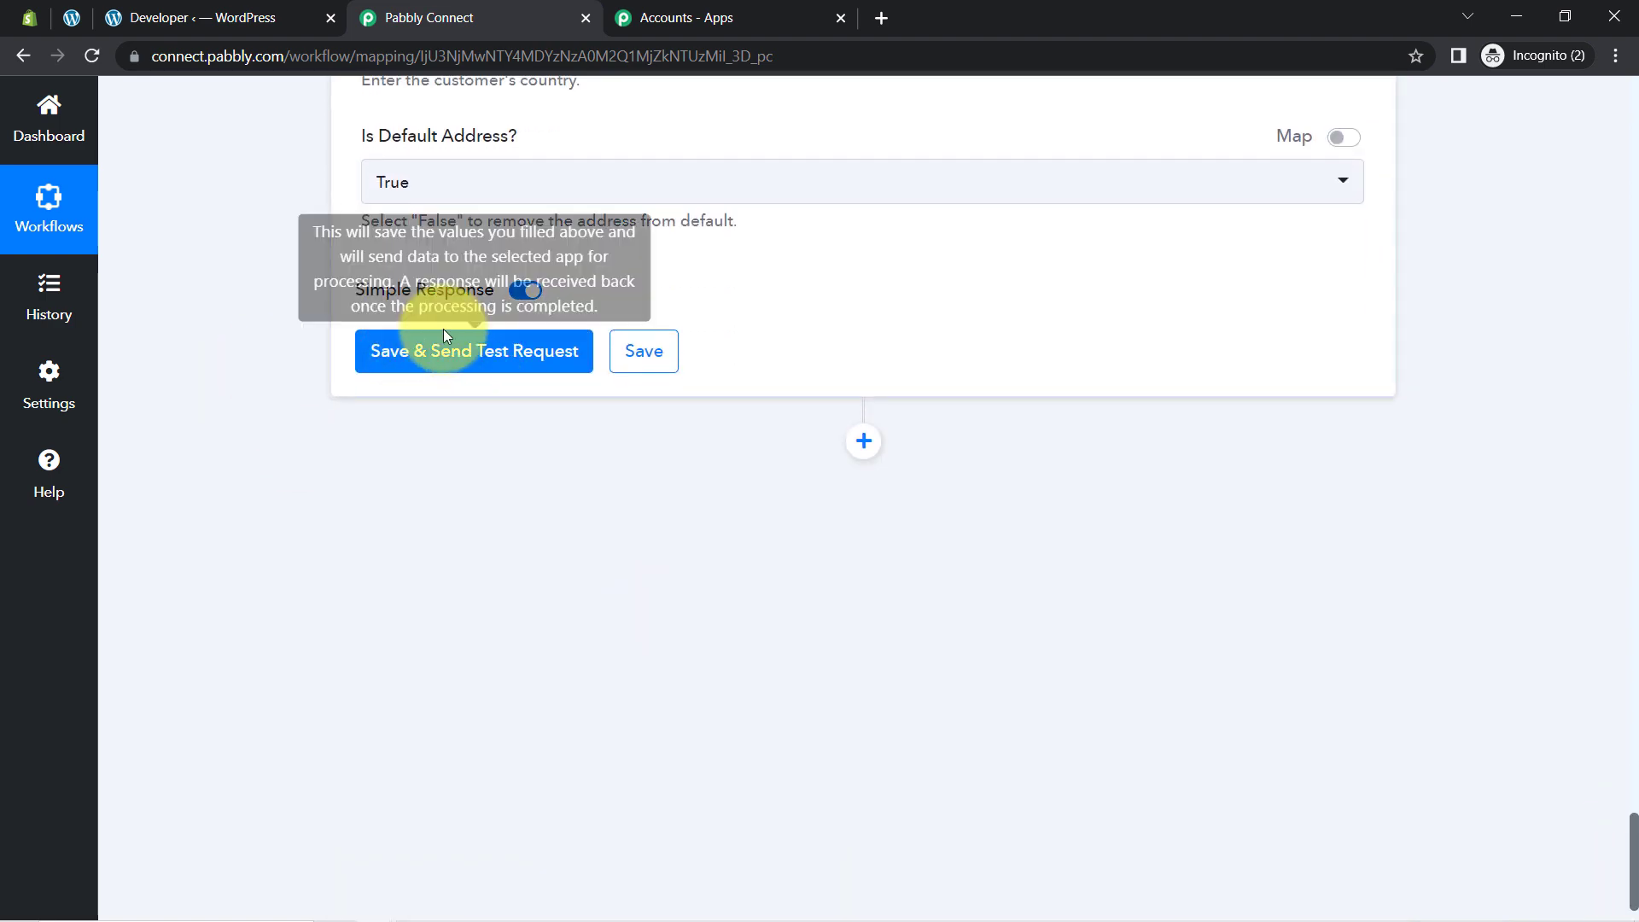
pyautogui.click(19, 19)
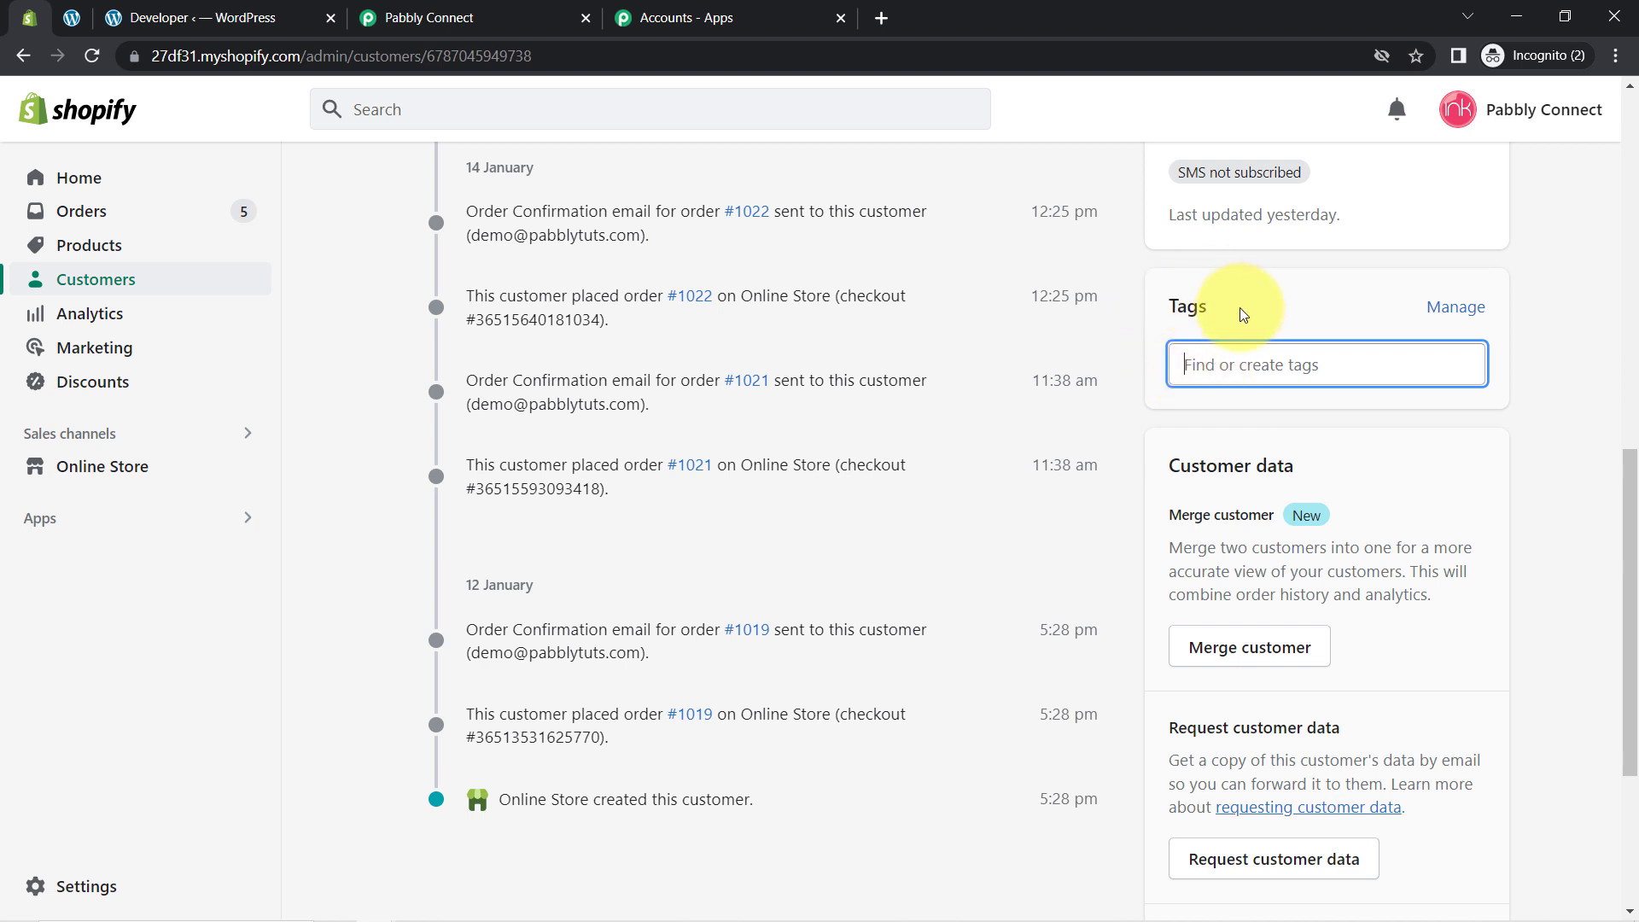
pyautogui.click(546, 17)
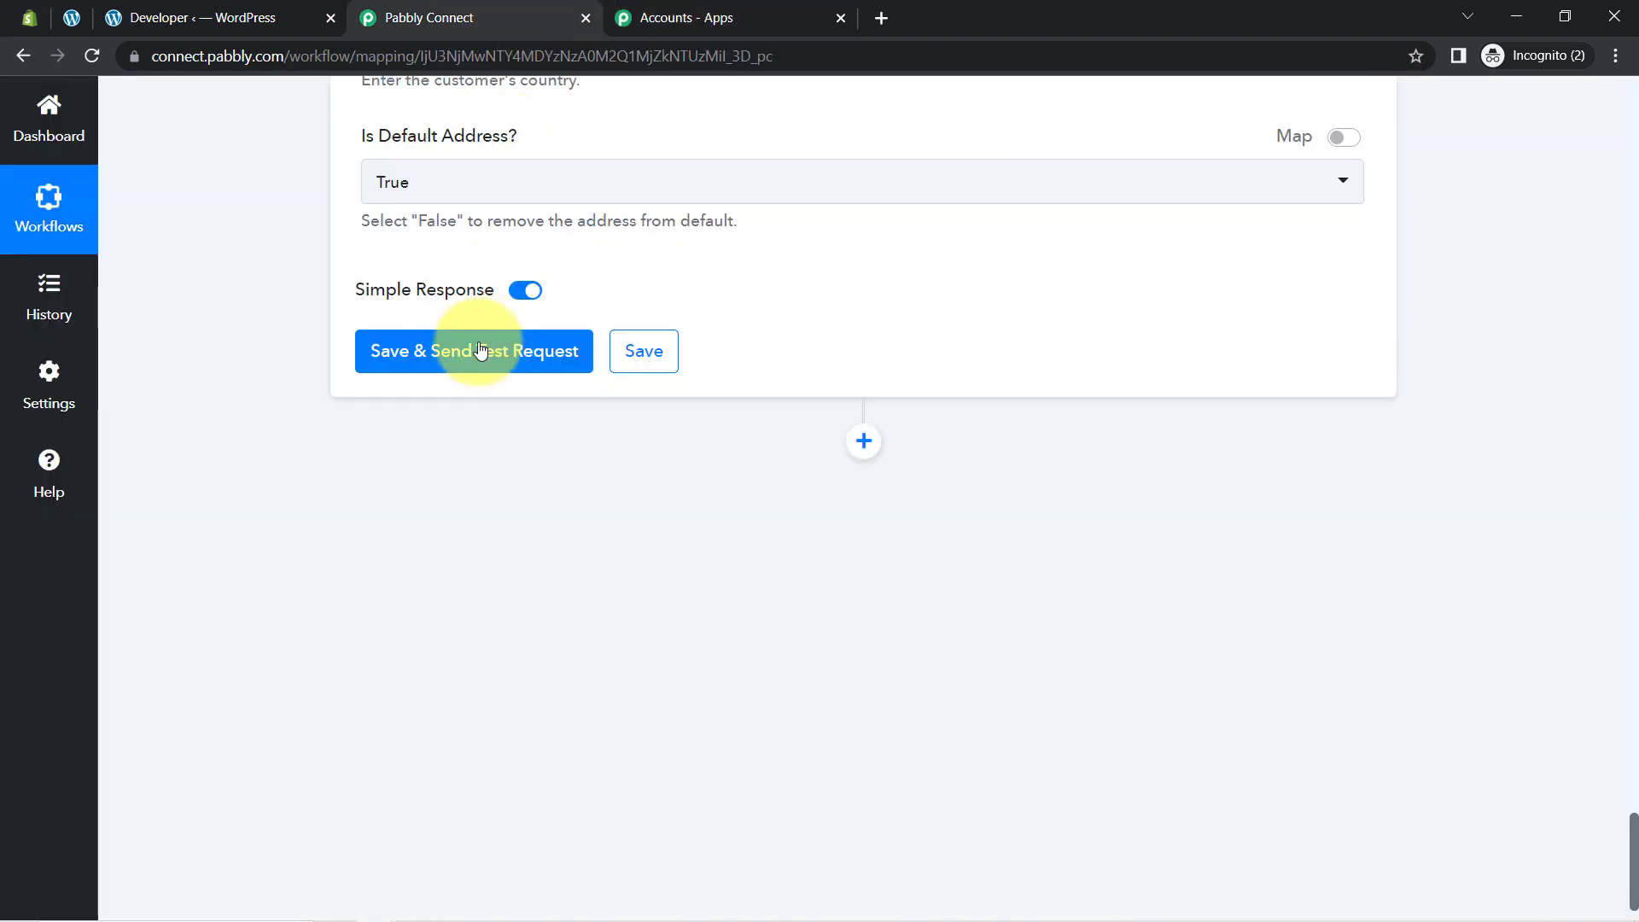
# Step: Send a test request from Update Customer and confirm Pabbly25 now appears on the Shopify customer
pyautogui.click(468, 350)
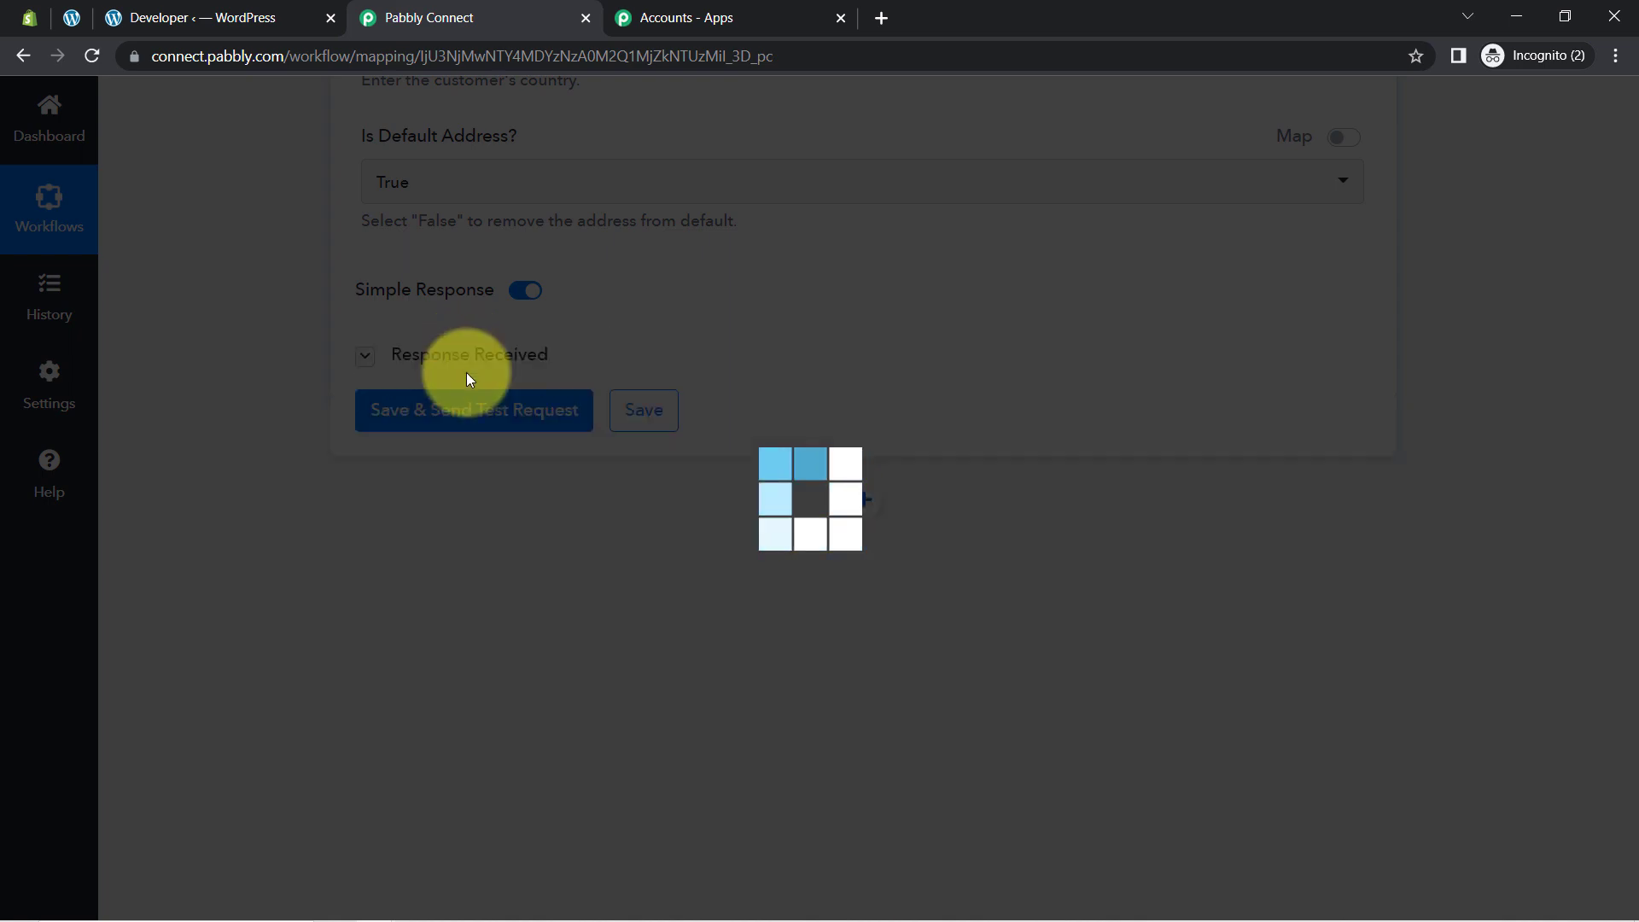
pyautogui.click(29, 17)
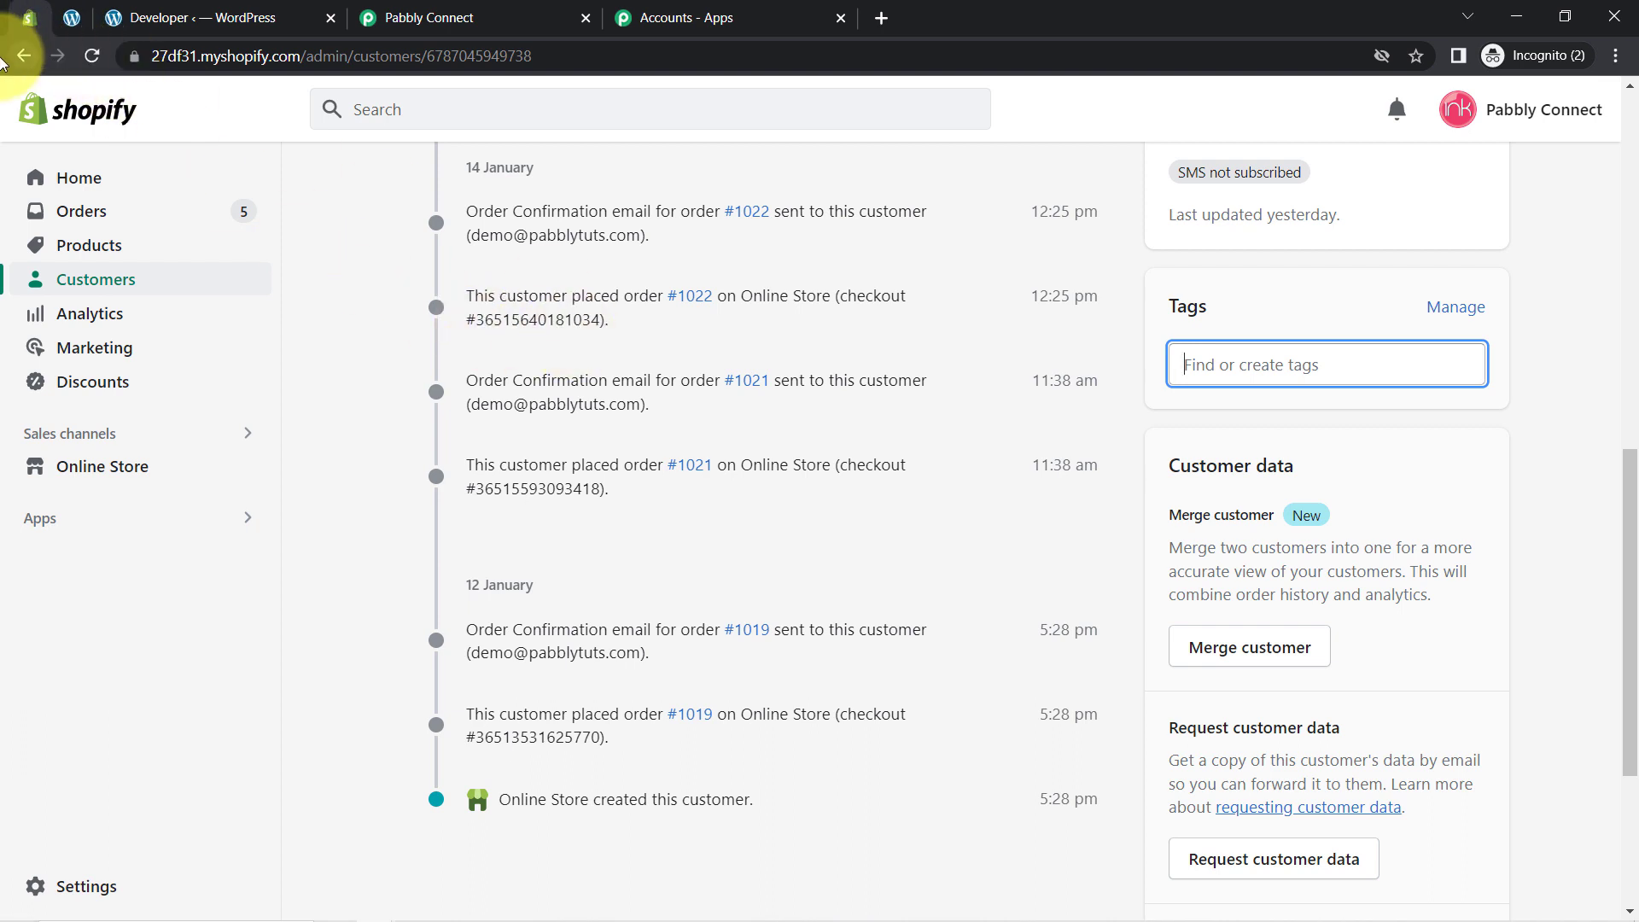
pyautogui.click(85, 60)
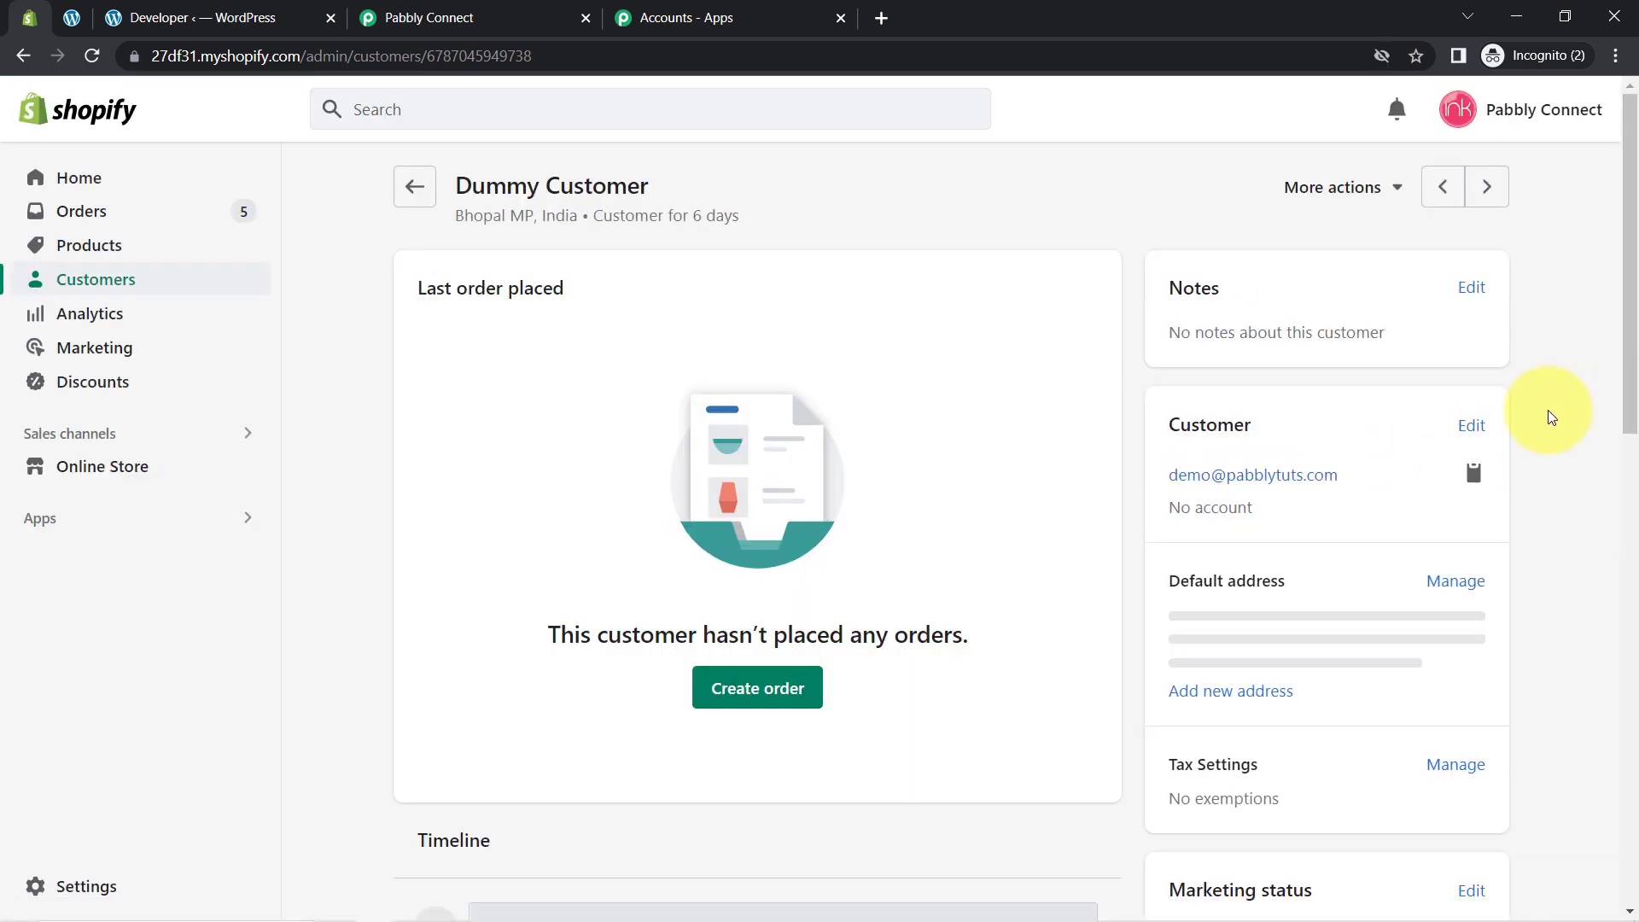
pyautogui.scroll(-5, 1619, 469)
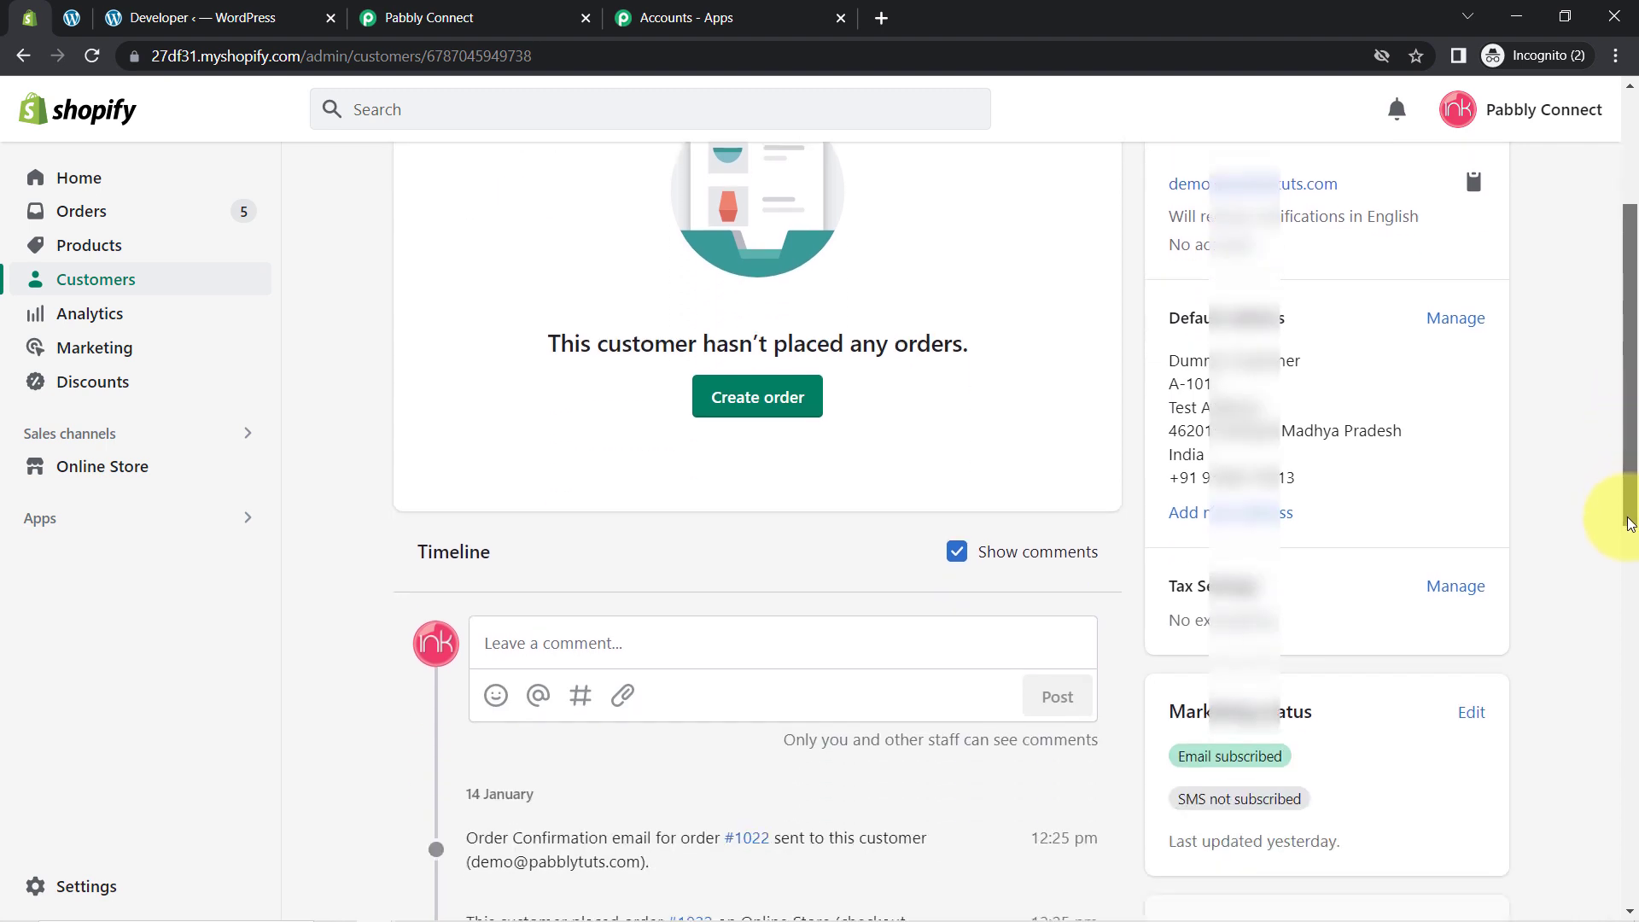
pyautogui.scroll(-3, 1610, 614)
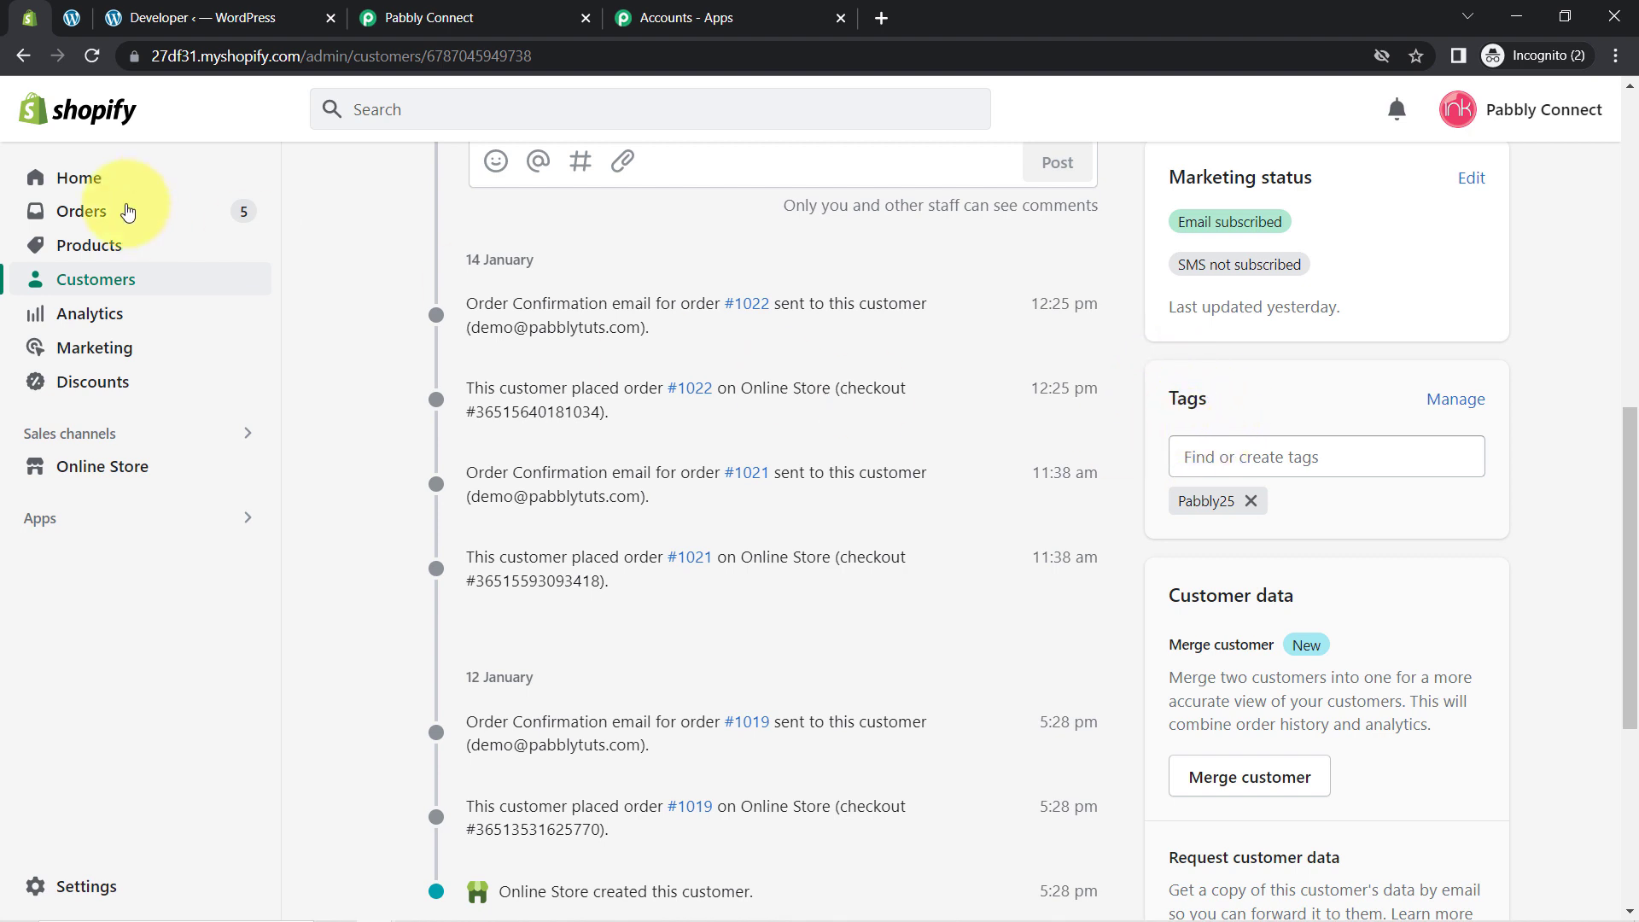
pyautogui.click(425, 19)
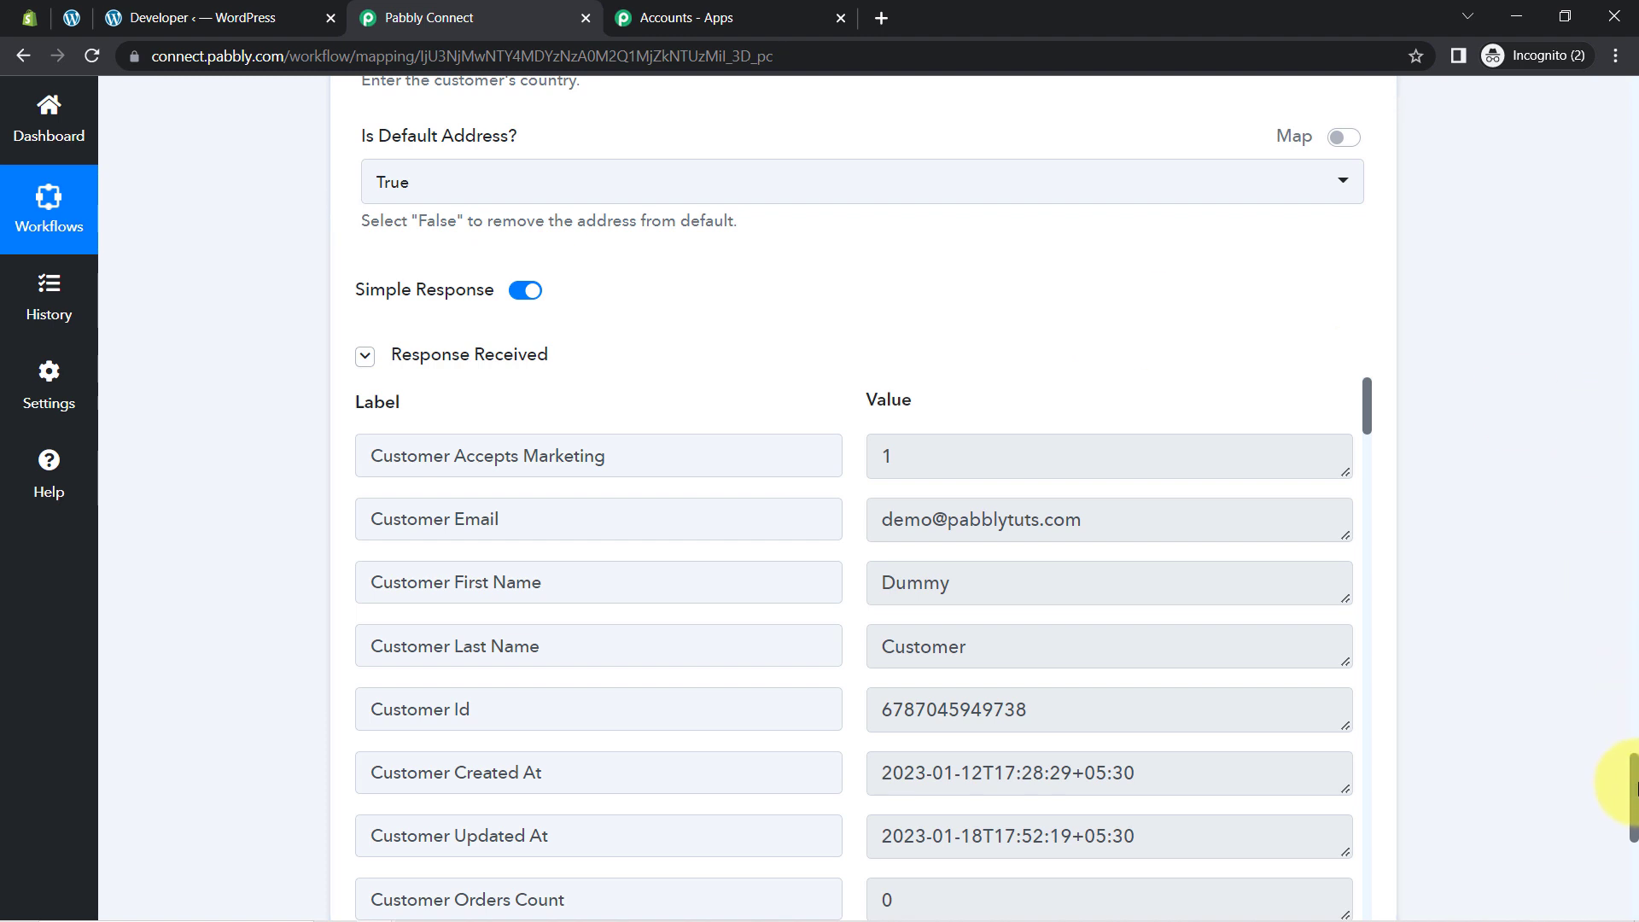
# Step: Add a Gmail step below the Shopify step with Send Email as its action event
pyautogui.moveTo(1634, 790); pyautogui.dragTo(1634, 869)
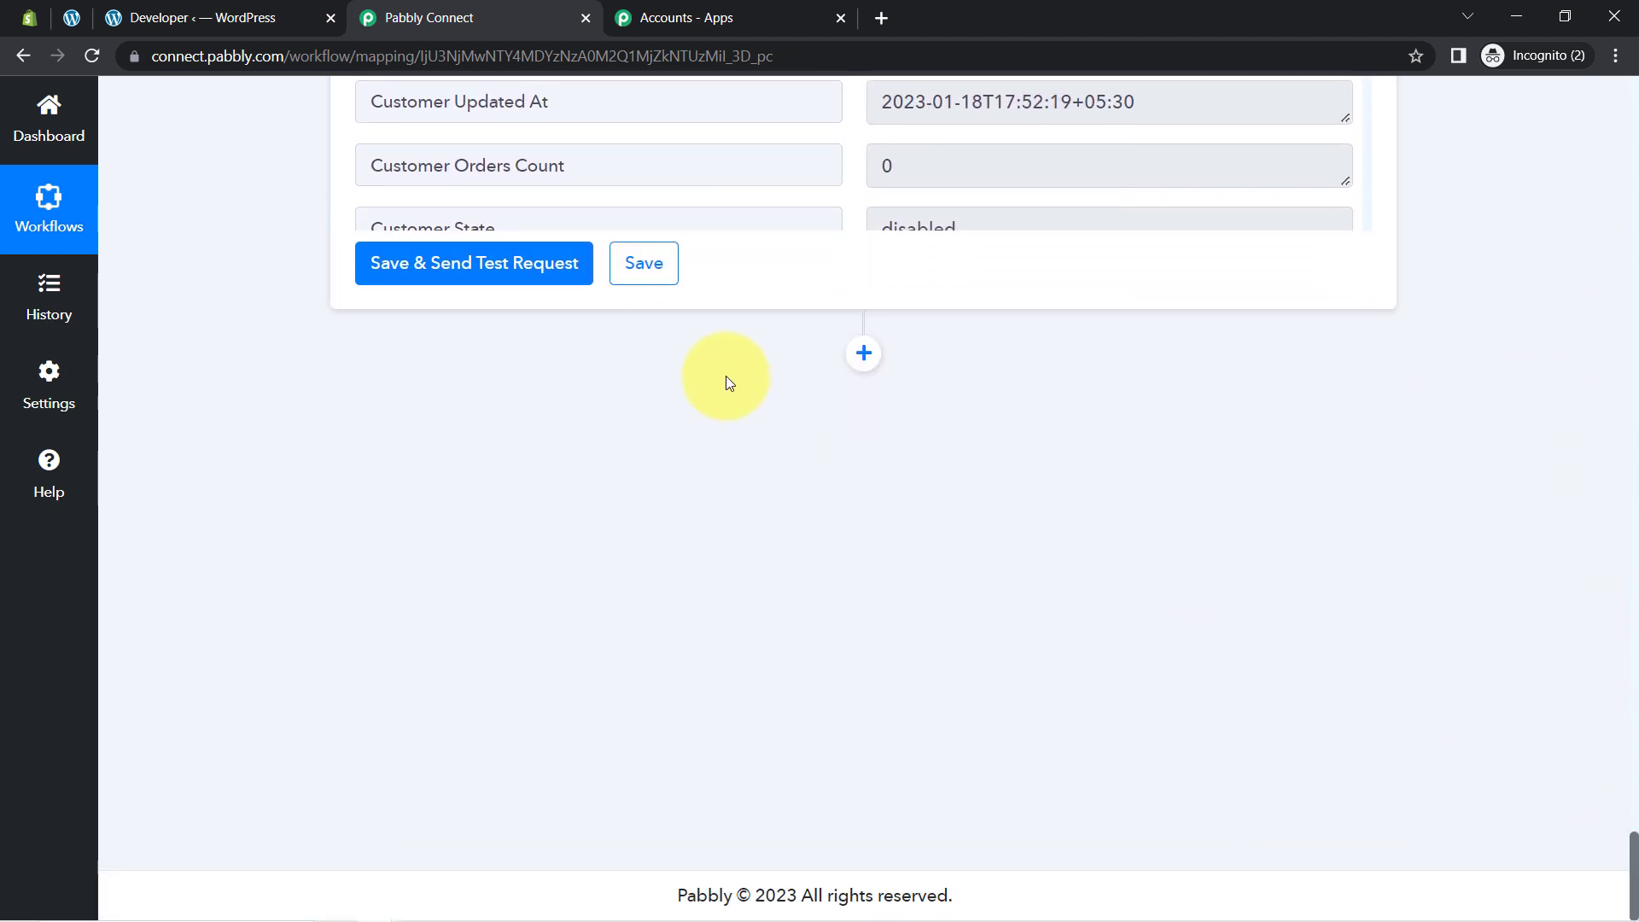
pyautogui.click(858, 362)
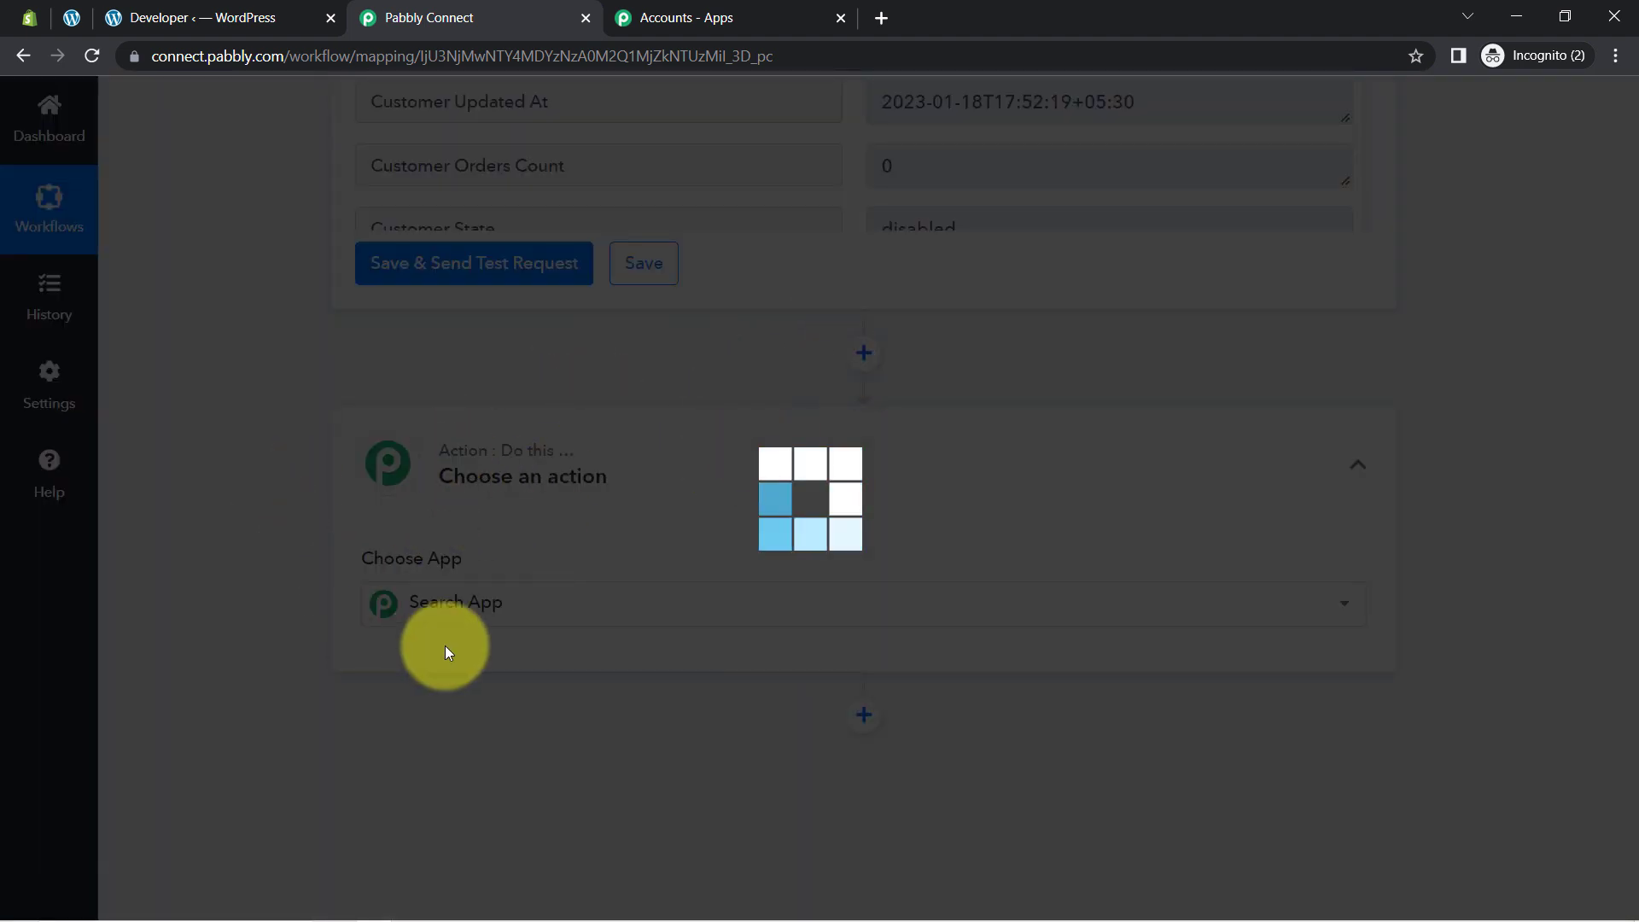
pyautogui.click(446, 604)
pyautogui.write('gmai')
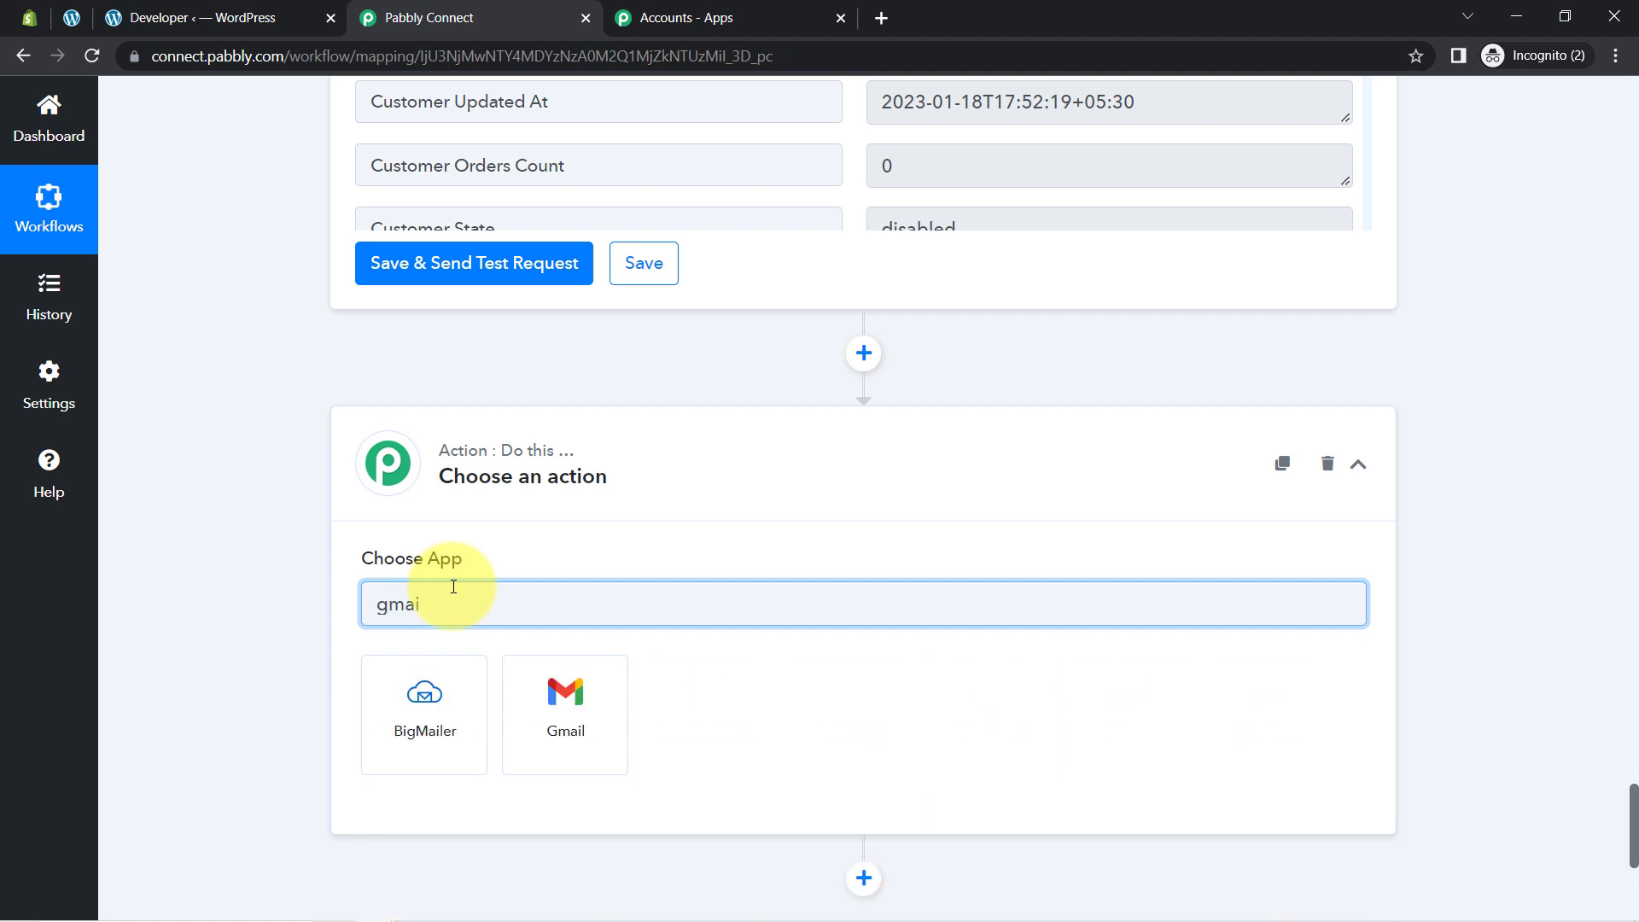
pyautogui.click(561, 718)
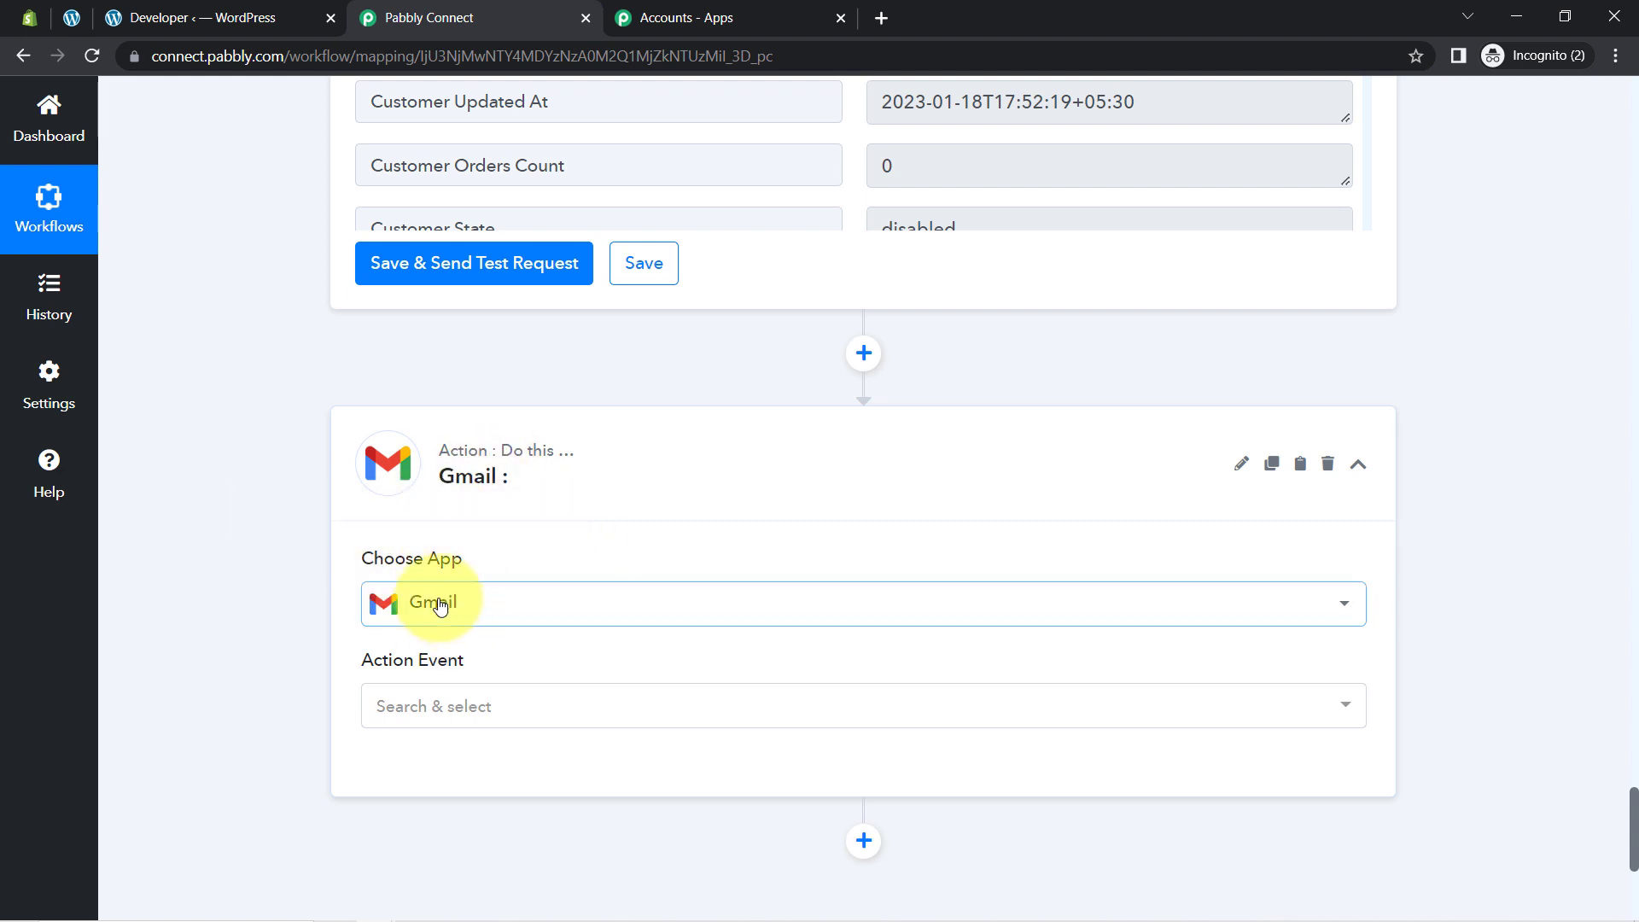
pyautogui.click(423, 724)
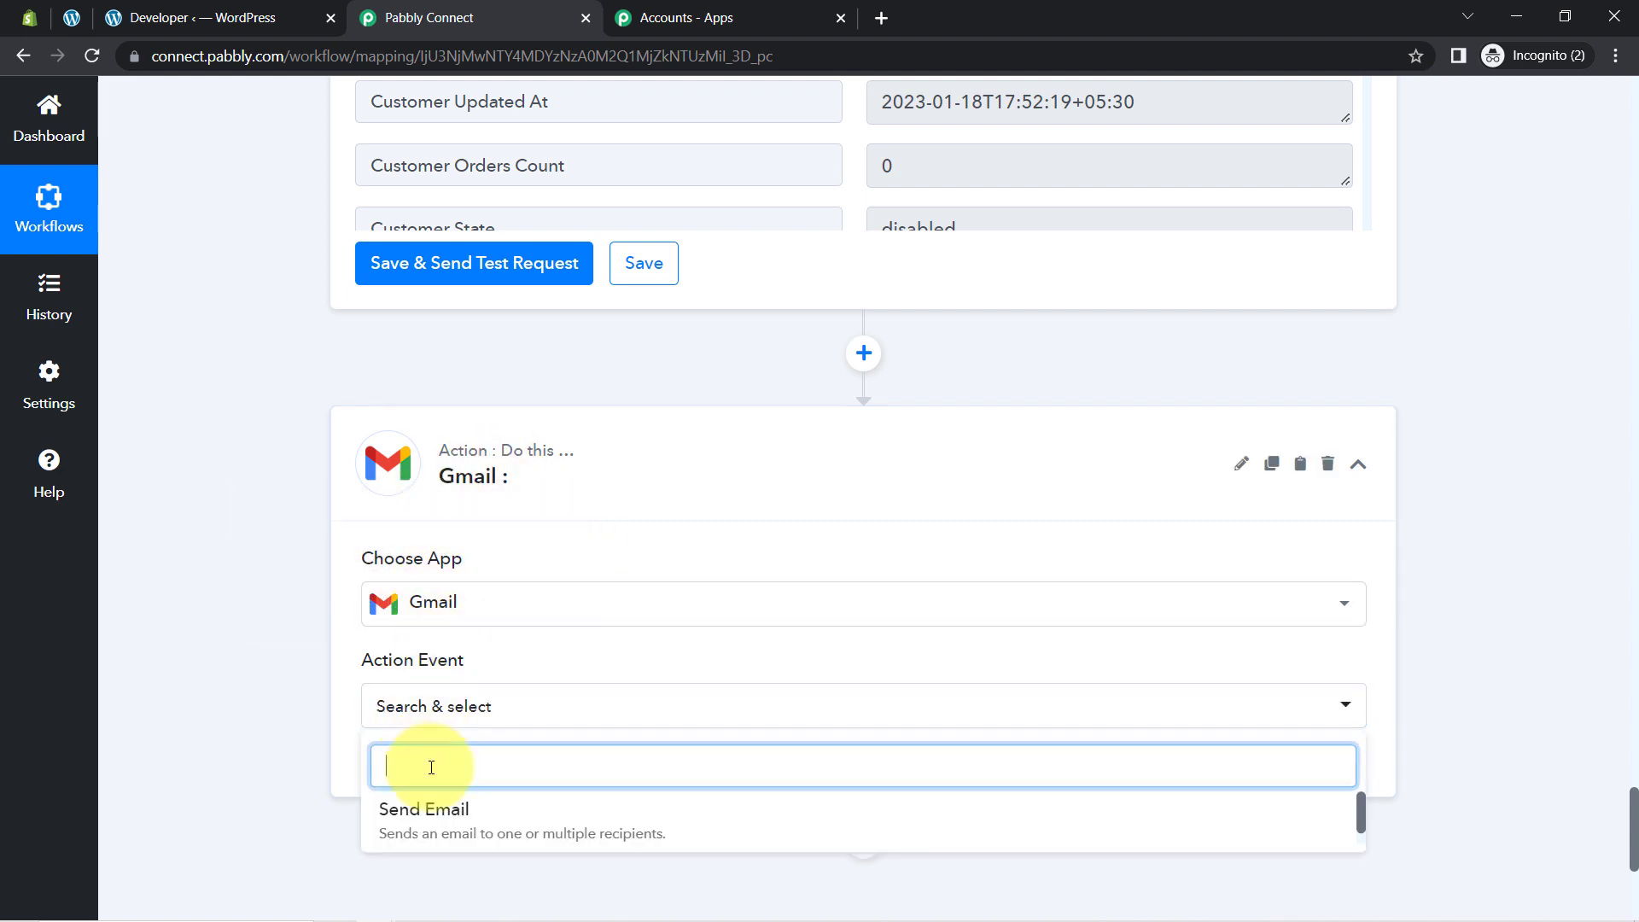
pyautogui.click(410, 829)
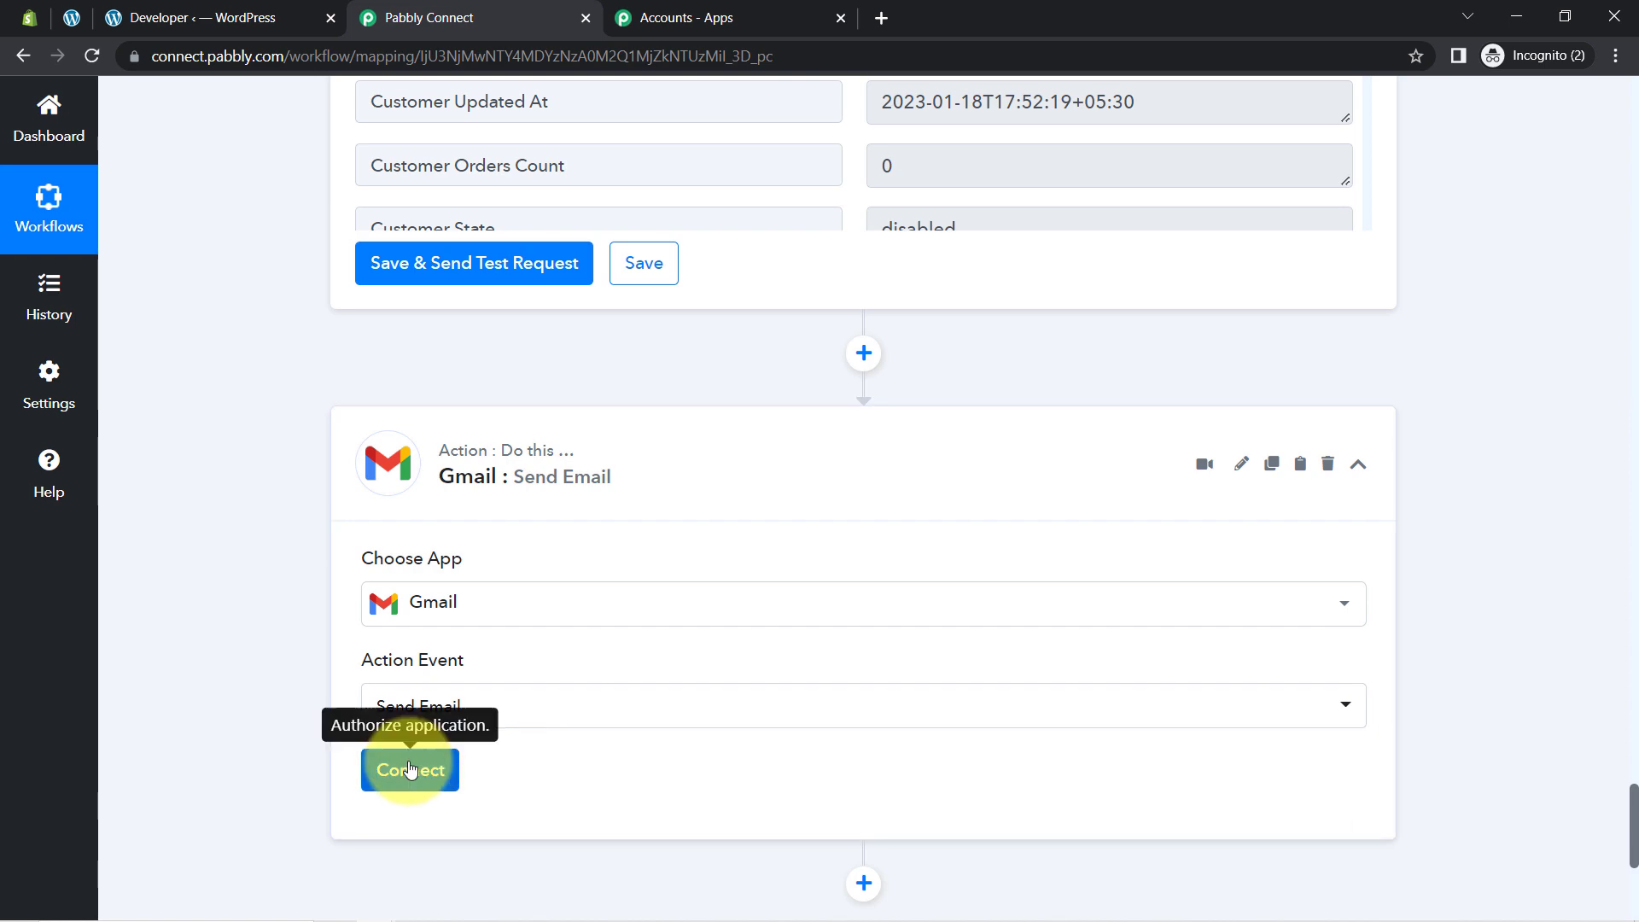
pyautogui.click(407, 764)
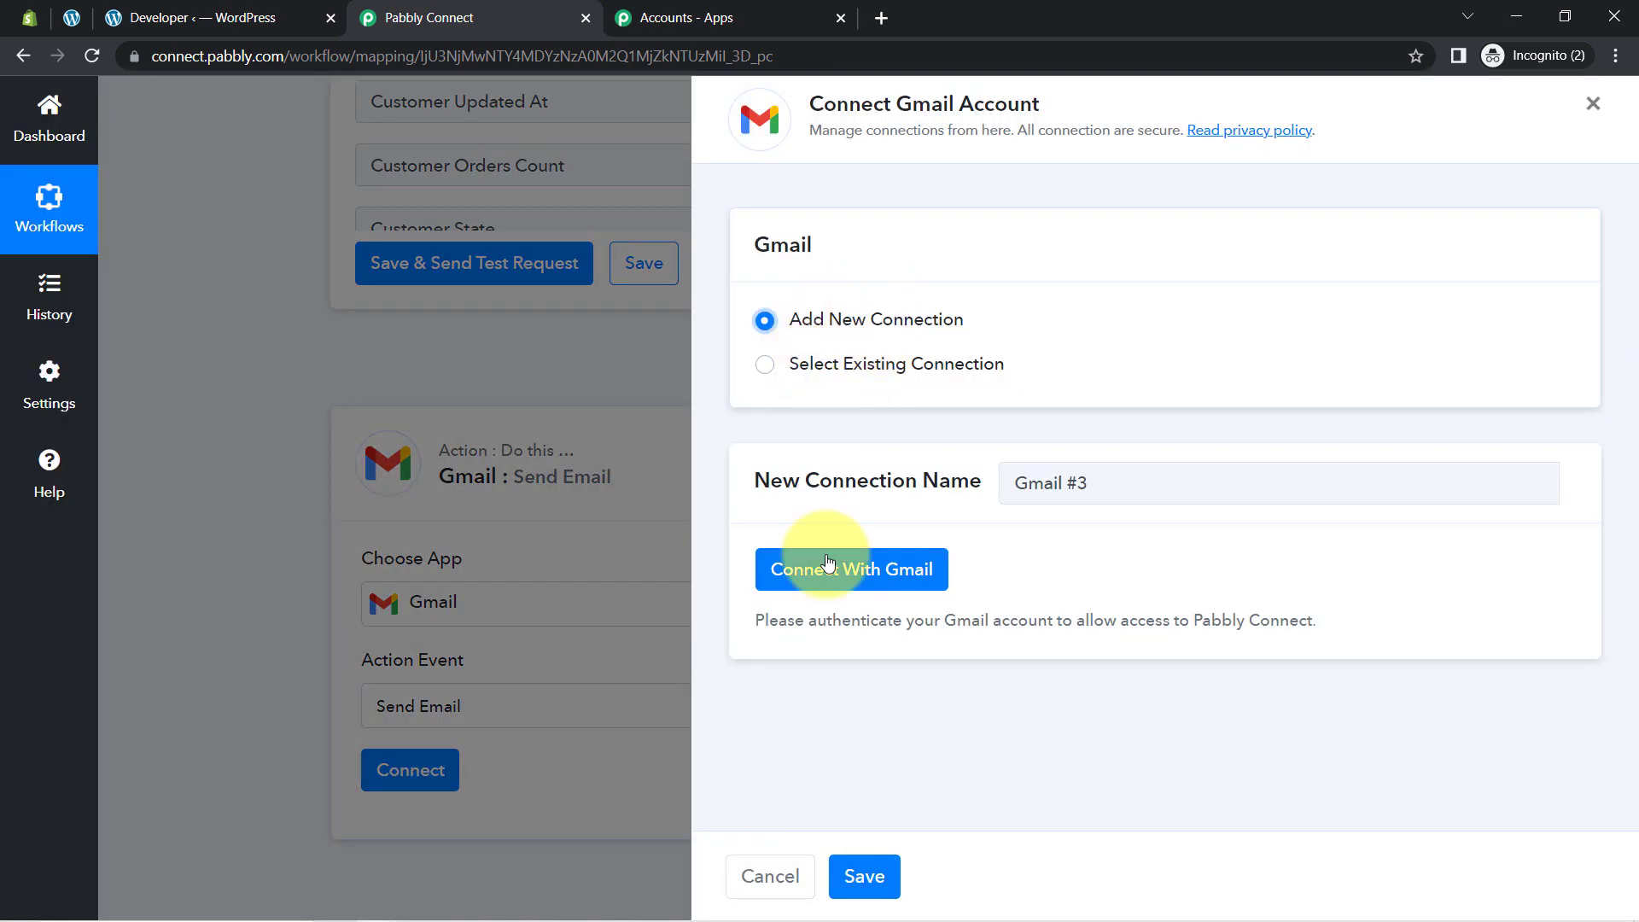
# Step: Connect with Gmail by choosing the Google account and confirming the successful authorization
pyautogui.click(827, 562)
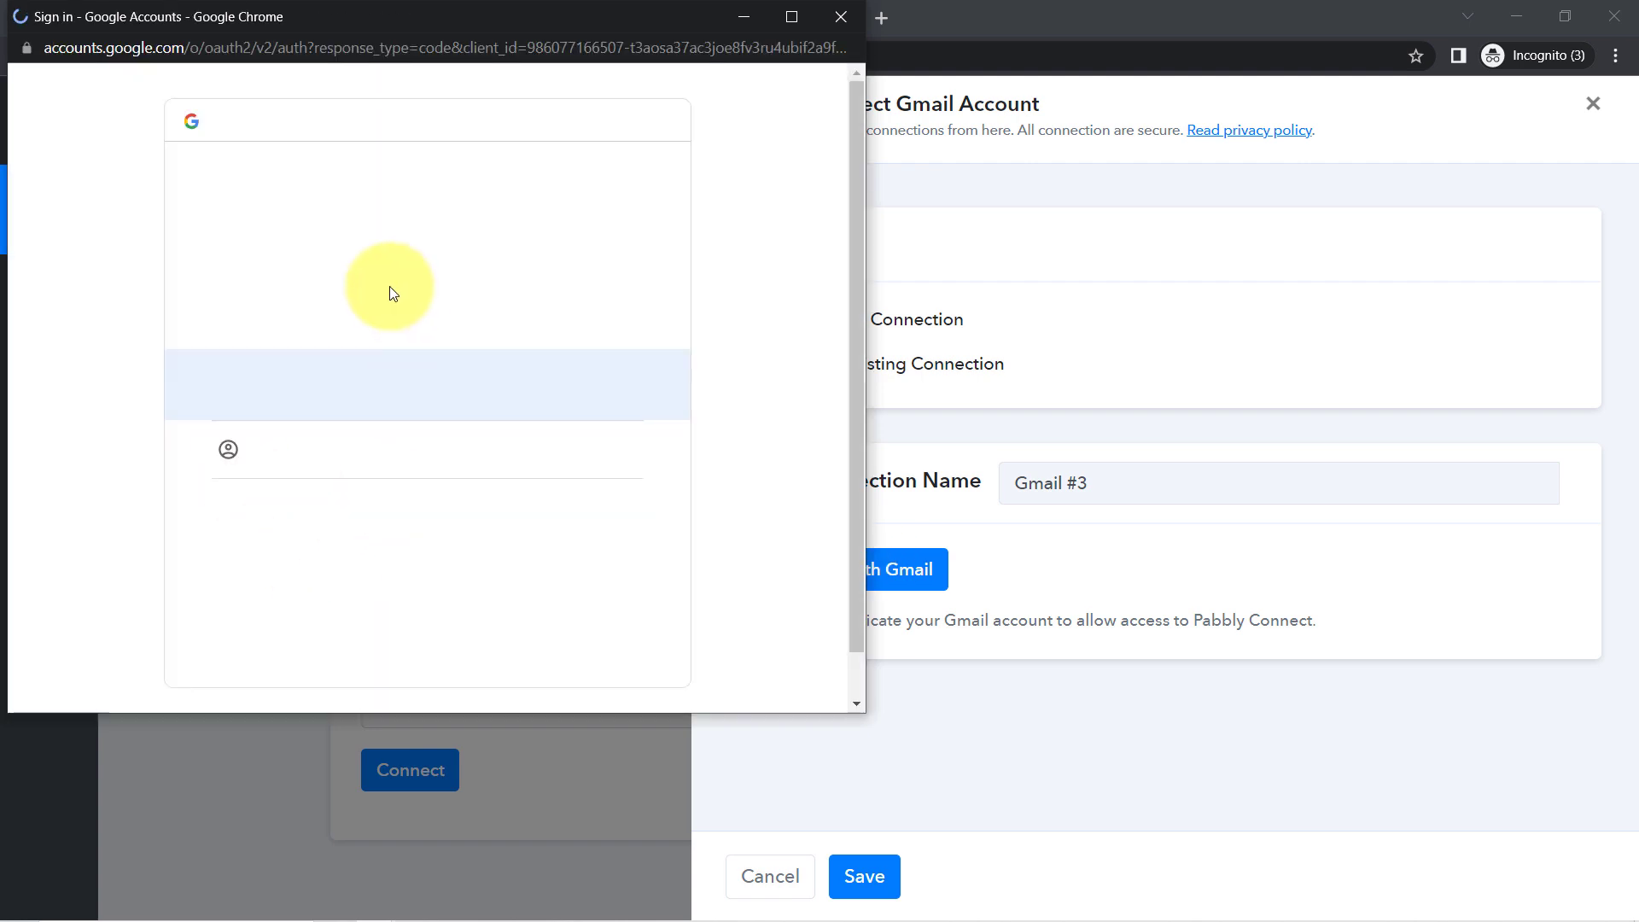
pyautogui.click(389, 285)
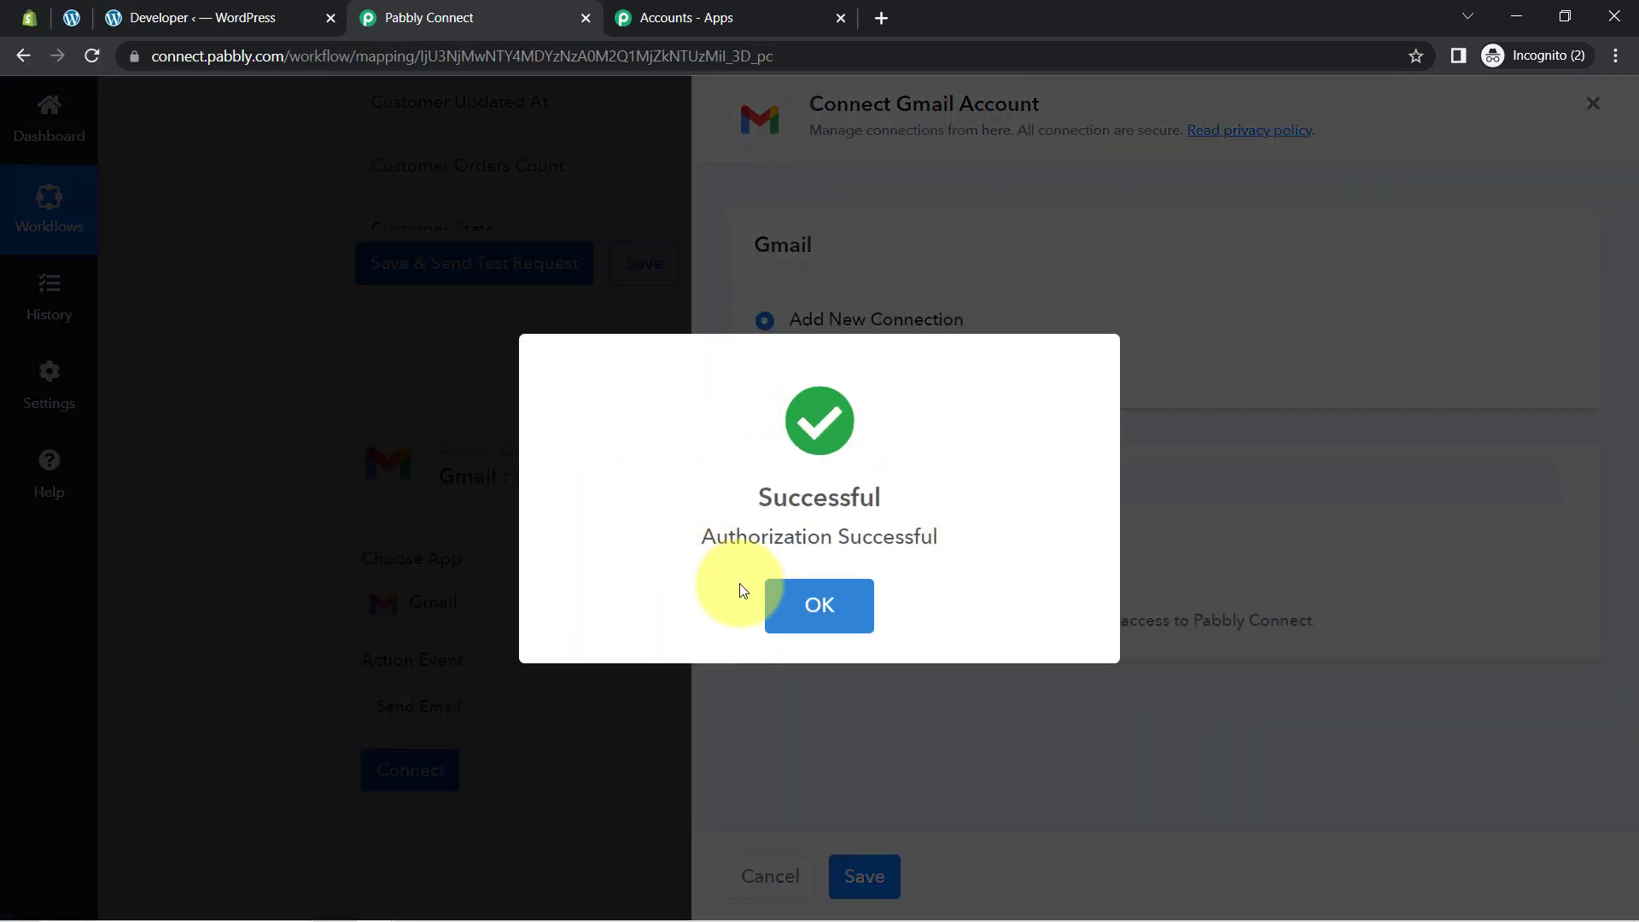
pyautogui.click(793, 599)
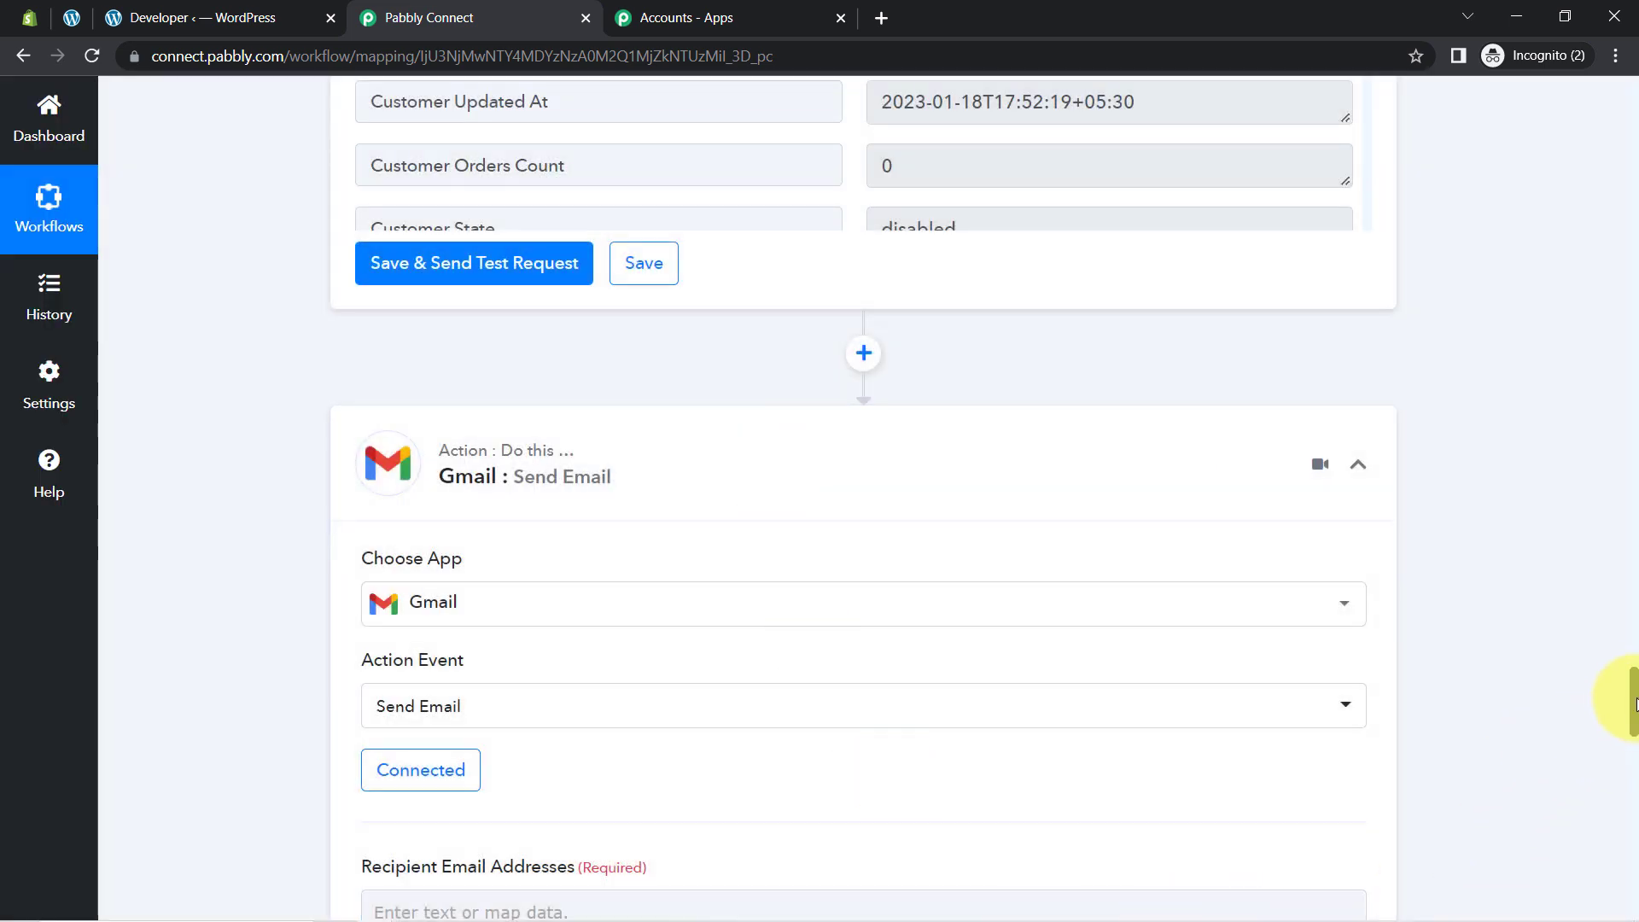
pyautogui.moveTo(1632, 702); pyautogui.dragTo(1632, 756)
pyautogui.moveTo(362, 211); pyautogui.dragTo(497, 227)
# Step: Map Recipient Email Addresses to 3. Customer Email from Shopify: Update Customer
pyautogui.click(284, 262)
pyautogui.click(394, 258)
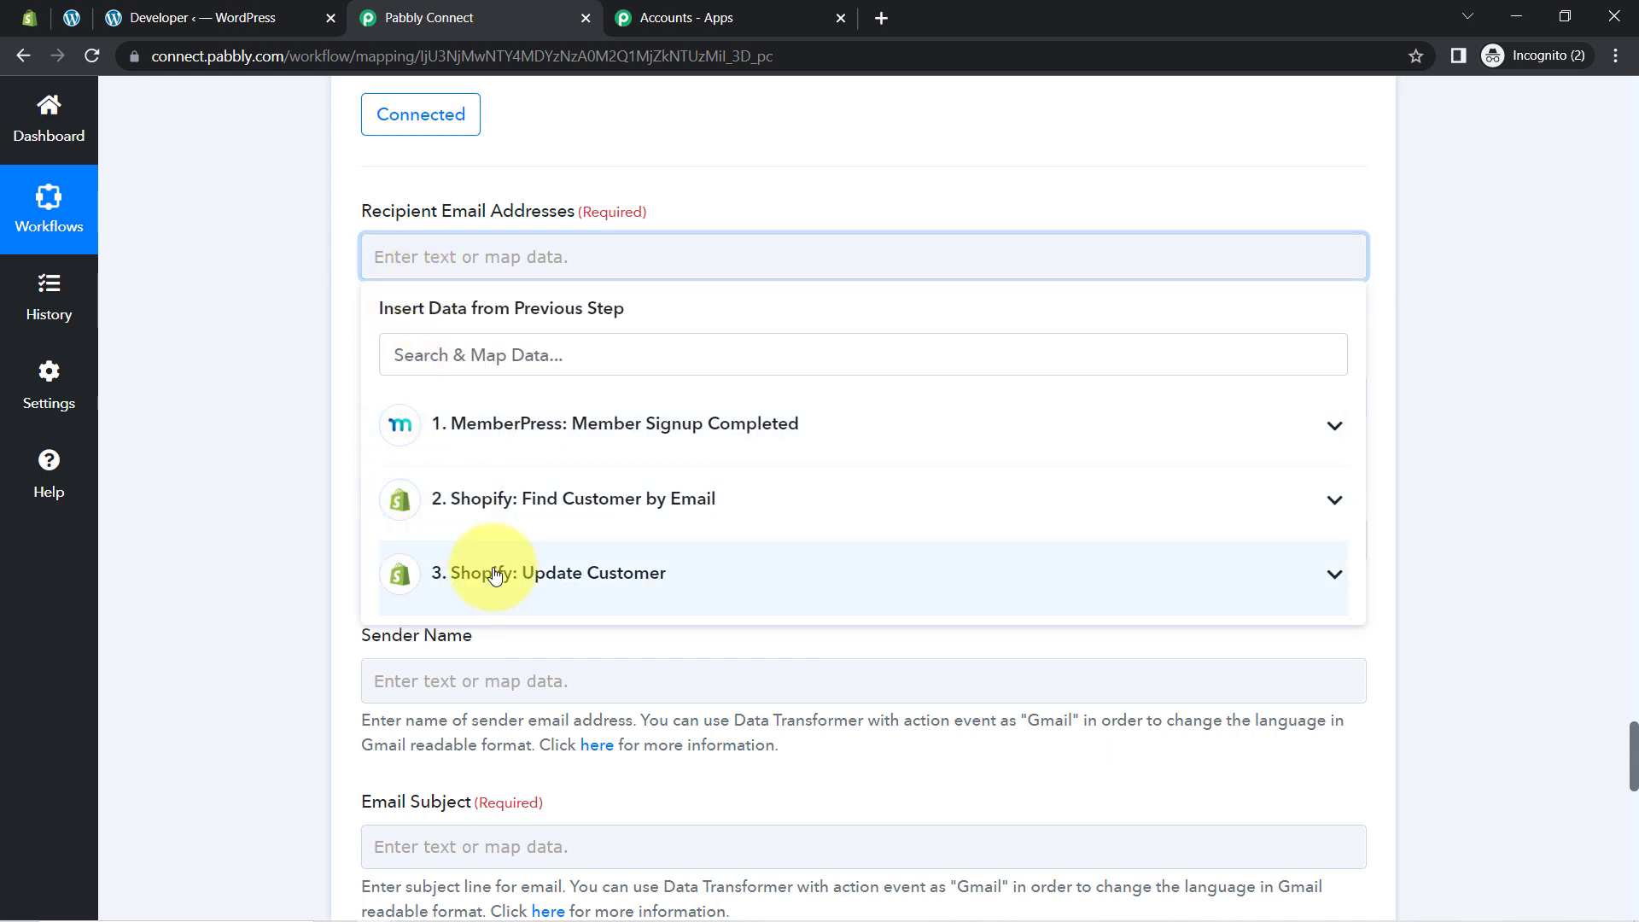
pyautogui.click(488, 512)
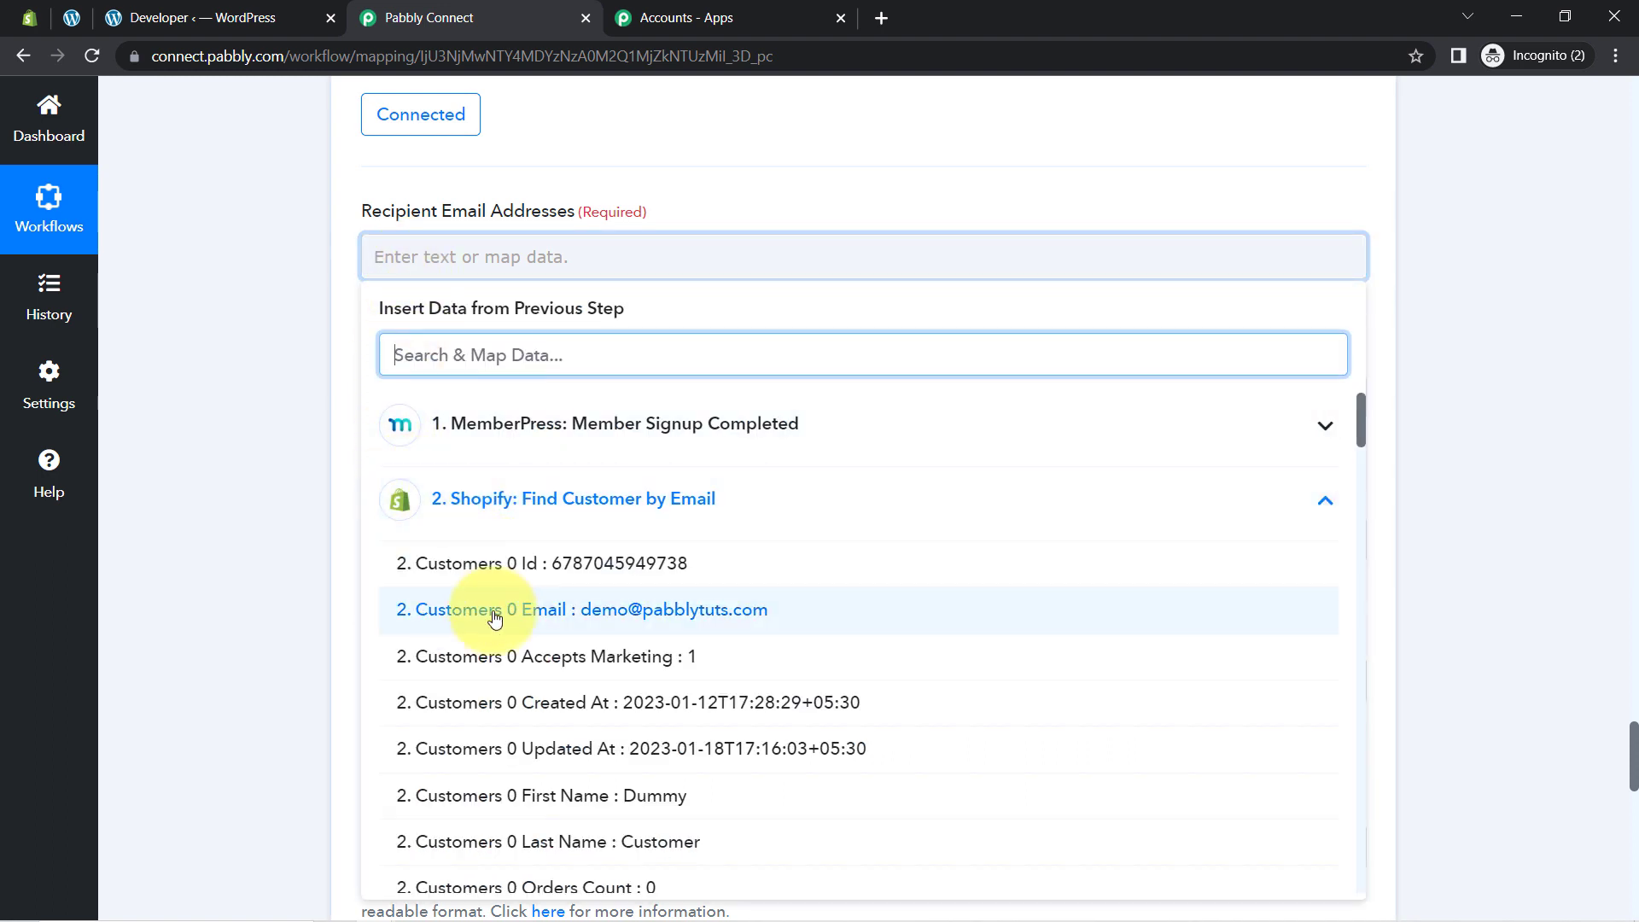
pyautogui.click(520, 418)
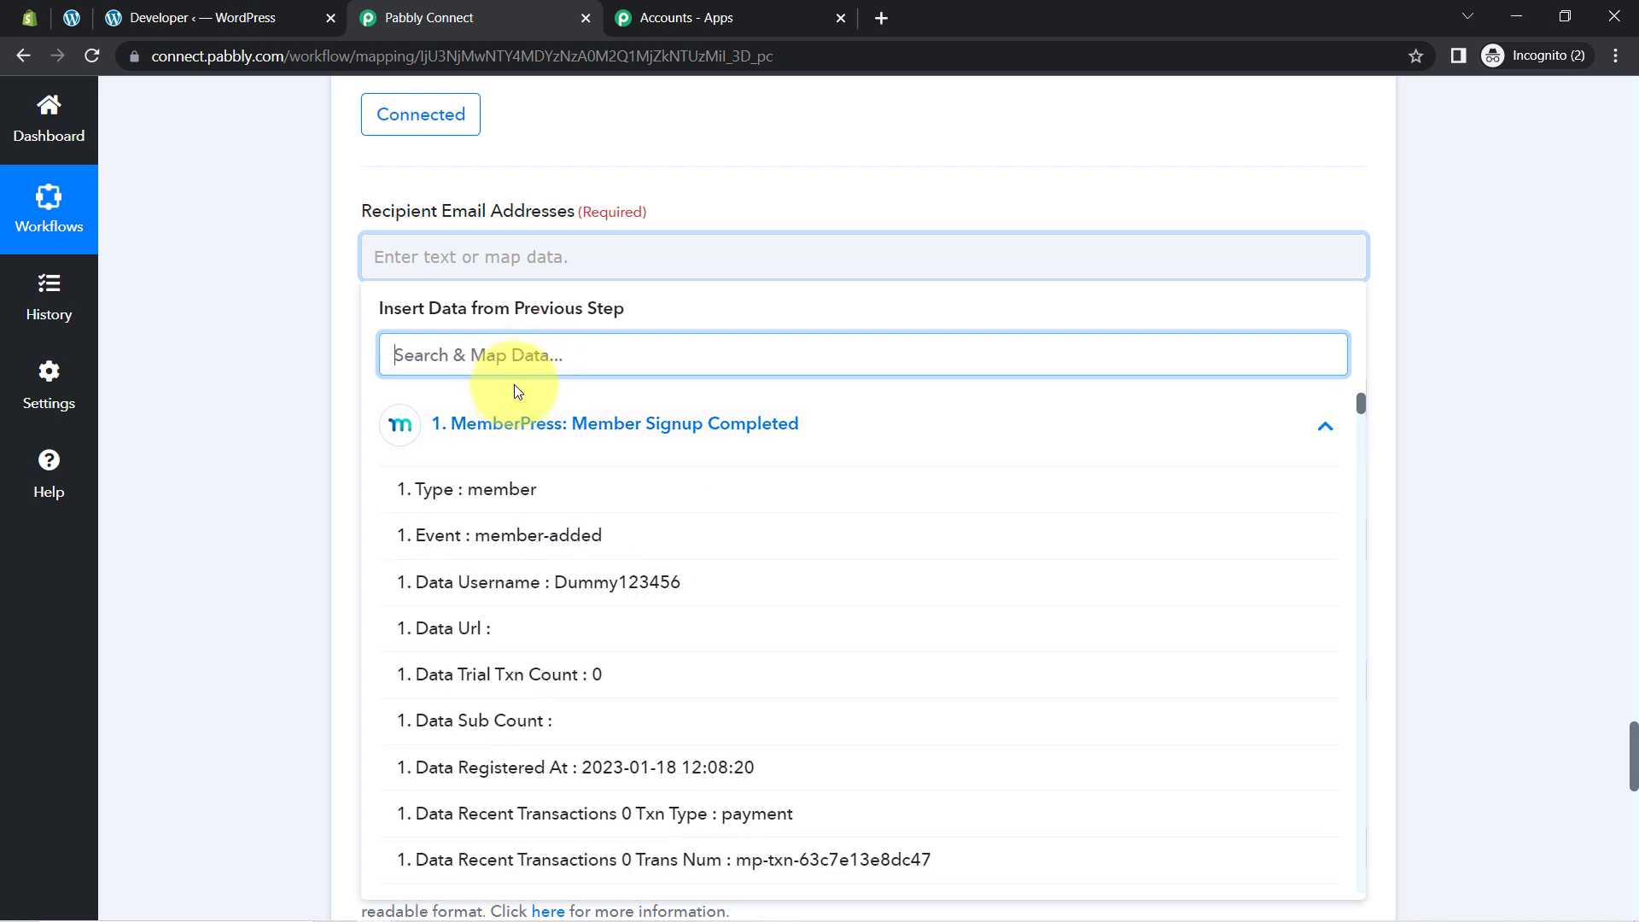
pyautogui.write('@')
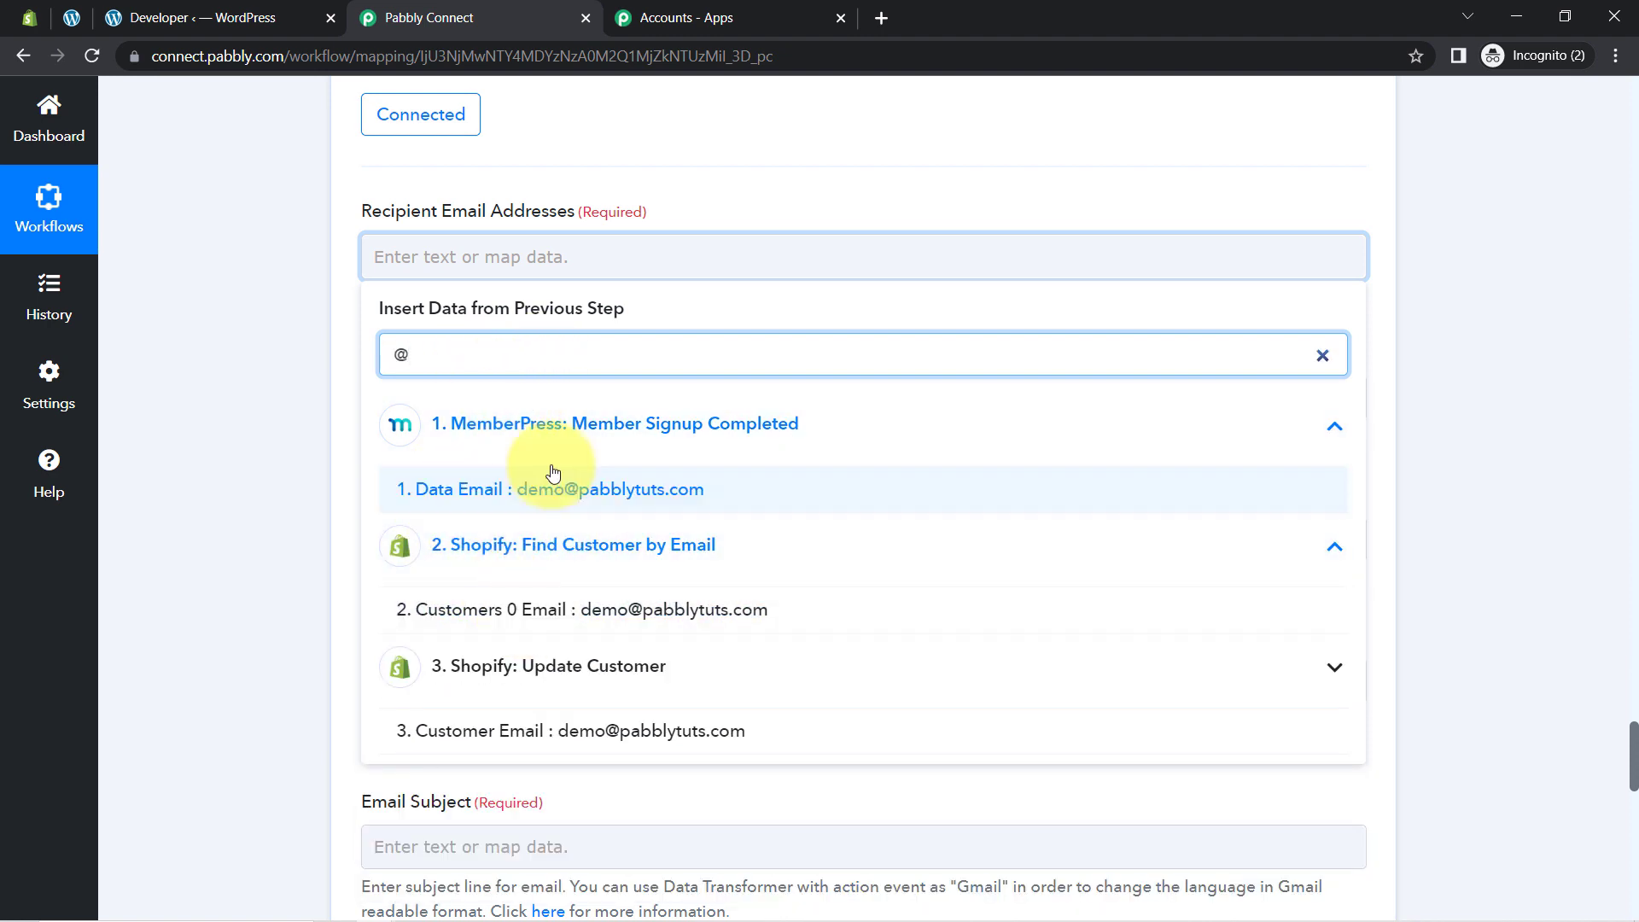
pyautogui.click(559, 502)
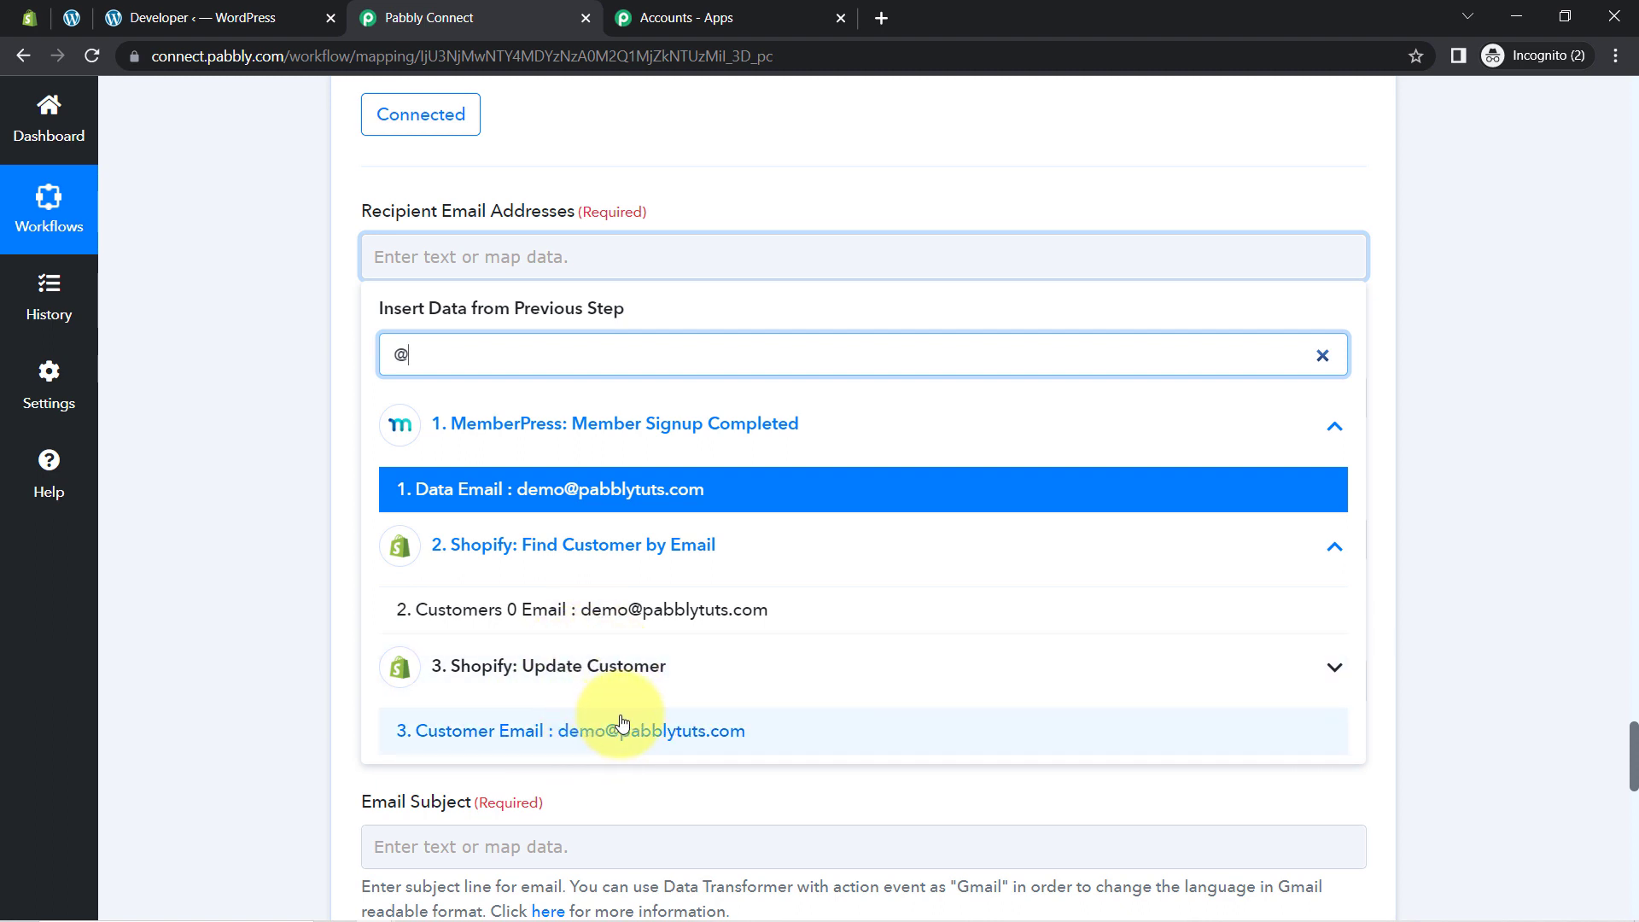
pyautogui.click(620, 730)
pyautogui.click(237, 518)
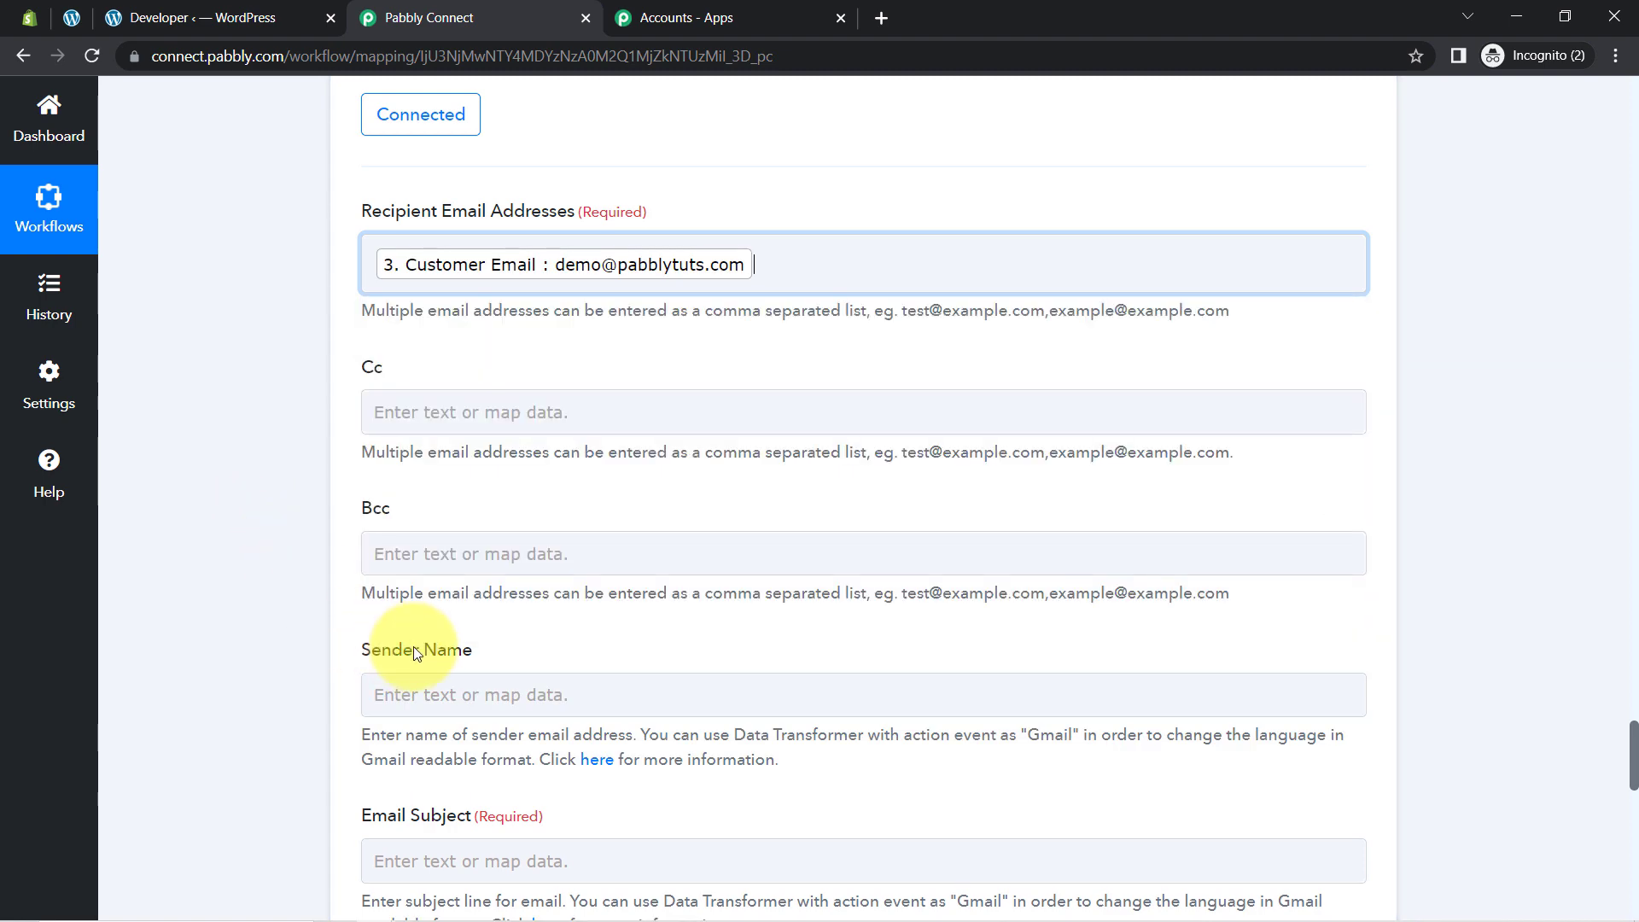
# Step: Enter Pabbly as the email's Sender Name
pyautogui.scroll(-3, 1632, 749)
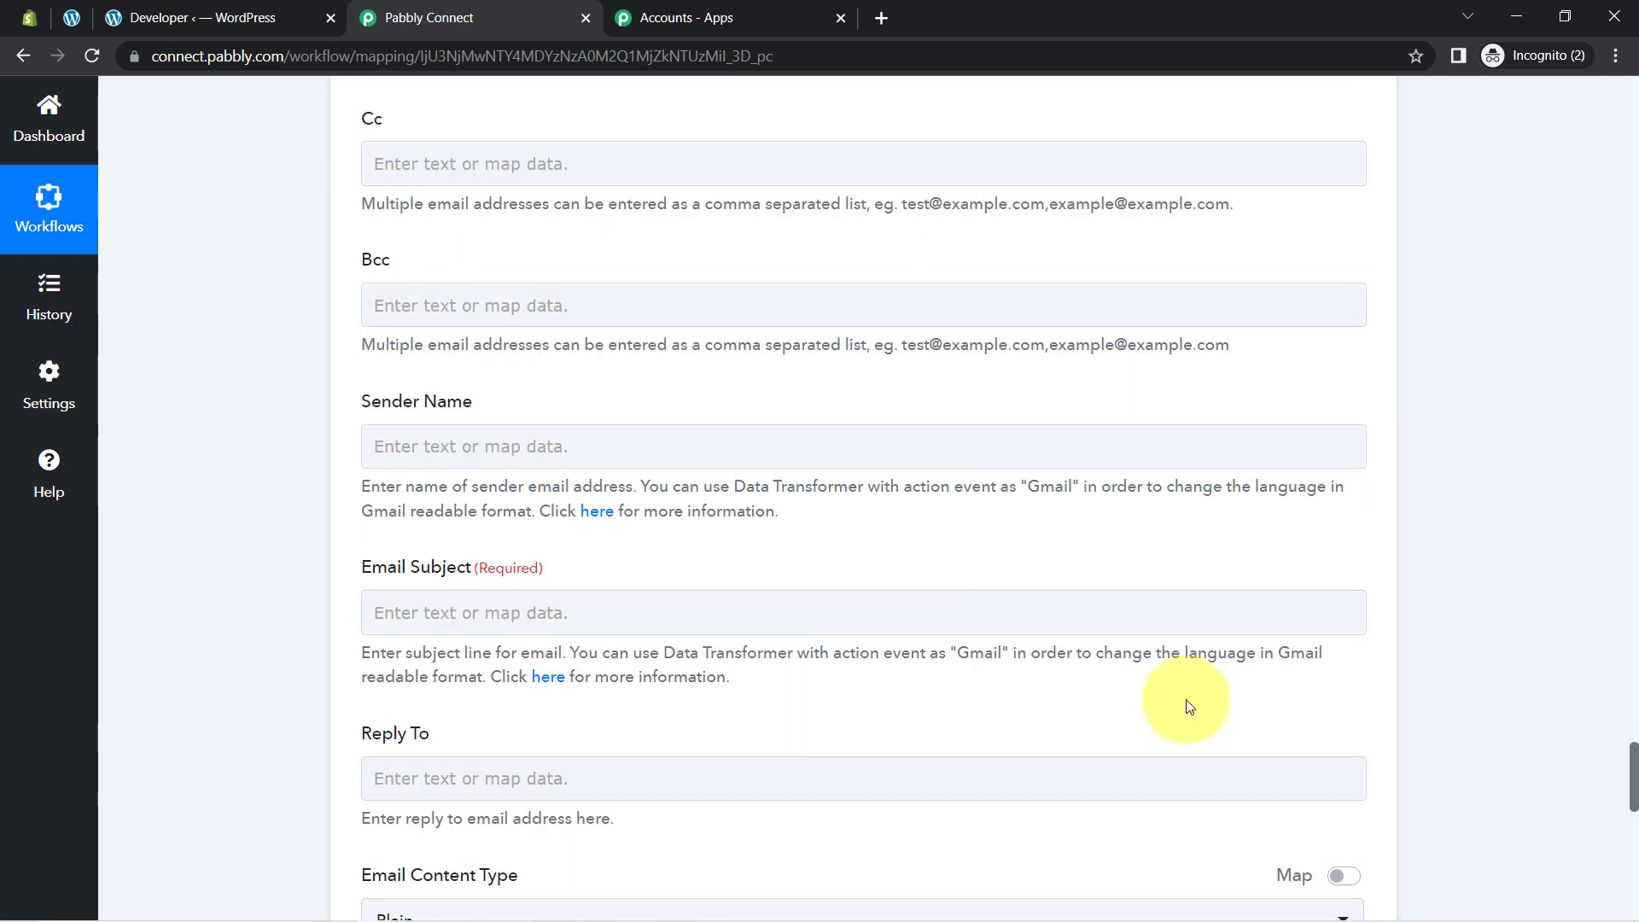
pyautogui.click(464, 428)
pyautogui.write('Pabbly')
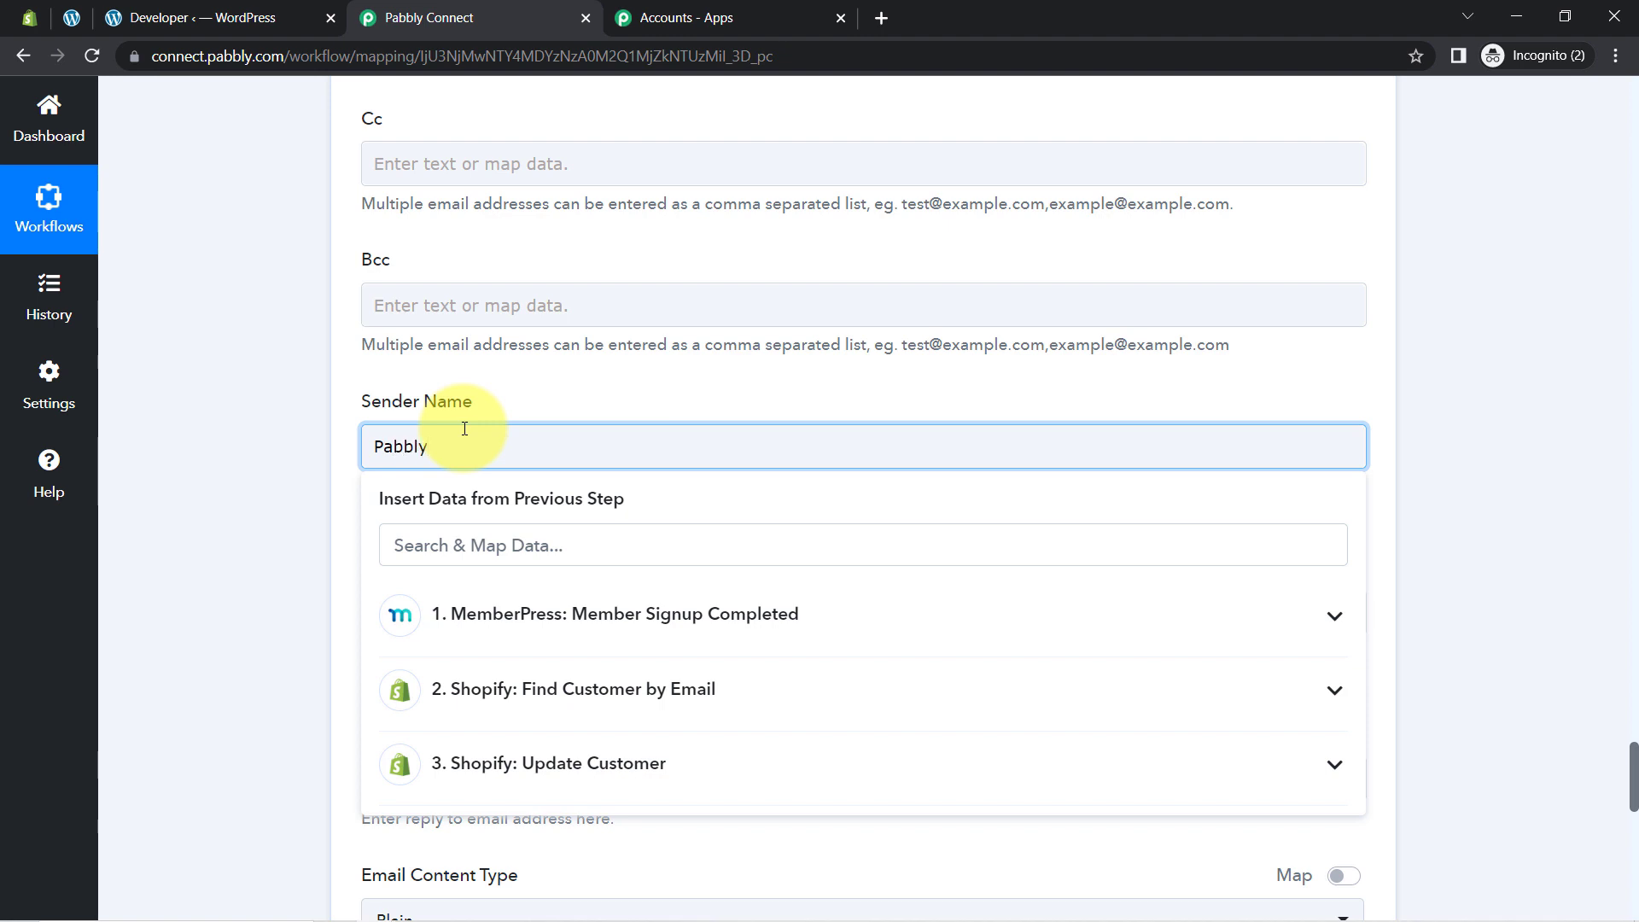
pyautogui.click(296, 541)
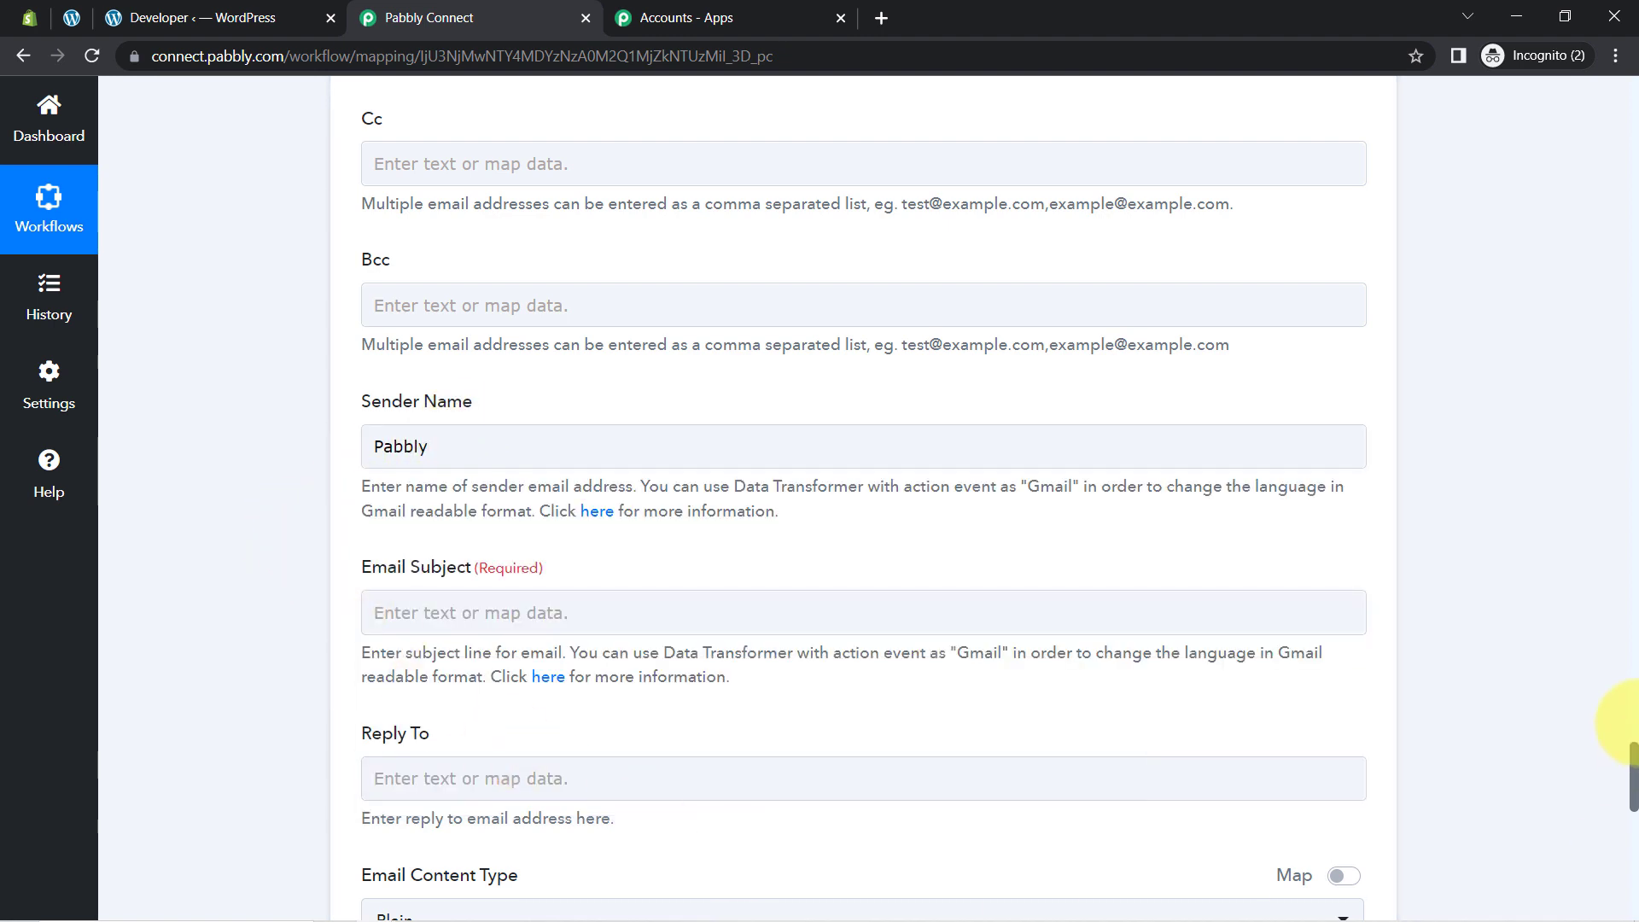
# Step: Set the Email Subject to 'You have got a discount on Shopify store' and copy it
pyautogui.scroll(-3, 1632, 764)
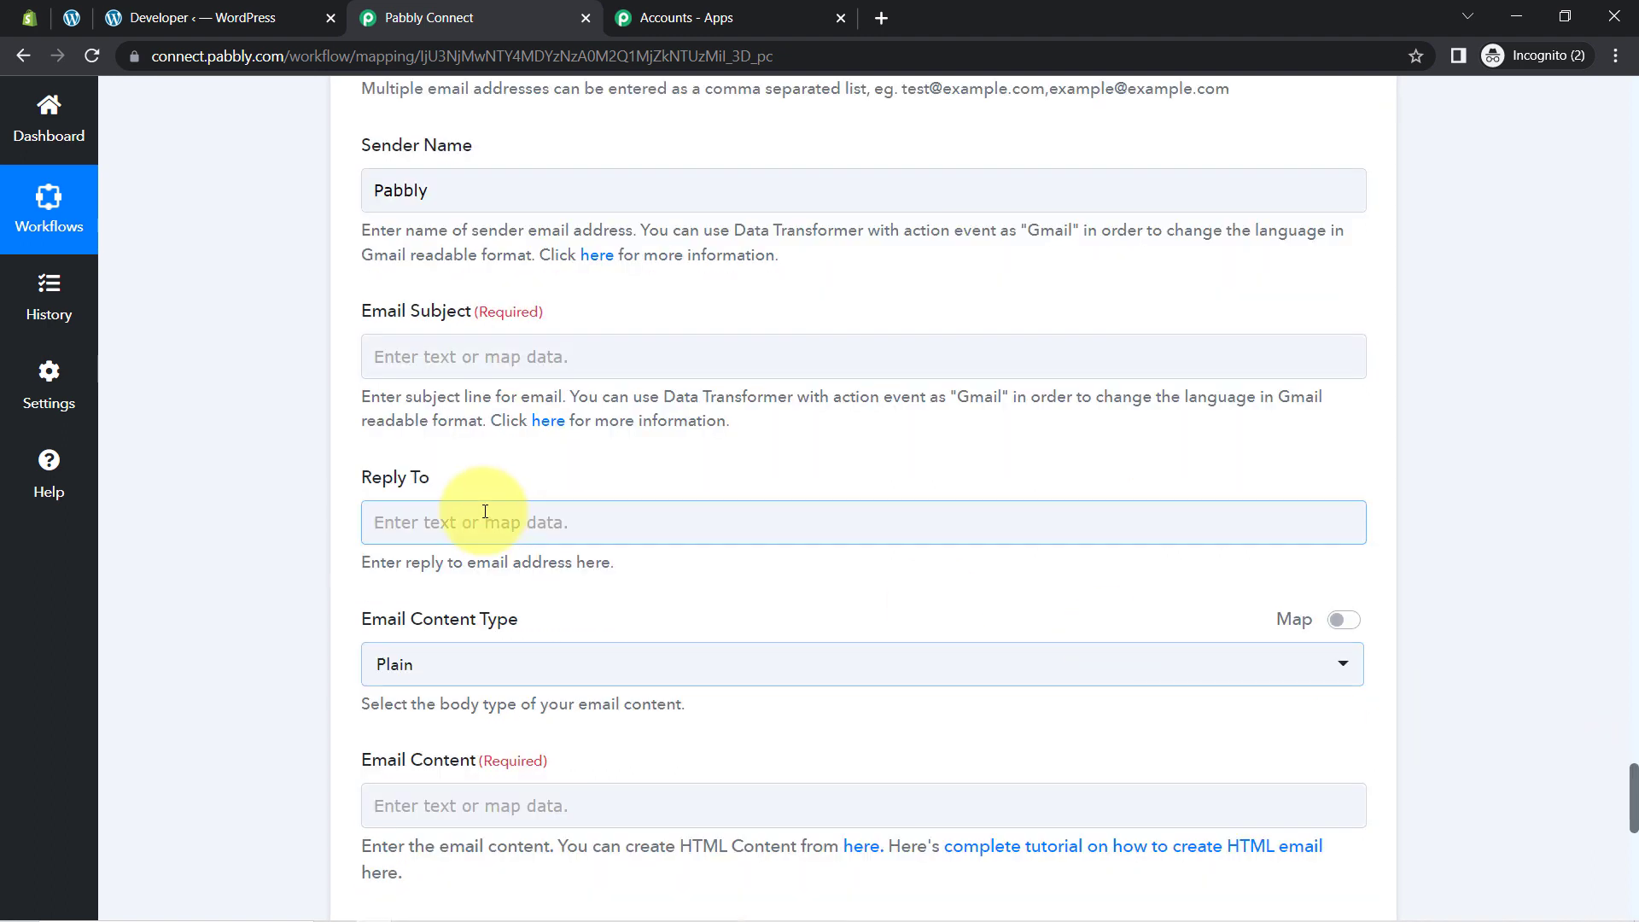
pyautogui.click(429, 353)
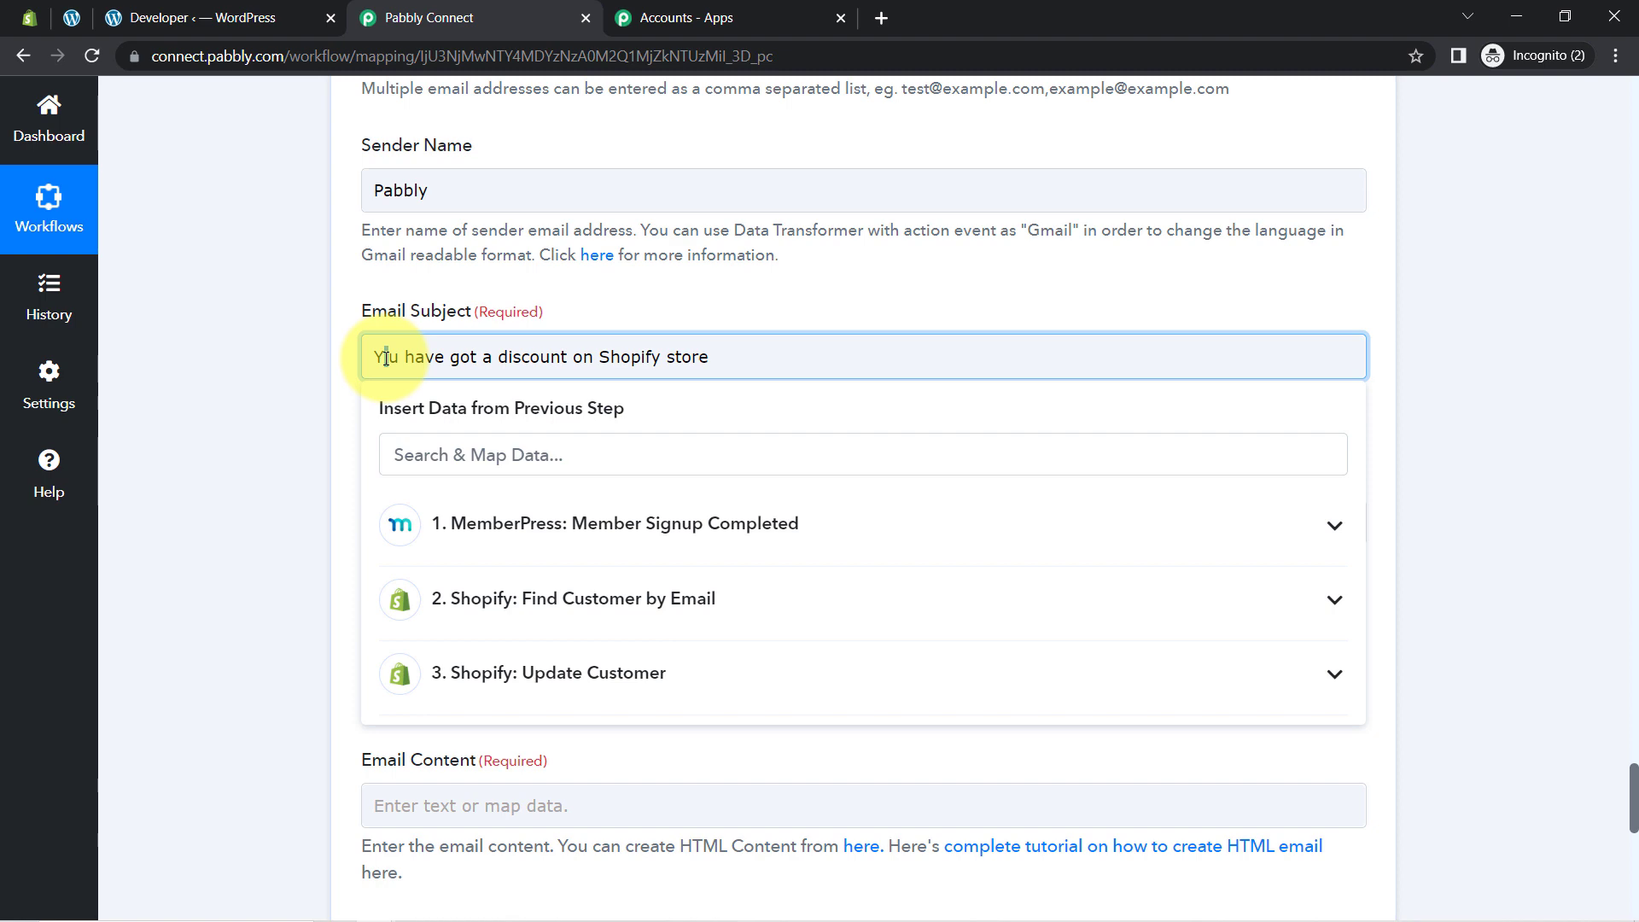
pyautogui.hotkey('ctrl', 'a')
pyautogui.hotkey('ctrl', 'c')
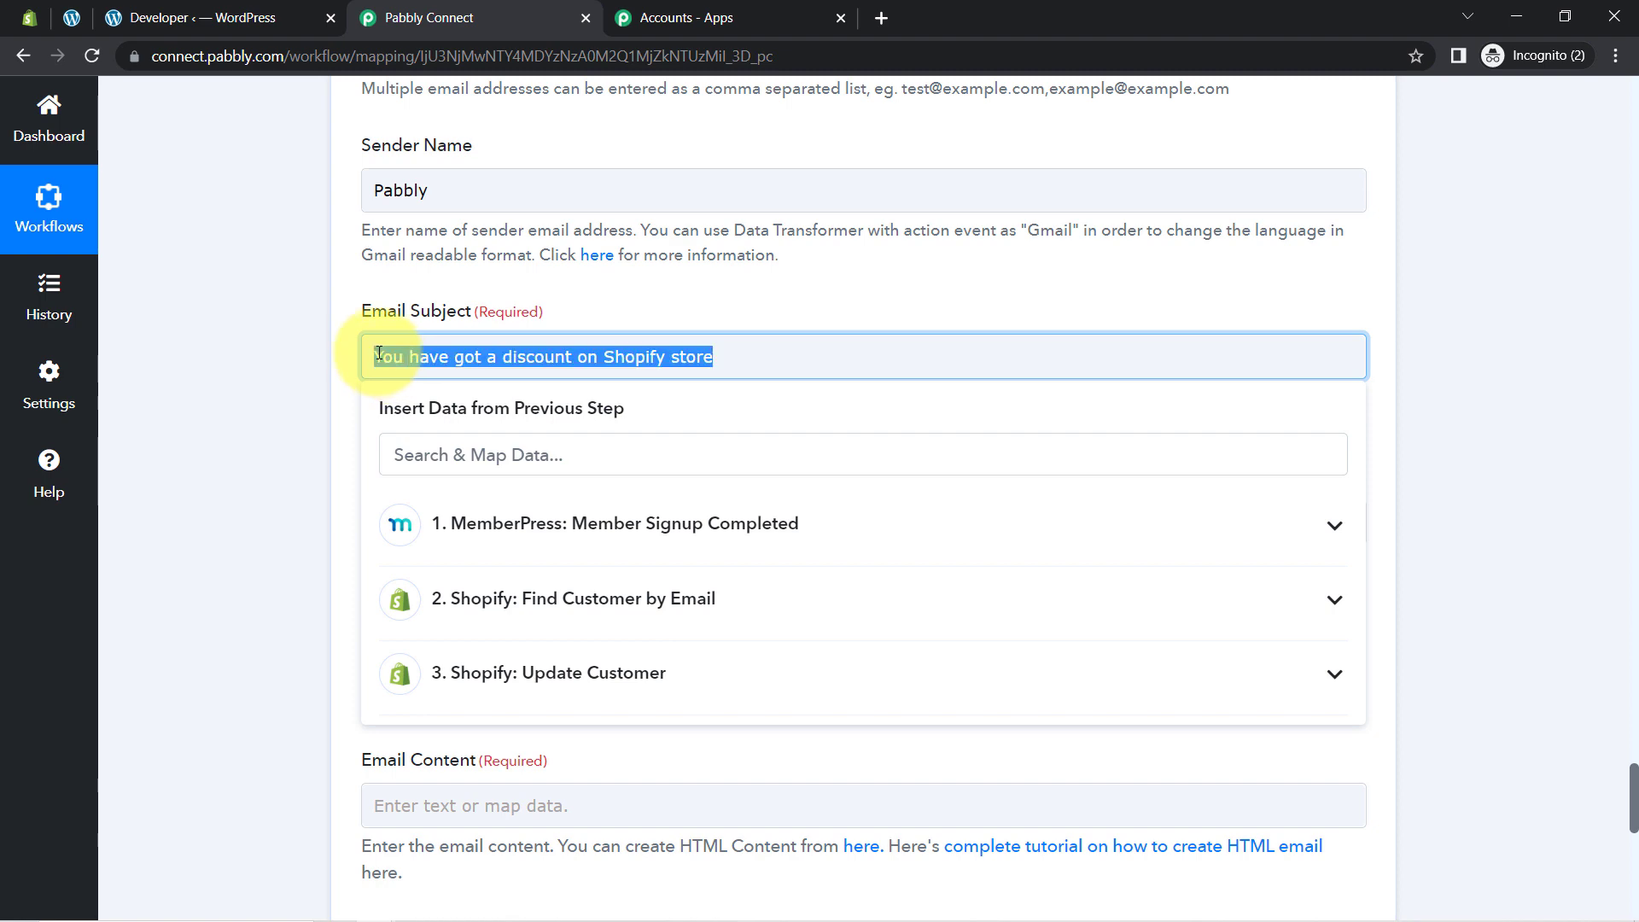
pyautogui.click(251, 424)
pyautogui.scroll(-2, 260, 461)
pyautogui.scroll(-2, 265, 471)
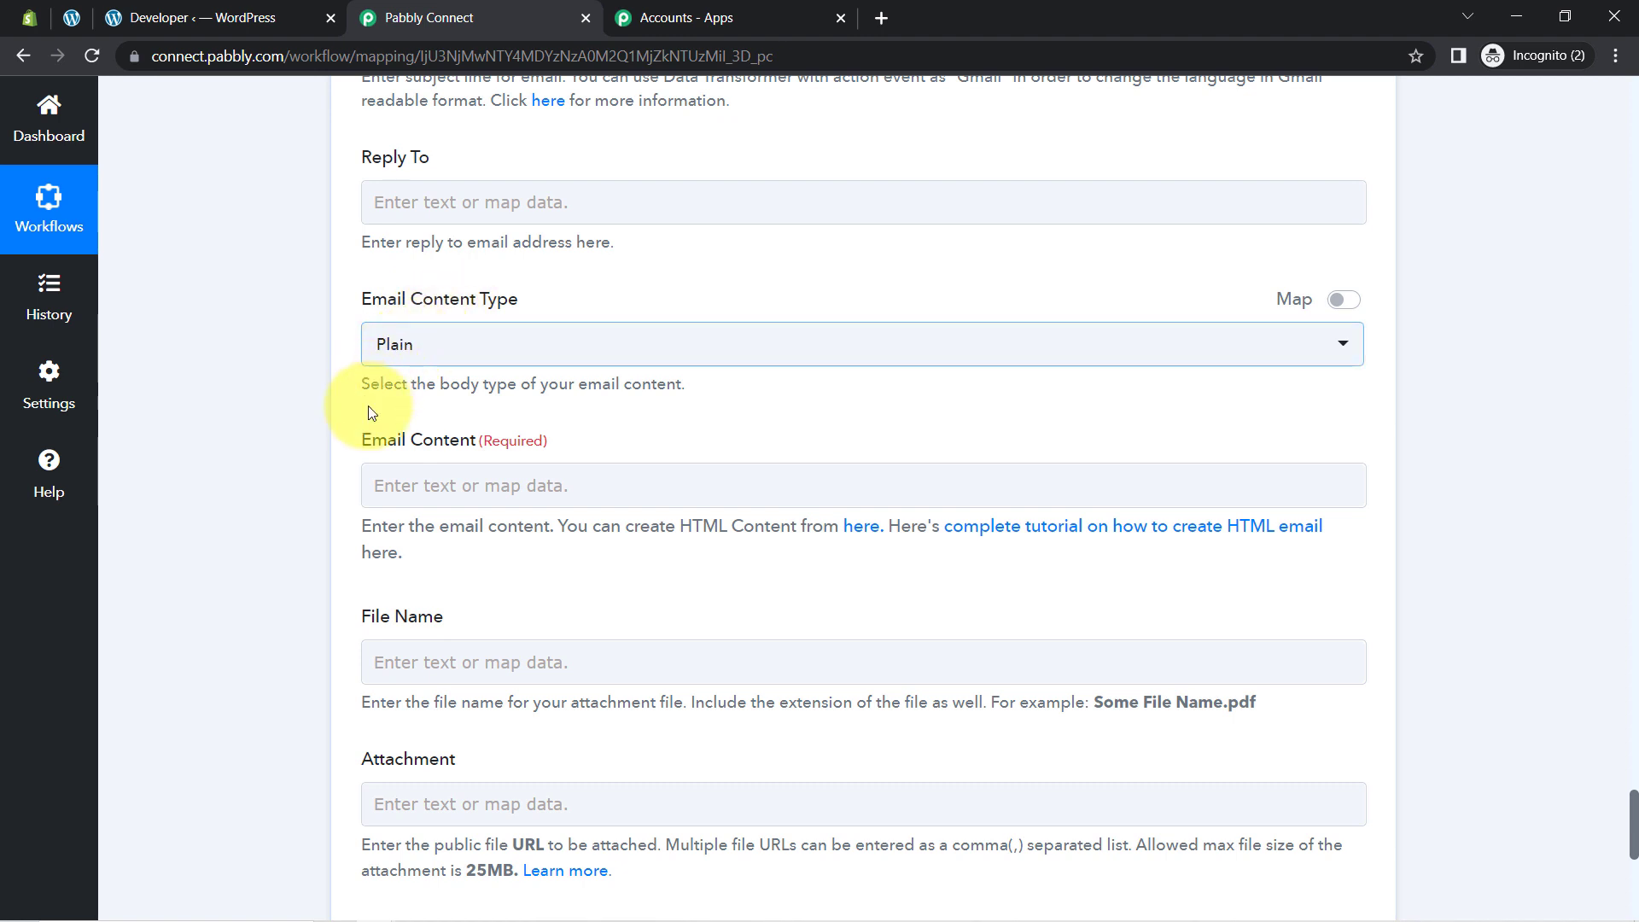
# Step: Paste the subject sentence into Email Content and greet the member as 'Hello' plus Display Name
pyautogui.click(388, 487)
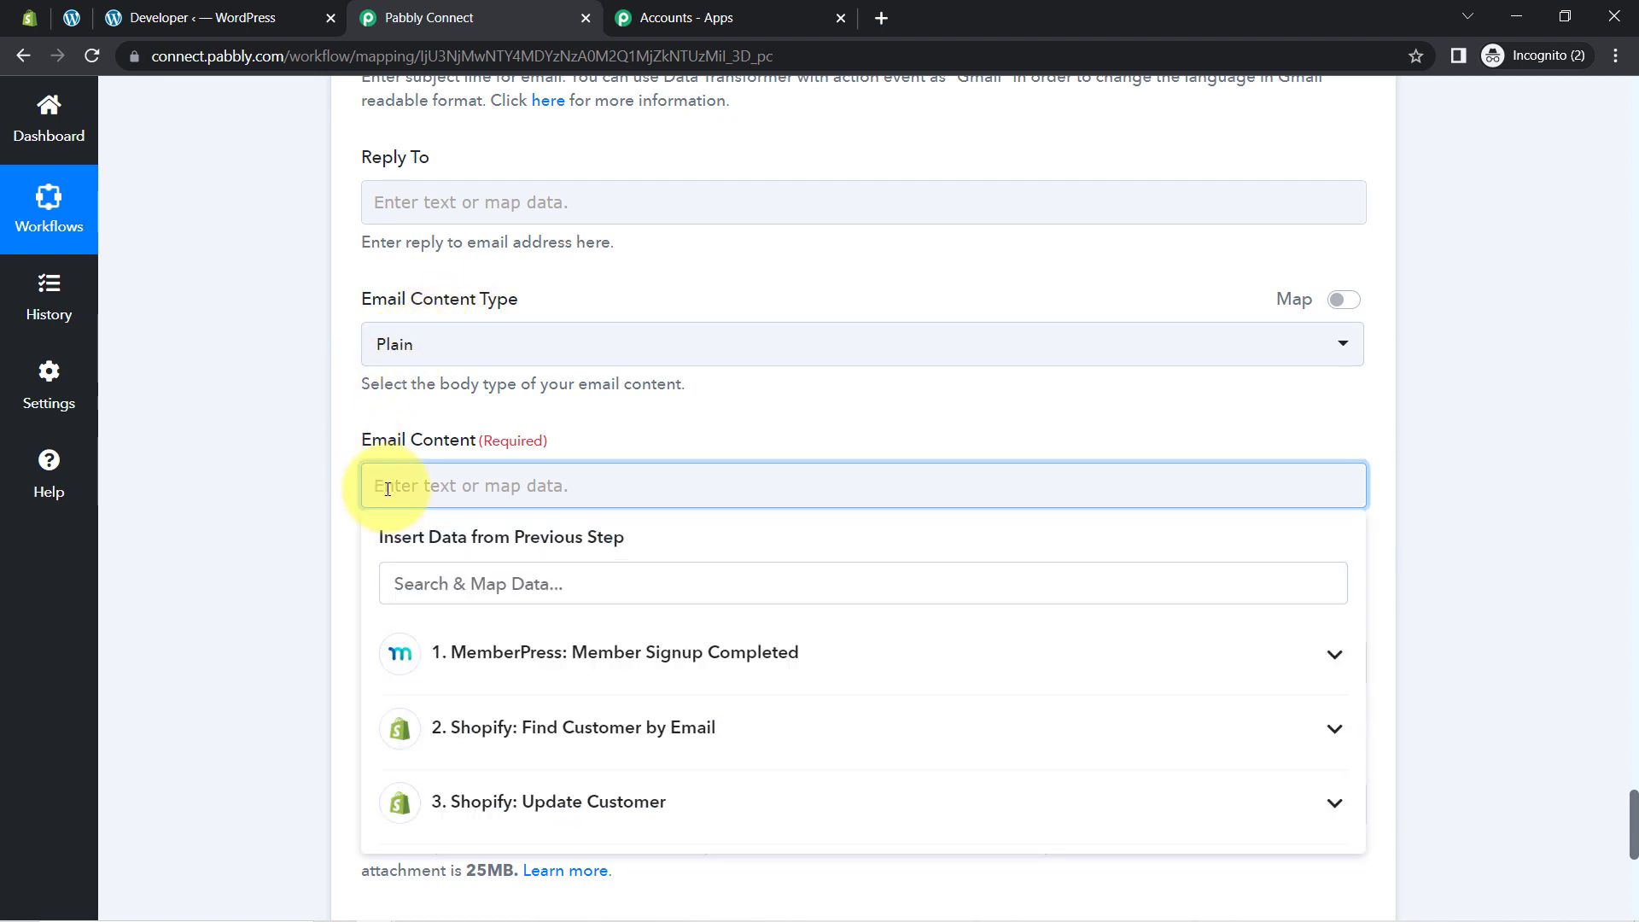
pyautogui.hotkey('ctrl', 'v')
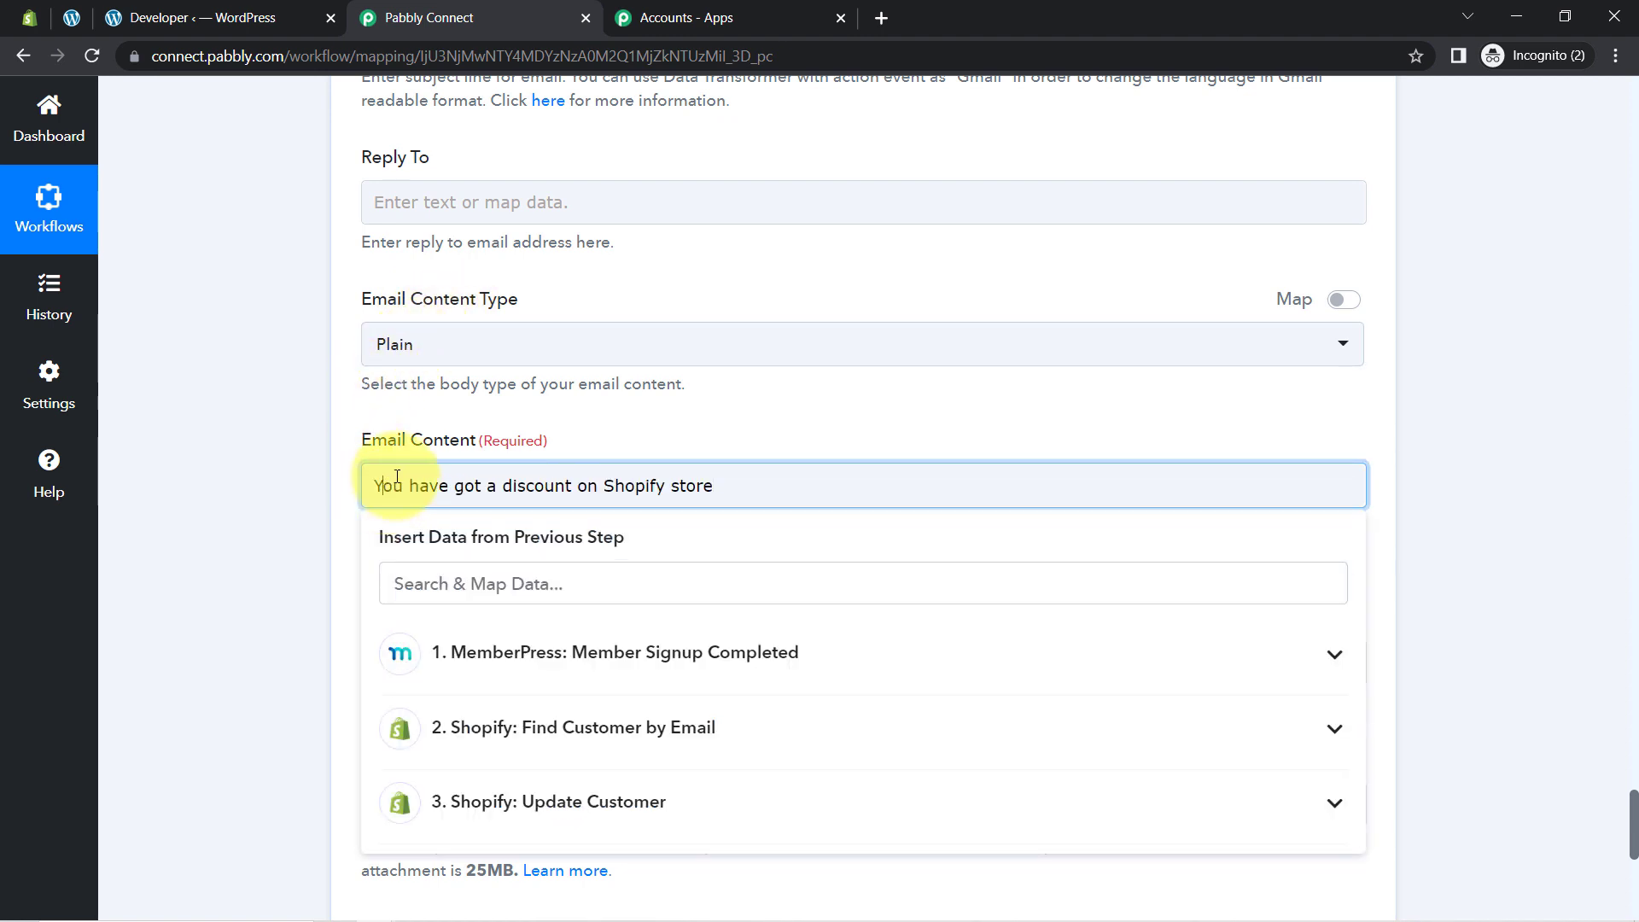
pyautogui.press('Return')
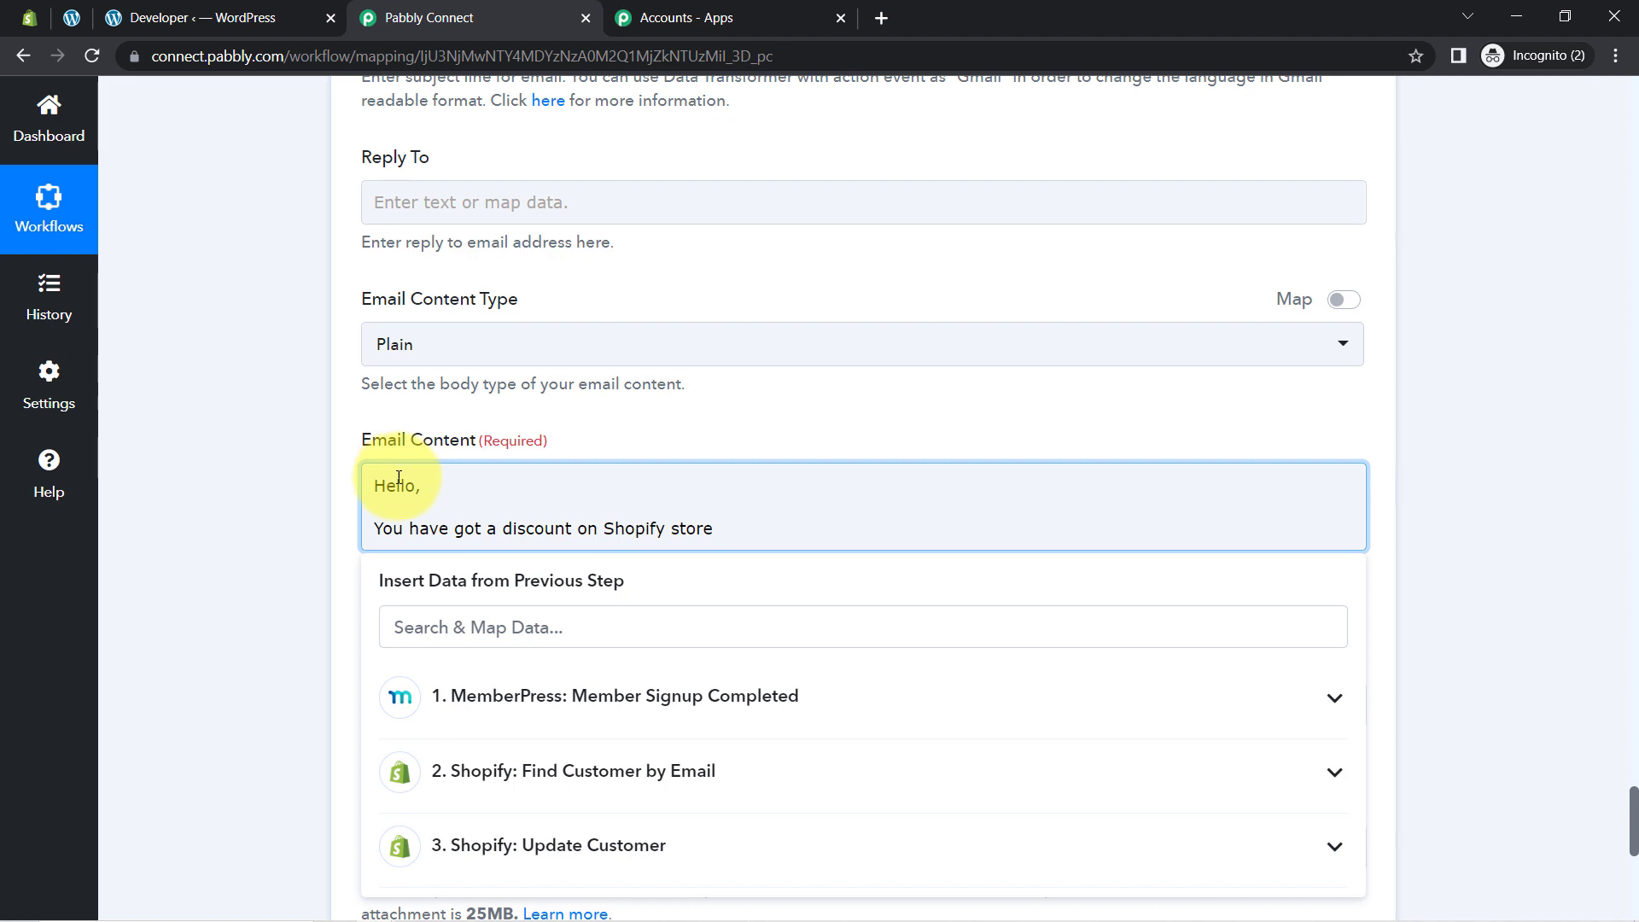
pyautogui.click(413, 631)
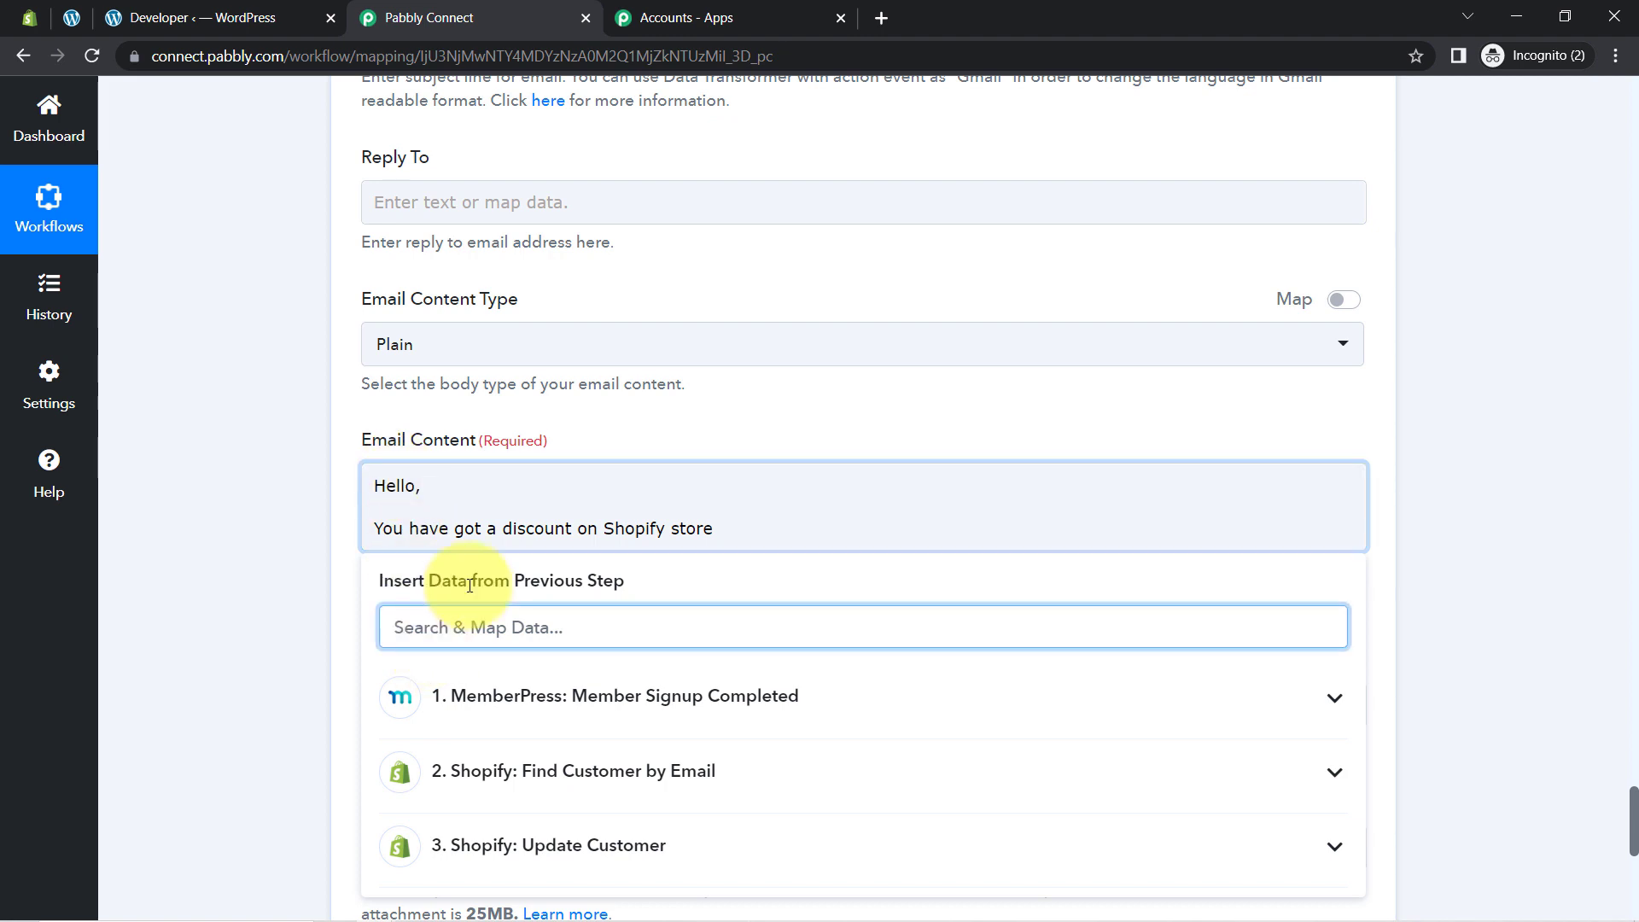
pyautogui.write('name')
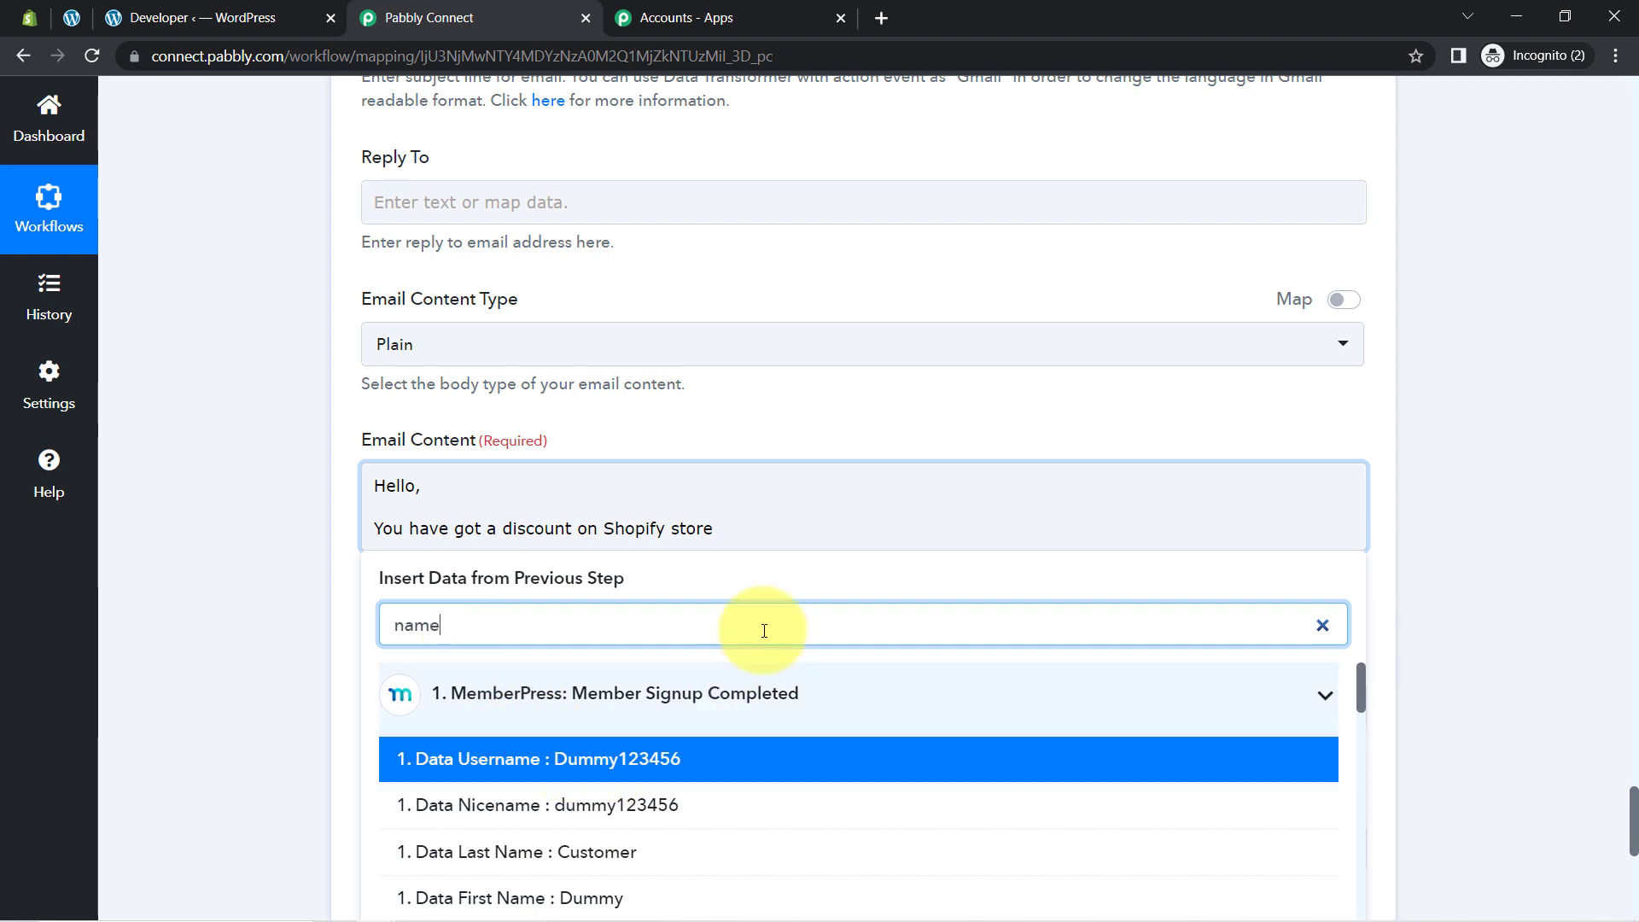
pyautogui.scroll(1, 785, 605)
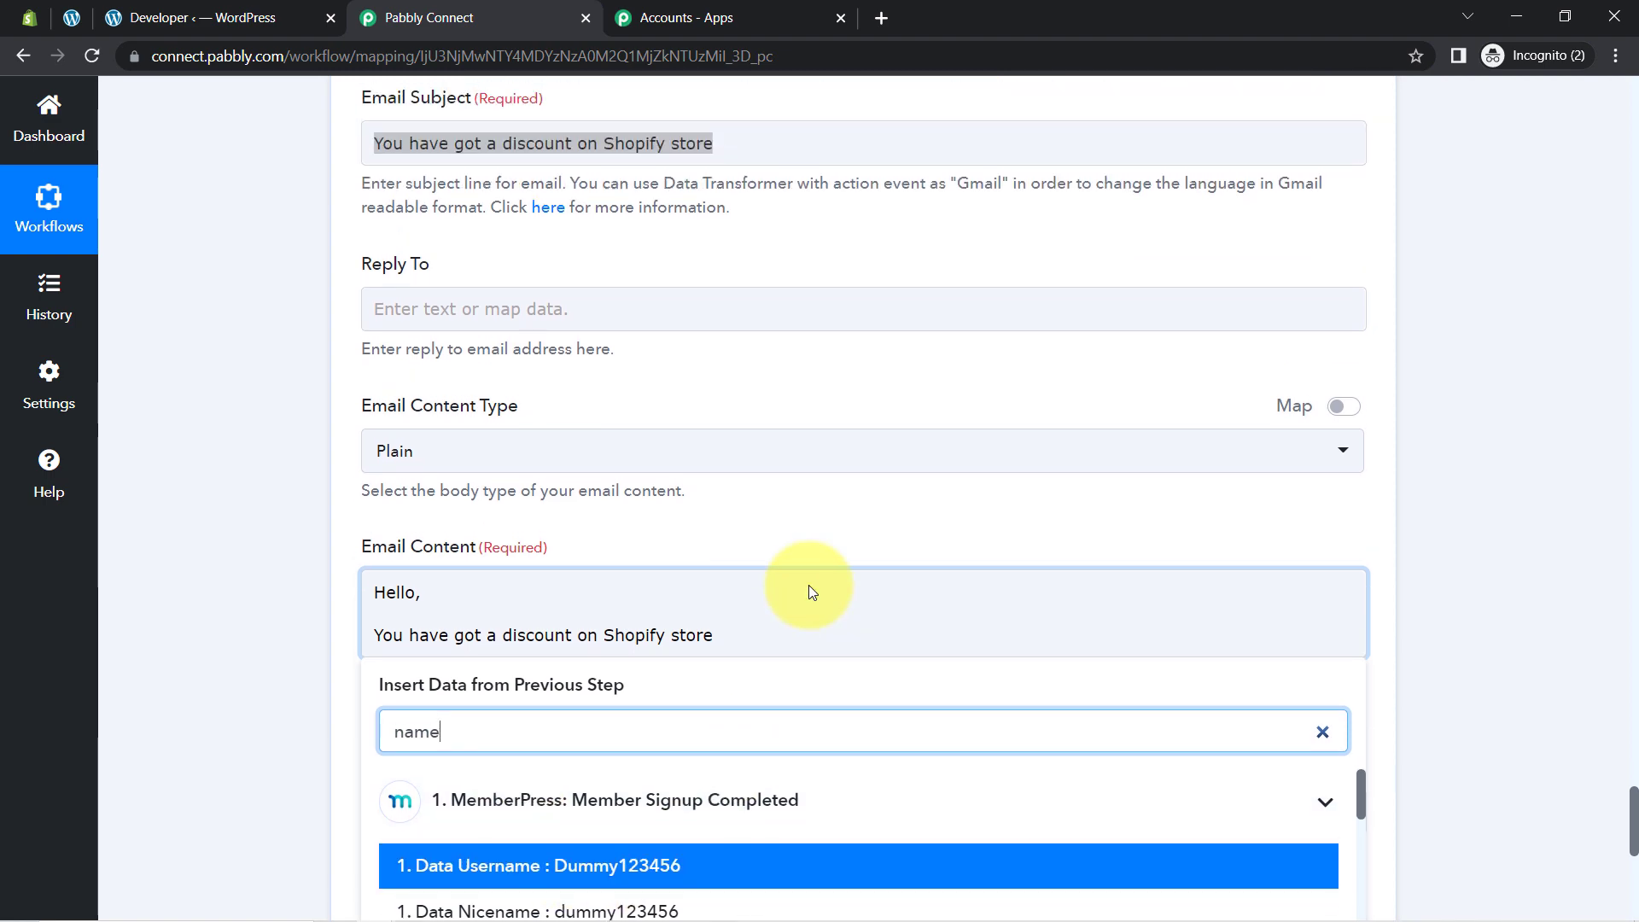
pyautogui.scroll(-4, 1621, 811)
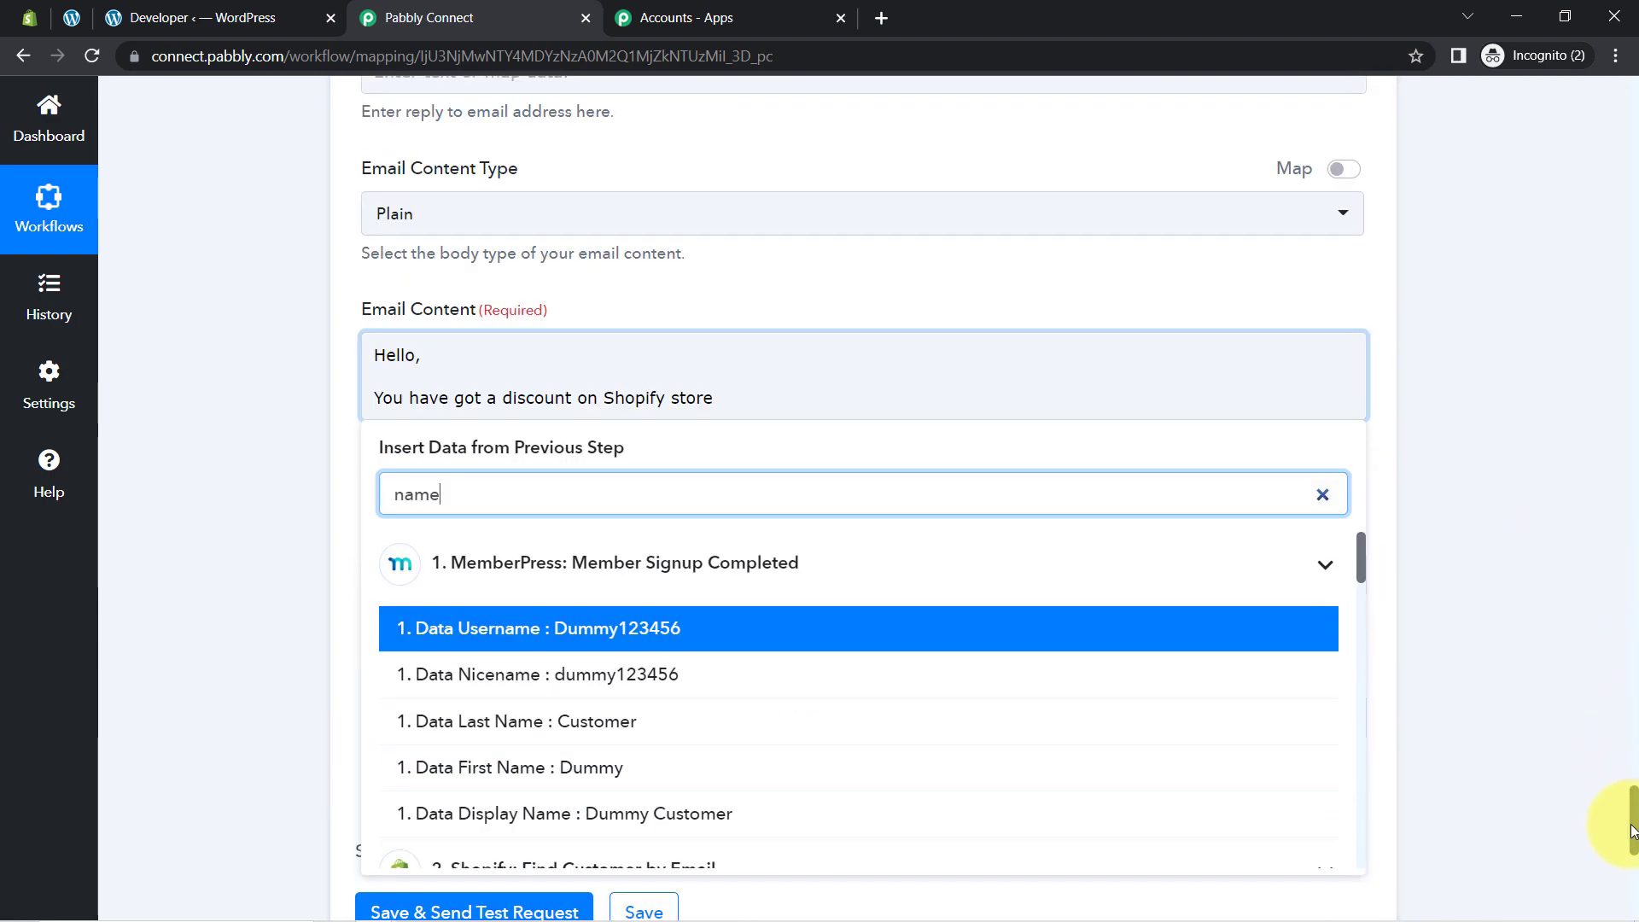
pyautogui.click(657, 691)
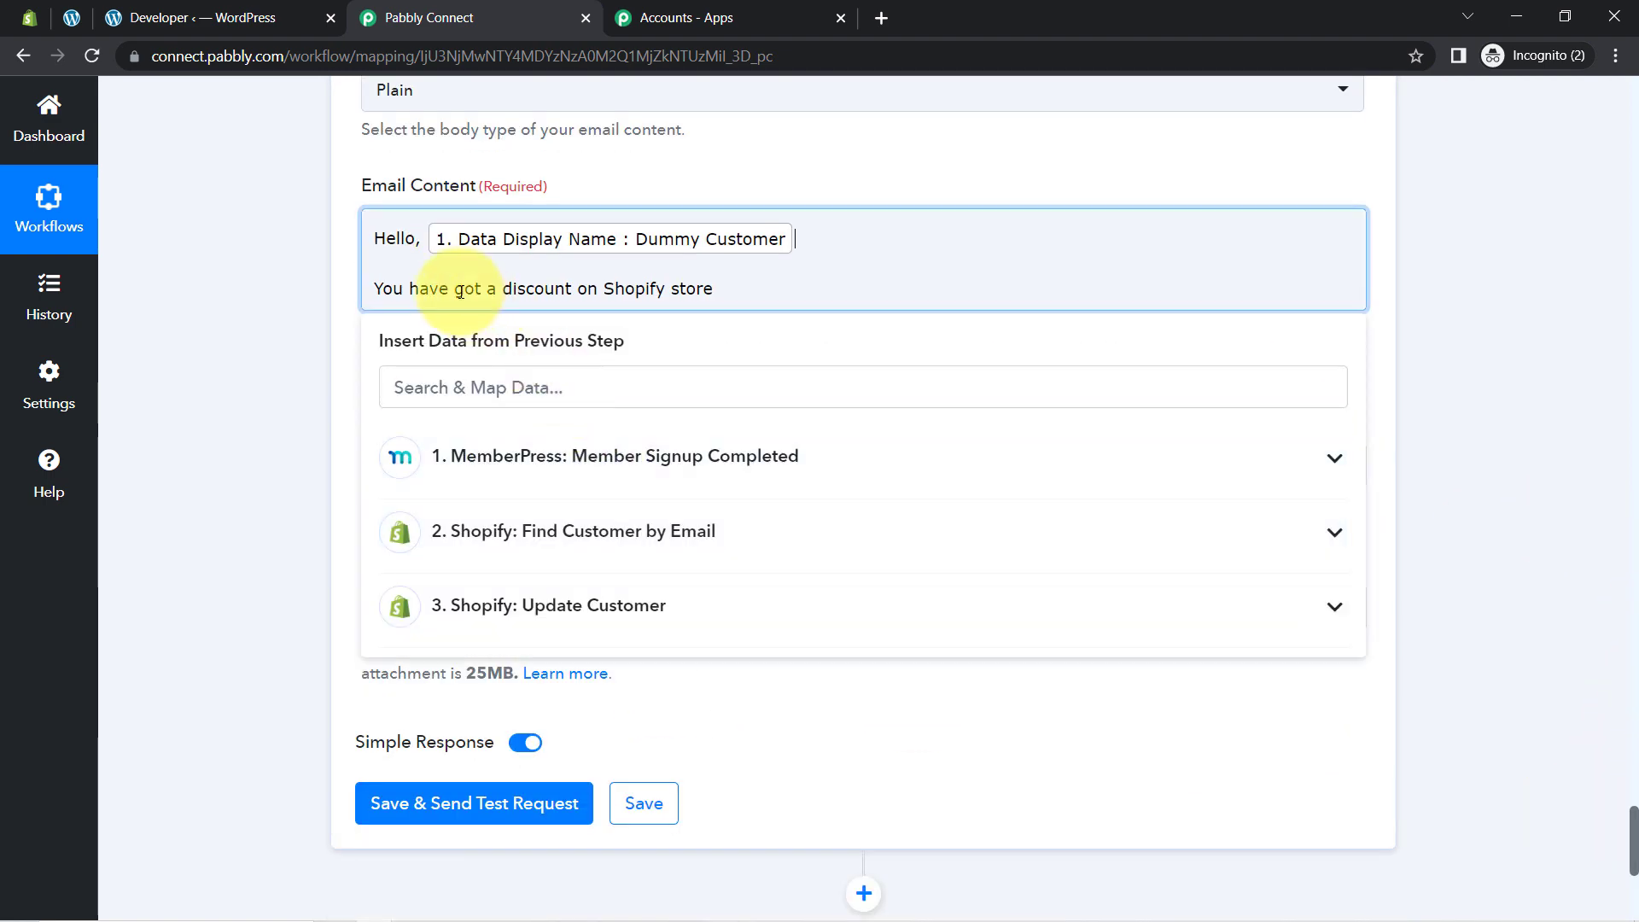
pyautogui.click(414, 248)
pyautogui.press('BackSpace')
pyautogui.click(792, 248)
pyautogui.write(',')
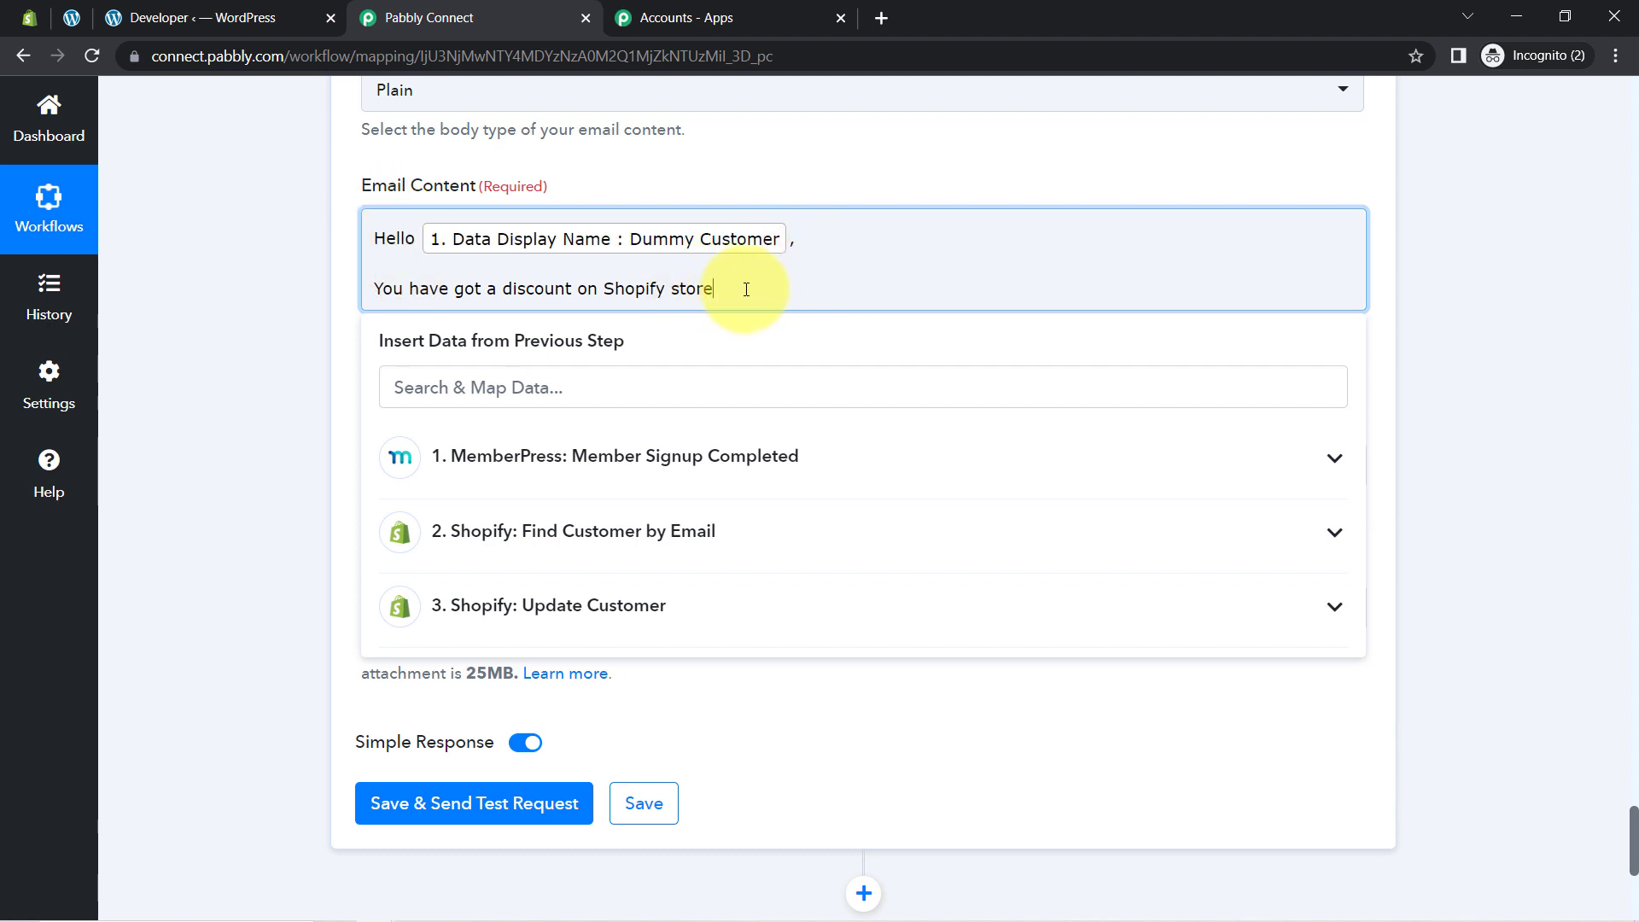
# Step: Add a 'Use the code:' line mapped to 3. Customer Tags (Pabbly25)
pyautogui.press('Return')
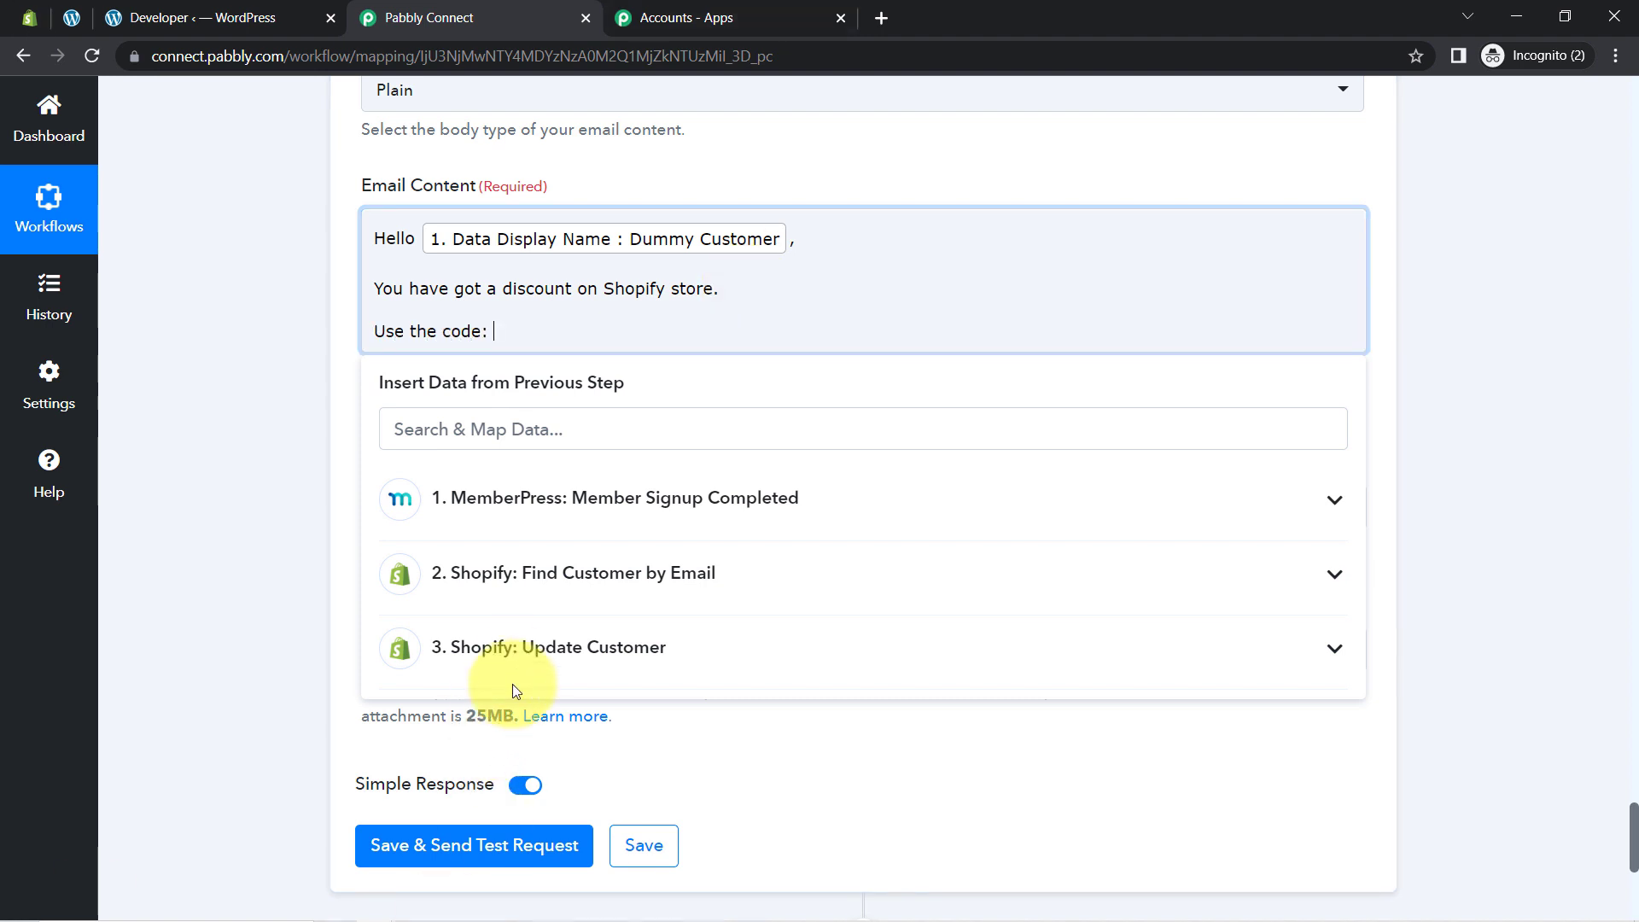
pyautogui.click(555, 651)
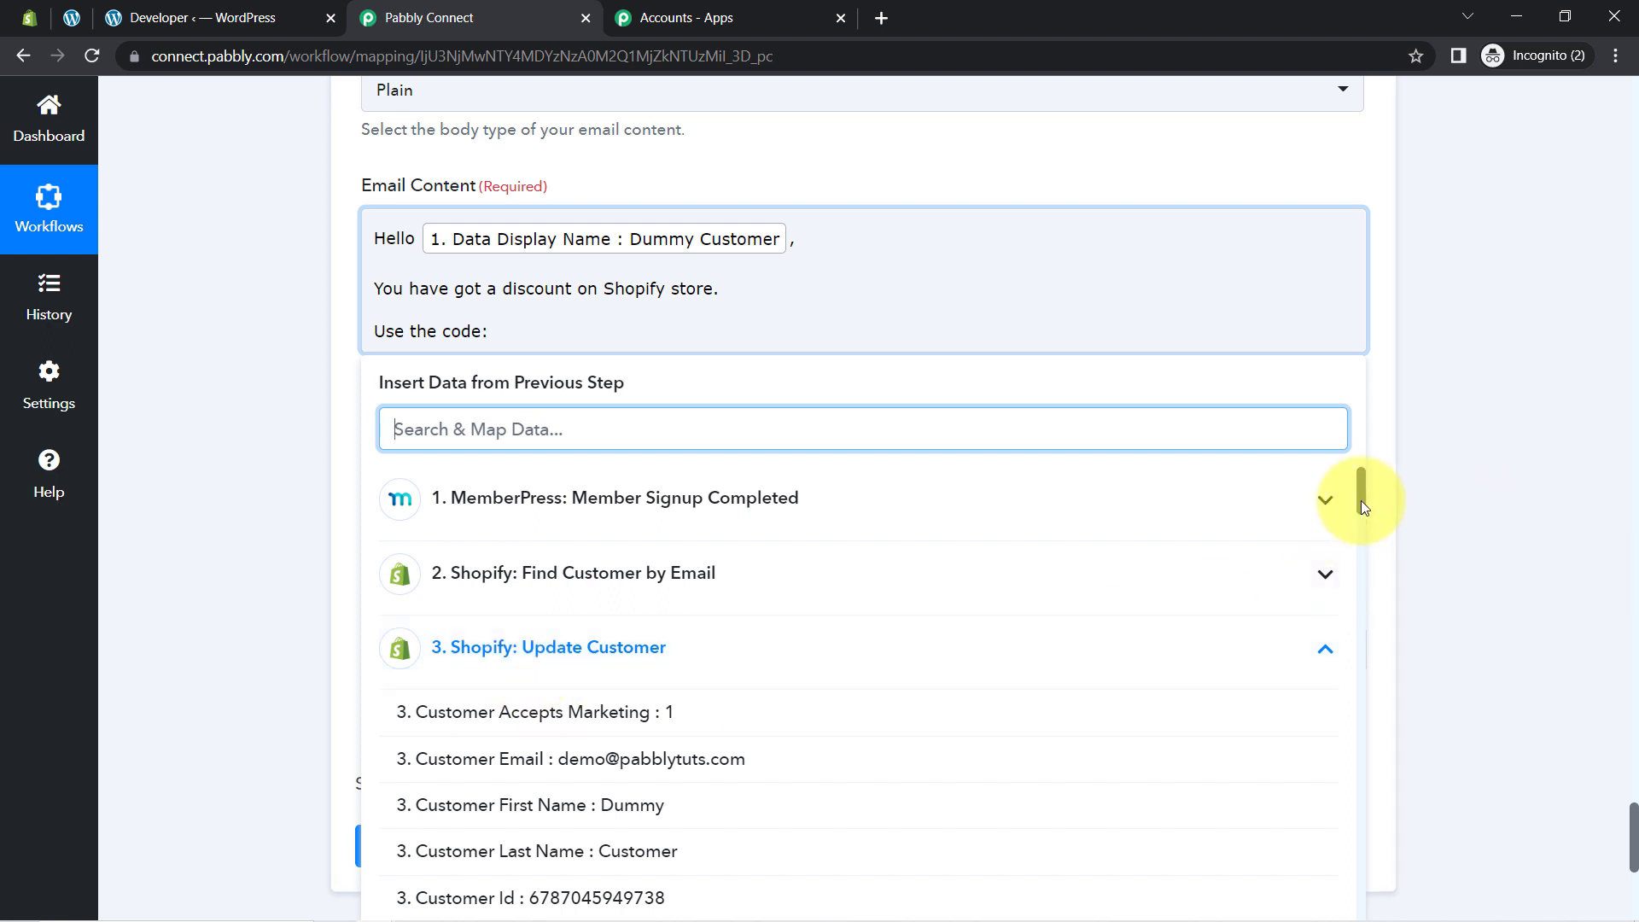
pyautogui.moveTo(1360, 500); pyautogui.dragTo(1360, 570)
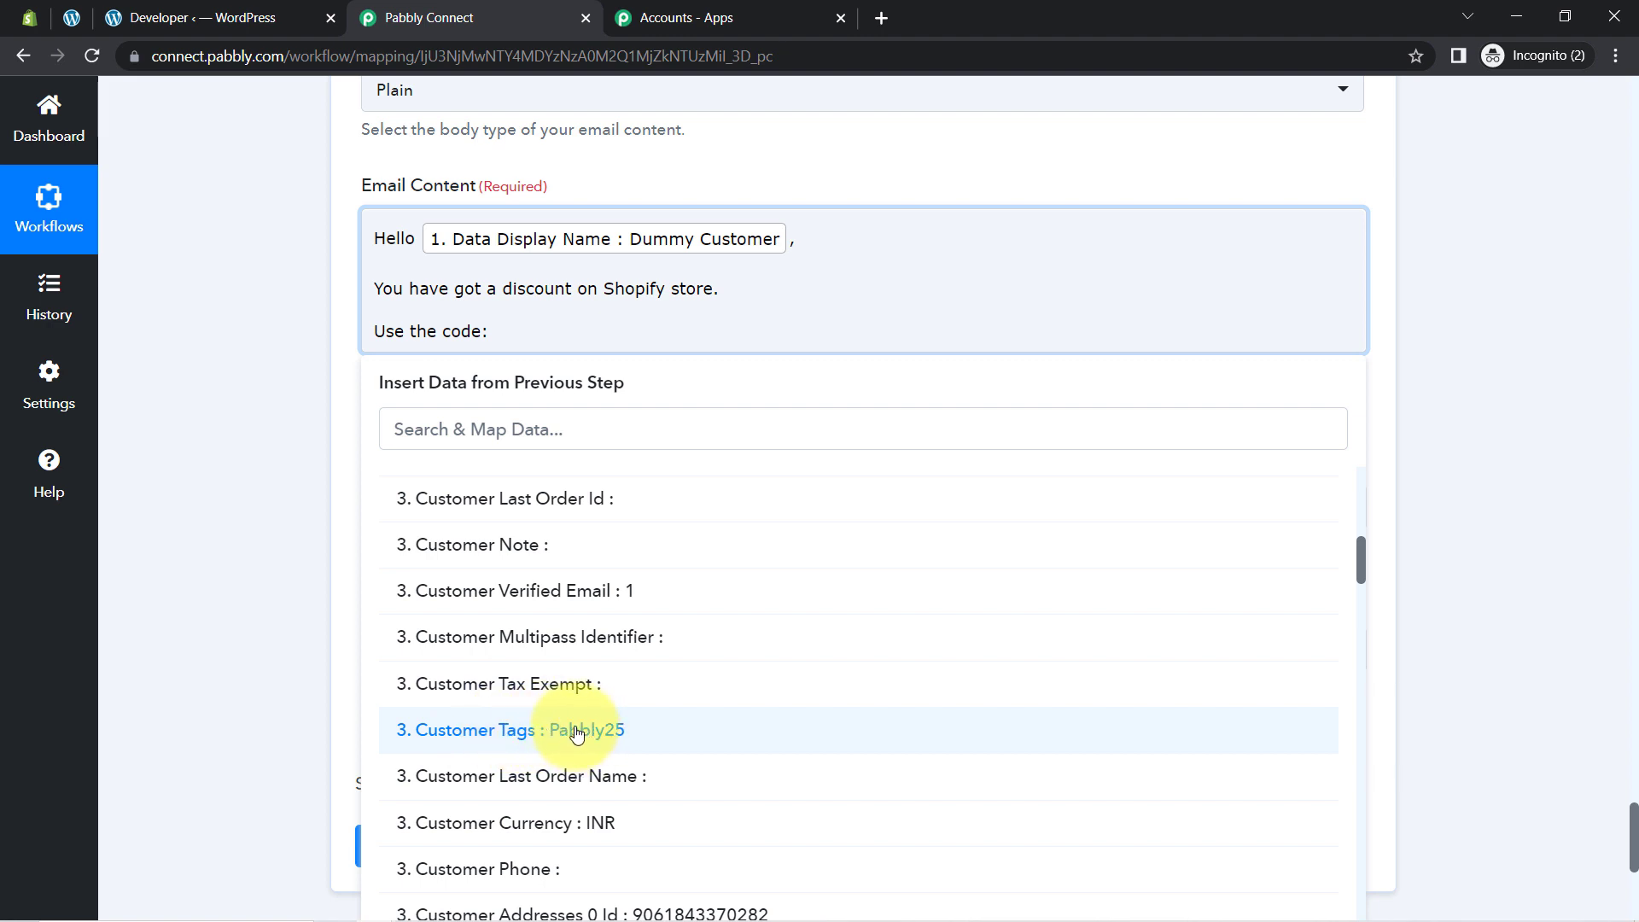
pyautogui.click(510, 733)
pyautogui.click(255, 475)
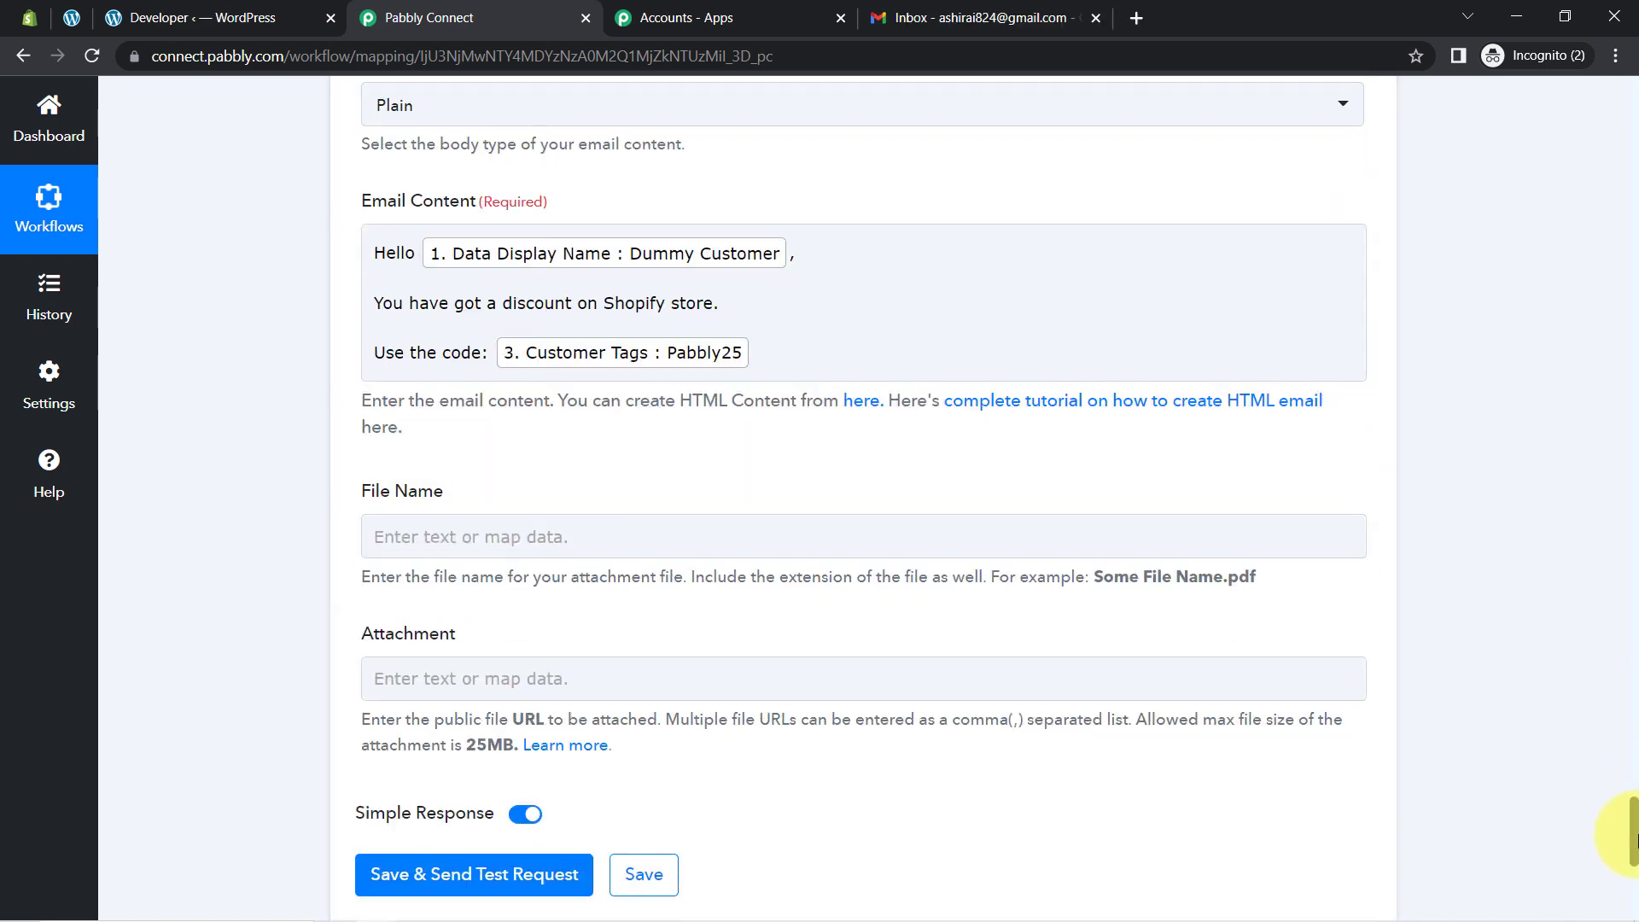
pyautogui.moveTo(1631, 849); pyautogui.dragTo(1633, 864)
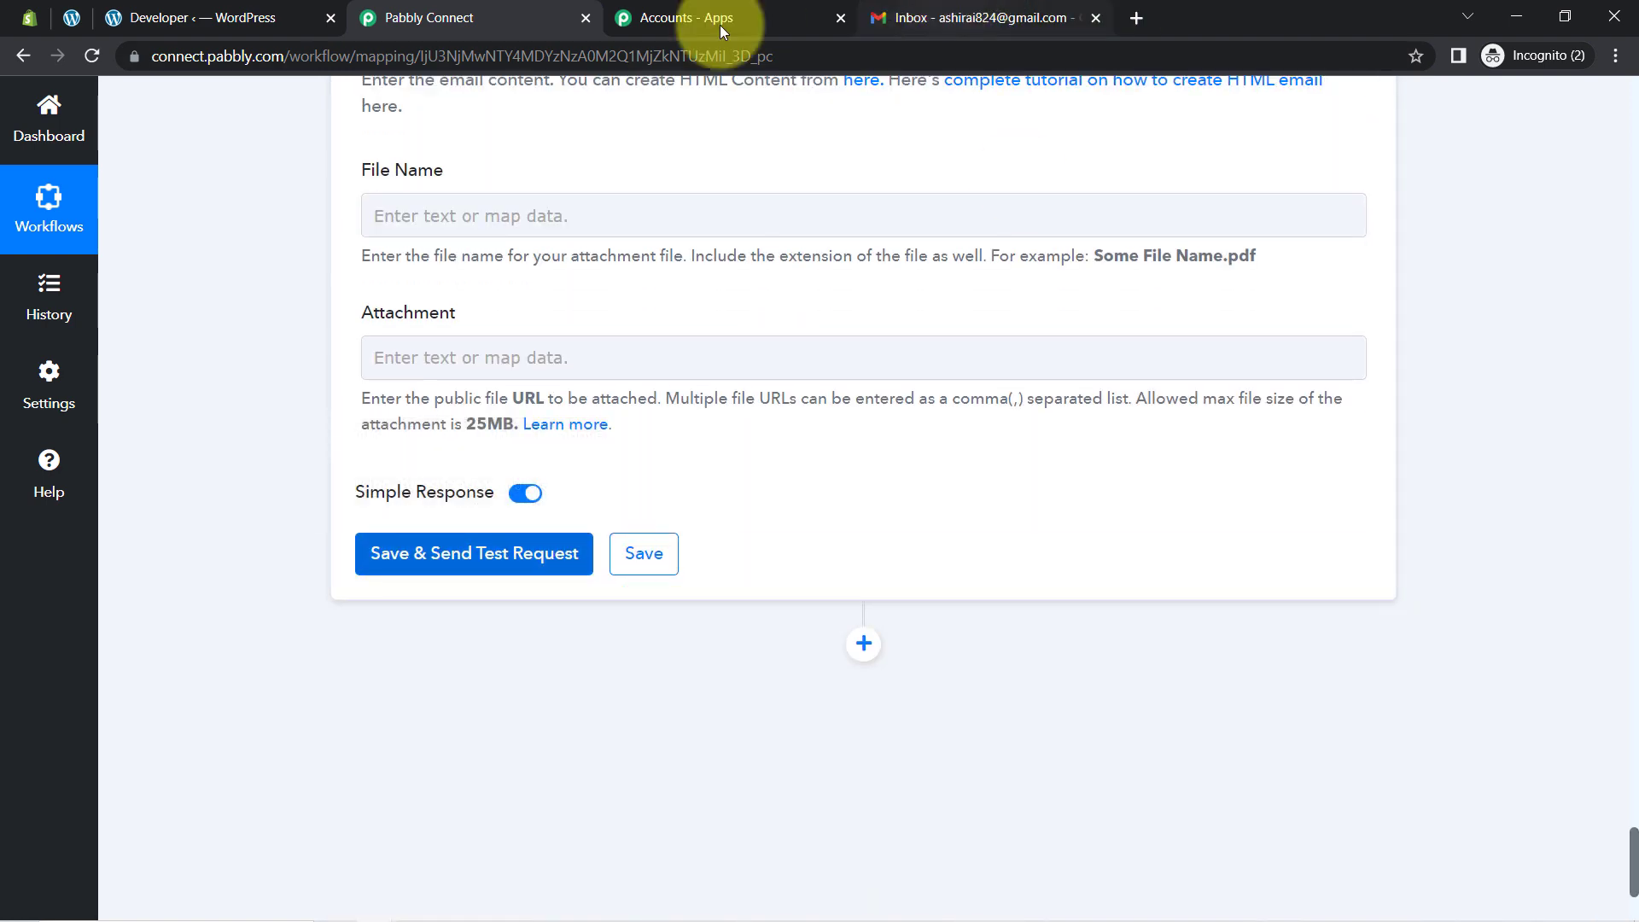
# Step: Save the Gmail step and send a test email
pyautogui.click(905, 17)
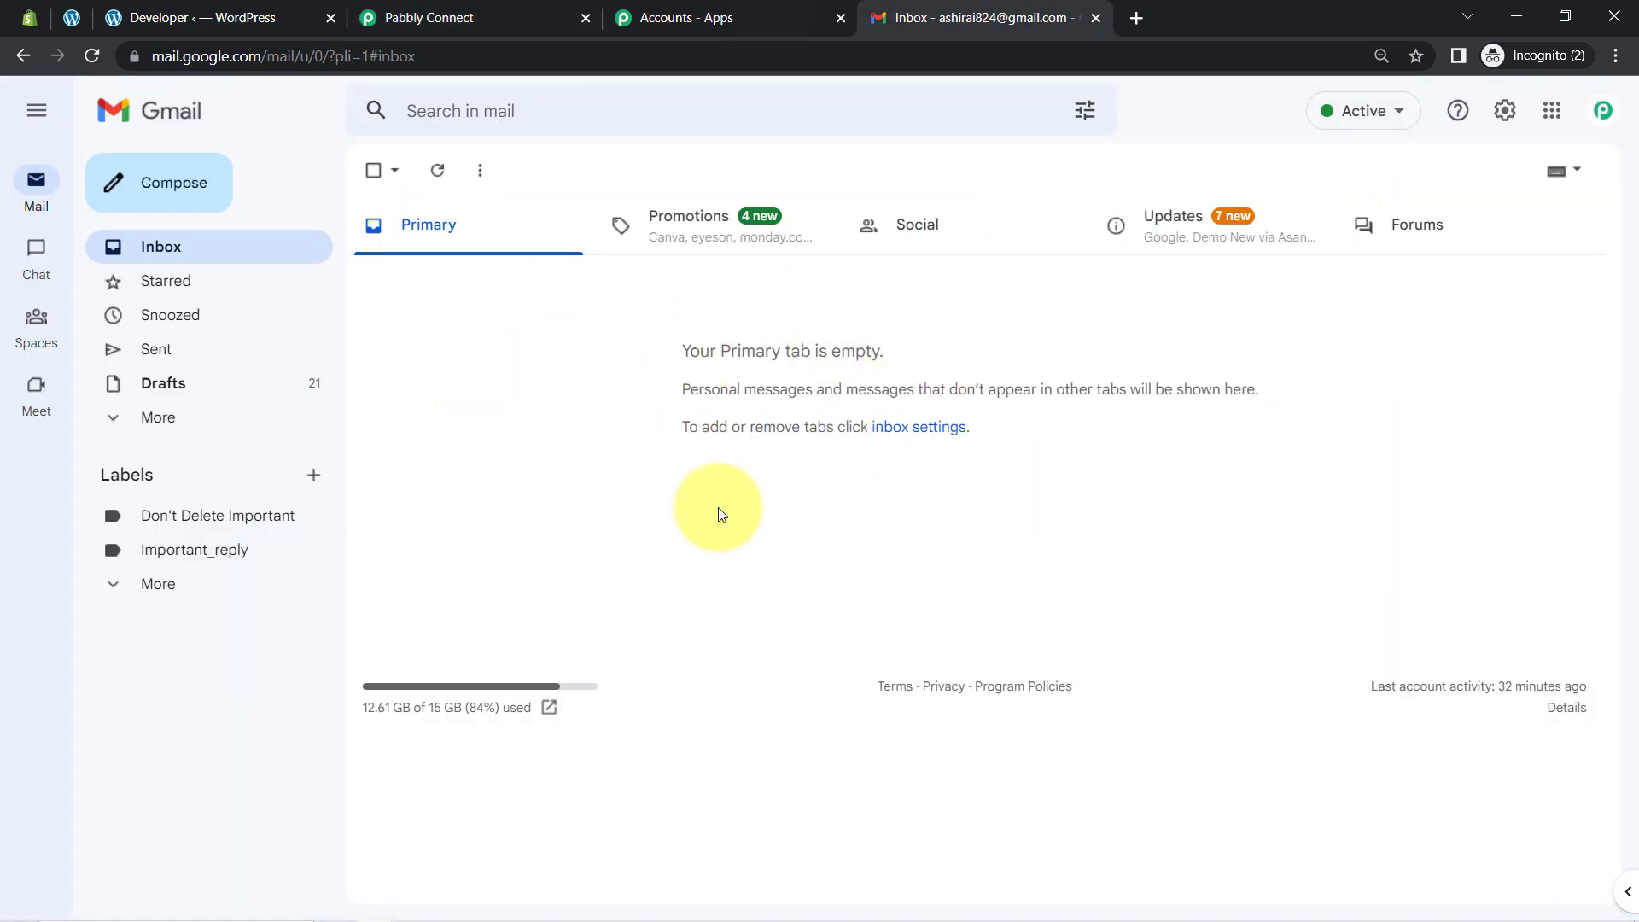
pyautogui.click(533, 18)
pyautogui.click(461, 557)
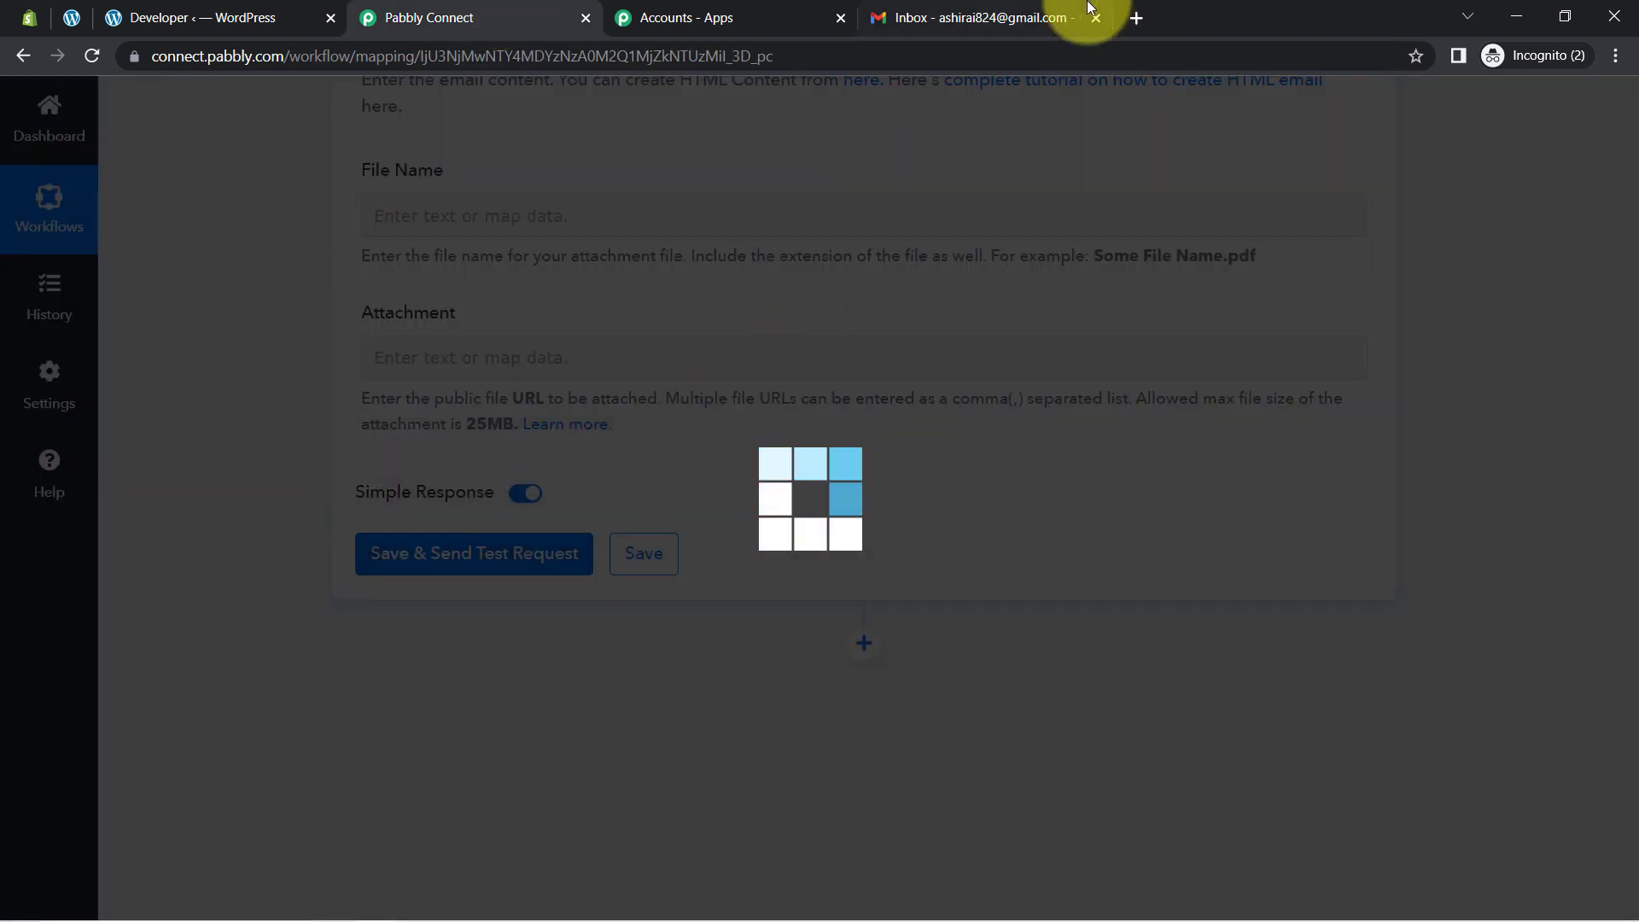
pyautogui.click(928, 10)
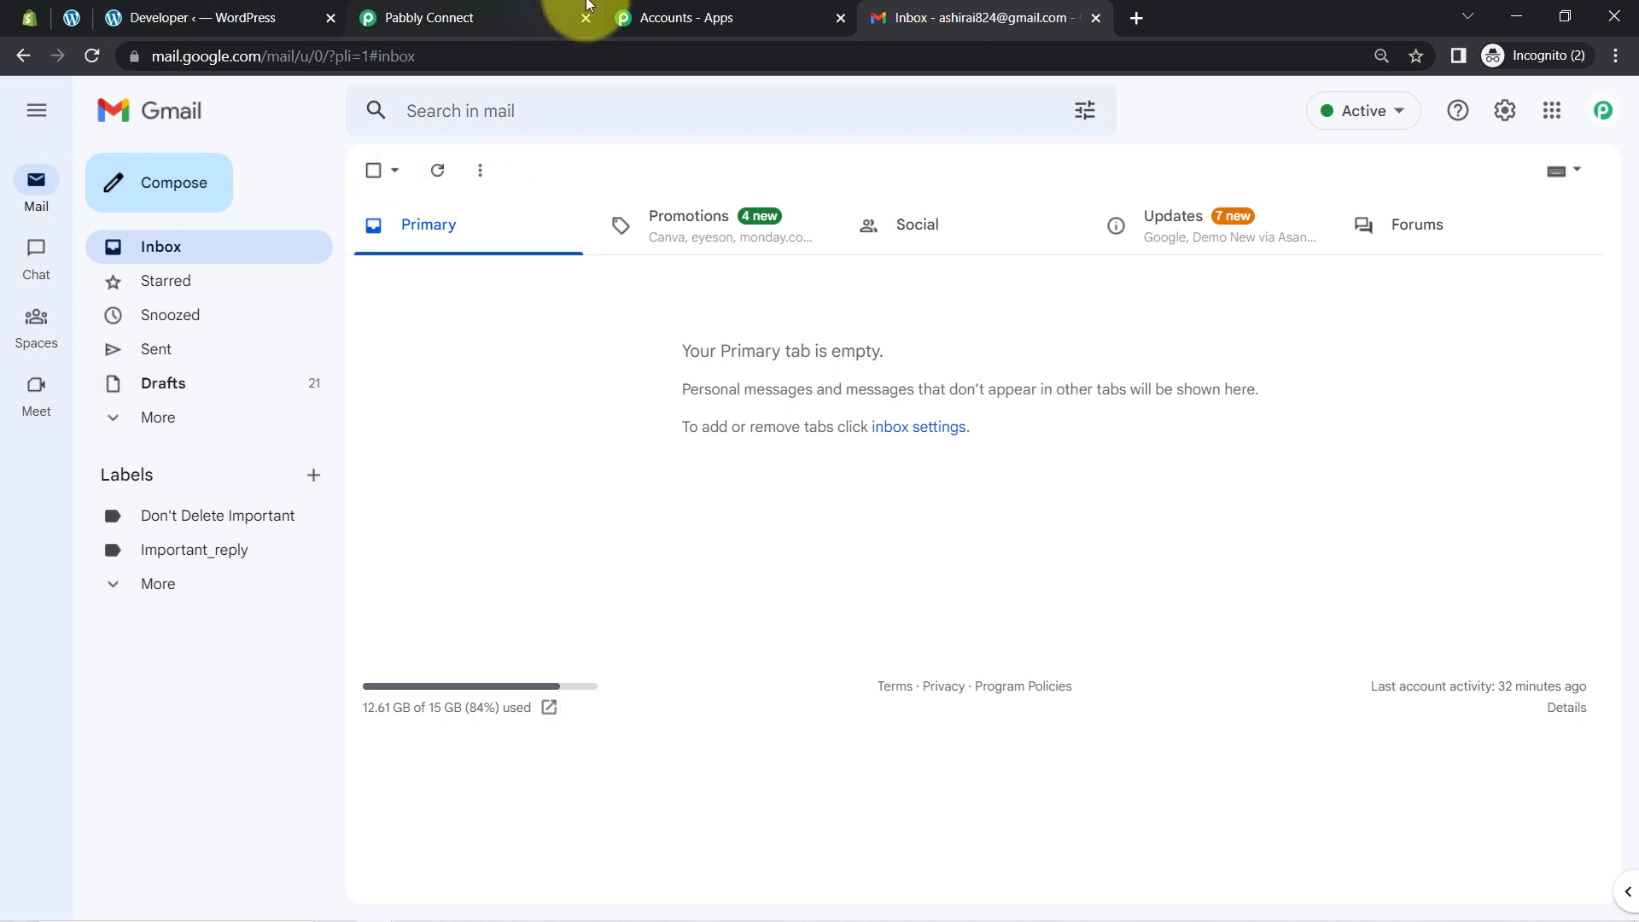
pyautogui.click(475, 17)
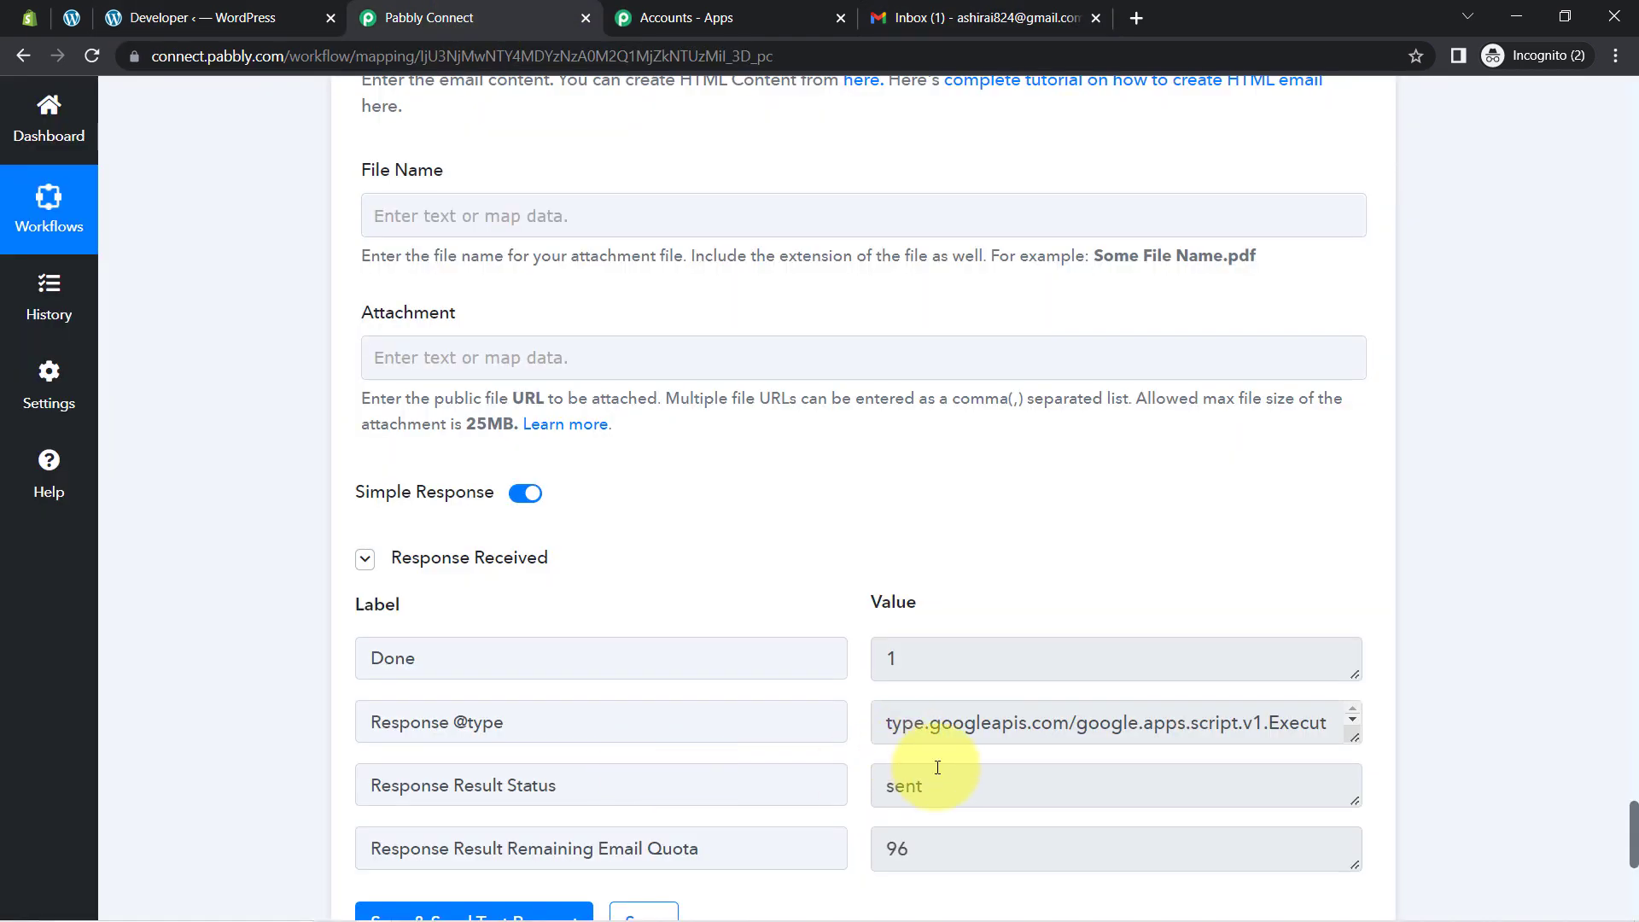
# Step: Open the 'You have got a discount on Shopify store' email and check its name greeting and Pabbly25 code
pyautogui.click(990, 10)
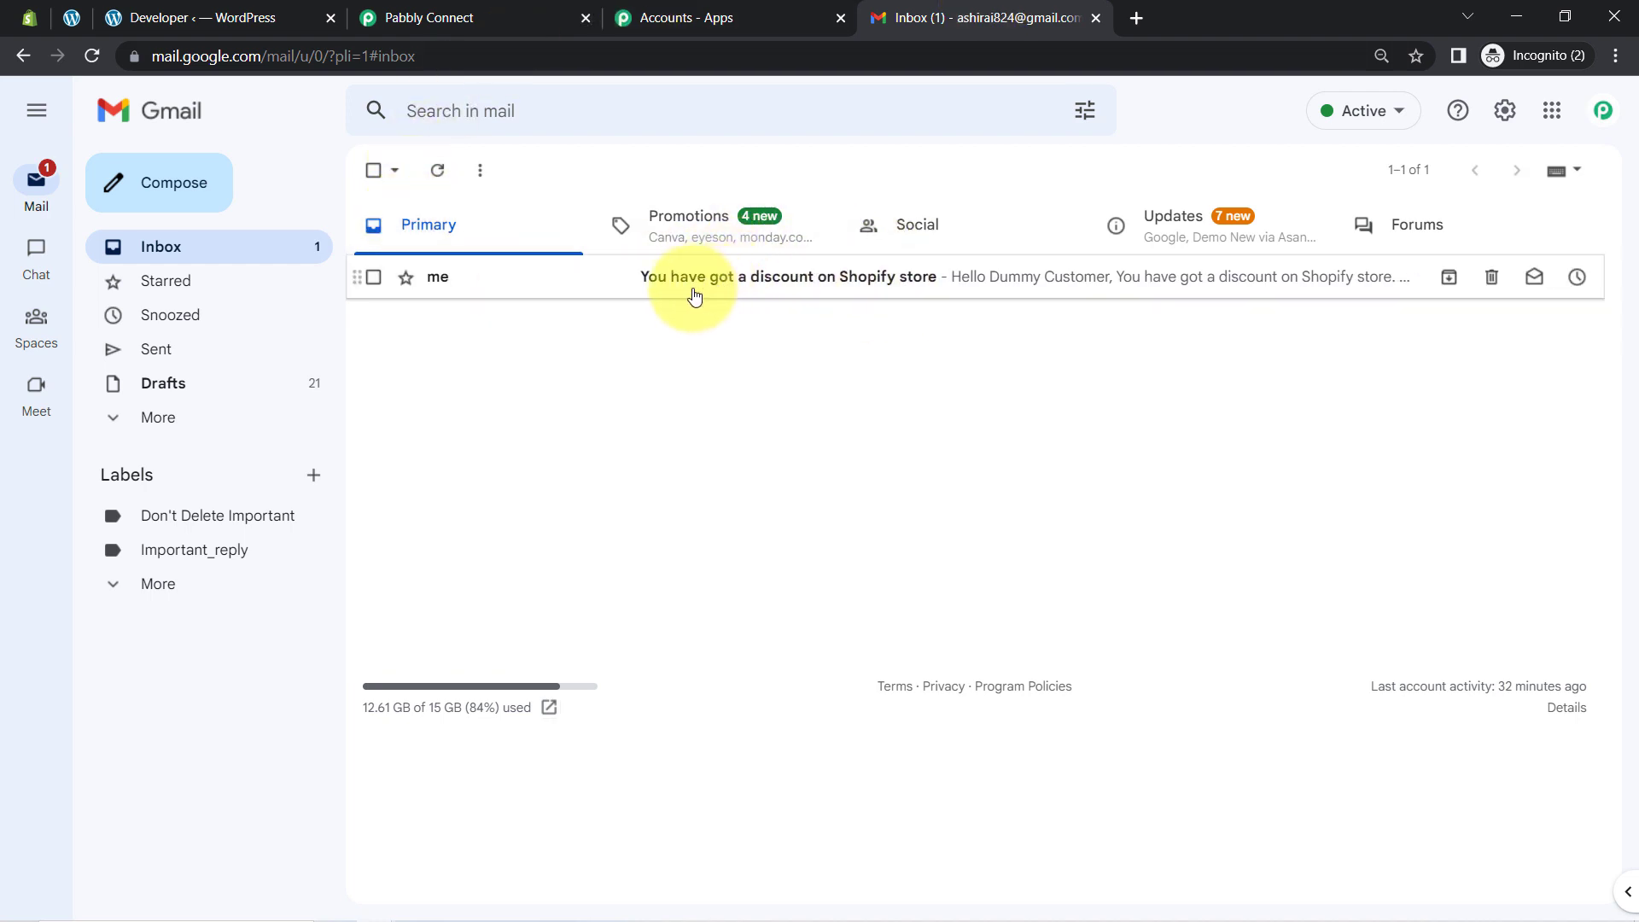
pyautogui.click(828, 291)
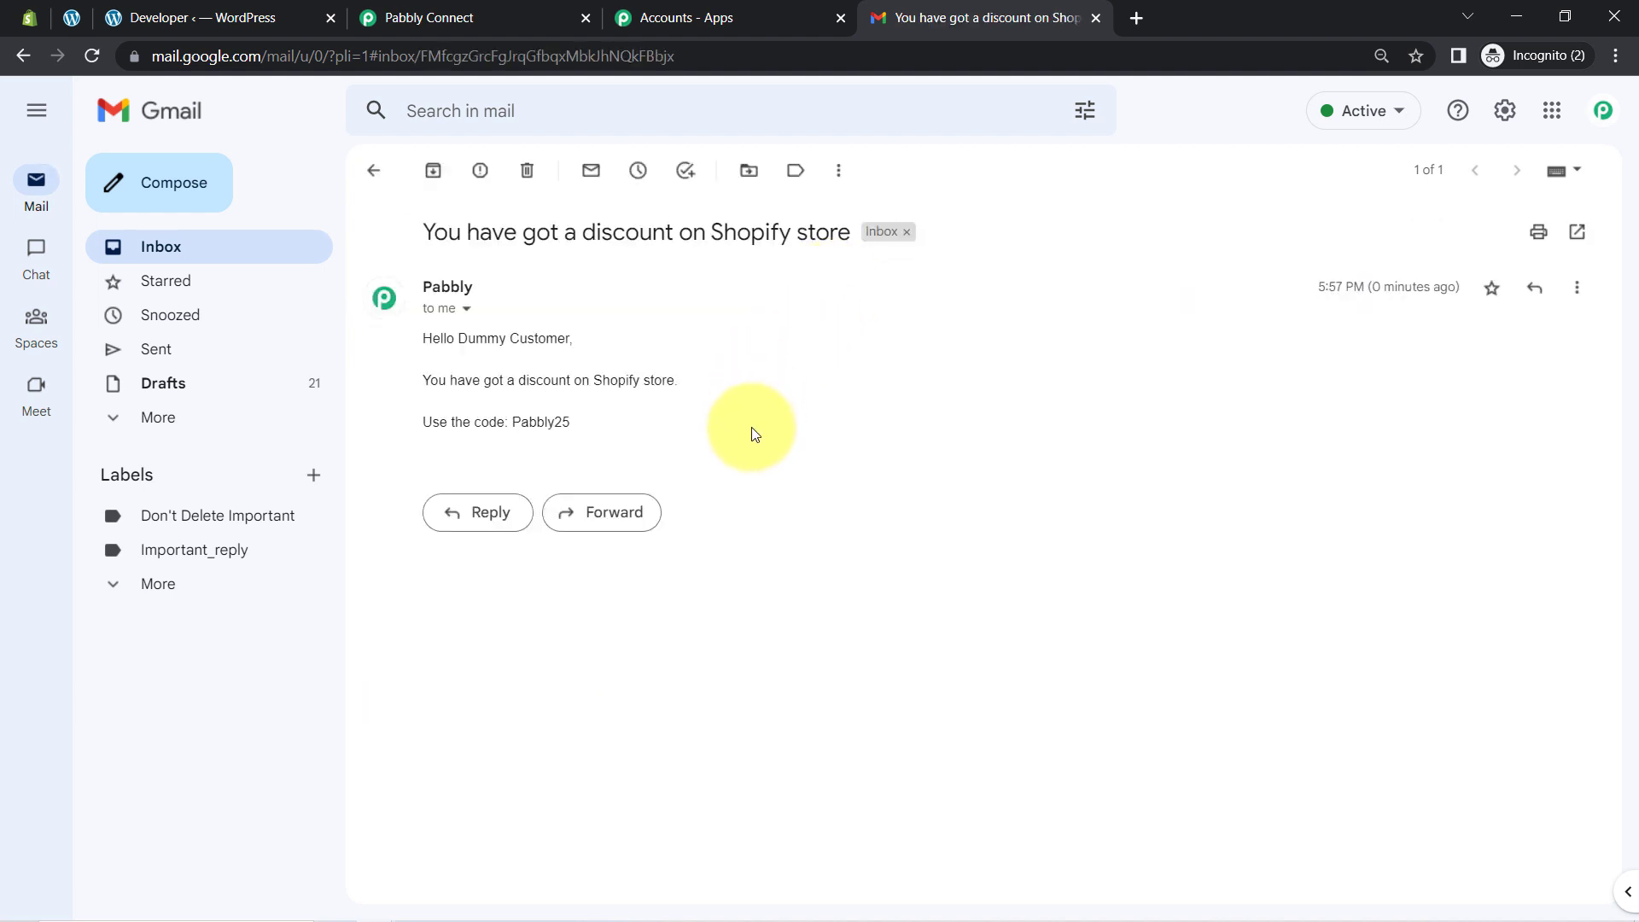
pyautogui.moveTo(420, 338); pyautogui.dragTo(568, 335)
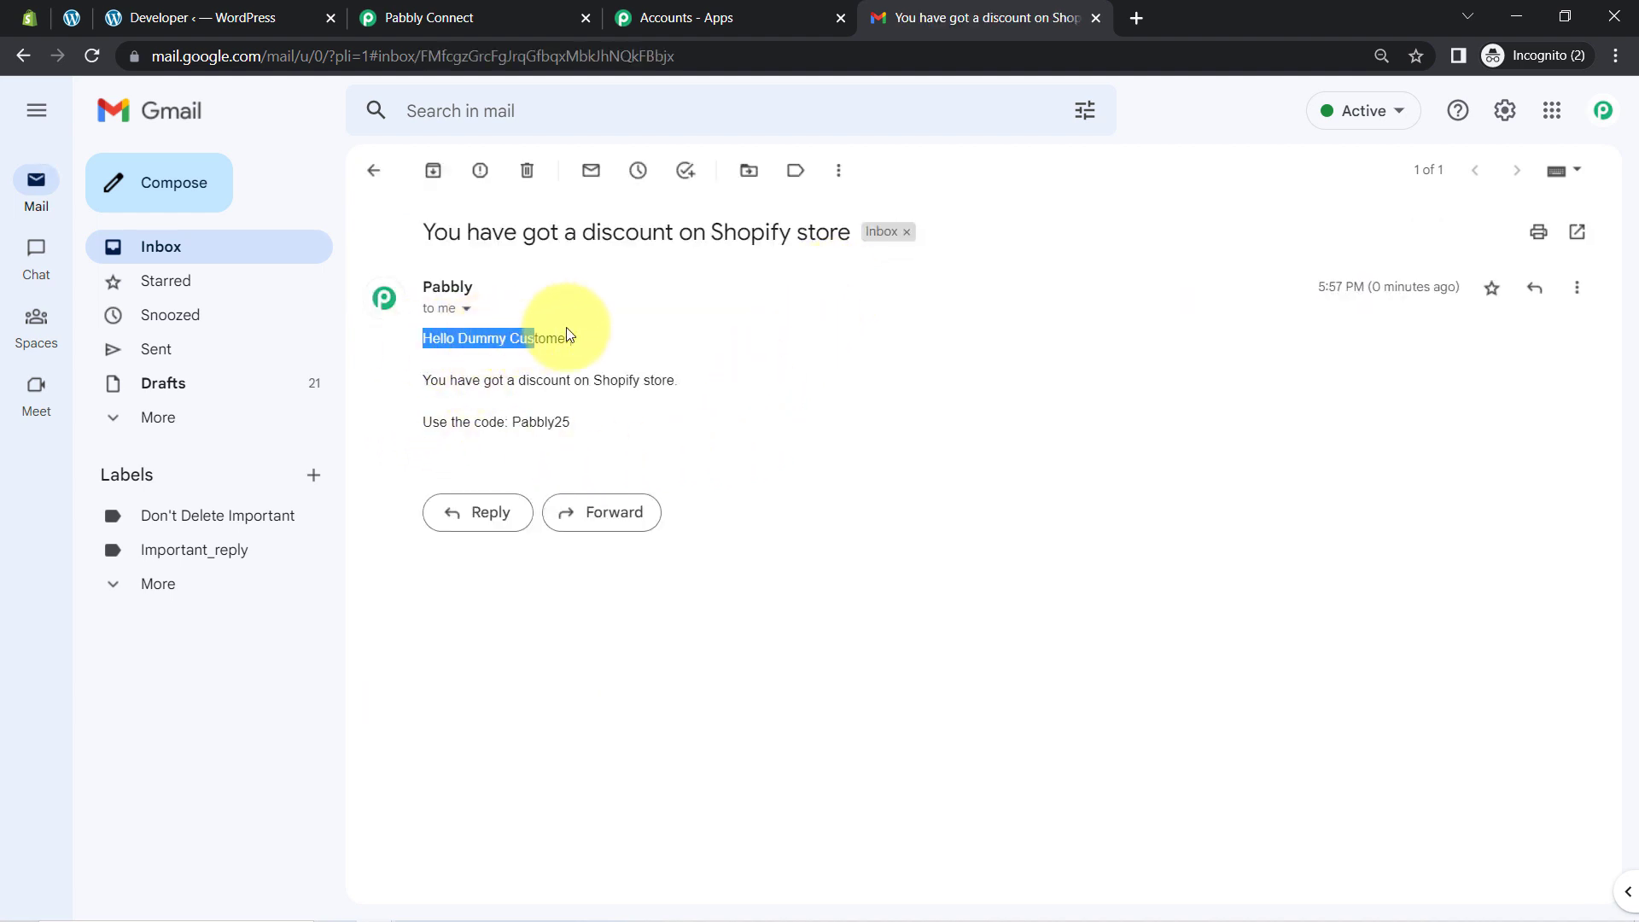
pyautogui.moveTo(437, 380); pyautogui.dragTo(674, 379)
pyautogui.doubleClick(531, 424)
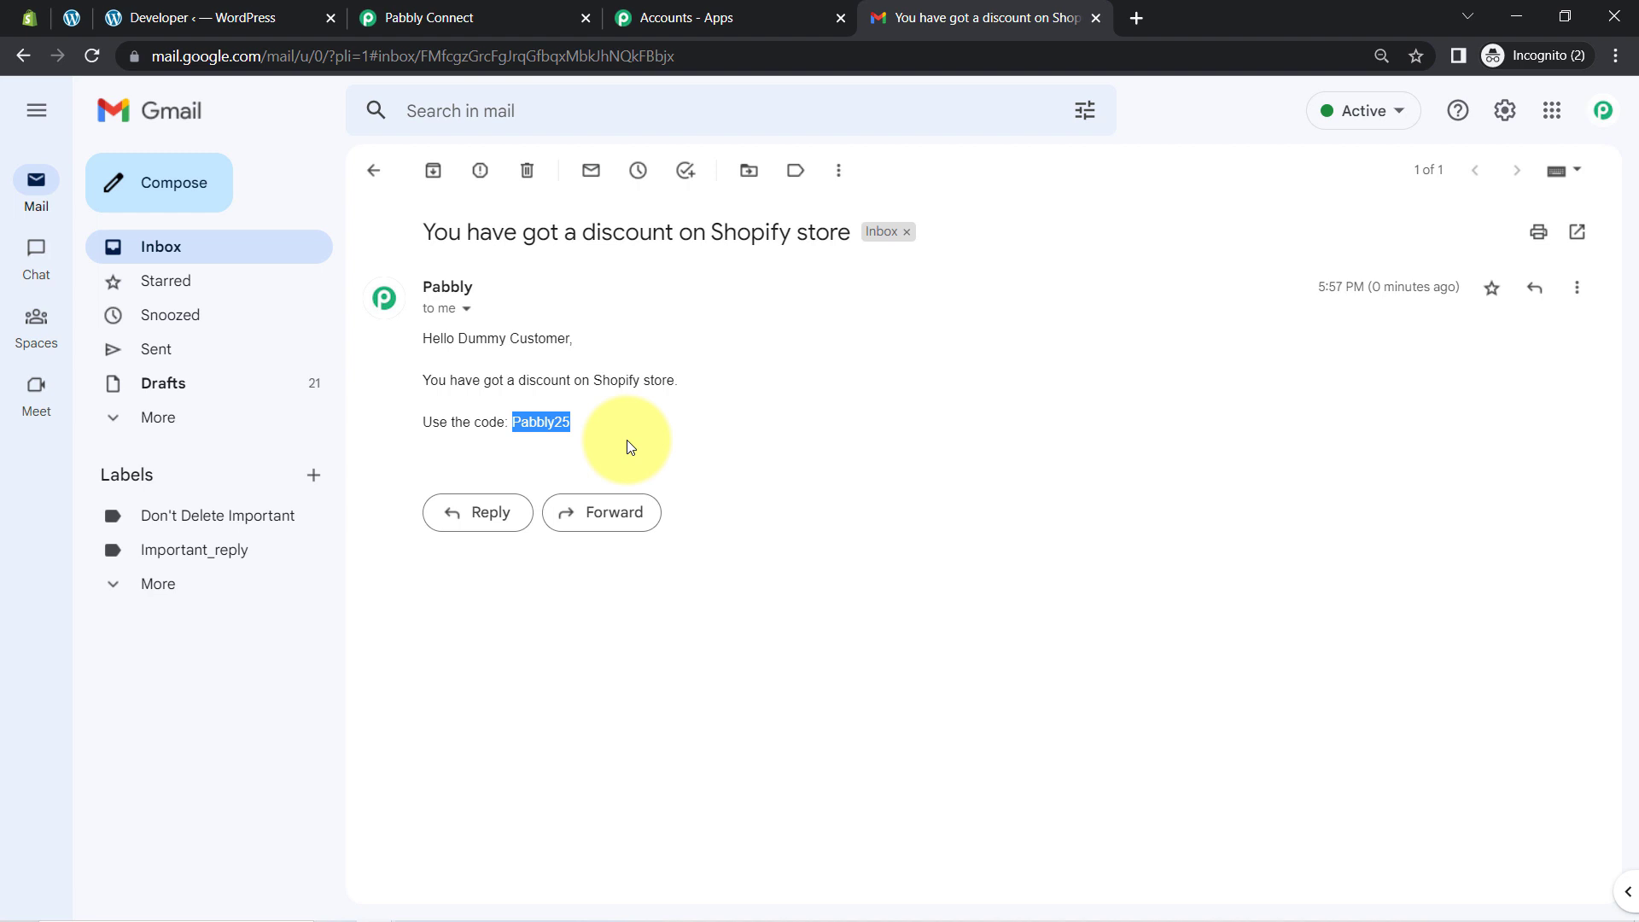
pyautogui.click(428, 17)
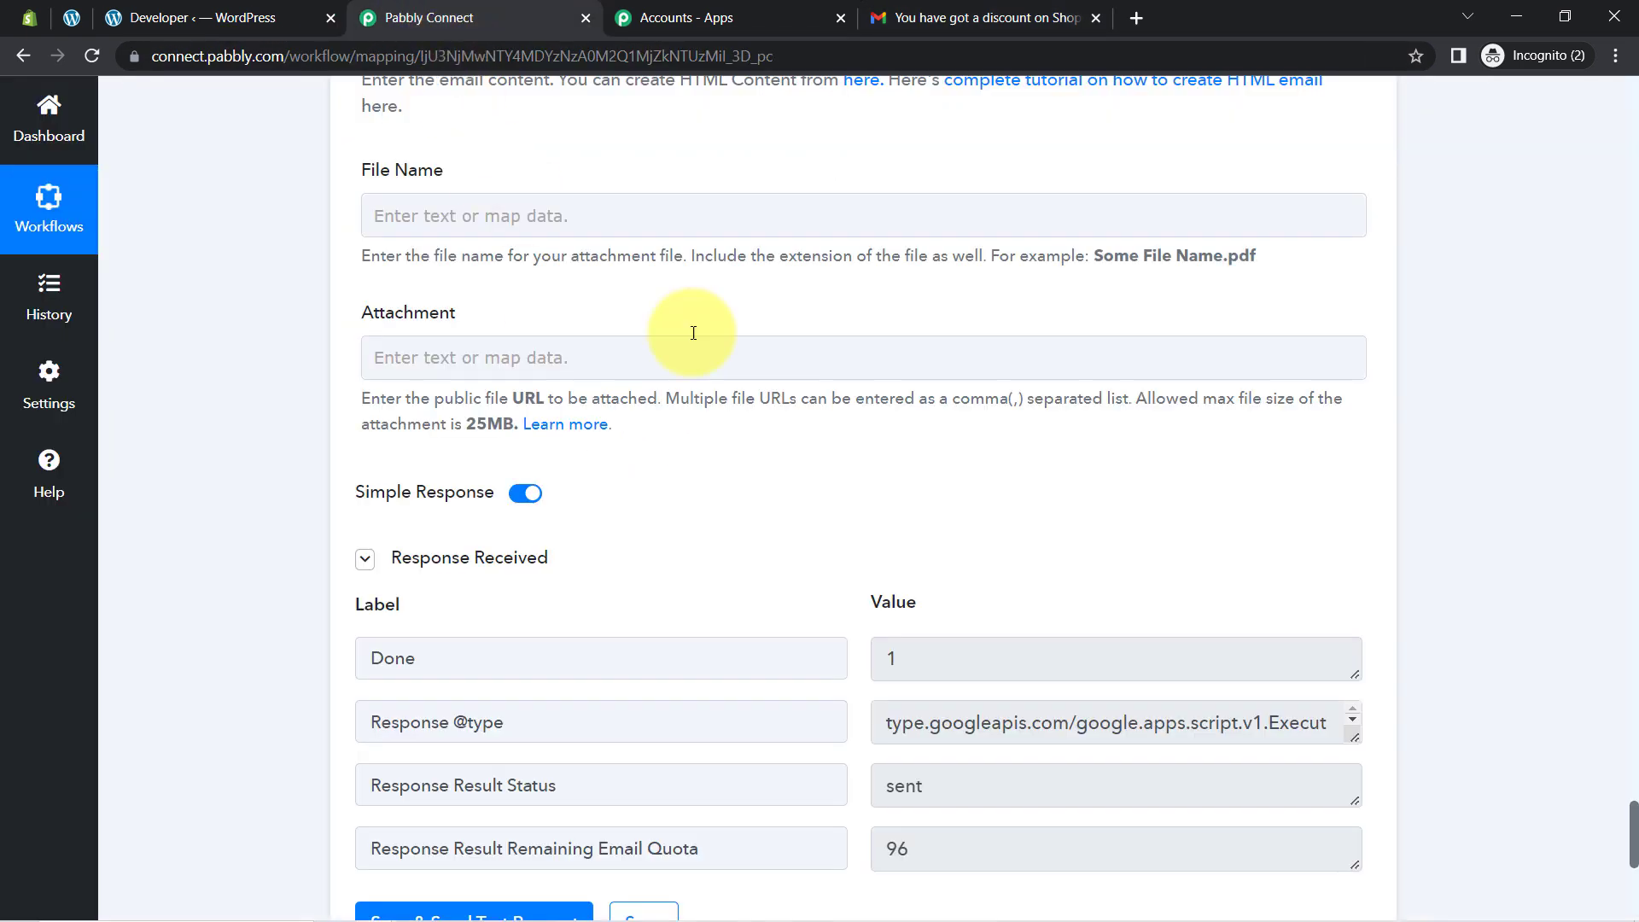
# Step: Collapse the MemberPress trigger, Find Customer by Email and Update Customer steps
pyautogui.moveTo(1631, 819); pyautogui.dragTo(1529, 198)
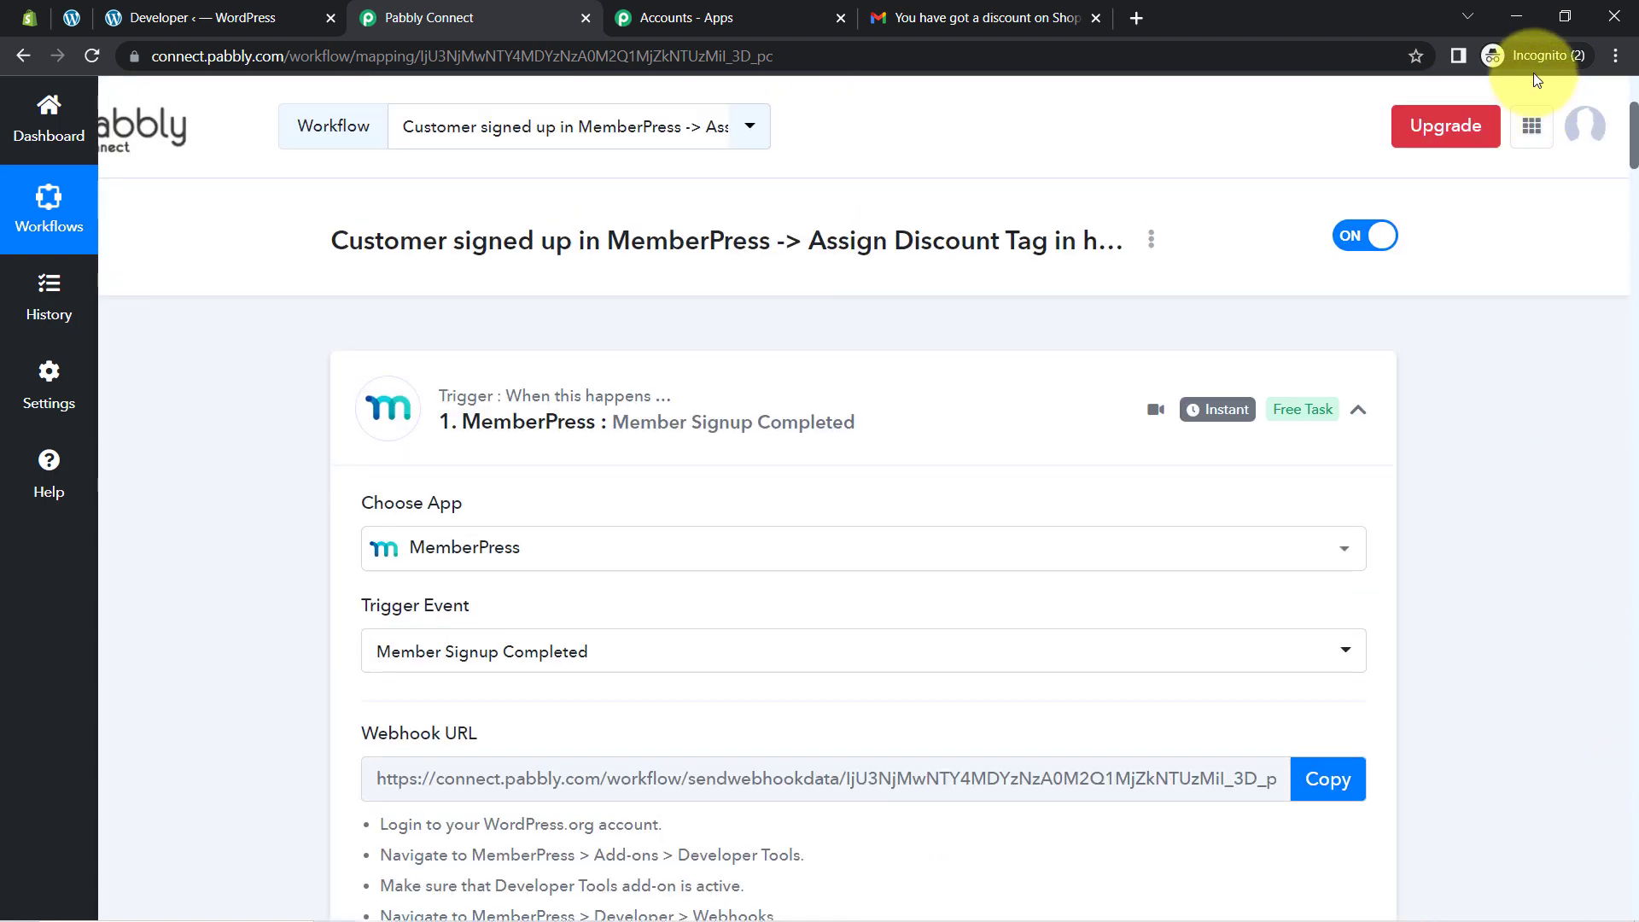
pyautogui.click(602, 405)
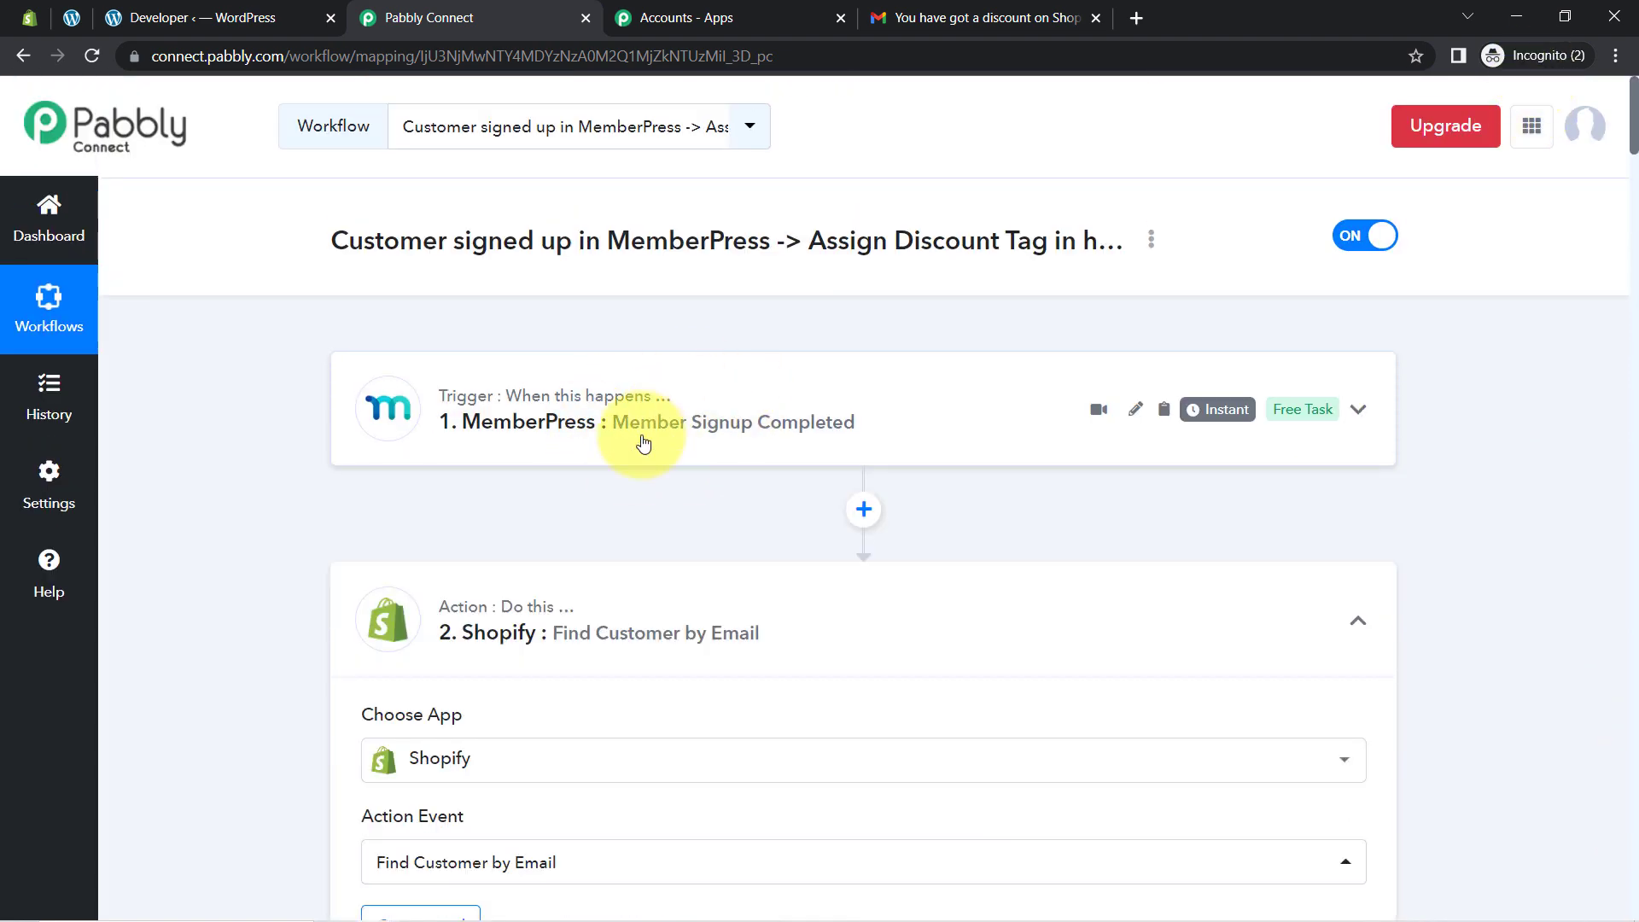
pyautogui.click(606, 609)
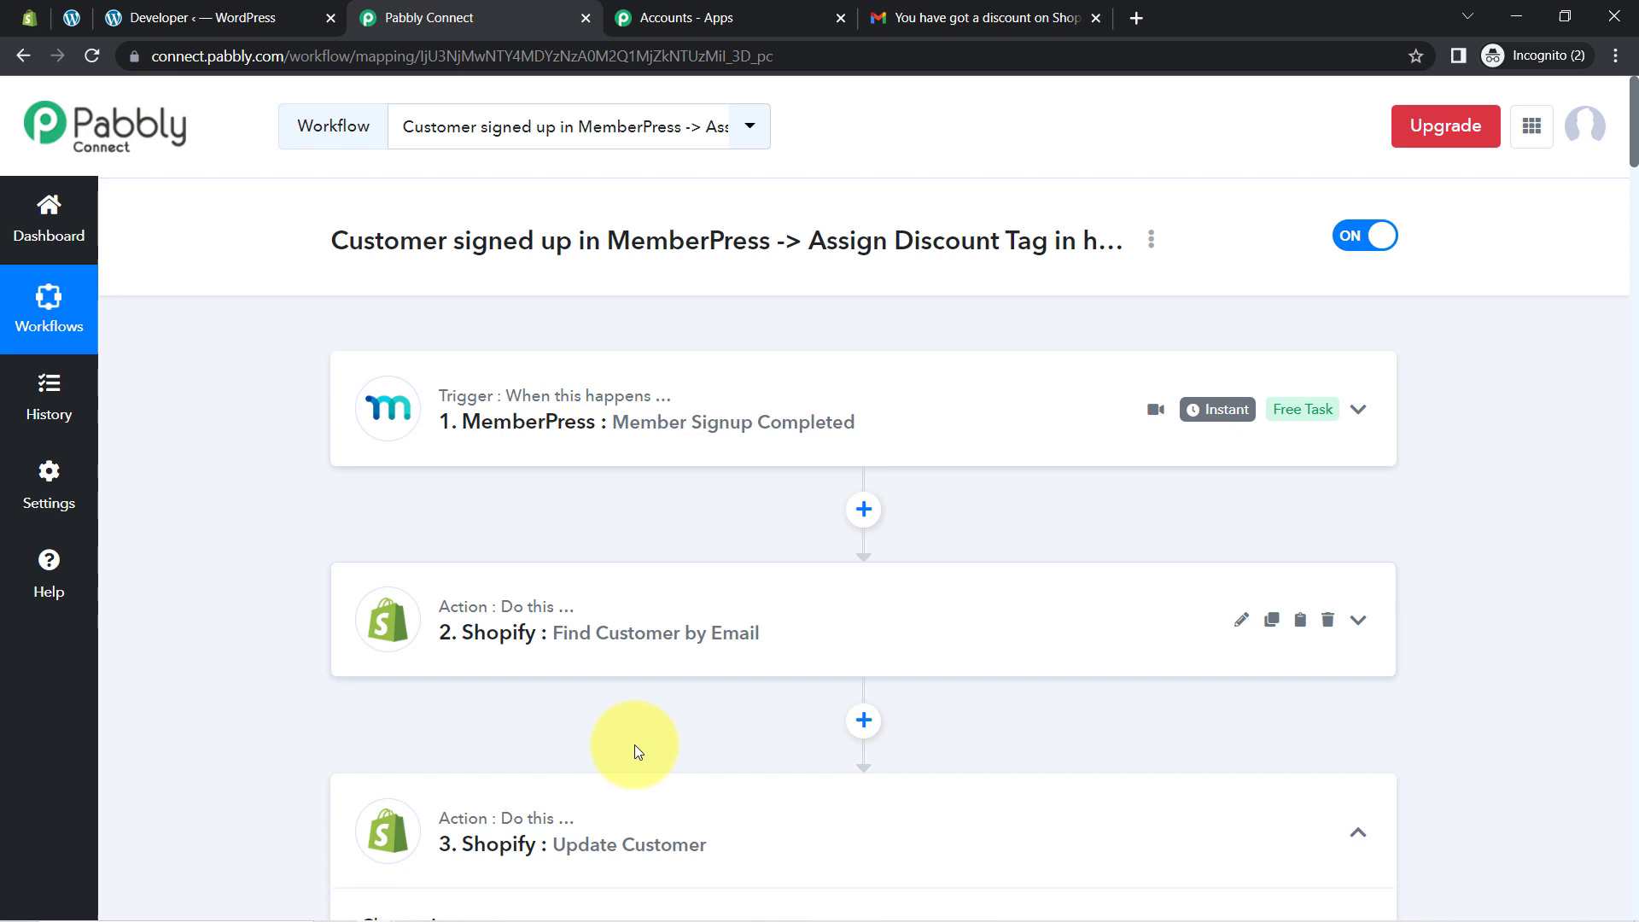
pyautogui.click(585, 839)
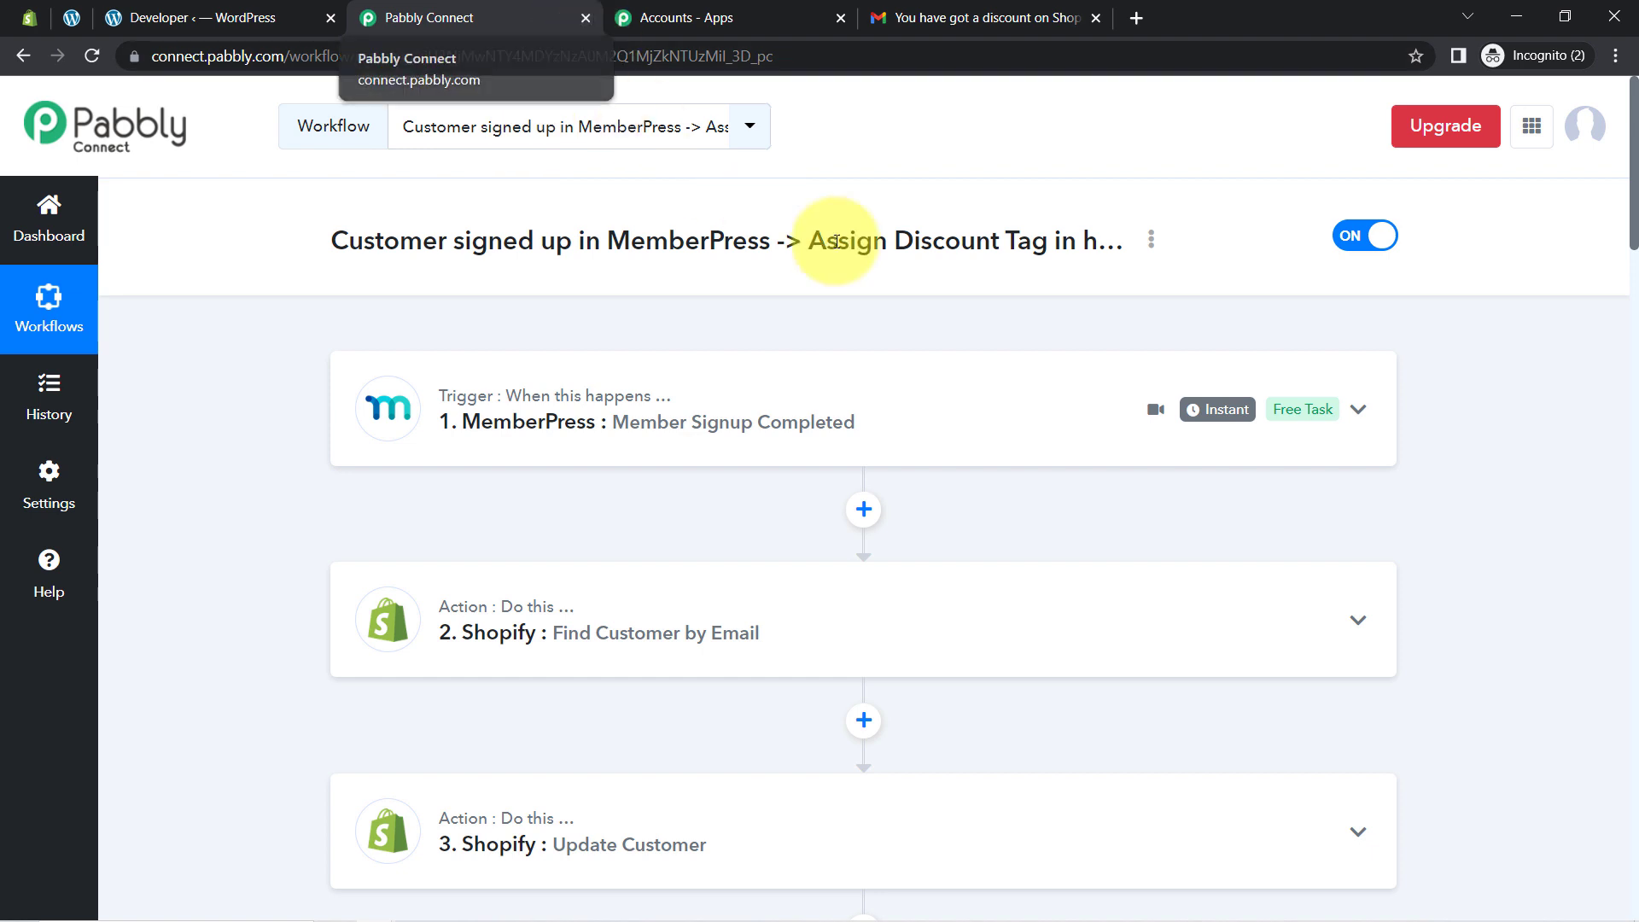
pyautogui.scroll(-5, 642, 649)
pyautogui.scroll(5, 642, 678)
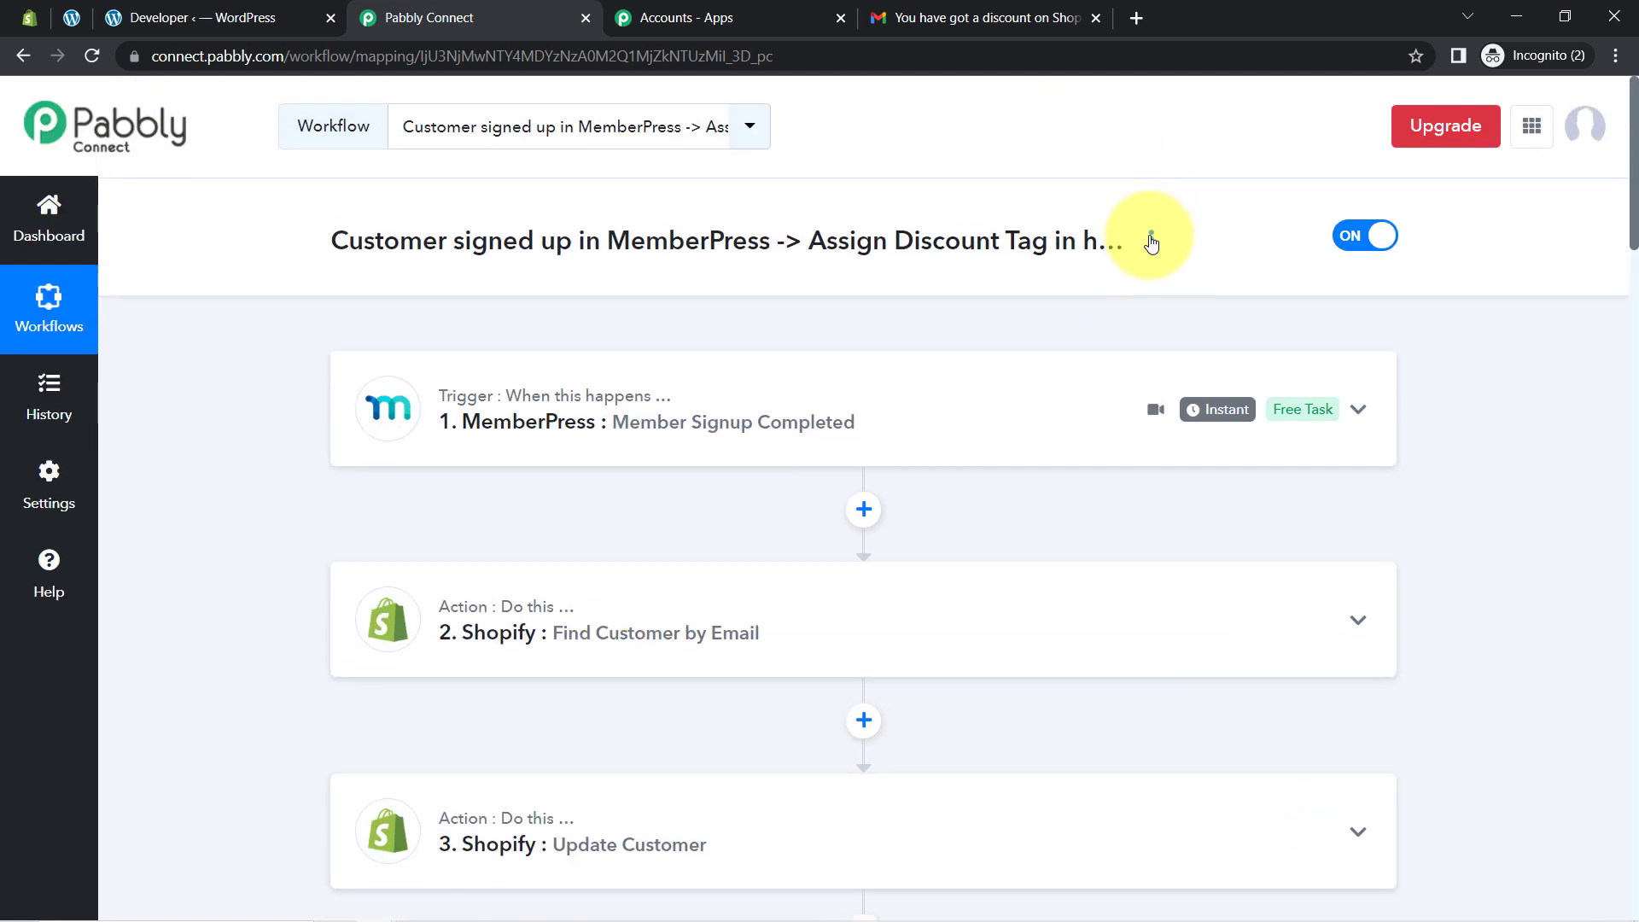
pyautogui.click(1150, 240)
# Step: Share the workflow, select the full share URL, and close the dialog
pyautogui.click(1000, 387)
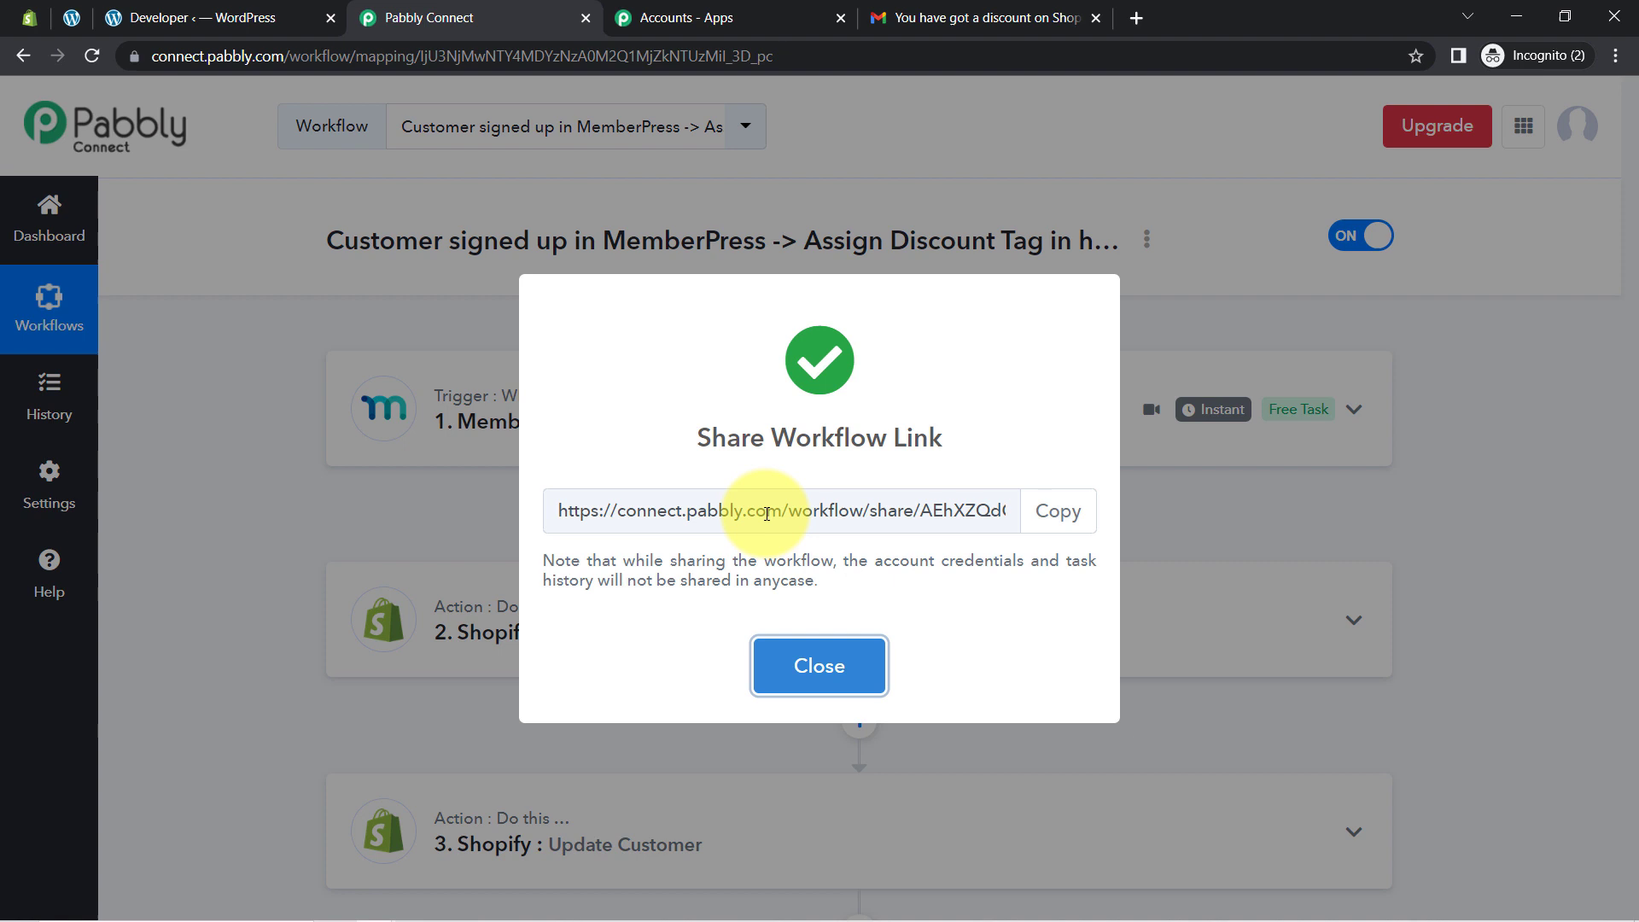
pyautogui.doubleClick(764, 509)
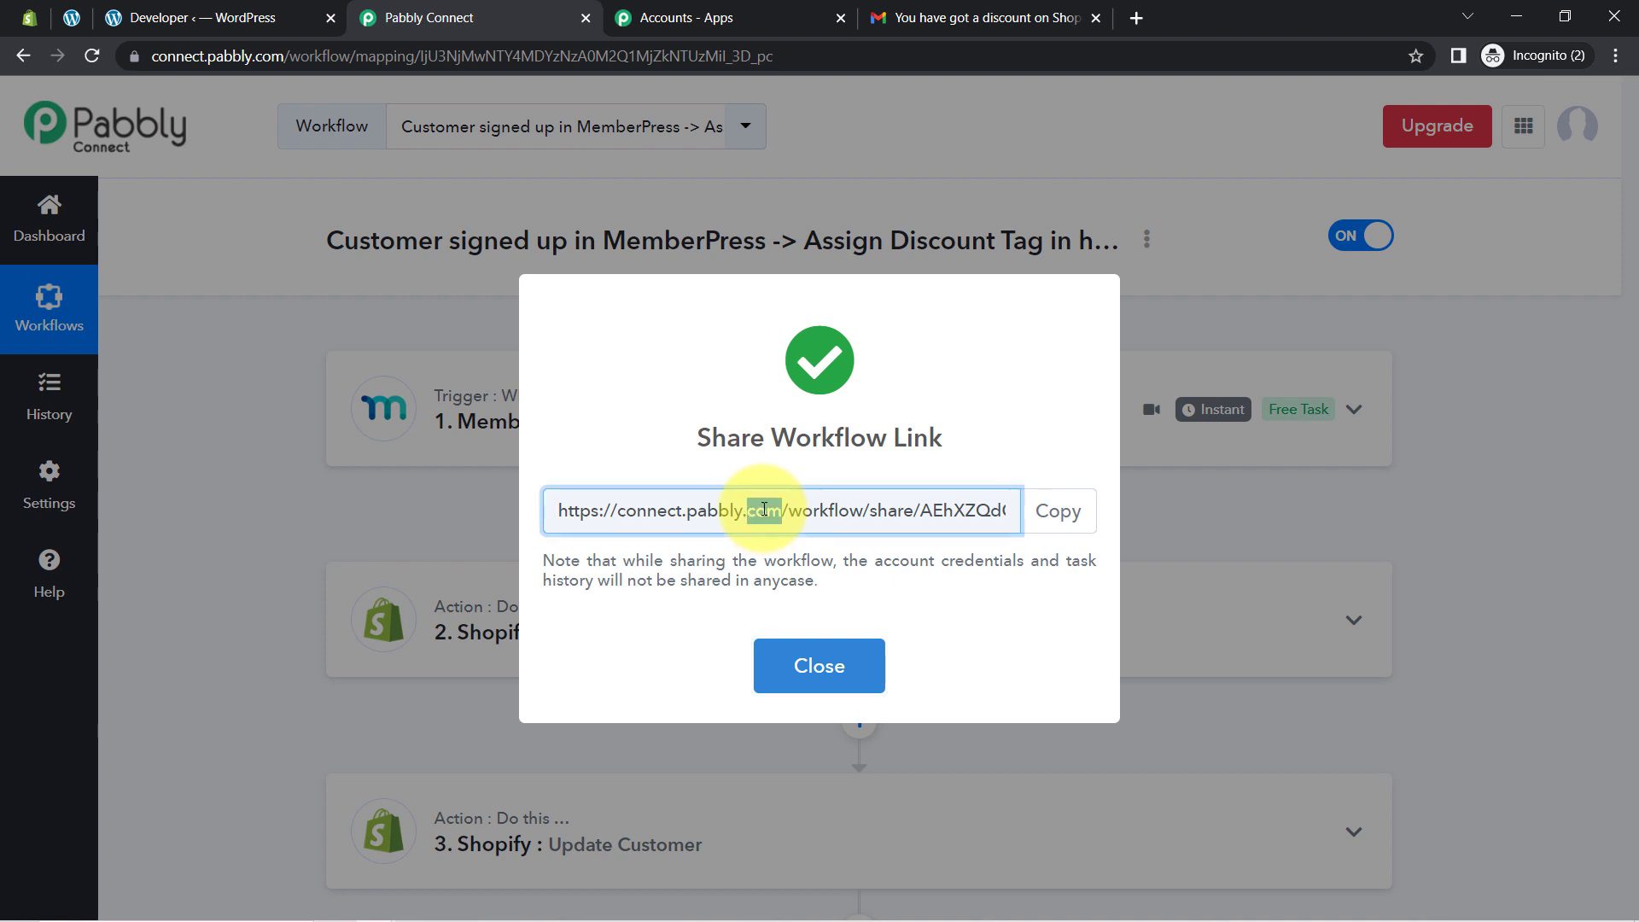
pyautogui.tripleClick(764, 509)
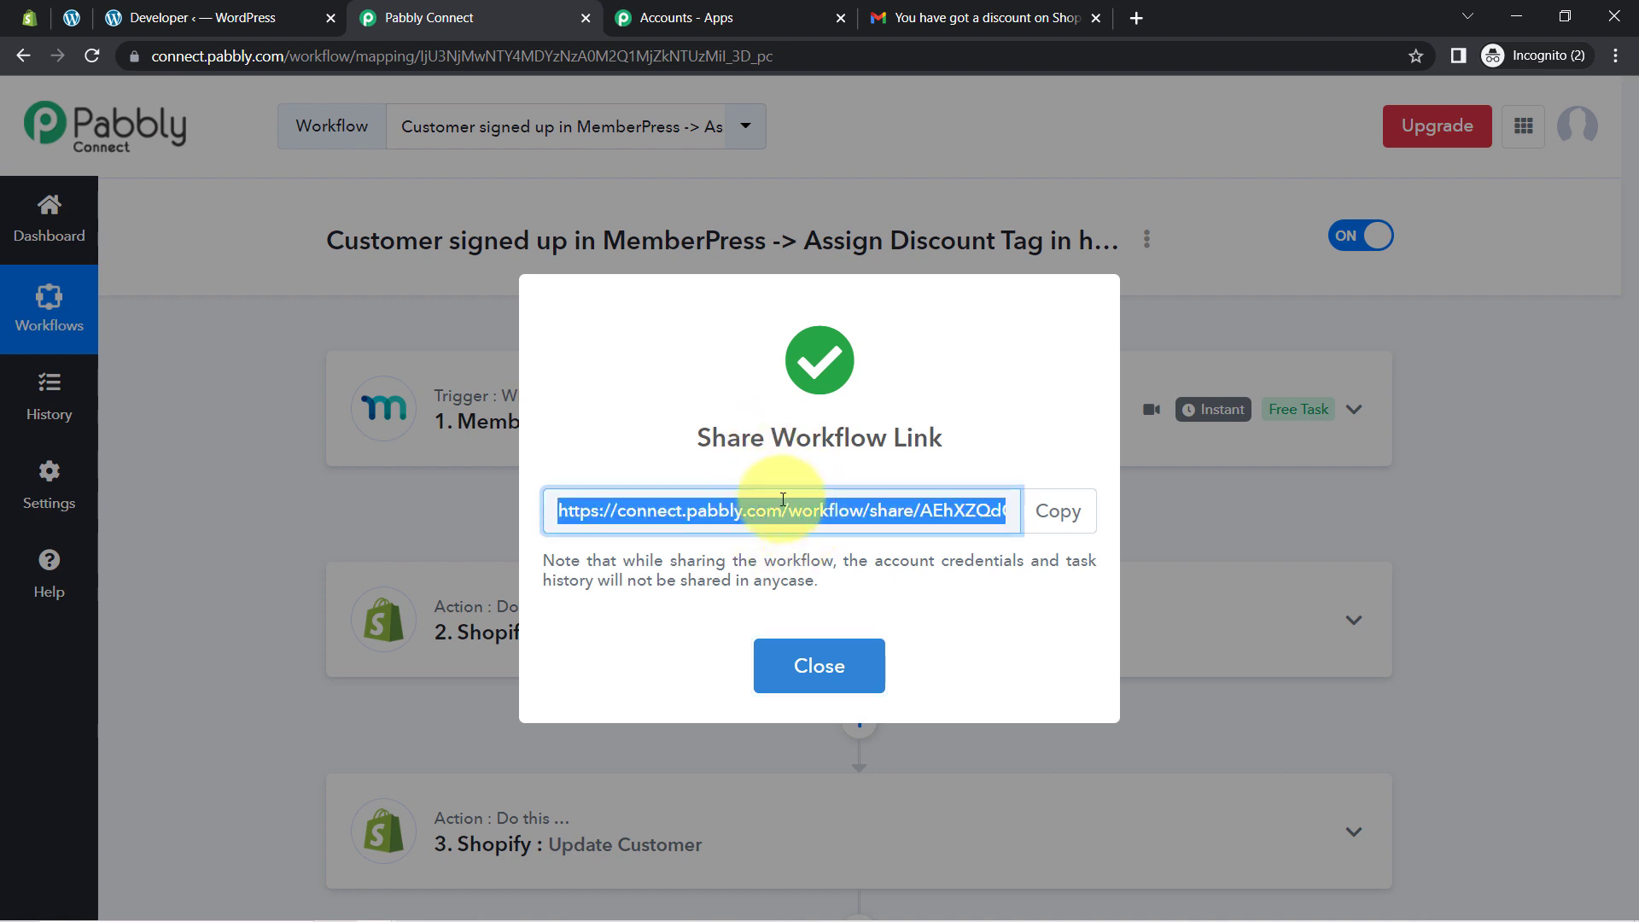
pyautogui.click(820, 662)
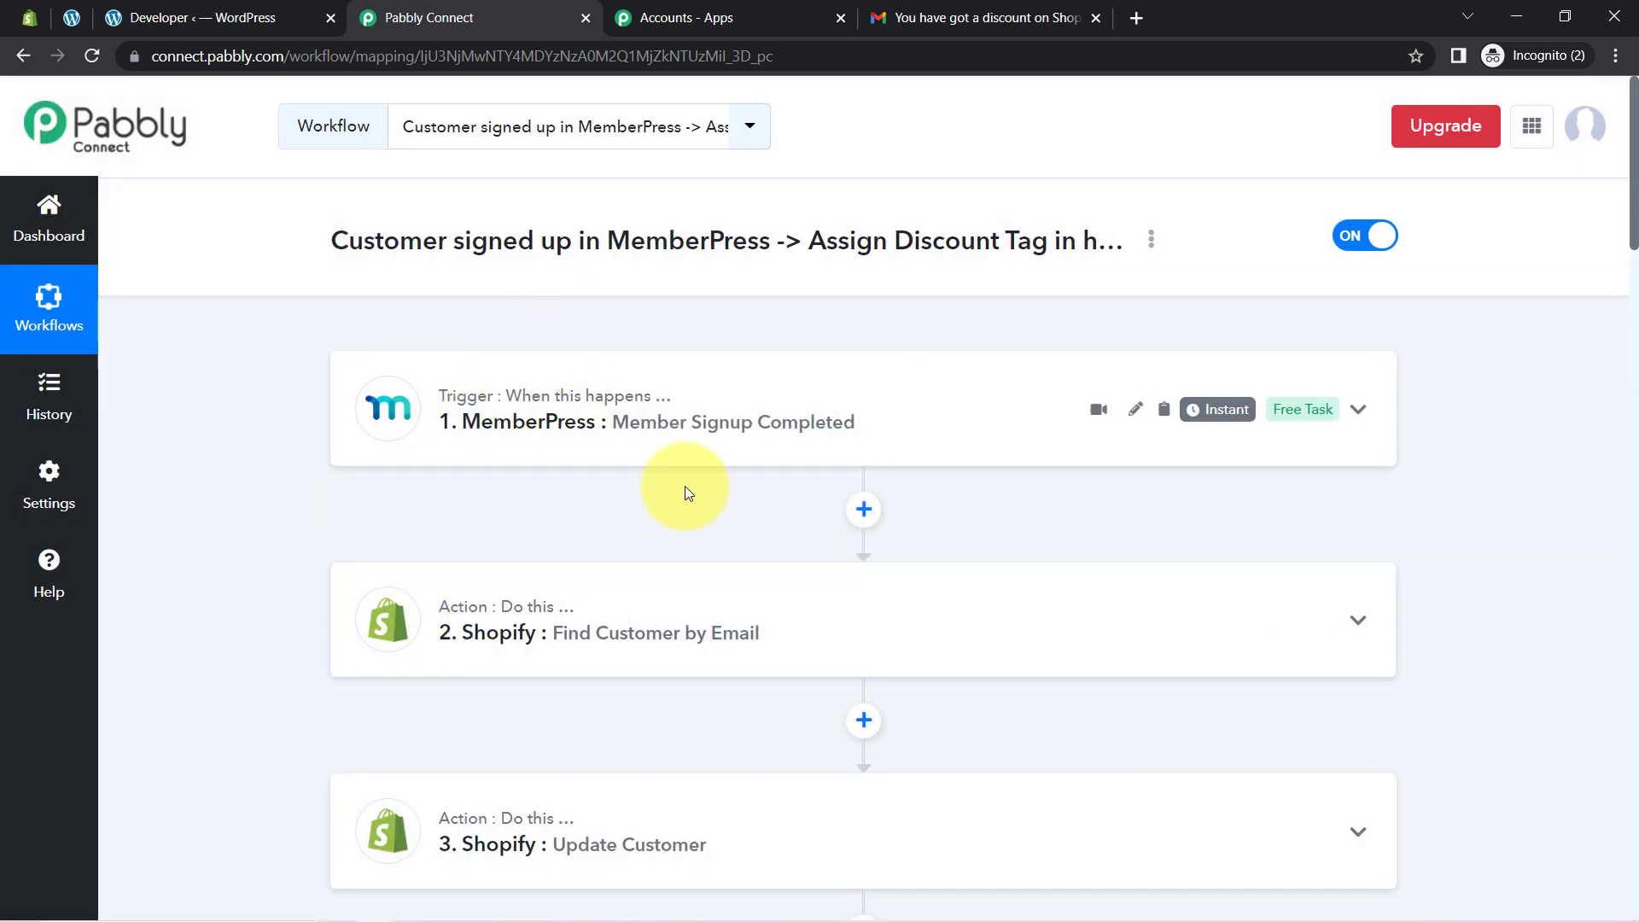